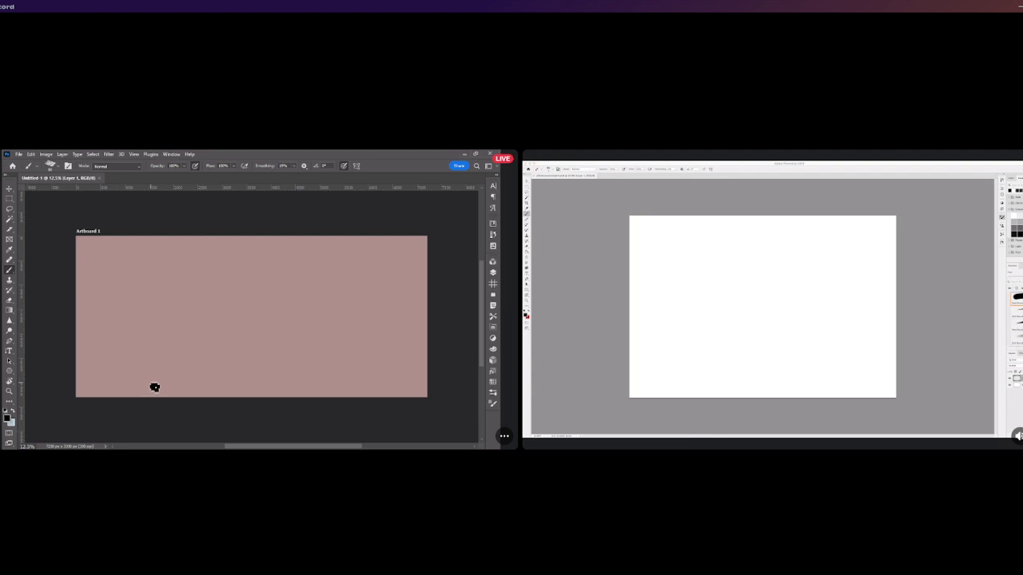
scroll(154, 387, down, 2)
scroll(154, 386, up, 4)
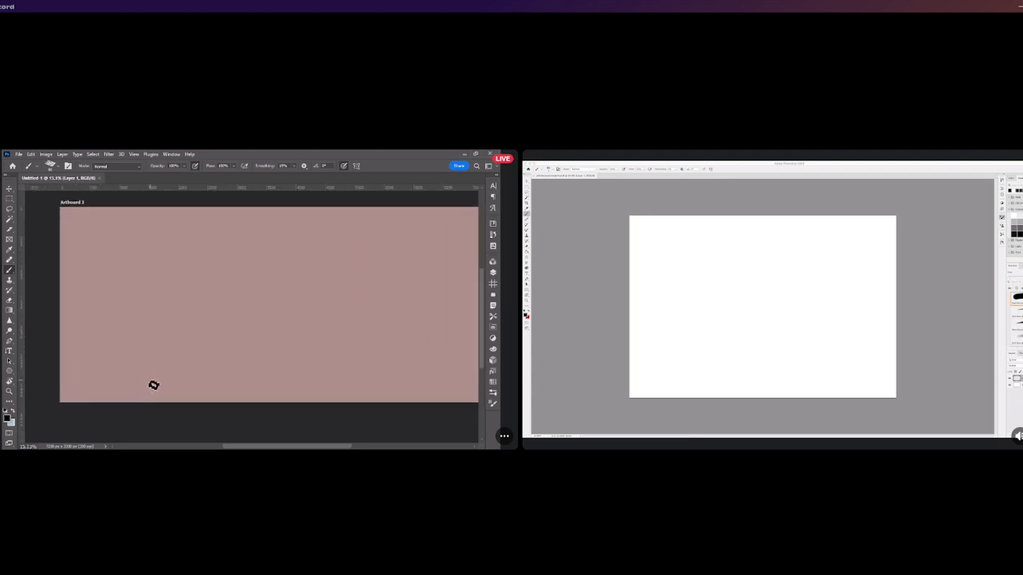
scroll(154, 386, down, 1)
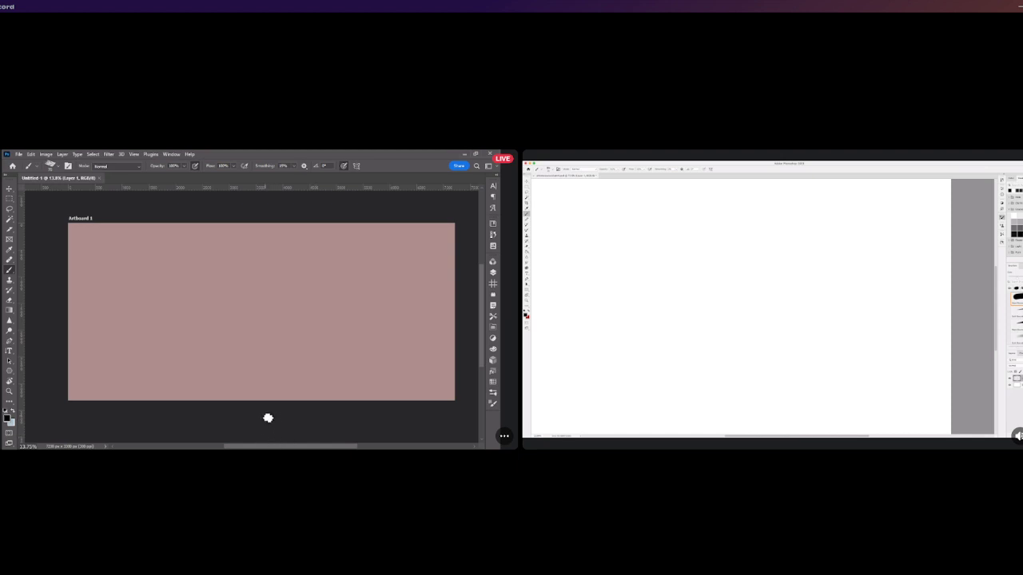
scroll(240, 338, down, 1)
scroll(267, 353, up, 1)
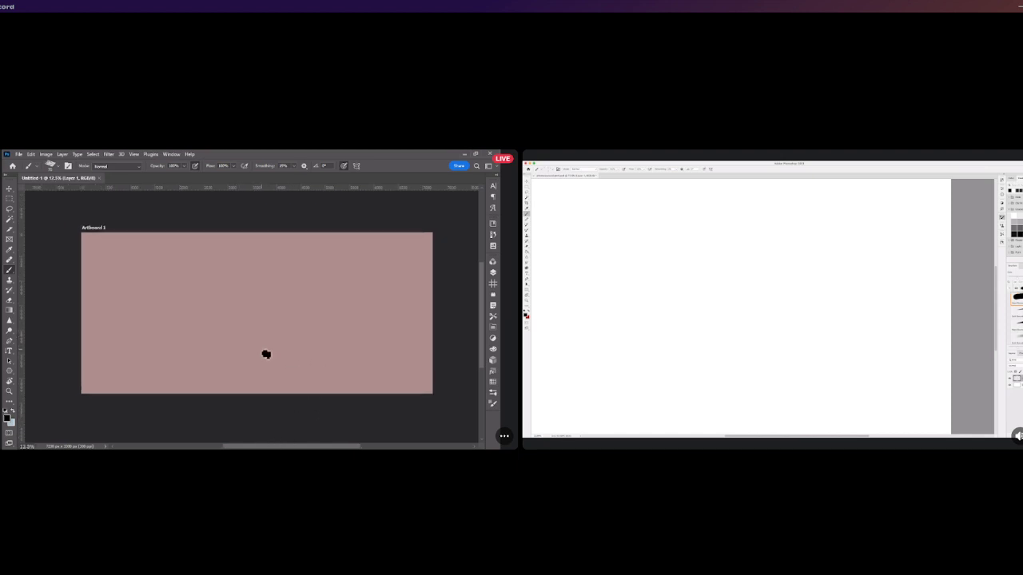
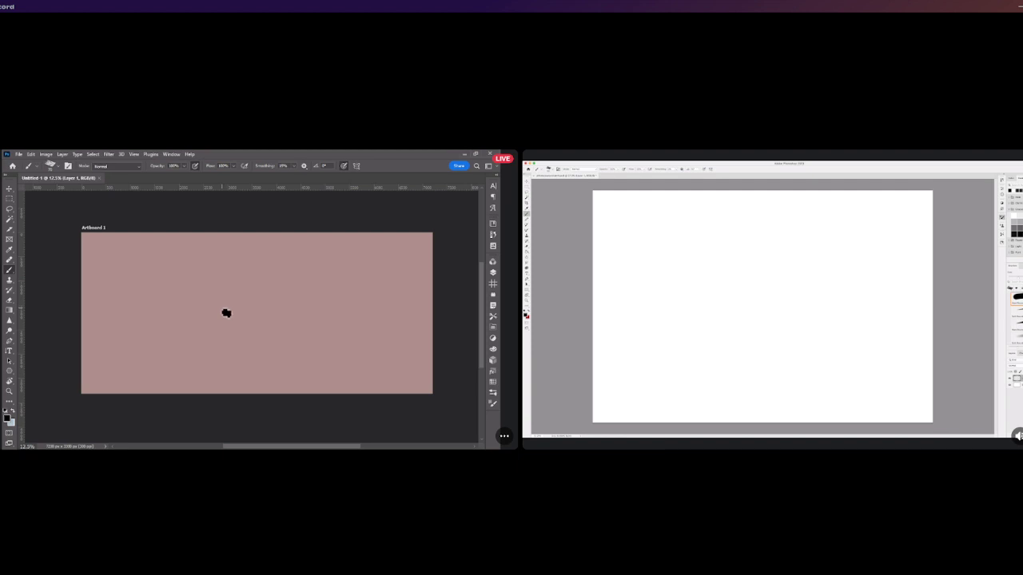
drag(184, 284, 306, 306)
key(ctrl+z)
drag(210, 301, 338, 326)
key(ctrl+z)
drag(206, 278, 287, 305)
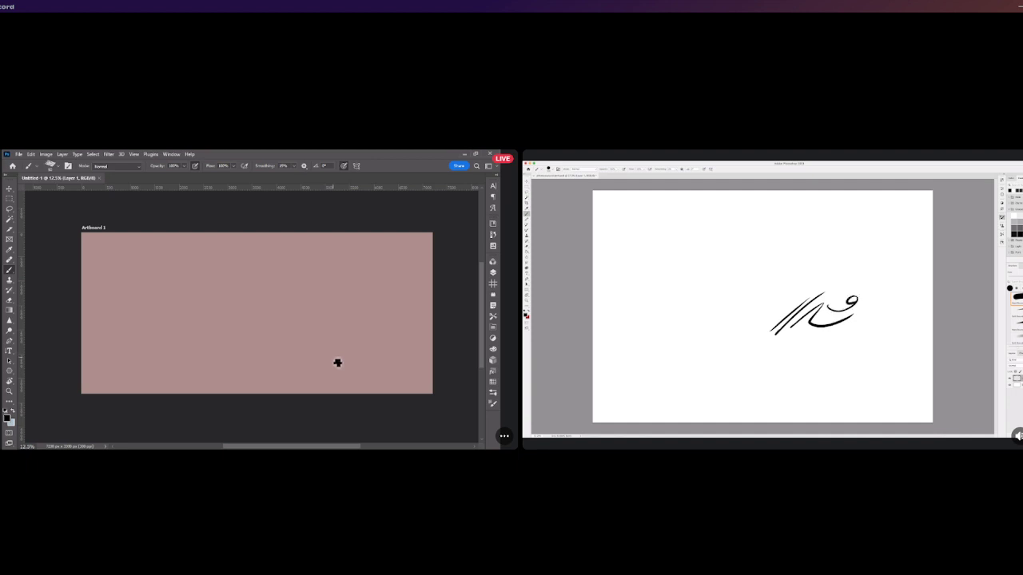
Paste the toy creature reference photo, enlarge it in the artboard's upper-left corner, and return to the Brush tool.
scroll(324, 380, down, 2)
scroll(312, 377, up, 1)
scroll(311, 376, up, 1)
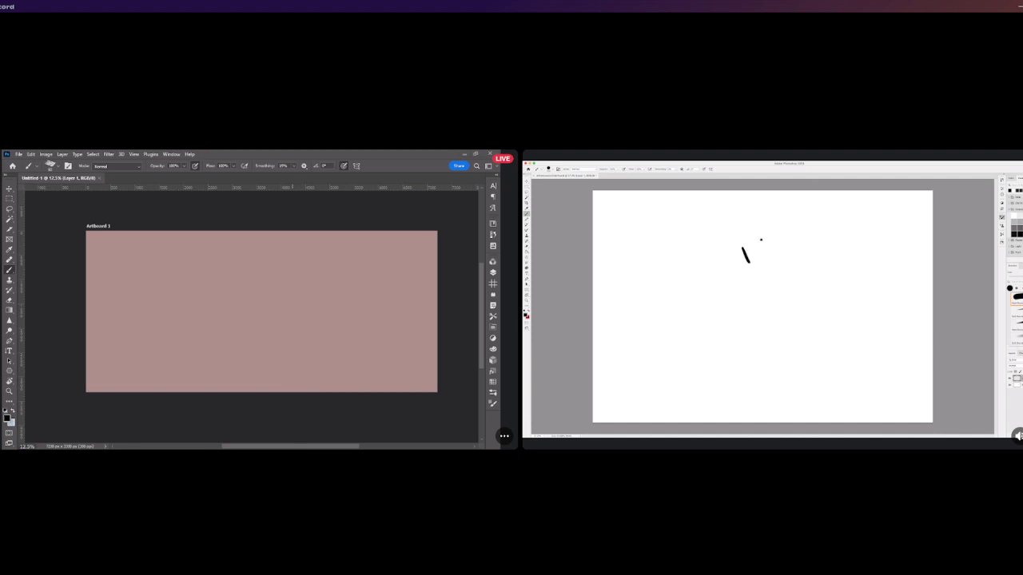
key(ctrl+v)
click(10, 188)
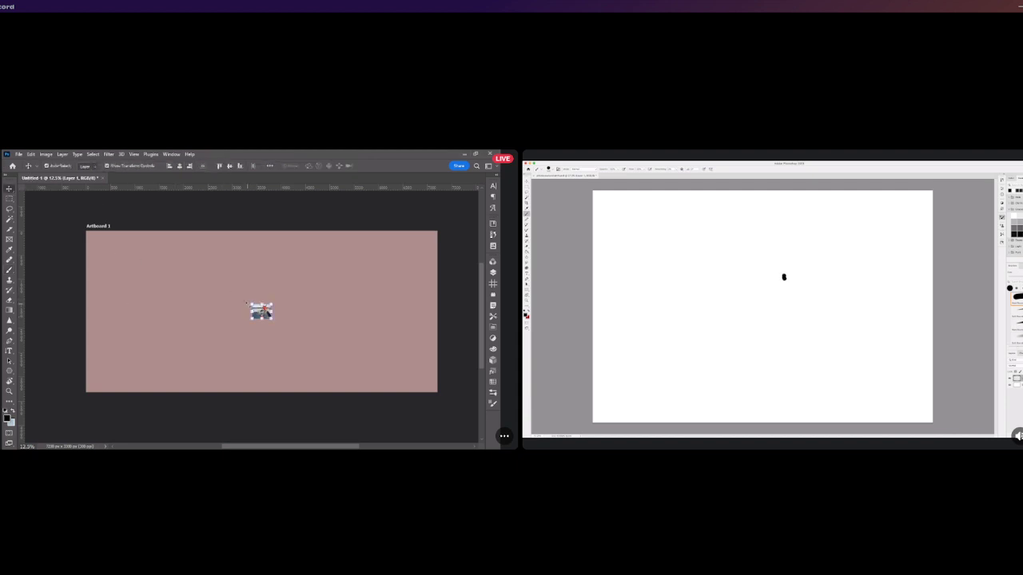
mouse_move(248, 300)
mouse_down()
mouse_move(215, 276)
mouse_move(98, 238)
mouse_up()
click(385, 167)
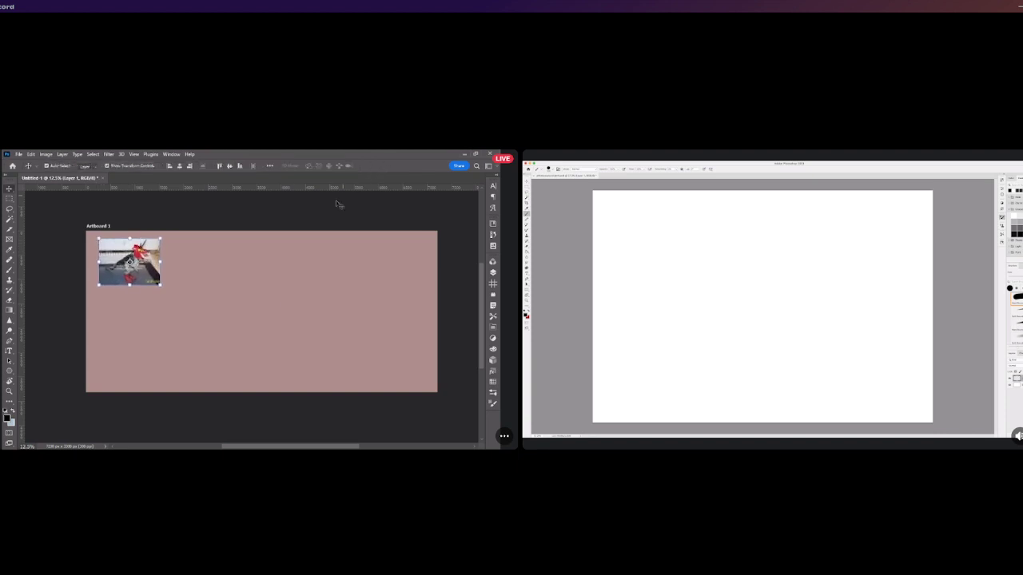
key(b)
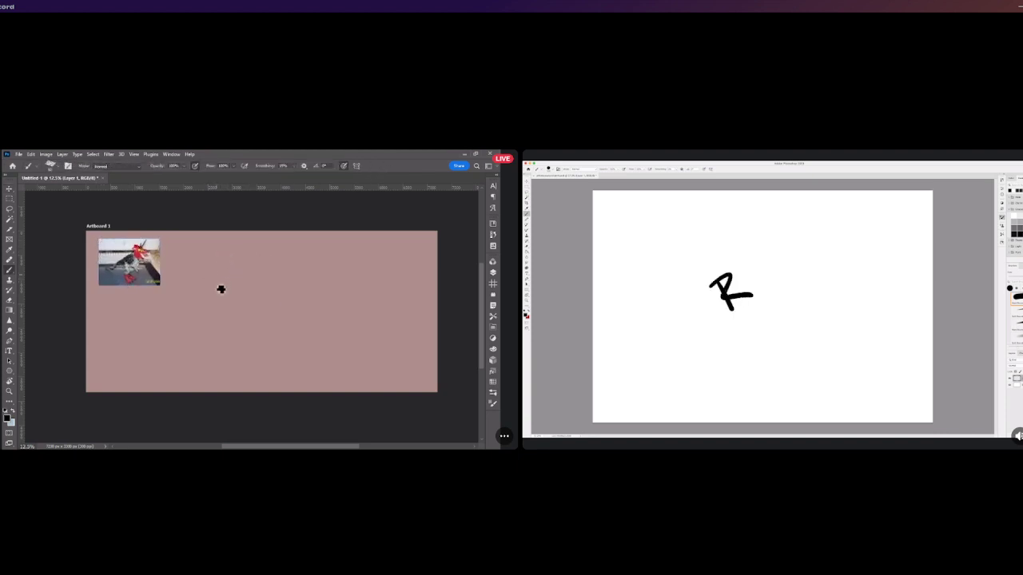
scroll(226, 296, up, 2)
scroll(224, 298, down, 2)
scroll(207, 271, up, 2)
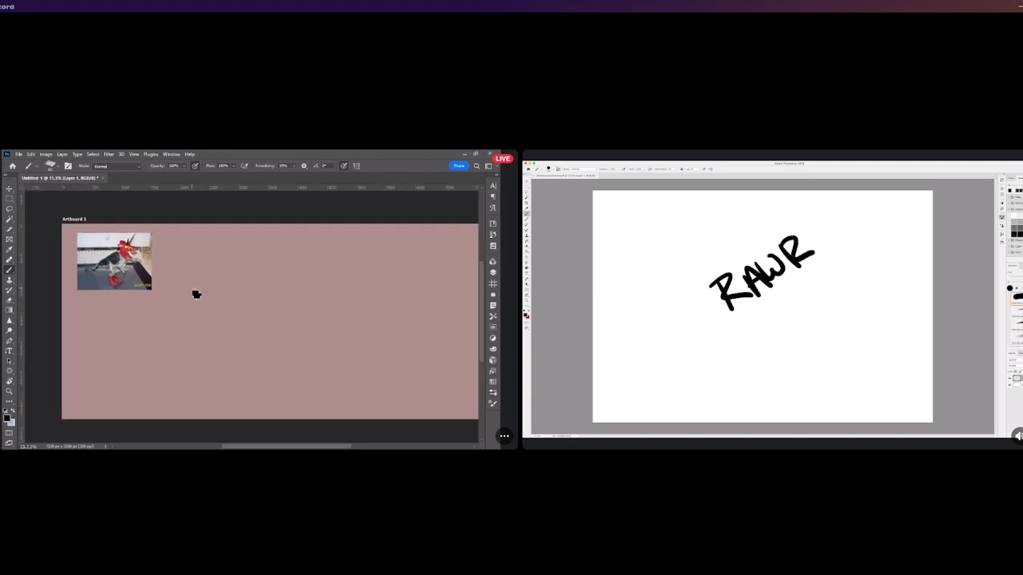
scroll(194, 296, down, 1)
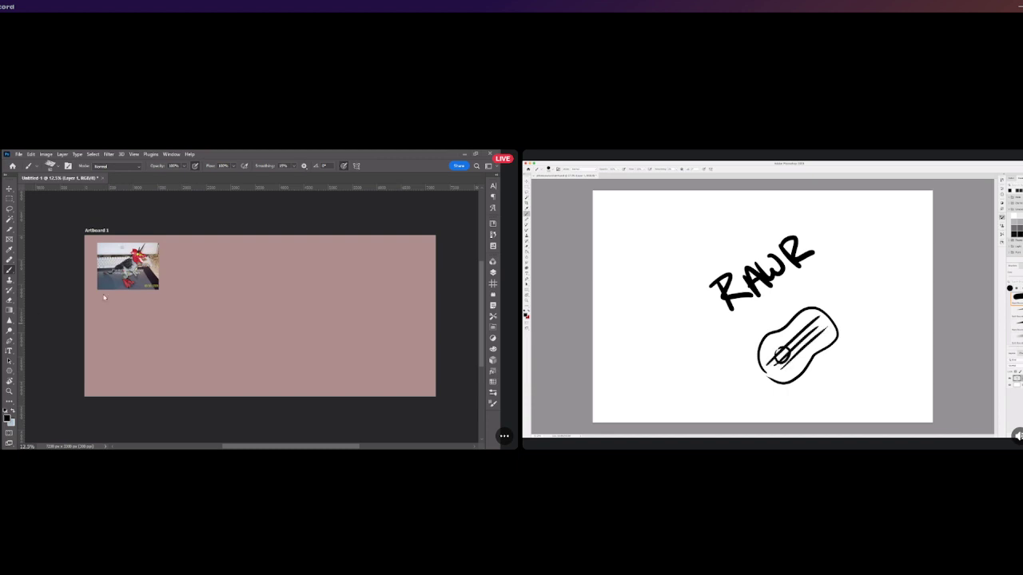
scroll(200, 285, up, 3)
scroll(201, 285, down, 1)
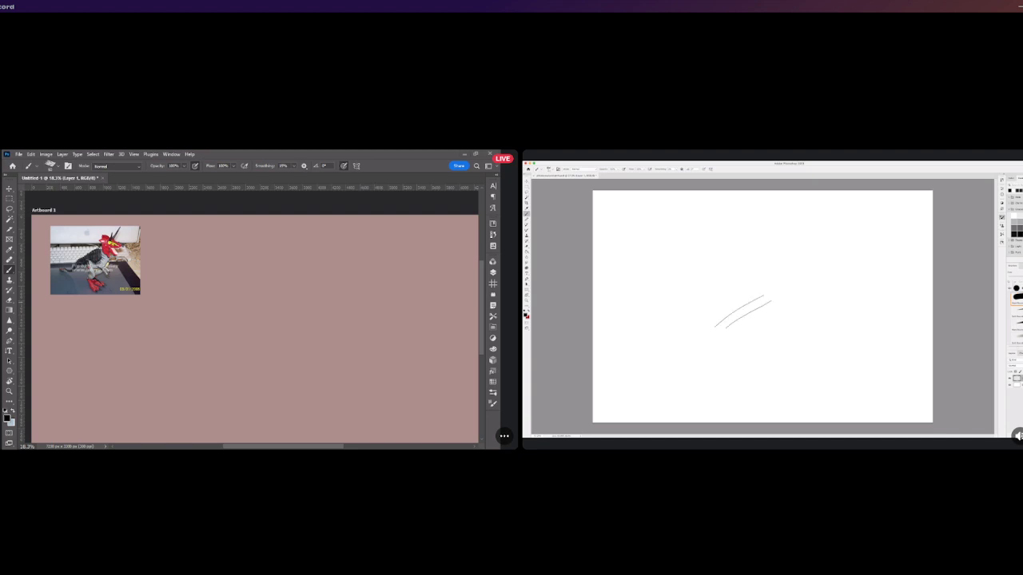
scroll(177, 279, down, 2)
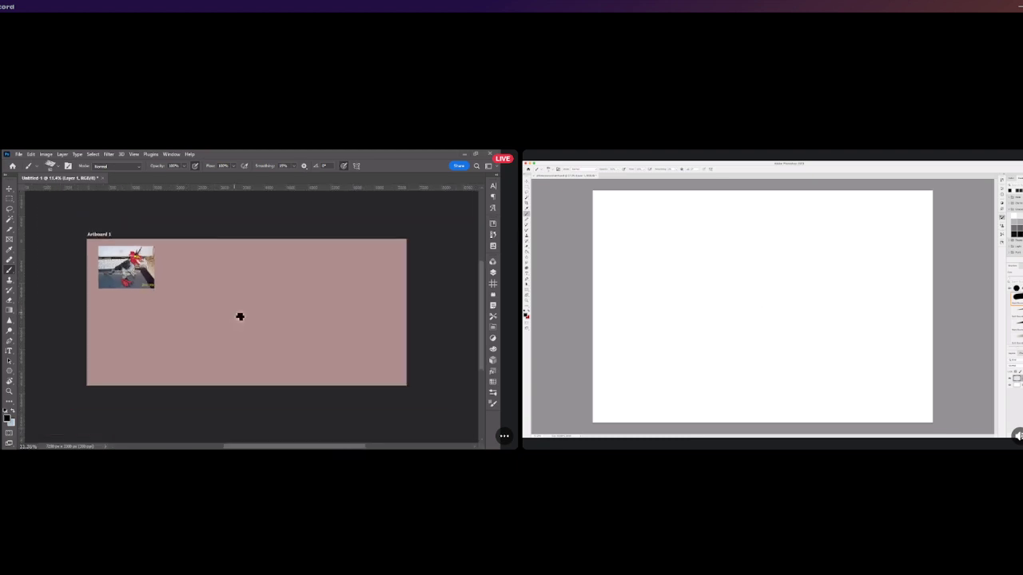
scroll(238, 318, up, 1)
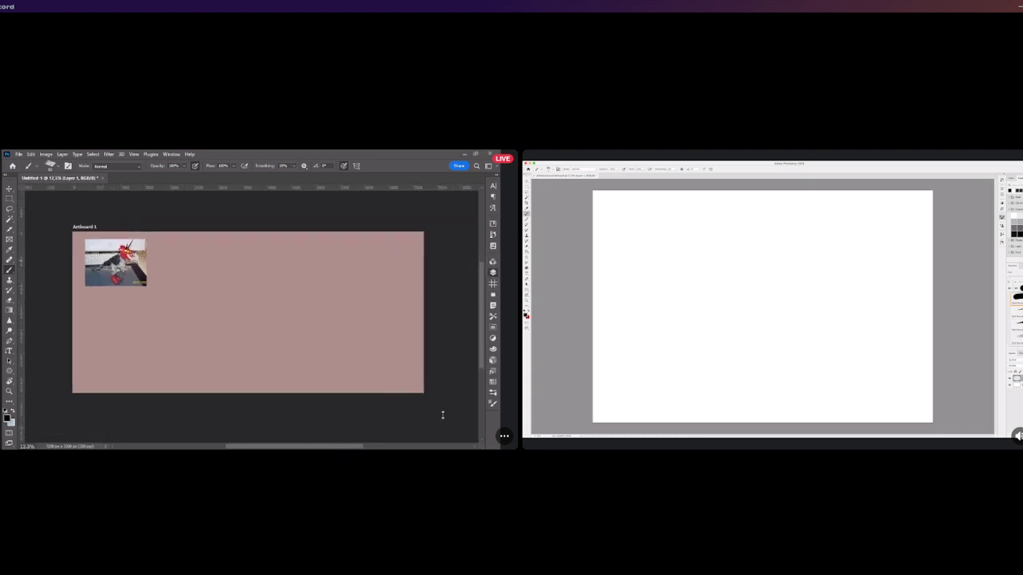
Add a new layer and rough in the creature's long upper skull and snout with thin black strokes, undoing the unwanted ones.
key(ctrl+shift+alt+n)
scroll(323, 294, up, 2)
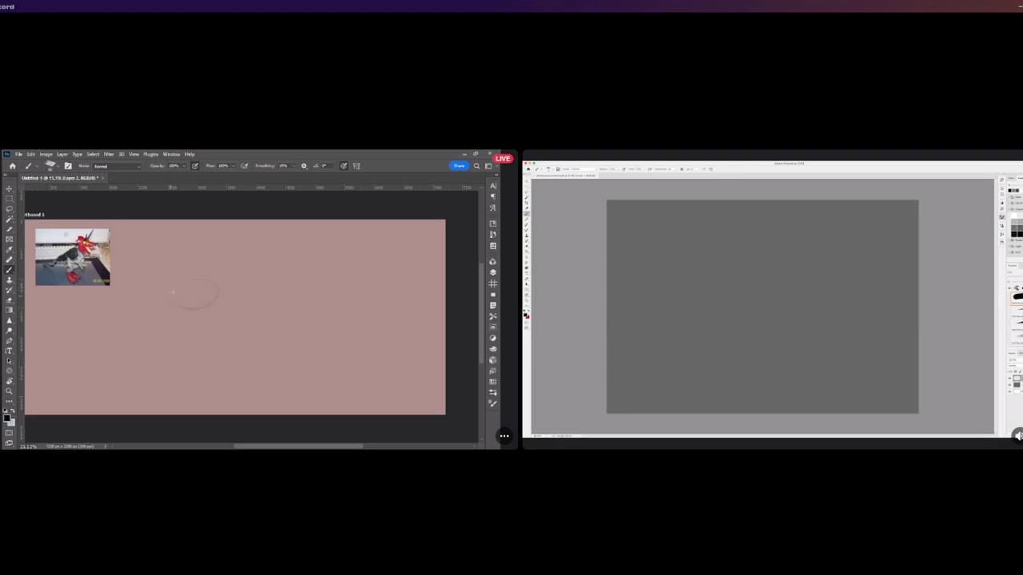
drag(160, 290, 257, 276)
drag(169, 289, 202, 269)
key(ctrl+z)
key(ctrl+z)
mouse_move(202, 286)
mouse_down()
mouse_move(181, 300)
mouse_move(247, 280)
mouse_move(187, 293)
mouse_move(199, 296)
mouse_move(186, 288)
mouse_move(178, 305)
mouse_move(215, 292)
mouse_move(183, 293)
mouse_move(274, 268)
mouse_move(187, 300)
mouse_move(271, 266)
mouse_move(192, 297)
mouse_move(251, 270)
mouse_move(207, 264)
mouse_up()
key(ctrl+z)
key(ctrl+z)
key(ctrl+z)
key(ctrl+z)
key(ctrl+z)
drag(227, 269, 270, 258)
key(ctrl+z)
key(ctrl+z)
Sketch the skull's dividing line, its top and back contour, and the open lower jaw.
mouse_move(185, 269)
mouse_down()
mouse_move(216, 267)
mouse_move(197, 253)
mouse_move(188, 280)
mouse_up()
mouse_move(187, 267)
mouse_down()
mouse_move(224, 258)
mouse_move(237, 268)
mouse_move(191, 286)
mouse_move(239, 279)
mouse_move(221, 313)
mouse_move(186, 270)
mouse_move(147, 286)
mouse_move(153, 299)
mouse_move(241, 281)
mouse_up()
drag(194, 315, 165, 334)
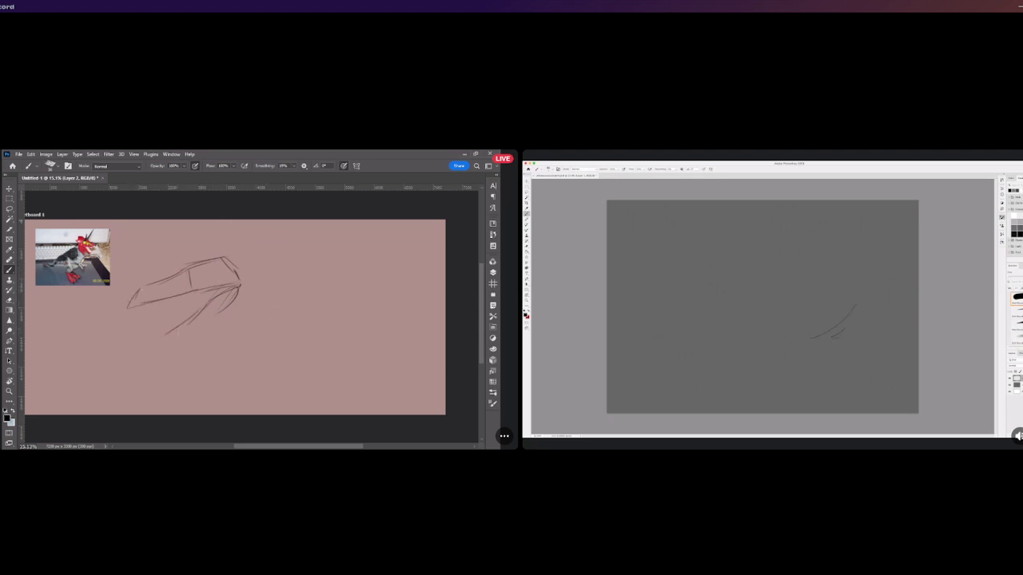
Reinforce the lower jaw and sketch the neck, upper back and chest lines behind the head.
mouse_move(198, 318)
mouse_down()
mouse_move(148, 342)
mouse_move(188, 336)
mouse_move(155, 346)
mouse_move(175, 348)
mouse_move(210, 320)
mouse_move(182, 346)
mouse_move(243, 301)
mouse_move(245, 278)
mouse_move(210, 323)
mouse_move(245, 293)
mouse_move(232, 263)
mouse_move(260, 257)
mouse_move(228, 255)
mouse_move(297, 289)
mouse_move(265, 267)
mouse_move(281, 266)
mouse_move(334, 327)
mouse_move(282, 273)
mouse_move(322, 309)
mouse_up()
drag(238, 318, 288, 353)
drag(299, 295, 366, 323)
drag(282, 356, 297, 372)
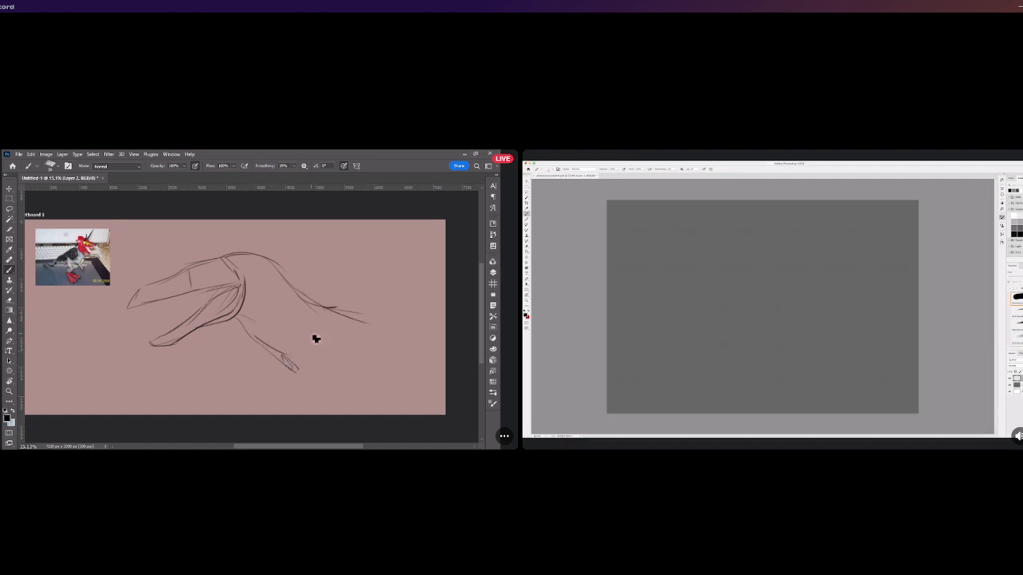
Scale the head and neck sketch down to slightly under half its size beside the reference photo.
scroll(164, 267, down, 1)
click(8, 190)
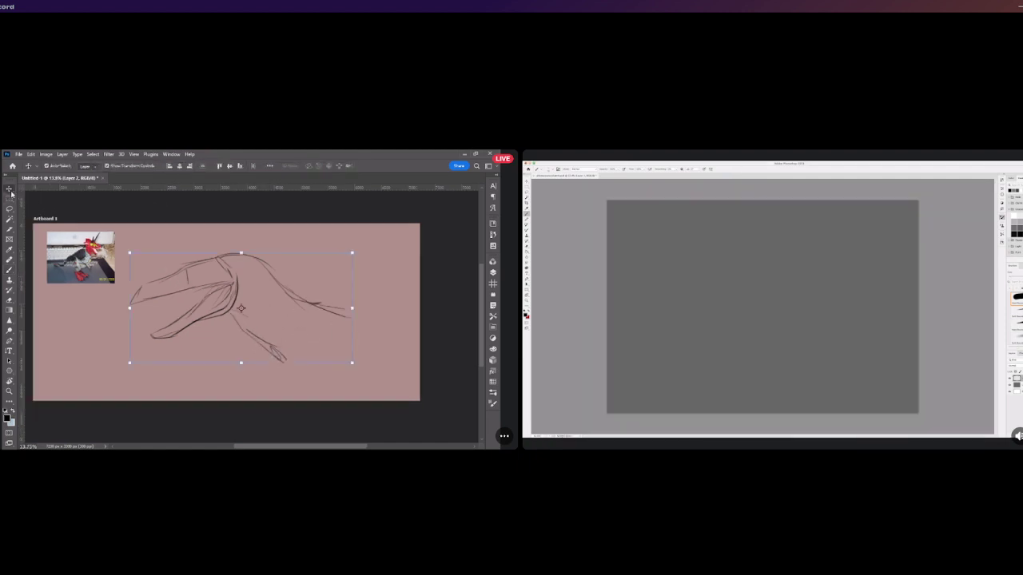
mouse_move(352, 363)
mouse_down()
mouse_move(270, 320)
mouse_move(248, 284)
mouse_up()
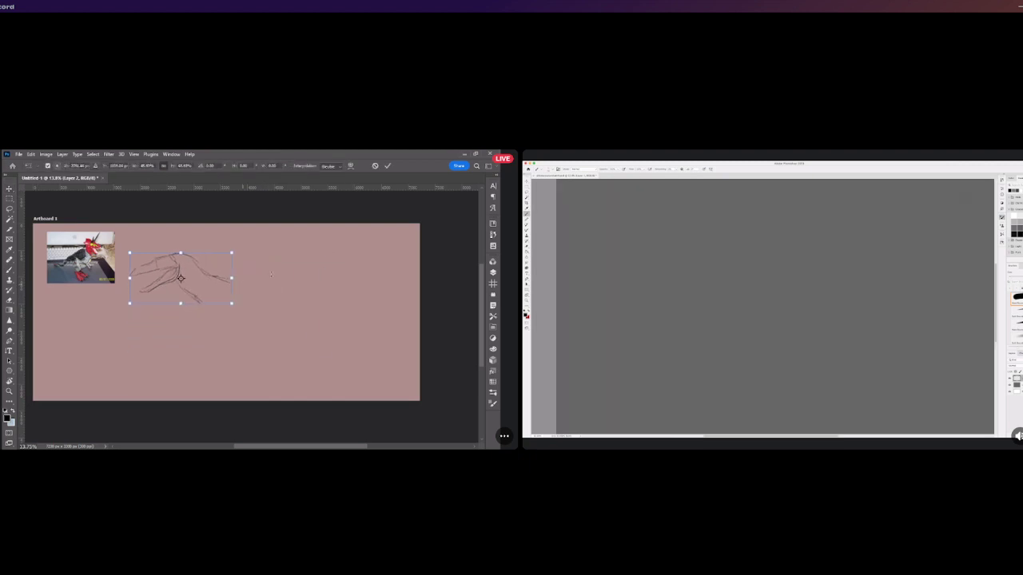
key(ctrl+z)
key(Return)
scroll(272, 278, up, 1)
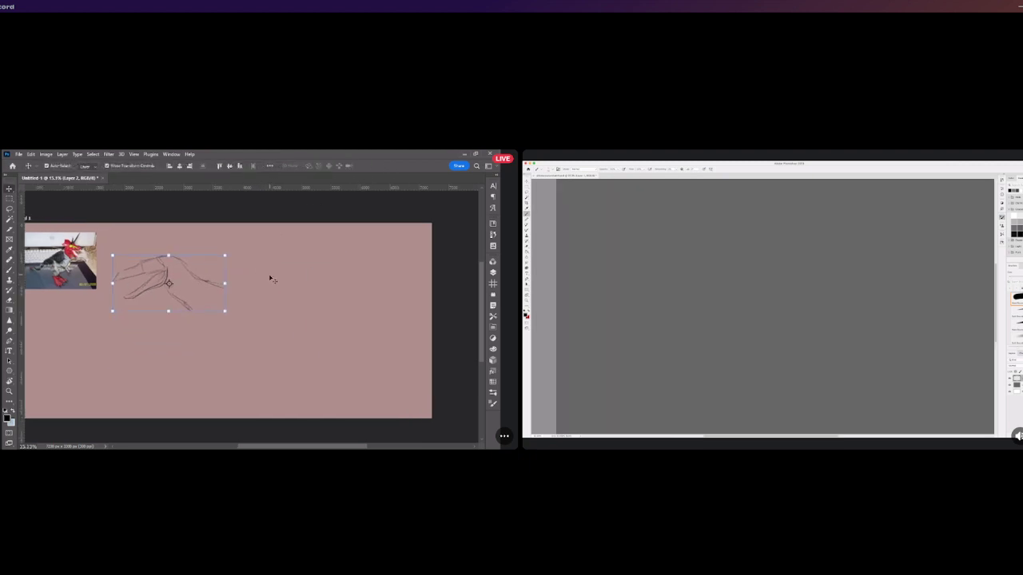
Sketch a long sweeping body and tail line behind the head, plus the back and belly contours.
key(b)
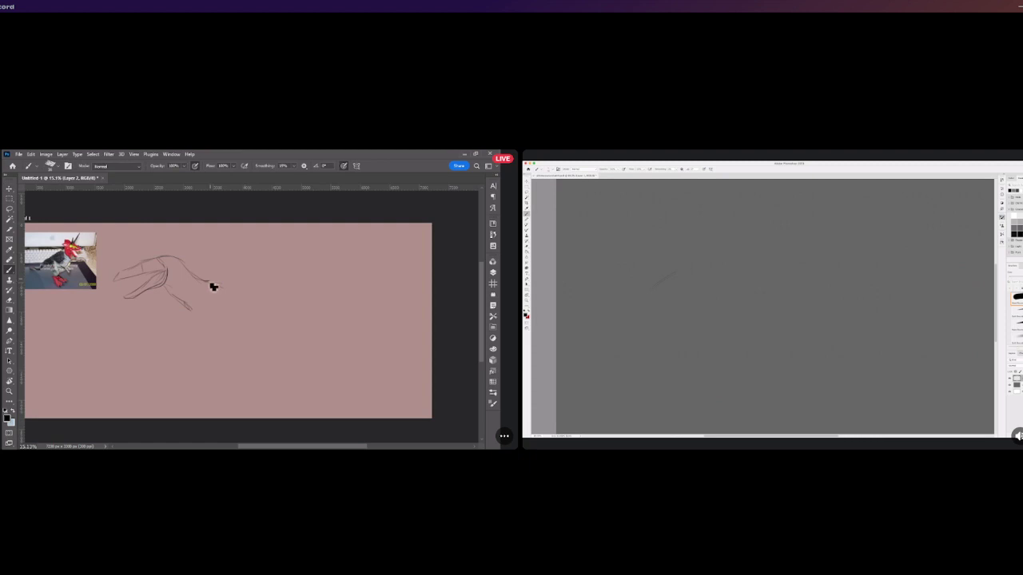
mouse_move(160, 269)
mouse_down()
mouse_move(303, 303)
mouse_move(404, 297)
mouse_up()
drag(206, 281, 273, 286)
drag(201, 315, 250, 333)
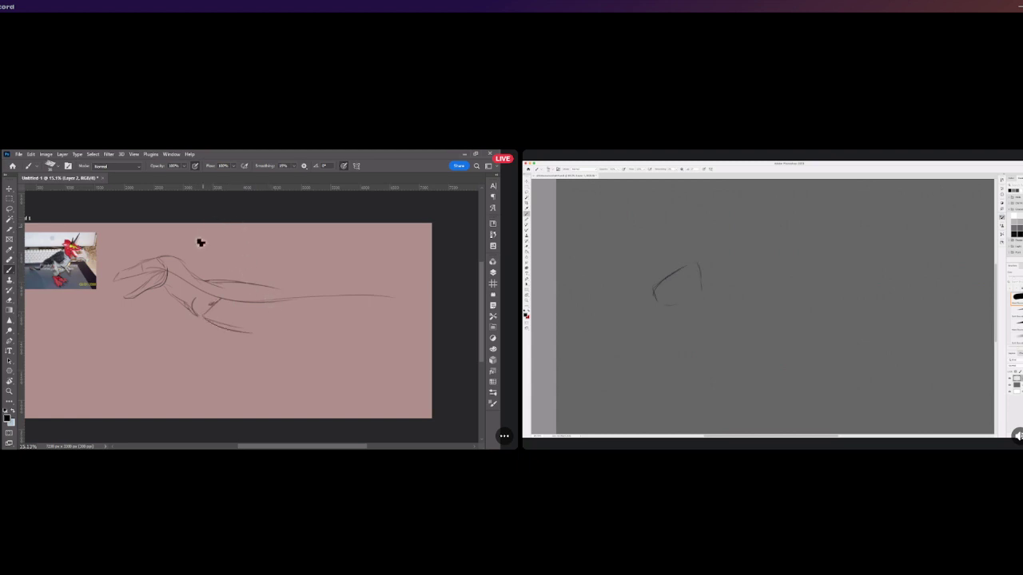
Darken the neck and back contour, add a pointed ear, and sketch the chest with a round shoulder joint.
drag(178, 267, 251, 281)
drag(144, 262, 171, 250)
key(ctrl+z)
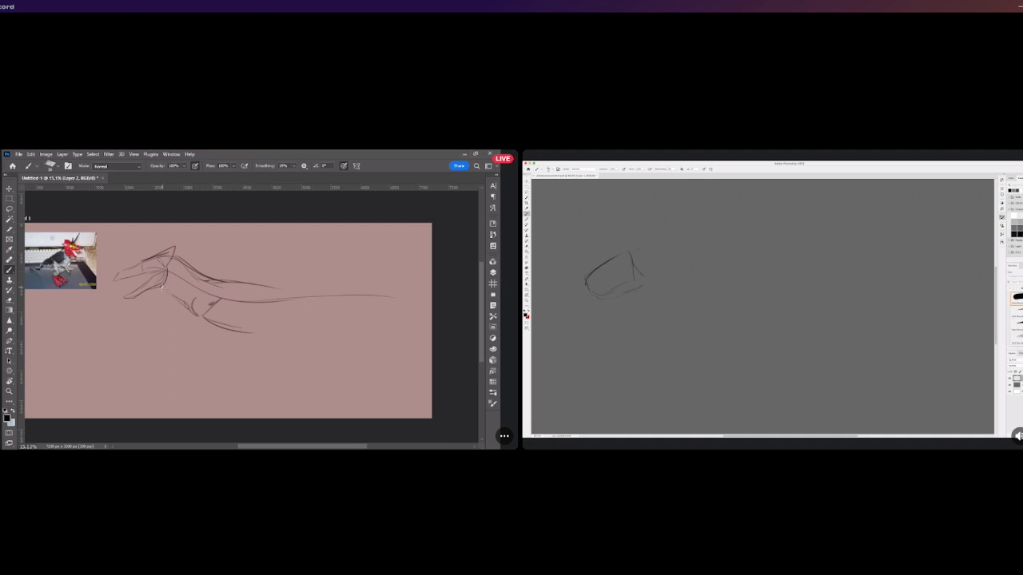
drag(169, 283, 200, 318)
mouse_move(197, 318)
mouse_down()
mouse_move(201, 302)
mouse_move(197, 316)
mouse_move(241, 321)
mouse_up()
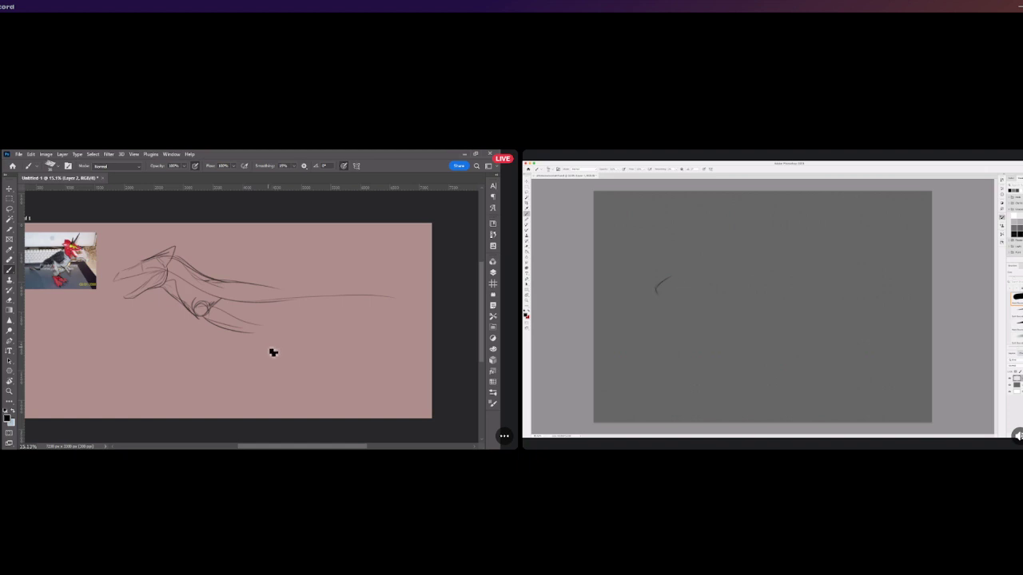
Sketch the tapered hind thigh and extend the back line to the rump.
drag(257, 325, 283, 295)
drag(278, 343, 264, 303)
mouse_move(291, 297)
mouse_down()
mouse_move(286, 342)
mouse_move(291, 318)
mouse_move(274, 301)
mouse_move(273, 328)
mouse_move(256, 319)
mouse_move(278, 355)
mouse_move(296, 311)
mouse_move(287, 306)
mouse_move(264, 331)
mouse_up()
mouse_move(212, 295)
mouse_down()
mouse_move(251, 314)
mouse_move(268, 287)
mouse_move(304, 294)
mouse_up()
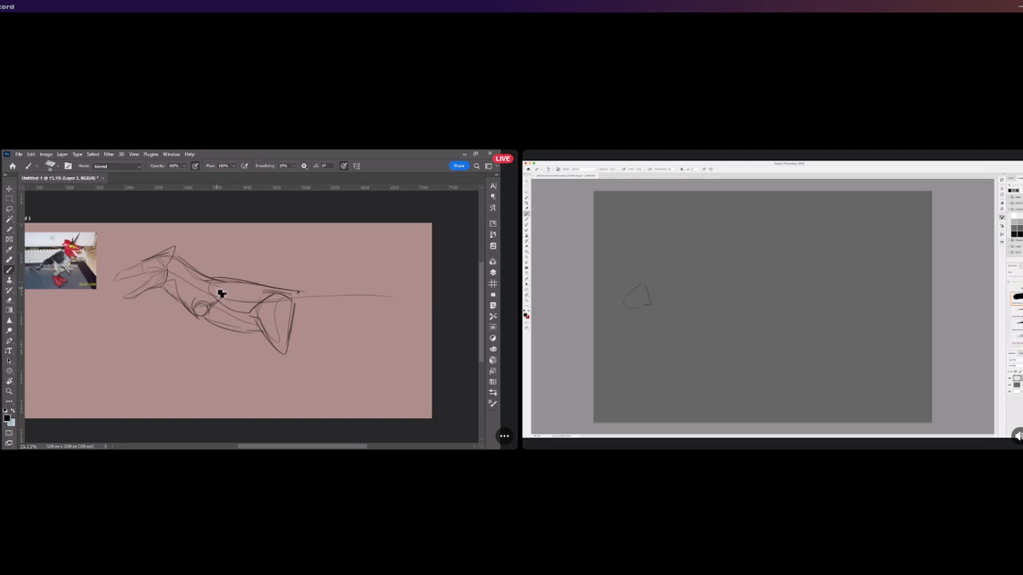
Draw oval plates along the neck and back and strengthen the belly and thigh outline.
drag(222, 294, 256, 288)
drag(215, 283, 240, 285)
mouse_move(223, 329)
mouse_down()
mouse_move(294, 335)
mouse_move(295, 320)
mouse_move(256, 322)
mouse_move(272, 350)
mouse_up()
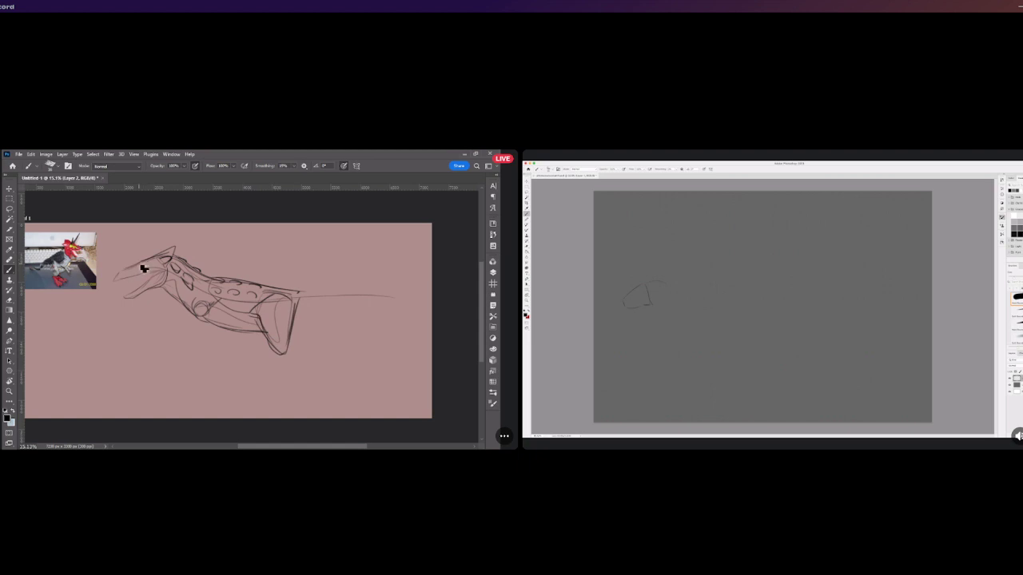
Refine the beaked snout and jaw, and sketch the front legs and the hind legs below the body.
drag(132, 268, 106, 284)
mouse_move(198, 302)
mouse_down()
mouse_move(211, 342)
mouse_move(201, 325)
mouse_move(207, 343)
mouse_move(190, 358)
mouse_move(211, 343)
mouse_move(195, 363)
mouse_move(207, 335)
mouse_move(191, 370)
mouse_move(208, 342)
mouse_move(187, 366)
mouse_up()
mouse_move(211, 324)
mouse_down()
mouse_move(206, 368)
mouse_move(224, 348)
mouse_move(221, 330)
mouse_move(297, 342)
mouse_move(258, 318)
mouse_move(284, 363)
mouse_up()
key(ctrl+z)
mouse_move(261, 307)
mouse_down()
mouse_move(237, 348)
mouse_move(275, 357)
mouse_up()
drag(295, 309, 287, 348)
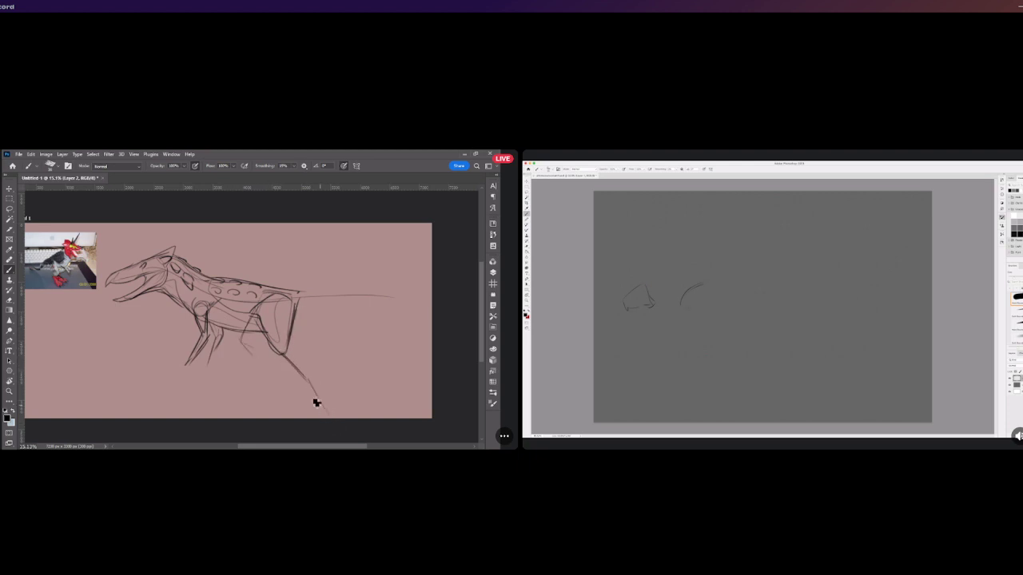
drag(242, 335, 251, 358)
key(ctrl+z)
Scale the whole creature sketch down to about 81% to leave more room on the artboard.
scroll(284, 307, down, 1)
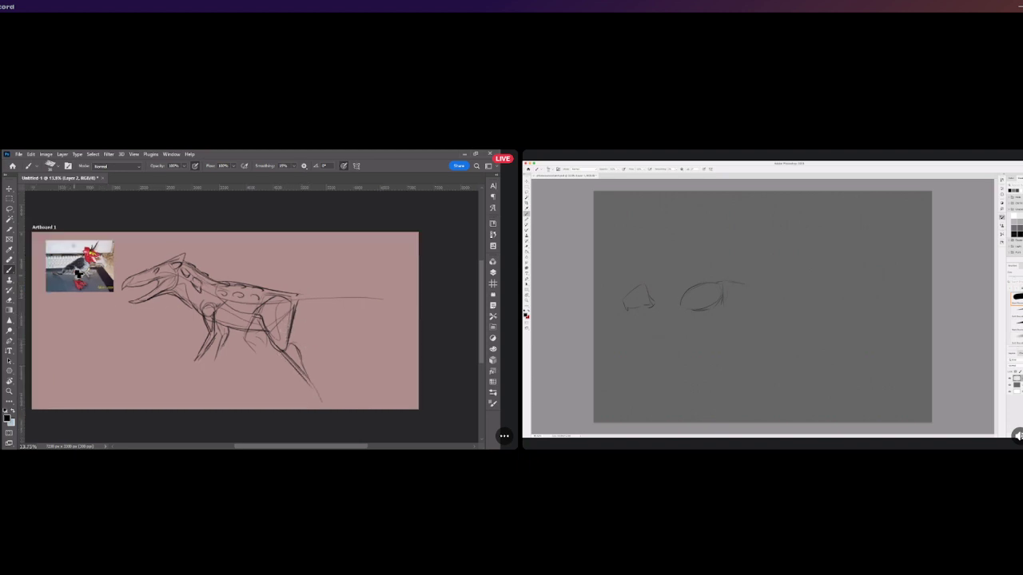
click(9, 190)
drag(393, 405, 312, 374)
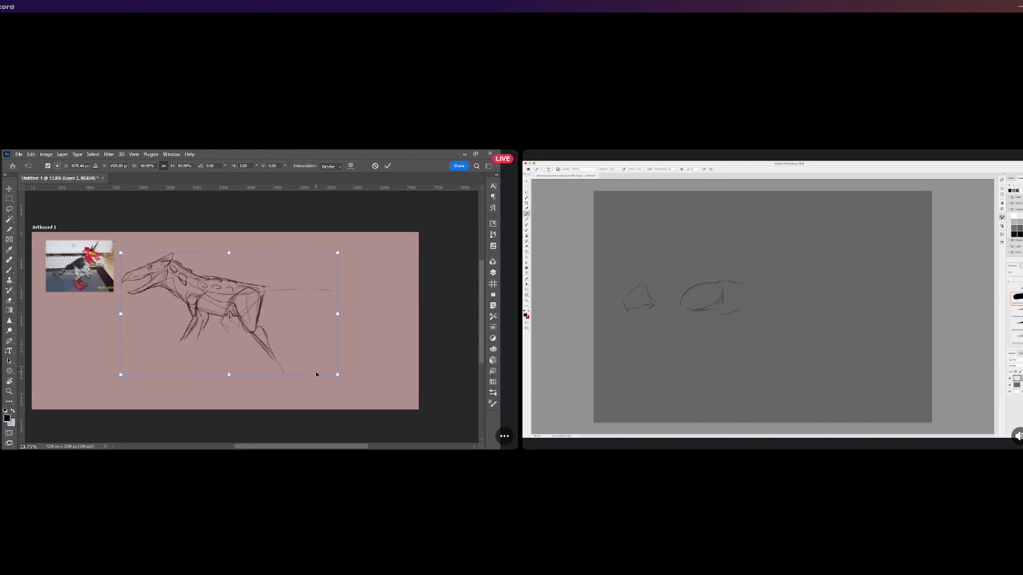
click(388, 166)
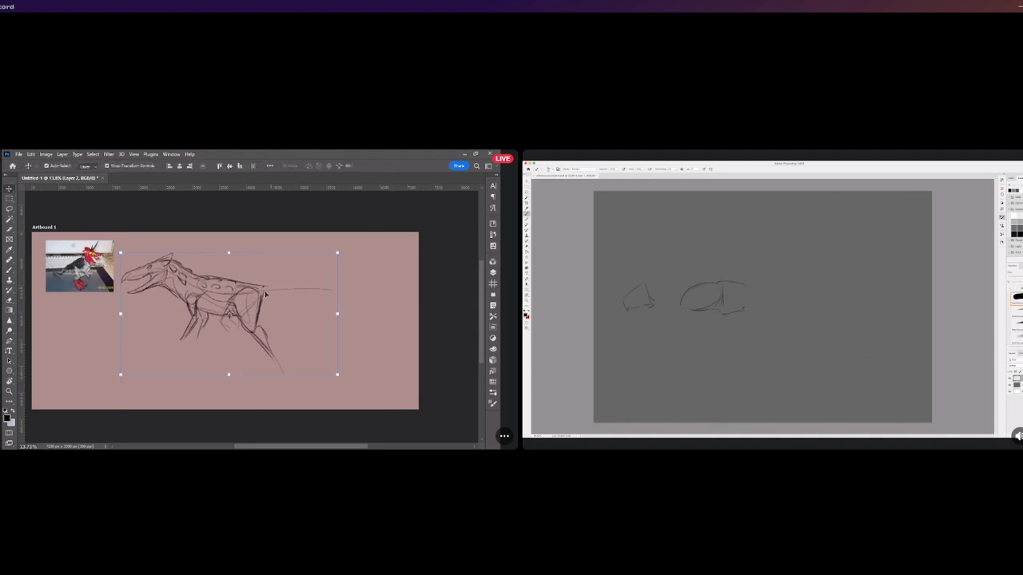
Sketch the eye and two pointed horns on top of the creature's head with the Brush tool.
key(b)
scroll(220, 275, down, 1)
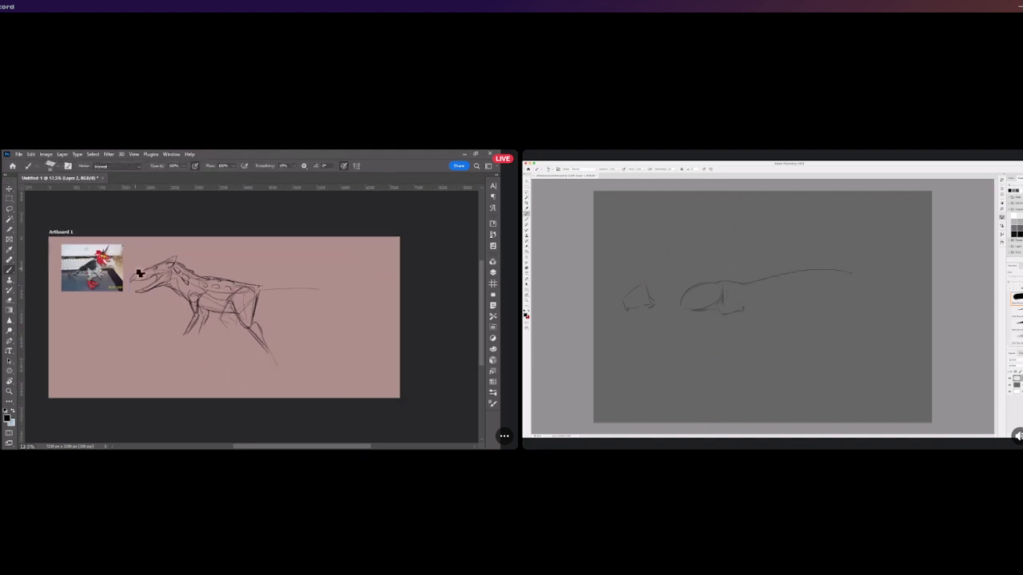
scroll(135, 274, up, 6)
scroll(139, 281, up, 1)
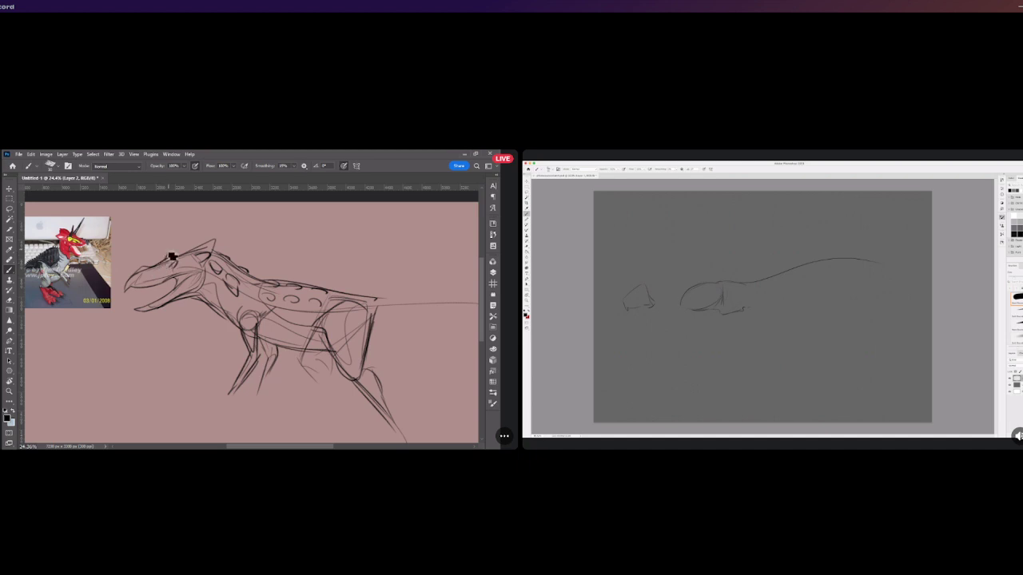
key(ctrl+z)
click(173, 262)
key(ctrl+z)
click(173, 266)
mouse_move(167, 256)
mouse_down()
mouse_move(186, 227)
mouse_move(170, 232)
mouse_move(174, 249)
mouse_move(168, 230)
mouse_up()
key(ctrl+z)
key(ctrl+z)
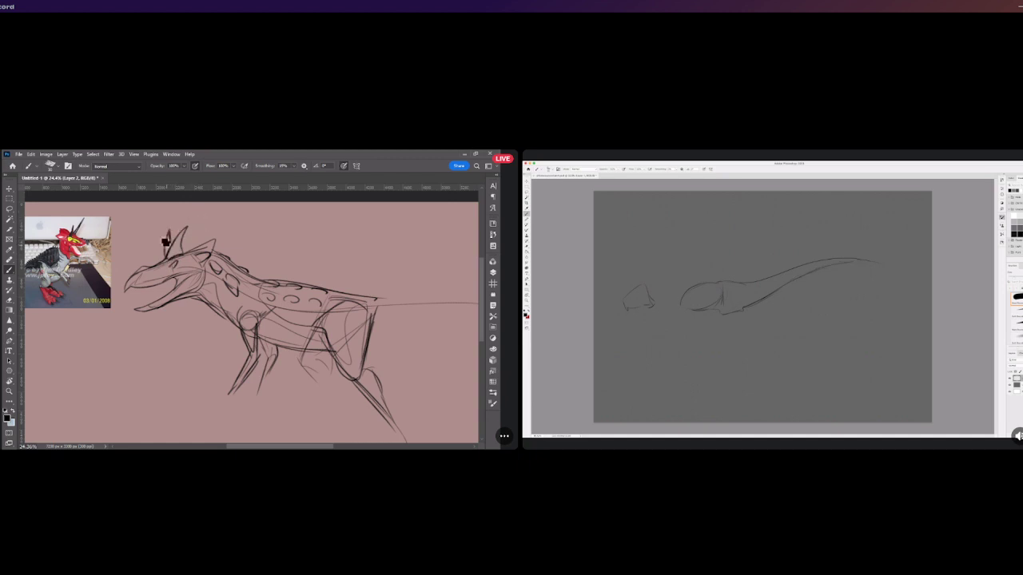
Strengthen the neck and belly contours, and detail the head with a darker eye and teeth along the jaws.
drag(142, 285, 154, 280)
drag(223, 260, 270, 285)
mouse_move(219, 313)
mouse_down()
mouse_move(250, 349)
mouse_move(326, 359)
mouse_move(402, 351)
mouse_up()
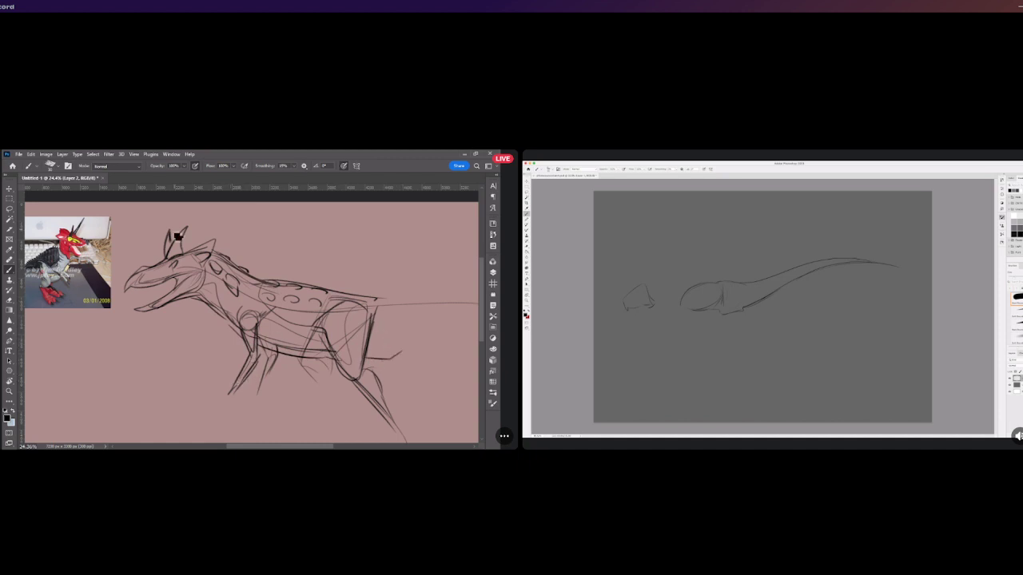
drag(171, 266, 161, 267)
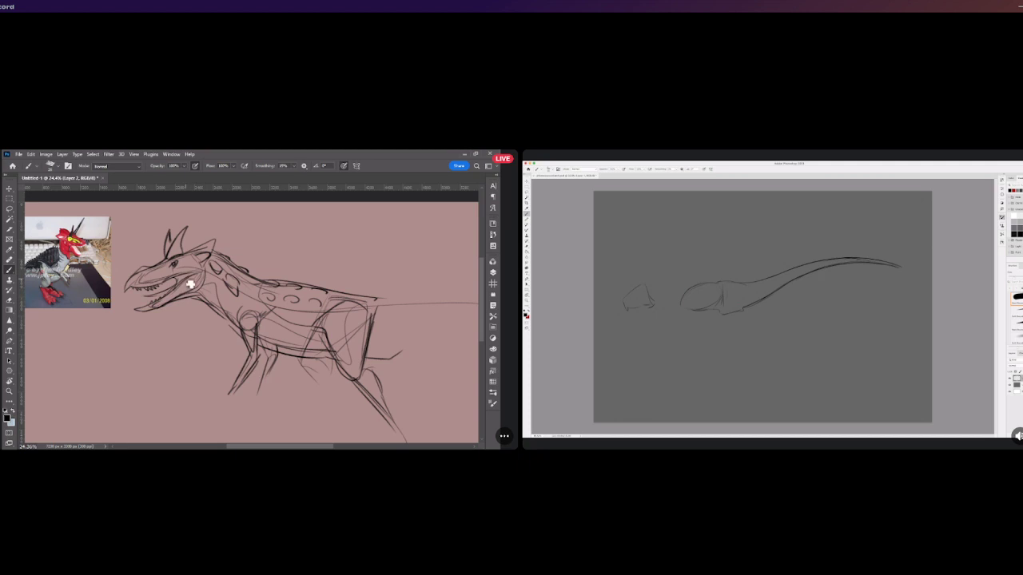
Redraw the near hind leg as a long leg reaching to the foot, and rough in the bent far hind leg with the Brush tool.
scroll(183, 267, down, 3)
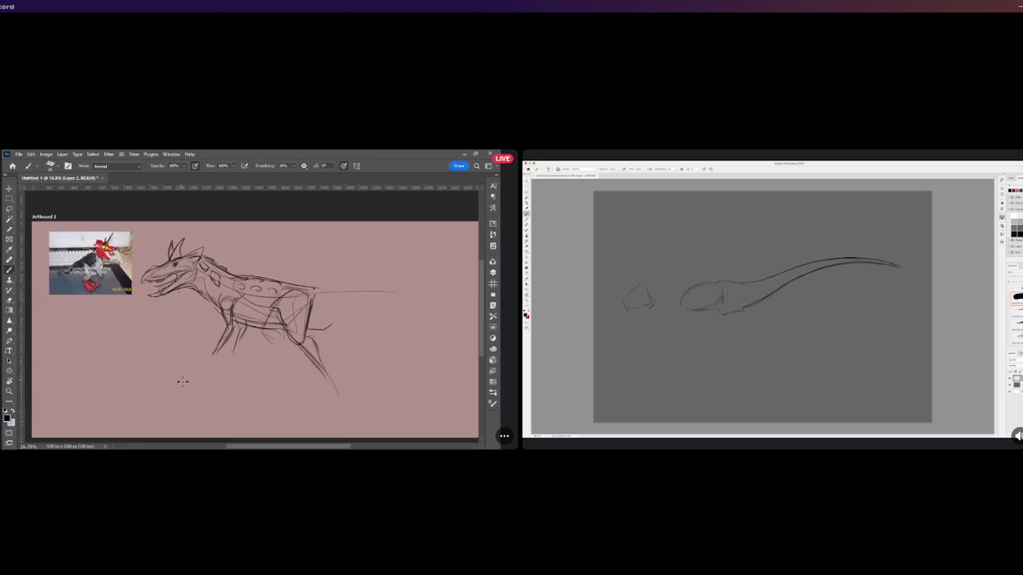
drag(262, 448, 276, 445)
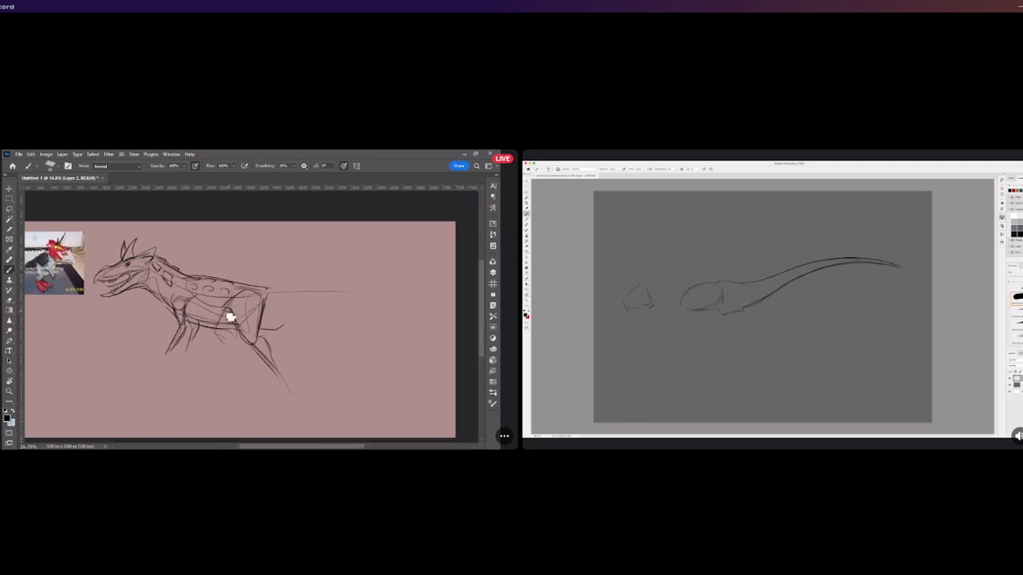
mouse_move(226, 310)
mouse_down()
mouse_move(271, 320)
mouse_move(262, 337)
mouse_move(281, 353)
mouse_move(268, 344)
mouse_move(279, 377)
mouse_move(255, 350)
mouse_move(288, 387)
mouse_move(256, 355)
mouse_move(291, 403)
mouse_up()
mouse_move(279, 362)
mouse_down()
mouse_move(294, 416)
mouse_move(286, 426)
mouse_up()
key(ctrl+z)
mouse_move(285, 385)
mouse_down()
mouse_move(288, 426)
mouse_move(286, 388)
mouse_move(297, 397)
mouse_move(284, 381)
mouse_move(295, 391)
mouse_move(287, 427)
mouse_move(296, 401)
mouse_up()
key(ctrl+z)
drag(248, 345, 294, 402)
mouse_move(217, 338)
mouse_down()
mouse_move(242, 361)
mouse_move(239, 350)
mouse_move(216, 353)
mouse_move(253, 376)
mouse_up()
key(ctrl+z)
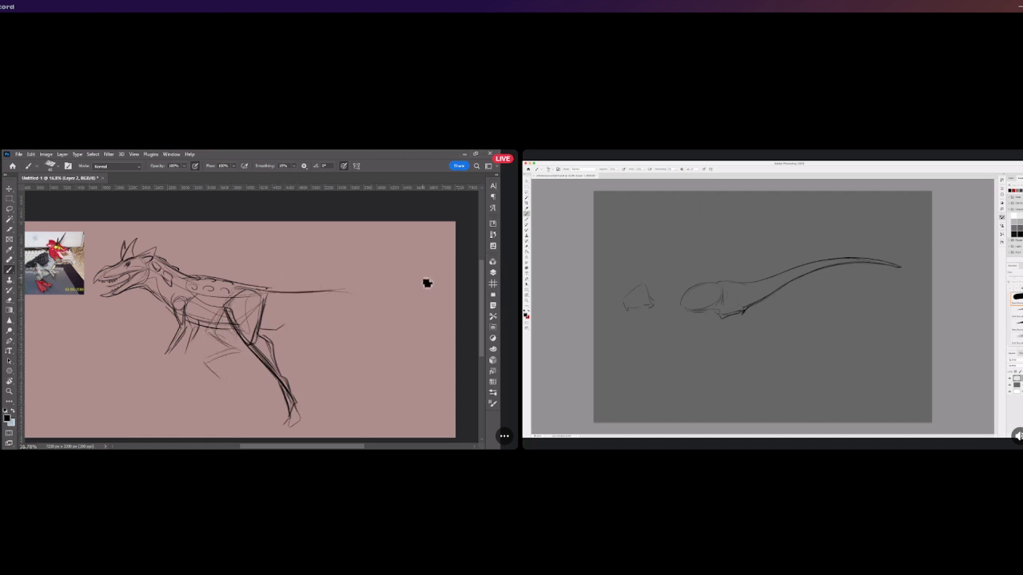
Sketch the upper and lower contours of a long tapering tail extending back from the creature's hips.
drag(261, 287, 411, 301)
mouse_move(267, 292)
mouse_down()
mouse_move(285, 322)
mouse_move(382, 305)
mouse_up()
key(ctrl+z)
drag(291, 318, 446, 315)
drag(344, 309, 438, 310)
scroll(359, 308, down, 1)
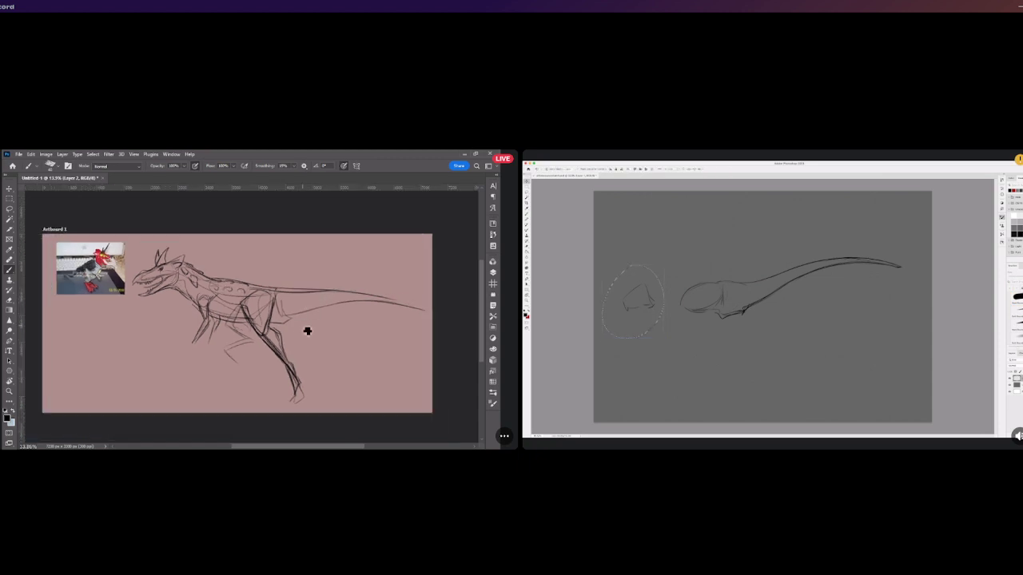
Scale down the whole creature sketch and reposition it beside the reference photo.
click(10, 189)
mouse_move(242, 318)
mouse_down()
mouse_move(219, 326)
mouse_move(228, 315)
mouse_up()
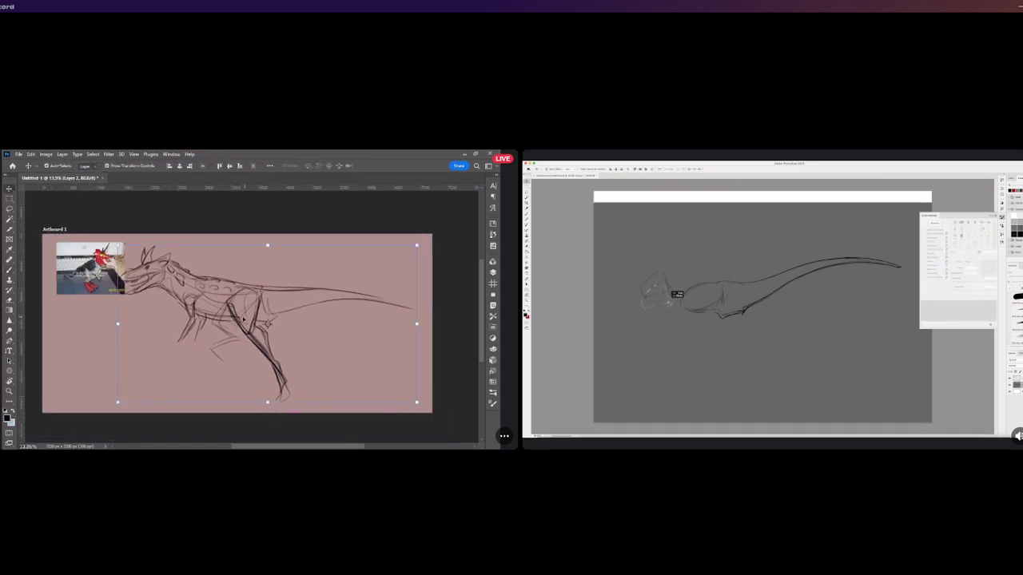
drag(415, 246, 365, 273)
drag(197, 339, 211, 325)
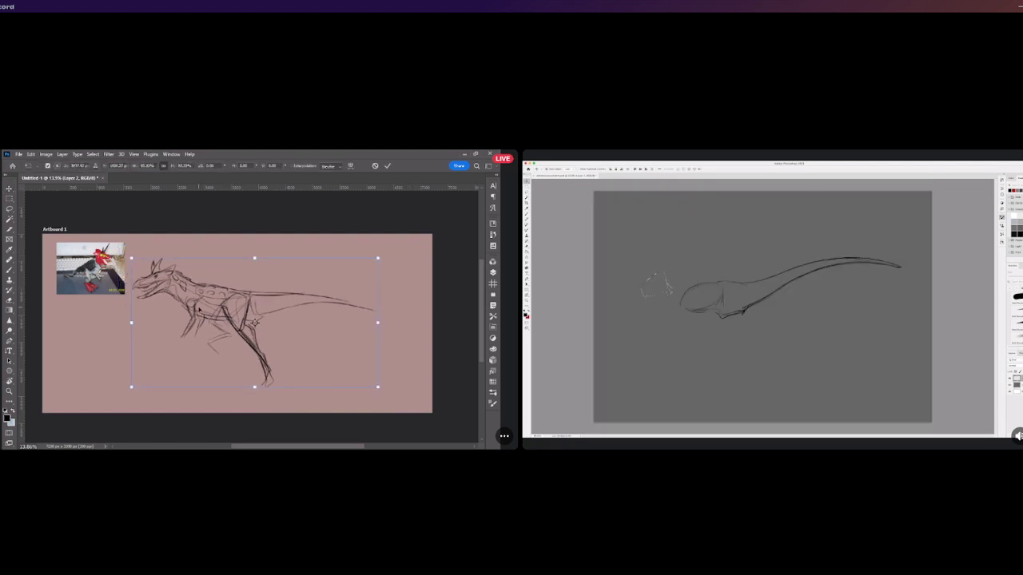
click(387, 166)
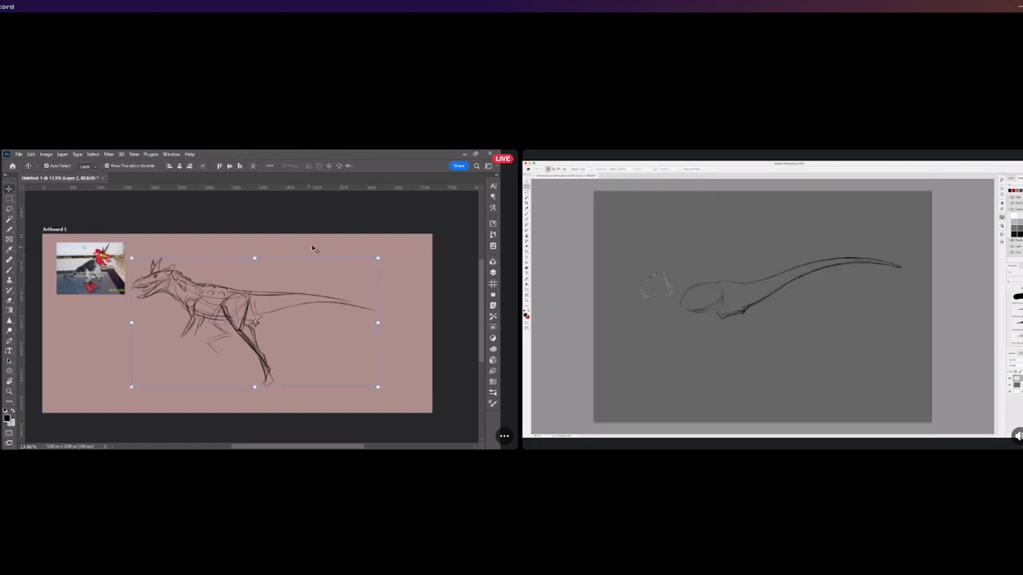
Brush a row of spikes and scales along the back and tail base, and define the pointed tail tip.
key(b)
scroll(274, 308, up, 1)
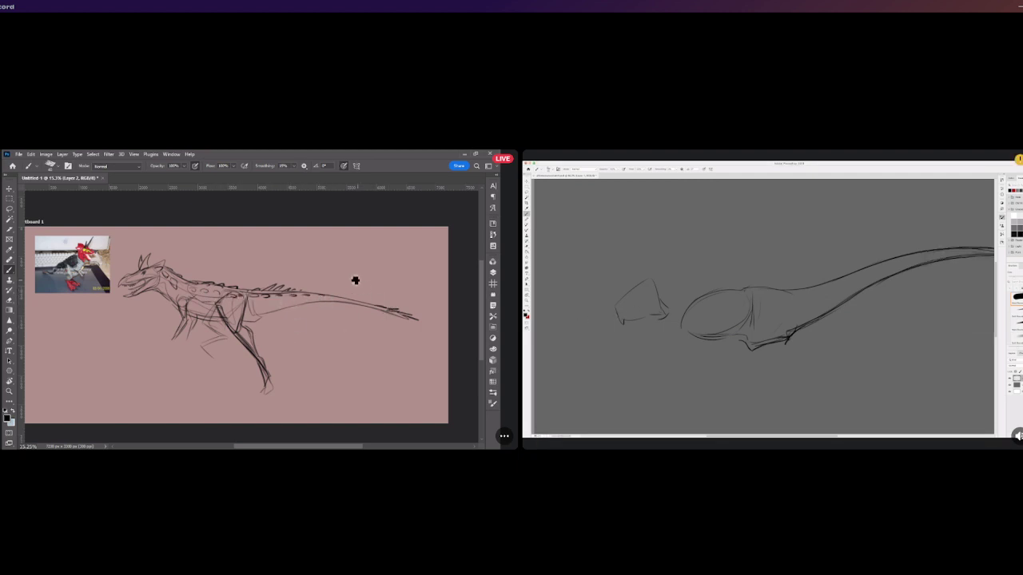
scroll(350, 281, up, 1)
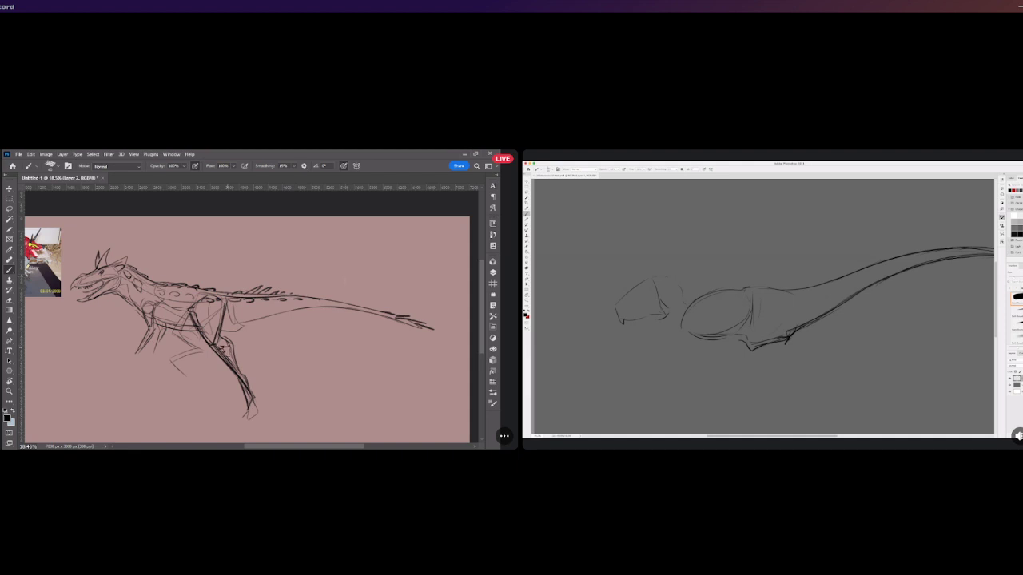
Redraw the hind legs, with the far leg bent forward and raised and the near leg extended back.
key(ctrl+z)
key(ctrl+z)
mouse_move(211, 339)
mouse_down()
mouse_move(233, 369)
mouse_move(200, 317)
mouse_up()
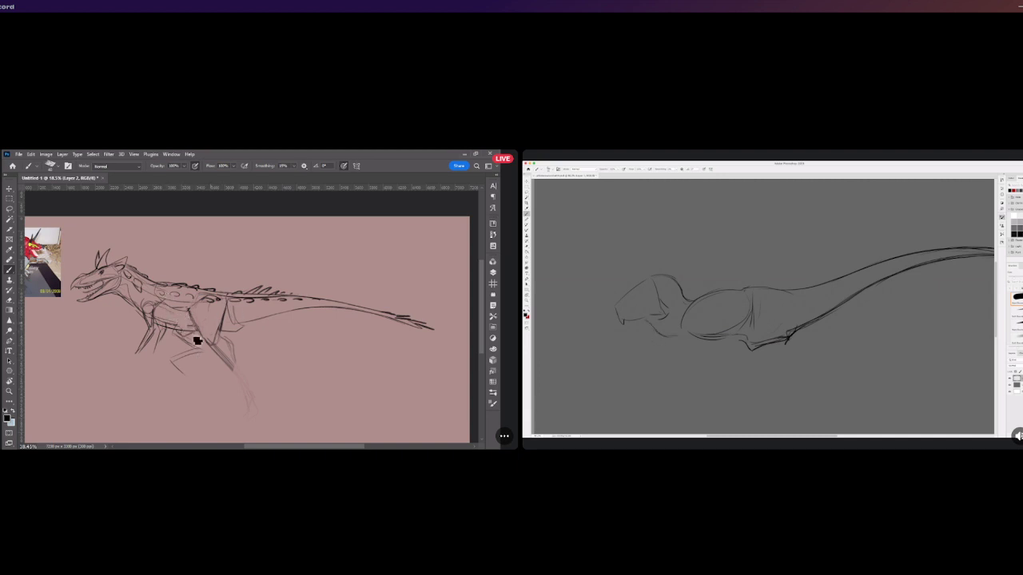
mouse_move(175, 332)
mouse_down()
mouse_move(205, 358)
mouse_move(177, 368)
mouse_move(214, 351)
mouse_move(167, 370)
mouse_move(177, 385)
mouse_move(173, 371)
mouse_move(209, 352)
mouse_up()
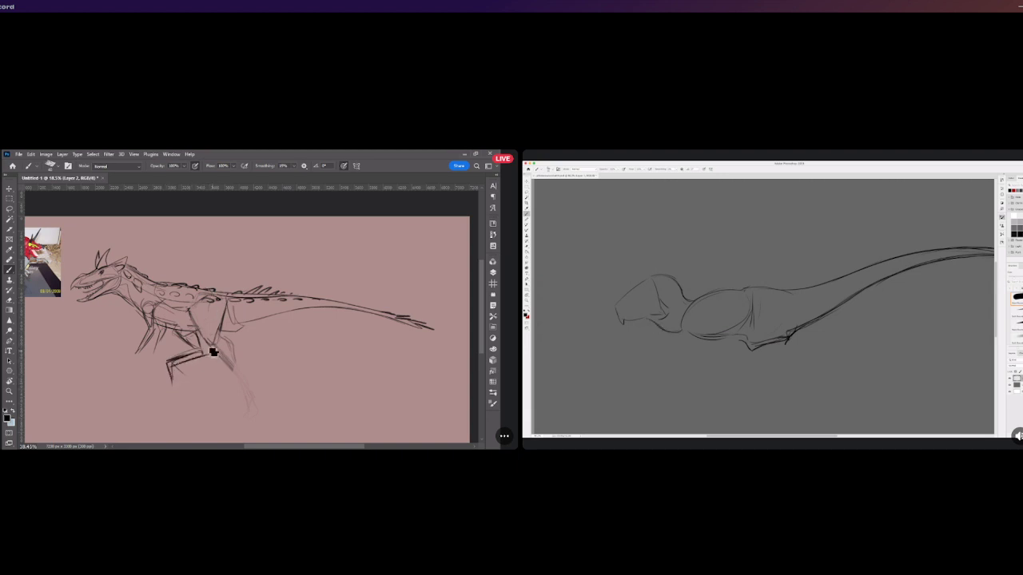
drag(187, 314, 239, 370)
mouse_move(244, 409)
mouse_down()
mouse_move(248, 376)
mouse_move(260, 401)
mouse_move(239, 374)
mouse_move(253, 398)
mouse_up()
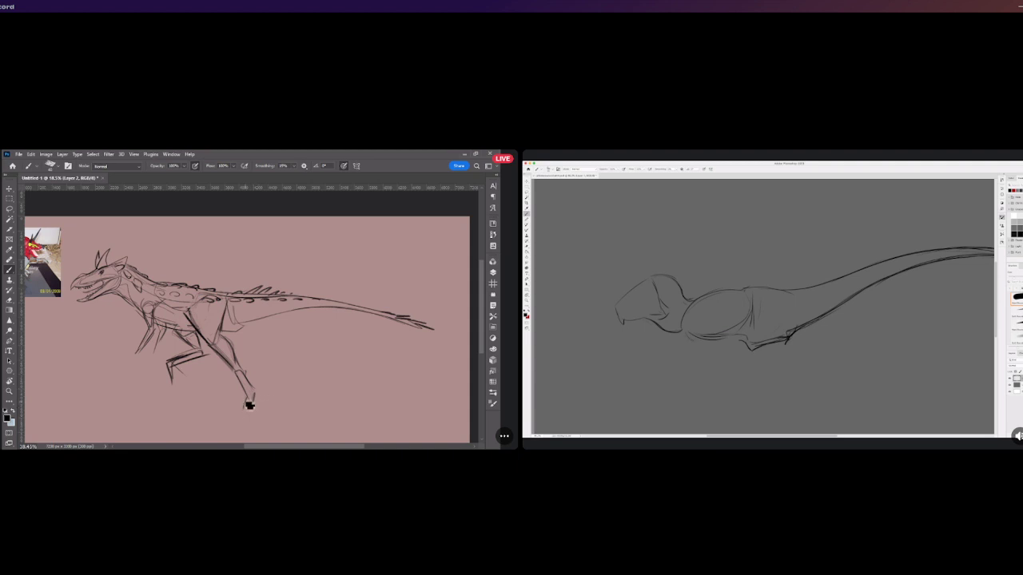
Draw the clawed foot on the extended hind leg and strengthen the back contour of its thigh.
drag(233, 418, 253, 414)
drag(259, 388, 251, 416)
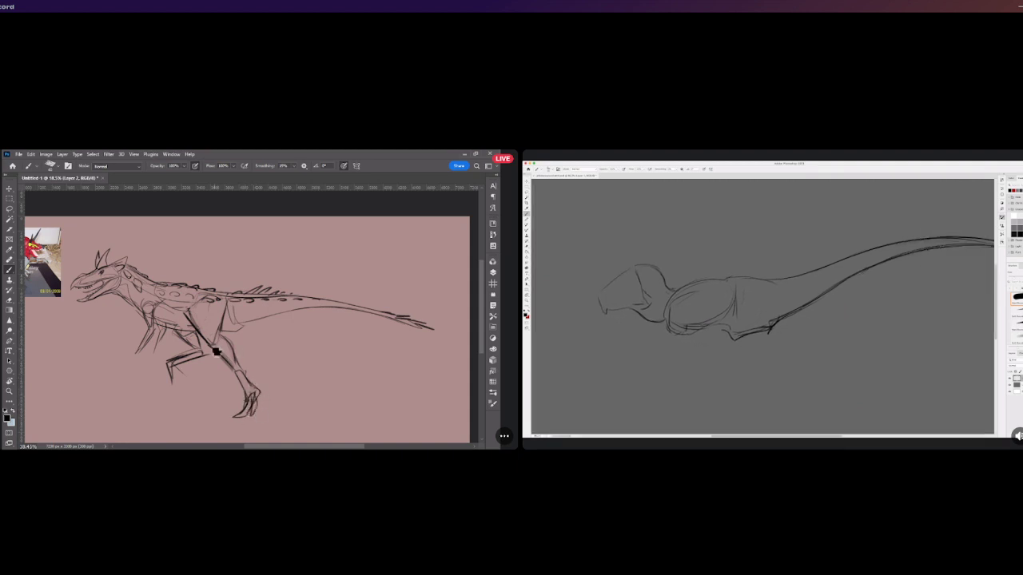
key(ctrl+z)
mouse_move(224, 326)
mouse_down()
mouse_move(236, 352)
mouse_move(236, 320)
mouse_up()
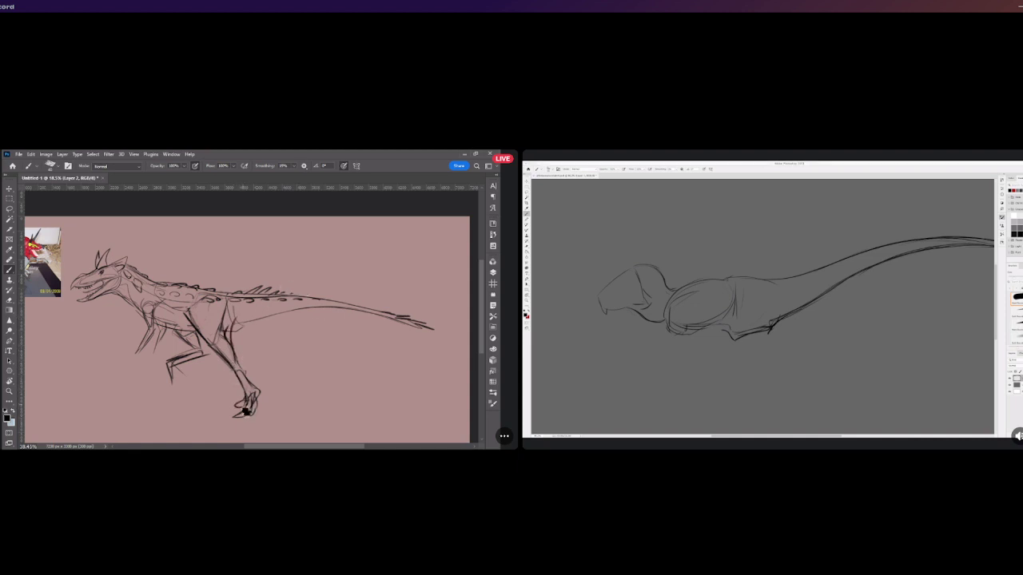
mouse_move(240, 403)
mouse_down()
mouse_move(231, 399)
mouse_move(244, 404)
mouse_move(254, 384)
mouse_up()
key(ctrl+z)
Darken the raised foot and the tail's lower contour, and redraw the front arm with a round shoulder joint.
drag(171, 370, 170, 377)
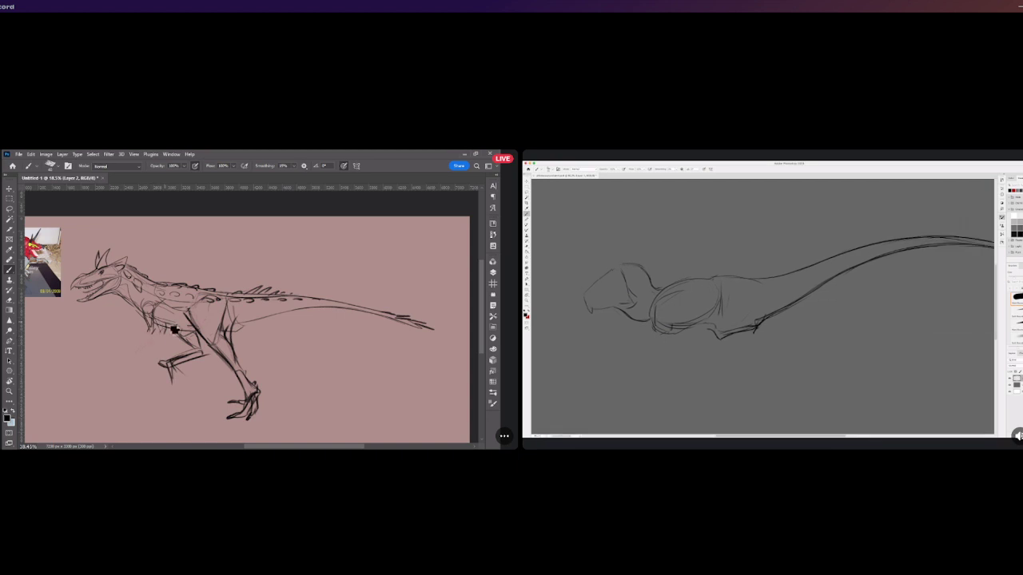
drag(253, 324, 339, 310)
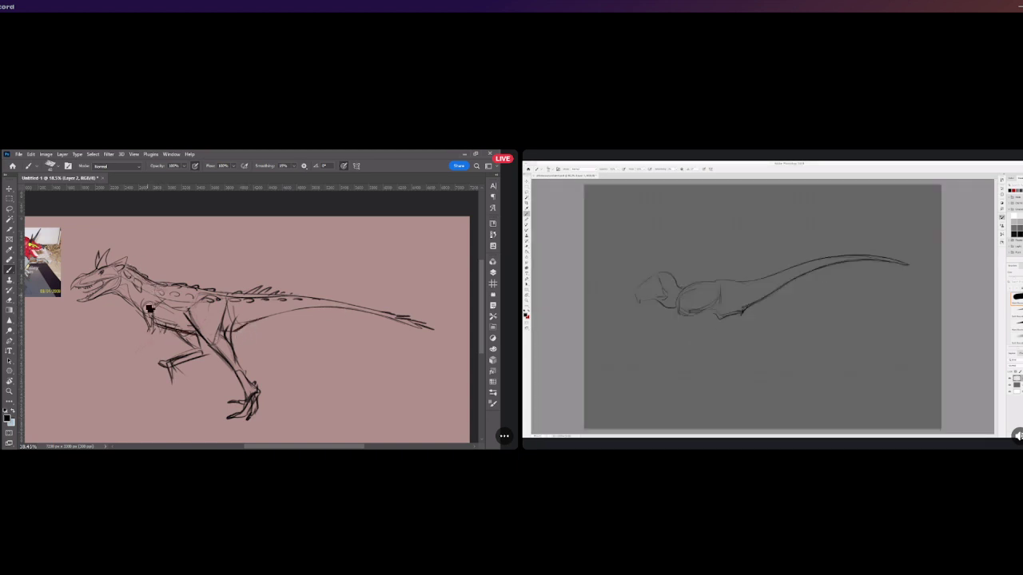
mouse_move(144, 310)
mouse_down()
mouse_move(158, 336)
mouse_move(131, 354)
mouse_move(137, 349)
mouse_up()
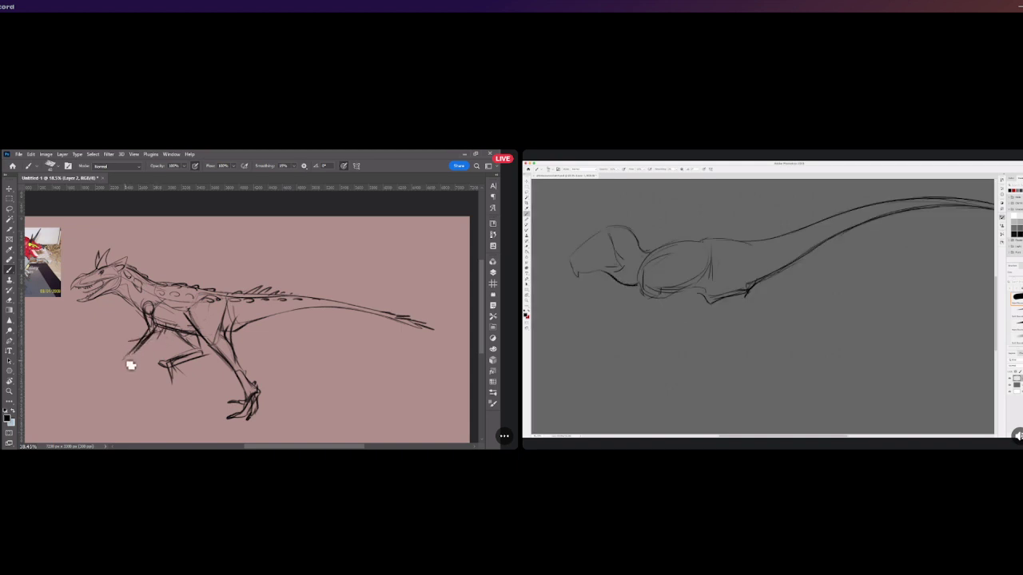
scroll(233, 304, down, 4)
scroll(197, 335, up, 1)
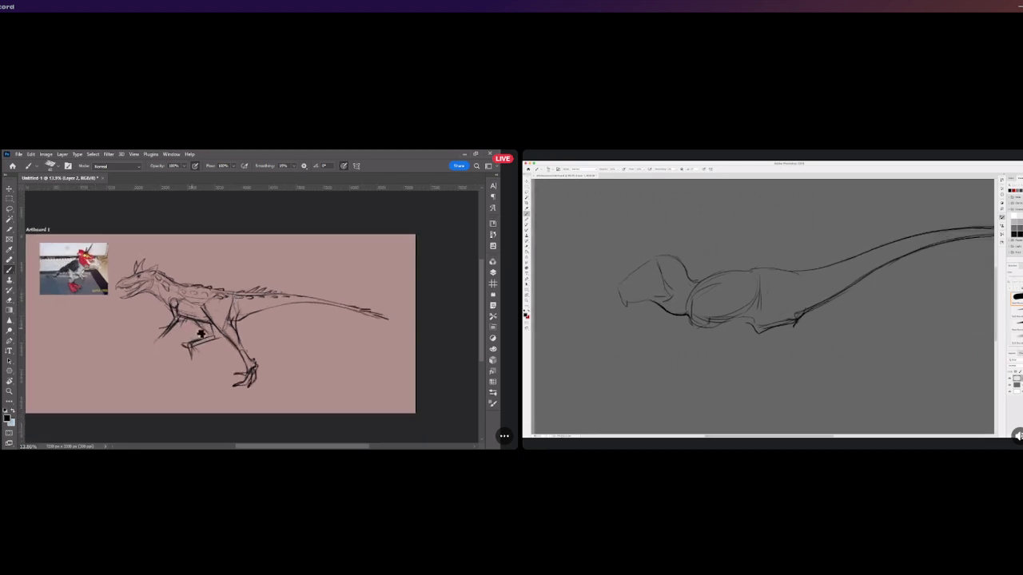
scroll(199, 295, up, 2)
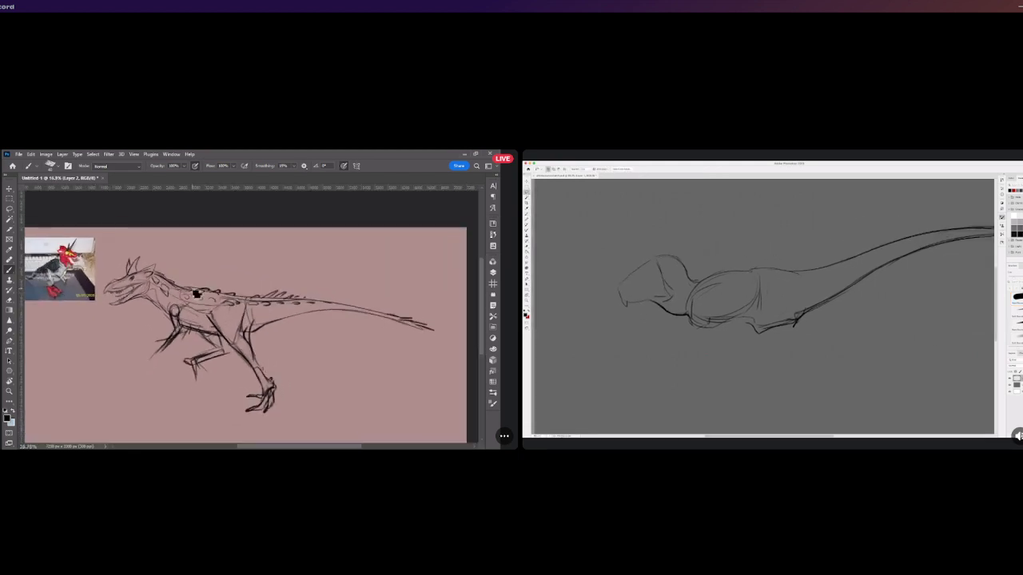
Refine the outlines of the head and neck, and sketch long curved claws on the creature's front hands.
scroll(96, 244, up, 4)
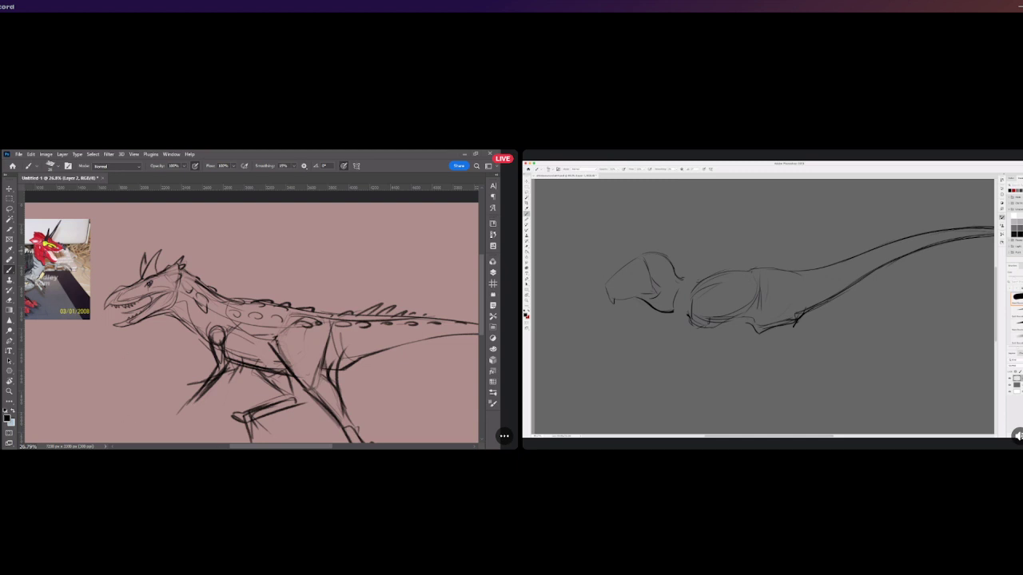
scroll(241, 376, down, 3)
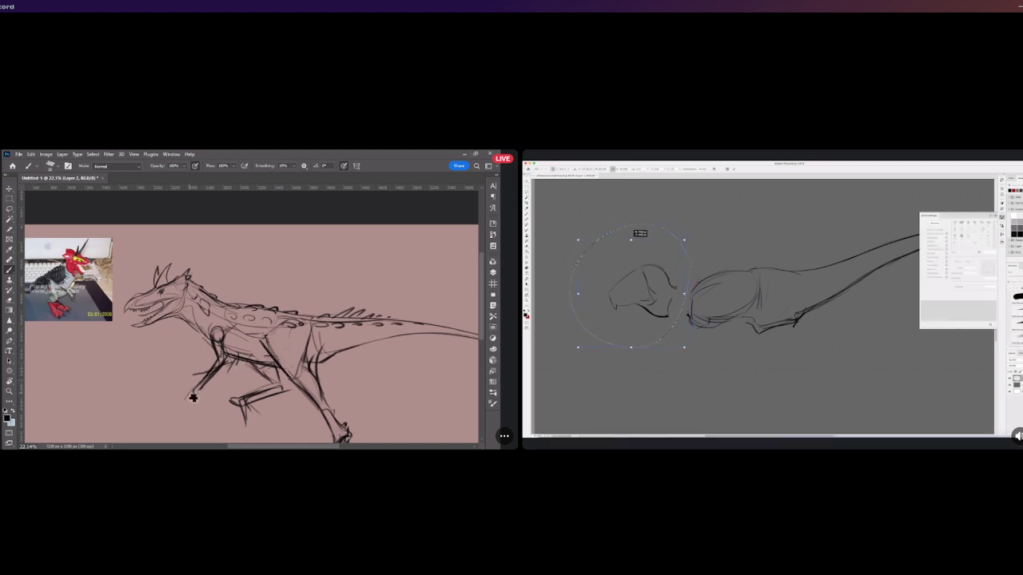
mouse_move(191, 389)
mouse_down()
mouse_move(174, 422)
mouse_move(194, 391)
mouse_move(185, 424)
mouse_move(206, 394)
mouse_up()
key(ctrl+z)
key(ctrl+z)
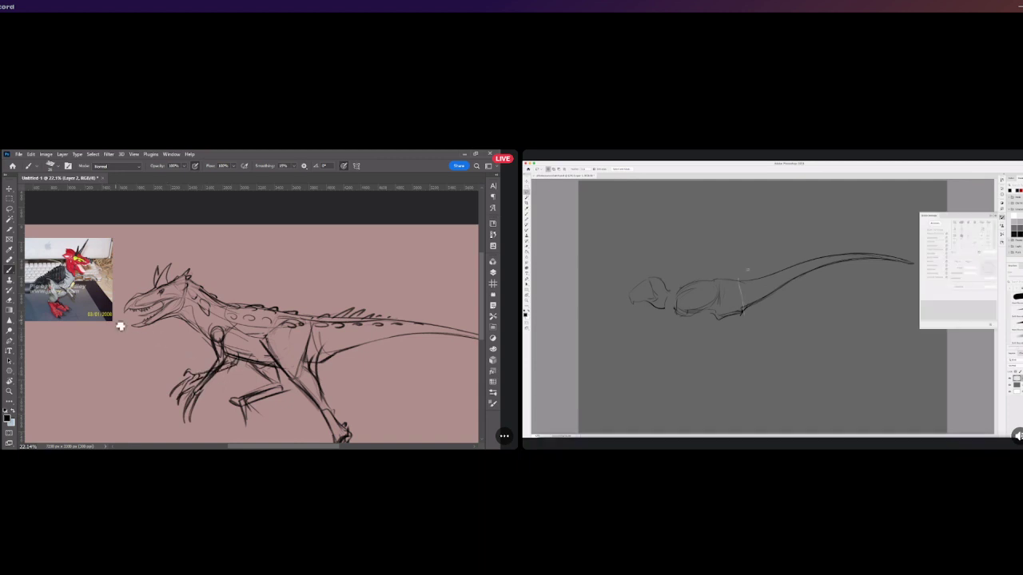
Enlarge the whole creature sketch slightly on the artboard using the transform controls.
scroll(119, 322, down, 2)
scroll(118, 325, down, 3)
scroll(236, 376, up, 4)
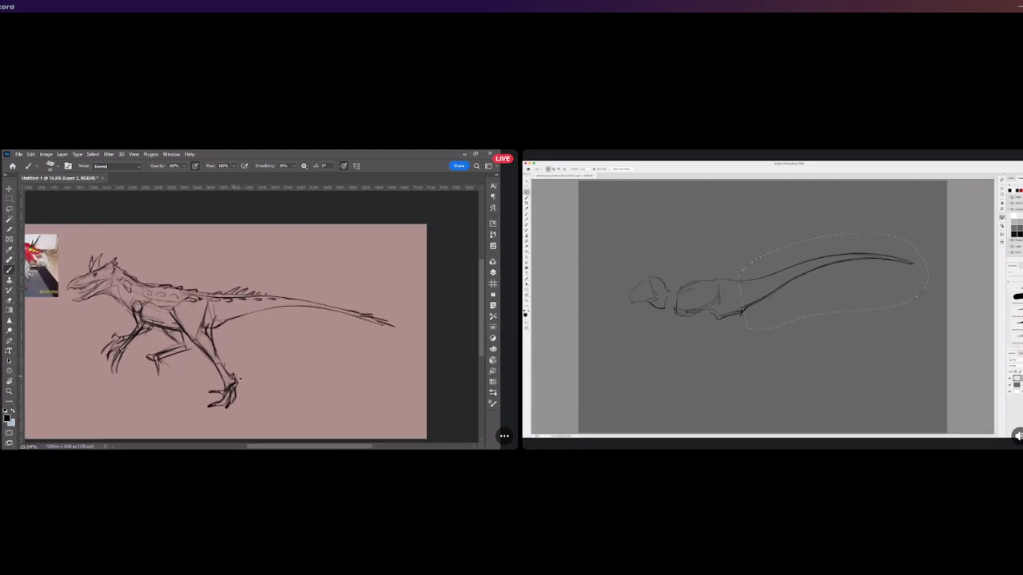
scroll(232, 377, down, 1)
scroll(154, 366, down, 1)
scroll(154, 366, up, 2)
click(8, 189)
drag(404, 264, 429, 252)
click(388, 165)
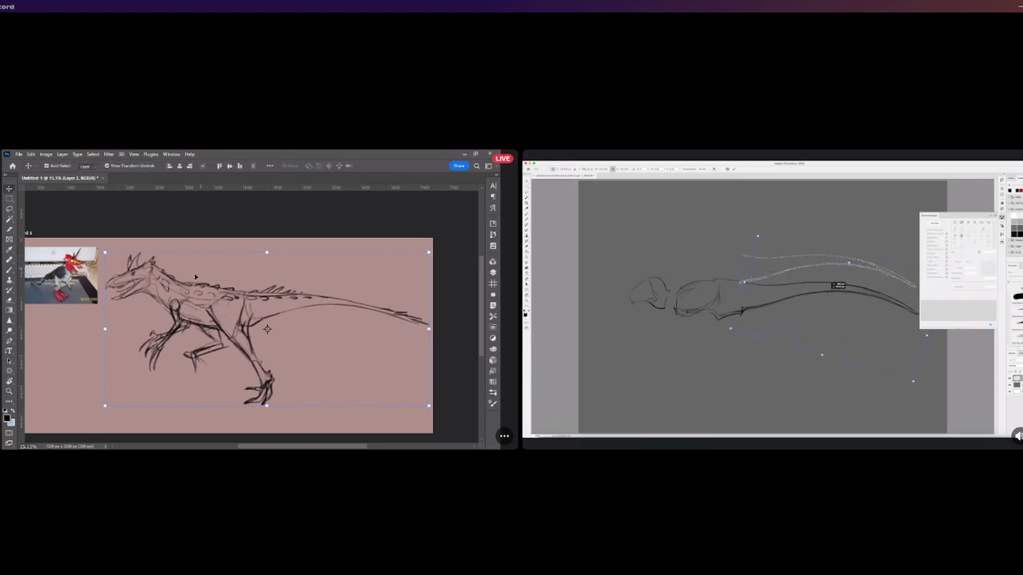
Add claws to the raised hind foot, and resize the creature's lassoed head with Free Transform.
key(b)
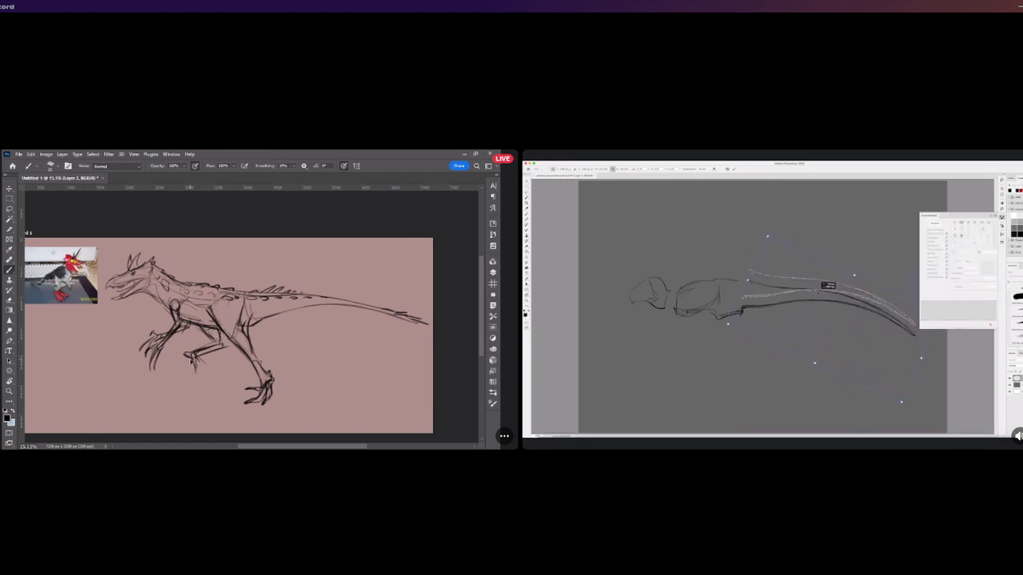
key(l)
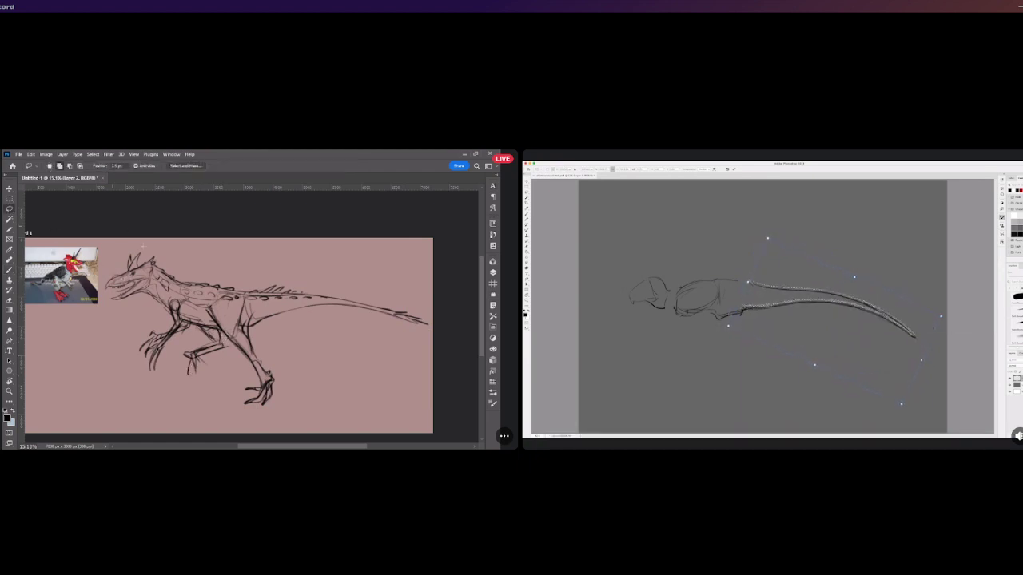
drag(141, 298, 108, 316)
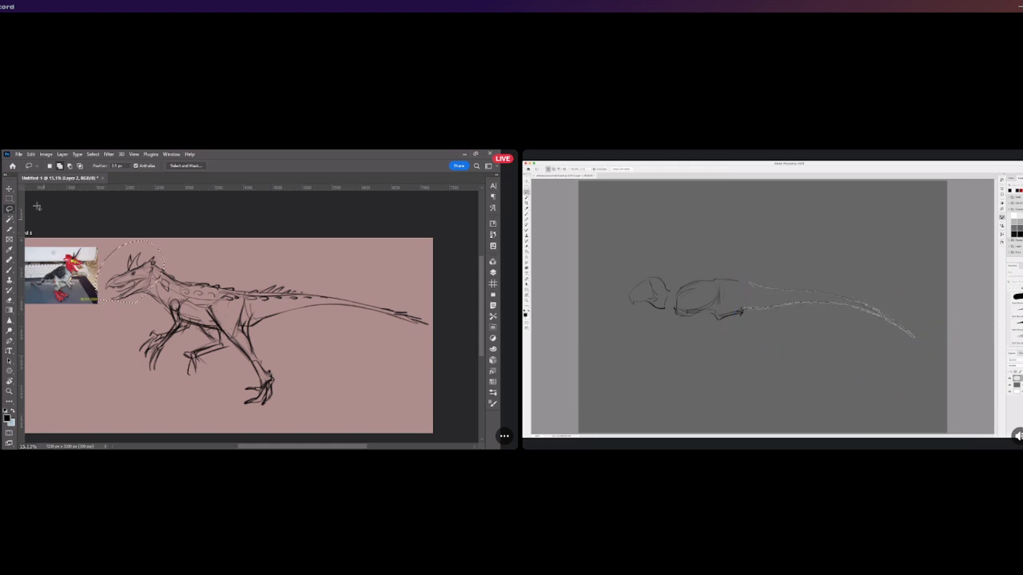
key(ctrl+t)
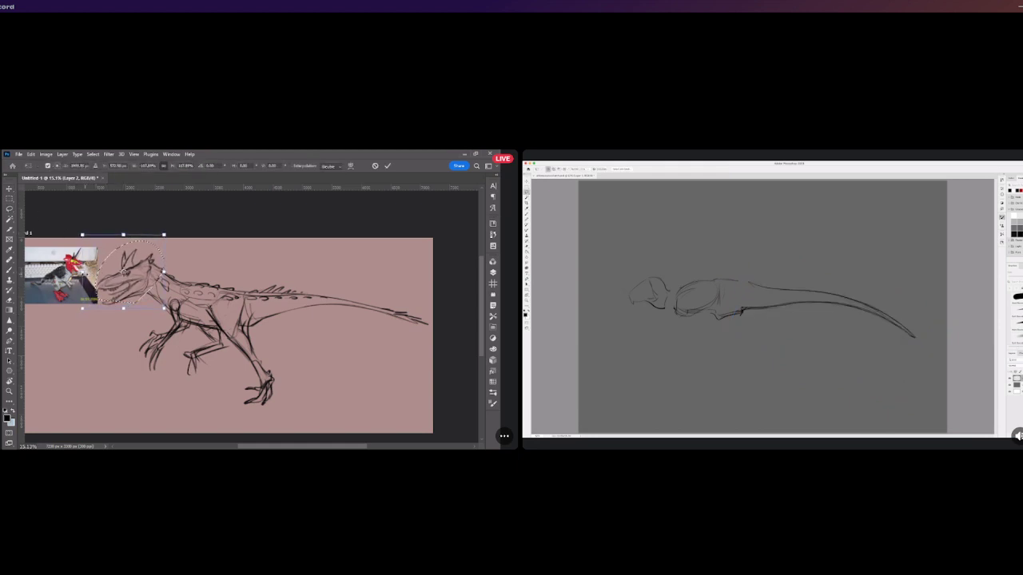
drag(83, 272, 103, 282)
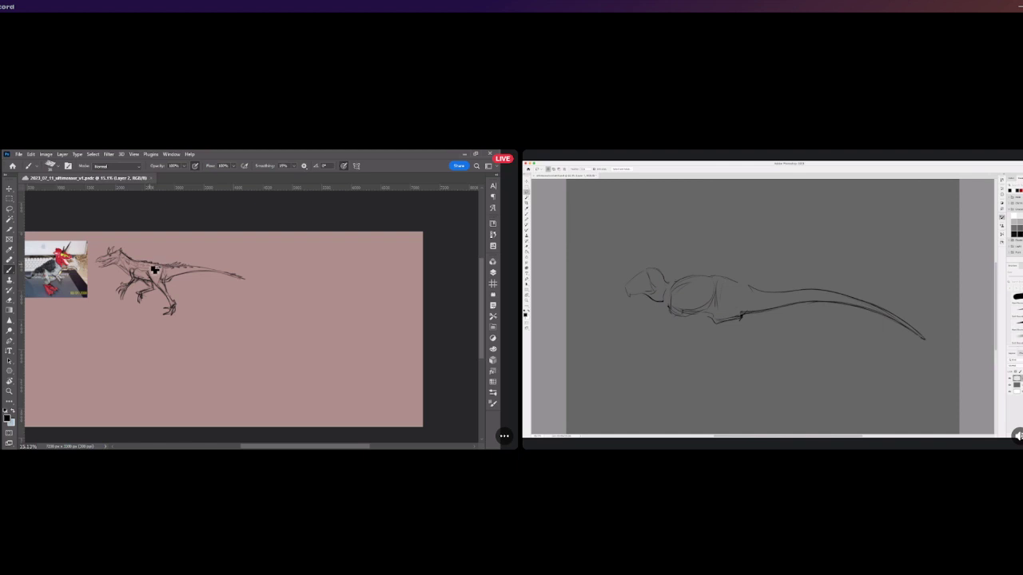
Compare the toy reference photo closely with the creature sketch, and view the free space left on the artboard.
scroll(180, 308, down, 1)
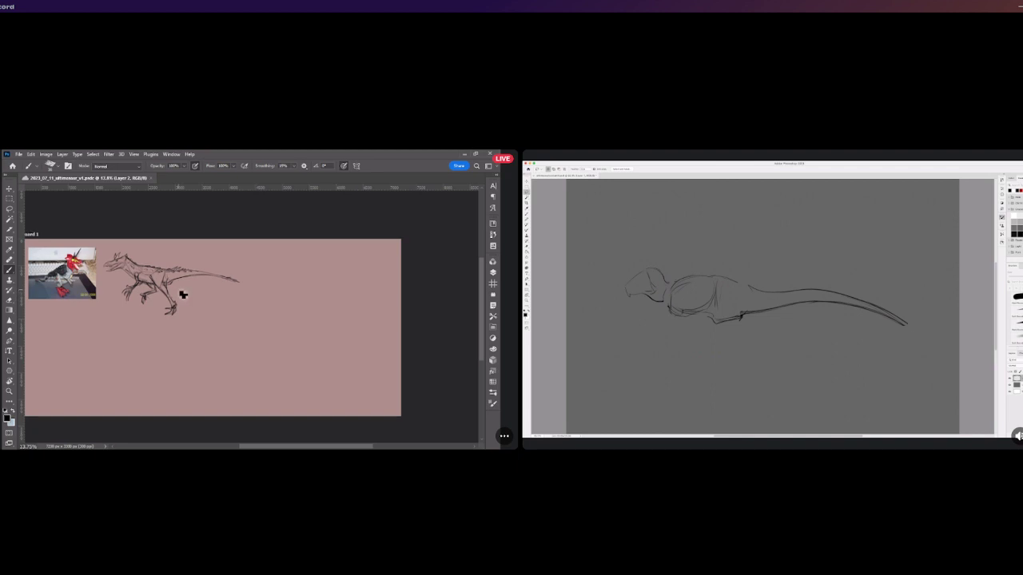
scroll(186, 296, up, 3)
drag(295, 448, 260, 445)
scroll(150, 260, up, 5)
scroll(152, 262, up, 4)
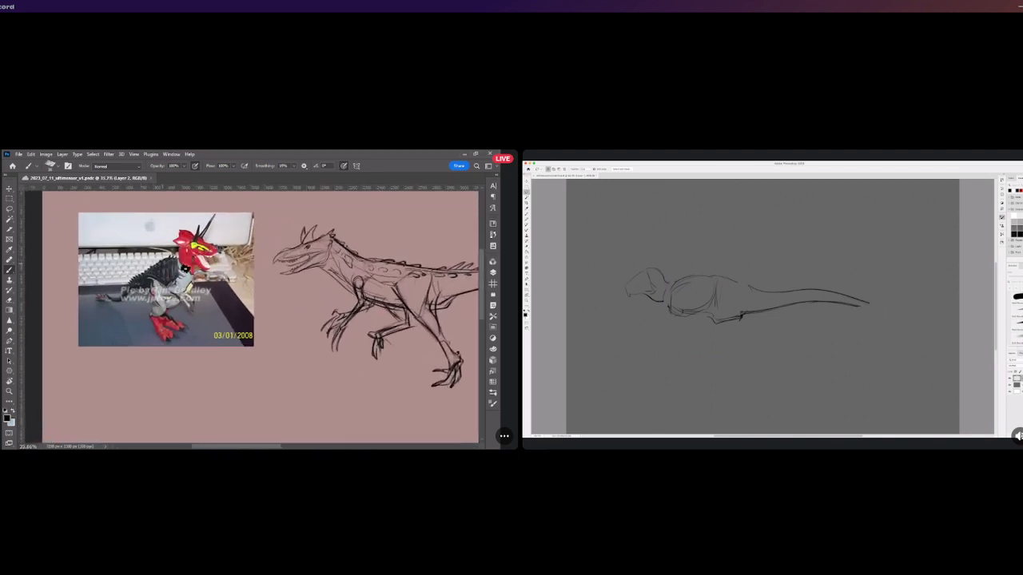
scroll(194, 277, down, 3)
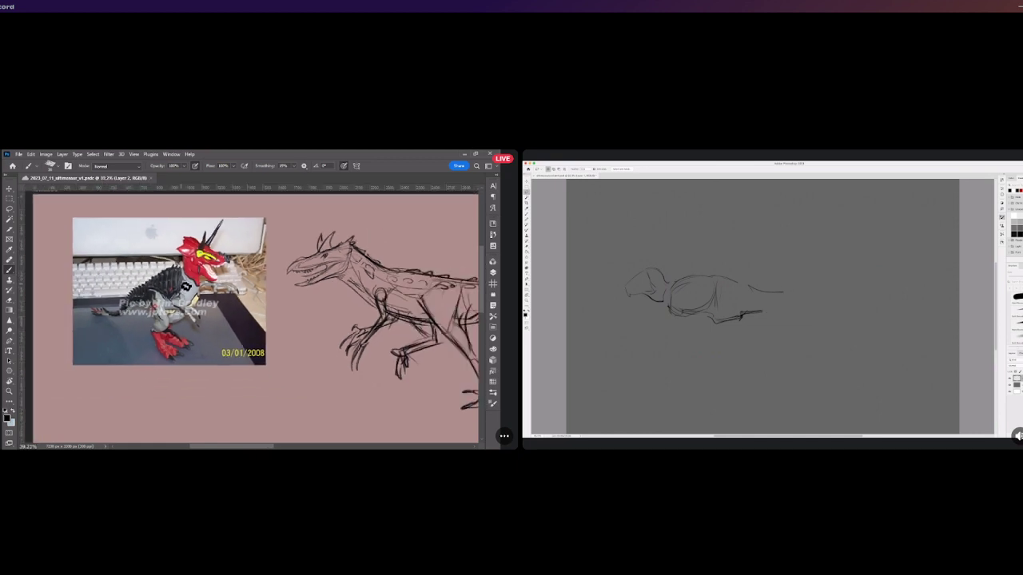
scroll(186, 315, down, 1)
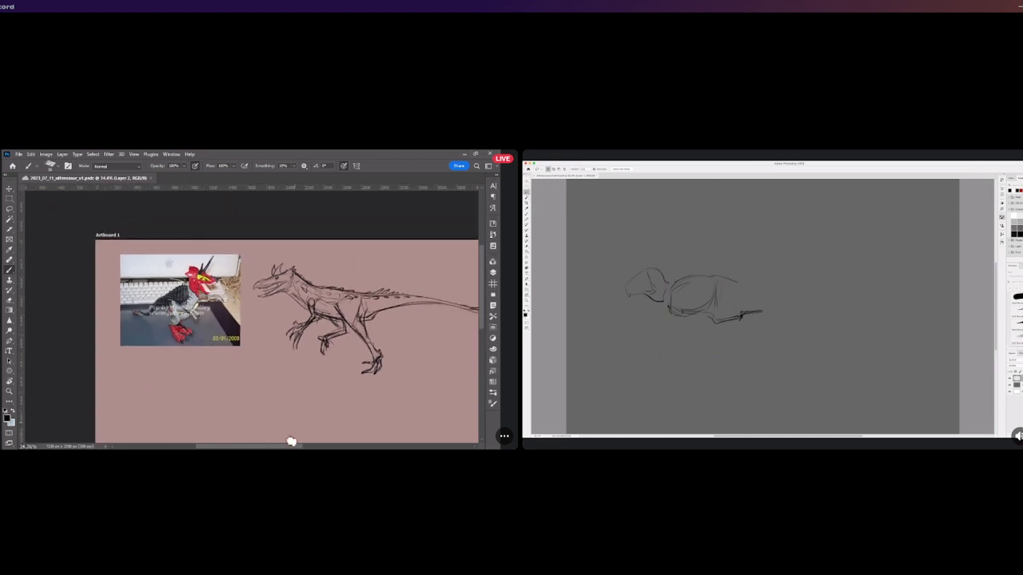
drag(288, 446, 324, 449)
scroll(258, 376, down, 2)
scroll(254, 374, up, 1)
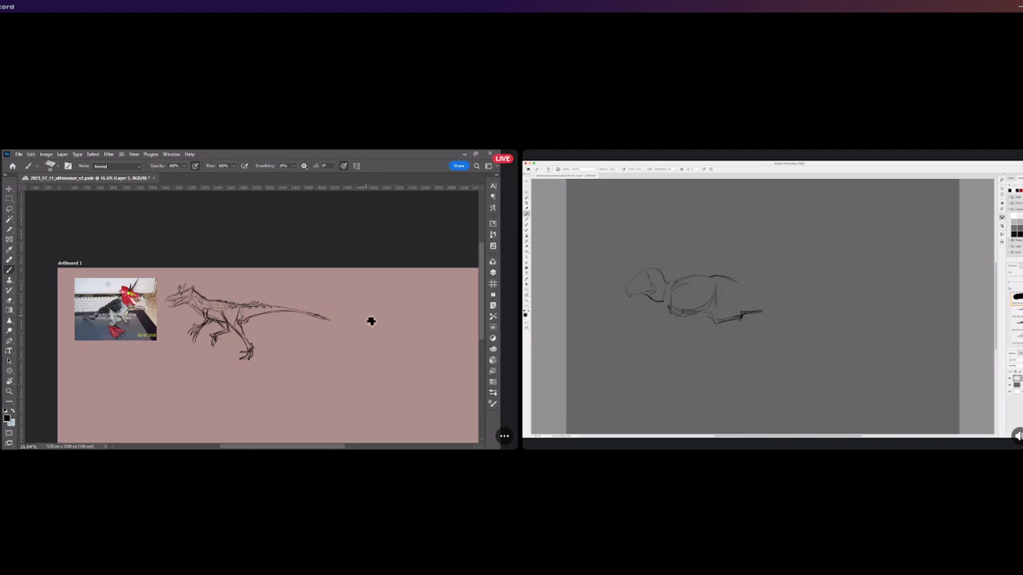
scroll(371, 322, down, 2)
drag(320, 447, 346, 448)
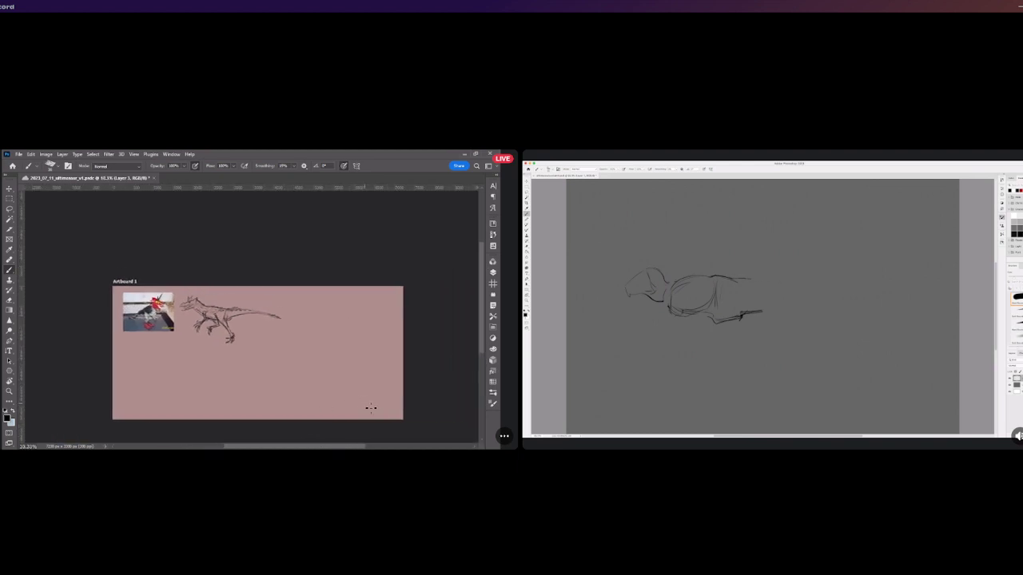
Sketch the arched back line and the sagging belly curve of a second creature in the free space below the first sketch.
scroll(371, 407, up, 2)
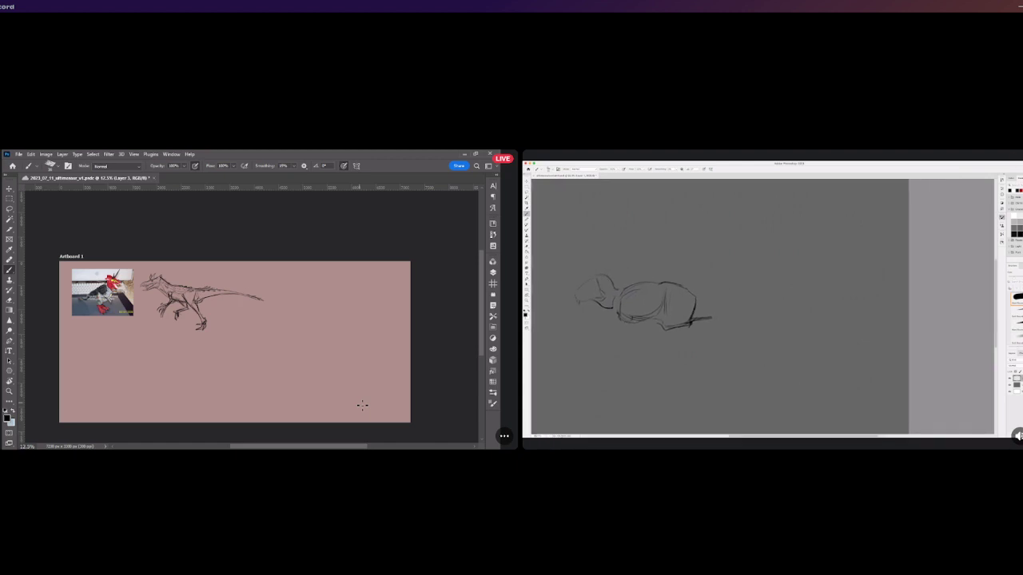
scroll(368, 406, down, 2)
scroll(300, 349, up, 4)
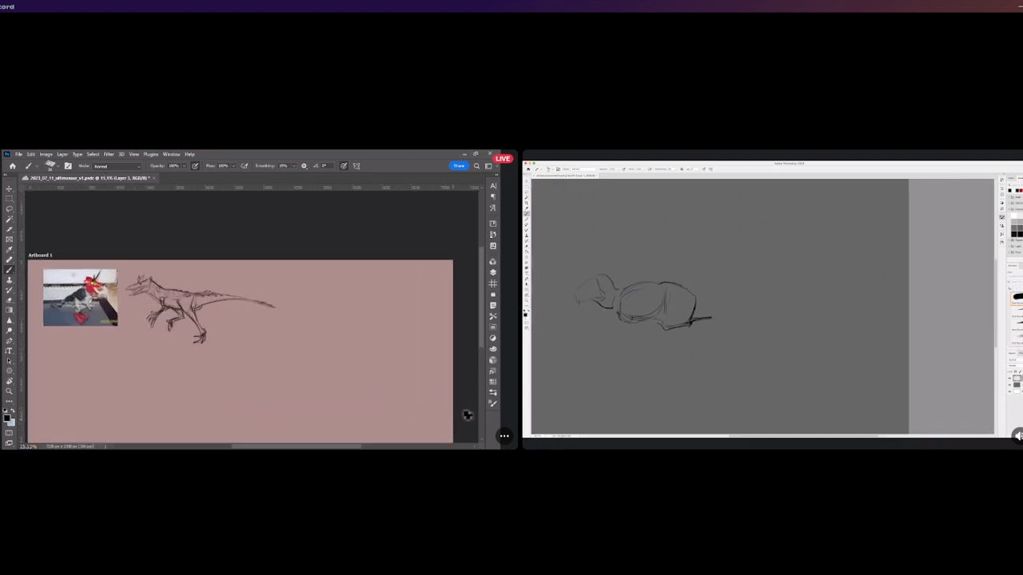
scroll(366, 384, up, 3)
scroll(364, 382, down, 4)
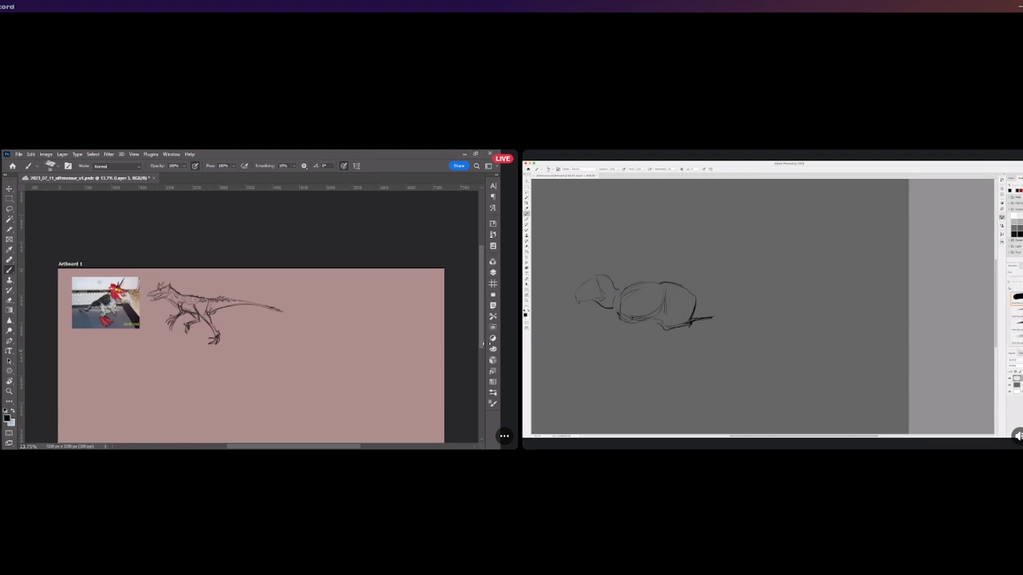
drag(481, 346, 478, 355)
scroll(478, 358, down, 1)
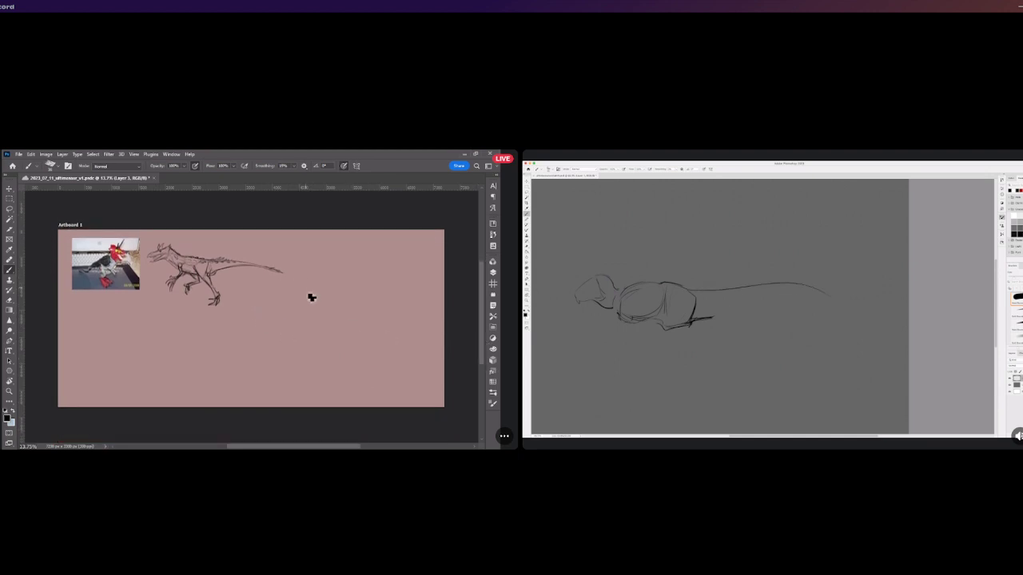
mouse_move(229, 320)
mouse_down()
mouse_move(284, 316)
mouse_move(413, 322)
mouse_up()
key(ctrl+z)
mouse_move(232, 305)
mouse_down()
mouse_move(288, 294)
mouse_move(409, 319)
mouse_up()
drag(274, 307, 370, 326)
key(ctrl+z)
Rough in the drooping head shape of the second creature and link it to the neck curve.
drag(228, 310, 223, 354)
drag(233, 314, 225, 351)
drag(229, 312, 256, 297)
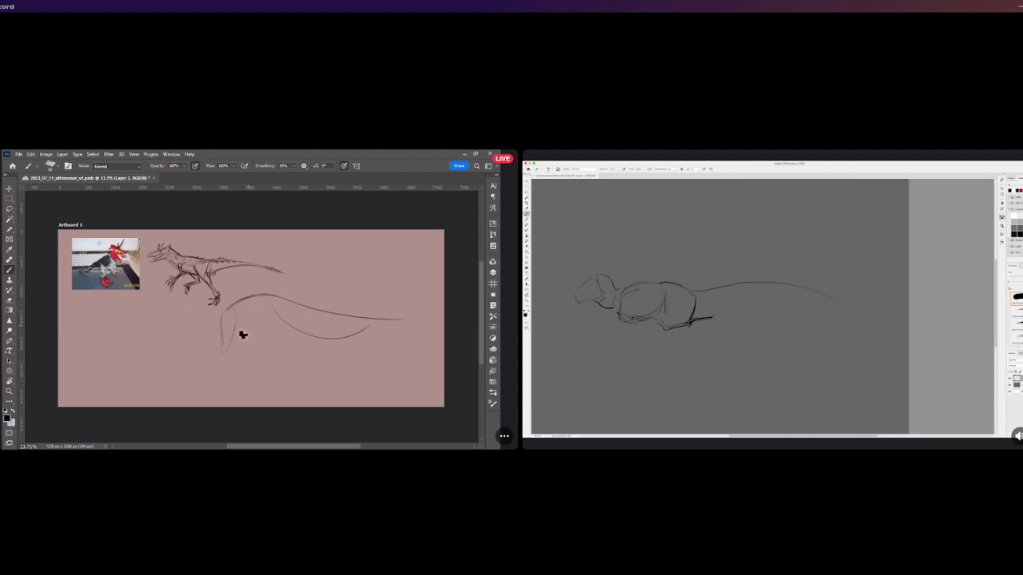
mouse_move(237, 331)
mouse_down()
mouse_move(266, 319)
mouse_move(313, 343)
mouse_move(306, 321)
mouse_move(337, 351)
mouse_up()
key(ctrl+z)
Block in the second creature's thigh, front leg and stretched hind leg with angular guide lines, and reinforce the back and belly curves.
mouse_move(334, 312)
mouse_down()
mouse_move(350, 344)
mouse_move(330, 323)
mouse_move(371, 347)
mouse_move(369, 338)
mouse_move(354, 334)
mouse_move(381, 360)
mouse_move(359, 320)
mouse_up()
mouse_move(311, 345)
mouse_down()
mouse_move(337, 381)
mouse_move(321, 377)
mouse_move(294, 400)
mouse_up()
drag(396, 373, 417, 393)
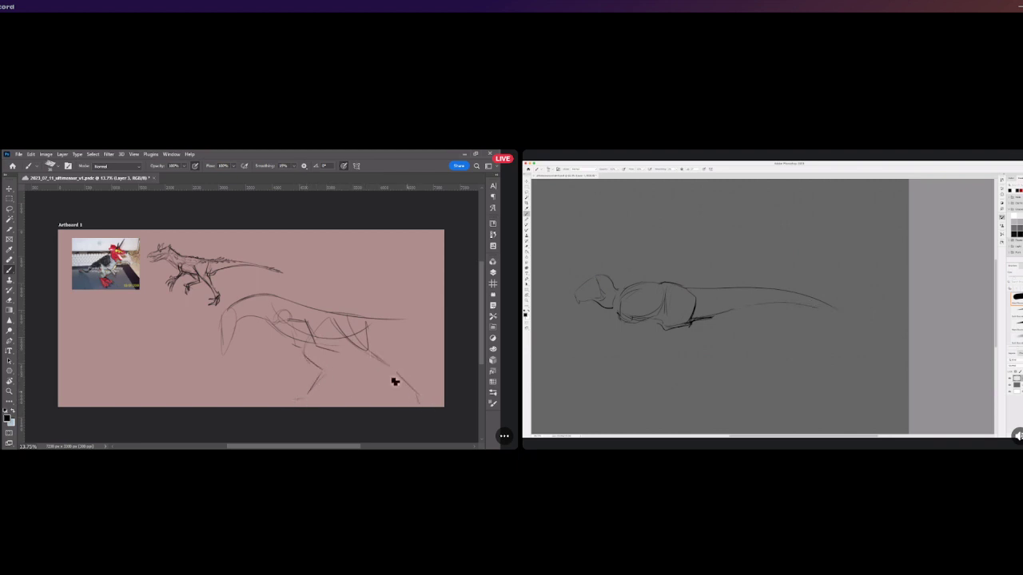
drag(285, 332, 332, 351)
drag(280, 327, 289, 331)
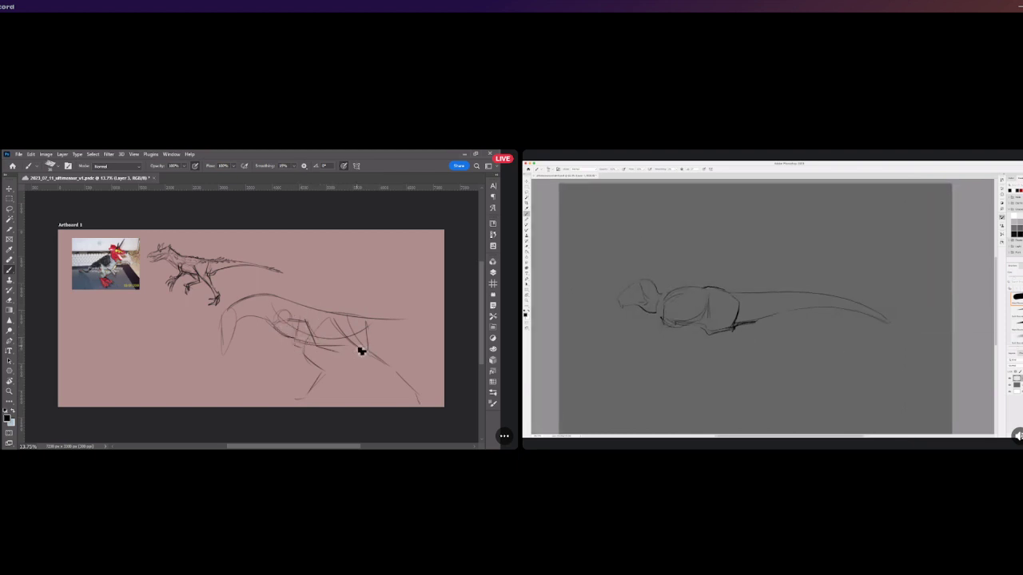
drag(302, 340, 347, 350)
drag(279, 298, 344, 319)
key(ctrl+z)
key(ctrl+z)
key(ctrl+z)
scroll(333, 309, up, 1)
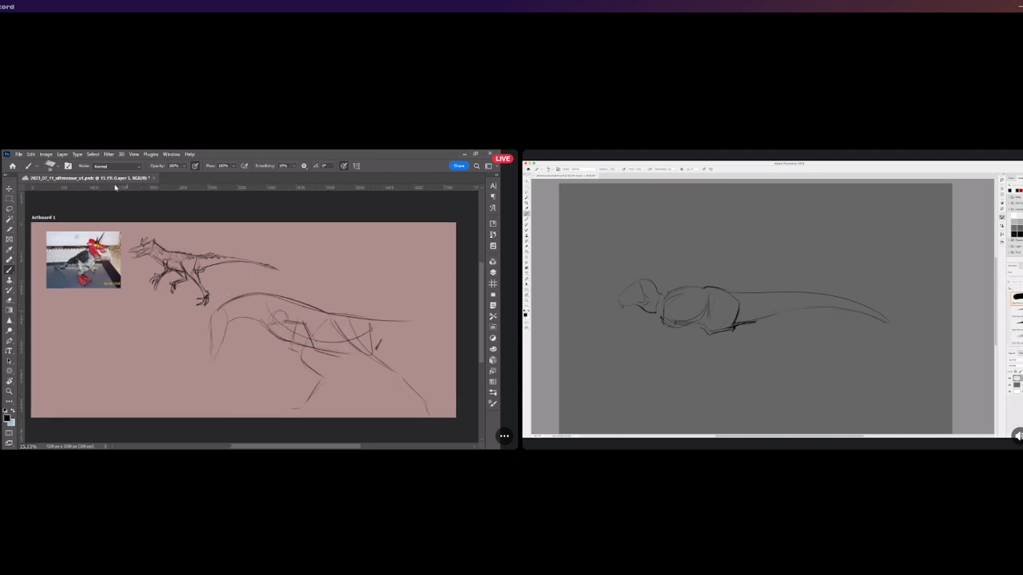
Hide the first creature's sketch and move the new rough sketch closer to the reference photo.
click(10, 189)
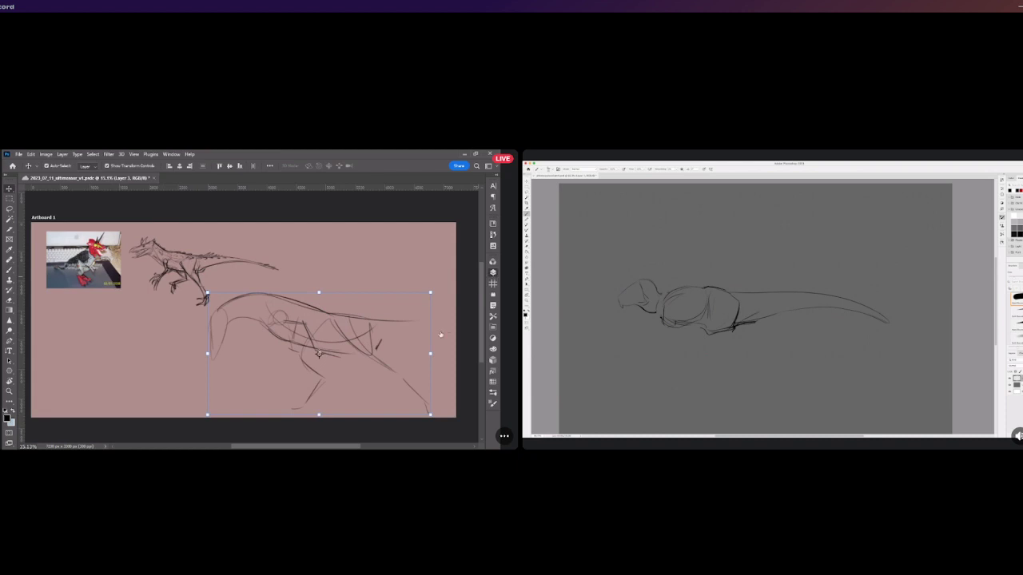
scroll(230, 304, down, 1)
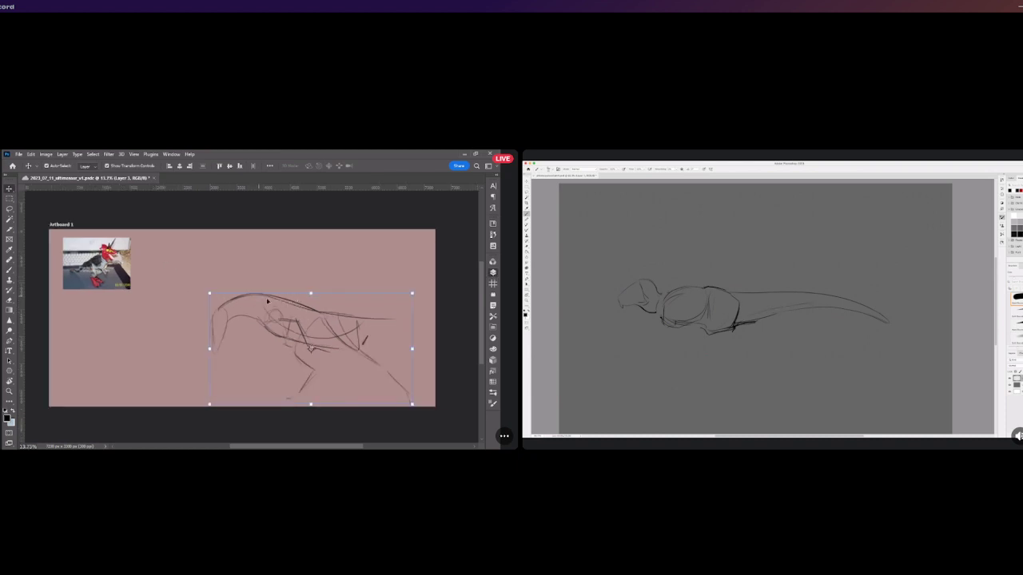
drag(301, 307, 227, 290)
click(493, 273)
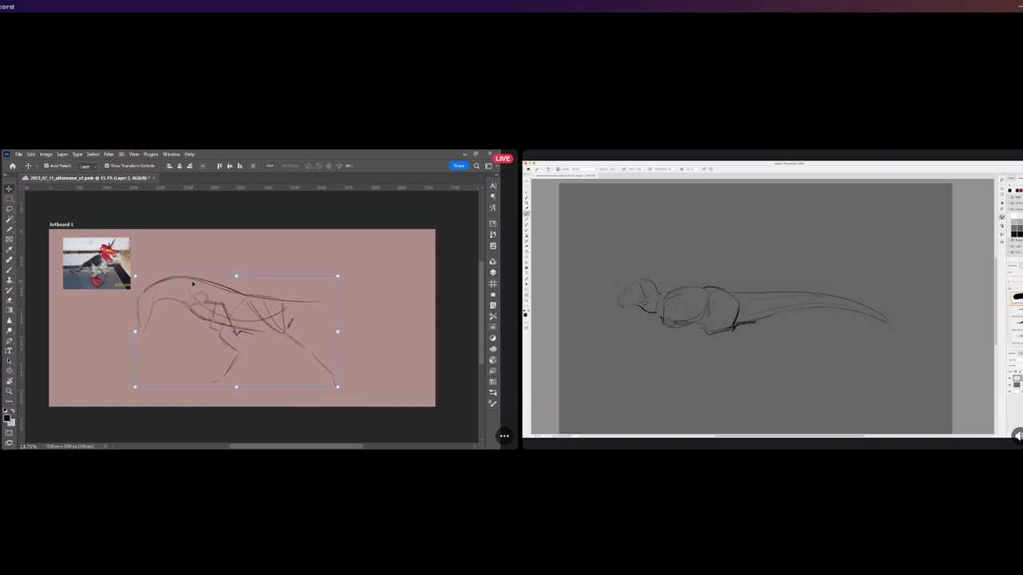
Darken the second creature's back and neck lines with the brush, and define its front arm and hind thigh.
key(b)
scroll(208, 291, up, 2)
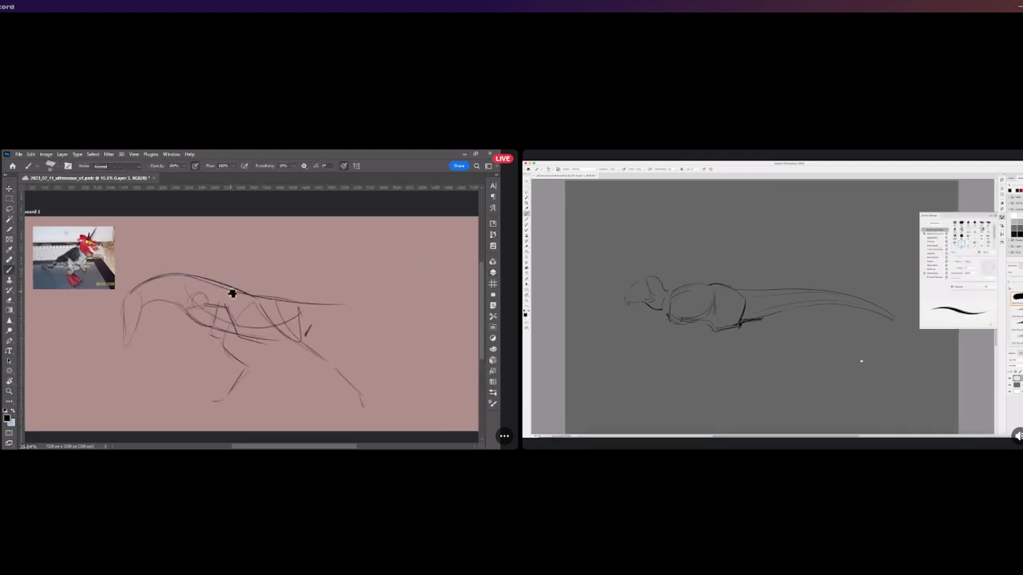
drag(239, 290, 302, 302)
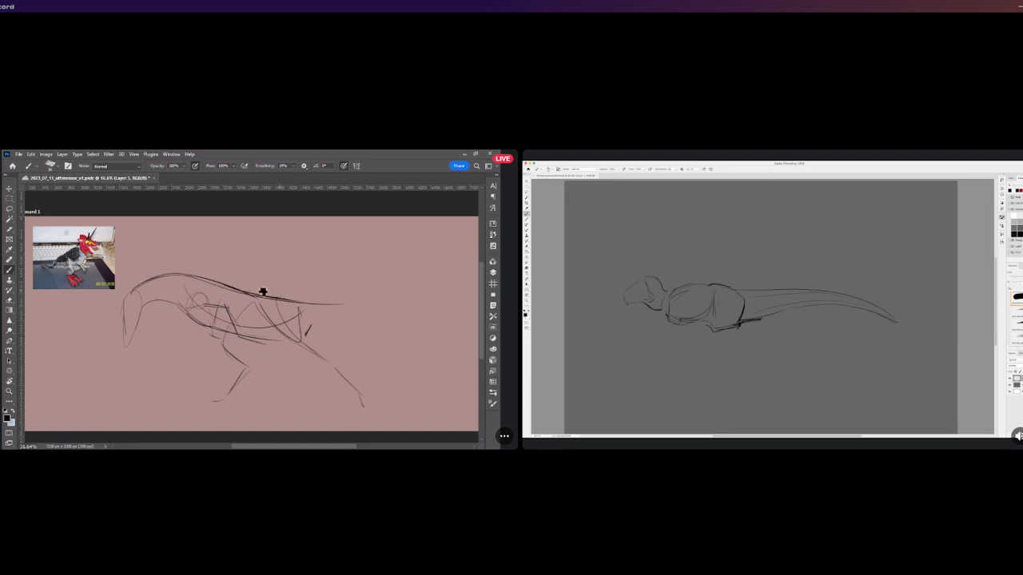
mouse_move(139, 304)
mouse_down()
mouse_move(203, 324)
mouse_move(185, 315)
mouse_move(193, 277)
mouse_move(183, 312)
mouse_up()
mouse_move(200, 301)
mouse_down()
mouse_move(245, 347)
mouse_move(233, 313)
mouse_move(246, 340)
mouse_move(280, 360)
mouse_up()
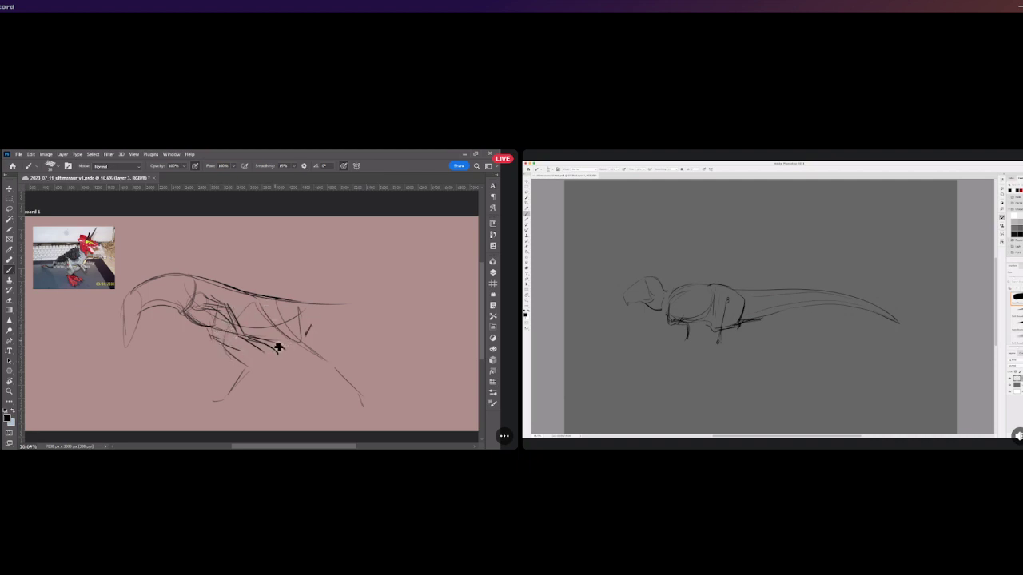
mouse_move(262, 317)
mouse_down()
mouse_move(295, 345)
mouse_move(306, 339)
mouse_move(273, 301)
mouse_move(306, 317)
mouse_move(334, 367)
mouse_move(291, 345)
mouse_move(333, 364)
mouse_up()
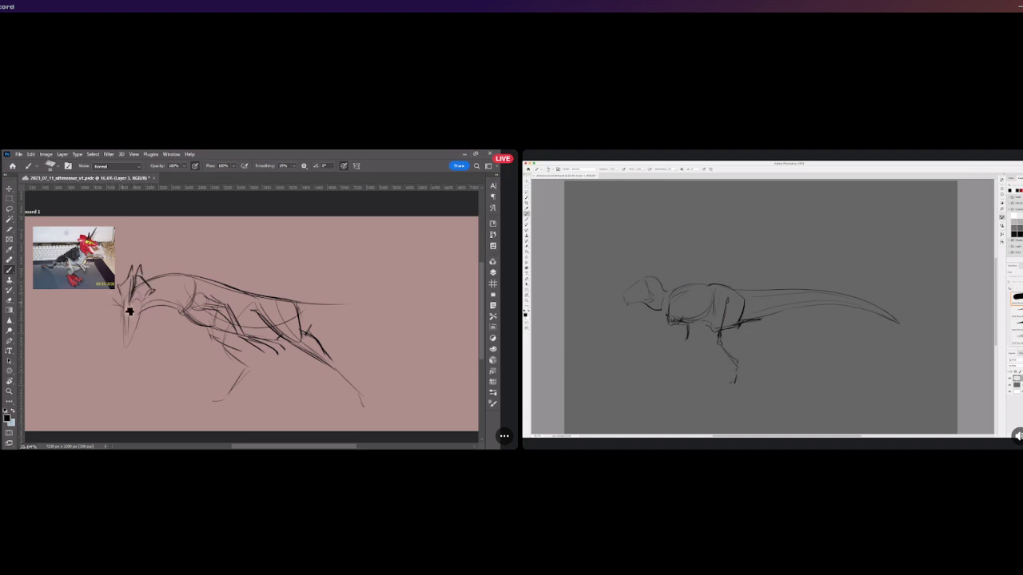
Draw the lowered head facing forward, with pointed horns, an eye, a long narrow snout and the lower jaw.
mouse_move(100, 295)
mouse_down()
mouse_move(130, 312)
mouse_move(107, 300)
mouse_move(138, 309)
mouse_move(120, 373)
mouse_up()
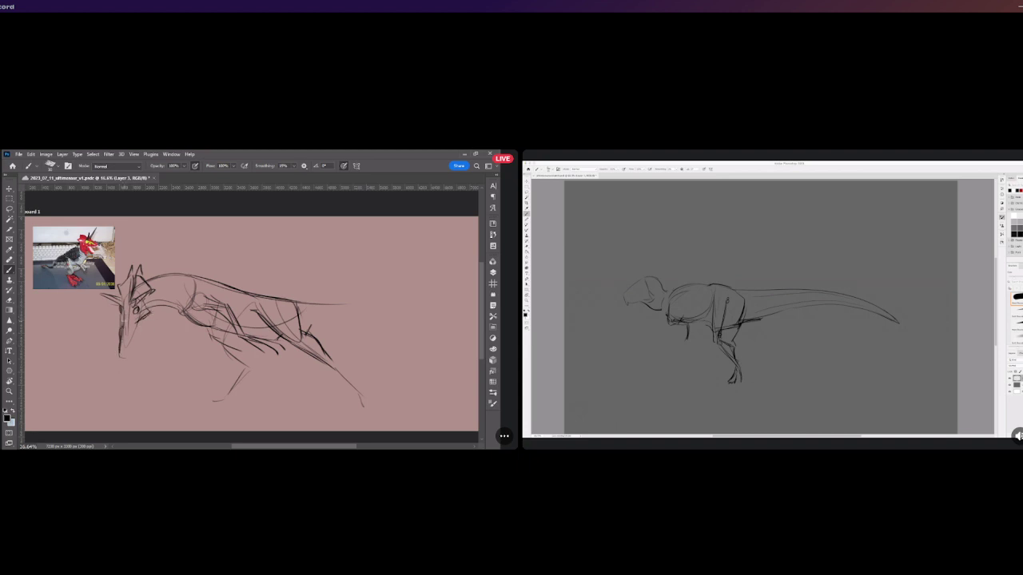
drag(122, 333, 120, 358)
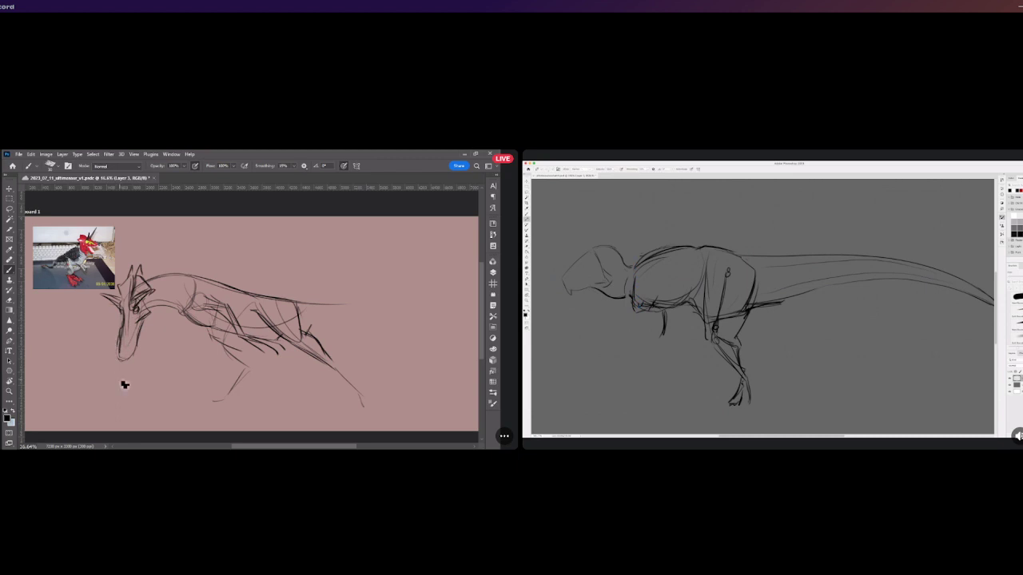
key(ctrl+z)
key(ctrl+z)
drag(132, 351, 144, 320)
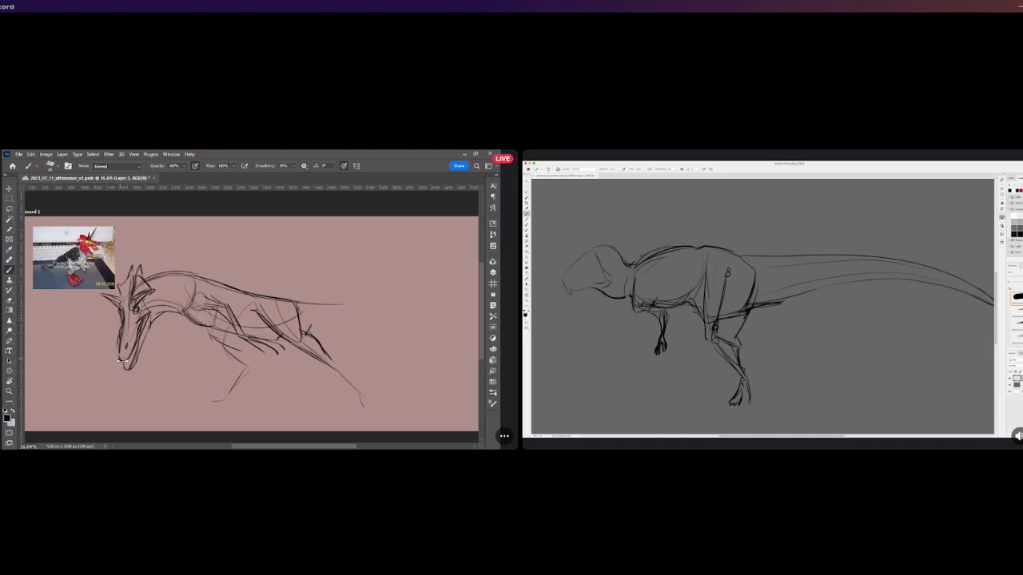
key(ctrl+z)
Increase the brush size, reinforce the snout, back and shoulder outlines, and extend two long horns from the head.
key(])
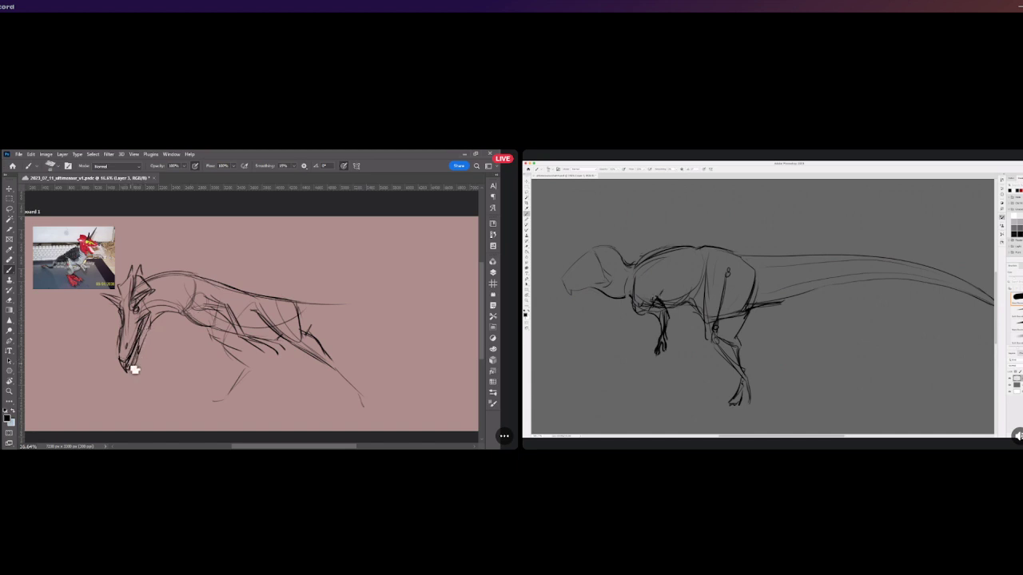
key(])
drag(124, 349, 121, 302)
mouse_move(137, 267)
mouse_down()
mouse_move(123, 295)
mouse_move(139, 290)
mouse_up()
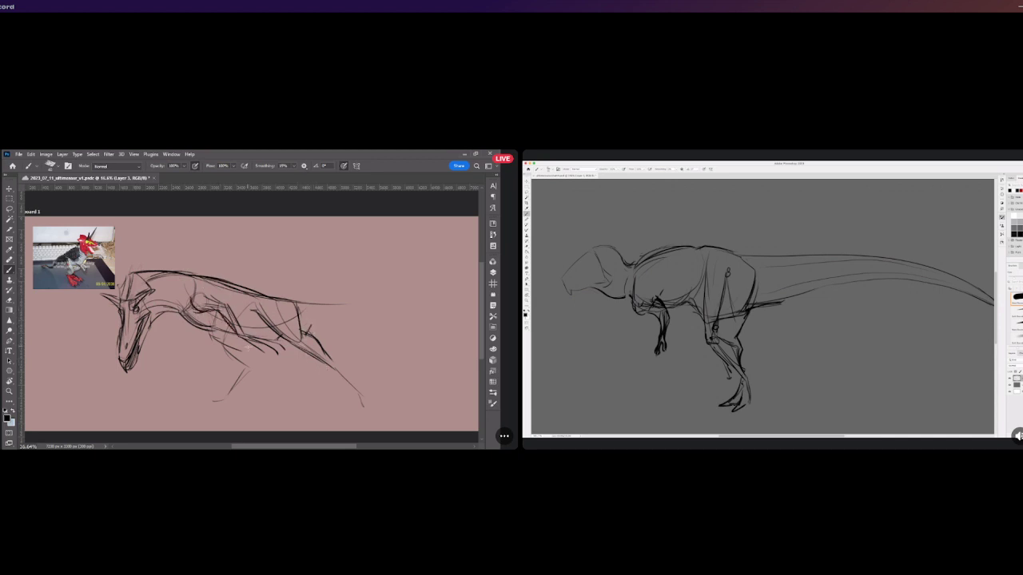
drag(225, 312, 239, 328)
mouse_move(86, 287)
mouse_down()
mouse_move(124, 301)
mouse_move(167, 269)
mouse_move(135, 268)
mouse_move(206, 279)
mouse_up()
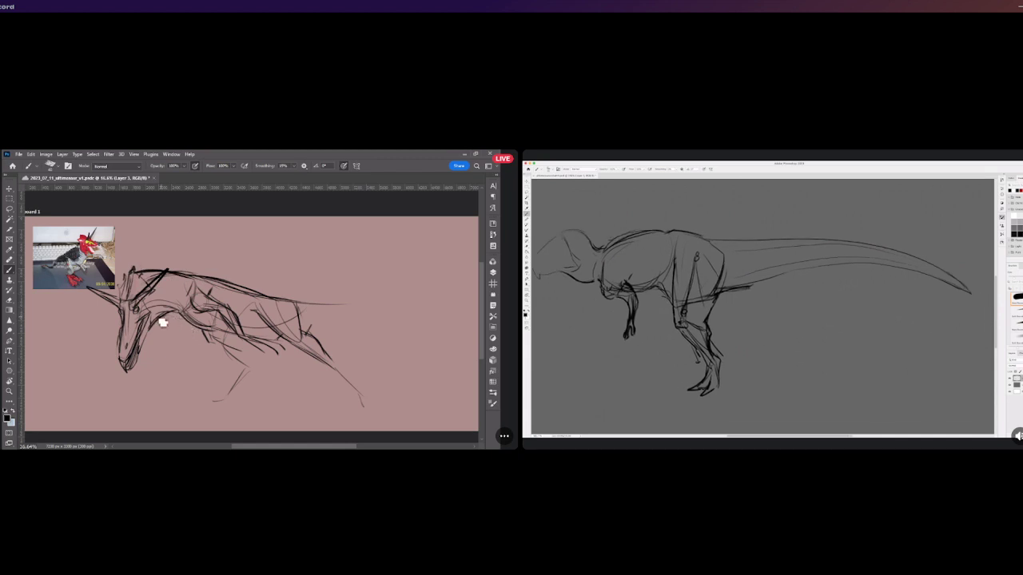
Strengthen the hind leg and front leg down to the ground, trying out foot strokes and undoing the rejected ones.
scroll(197, 338, down, 1)
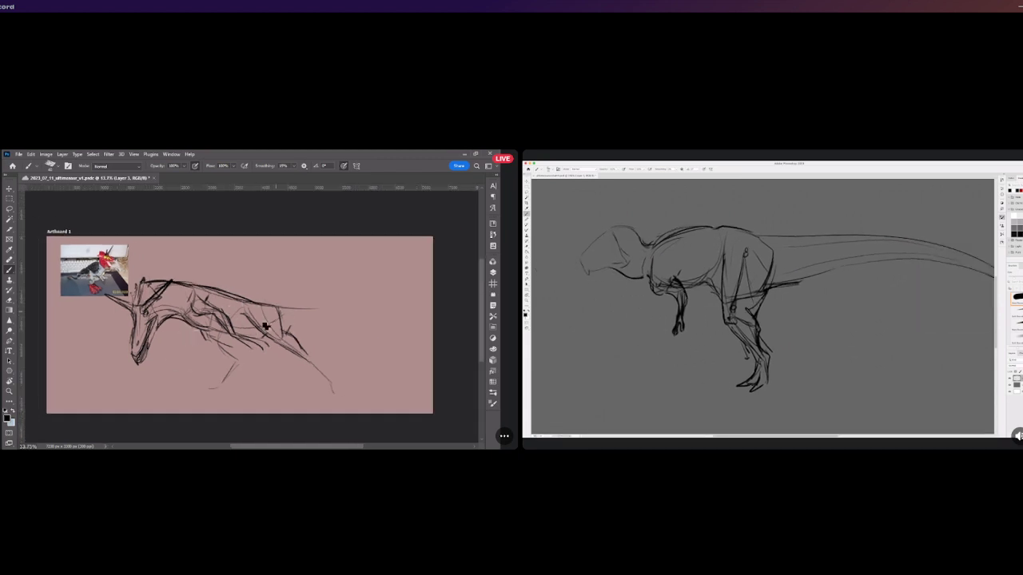
mouse_move(271, 323)
mouse_down()
mouse_move(280, 347)
mouse_move(277, 306)
mouse_move(316, 363)
mouse_move(284, 348)
mouse_move(307, 366)
mouse_move(316, 395)
mouse_move(325, 393)
mouse_move(314, 362)
mouse_move(323, 387)
mouse_up()
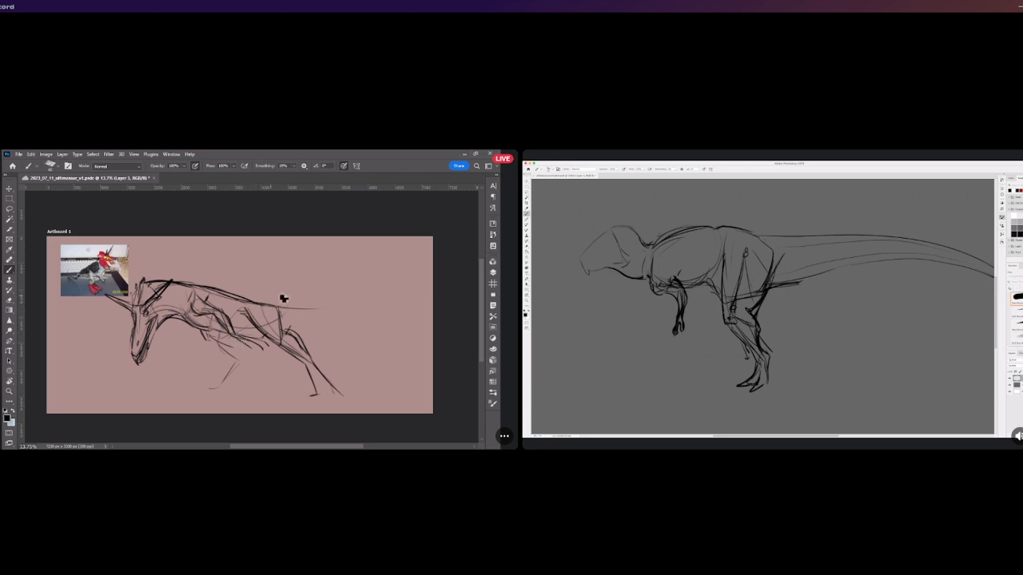
drag(236, 336, 222, 380)
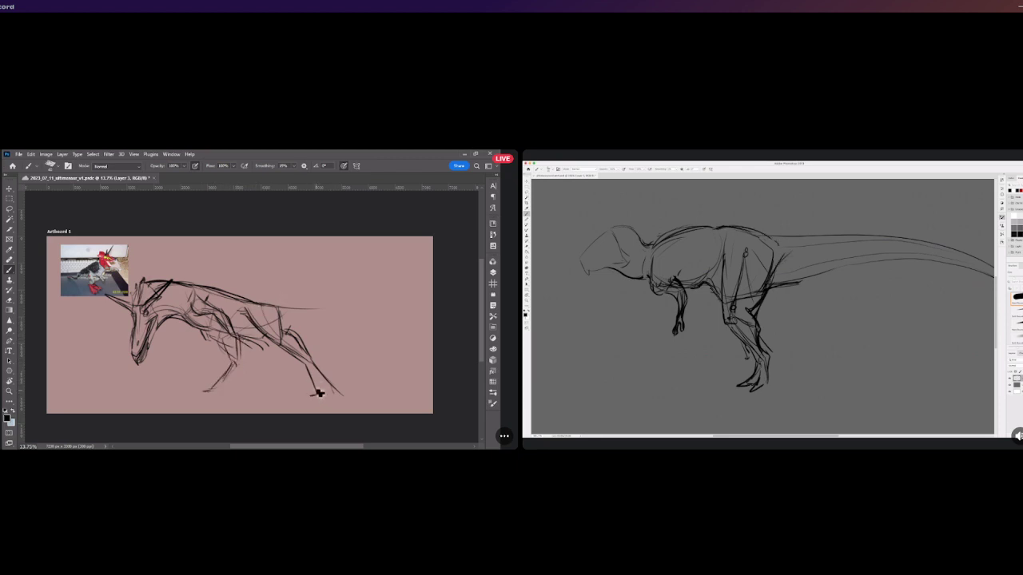
drag(310, 375, 314, 381)
key(ctrl+z)
mouse_move(310, 379)
mouse_down()
mouse_move(298, 389)
mouse_move(305, 381)
mouse_move(312, 397)
mouse_move(339, 396)
mouse_up()
key(ctrl+z)
key(ctrl+z)
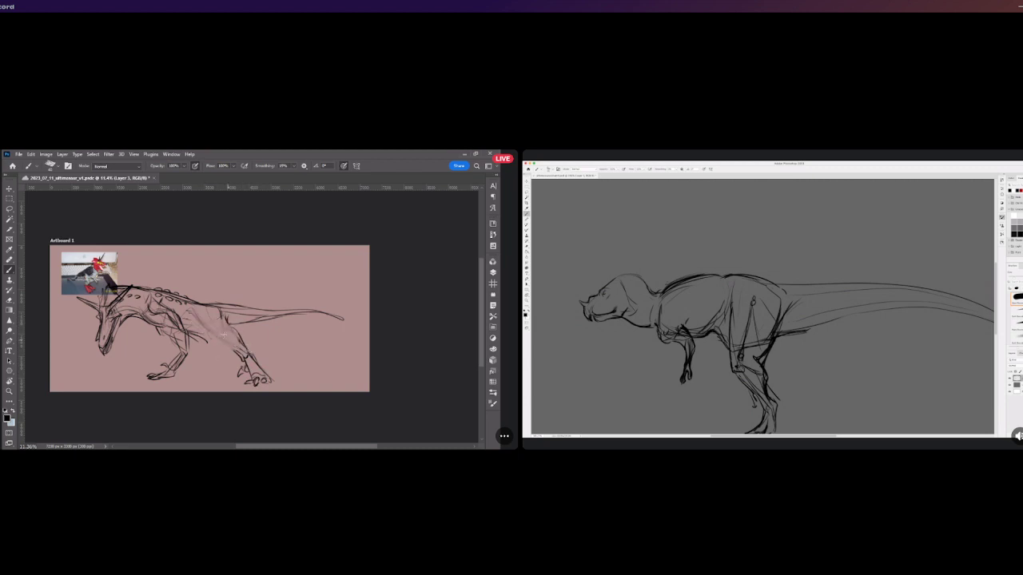
Define the belly line and torso of the second creature, and save the document.
mouse_move(156, 326)
mouse_down()
mouse_move(207, 330)
mouse_move(207, 345)
mouse_move(207, 331)
mouse_move(240, 343)
mouse_move(243, 355)
mouse_move(225, 315)
mouse_move(232, 353)
mouse_up()
key(ctrl+z)
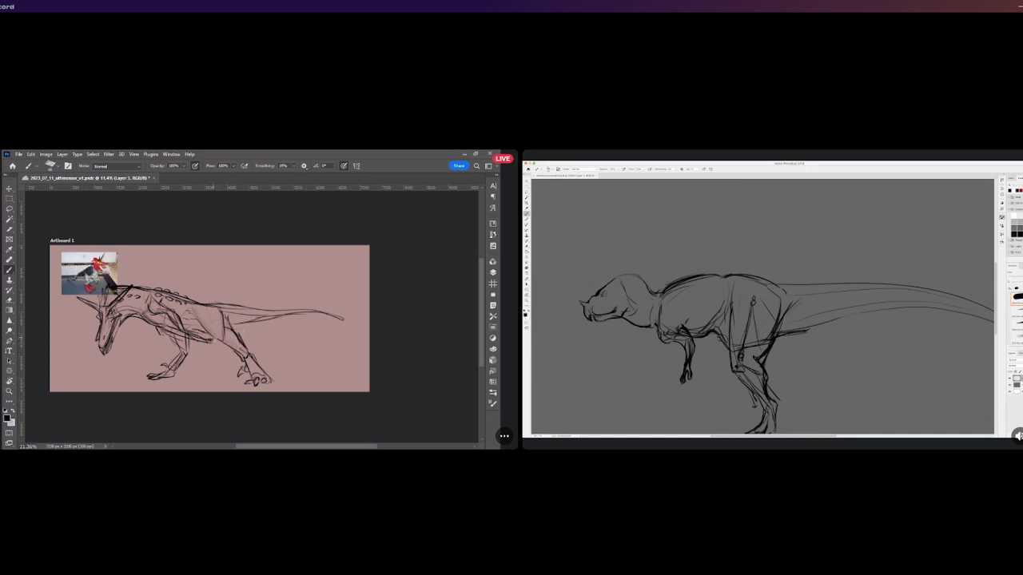
key(ctrl+s)
Add spikes along the hips and under the belly, and sketch a pointed, spiky tail tip.
scroll(238, 394, down, 1)
scroll(271, 402, up, 2)
mouse_move(225, 311)
mouse_down()
mouse_move(236, 300)
mouse_move(253, 310)
mouse_move(226, 301)
mouse_up()
drag(328, 311, 363, 328)
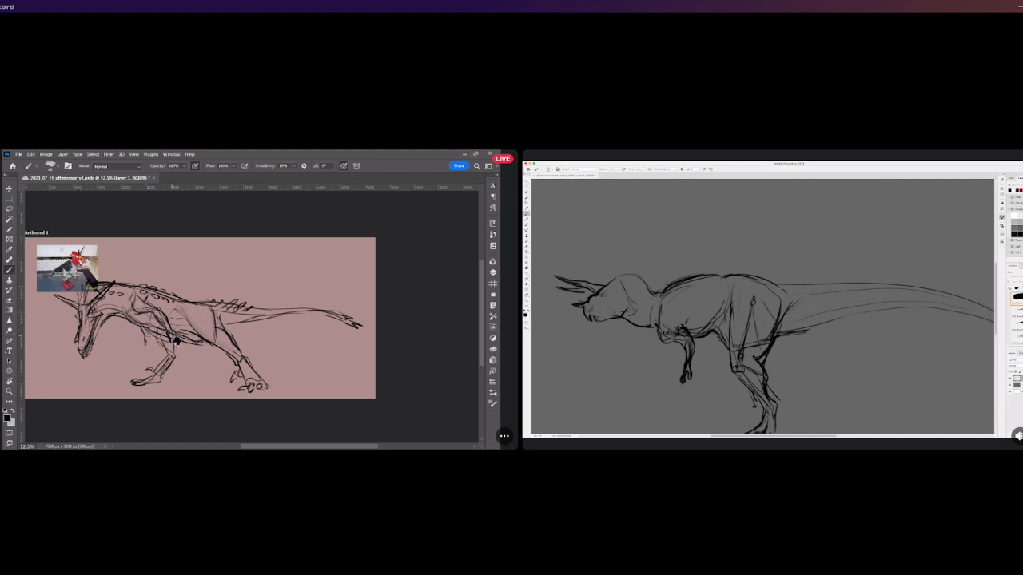
drag(166, 330, 201, 348)
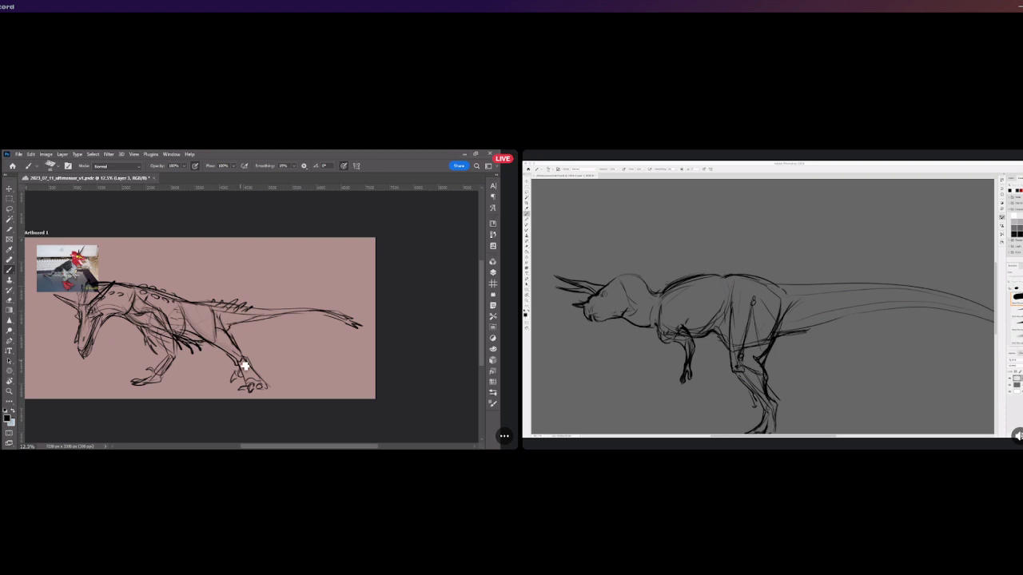
Show the first creature's sketch again, then scale the second creature down and place it beside the first near the artboard's upper edge.
scroll(221, 323, down, 2)
scroll(133, 338, up, 7)
scroll(84, 315, down, 2)
click(492, 275)
click(357, 328)
click(10, 190)
drag(71, 269, 224, 326)
mouse_move(262, 350)
mouse_down()
mouse_move(270, 272)
mouse_move(219, 279)
mouse_move(307, 287)
mouse_move(306, 245)
mouse_move(258, 238)
mouse_up()
click(386, 165)
scroll(324, 272, up, 2)
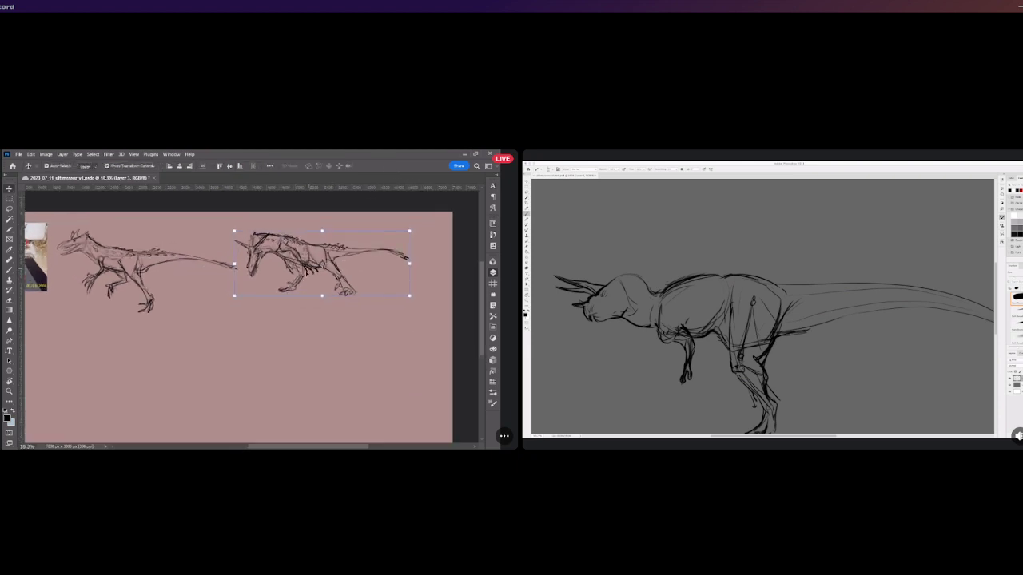
scroll(268, 275, up, 1)
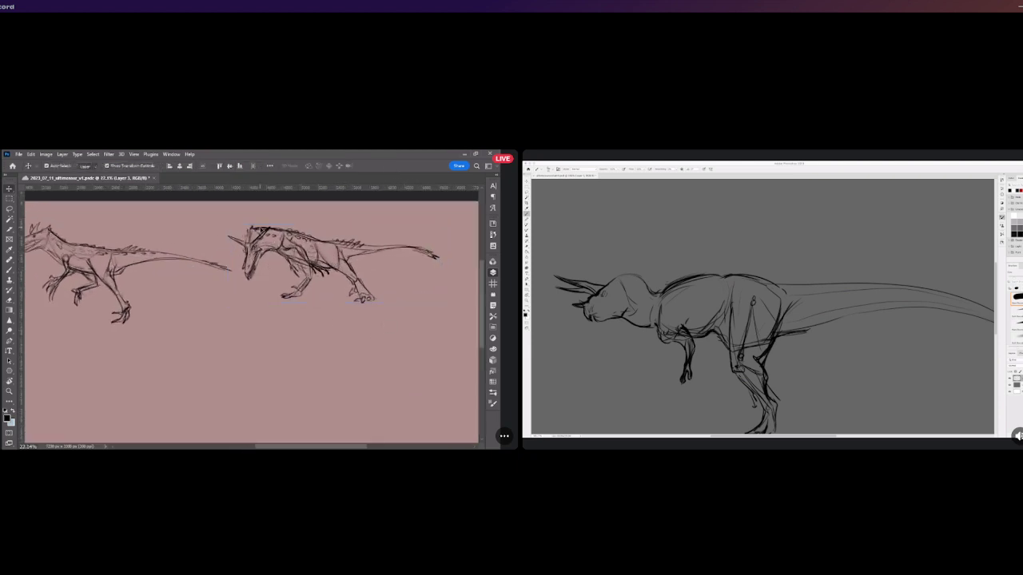
Create a new empty layer and switch to the Brush tool.
scroll(272, 239, down, 3)
key(ctrl+shift+alt+n)
scroll(216, 298, down, 1)
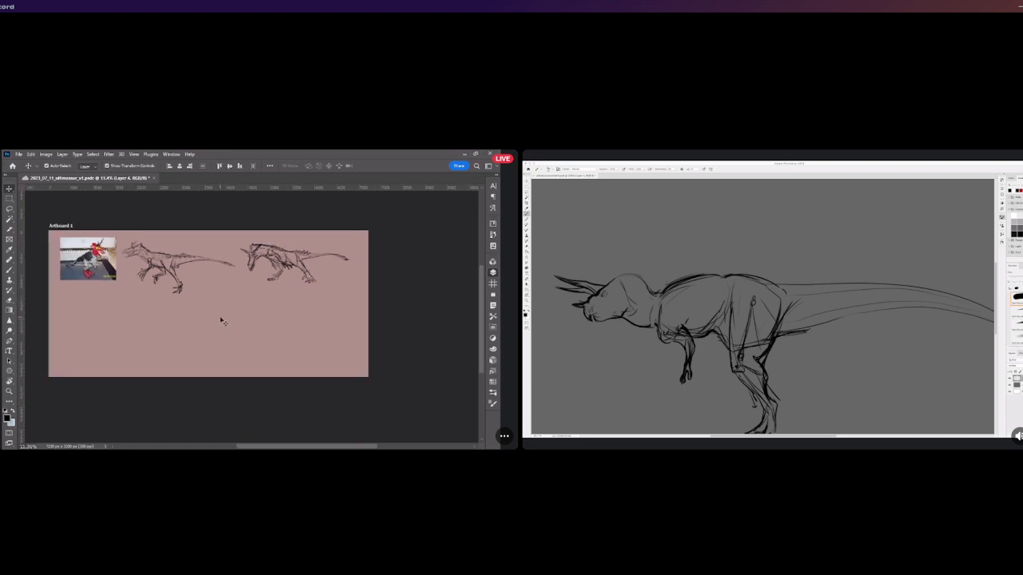
key(b)
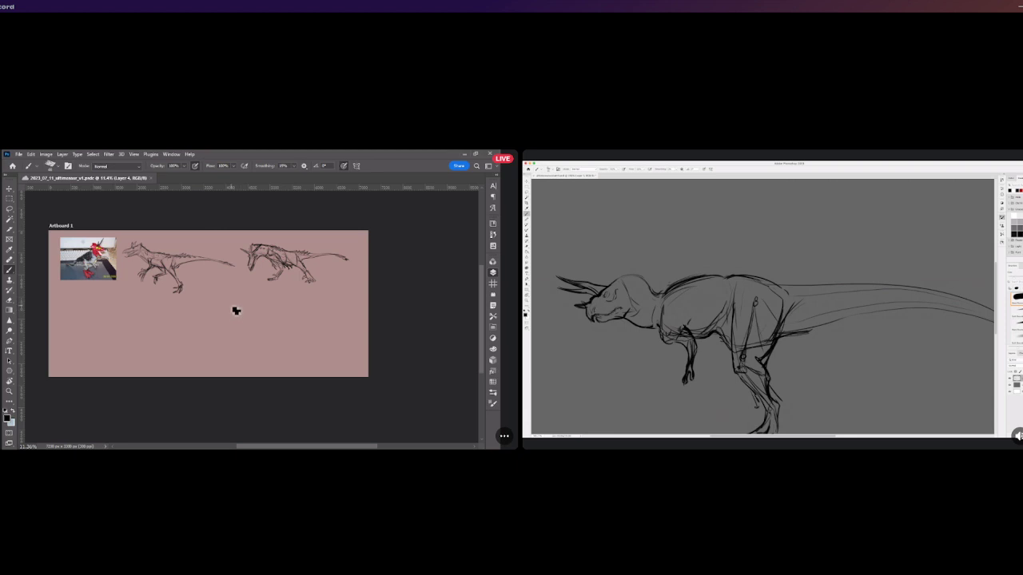
scroll(232, 308, down, 1)
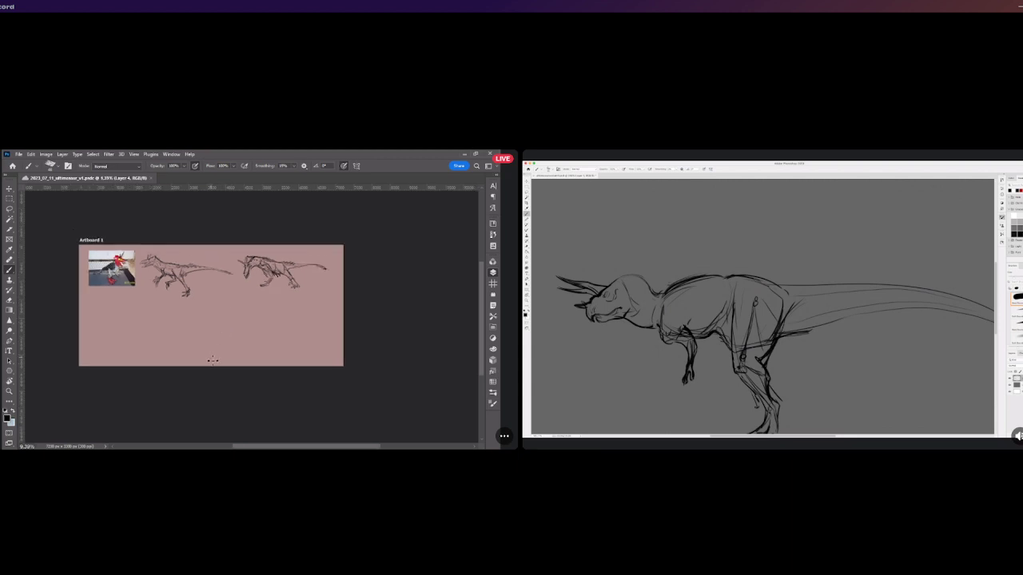
scroll(209, 353, up, 2)
scroll(208, 352, down, 1)
scroll(176, 326, up, 2)
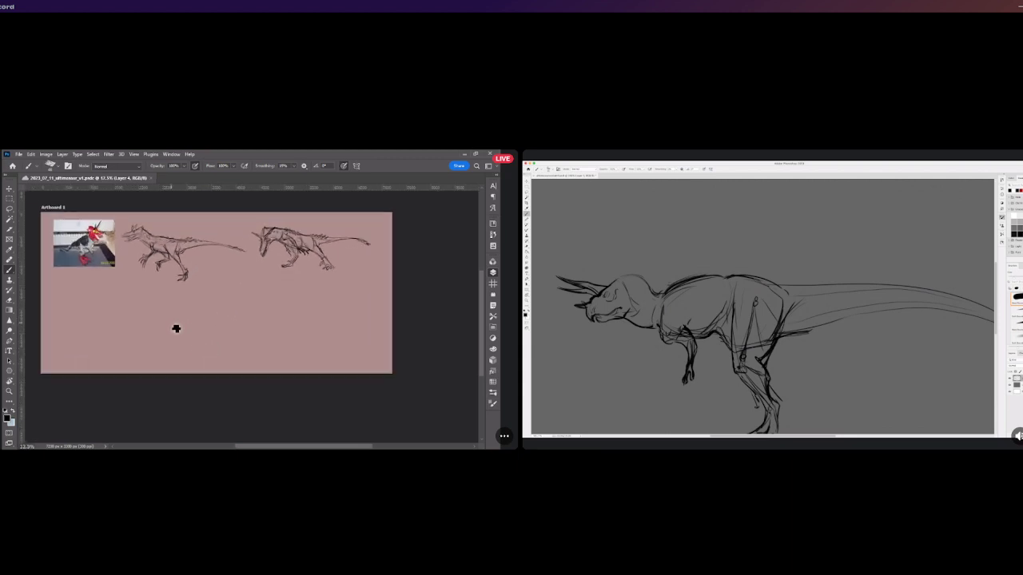
scroll(157, 250, up, 1)
scroll(155, 255, down, 1)
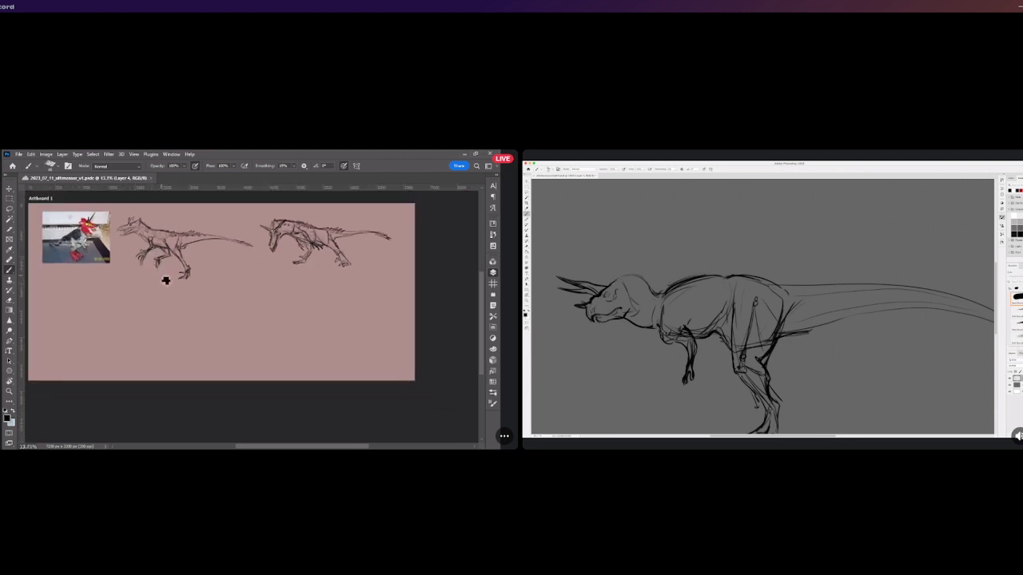
Rough in the third creature's head below the first two sketches with a sloping brow line, face outline and eye.
scroll(167, 285, down, 1)
scroll(161, 306, up, 1)
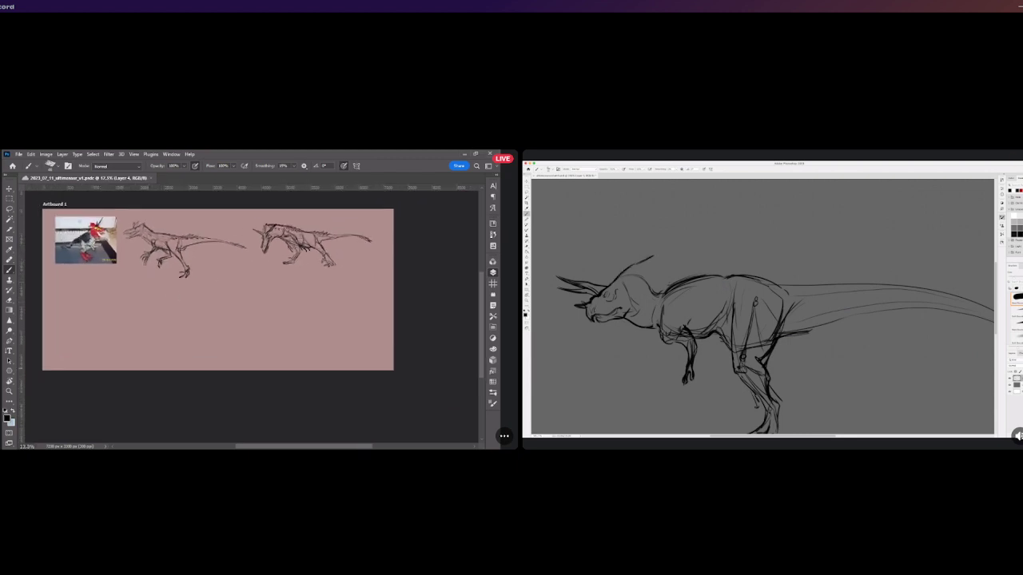
scroll(173, 312, up, 3)
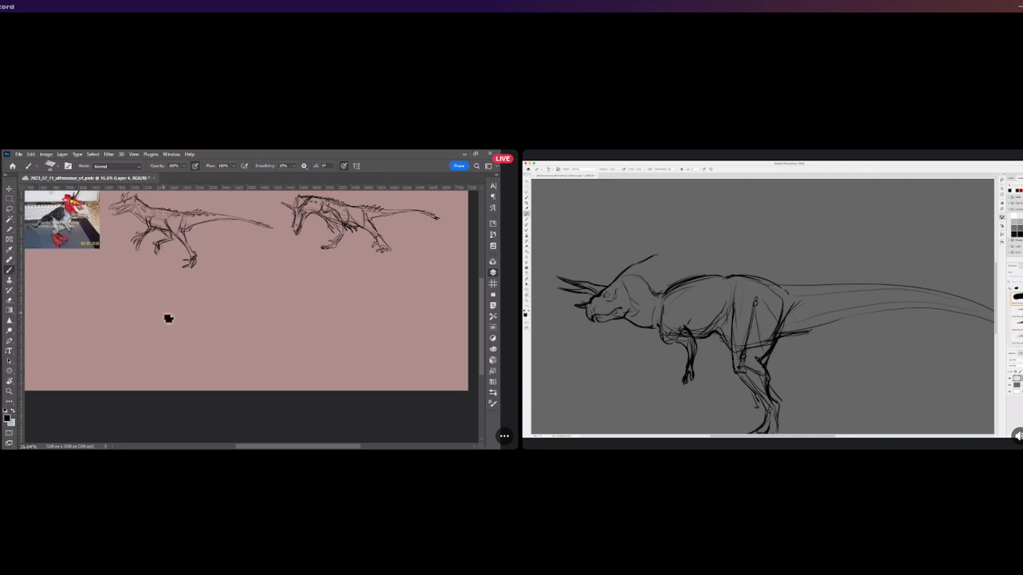
mouse_move(167, 311)
mouse_down()
mouse_move(210, 292)
mouse_move(209, 310)
mouse_up()
mouse_move(242, 279)
mouse_down()
mouse_move(206, 295)
mouse_move(254, 297)
mouse_move(219, 320)
mouse_move(244, 314)
mouse_up()
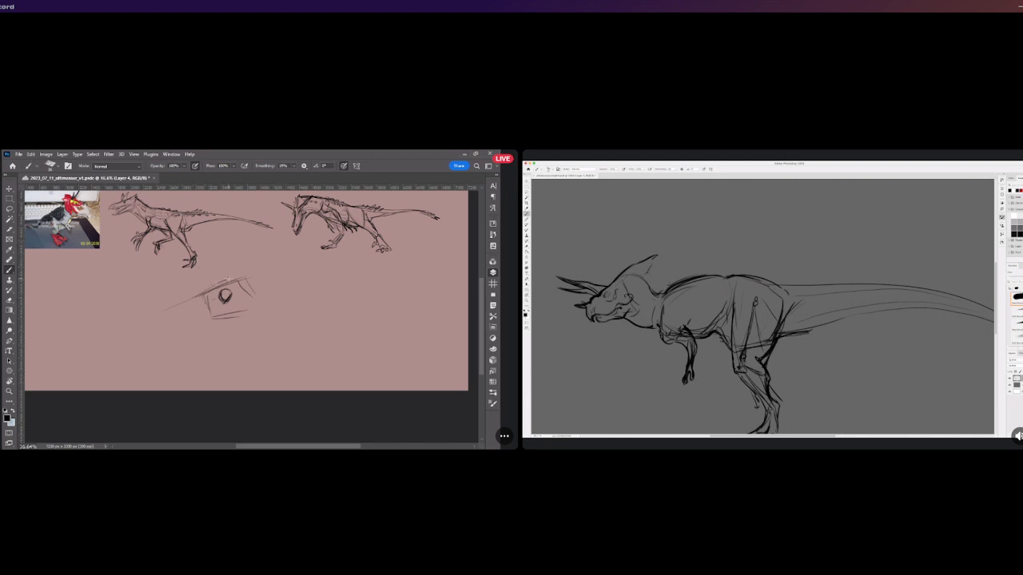
Draw a pointed crest sweeping back from the head, and define the brow and eye.
mouse_move(230, 281)
mouse_down()
mouse_move(255, 276)
mouse_move(274, 292)
mouse_move(235, 286)
mouse_move(275, 263)
mouse_up()
mouse_move(199, 297)
mouse_down()
mouse_move(235, 279)
mouse_move(214, 285)
mouse_up()
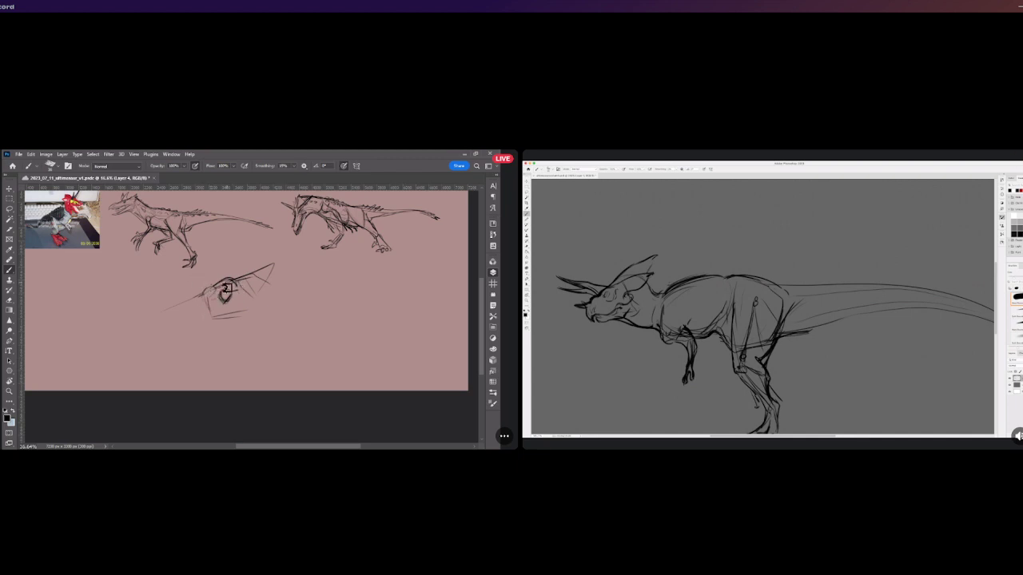
mouse_move(225, 295)
mouse_down()
mouse_move(206, 291)
mouse_move(237, 289)
mouse_move(230, 294)
mouse_up()
scroll(245, 289, down, 3)
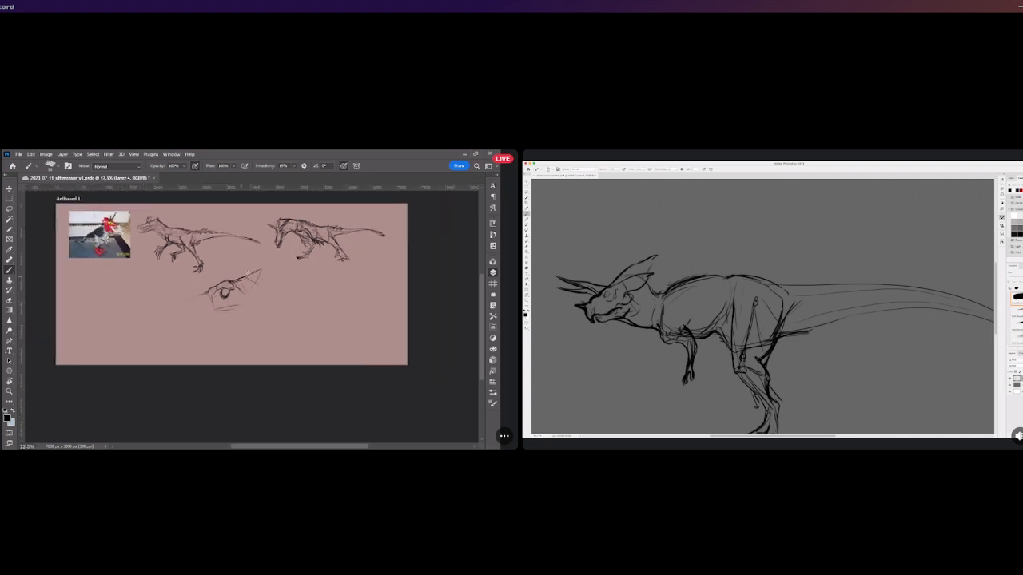
Extend the crest's upper edge and draw long neck lines sloping down from its tip.
drag(241, 283, 264, 276)
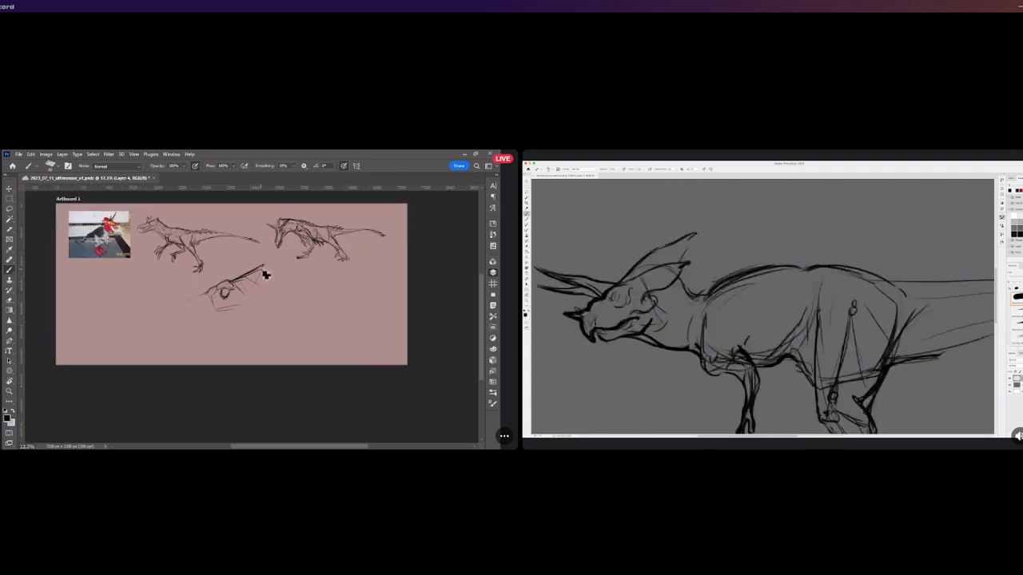
drag(264, 273, 300, 301)
key(ctrl+z)
key(ctrl+z)
drag(266, 276, 313, 315)
key(ctrl+z)
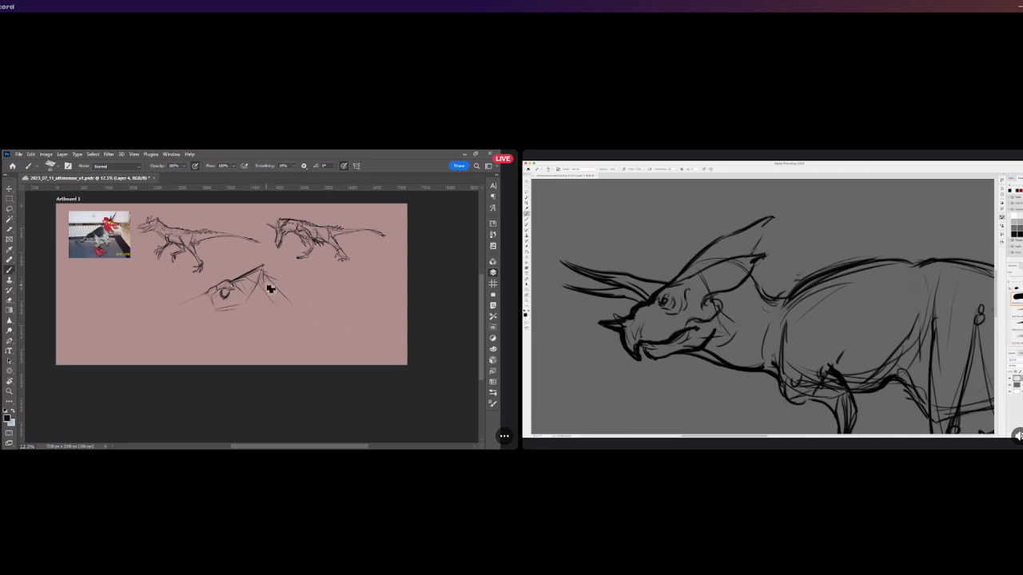
mouse_move(264, 267)
mouse_down()
mouse_move(305, 310)
mouse_move(315, 341)
mouse_move(324, 318)
mouse_up()
scroll(164, 284, up, 1)
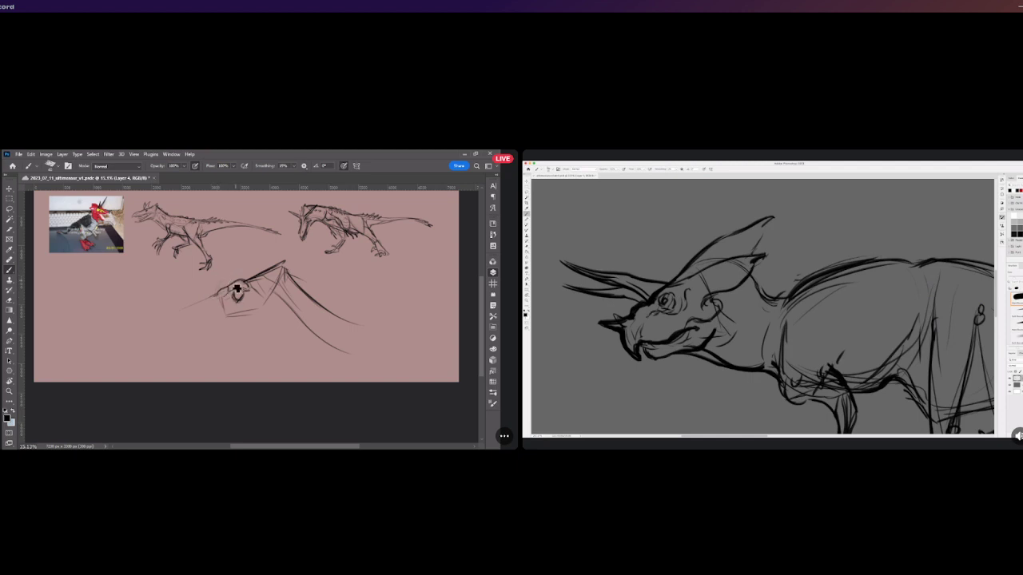
mouse_move(228, 285)
mouse_down()
mouse_move(240, 241)
mouse_move(253, 286)
mouse_move(238, 239)
mouse_up()
key(ctrl+z)
key(ctrl+z)
drag(229, 284, 227, 243)
key(ctrl+z)
key(ctrl+z)
mouse_move(229, 290)
mouse_down()
mouse_move(225, 234)
mouse_move(240, 281)
mouse_move(240, 273)
mouse_move(234, 247)
mouse_move(233, 290)
mouse_move(223, 232)
mouse_up()
key(ctrl+z)
key(ctrl+z)
mouse_move(228, 297)
mouse_down()
mouse_move(220, 246)
mouse_move(254, 290)
mouse_move(251, 272)
mouse_move(231, 287)
mouse_move(220, 249)
mouse_up()
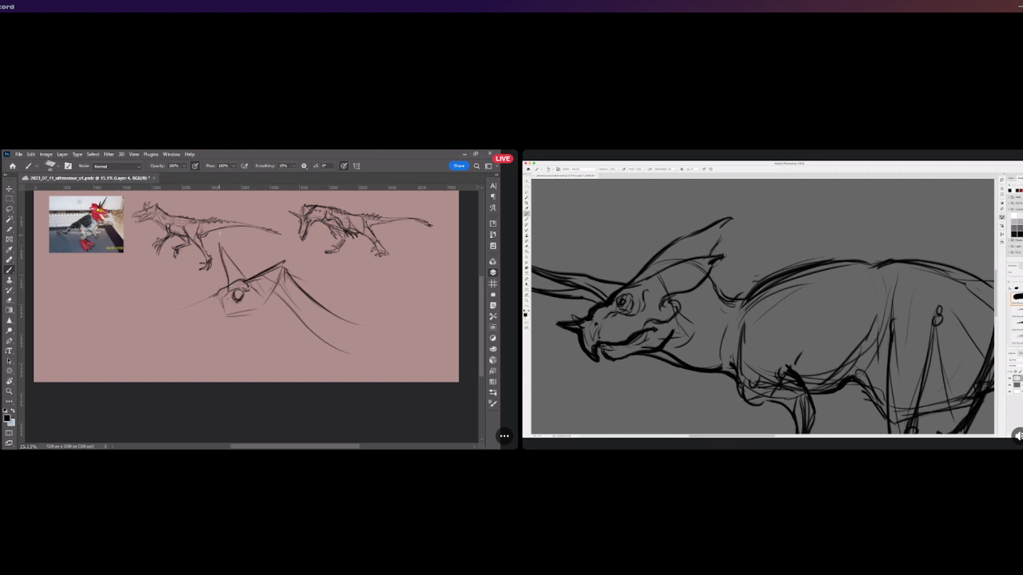
key(ctrl+z)
key(ctrl+z)
drag(231, 279, 250, 245)
key(ctrl+z)
key(ctrl+z)
Draw a tall curved horn above the eye, refine the brow, and strengthen the snout's upper line.
drag(229, 288, 249, 244)
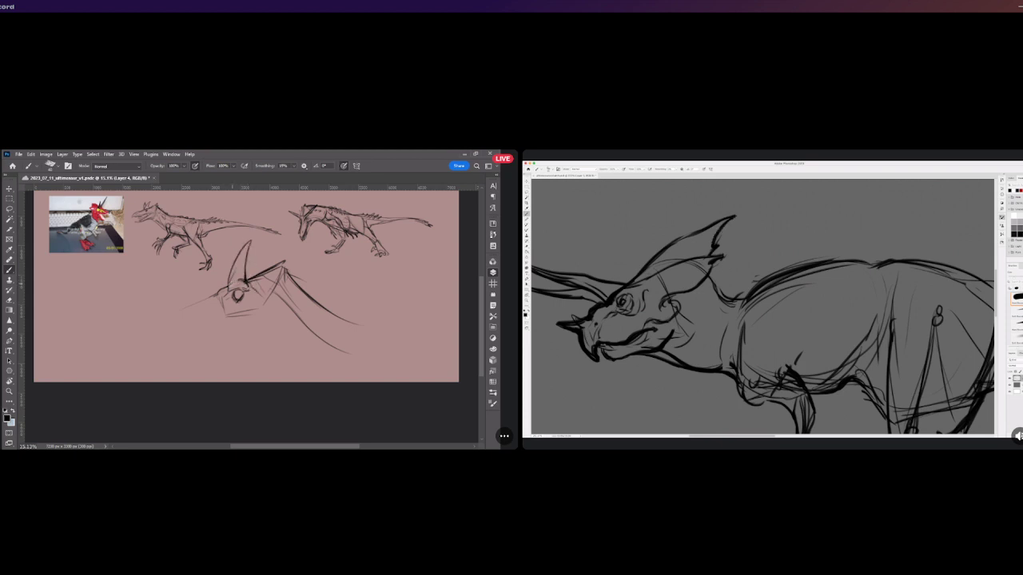
drag(228, 292, 227, 284)
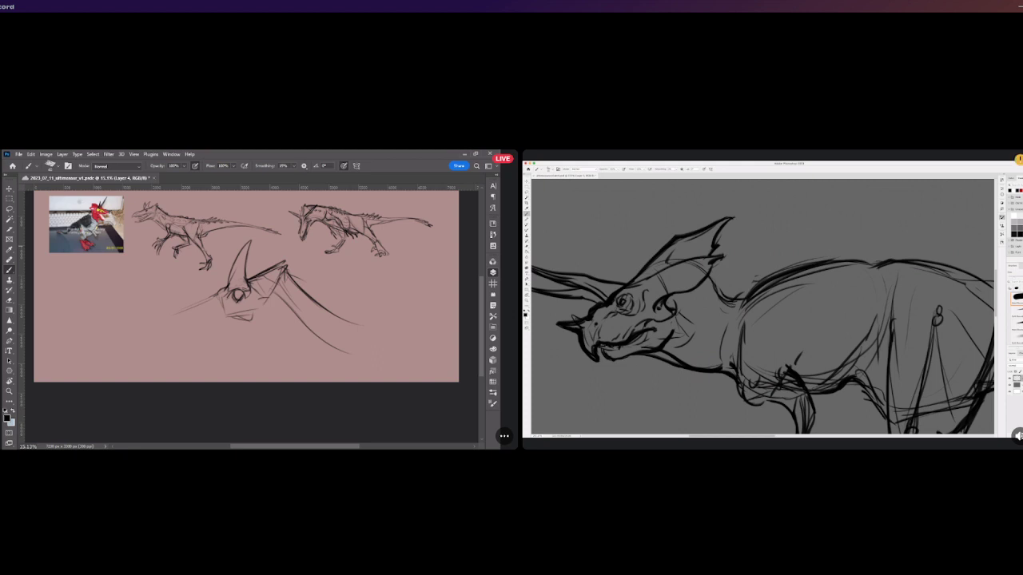
mouse_move(165, 318)
mouse_down()
mouse_move(209, 304)
mouse_move(165, 316)
mouse_move(226, 302)
mouse_move(186, 303)
mouse_move(231, 285)
mouse_move(223, 300)
mouse_move(247, 275)
mouse_move(226, 287)
mouse_up()
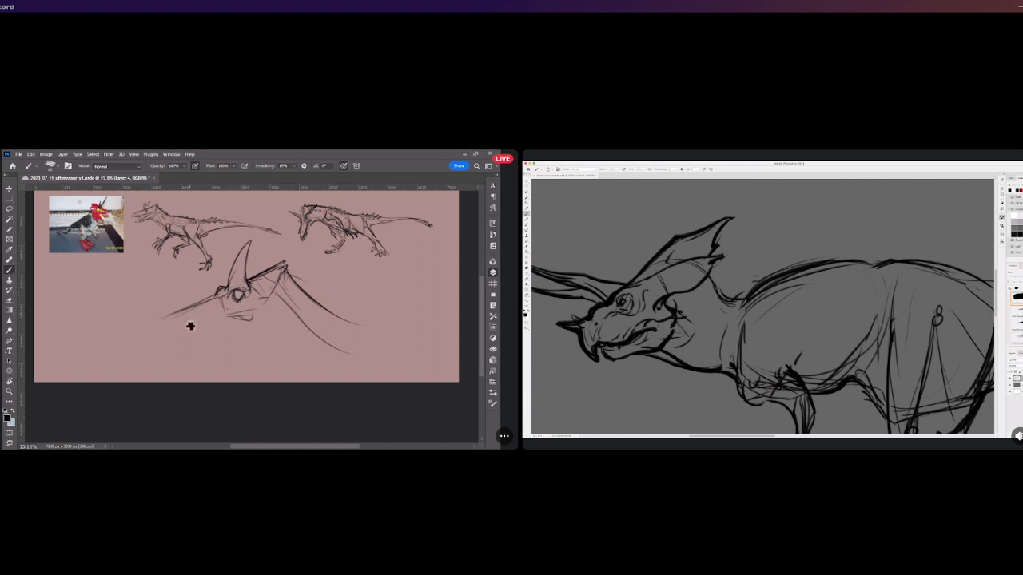
mouse_move(149, 325)
mouse_down()
mouse_move(181, 318)
mouse_move(171, 310)
mouse_move(158, 324)
mouse_move(193, 310)
mouse_move(125, 329)
mouse_move(114, 355)
mouse_move(190, 340)
mouse_up()
key(ctrl+z)
key(ctrl+z)
key(ctrl+z)
key(ctrl+z)
key(ctrl+z)
Draw the long snout with a hooked beak tip and its lower edge running back to the jaw.
mouse_move(209, 303)
mouse_down()
mouse_move(146, 324)
mouse_move(139, 350)
mouse_move(245, 331)
mouse_up()
drag(159, 353, 243, 330)
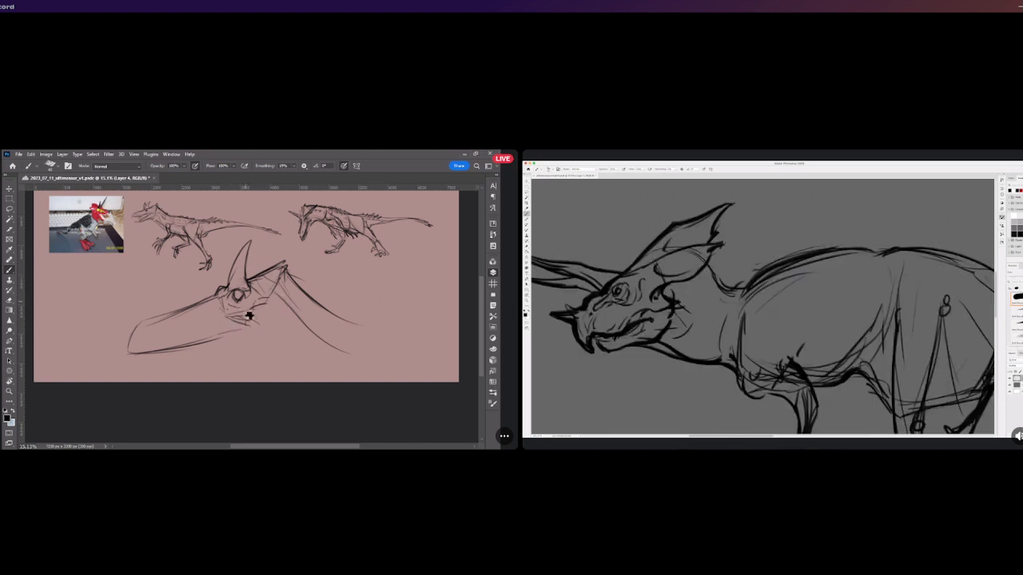
mouse_move(148, 337)
mouse_down()
mouse_move(204, 317)
mouse_move(201, 299)
mouse_up()
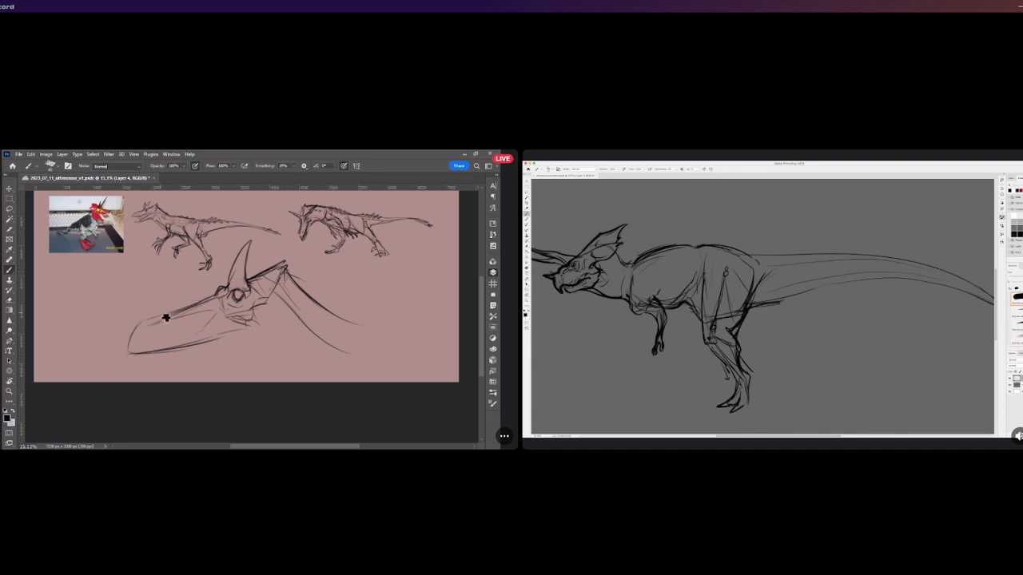
mouse_move(144, 330)
mouse_down()
mouse_move(157, 309)
mouse_move(201, 310)
mouse_move(231, 286)
mouse_move(161, 303)
mouse_move(195, 303)
mouse_up()
key(ctrl+z)
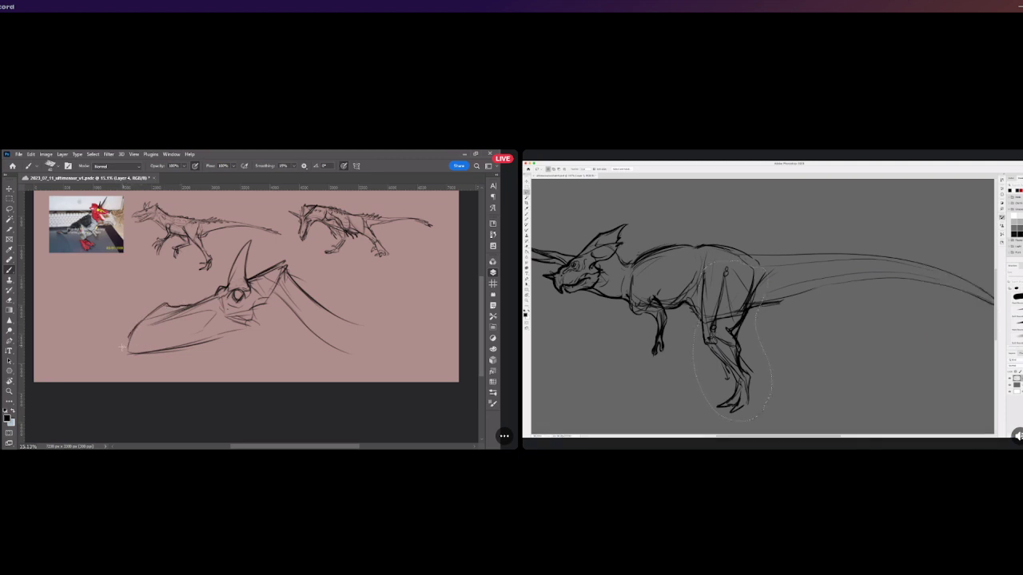
drag(120, 364, 238, 330)
drag(142, 347, 203, 337)
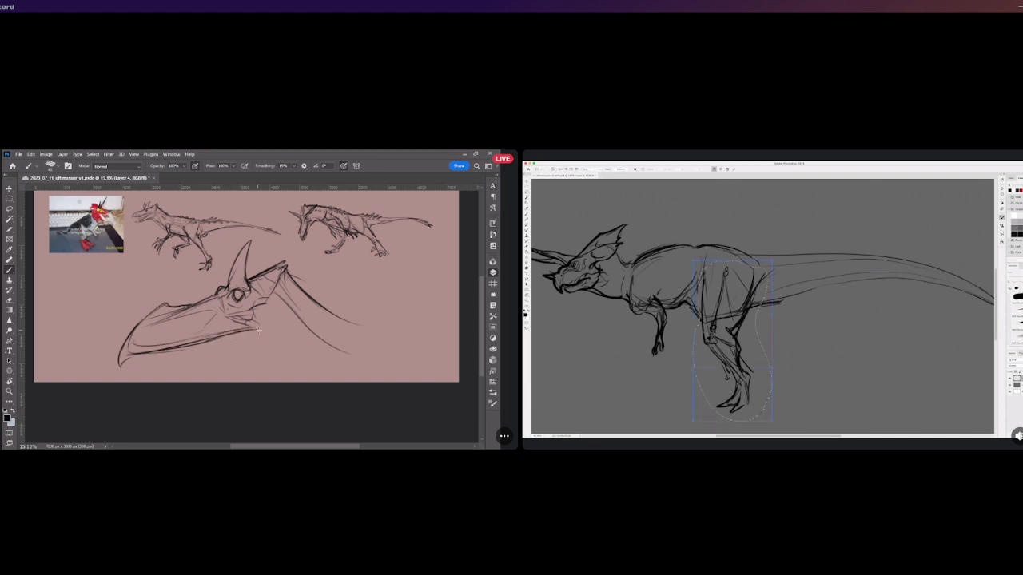
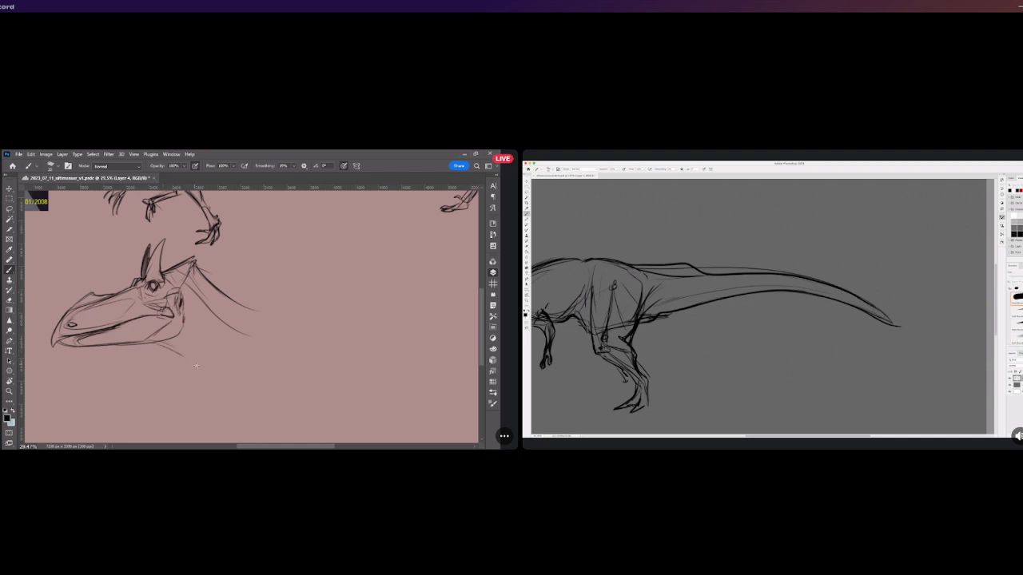
drag(134, 344, 210, 390)
drag(159, 354, 207, 393)
key(ctrl+z)
key(ctrl+z)
drag(147, 345, 204, 382)
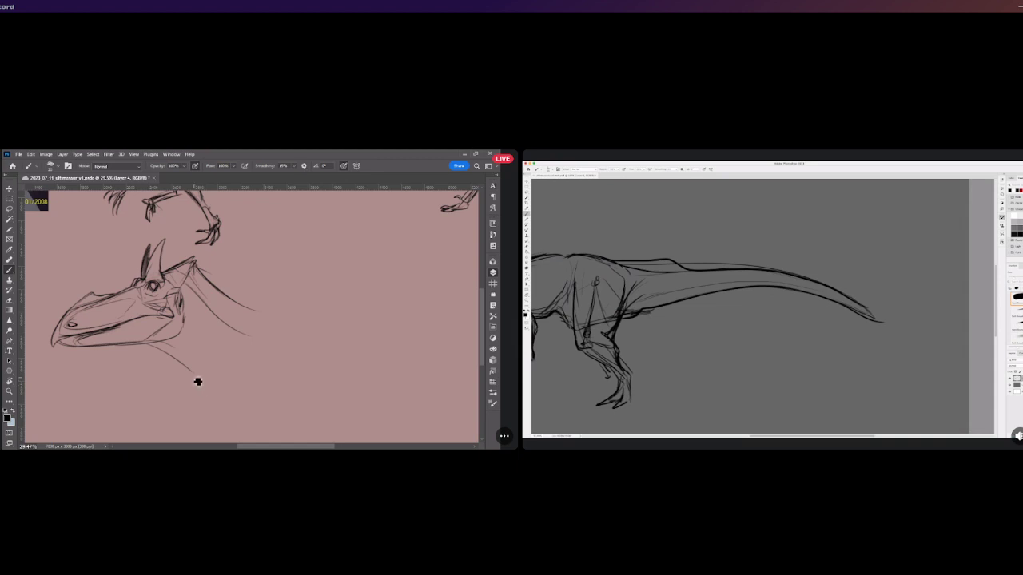
key(ctrl+z)
key(ctrl+z)
Darken the nape line behind the crest and sketch the throat lines descending from the jaw.
drag(196, 272, 260, 345)
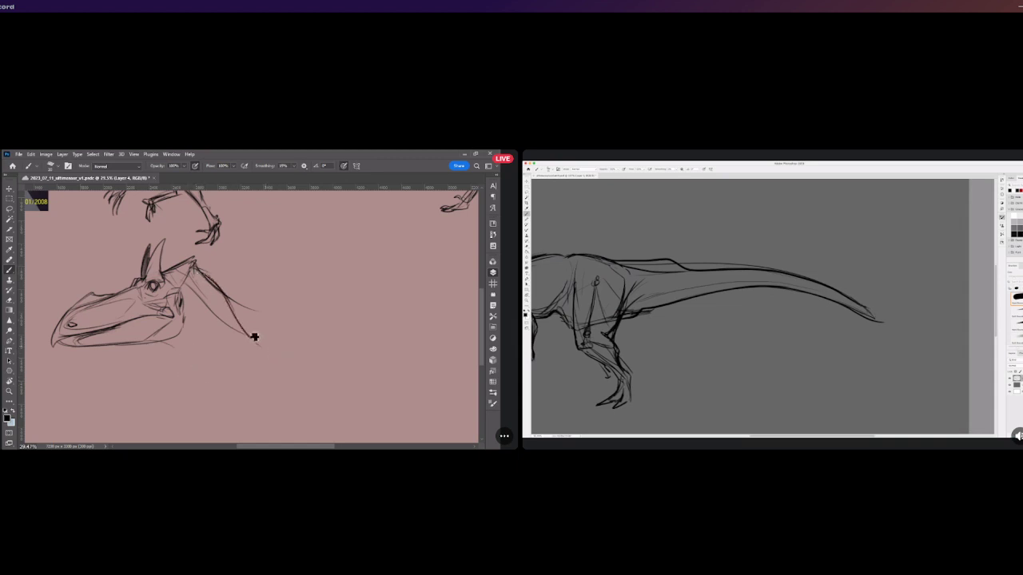
drag(177, 327, 190, 380)
drag(156, 345, 208, 412)
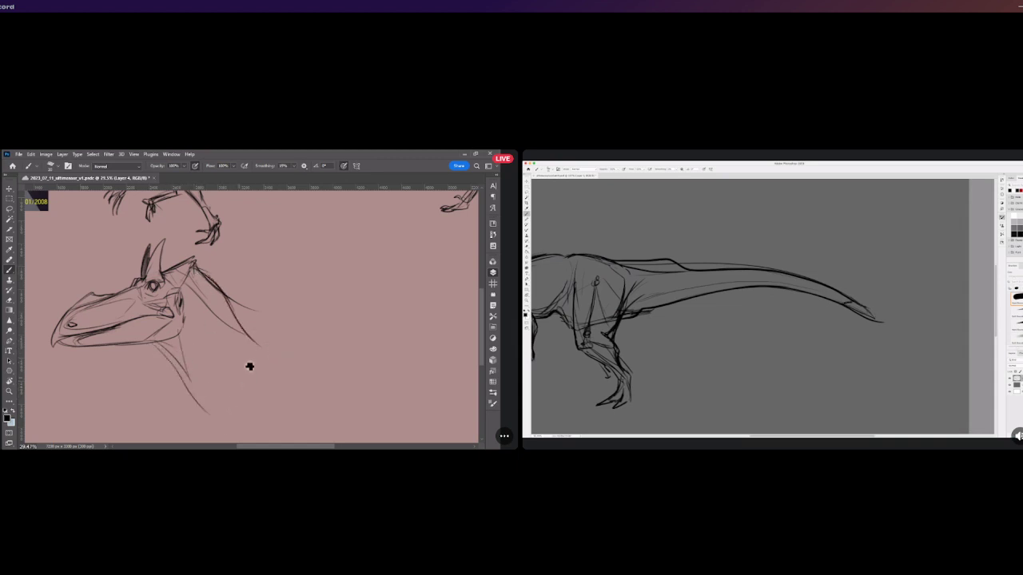
Erase the nape lines and reshape the crest into a short frill edged with small spikes.
mouse_move(201, 310)
mouse_down()
mouse_move(206, 291)
mouse_move(216, 307)
mouse_move(258, 312)
mouse_up()
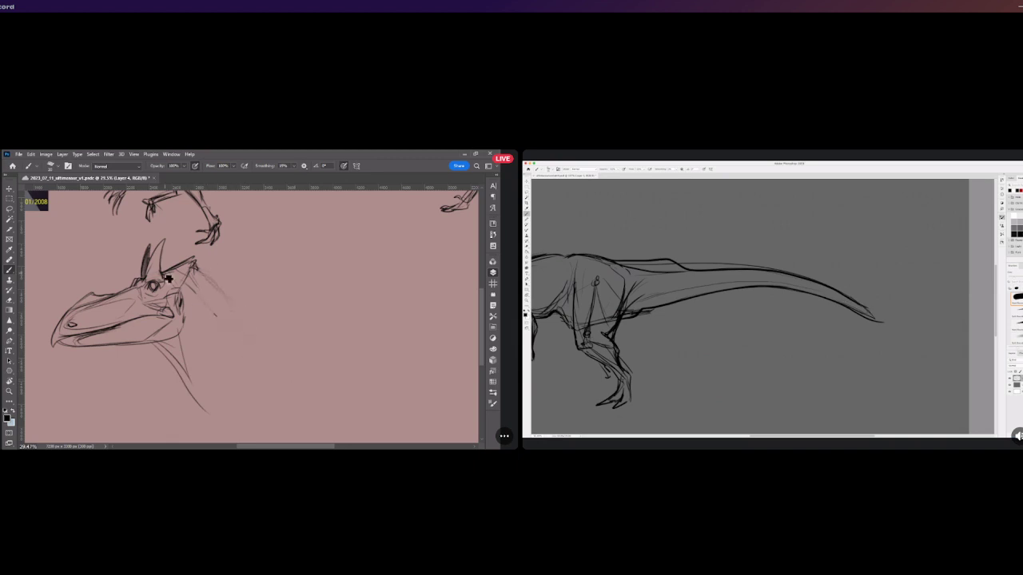
mouse_move(186, 293)
mouse_down()
mouse_move(207, 260)
mouse_move(209, 281)
mouse_move(195, 290)
mouse_move(175, 273)
mouse_move(207, 262)
mouse_move(209, 280)
mouse_move(182, 271)
mouse_move(209, 254)
mouse_up()
key(ctrl+z)
key(ctrl+z)
mouse_move(210, 275)
mouse_down()
mouse_move(186, 295)
mouse_move(213, 278)
mouse_up()
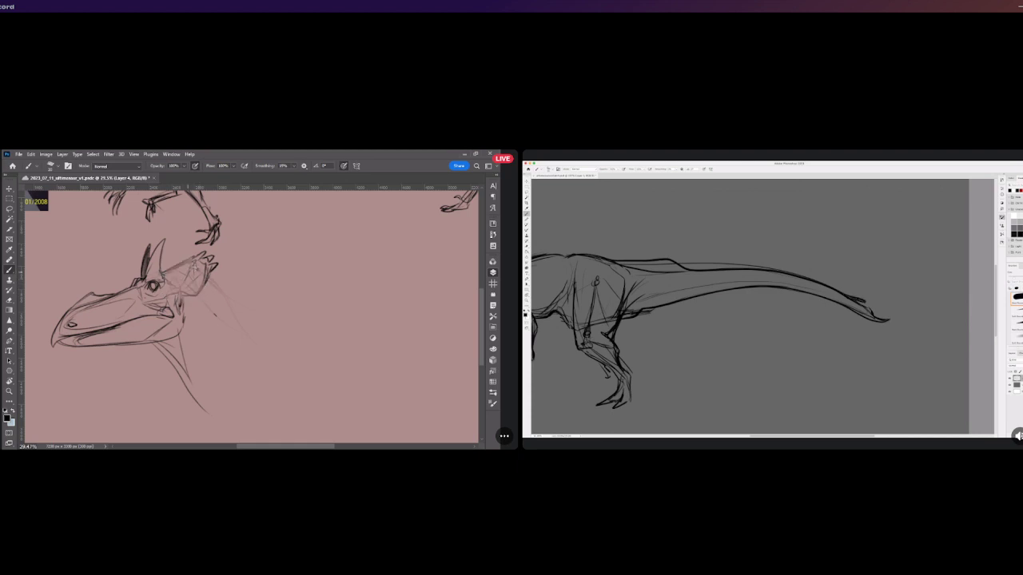
drag(176, 263, 184, 278)
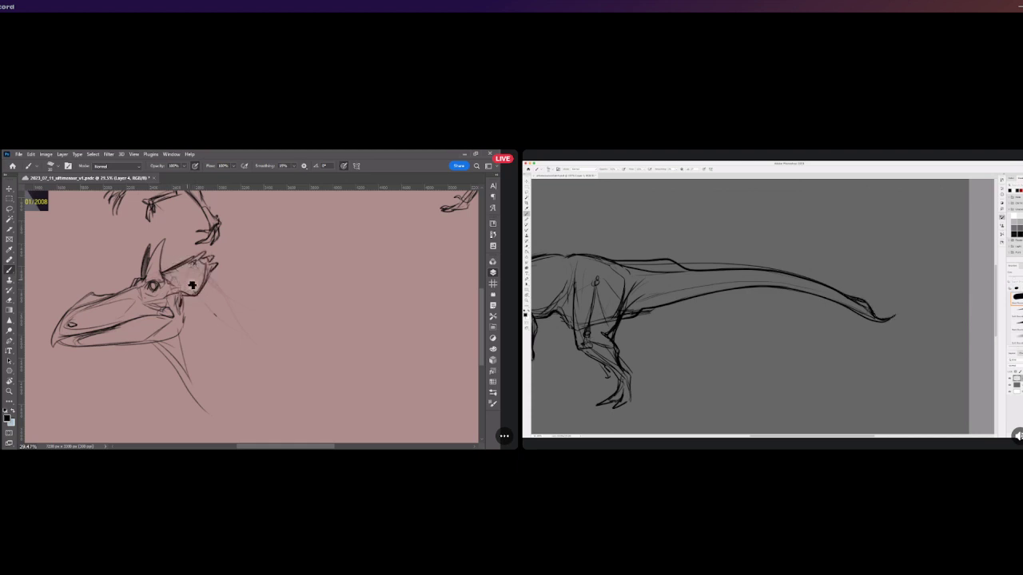
key(ctrl+z)
drag(171, 275, 204, 255)
Redraw the nape as a curve descending from beneath the frill, and add a line from the jaw down the throat.
mouse_move(165, 269)
mouse_down()
mouse_move(210, 260)
mouse_move(217, 312)
mouse_move(263, 373)
mouse_up()
key(ctrl+z)
key(ctrl+z)
drag(211, 287, 257, 365)
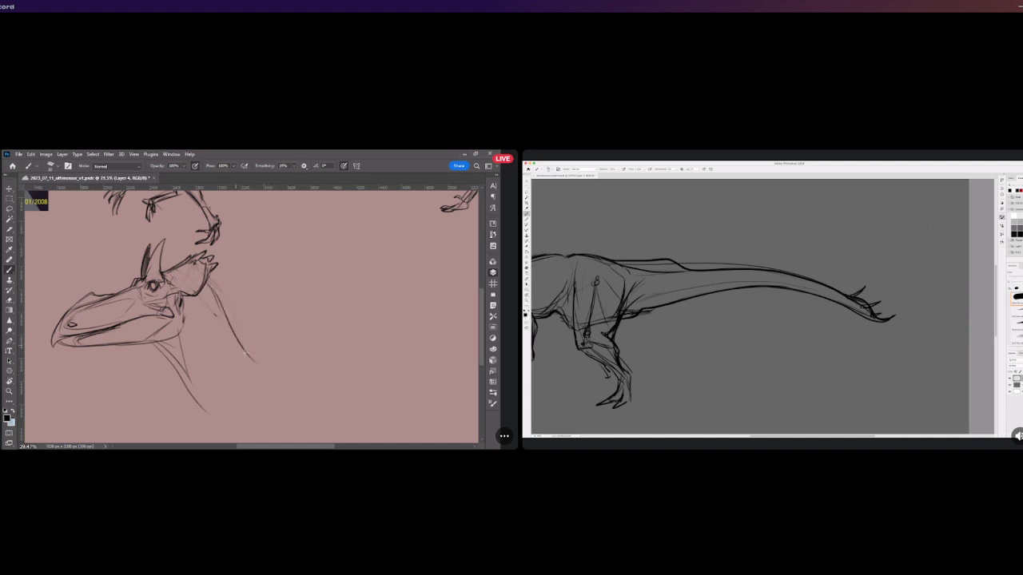
drag(186, 303, 205, 405)
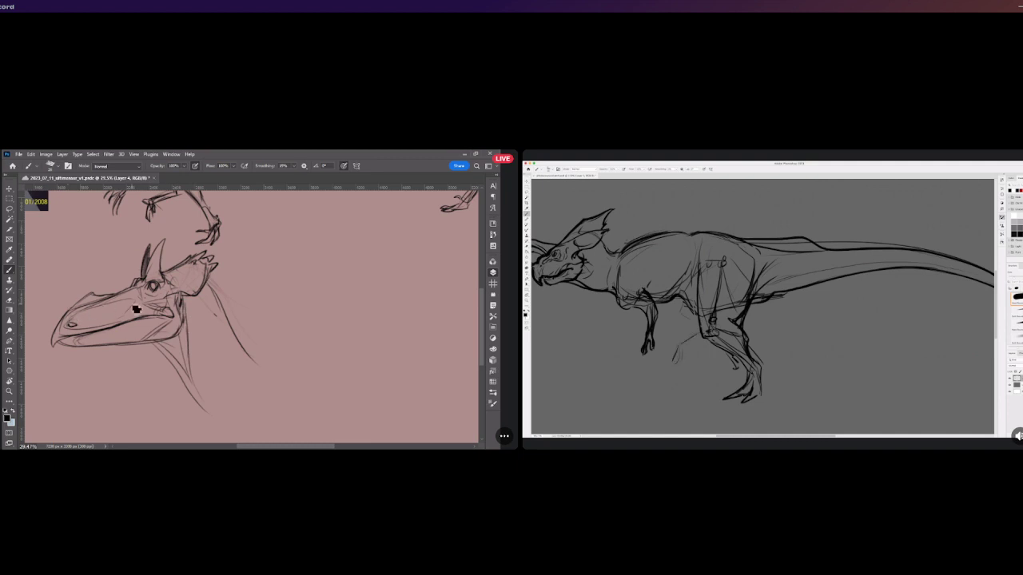
drag(209, 279, 262, 368)
drag(225, 310, 275, 369)
Scale the third creature's head sketch down and place it directly below the reference photo.
scroll(264, 351, down, 5)
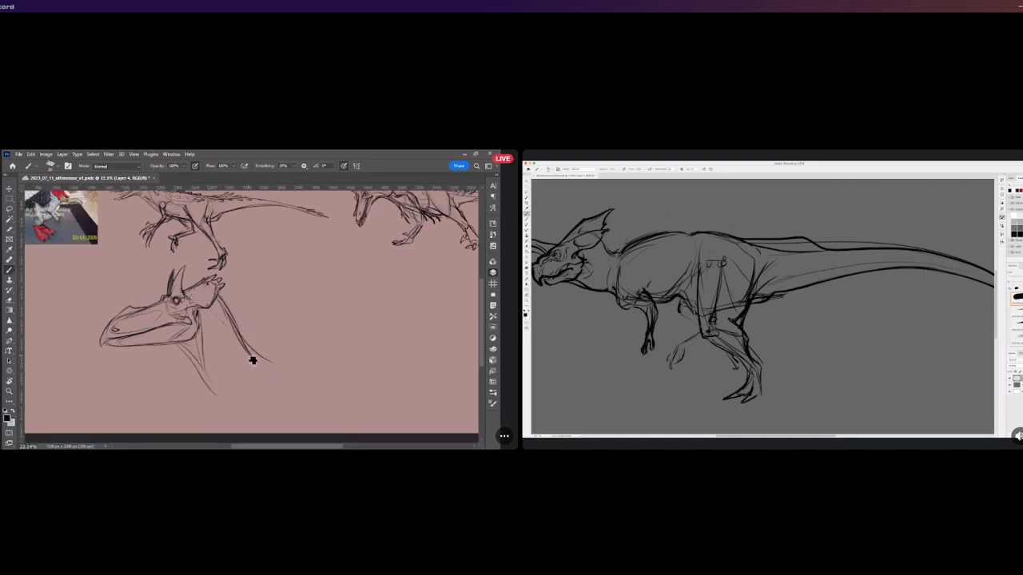
click(9, 190)
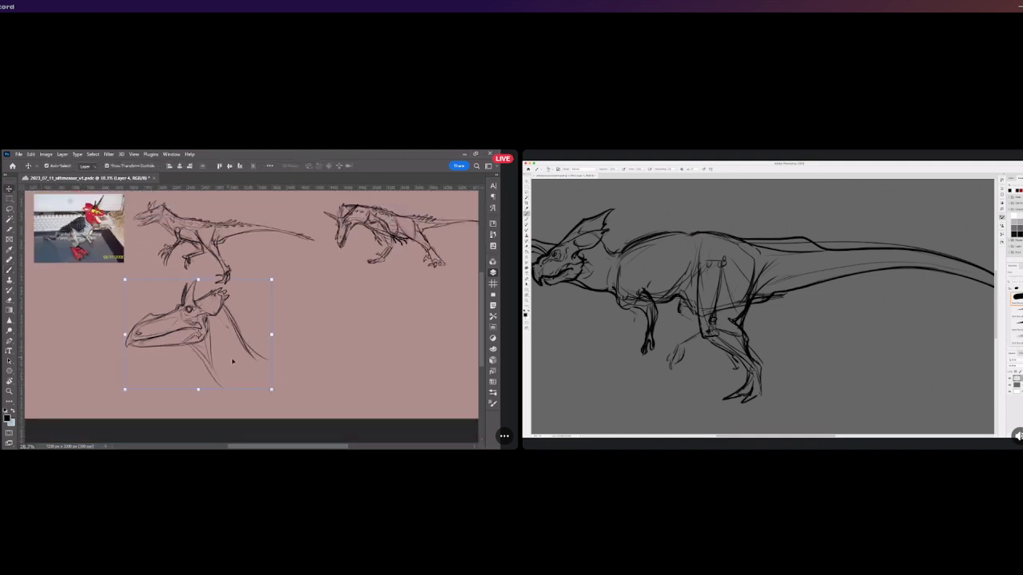
drag(273, 388, 231, 358)
mouse_move(185, 309)
mouse_down()
mouse_move(303, 284)
mouse_move(97, 306)
mouse_up()
mouse_move(144, 355)
mouse_down()
mouse_move(122, 338)
mouse_move(131, 345)
mouse_up()
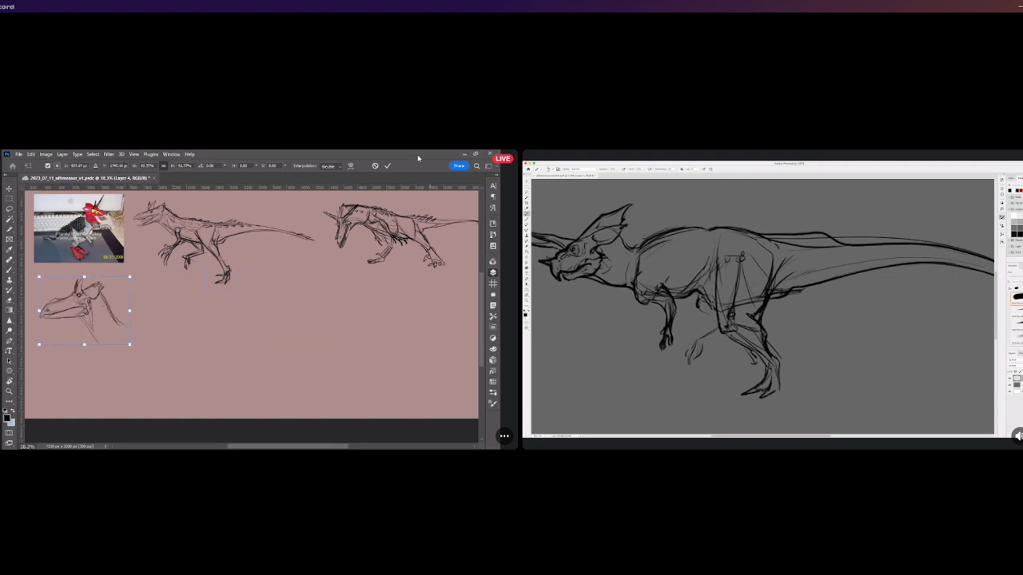
click(389, 166)
Add another empty layer for the next creature and return to the Brush tool.
key(b)
scroll(231, 317, up, 1)
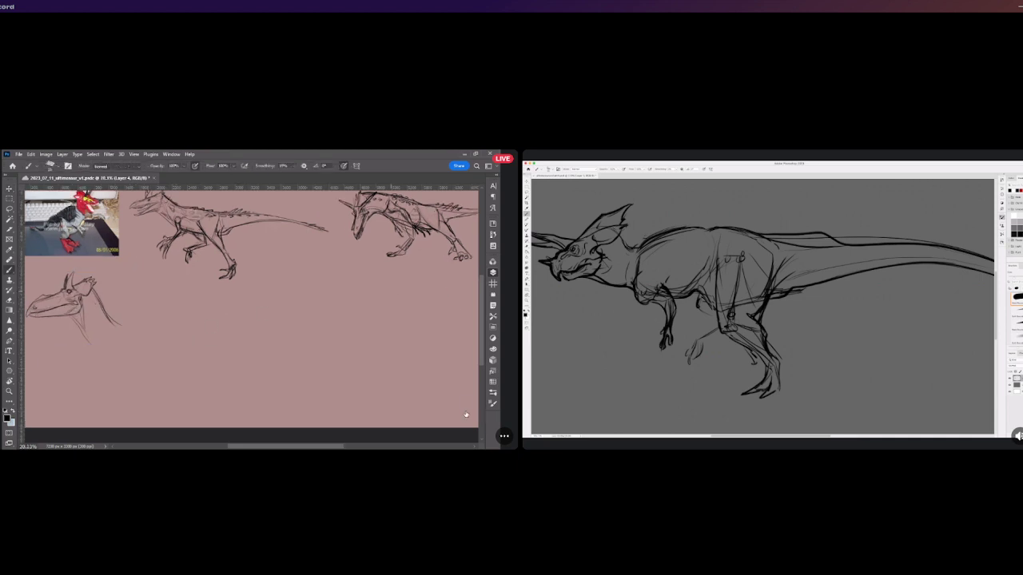
scroll(348, 332, down, 1)
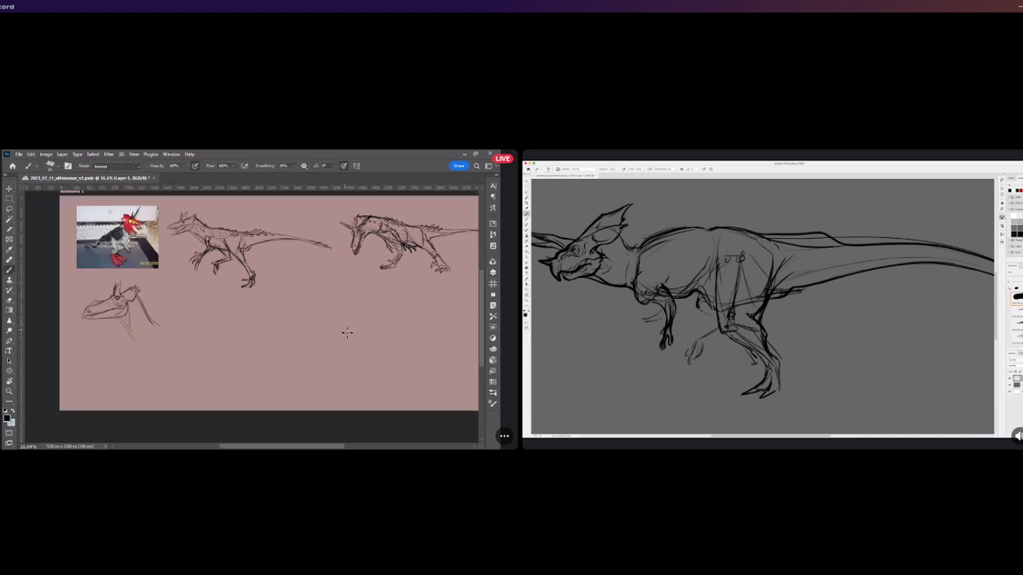
scroll(224, 318, up, 2)
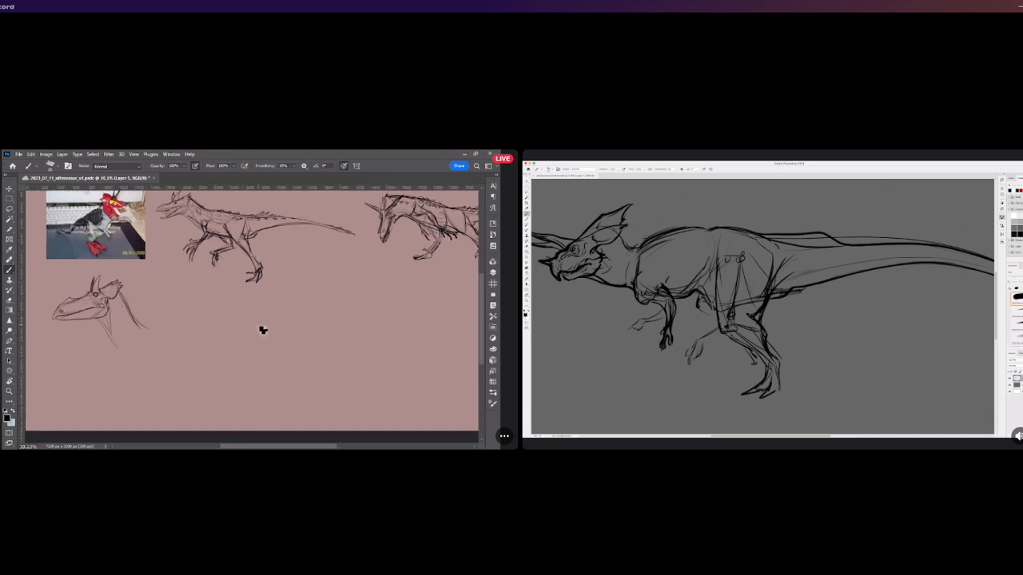
scroll(263, 330, up, 1)
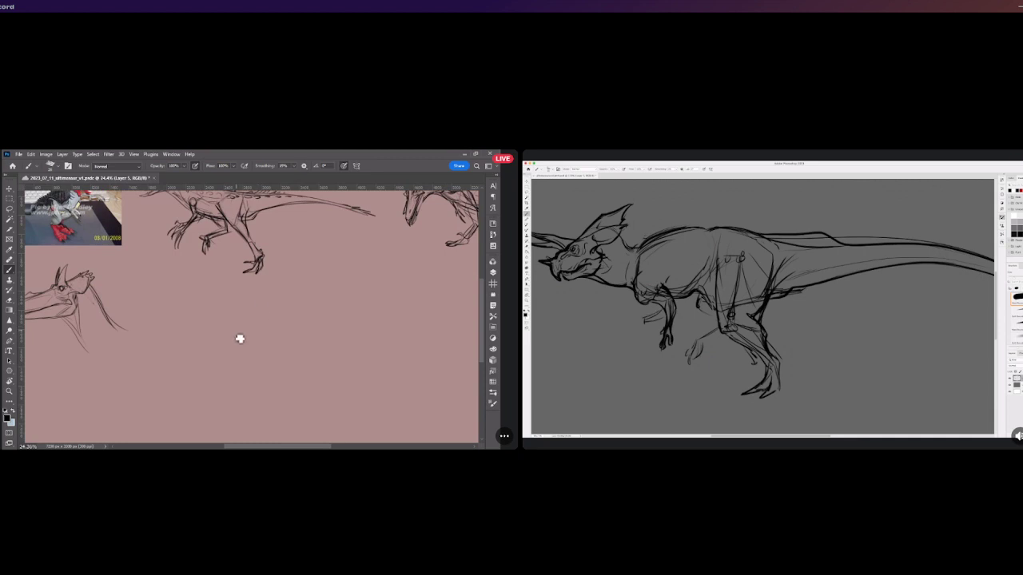
mouse_move(250, 324)
mouse_down()
mouse_move(287, 314)
mouse_move(234, 336)
mouse_move(237, 358)
mouse_up()
drag(262, 318, 243, 360)
scroll(245, 339, down, 2)
key(ctrl+z)
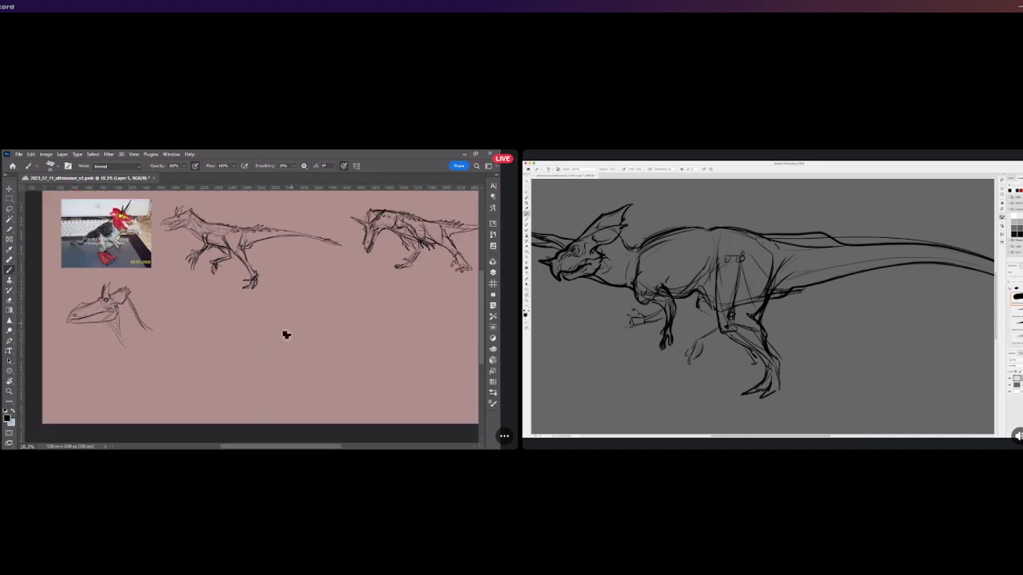
Sketch the guide lines of a large outstretched forelimb below the first two creatures and block in its upper arm.
mouse_move(183, 356)
mouse_down()
mouse_move(258, 337)
mouse_move(293, 352)
mouse_move(271, 350)
mouse_move(317, 352)
mouse_move(352, 324)
mouse_move(310, 354)
mouse_move(388, 299)
mouse_up()
drag(242, 339, 308, 349)
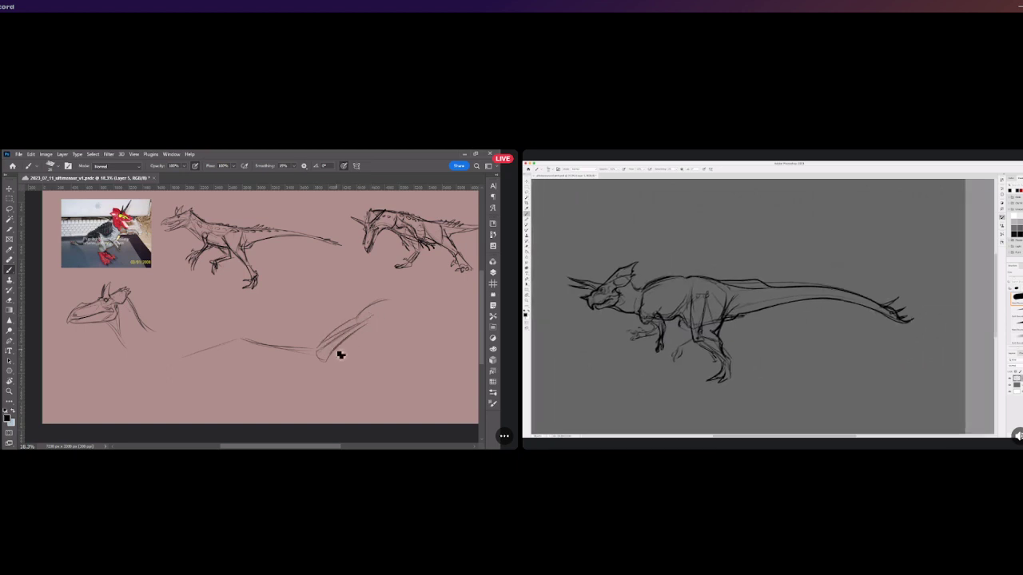
mouse_move(334, 364)
mouse_down()
mouse_move(376, 335)
mouse_move(377, 343)
mouse_move(382, 328)
mouse_move(369, 324)
mouse_move(398, 299)
mouse_move(410, 304)
mouse_move(393, 296)
mouse_move(402, 292)
mouse_up()
key(ctrl+z)
key(ctrl+z)
key(ctrl+z)
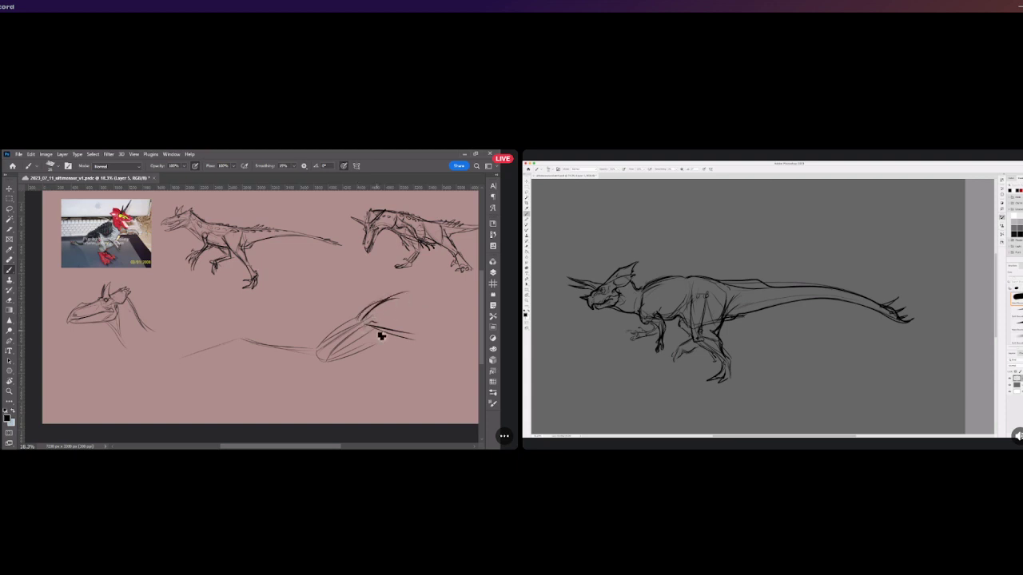
Sketch the forearm as a long, slightly curved cylinder running from the elbow to a rounded wrist.
drag(315, 351, 357, 320)
key(ctrl+z)
drag(248, 342, 326, 351)
mouse_move(239, 343)
mouse_down()
mouse_move(254, 363)
mouse_move(295, 343)
mouse_move(256, 355)
mouse_move(343, 364)
mouse_up()
mouse_move(247, 352)
mouse_down()
mouse_move(346, 358)
mouse_move(329, 362)
mouse_up()
key(ctrl+z)
key(ctrl+z)
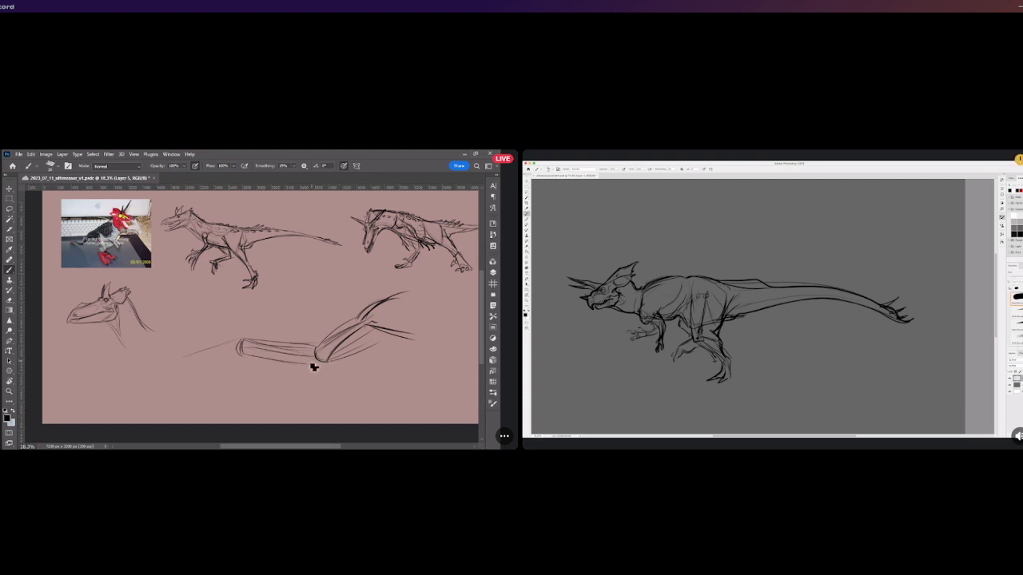
Try a deeper curve along the underside of the forearm.
mouse_move(253, 344)
mouse_down()
mouse_move(246, 360)
mouse_move(356, 363)
mouse_up()
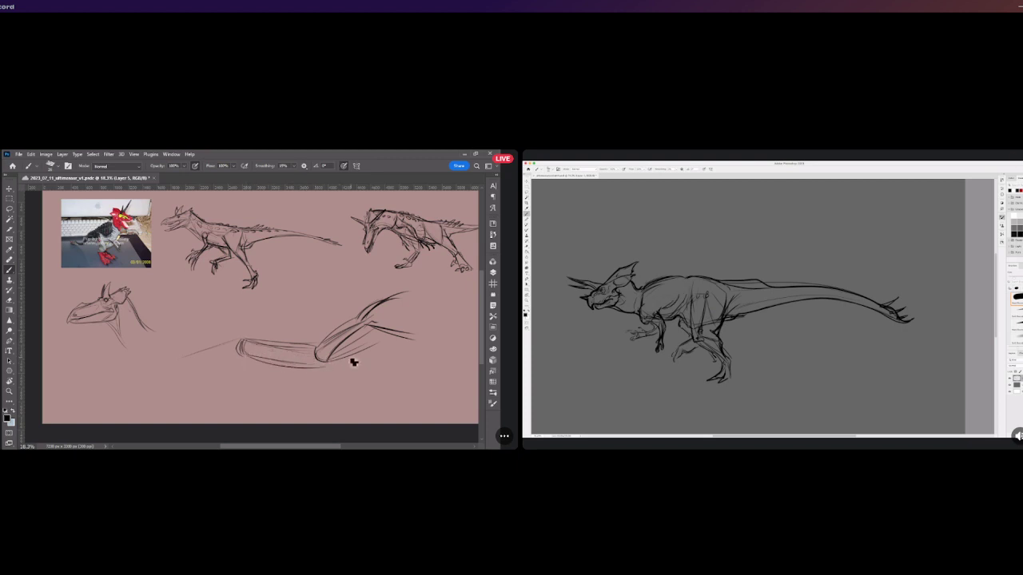
key(ctrl+z)
mouse_move(254, 353)
mouse_down()
mouse_move(326, 367)
mouse_move(264, 355)
mouse_move(319, 364)
mouse_up()
key(ctrl+z)
Draw the long muscle contours sweeping from the wrist over the forearm up to the upper arm.
drag(247, 343, 328, 321)
key(ctrl+z)
drag(247, 344, 355, 315)
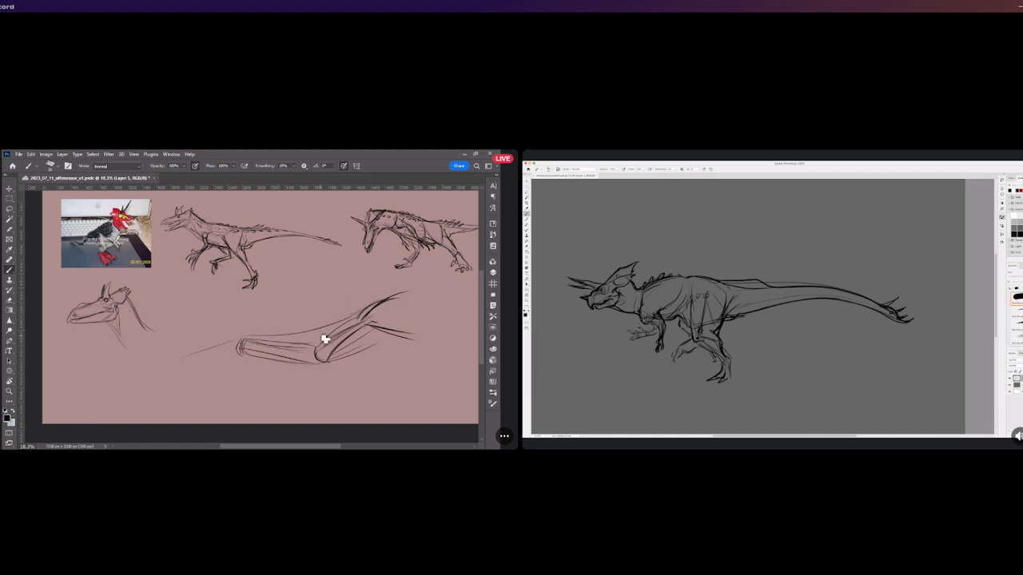
drag(254, 345, 324, 329)
key(ctrl+z)
drag(255, 343, 321, 330)
key(ctrl+z)
drag(254, 344, 331, 330)
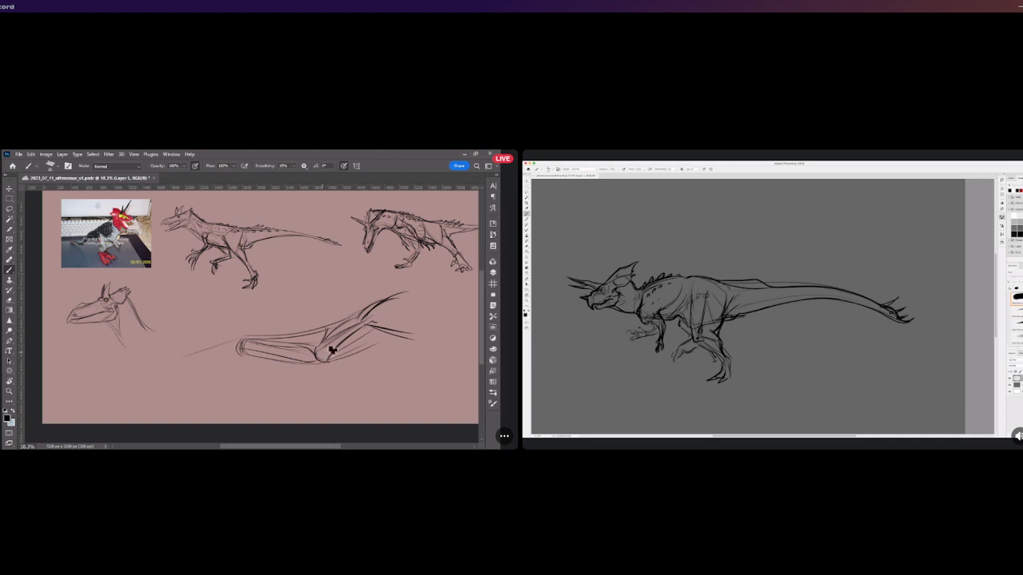
Define the elbow and reinforce the upper arm's contours.
drag(319, 350, 352, 334)
drag(325, 347, 367, 315)
drag(342, 364, 403, 337)
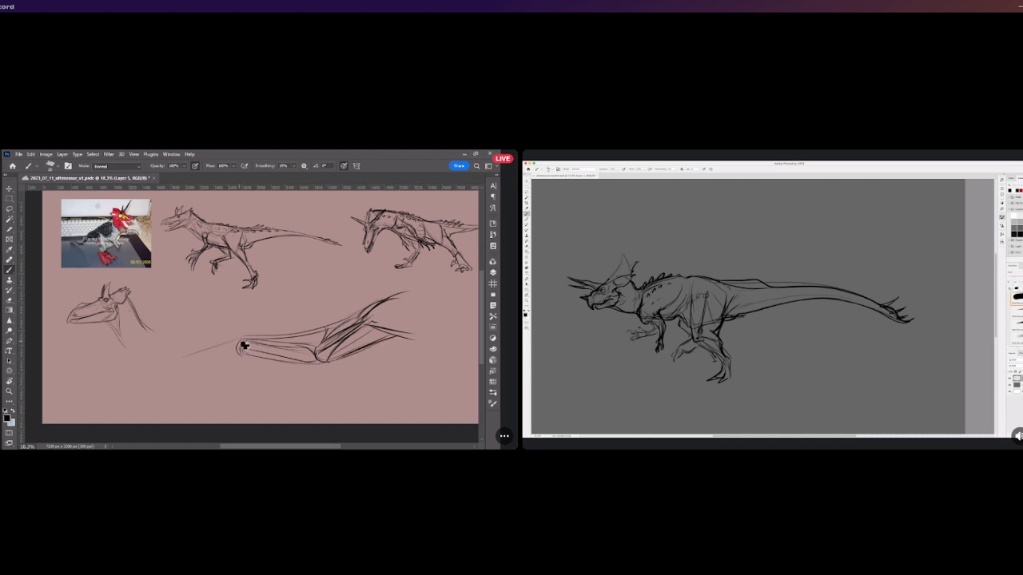
Add the wrist joint and draw a long segmented finger ending in a hooked claw, with knuckle details.
drag(240, 347, 213, 354)
drag(238, 342, 242, 360)
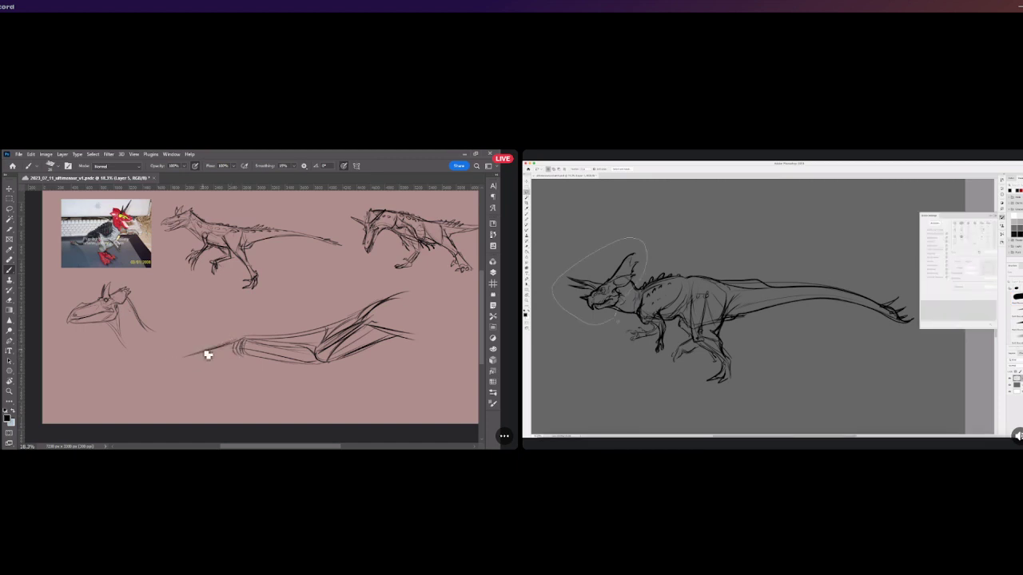
mouse_move(227, 347)
mouse_down()
mouse_move(165, 363)
mouse_move(145, 389)
mouse_up()
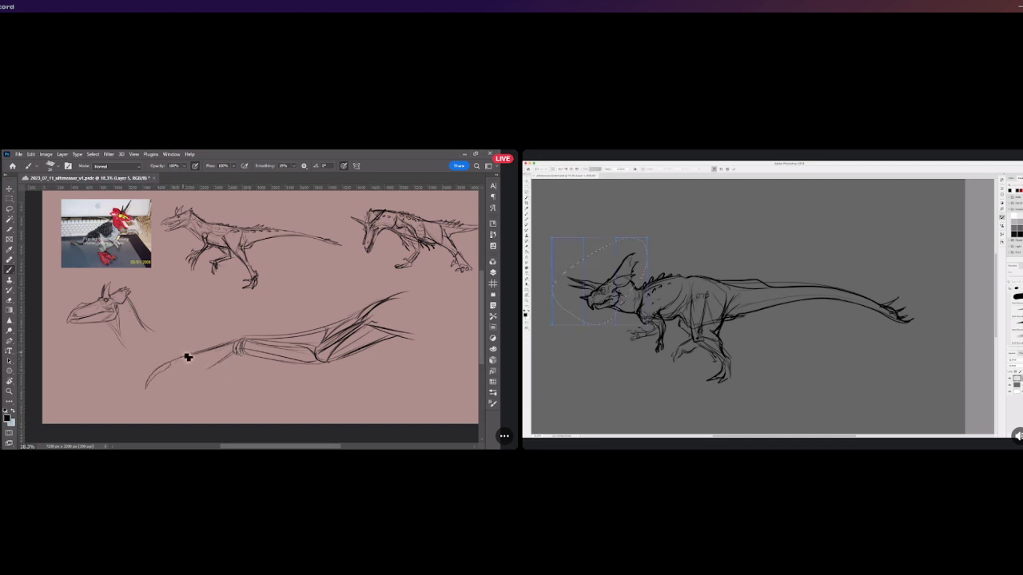
drag(192, 362, 206, 354)
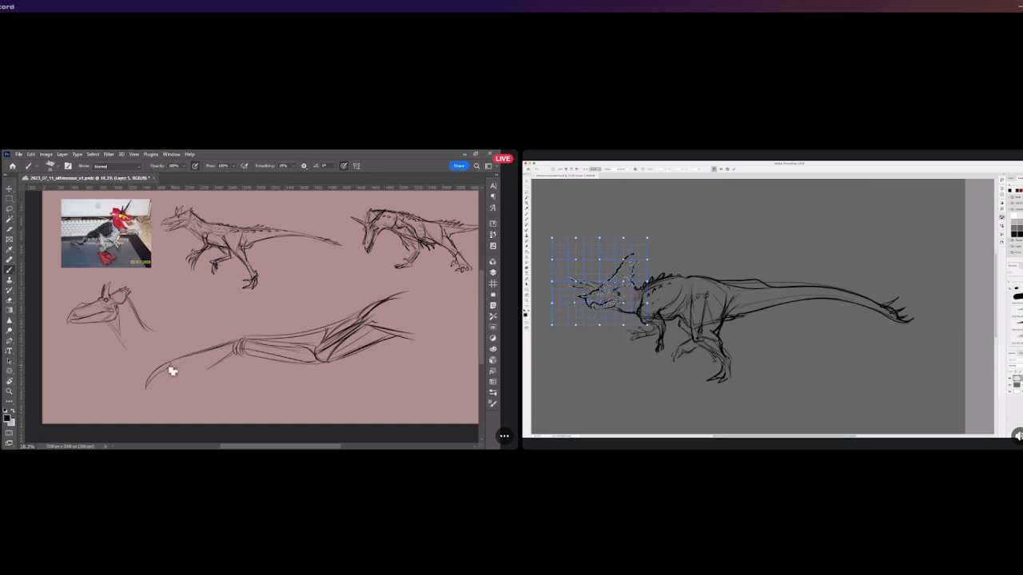
drag(158, 373, 147, 391)
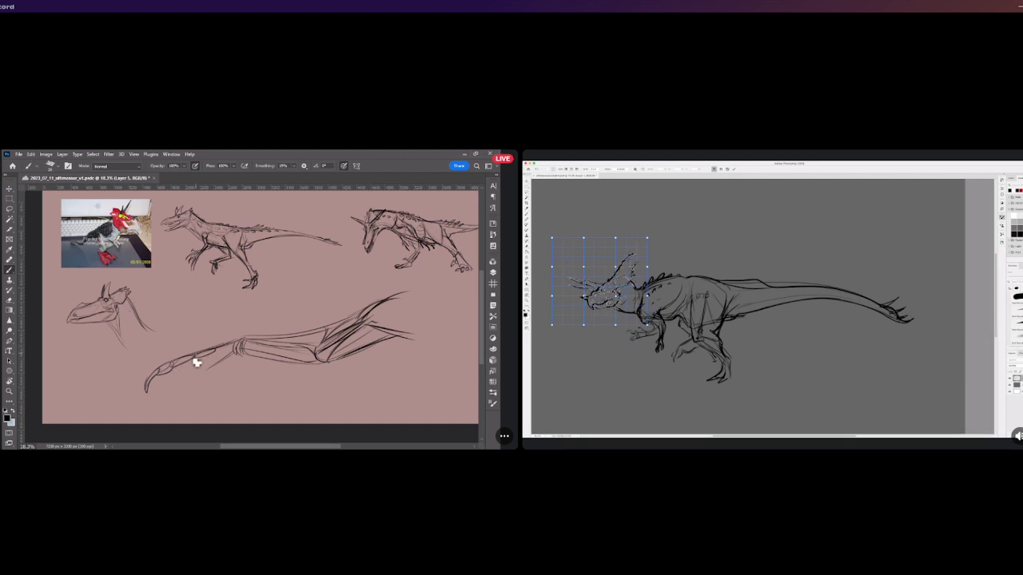
drag(177, 368, 201, 354)
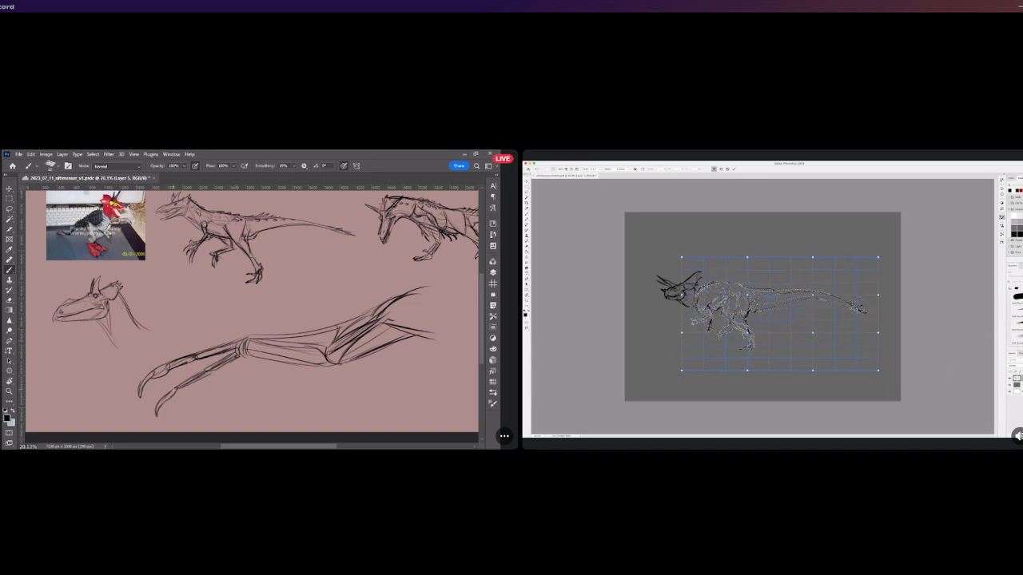
Refine the claw of the second, lower finger and strengthen the lines around the wrist.
drag(166, 401, 155, 420)
key(ctrl+z)
mouse_move(151, 375)
mouse_down()
mouse_move(135, 407)
mouse_move(156, 418)
mouse_up()
key(ctrl+z)
key(ctrl+z)
key(ctrl+z)
mouse_move(247, 341)
mouse_down()
mouse_move(238, 350)
mouse_move(251, 340)
mouse_up()
key(Return)
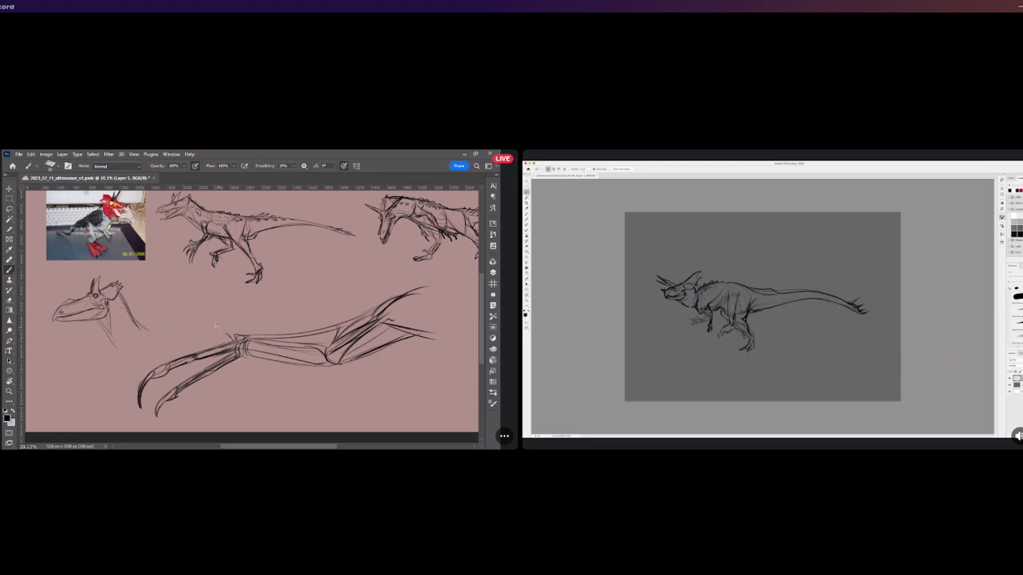
Draw a third digit rising from above the wrist and ending in a long curved claw.
drag(224, 327, 243, 340)
mouse_move(187, 307)
mouse_down()
mouse_move(216, 319)
mouse_move(166, 331)
mouse_move(206, 316)
mouse_up()
key(ctrl+z)
key(ctrl+z)
key(ctrl+z)
key(ctrl+z)
key(ctrl+z)
key(ctrl+z)
key(ctrl+z)
key(ctrl+z)
key(ctrl+z)
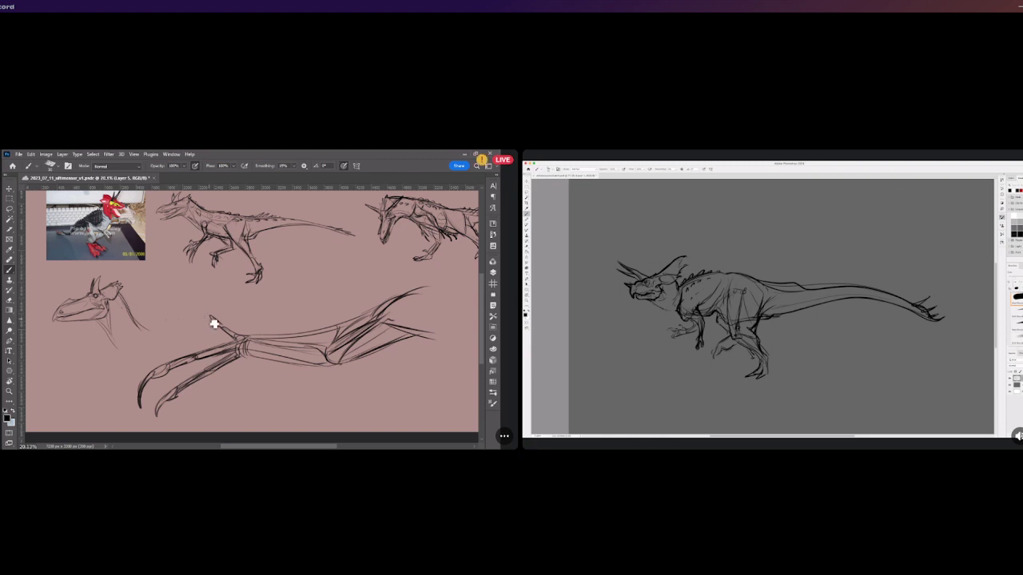
key(ctrl+z)
drag(165, 316, 206, 314)
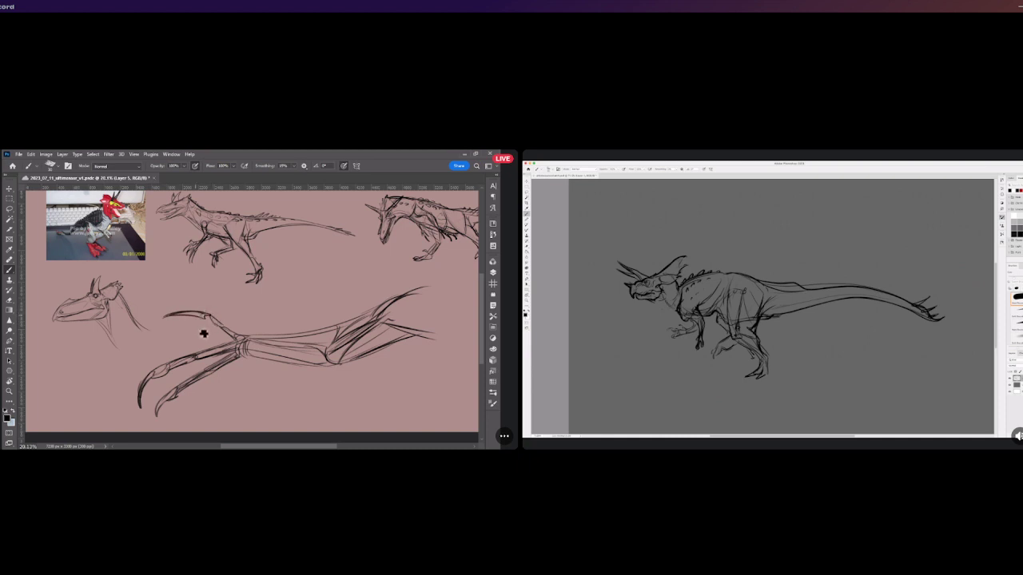
Scale down the clawed arm sketch and place it beside the head study, below the first creature.
scroll(253, 340, down, 3)
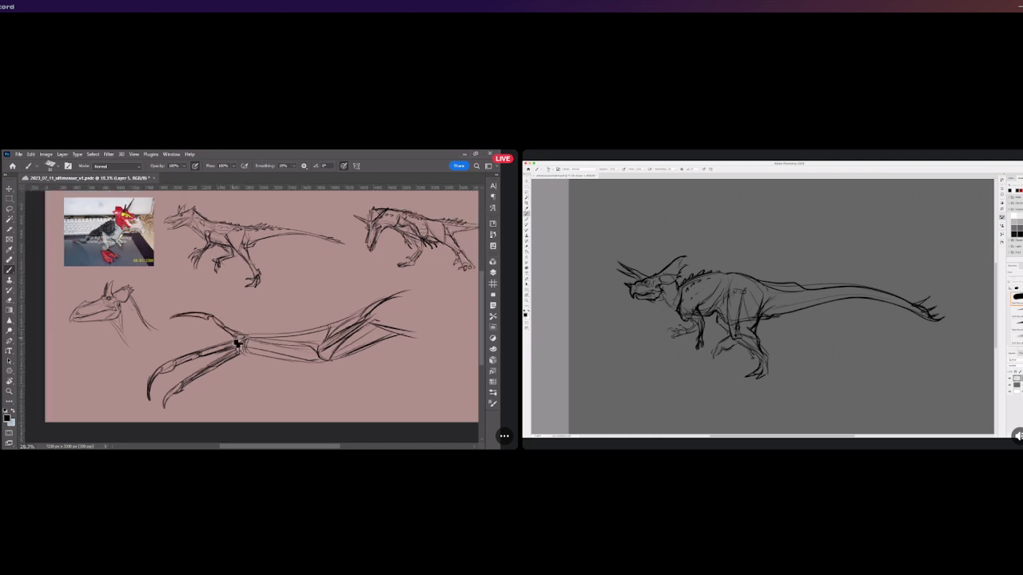
scroll(319, 342, up, 1)
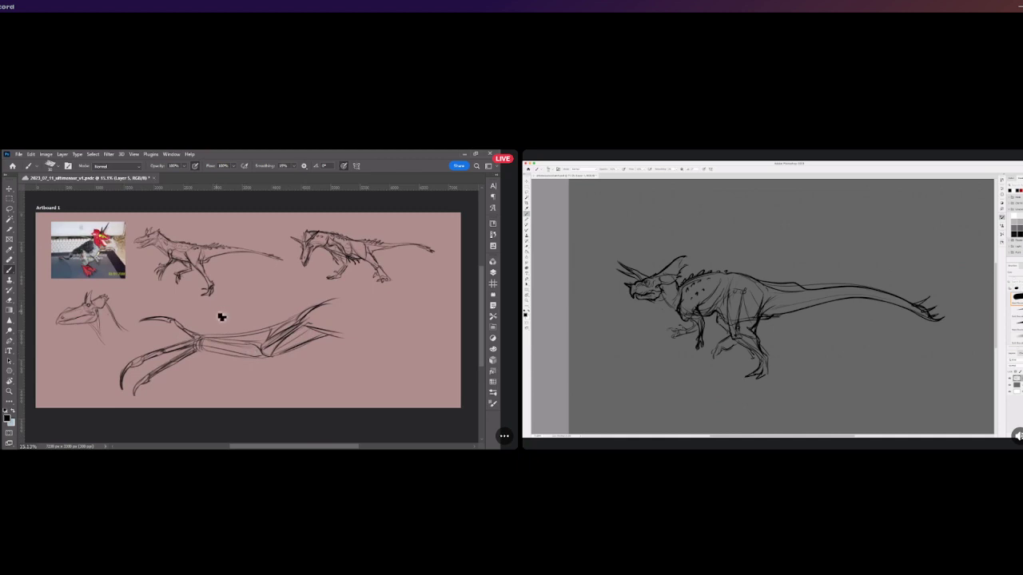
scroll(227, 322, down, 1)
click(8, 190)
scroll(261, 334, up, 3)
mouse_move(311, 323)
mouse_down()
mouse_move(367, 313)
mouse_move(321, 319)
mouse_up()
mouse_move(370, 279)
mouse_down()
mouse_move(378, 307)
mouse_move(372, 287)
mouse_up()
drag(360, 408, 274, 362)
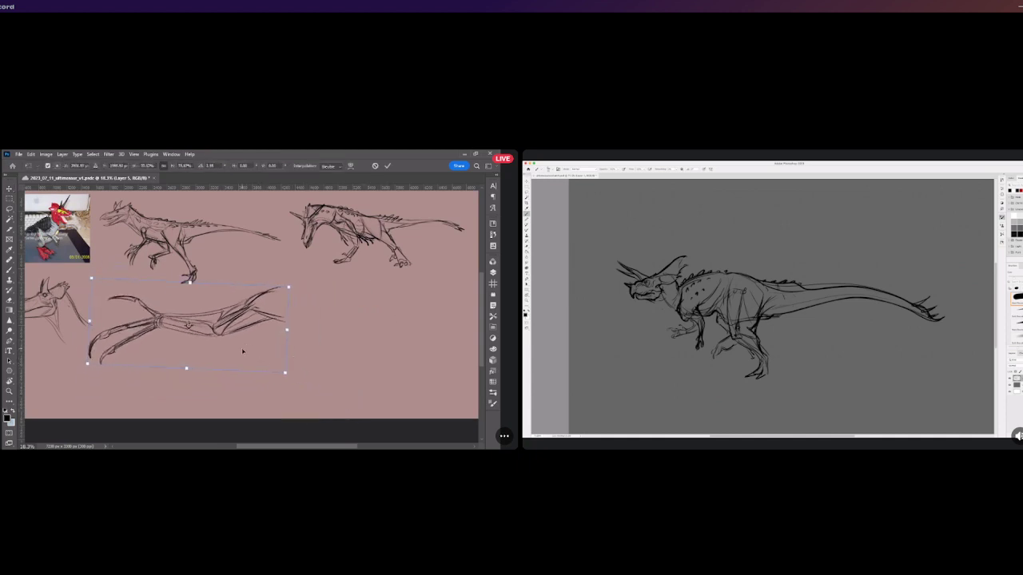
click(387, 167)
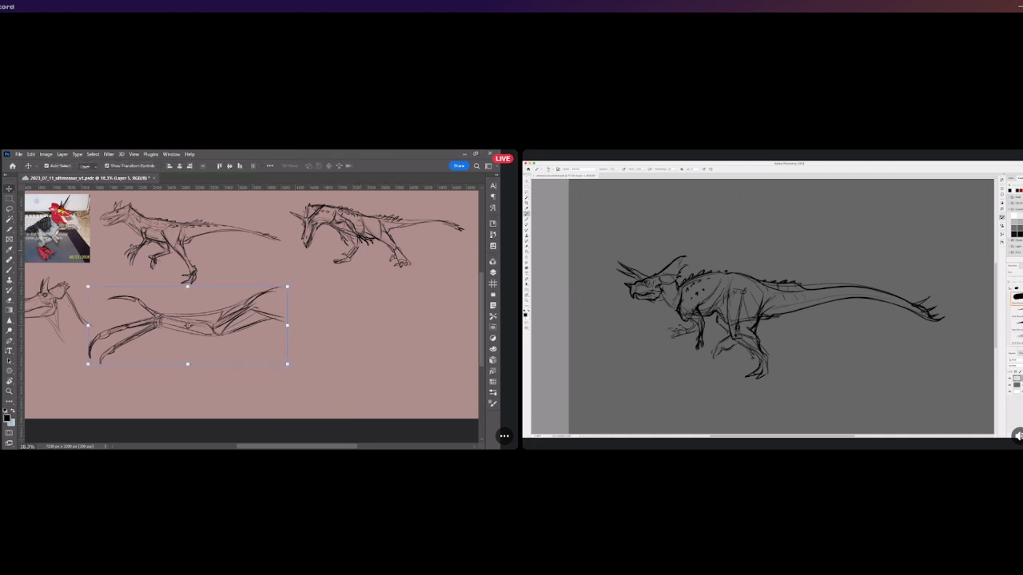
Draw a fan of long spines hanging from the underside of the forearm and elbow with the Brush tool.
scroll(203, 352, up, 1)
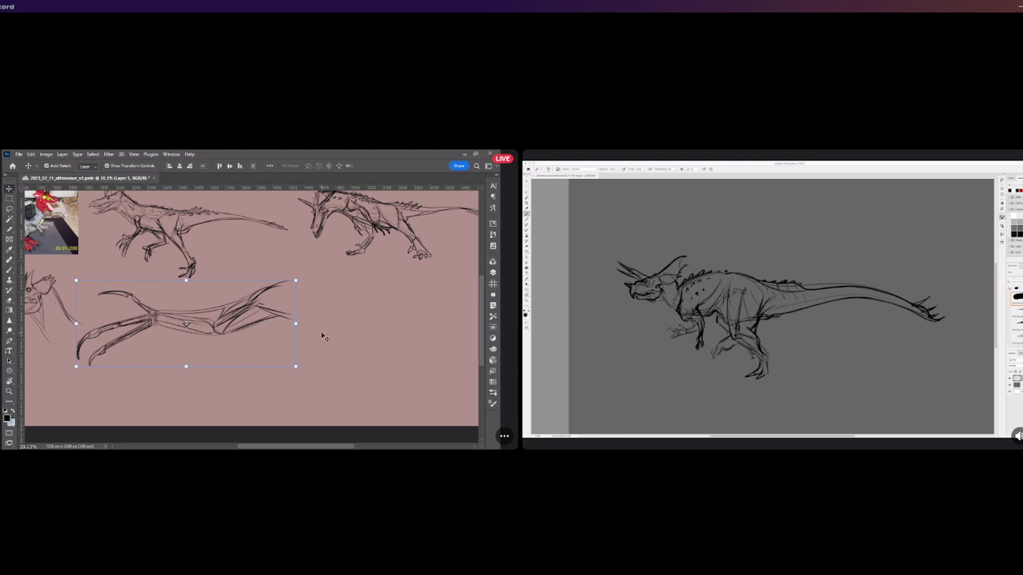
key(b)
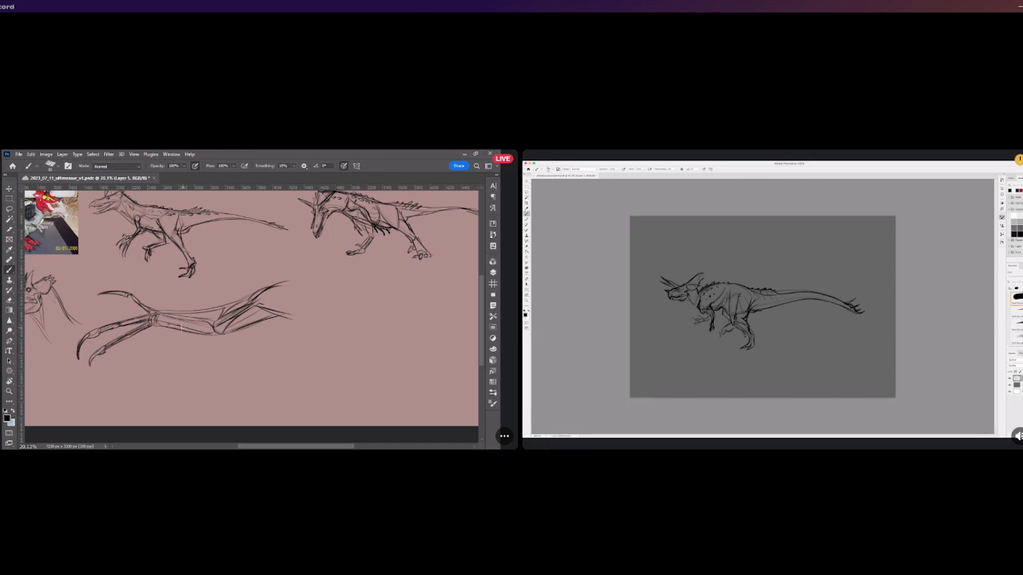
mouse_move(177, 336)
mouse_down()
mouse_move(187, 379)
mouse_move(205, 385)
mouse_move(201, 365)
mouse_move(217, 381)
mouse_move(156, 352)
mouse_up()
drag(228, 341, 231, 370)
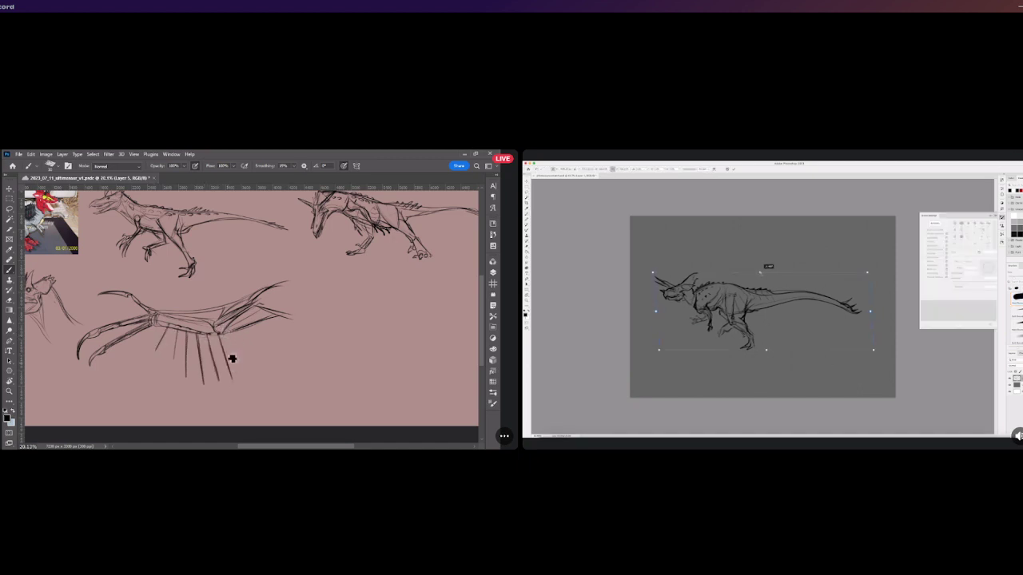
drag(238, 334, 254, 377)
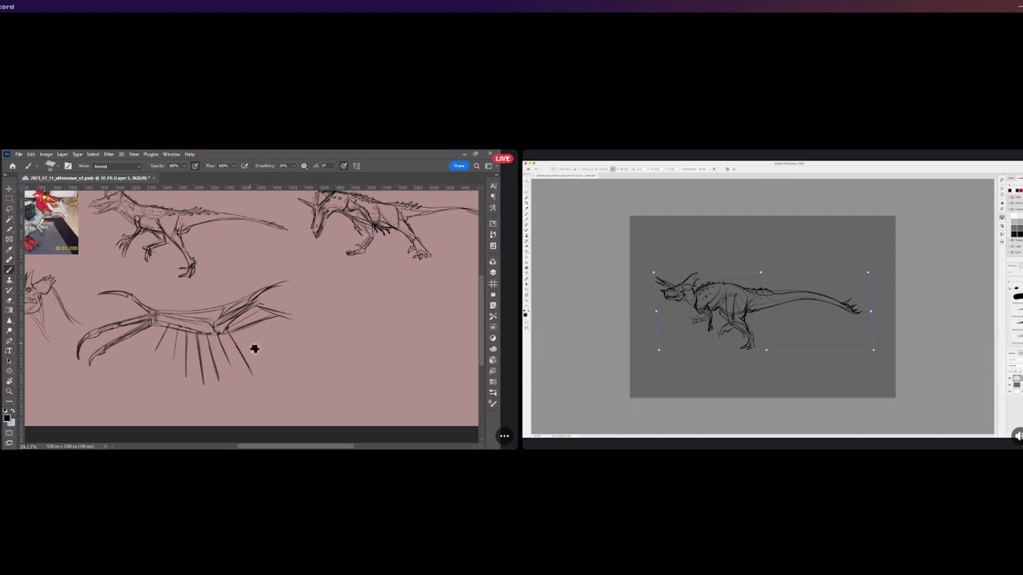
drag(228, 343, 240, 382)
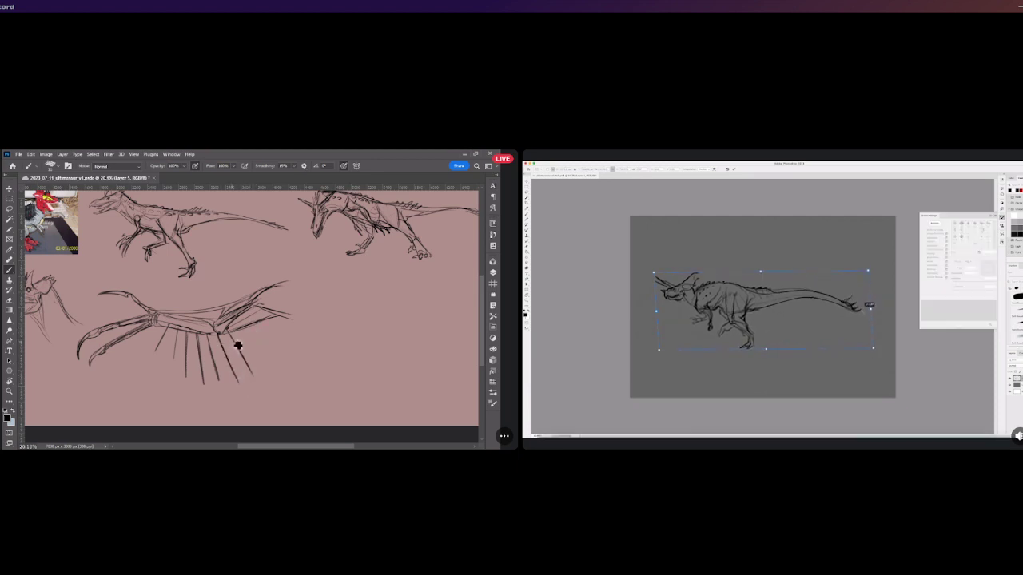
drag(240, 327, 260, 361)
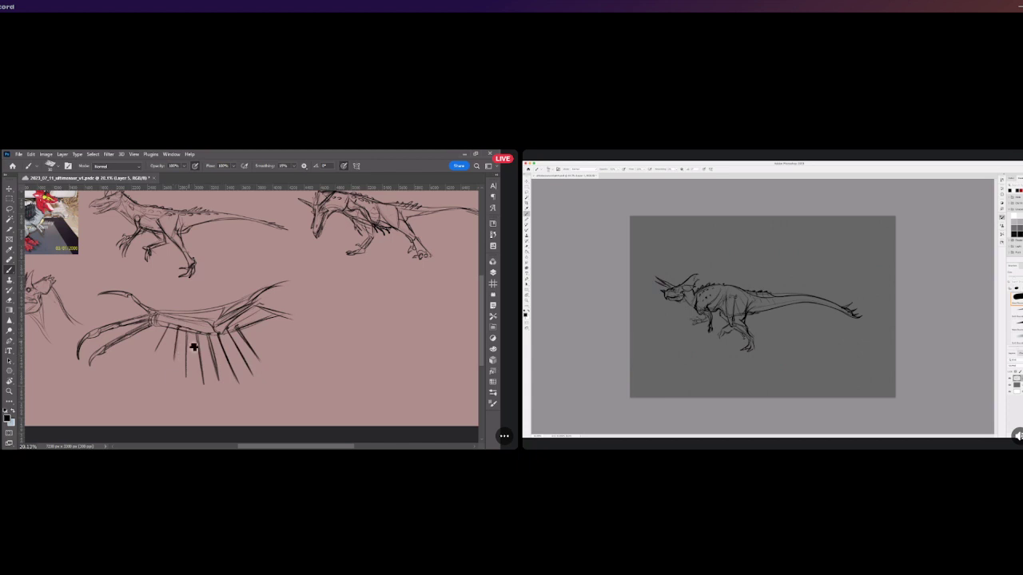
Review the whole artboard and save the document.
scroll(196, 344, down, 3)
scroll(206, 279, up, 1)
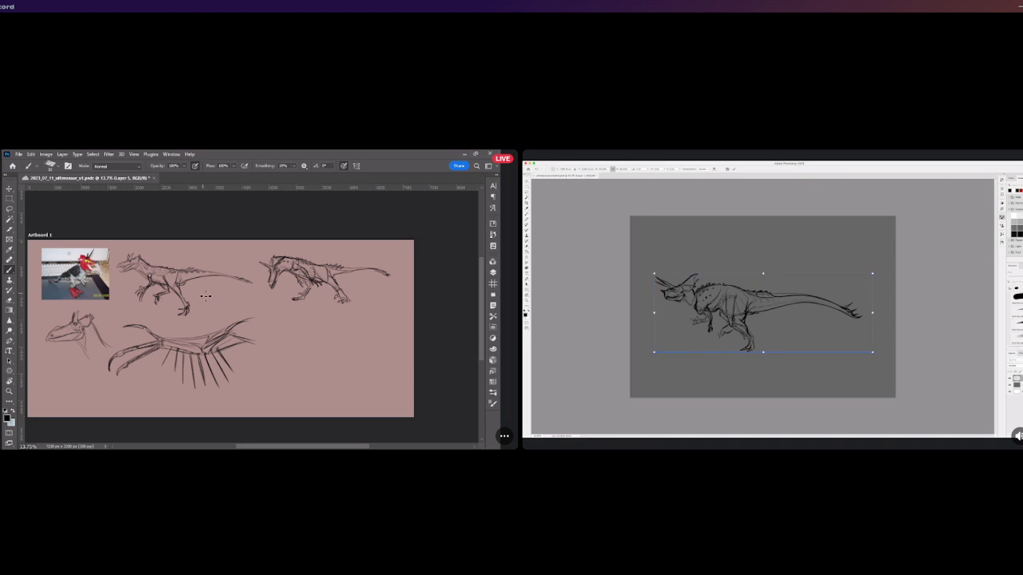
scroll(206, 297, up, 1)
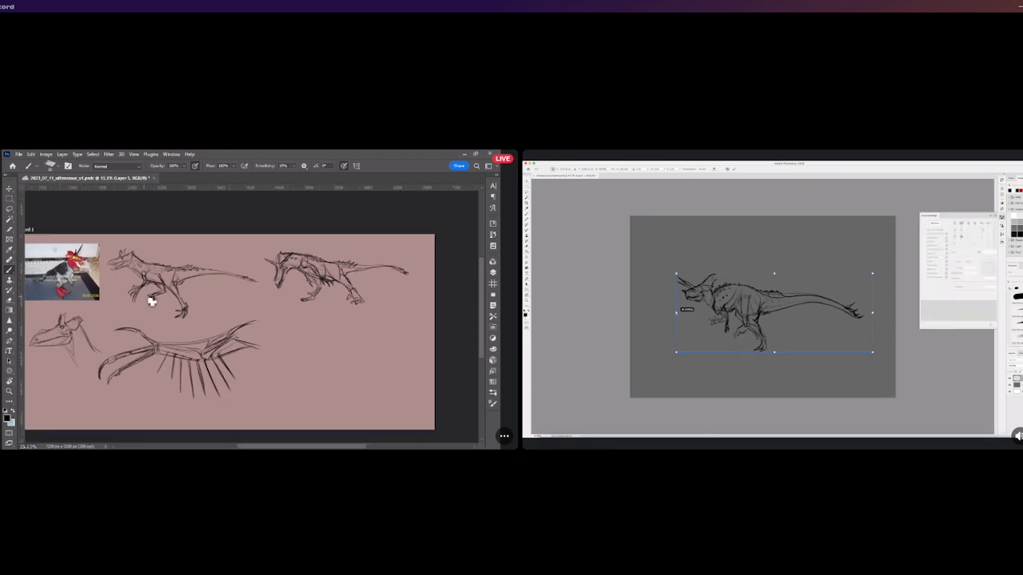
scroll(150, 301, up, 1)
scroll(150, 301, down, 1)
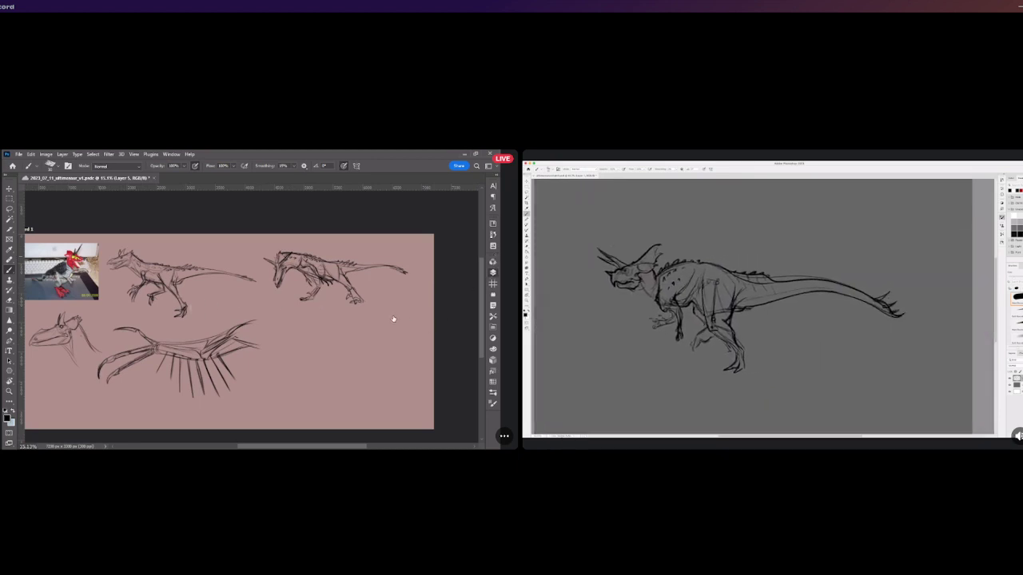
key(ctrl+s)
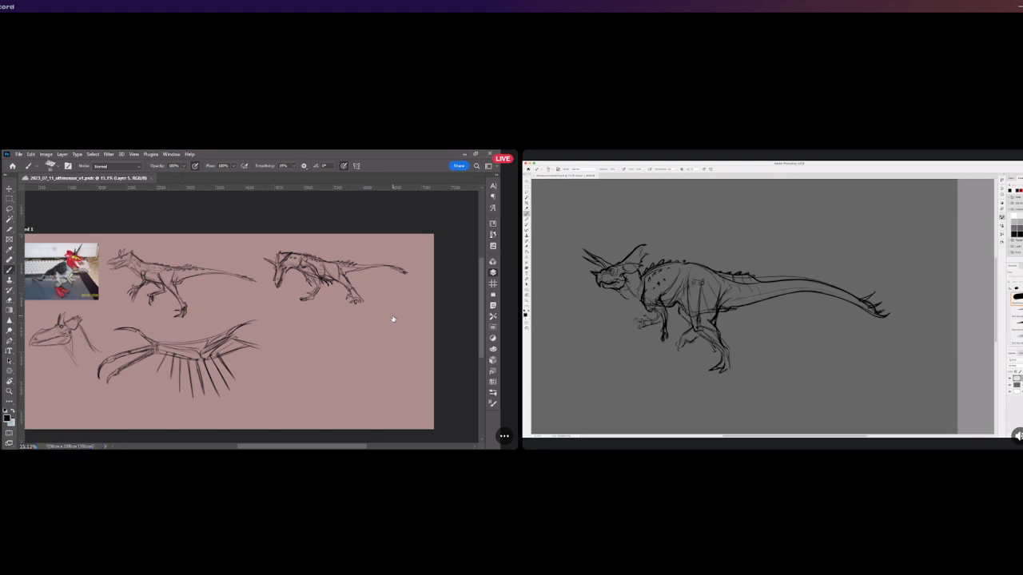
Hide the clawed arm sketch and add an empty layer for the next creature.
key(ctrl+z)
key(ctrl+shift+z)
key(ctrl+z)
key(ctrl+shift+z)
key(ctrl+z)
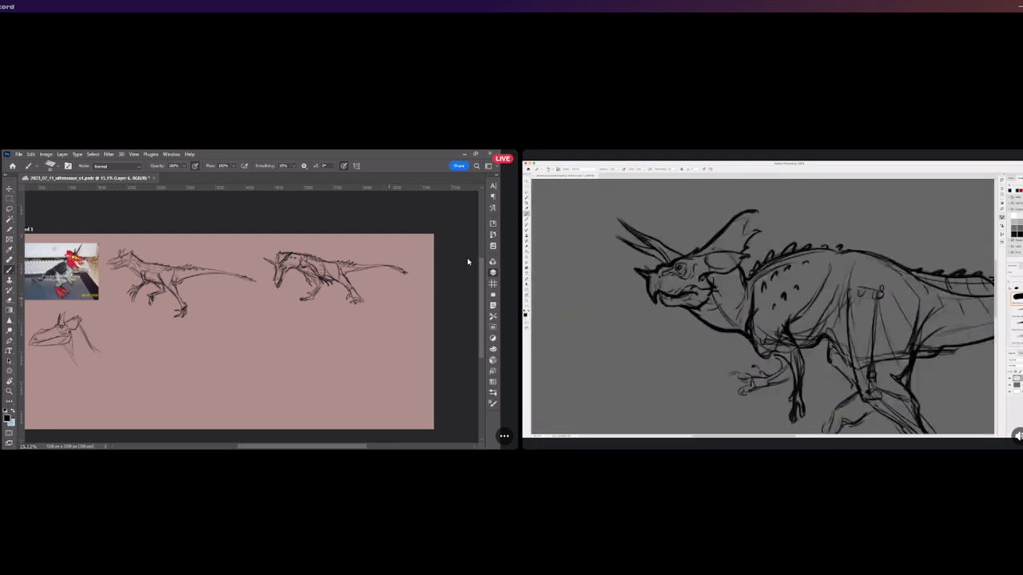
Rough in a new creature's body below the first two, with an arched back line and a curved belly line.
scroll(312, 317, up, 1)
drag(187, 326, 286, 327)
key(ctrl+z)
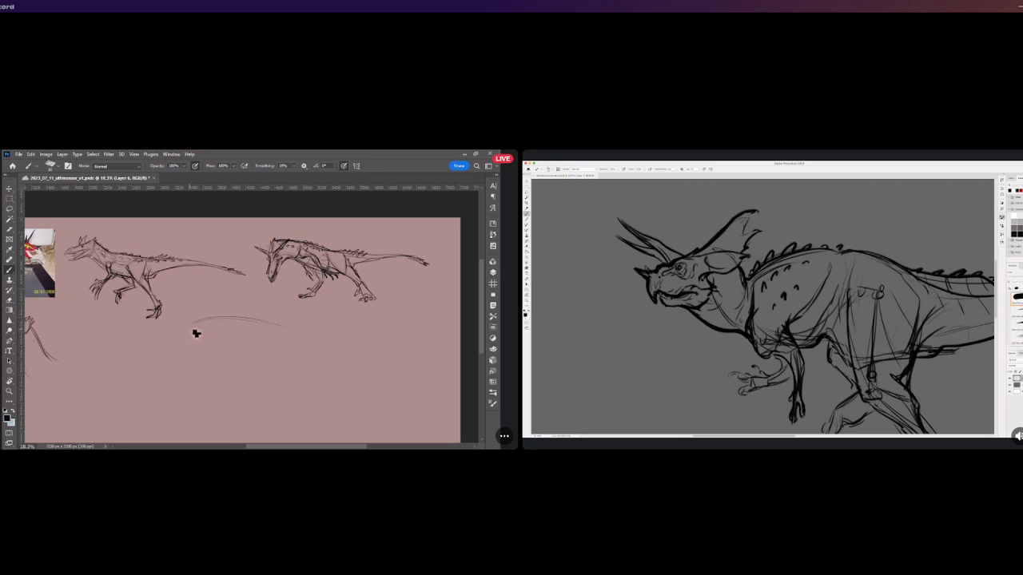
mouse_move(190, 320)
mouse_down()
mouse_move(157, 342)
mouse_move(262, 375)
mouse_up()
mouse_move(189, 364)
mouse_down()
mouse_move(228, 383)
mouse_move(289, 380)
mouse_up()
drag(192, 317, 312, 338)
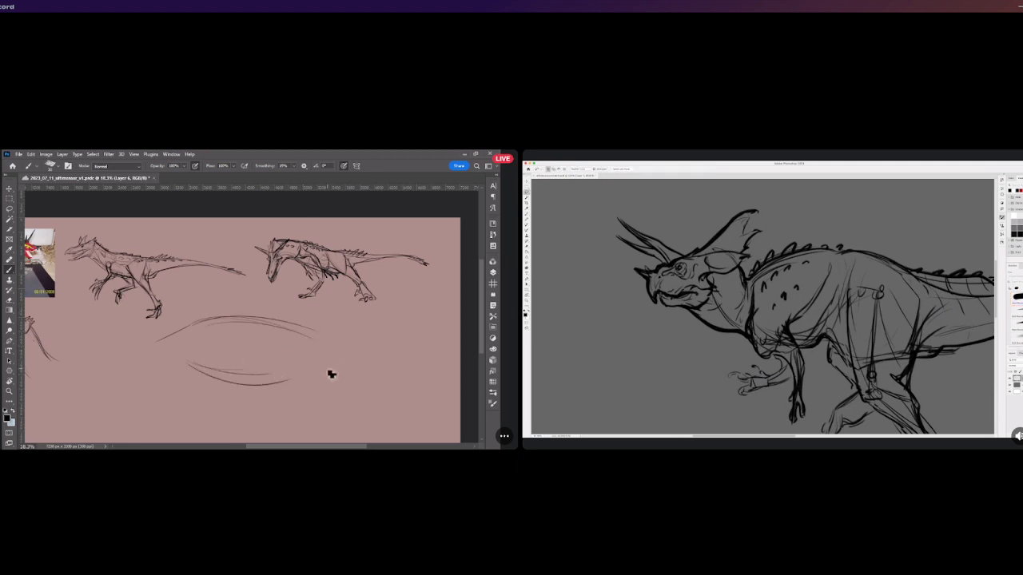
scroll(288, 318, down, 2)
scroll(324, 403, up, 1)
key(ctrl+z)
key(ctrl+z)
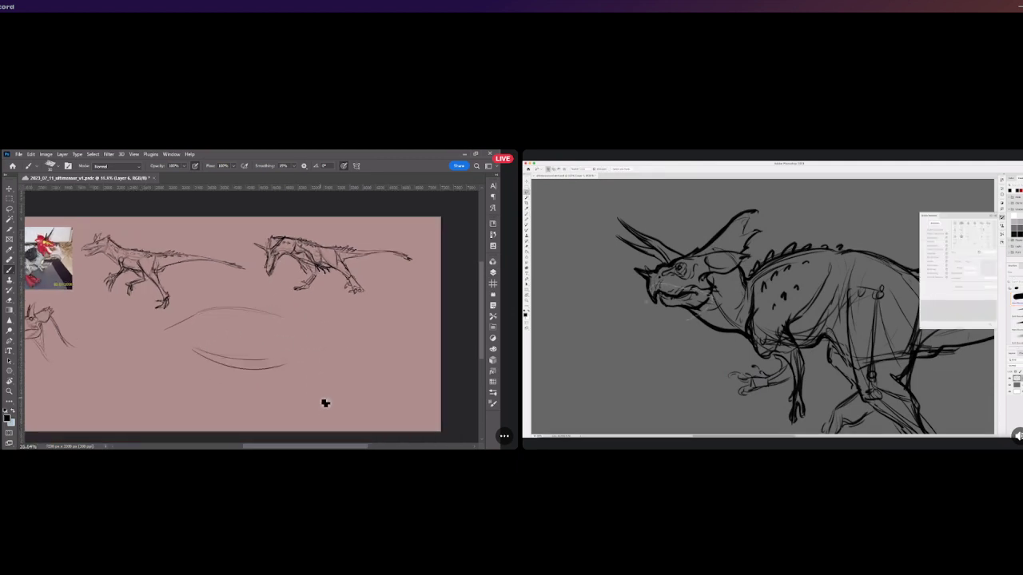
Close the torso with chest and rump contours, thicken the belly curve, and extend the neck line downward.
mouse_move(196, 314)
mouse_down()
mouse_move(195, 351)
mouse_move(191, 332)
mouse_move(157, 336)
mouse_move(199, 311)
mouse_up()
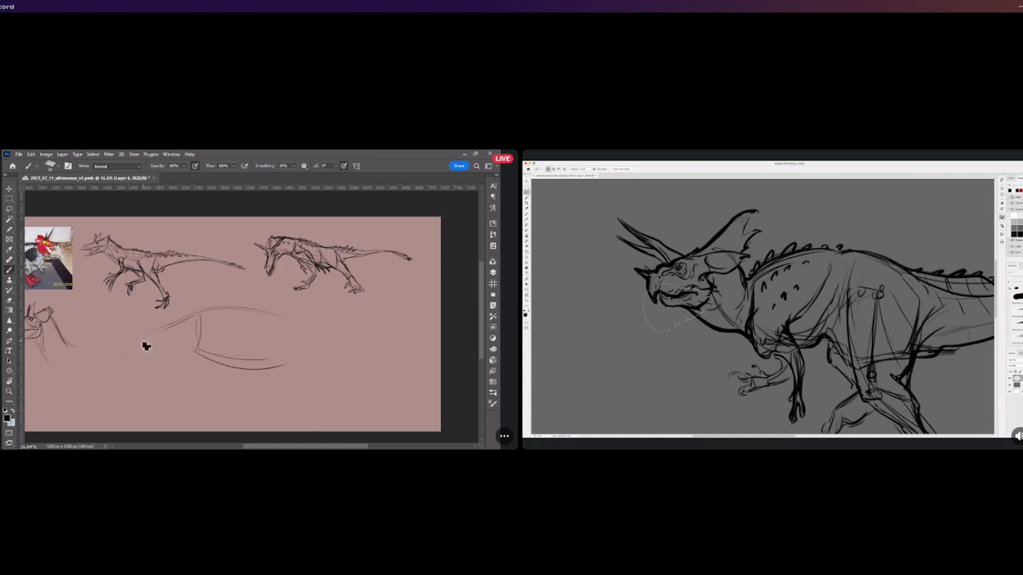
mouse_move(149, 330)
mouse_down()
mouse_move(116, 382)
mouse_move(199, 355)
mouse_move(137, 373)
mouse_move(144, 360)
mouse_move(134, 376)
mouse_move(185, 367)
mouse_move(134, 366)
mouse_move(209, 359)
mouse_move(258, 310)
mouse_move(154, 346)
mouse_move(171, 323)
mouse_move(251, 309)
mouse_up()
key(ctrl+z)
drag(191, 361, 287, 366)
key(ctrl+z)
drag(201, 363, 279, 366)
drag(284, 326, 280, 366)
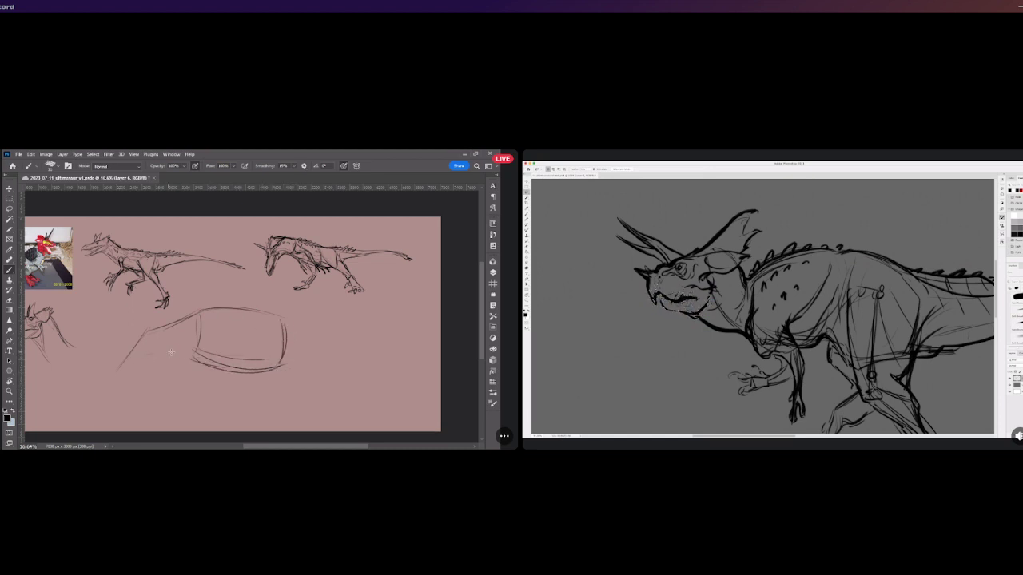
Rework the new creature's neck contours and block in its lowered, wedge-shaped head.
key(ctrl+z)
drag(150, 351, 201, 326)
key(ctrl+z)
drag(149, 347, 200, 339)
drag(116, 367, 148, 339)
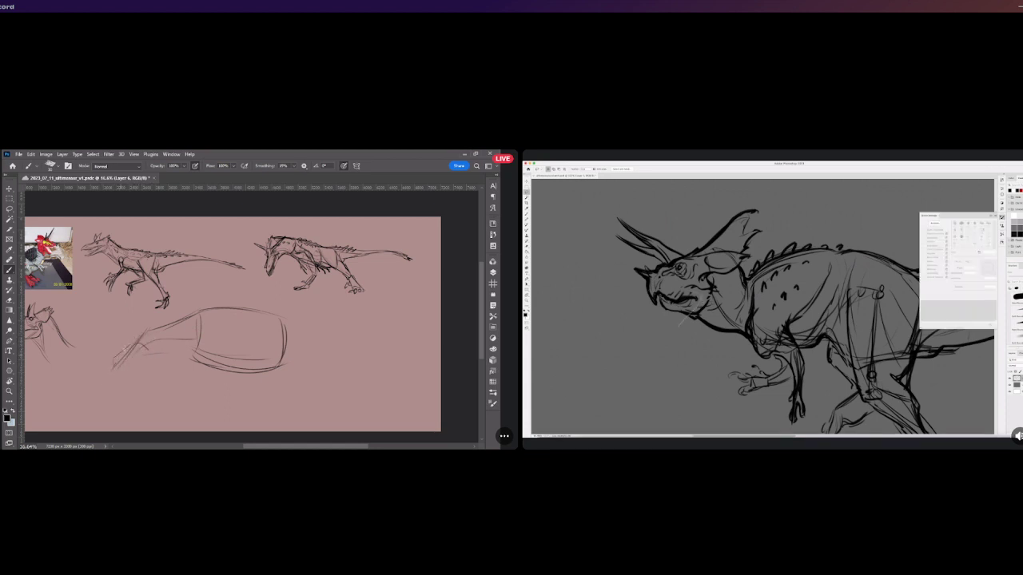
mouse_move(137, 339)
mouse_down()
mouse_move(101, 393)
mouse_move(120, 368)
mouse_move(92, 392)
mouse_move(94, 404)
mouse_move(94, 386)
mouse_move(101, 414)
mouse_move(148, 356)
mouse_move(118, 401)
mouse_move(164, 360)
mouse_up()
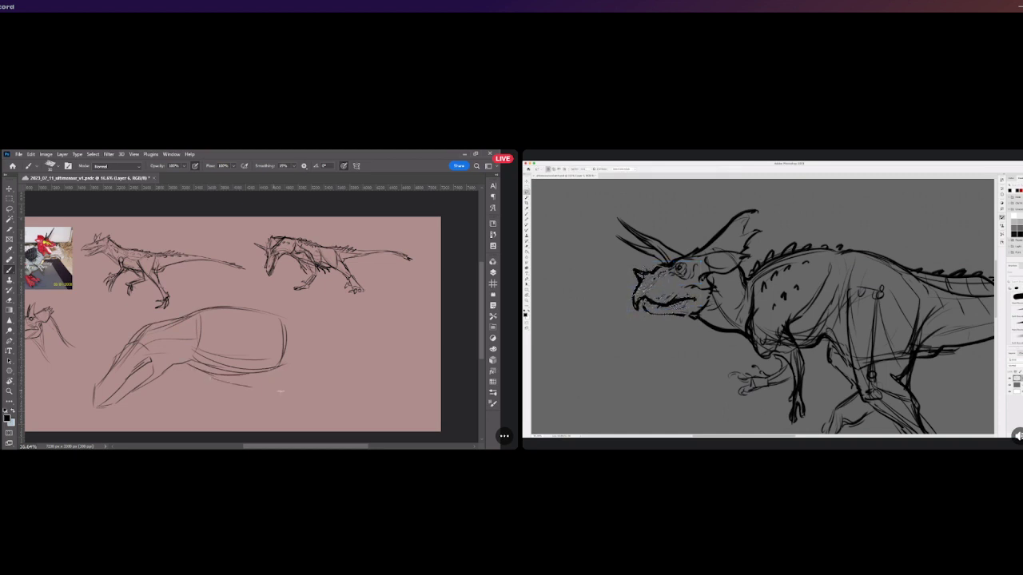
Sketch a deeper belly line and rump curve, a shoulder circle, and a longer back line.
drag(210, 374, 311, 363)
key(ctrl+z)
drag(292, 324, 279, 384)
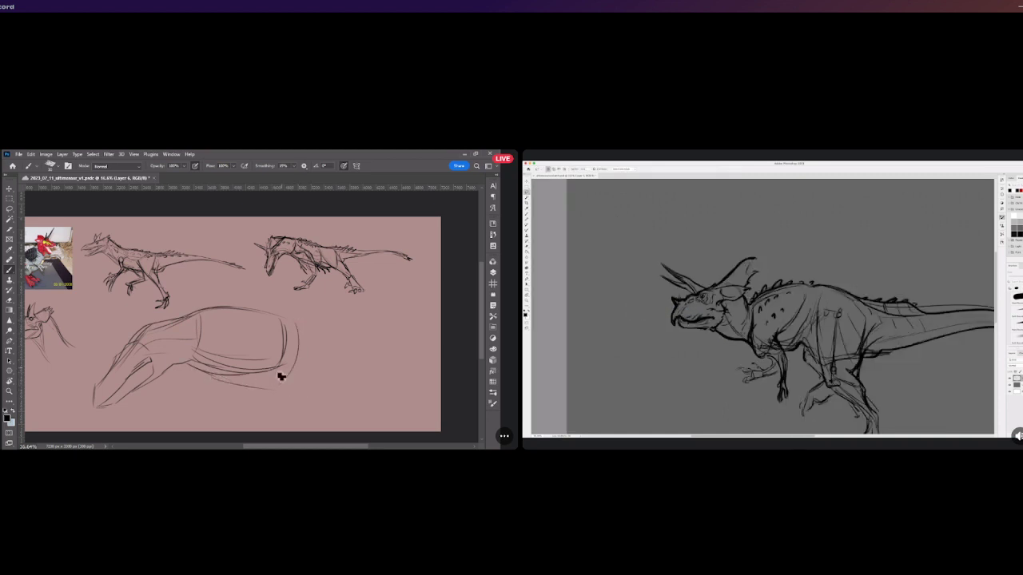
drag(209, 336, 207, 363)
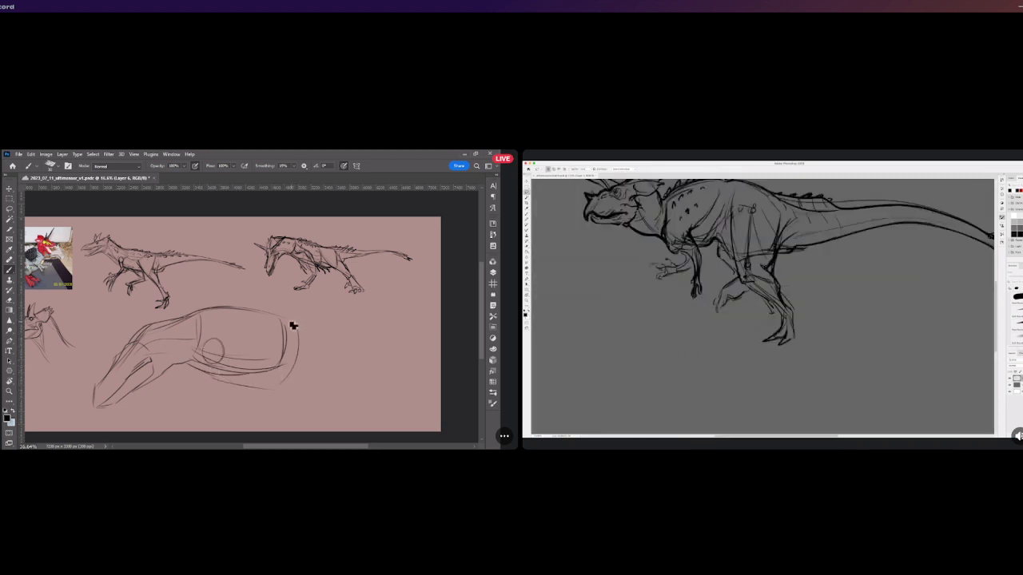
drag(202, 312, 294, 309)
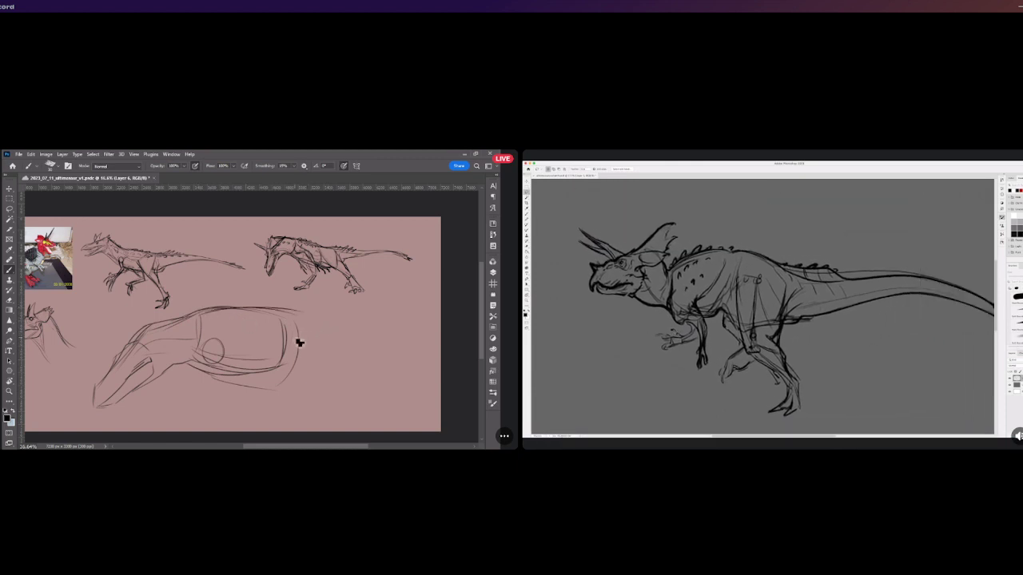
scroll(287, 297, down, 2)
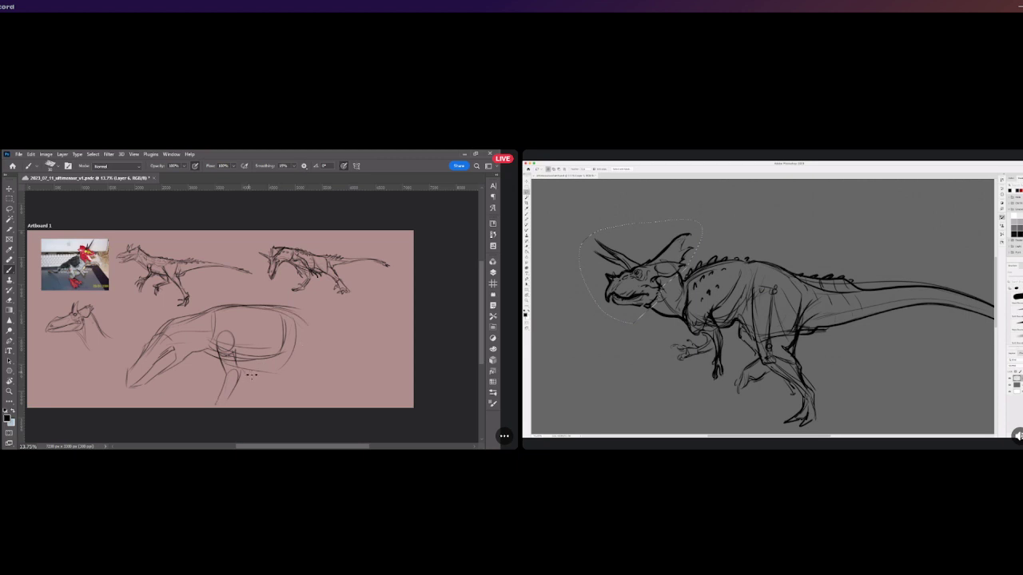
Reinforce the arched back and rough in the thigh and hind leg construction lines.
drag(211, 307, 309, 314)
mouse_move(247, 307)
mouse_down()
mouse_move(313, 306)
mouse_move(287, 360)
mouse_move(283, 313)
mouse_move(305, 371)
mouse_up()
mouse_move(318, 314)
mouse_down()
mouse_move(305, 372)
mouse_move(326, 367)
mouse_move(334, 382)
mouse_up()
drag(279, 327, 265, 402)
drag(335, 387, 317, 406)
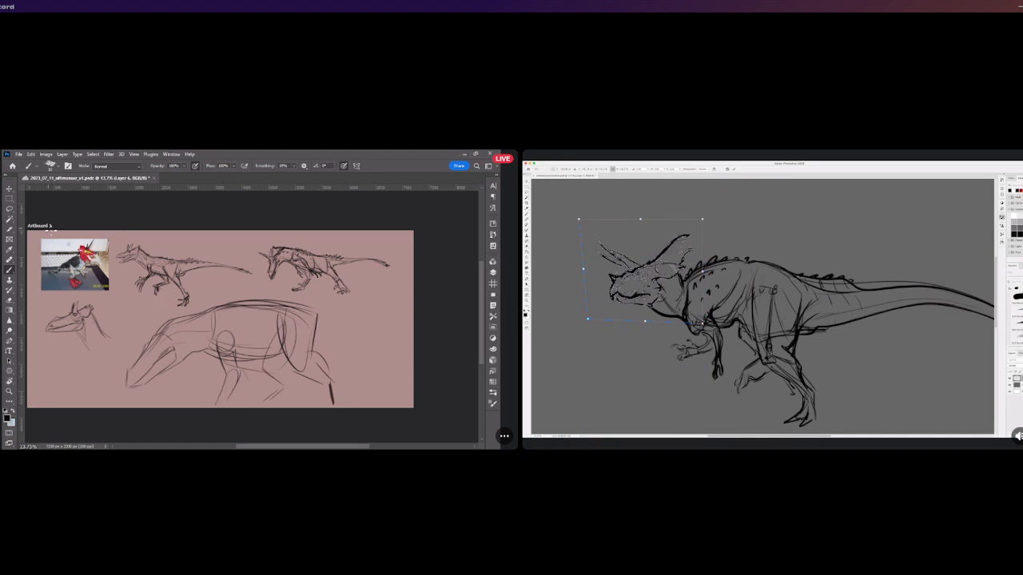
Scale the new creature sketch down to about three quarters of its size and return to the Brush tool.
key(v)
mouse_move(337, 299)
mouse_down()
mouse_move(288, 325)
mouse_move(246, 314)
mouse_move(288, 311)
mouse_move(250, 330)
mouse_up()
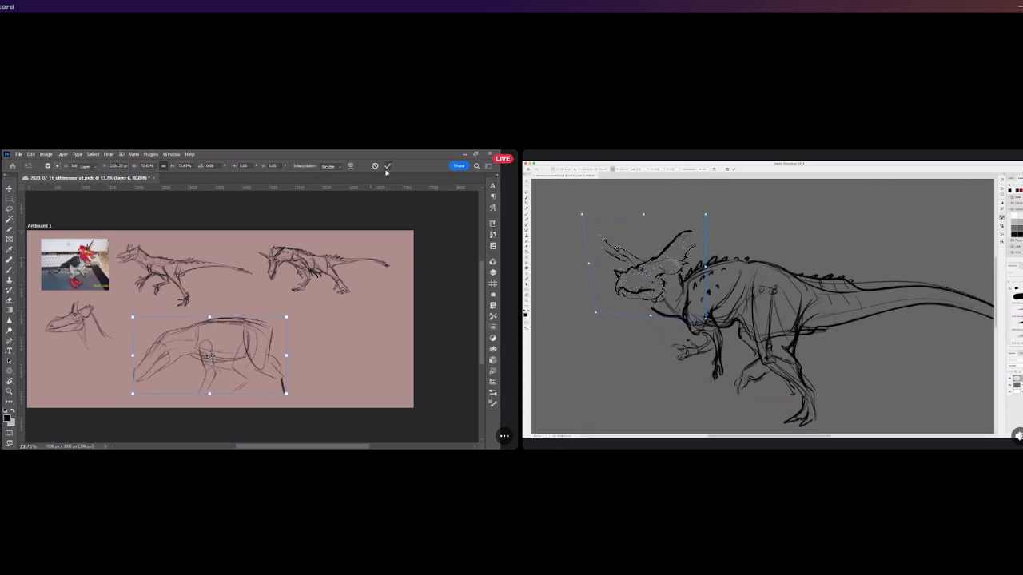
click(388, 169)
scroll(240, 330, up, 1)
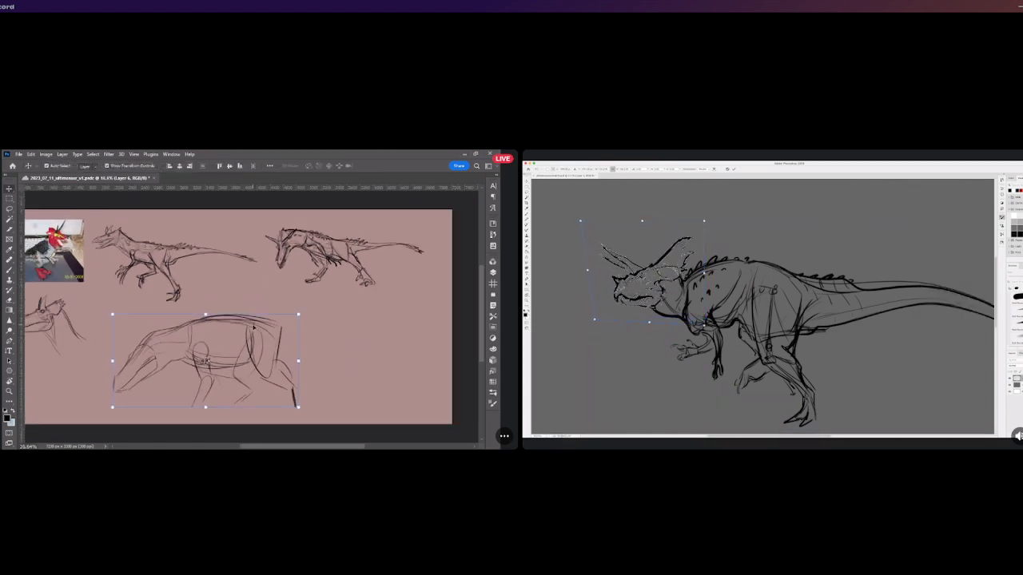
key(b)
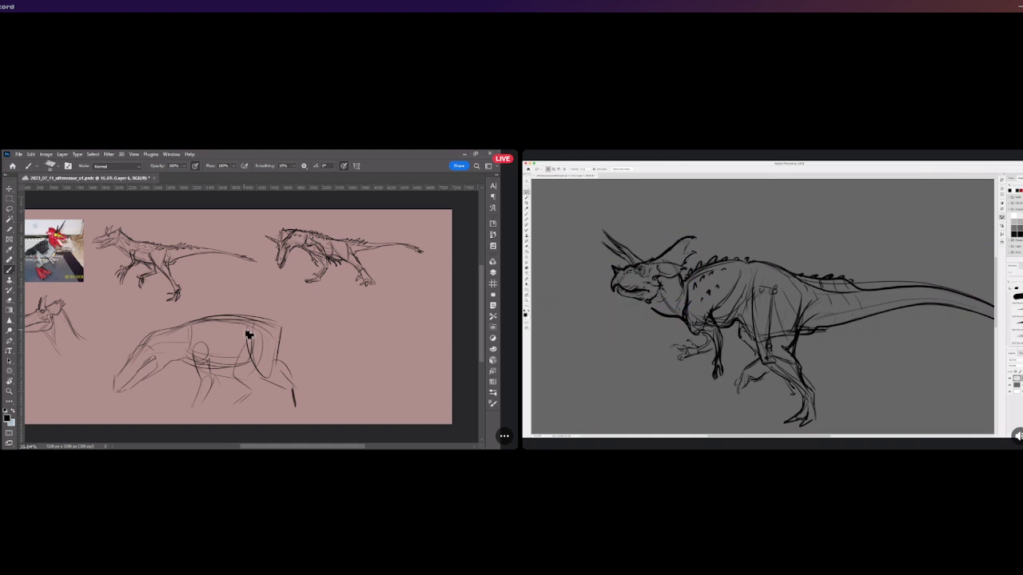
Strengthen the creature's upper contour from the head over the neck to the shoulder.
mouse_move(132, 352)
mouse_down()
mouse_move(154, 327)
mouse_move(184, 322)
mouse_up()
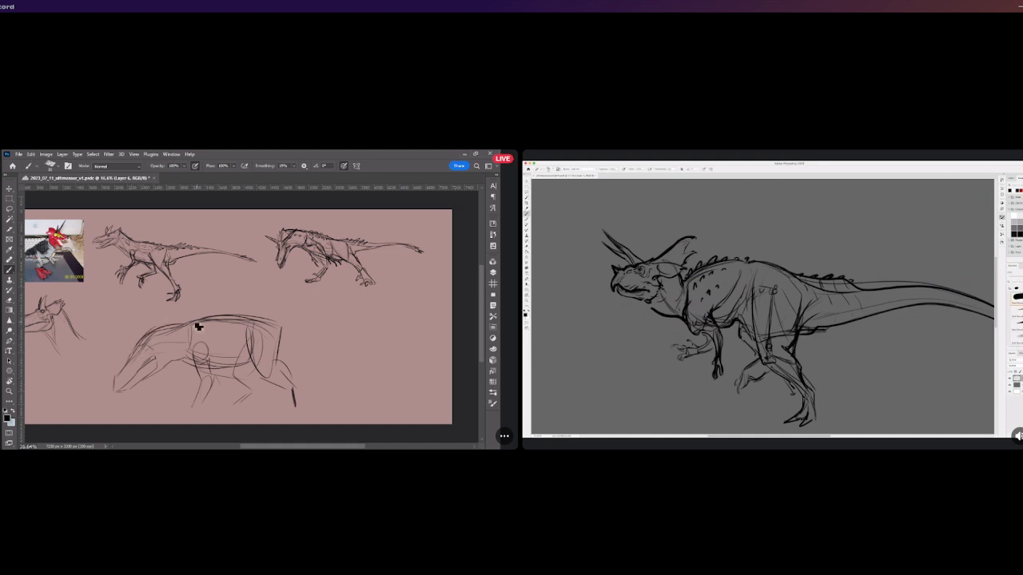
mouse_move(133, 350)
mouse_down()
mouse_move(155, 327)
mouse_move(200, 318)
mouse_up()
drag(199, 319, 206, 317)
key(ctrl+z)
key(ctrl+z)
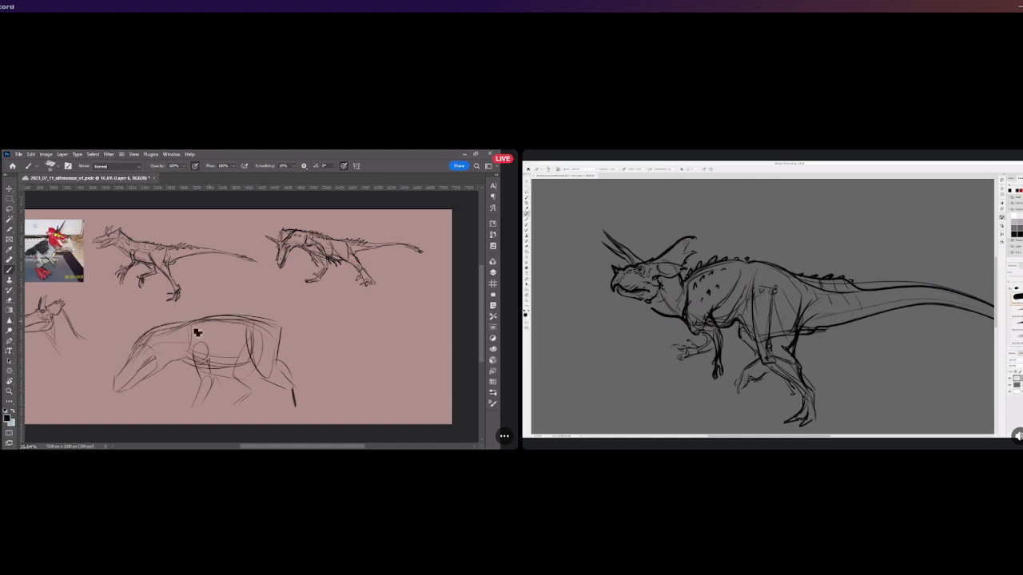
drag(139, 342, 192, 322)
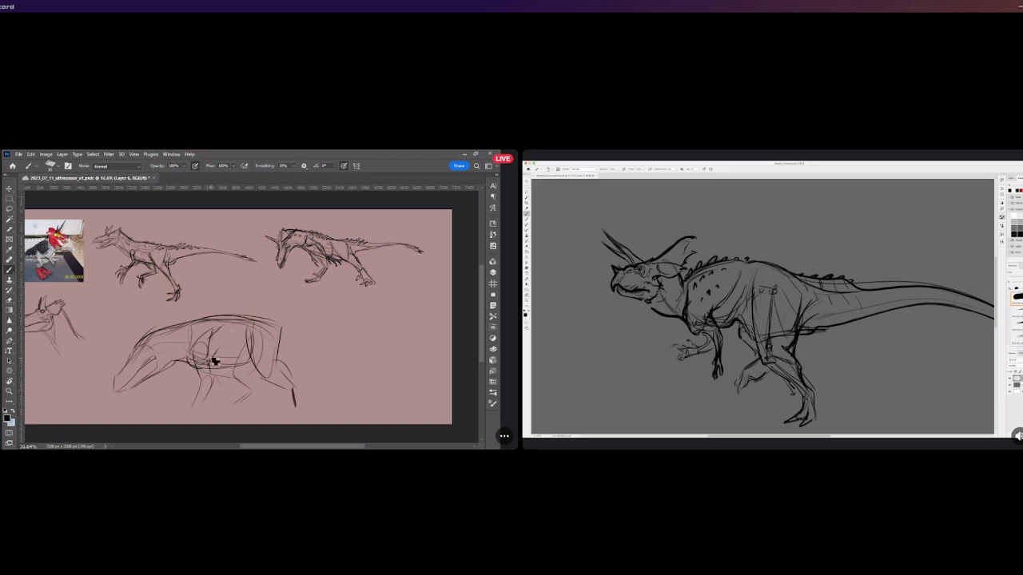
Build up the near front leg and sketch its broad foot, redoing unsatisfactory strokes.
drag(211, 381, 192, 406)
drag(211, 382, 188, 415)
key(ctrl+z)
key(ctrl+z)
key(ctrl+z)
key(ctrl+z)
drag(176, 417, 185, 417)
key(ctrl+z)
Define the lower hind leg, extend the far leg, and restate the belly line.
mouse_move(266, 378)
mouse_down()
mouse_move(302, 406)
mouse_move(287, 413)
mouse_move(301, 396)
mouse_move(301, 410)
mouse_move(295, 385)
mouse_move(306, 413)
mouse_up()
key(ctrl+z)
key(ctrl+z)
key(ctrl+z)
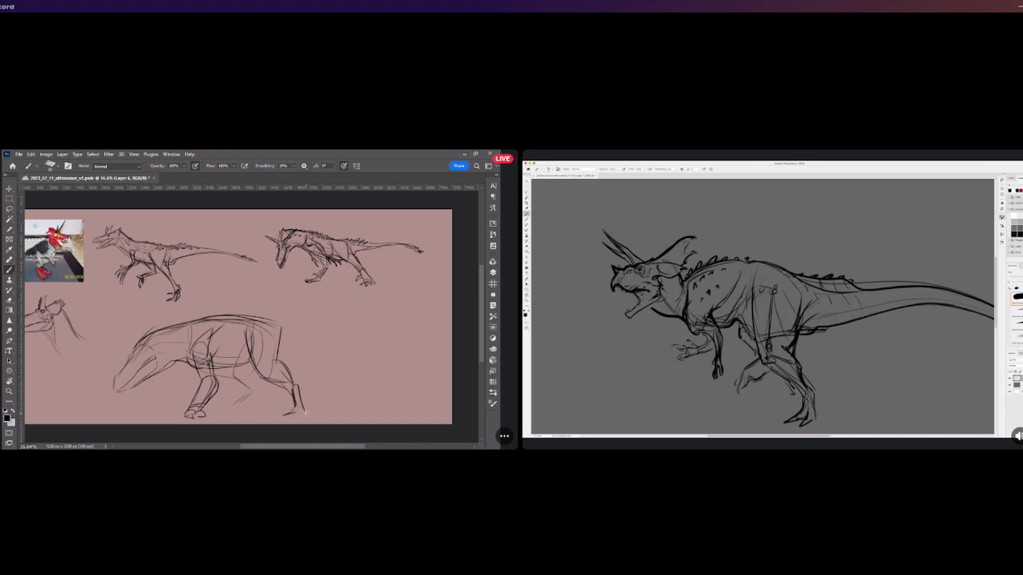
drag(227, 410, 222, 414)
drag(210, 373, 259, 377)
Try a long, nearly horizontal tail extending back from the rump.
drag(277, 325, 360, 349)
mouse_move(282, 326)
mouse_down()
mouse_move(283, 361)
mouse_move(388, 350)
mouse_move(336, 344)
mouse_move(393, 346)
mouse_up()
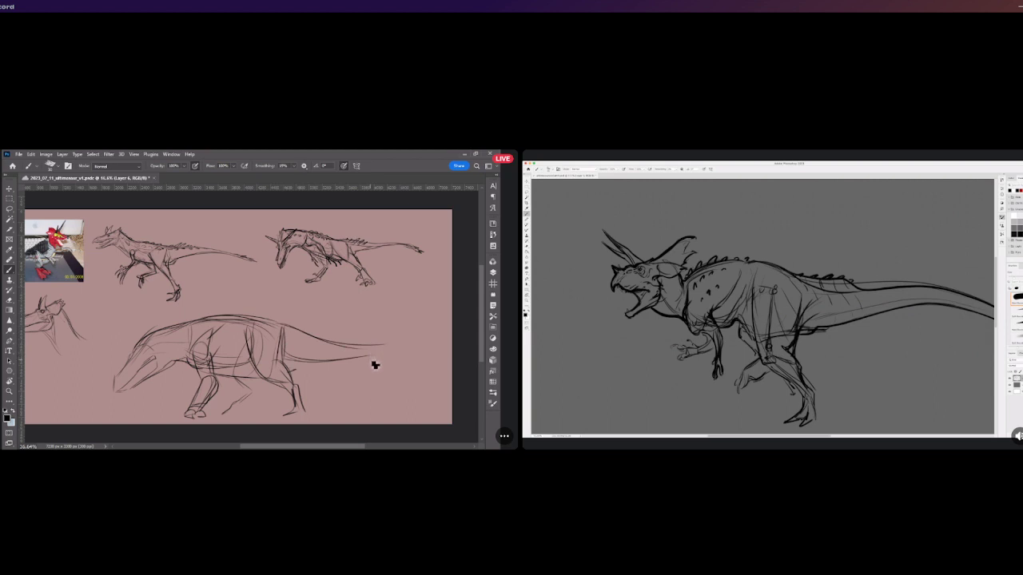
drag(373, 348, 417, 353)
key(ctrl+z)
key(ctrl+z)
key(ctrl+z)
key(ctrl+z)
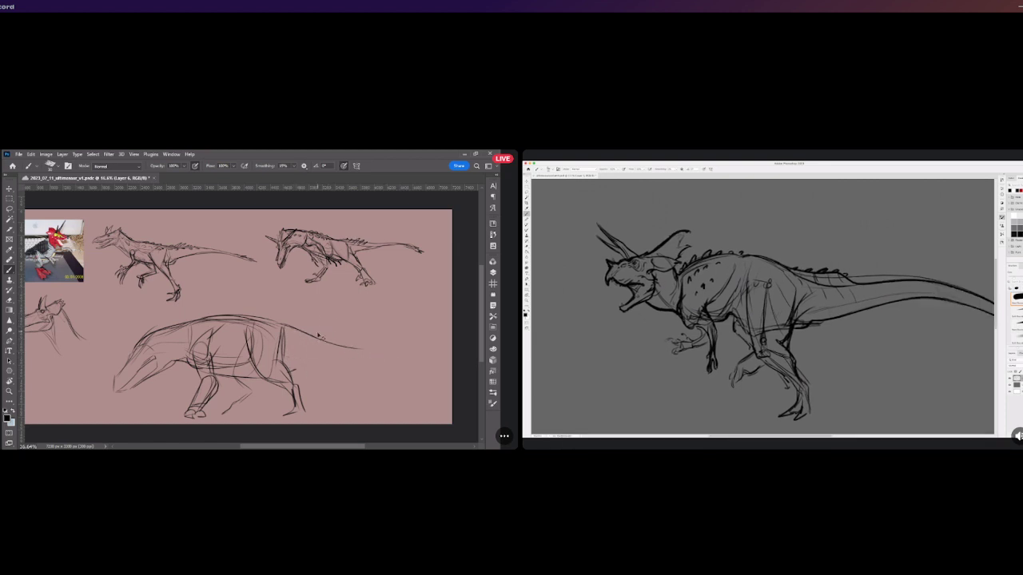
key(ctrl+z)
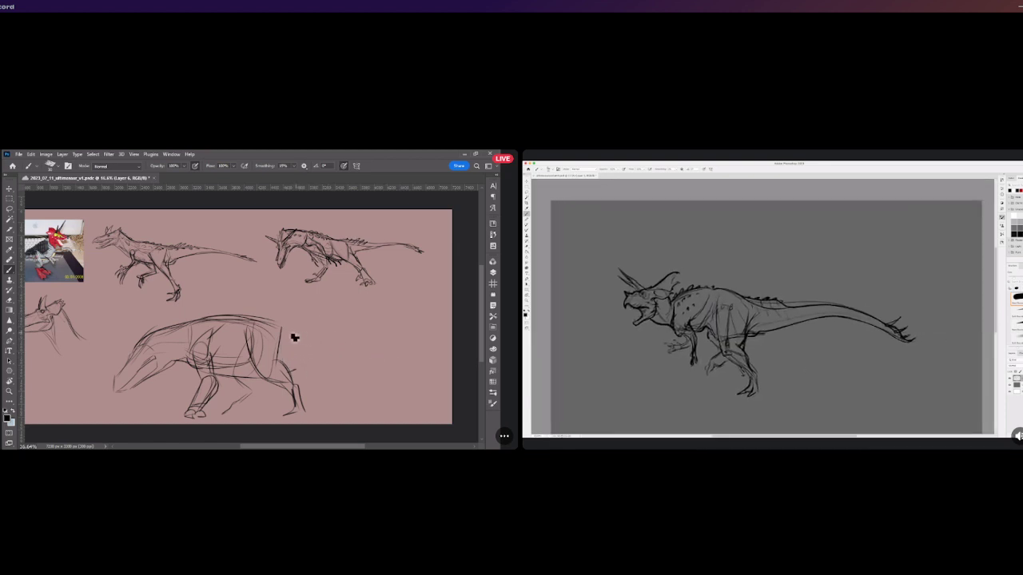
Sketch a tail sloping down from the rump and flattening out at its tip.
mouse_move(283, 330)
mouse_down()
mouse_move(345, 382)
mouse_move(323, 379)
mouse_move(378, 384)
mouse_move(369, 386)
mouse_up()
key(ctrl+z)
key(ctrl+z)
key(ctrl+z)
mouse_move(317, 356)
mouse_down()
mouse_move(378, 387)
mouse_move(332, 370)
mouse_move(366, 390)
mouse_move(336, 376)
mouse_move(369, 385)
mouse_up()
key(ctrl+z)
key(ctrl+z)
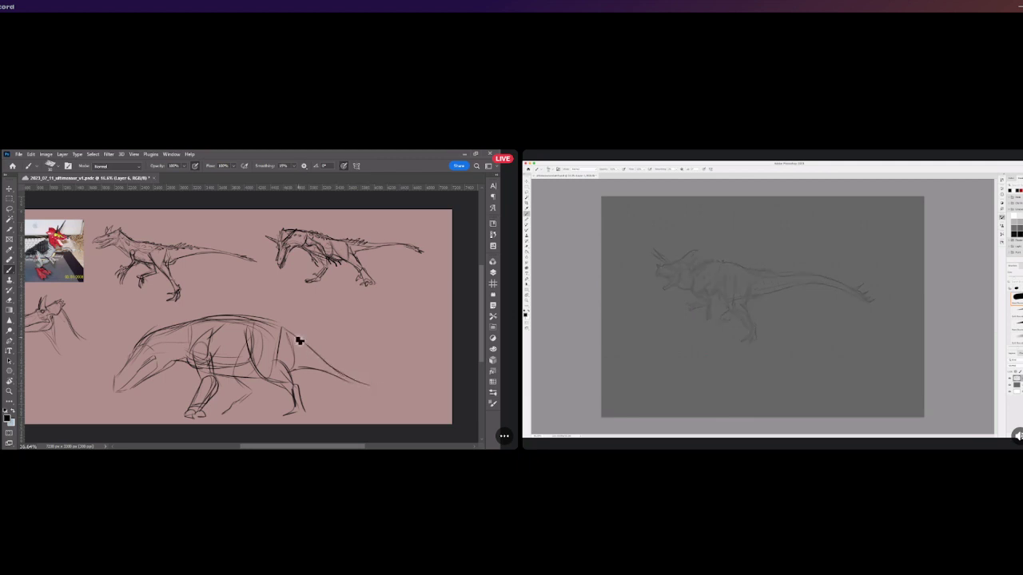
drag(305, 342, 344, 379)
drag(307, 344, 390, 392)
key(ctrl+z)
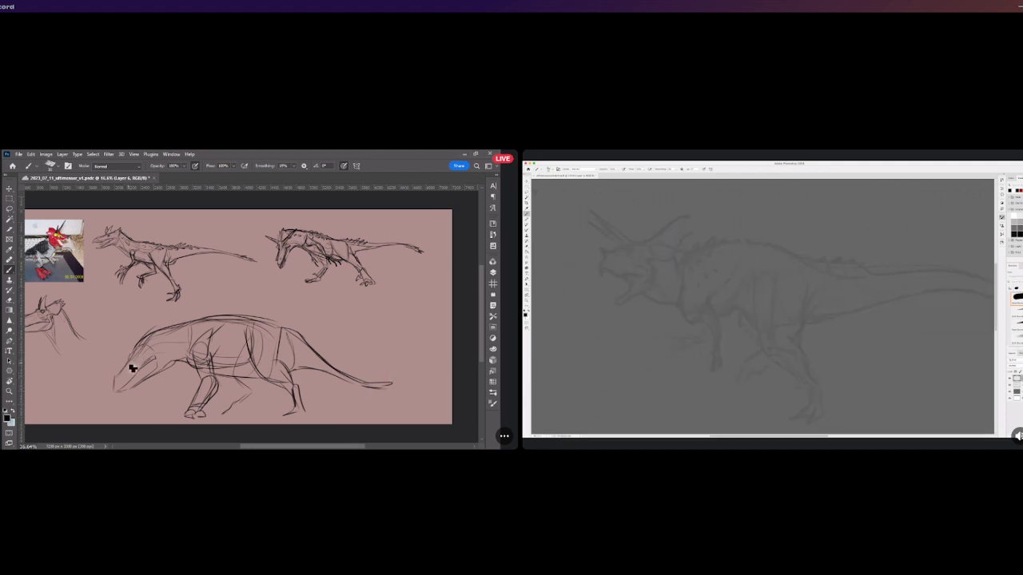
Draw the head's open lower jaw and connect it to the throat line.
drag(122, 339, 129, 356)
key(ctrl+z)
key(ctrl+z)
drag(157, 378, 147, 395)
drag(162, 370, 194, 367)
Redraw the arched back contour from the neck to the rump with bolder strokes.
drag(140, 348, 207, 321)
key(ctrl+z)
drag(144, 347, 201, 320)
key(ctrl+z)
mouse_move(140, 347)
mouse_down()
mouse_move(231, 315)
mouse_move(385, 351)
mouse_up()
key(ctrl+z)
key(ctrl+z)
Draw an upper tail line sweeping upward to its tip and remove the drooping tail.
mouse_move(299, 334)
mouse_down()
mouse_move(323, 345)
mouse_move(384, 314)
mouse_up()
key(ctrl+z)
drag(303, 335, 393, 339)
key(ctrl+z)
drag(305, 336, 403, 326)
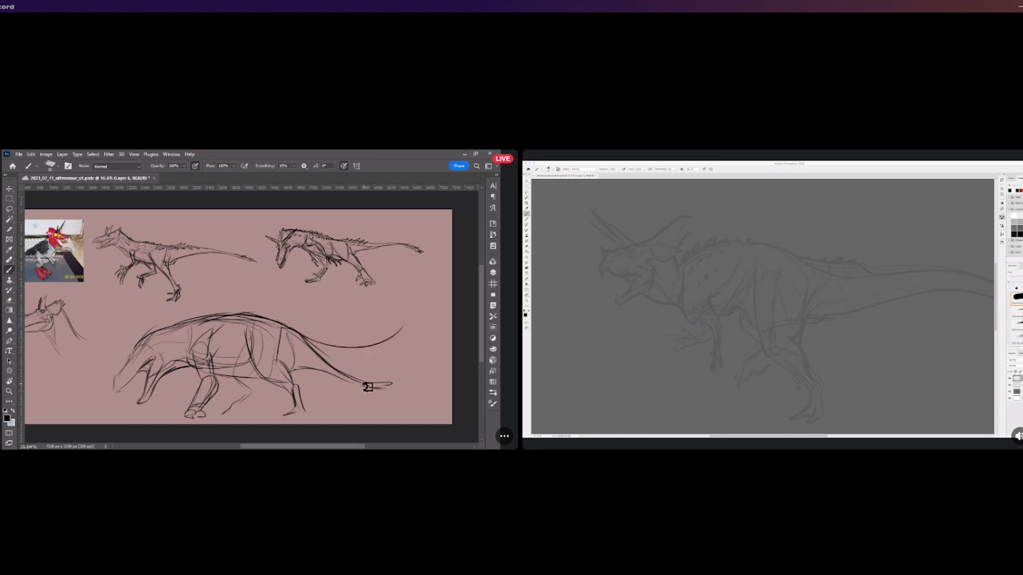
key(ctrl+z)
key(ctrl+z)
key(ctrl+z)
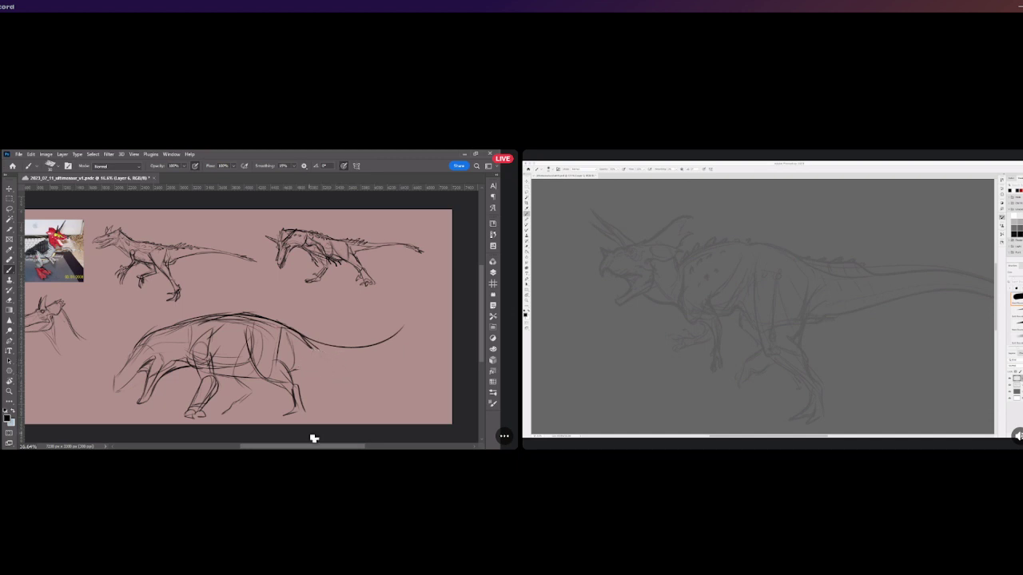
Add the upswept tail's lower contour and thicken its upper line.
mouse_move(296, 370)
mouse_down()
mouse_move(384, 352)
mouse_move(403, 323)
mouse_up()
key(ctrl+z)
drag(309, 343, 394, 334)
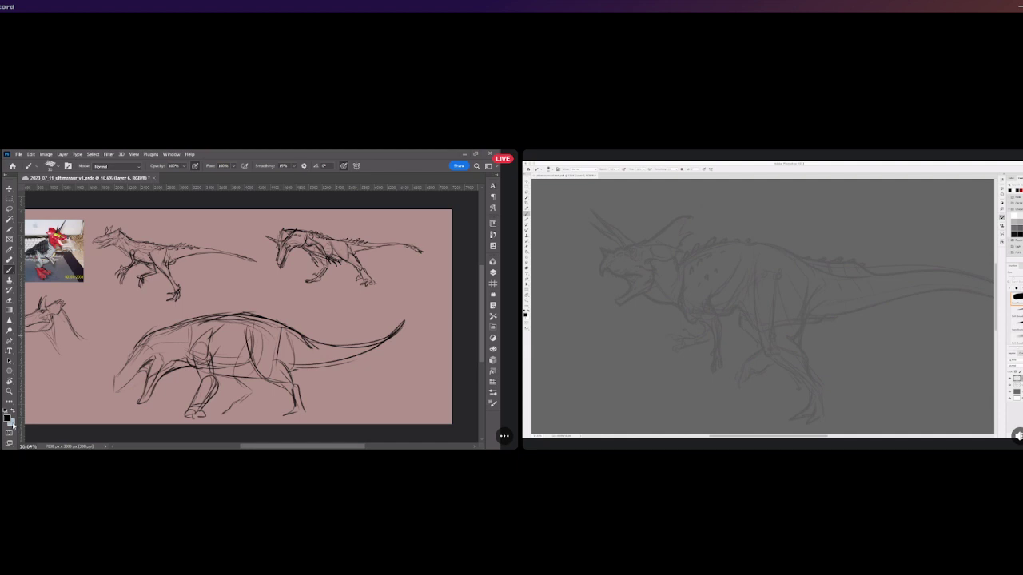
Refine the hind leg and foot, and develop the far legs beneath the belly.
drag(249, 329, 229, 375)
mouse_move(285, 420)
mouse_down()
mouse_move(301, 422)
mouse_move(293, 417)
mouse_up()
mouse_move(287, 370)
mouse_down()
mouse_move(300, 392)
mouse_move(296, 336)
mouse_move(305, 416)
mouse_up()
drag(246, 404, 237, 413)
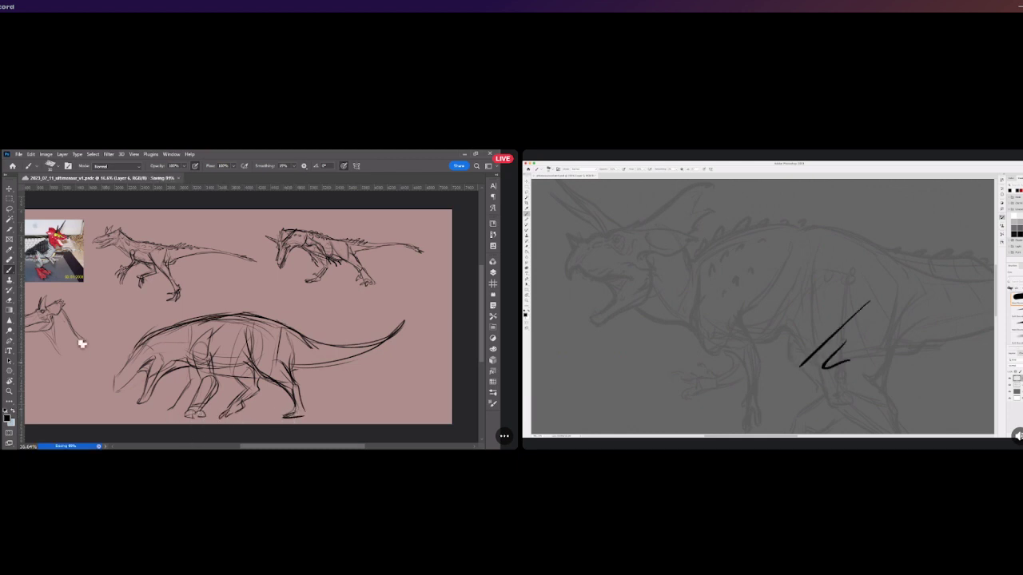
Move the creature sketch slightly up and to the right on the artboard, and outline its snout tip.
click(10, 189)
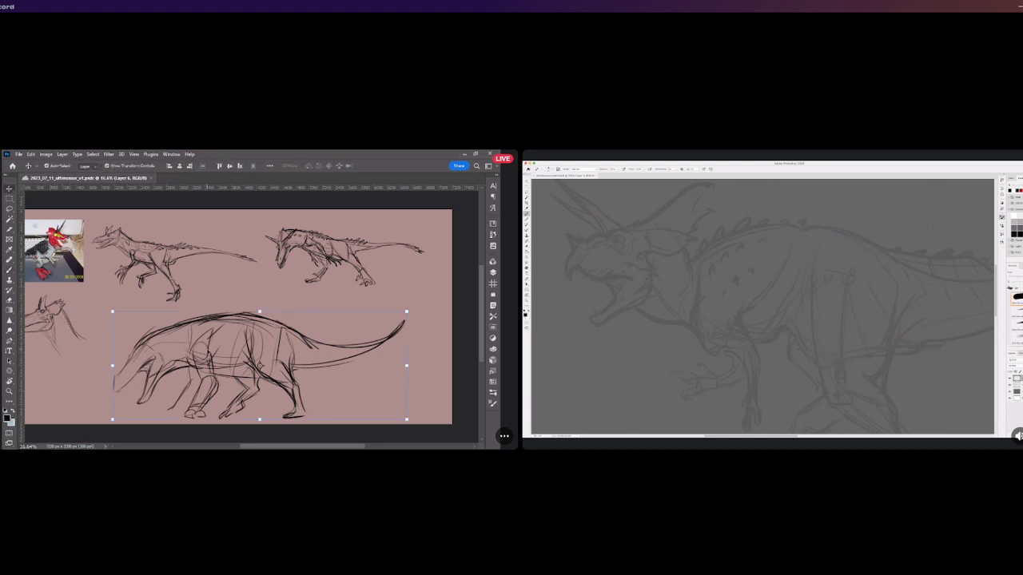
drag(231, 329, 248, 312)
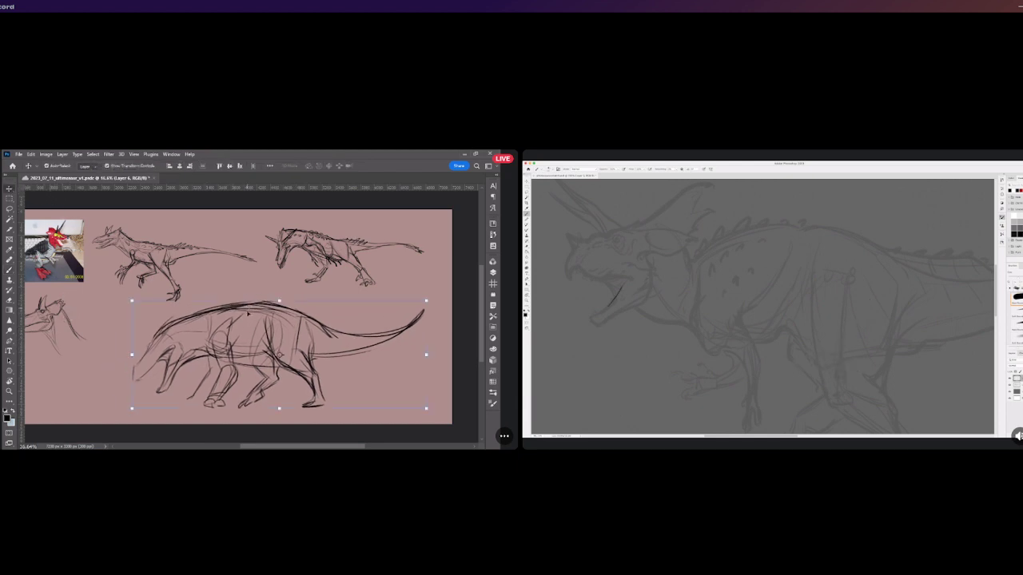
key(b)
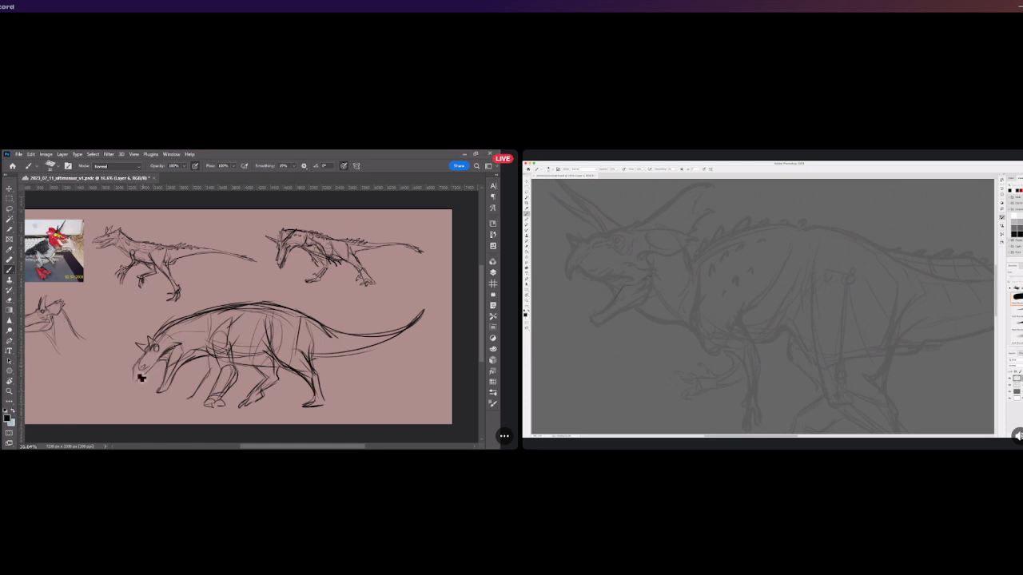
drag(134, 375, 137, 387)
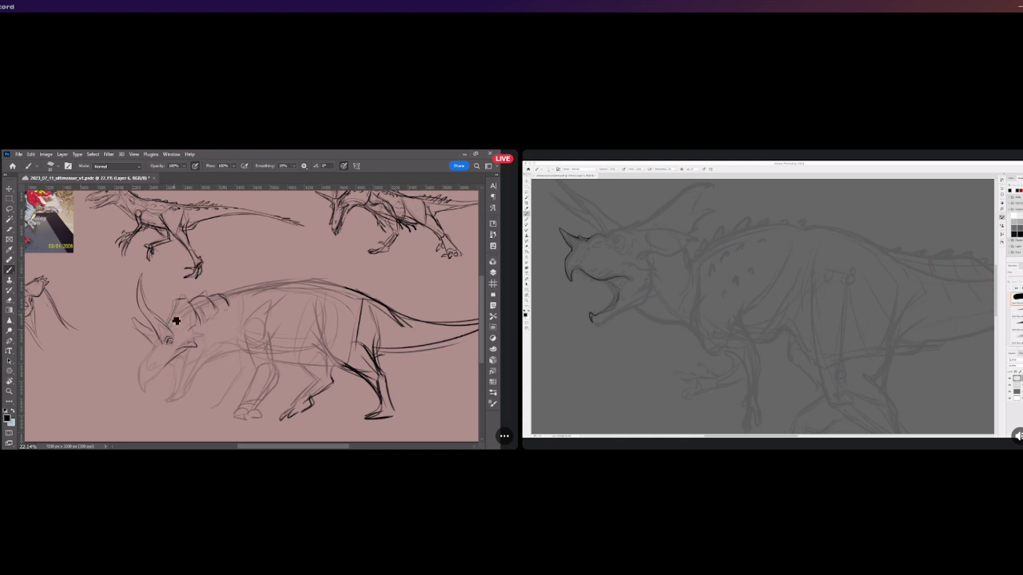
Draw a tall, pointed upright horn behind the creature's eye, replacing the earlier attempts.
drag(175, 318, 167, 256)
key(ctrl+z)
key(ctrl+z)
key(ctrl+z)
key(ctrl+z)
key(ctrl+z)
mouse_move(172, 316)
mouse_down()
mouse_move(168, 282)
mouse_move(187, 305)
mouse_move(183, 261)
mouse_up()
key(ctrl+z)
drag(177, 302, 184, 261)
drag(184, 261, 191, 306)
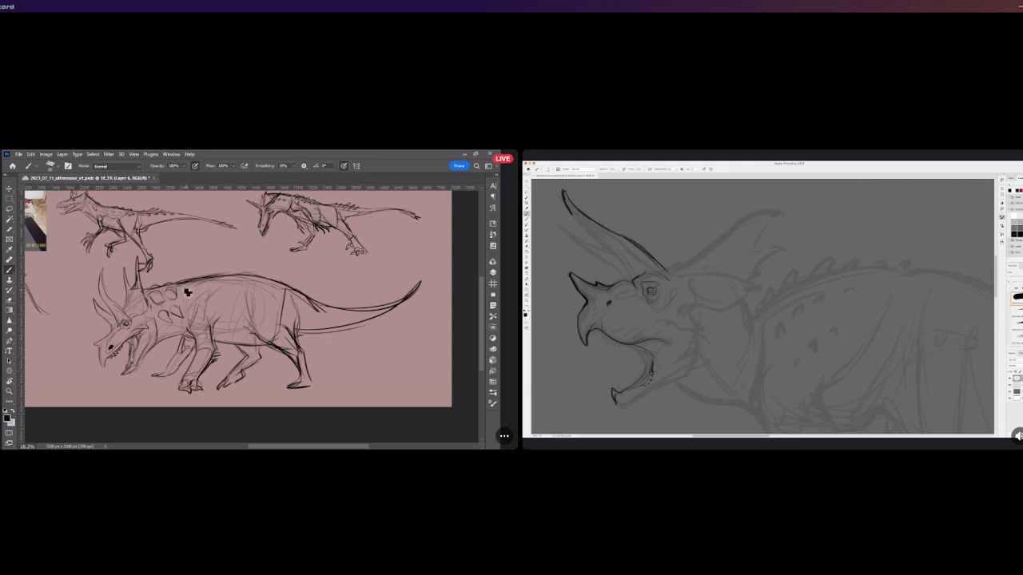
Add rows of oval scutes along the flank and spikes and quills along the back and tail.
drag(200, 288, 270, 300)
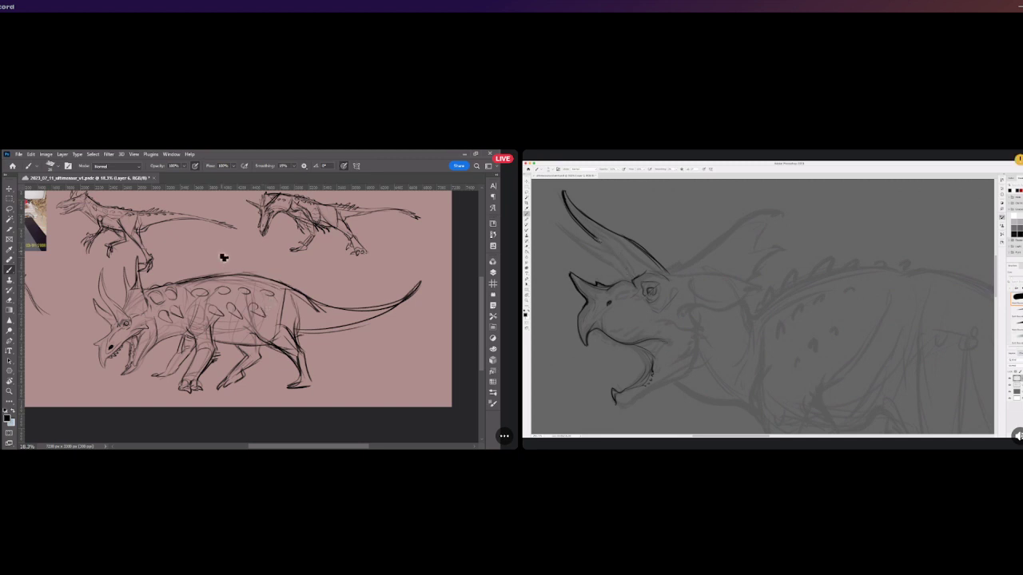
mouse_move(204, 278)
mouse_down()
mouse_move(268, 277)
mouse_move(293, 283)
mouse_move(293, 294)
mouse_move(334, 282)
mouse_up()
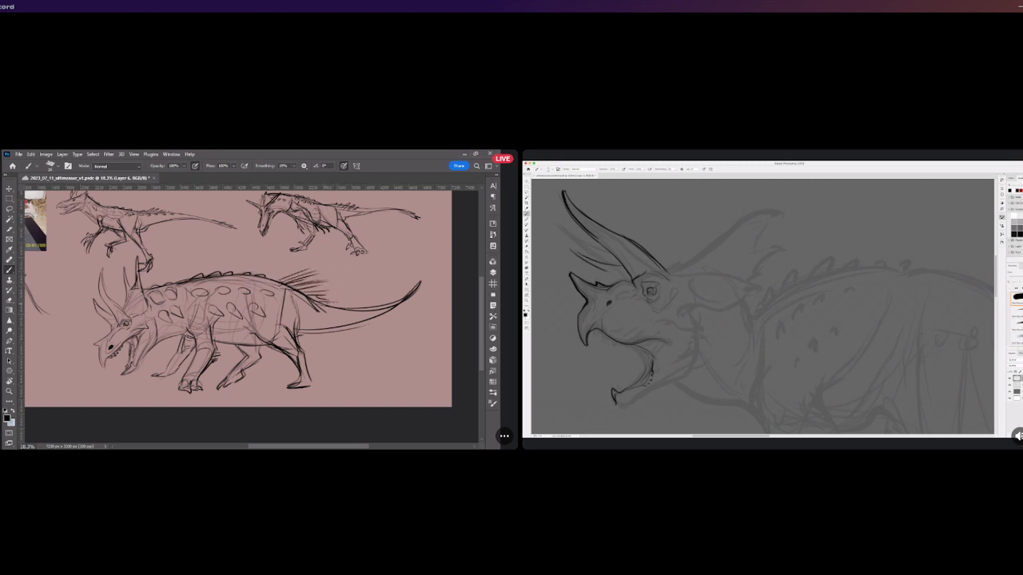
mouse_move(338, 302)
mouse_down()
mouse_move(415, 294)
mouse_move(397, 308)
mouse_move(407, 286)
mouse_move(417, 291)
mouse_move(408, 302)
mouse_move(430, 286)
mouse_move(405, 307)
mouse_up()
Draw clawed toes on the near hind foot and review the whole sketch.
scroll(336, 286, down, 4)
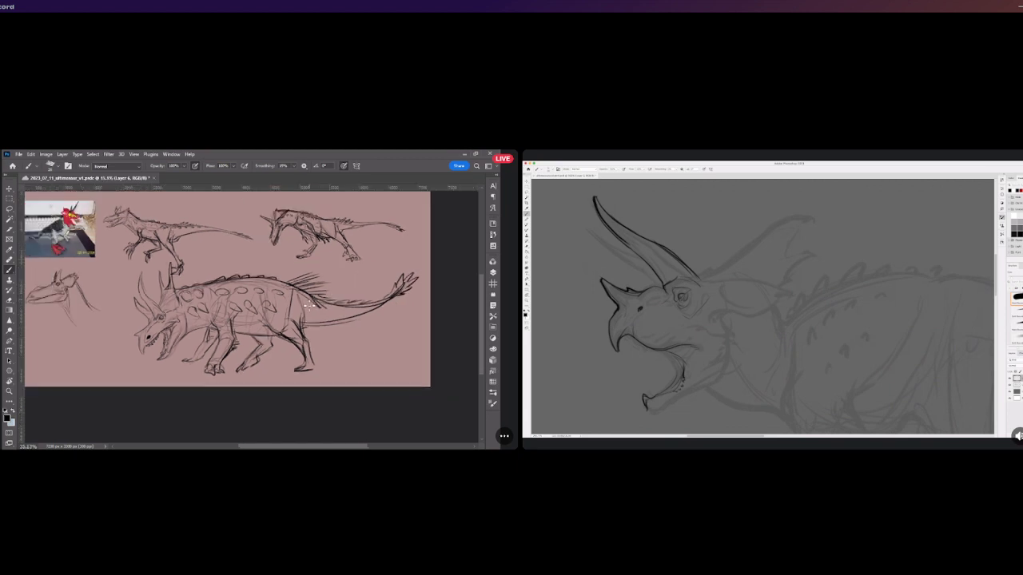
scroll(288, 336, up, 5)
mouse_move(318, 367)
mouse_down()
mouse_move(296, 372)
mouse_move(326, 371)
mouse_up()
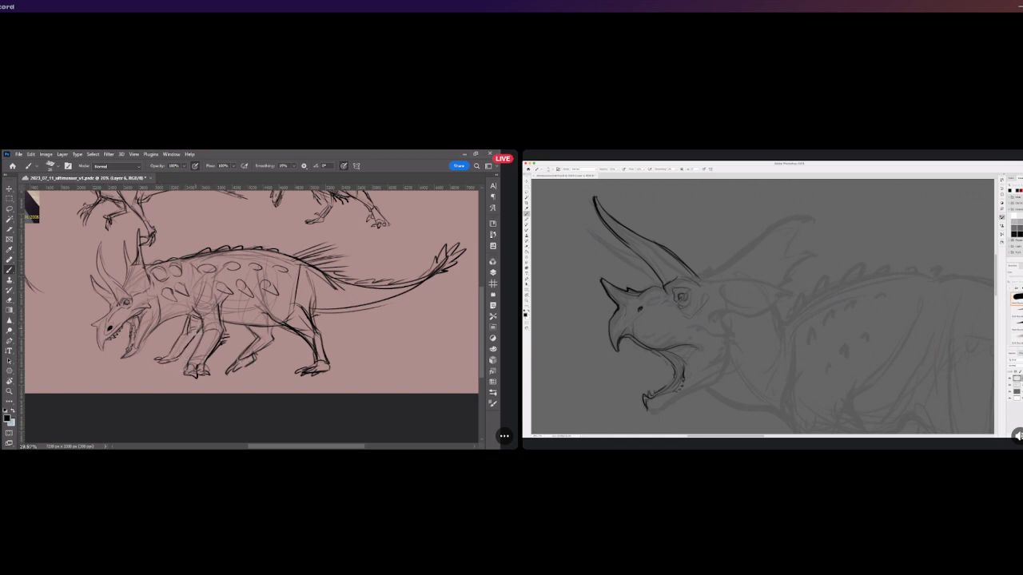
scroll(175, 321, down, 5)
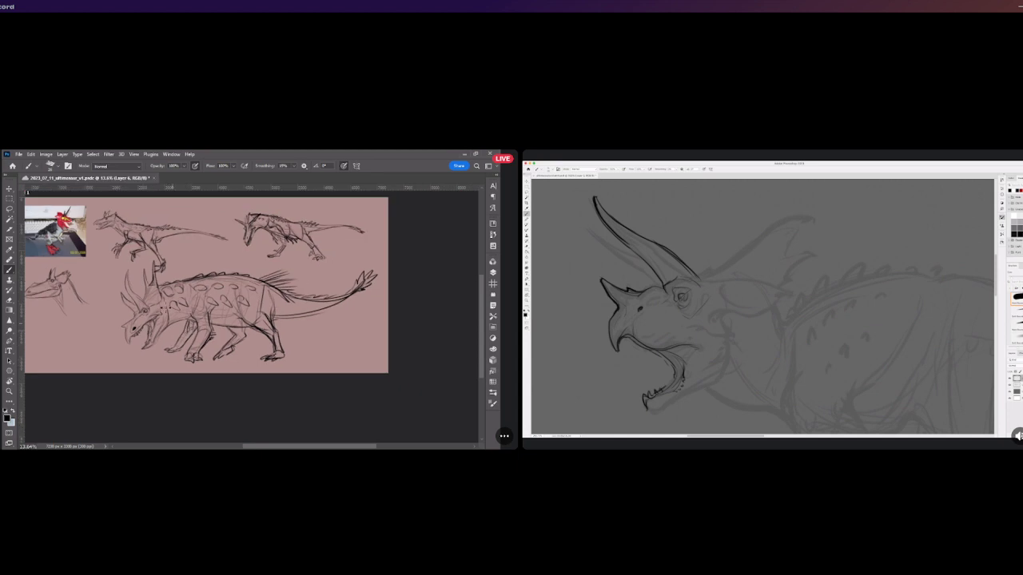
Scale the four-legged creature sketch down to less than half size and place it just below the upper-right creature.
click(11, 189)
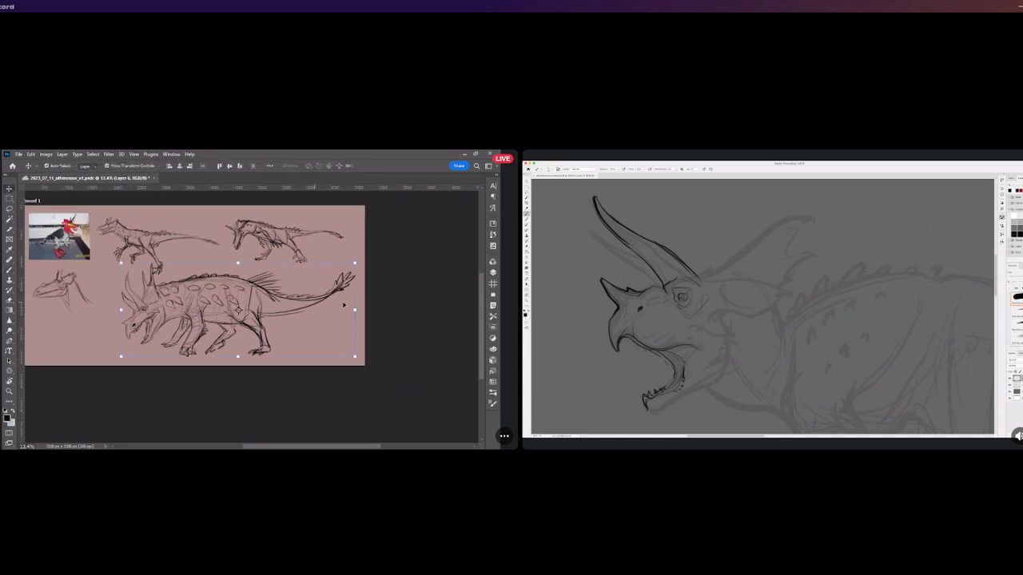
drag(355, 263, 235, 278)
scroll(205, 328, up, 2)
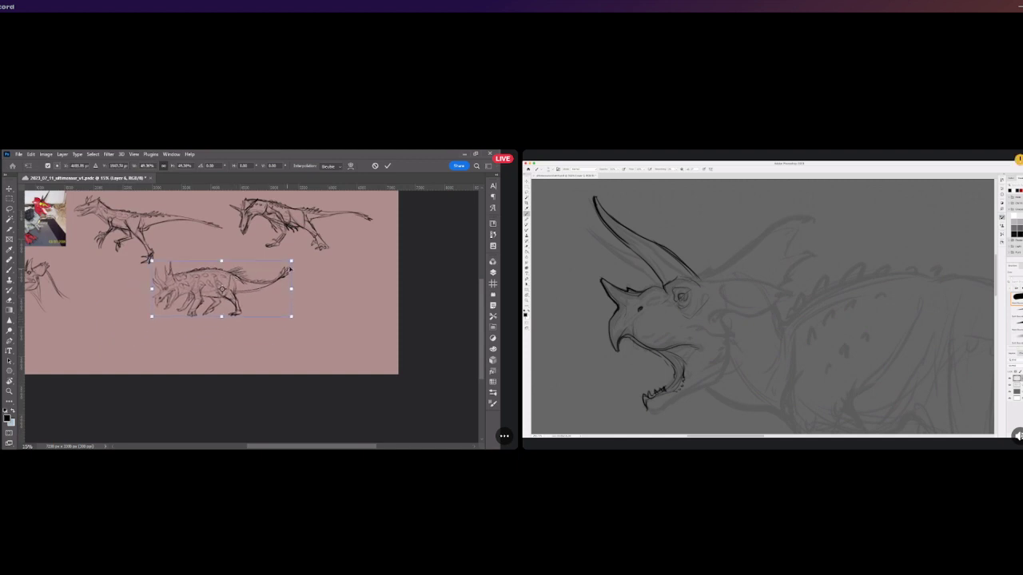
drag(291, 262, 248, 251)
click(388, 166)
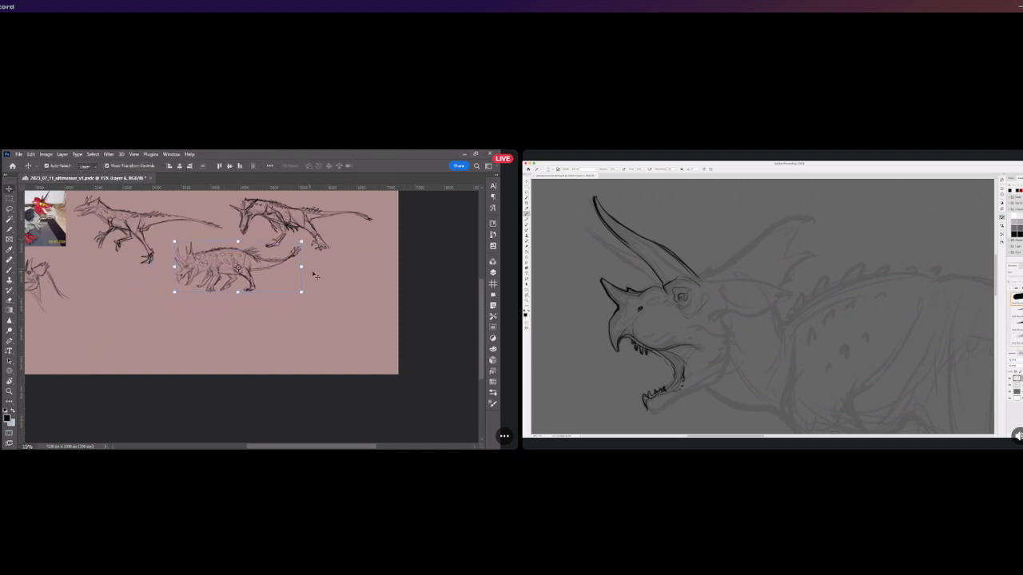
scroll(336, 277, down, 2)
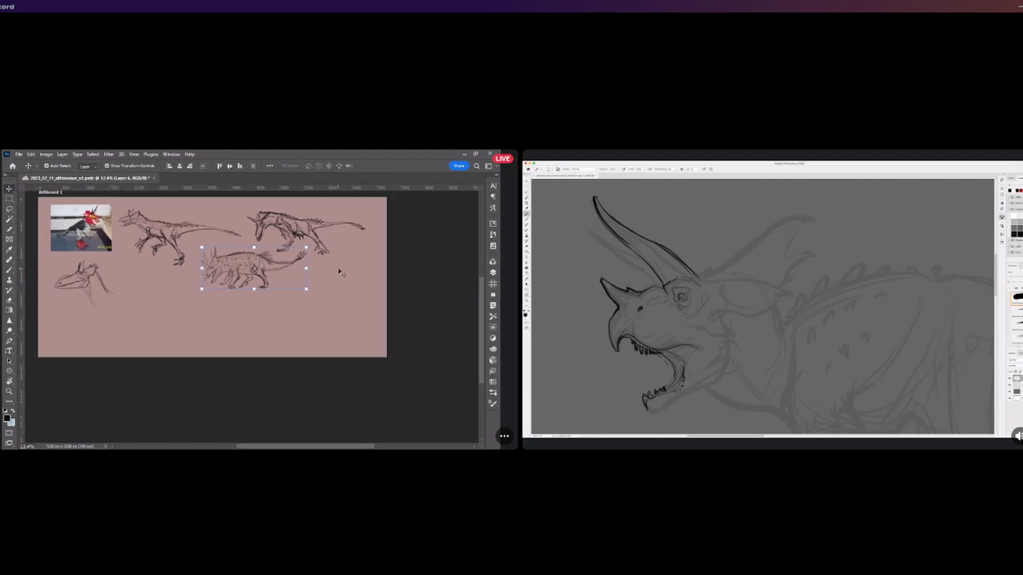
key(b)
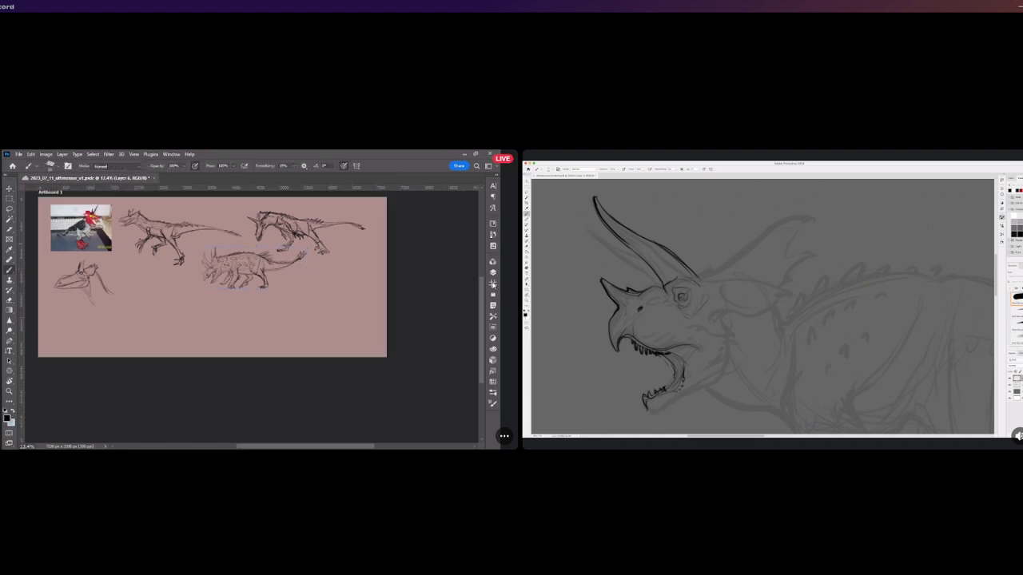
Shrink the quilled arm study and move it below the small head study near the artboard's lower-left corner.
key(ctrl+z)
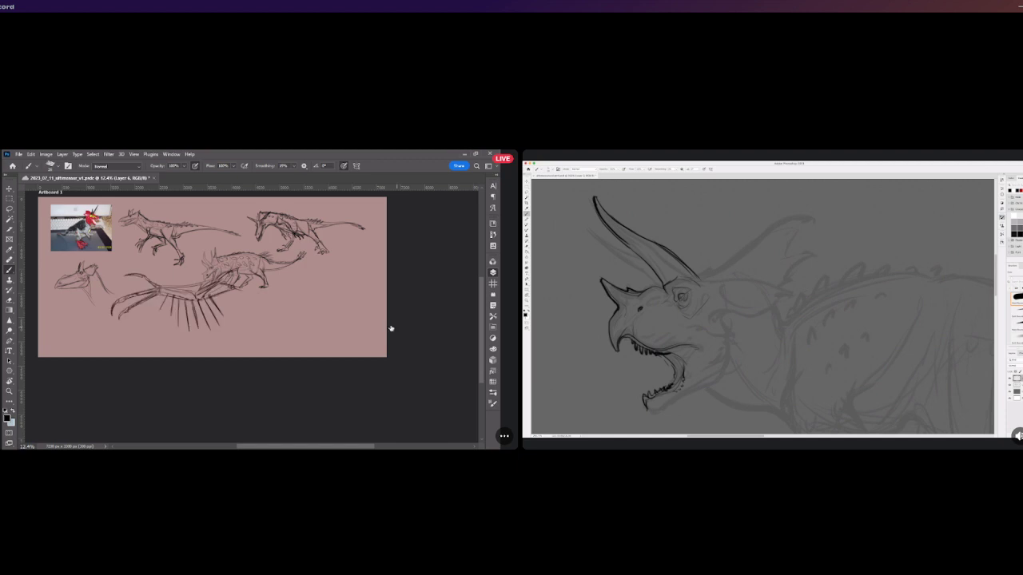
click(10, 189)
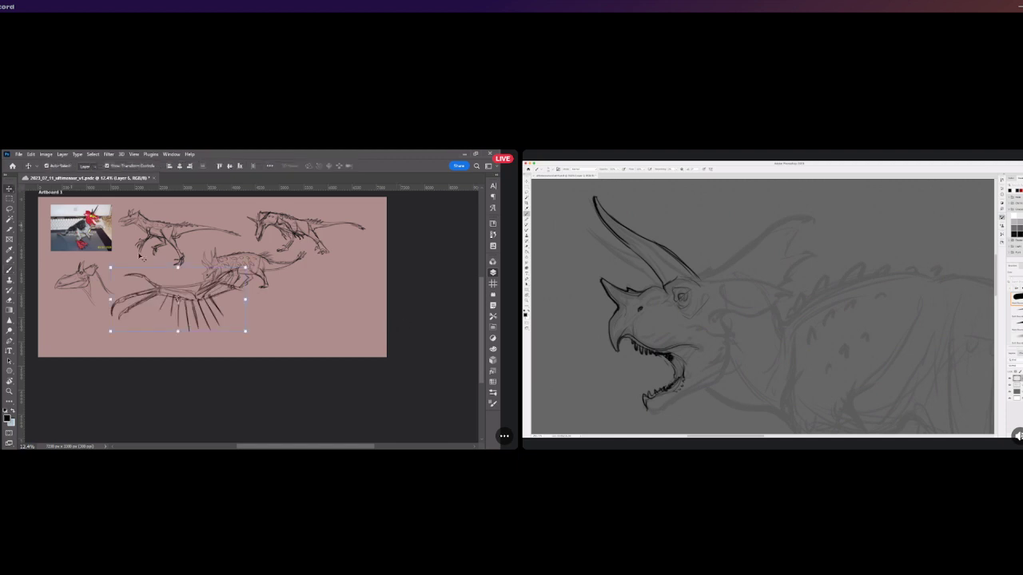
scroll(232, 285, up, 2)
drag(248, 265, 126, 327)
scroll(185, 326, down, 2)
On a new layer, sketch the upper beak and lower jaw of a large, long-beaked head in the artboard's empty lower area.
click(443, 319)
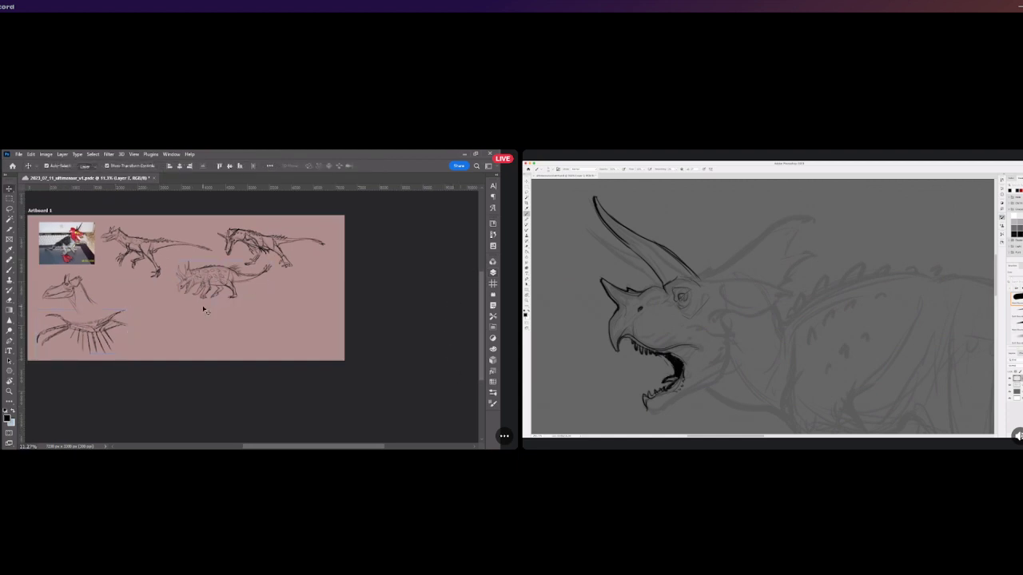
key(b)
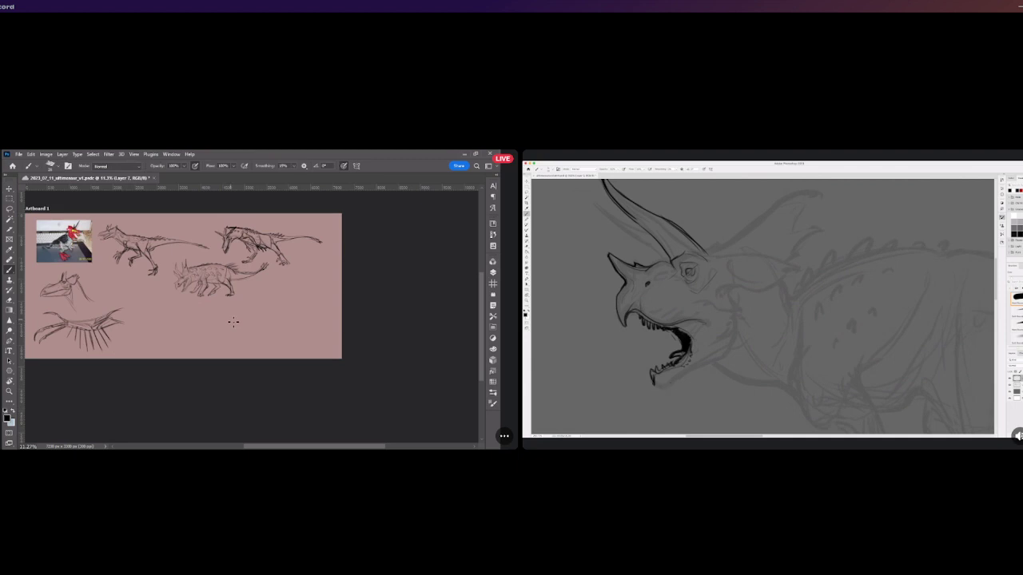
scroll(245, 334, up, 4)
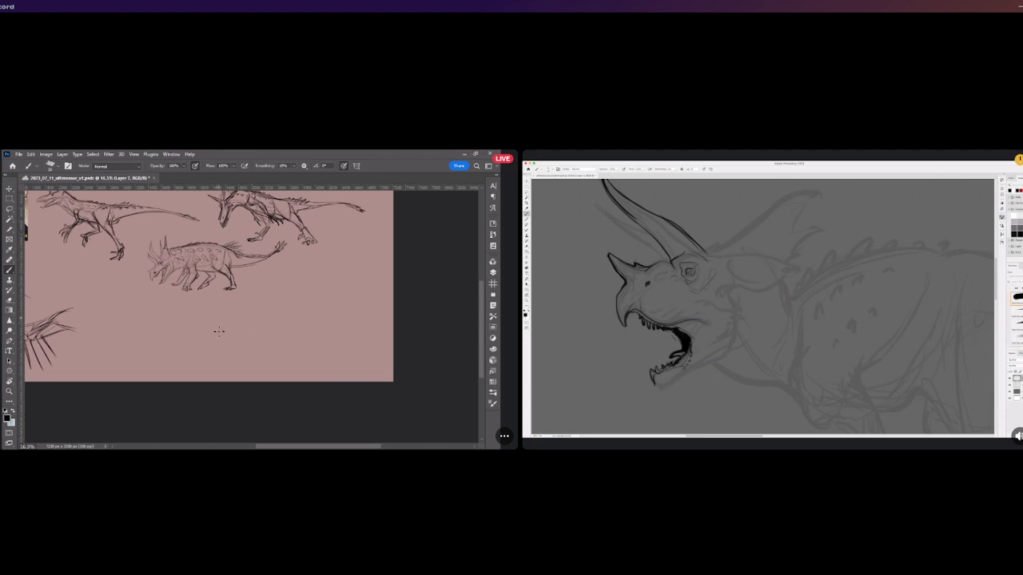
mouse_move(187, 344)
mouse_down()
mouse_move(272, 302)
mouse_move(211, 335)
mouse_move(231, 312)
mouse_move(259, 306)
mouse_up()
scroll(203, 329, down, 2)
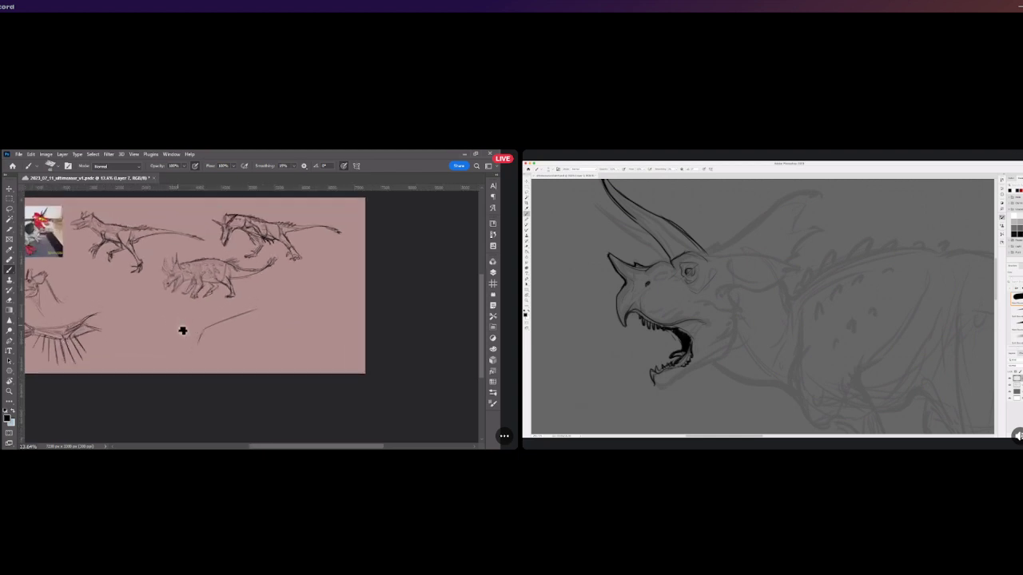
scroll(183, 327, up, 1)
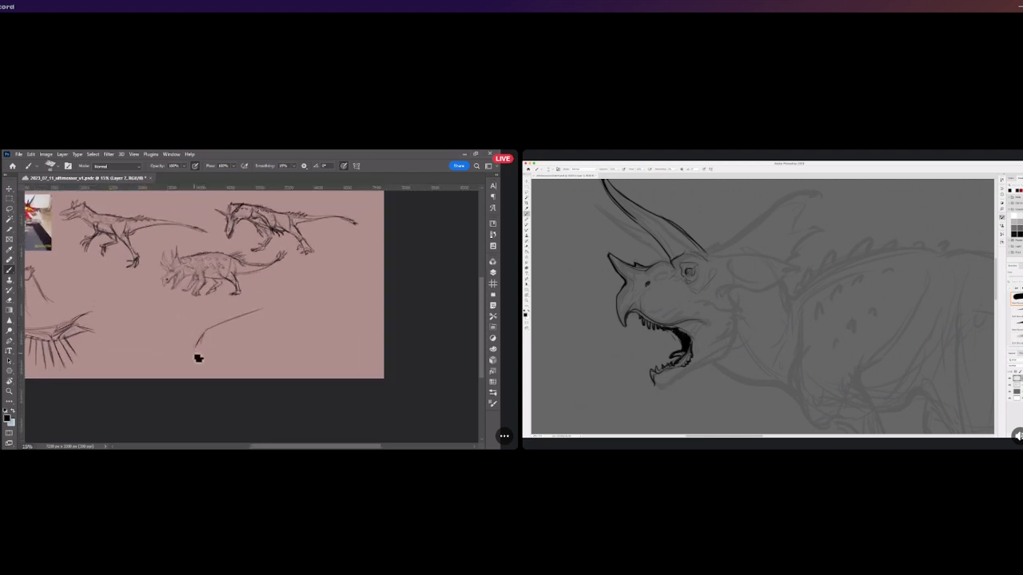
drag(196, 349, 293, 323)
mouse_move(229, 340)
mouse_down()
mouse_move(294, 322)
mouse_move(321, 299)
mouse_up()
mouse_move(205, 333)
mouse_down()
mouse_move(187, 357)
mouse_move(345, 321)
mouse_move(246, 340)
mouse_move(311, 322)
mouse_up()
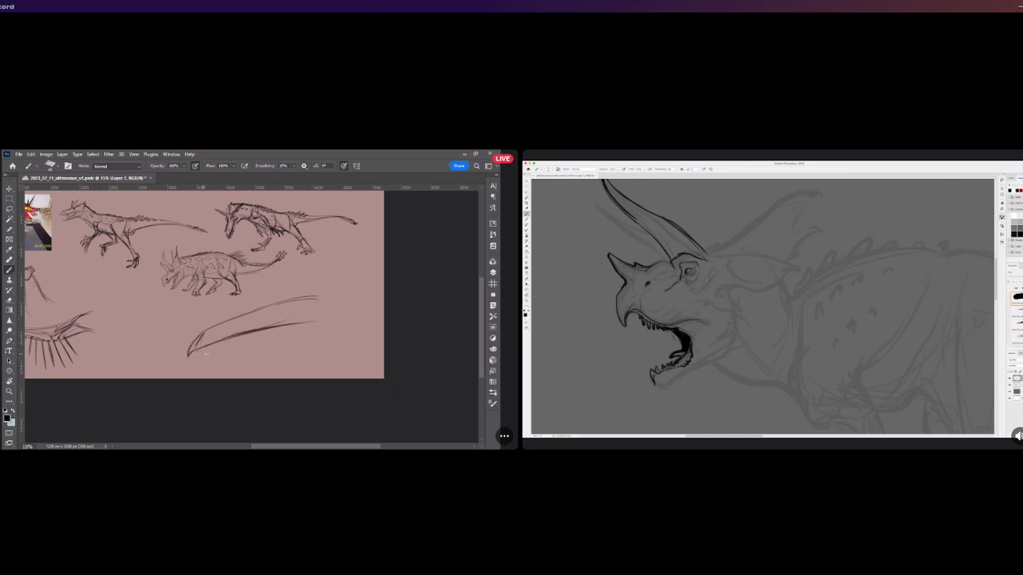
drag(210, 355, 303, 337)
drag(209, 348, 326, 323)
key(ctrl+z)
Draw a small slanted eye and strengthen the contours of the upper beak and lower jaw.
mouse_move(287, 311)
mouse_down()
mouse_move(299, 303)
mouse_move(296, 313)
mouse_up()
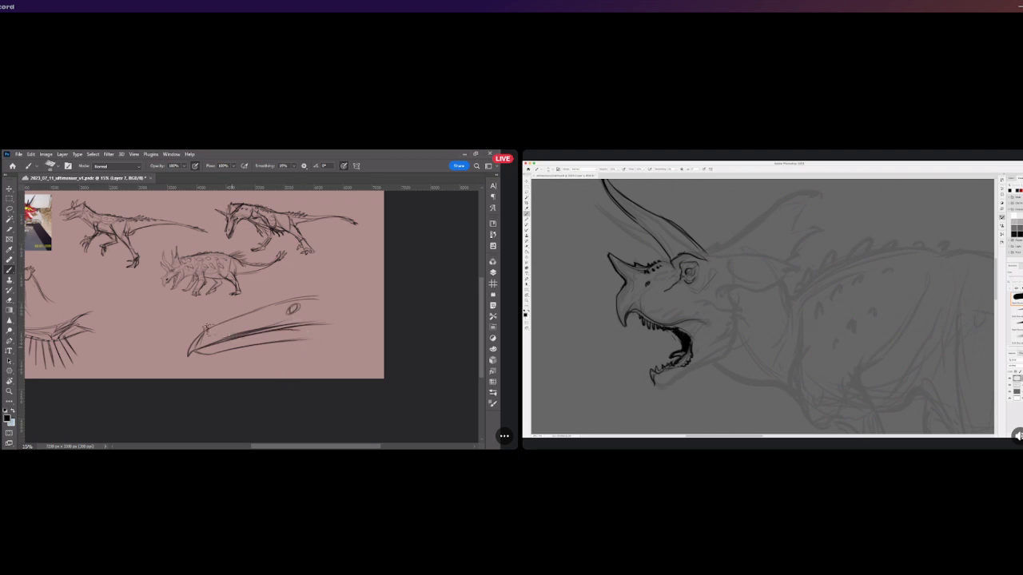
drag(210, 326, 316, 320)
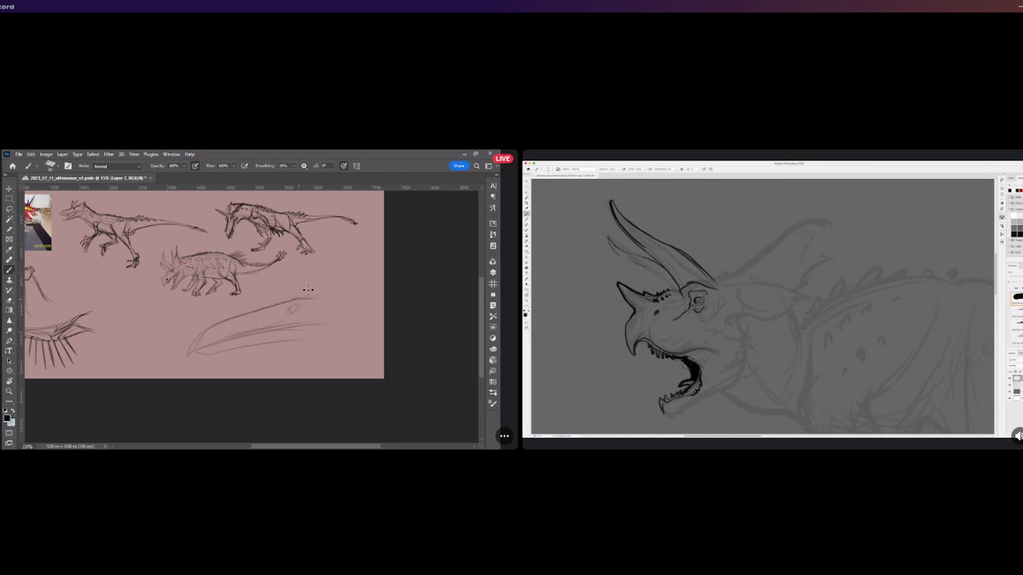
key(ctrl+z)
mouse_move(204, 331)
mouse_down()
mouse_move(189, 359)
mouse_move(281, 324)
mouse_move(272, 334)
mouse_move(261, 331)
mouse_move(293, 310)
mouse_up()
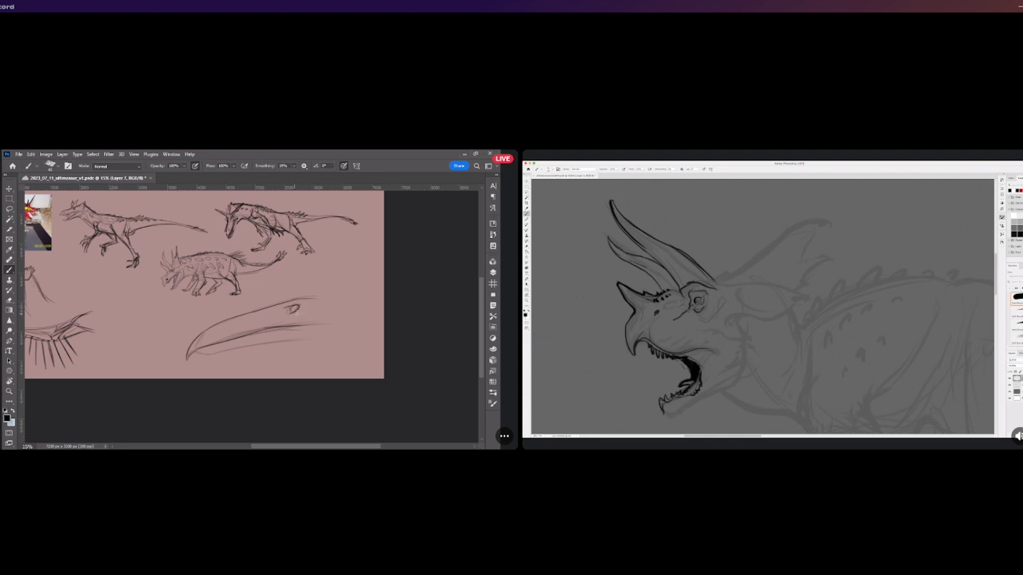
drag(289, 312, 296, 306)
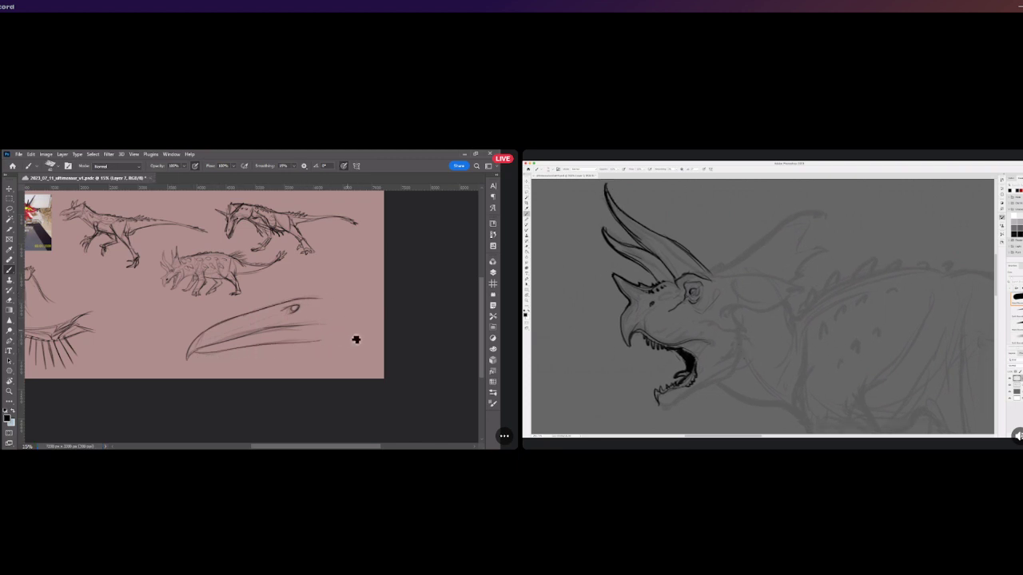
mouse_move(235, 350)
mouse_down()
mouse_move(335, 359)
mouse_move(260, 354)
mouse_move(300, 353)
mouse_up()
Draw a pointed crest sweeping up and back behind the eye, plus the front and back lines of the neck.
drag(323, 301, 362, 315)
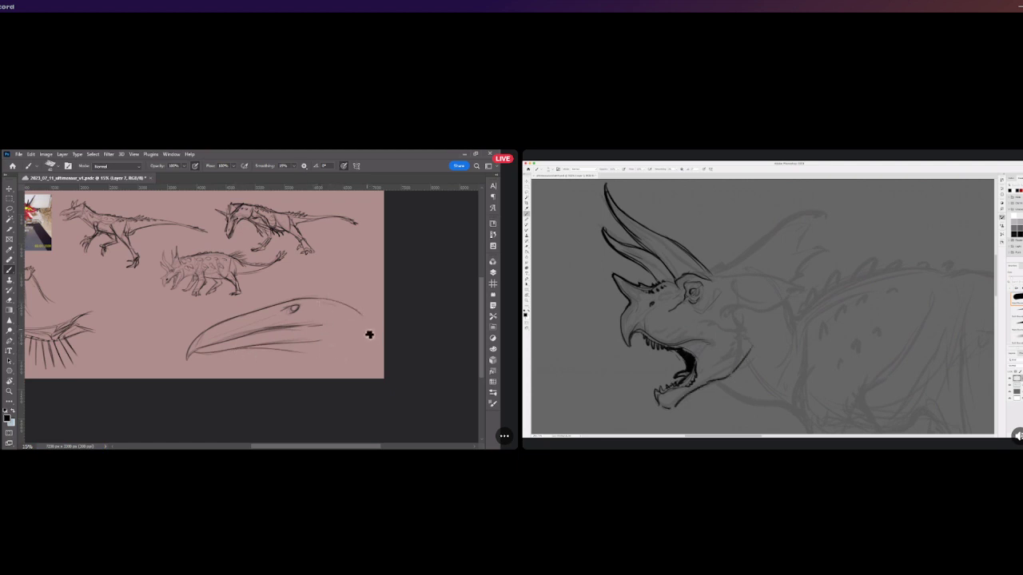
key(ctrl+z)
drag(298, 301, 352, 288)
key(ctrl+z)
mouse_move(294, 301)
mouse_down()
mouse_move(353, 282)
mouse_move(340, 309)
mouse_move(305, 317)
mouse_up()
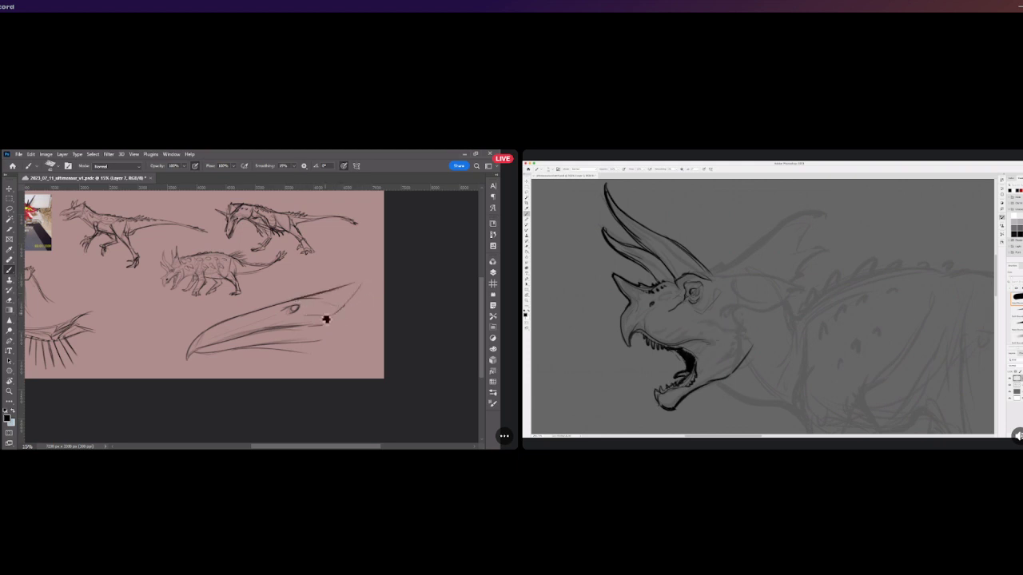
mouse_move(358, 286)
mouse_down()
mouse_move(357, 317)
mouse_move(370, 291)
mouse_move(382, 349)
mouse_move(369, 288)
mouse_move(371, 347)
mouse_up()
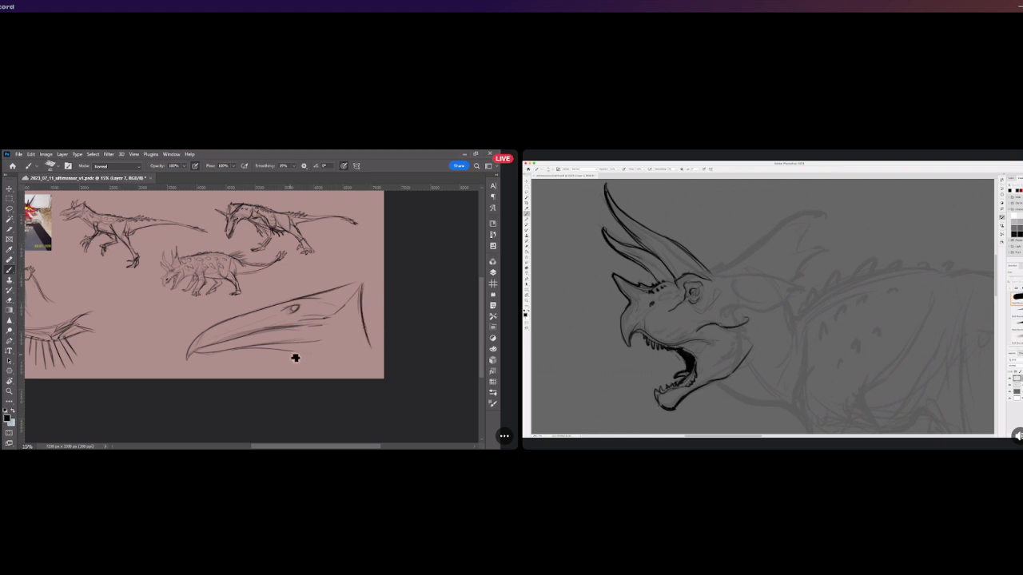
drag(297, 356, 298, 379)
drag(368, 346, 371, 376)
Draw a straight ridge line from the top of the beak up along the brow toward the crest.
drag(203, 341, 262, 310)
mouse_move(206, 338)
mouse_down()
mouse_move(202, 323)
mouse_move(315, 294)
mouse_up()
key(ctrl+z)
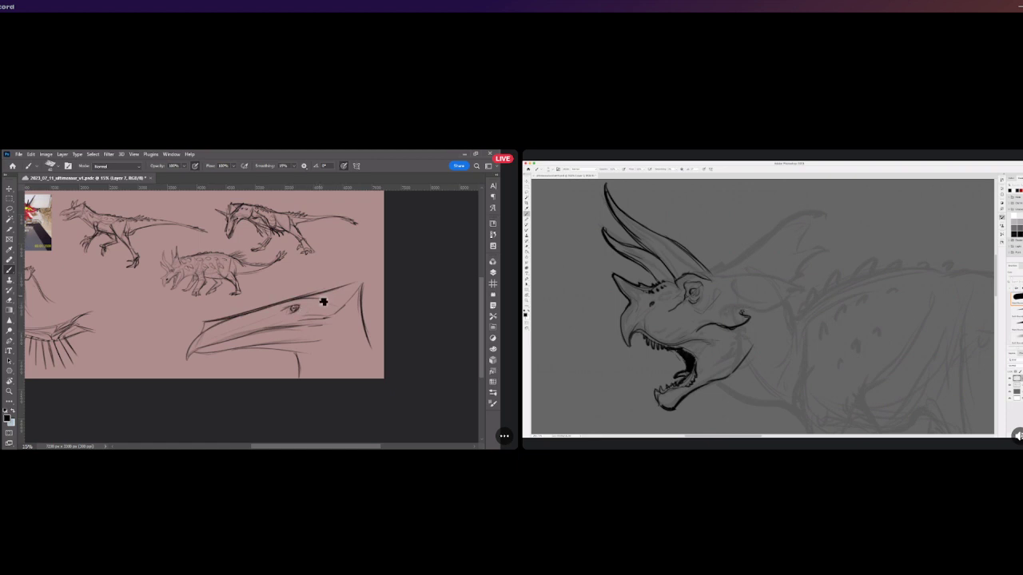
scroll(313, 308, up, 1)
scroll(312, 323, up, 2)
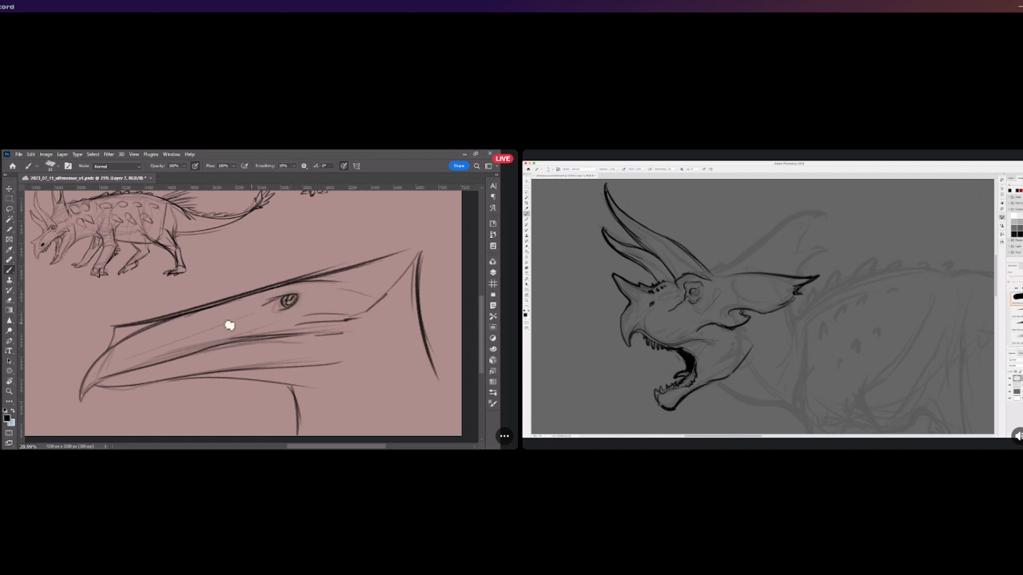
drag(117, 366, 192, 357)
key(ctrl+z)
drag(92, 385, 198, 357)
key(ctrl+z)
click(230, 359)
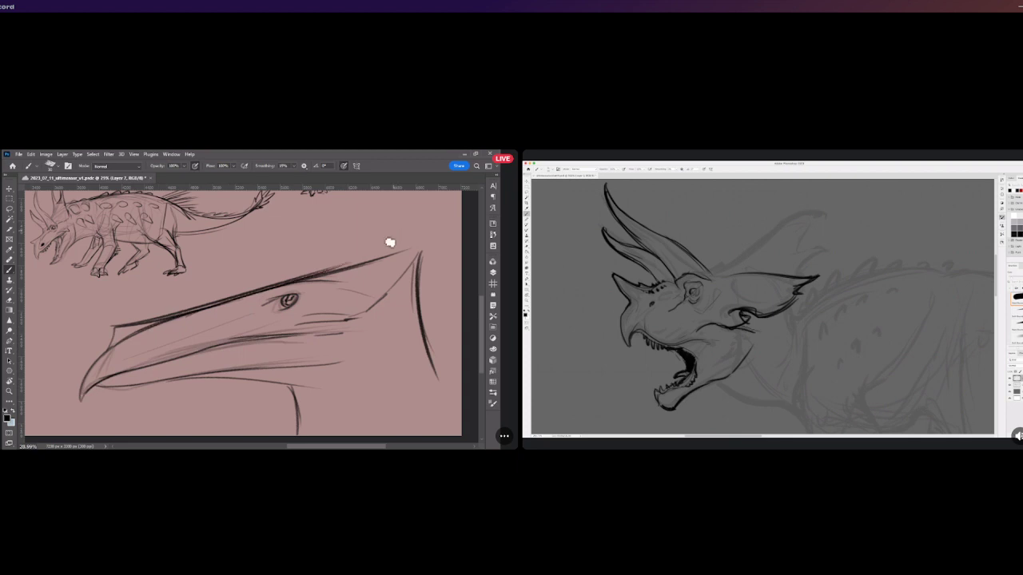
Extend the crest to a long, forked tip and add small jagged spikes along its lower edge.
mouse_move(327, 270)
mouse_down()
mouse_move(438, 221)
mouse_move(445, 231)
mouse_up()
drag(365, 321, 389, 307)
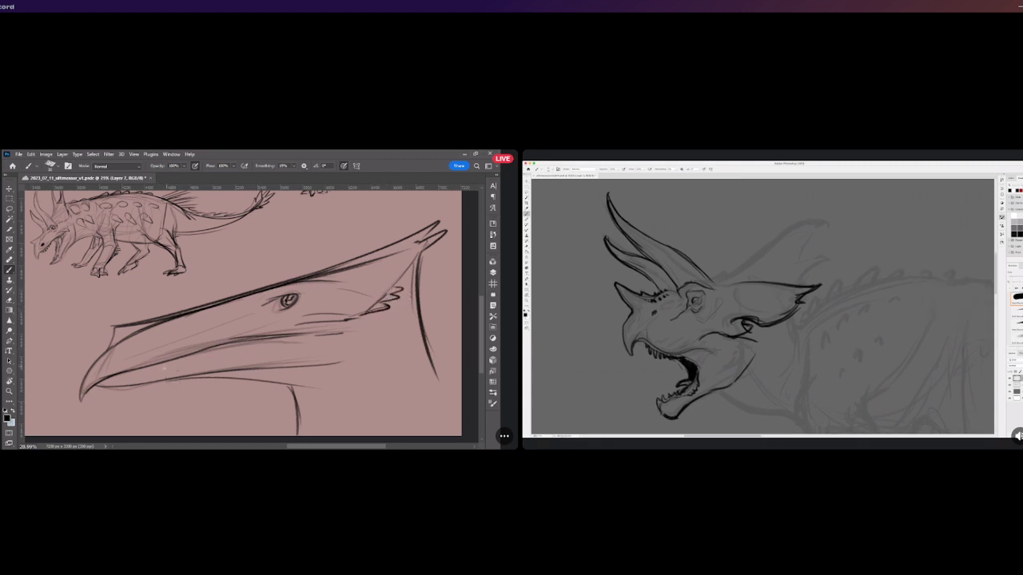
drag(162, 374, 378, 359)
key(ctrl+z)
mouse_move(177, 376)
mouse_down()
mouse_move(346, 374)
mouse_move(368, 338)
mouse_move(326, 380)
mouse_move(235, 378)
mouse_up()
key(ctrl+z)
key(ctrl+z)
drag(311, 338, 320, 341)
key(ctrl+z)
key(ctrl+z)
drag(235, 341, 339, 325)
key(ctrl+z)
key(ctrl+z)
Restate the mouth line of the long beak with repeated strokes.
drag(154, 365, 240, 342)
drag(120, 364, 229, 346)
key(ctrl+z)
mouse_move(123, 348)
mouse_down()
mouse_move(189, 318)
mouse_move(272, 342)
mouse_up()
drag(125, 350, 262, 342)
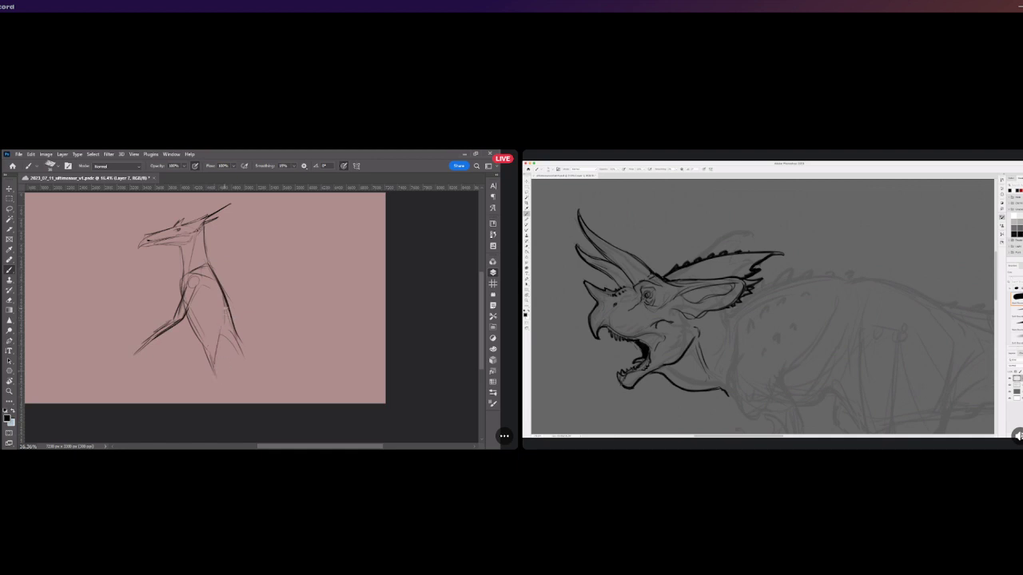
Sketch the upright creature's thighs and hip area, and darken its back line.
mouse_move(193, 392)
mouse_down()
mouse_move(233, 369)
mouse_move(262, 376)
mouse_move(241, 390)
mouse_up()
drag(207, 238, 239, 340)
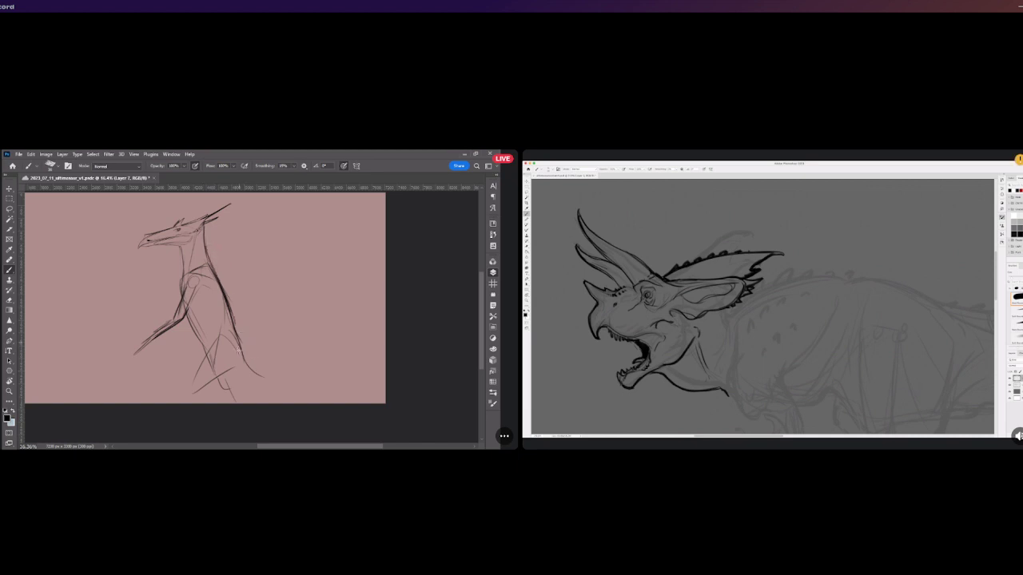
mouse_move(197, 390)
mouse_down()
mouse_move(242, 362)
mouse_move(230, 391)
mouse_move(266, 395)
mouse_up()
Scale the upright creature sketch down to about two-thirds of its size to make room beneath it.
scroll(203, 328, down, 1)
click(9, 189)
scroll(262, 265, up, 1)
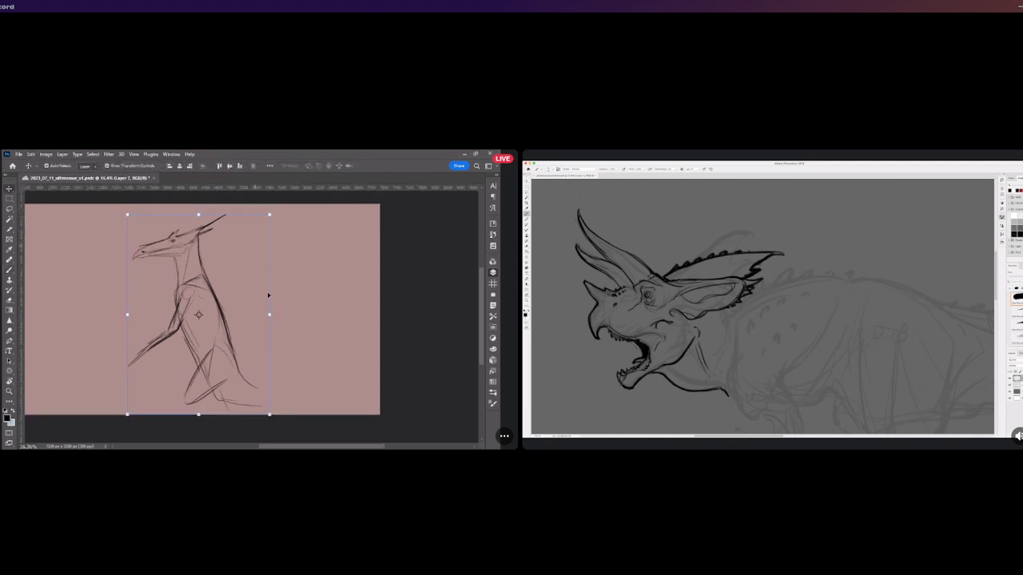
drag(272, 413, 245, 326)
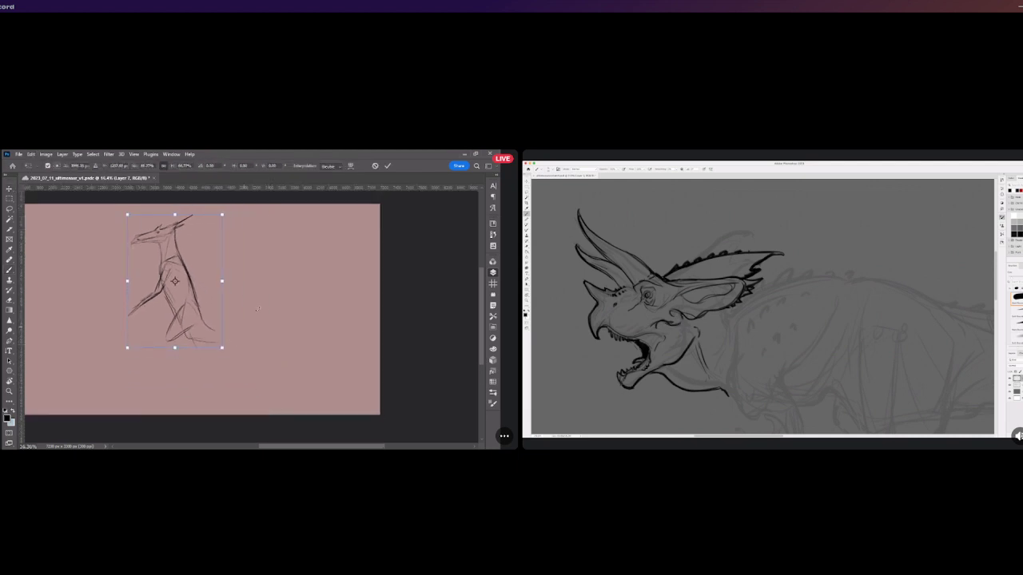
click(387, 166)
key(b)
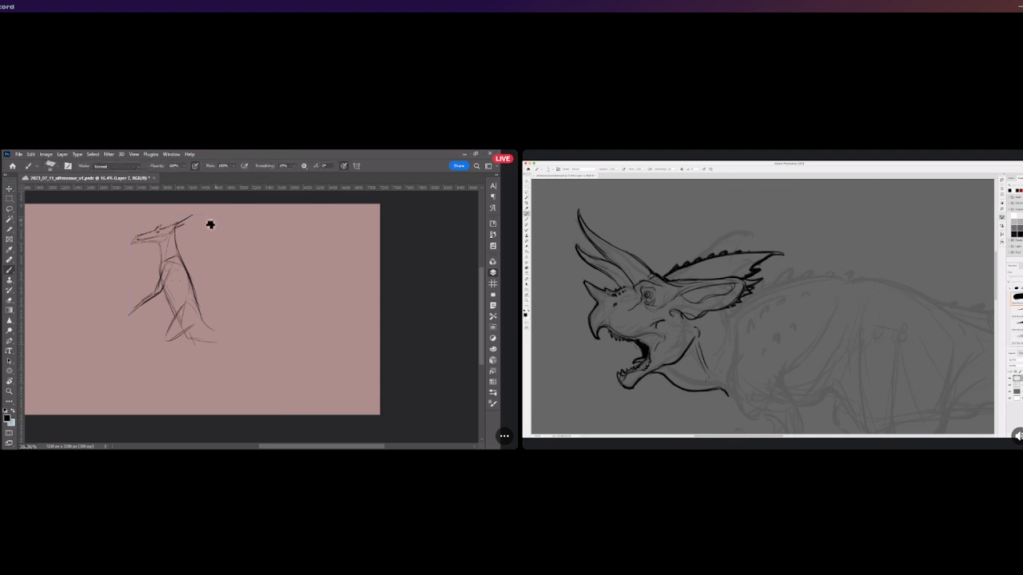
Sketch both lower legs down to the feet and reinforce the front arm of the upright creature.
scroll(231, 213, up, 1)
mouse_move(179, 323)
mouse_down()
mouse_move(159, 364)
mouse_move(168, 390)
mouse_move(148, 426)
mouse_up()
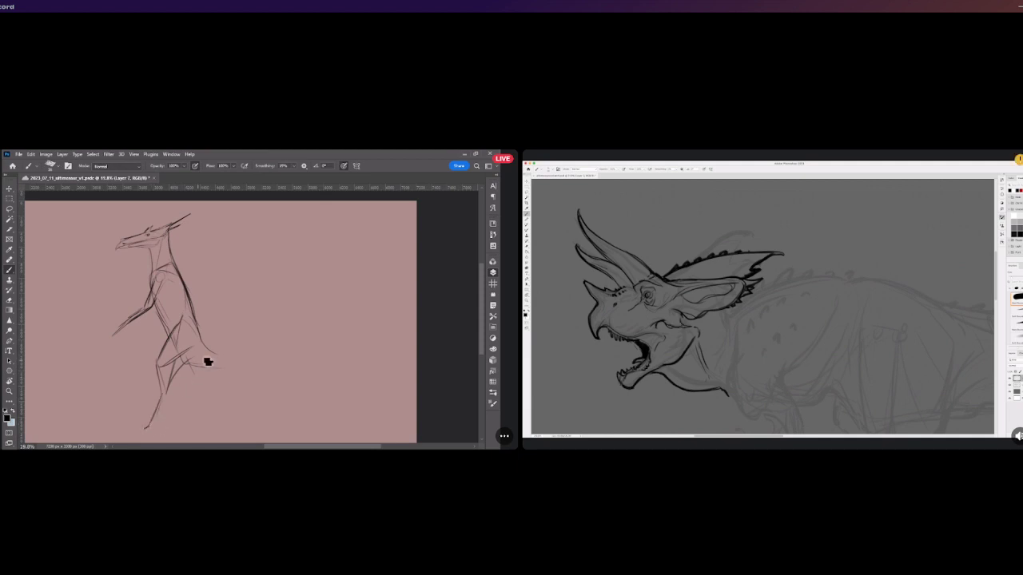
drag(192, 371, 206, 408)
drag(152, 285, 123, 329)
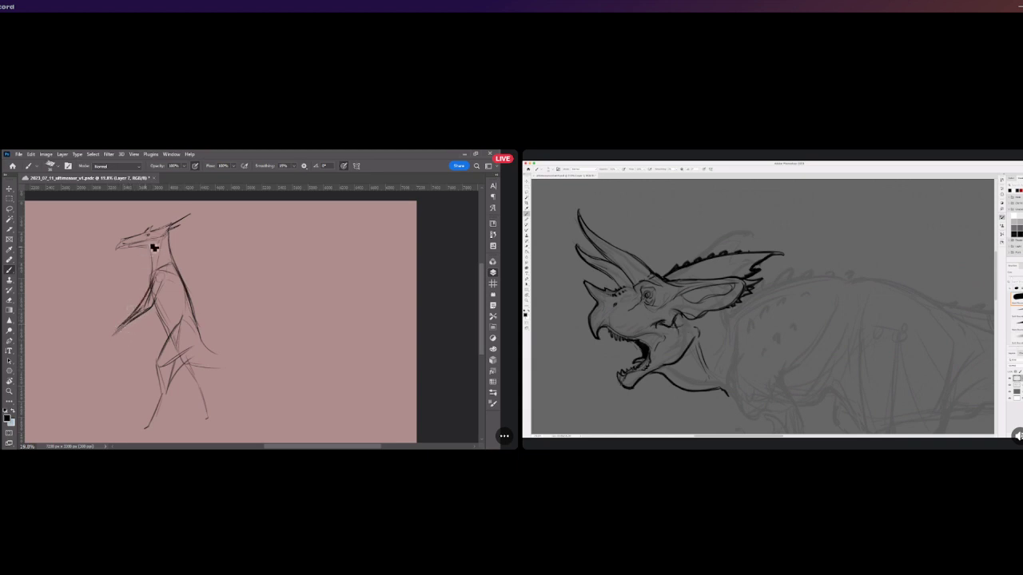
Lasso the upright creature's head, enlarge it by about a quarter and reposition it on top of the neck.
click(9, 208)
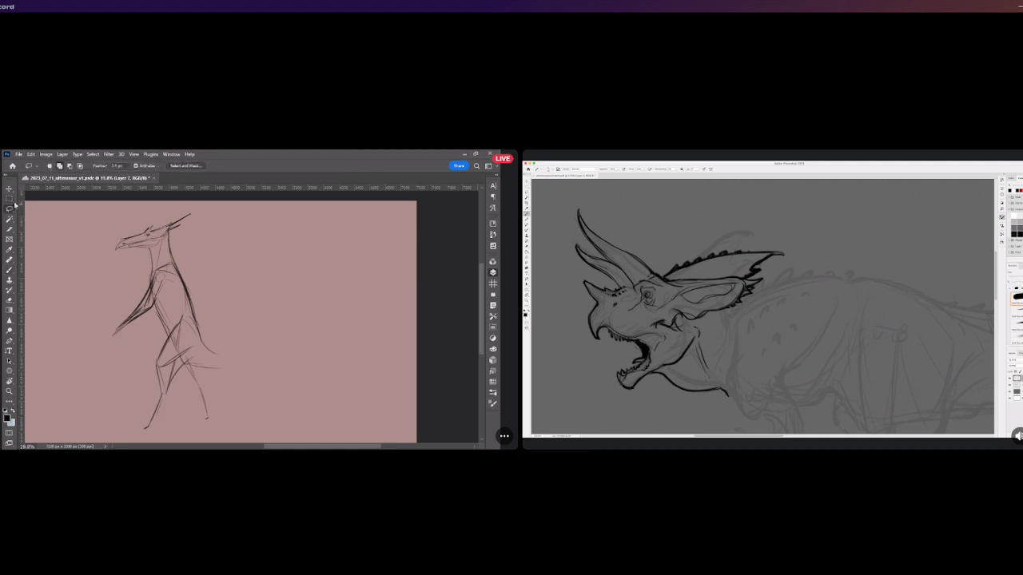
scroll(104, 291, down, 3)
scroll(105, 254, up, 3)
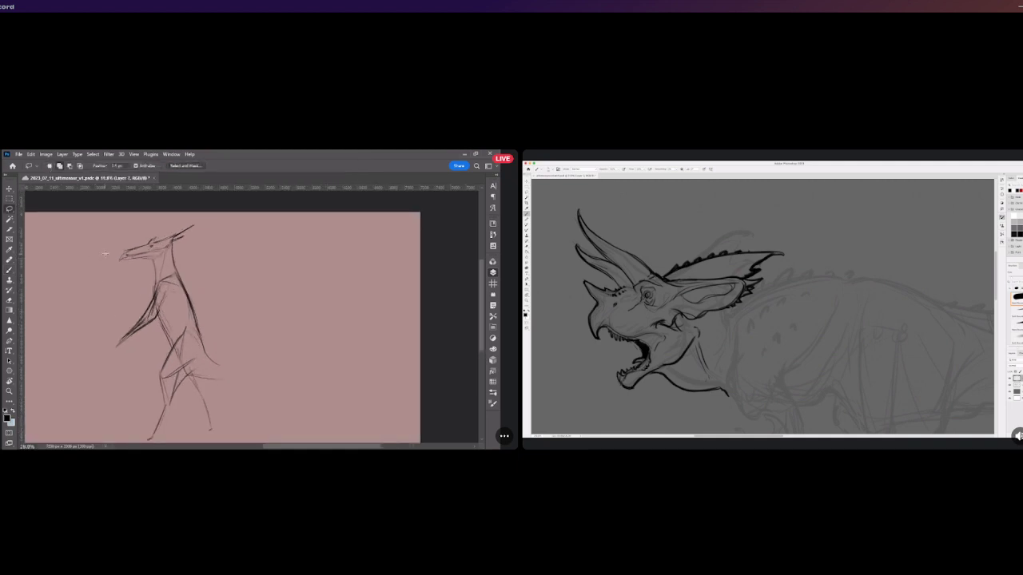
mouse_move(126, 235)
mouse_down()
mouse_move(216, 236)
mouse_move(132, 228)
mouse_up()
scroll(112, 224, up, 1)
click(9, 189)
drag(101, 279, 83, 289)
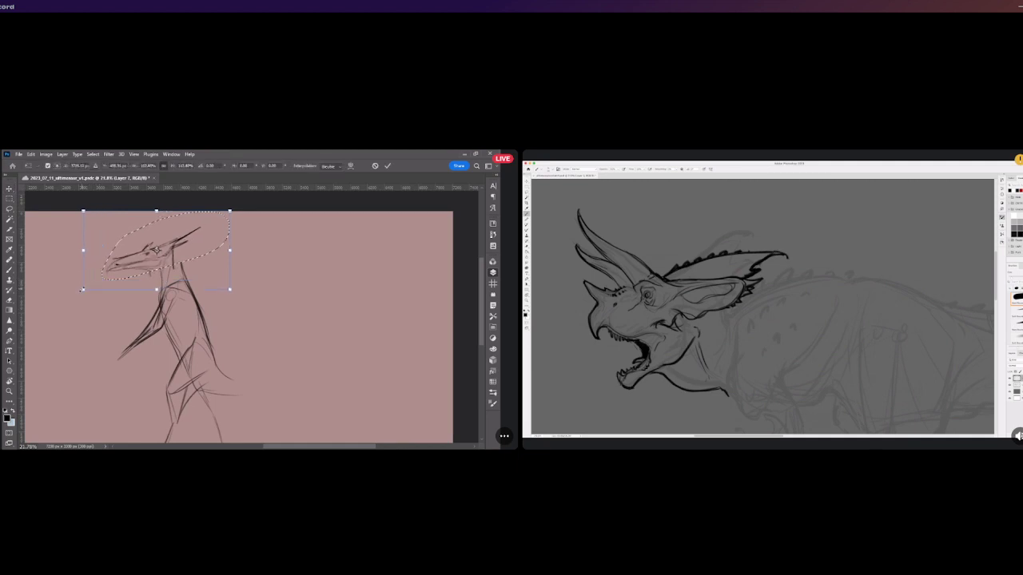
drag(145, 263, 155, 258)
drag(95, 284, 78, 294)
drag(124, 263, 129, 252)
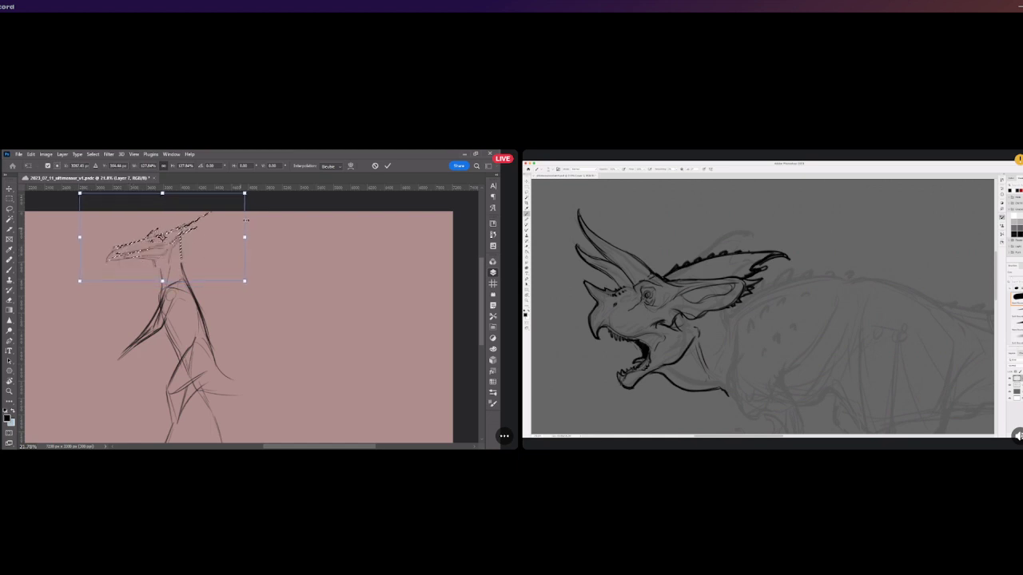
drag(247, 195, 242, 197)
drag(206, 236, 213, 235)
click(388, 165)
scroll(233, 248, down, 1)
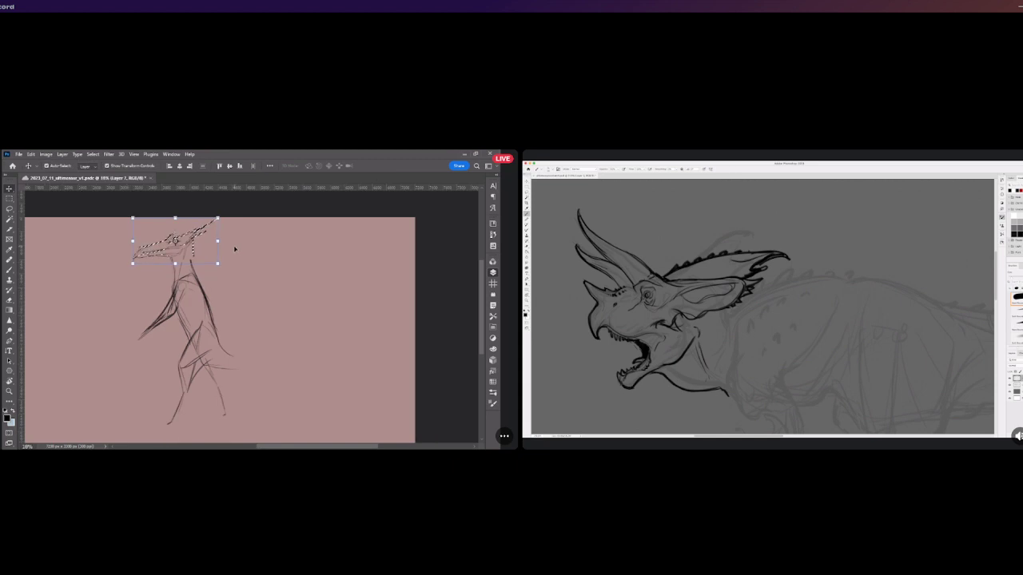
Deselect the head and redraw the back of the neck and the upper back line to join it to the body.
key(ctrl+d)
key(b)
scroll(188, 241, down, 1)
scroll(184, 241, up, 1)
drag(195, 248, 200, 291)
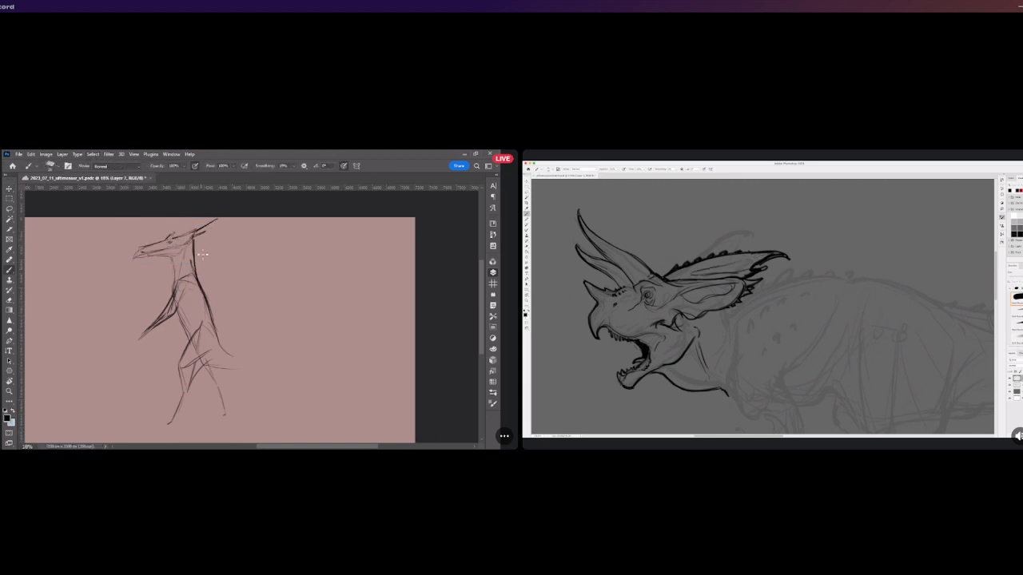
key(ctrl+z)
drag(194, 245, 216, 317)
key(ctrl+z)
key(ctrl+z)
drag(195, 262, 213, 316)
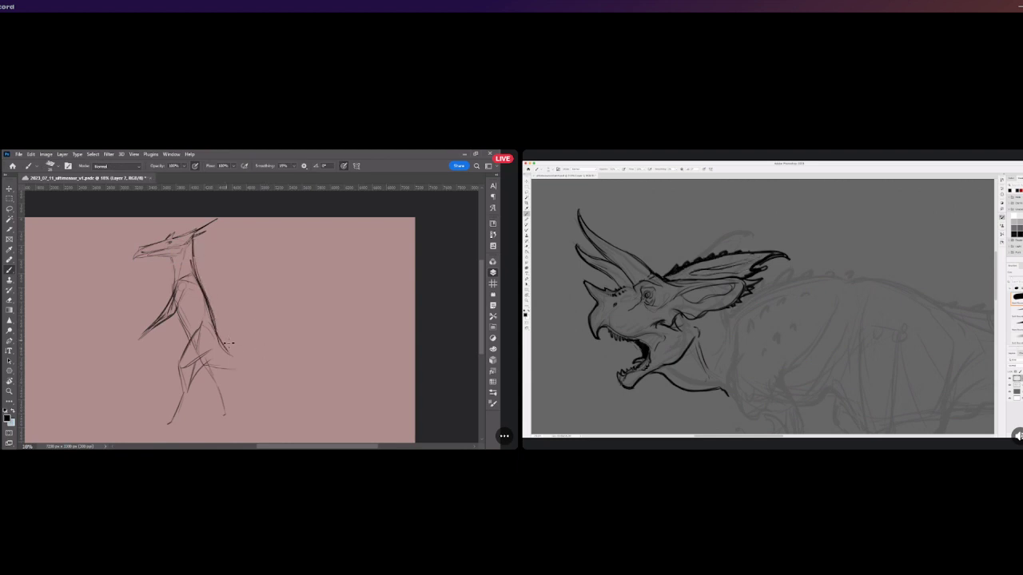
Sketch a long tail sweeping backward from the upright creature's hips, with upper and lower contours.
key(ctrl+z)
drag(213, 328, 283, 398)
key(ctrl+z)
drag(214, 340, 305, 398)
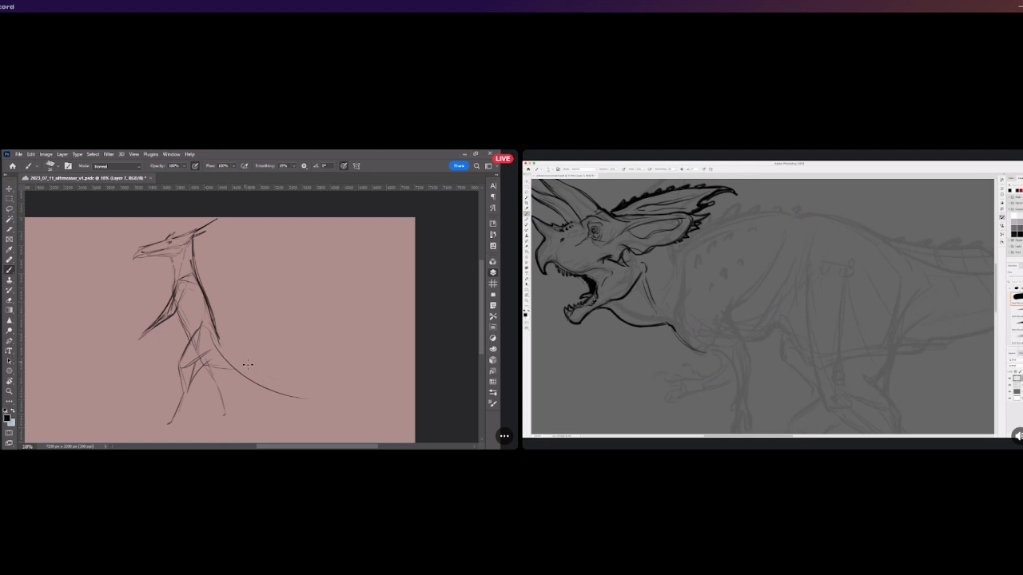
drag(224, 343, 275, 388)
drag(214, 367, 275, 392)
Thicken the upright creature's front lower leg with a second contour line down to the foot.
scroll(271, 356, down, 2)
drag(203, 384, 188, 415)
drag(197, 388, 186, 421)
key(ctrl+z)
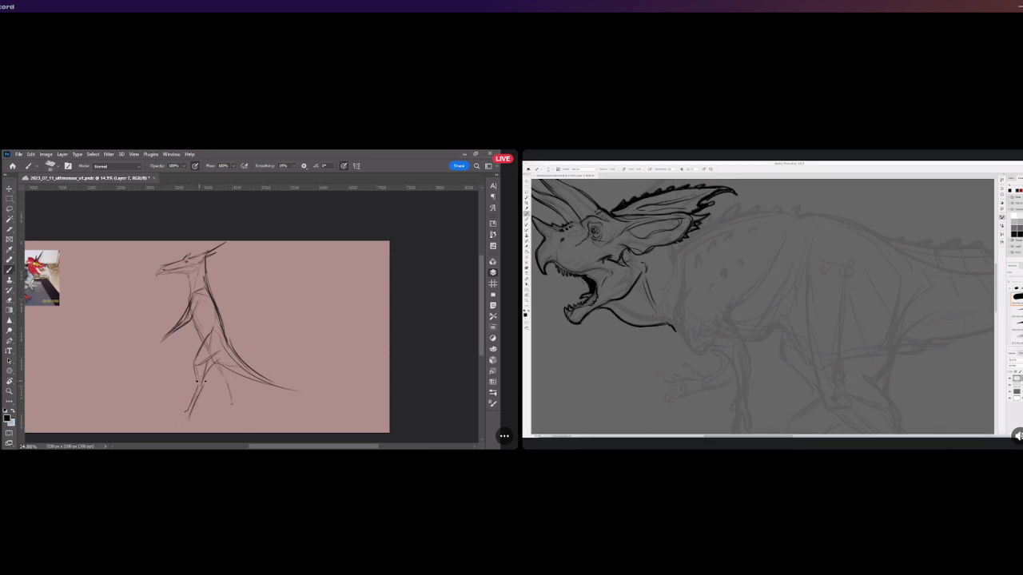
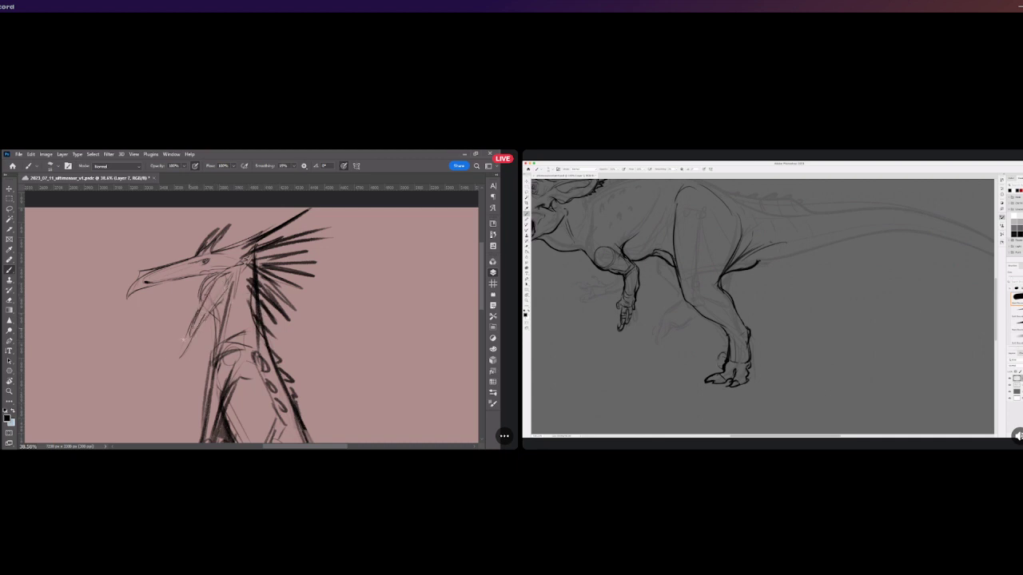
Reinforce the open lower beak of the upright creature and add small teeth along the upper beak.
drag(172, 361, 192, 348)
drag(199, 302, 204, 277)
drag(167, 283, 191, 281)
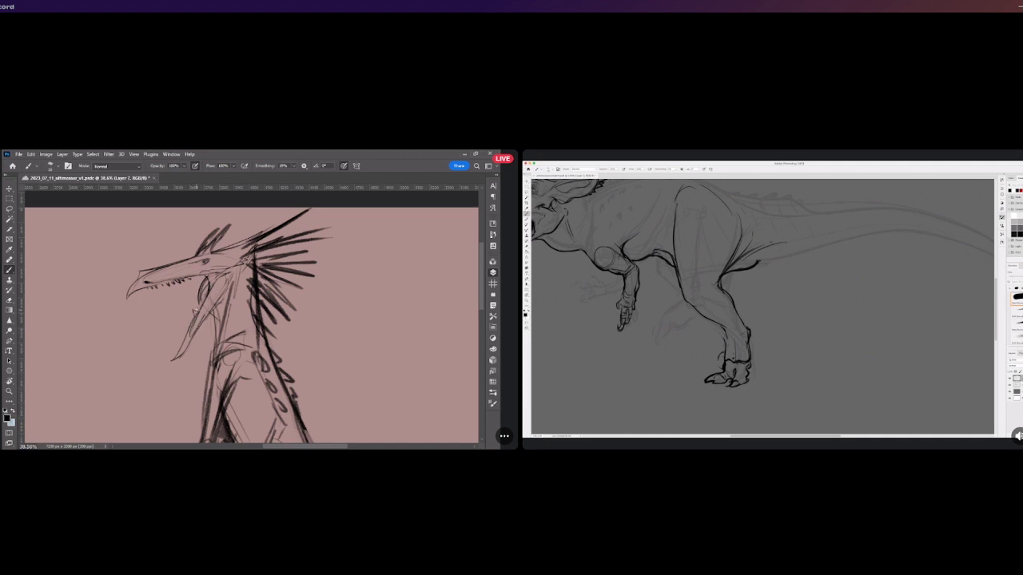
drag(198, 326, 189, 345)
scroll(240, 287, down, 1)
scroll(229, 282, down, 6)
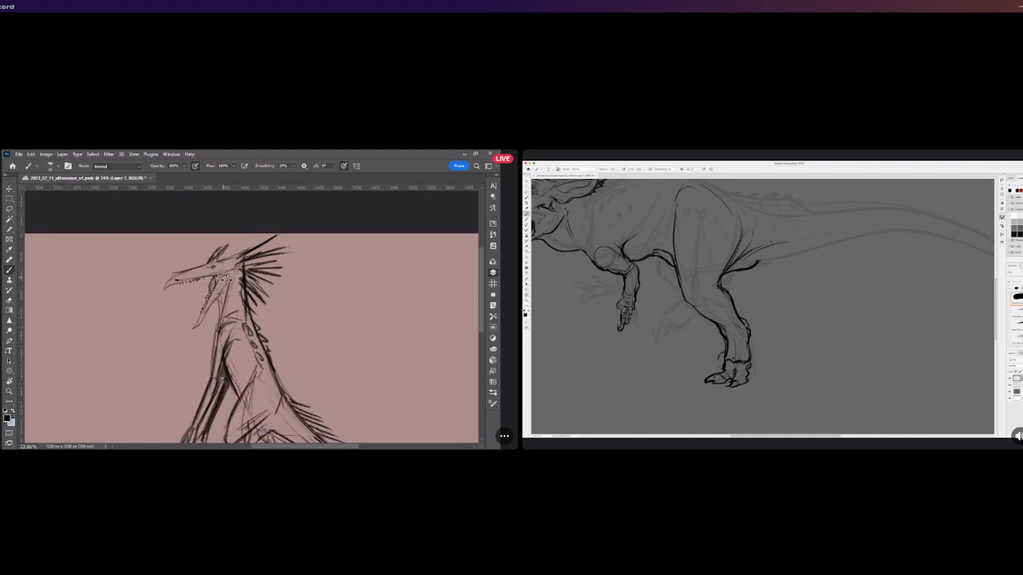
scroll(322, 344, up, 2)
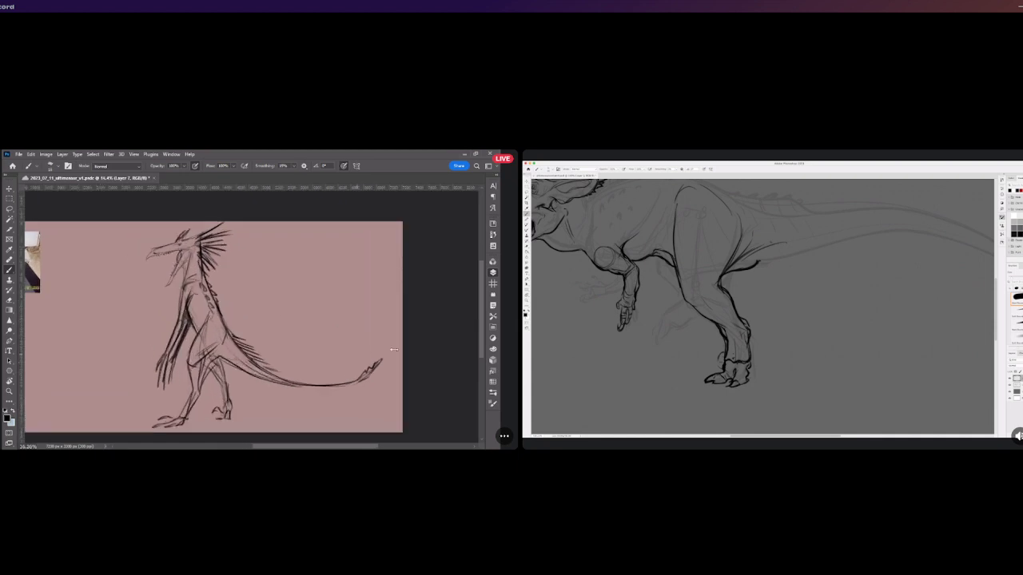
Compare the four-legged and upright creature sketches by switching their layers' visibility.
key(ctrl+comma)
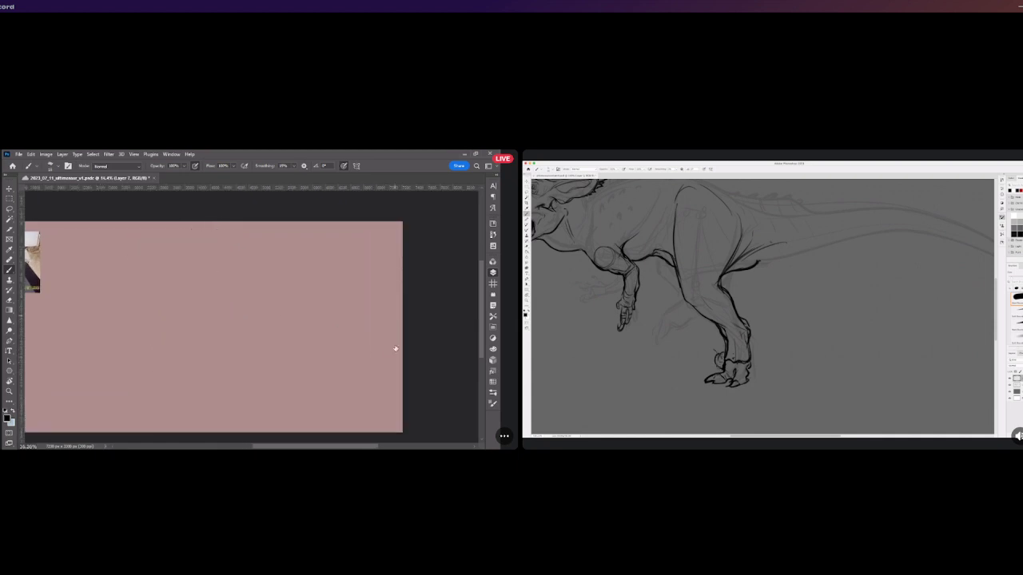
key(ctrl+z)
key(ctrl+shift+z)
key(ctrl+z)
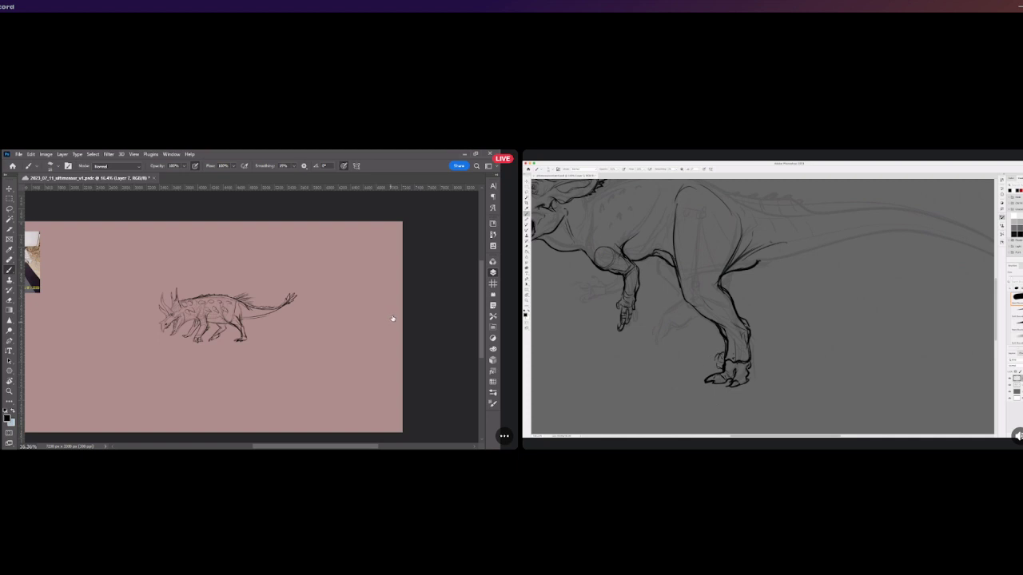
key(ctrl+z)
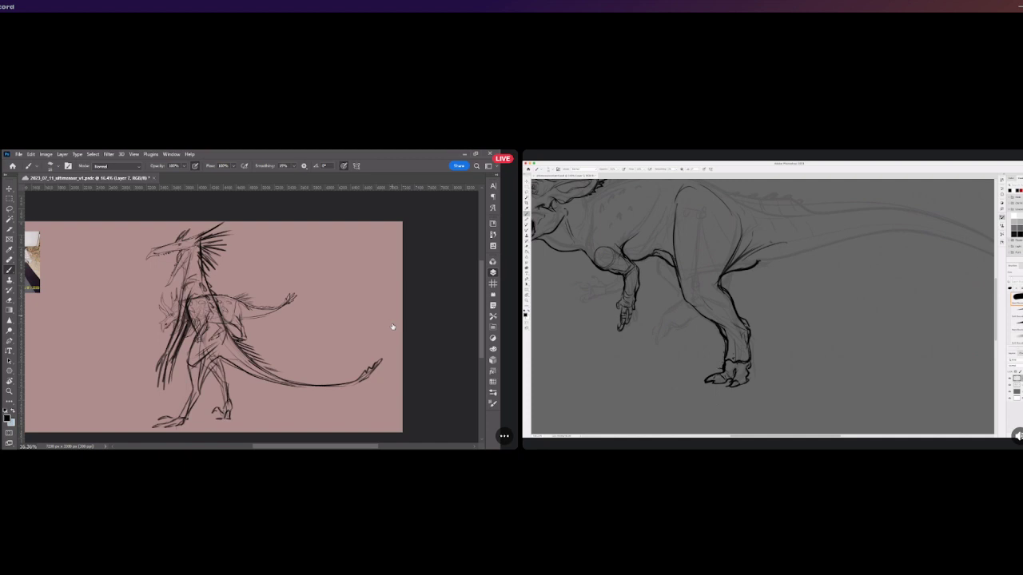
key(ctrl+z)
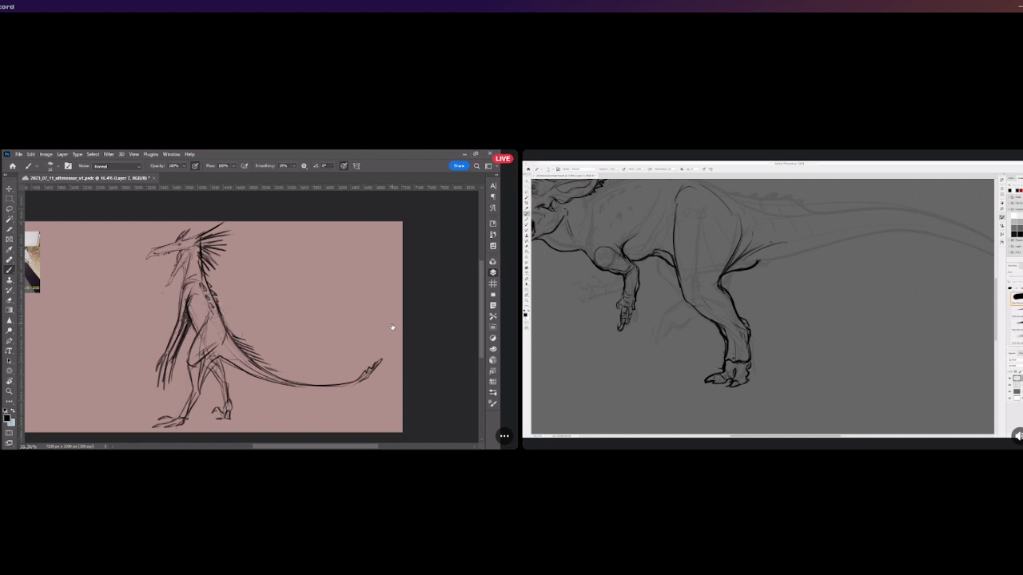
Hide the upright creature sketch and leave an empty layer active for a new creature variation.
key(ctrl+comma)
key(ctrl+comma)
click(392, 320)
click(392, 328)
click(391, 329)
click(390, 339)
key(ctrl+comma)
key(ctrl+comma)
key(ctrl+comma)
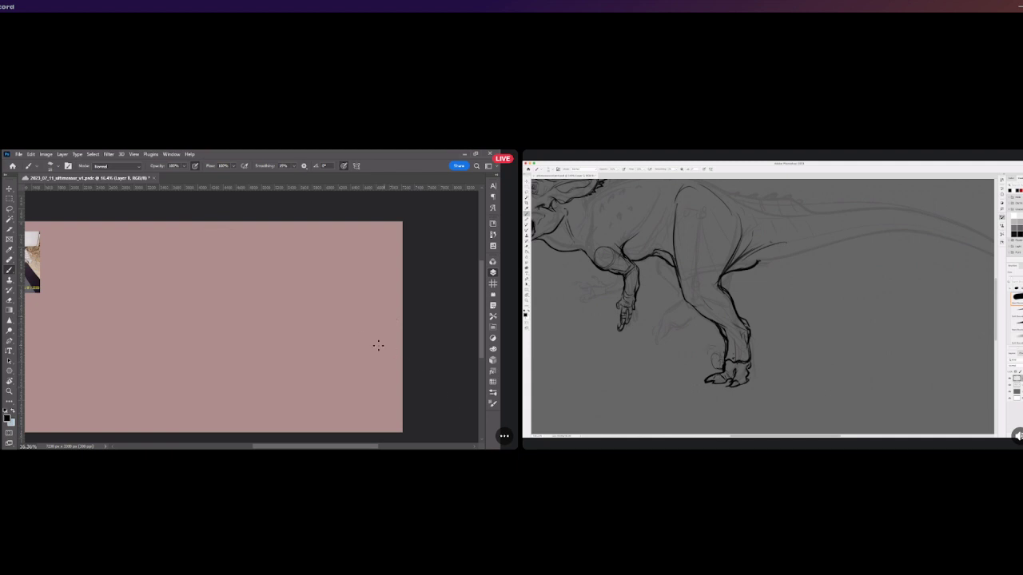
With a larger brush, sketch a curved neck-and-back line, an oval torso and a rough boxy head for the new creature.
scroll(292, 305, down, 2)
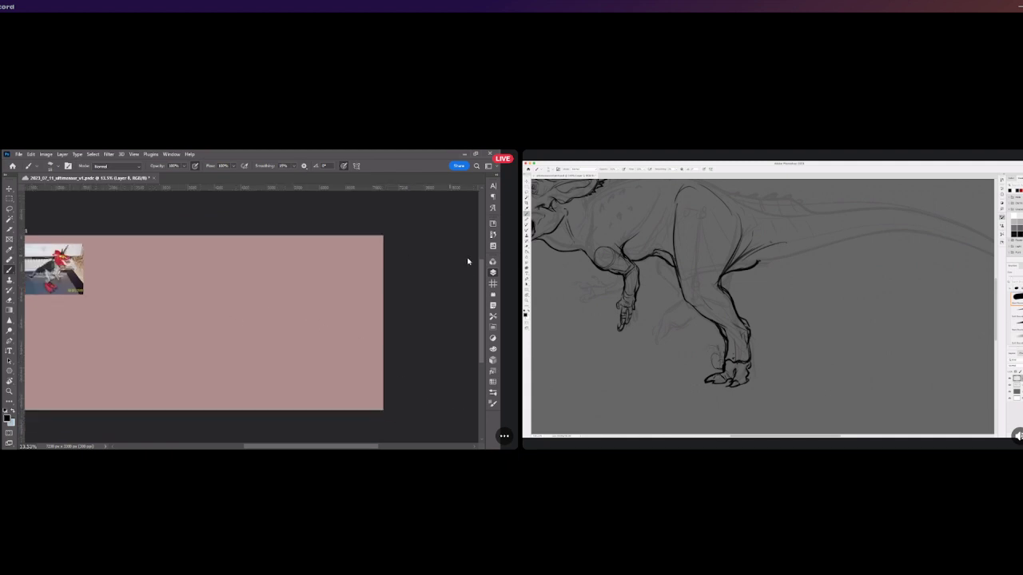
scroll(304, 278, up, 1)
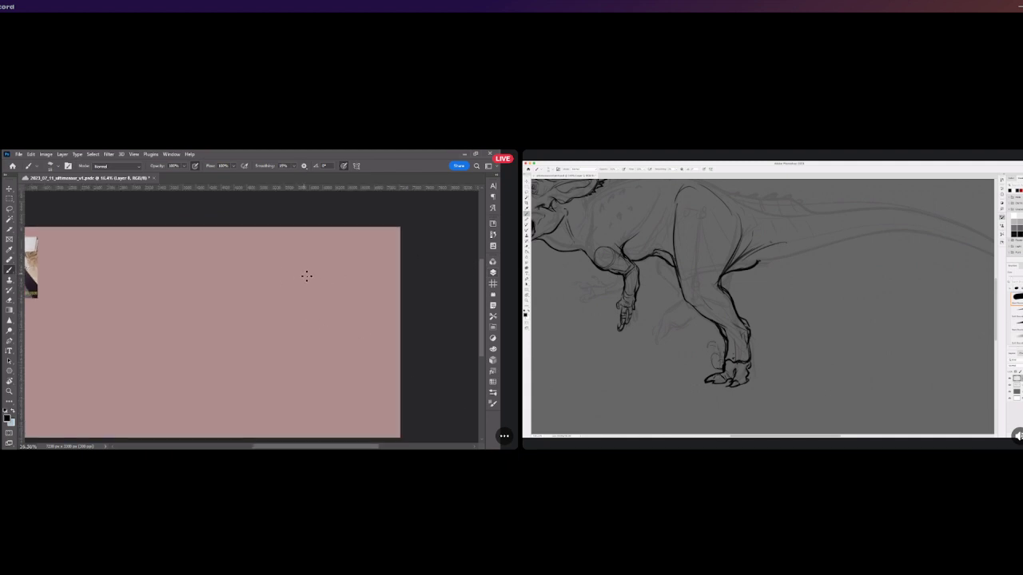
key(period)
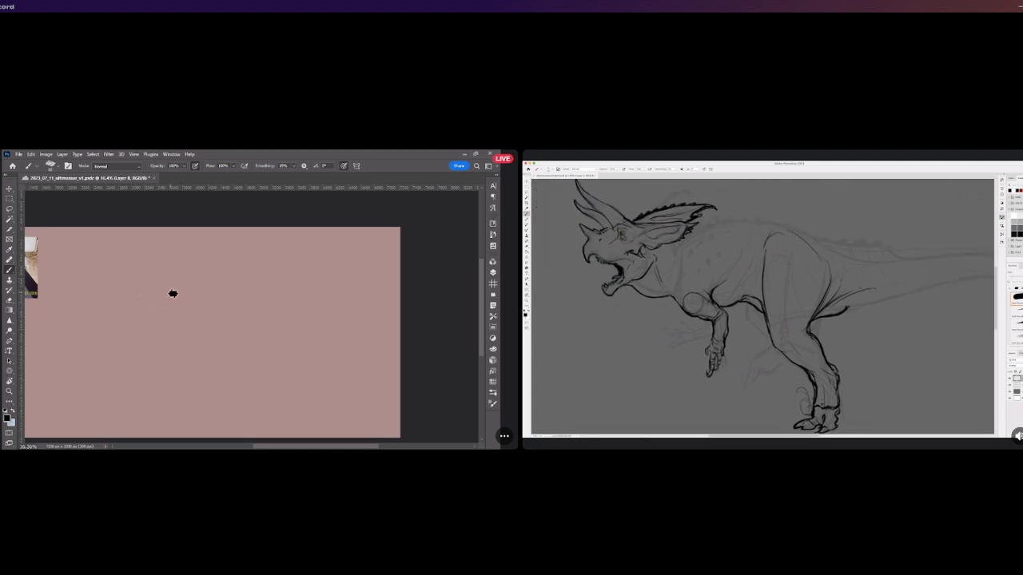
mouse_move(148, 290)
mouse_down()
mouse_move(185, 273)
mouse_move(235, 313)
mouse_up()
key(ctrl+z)
drag(144, 264, 326, 327)
drag(179, 313, 242, 360)
drag(223, 290, 199, 302)
mouse_move(150, 260)
mouse_down()
mouse_move(134, 301)
mouse_move(132, 282)
mouse_move(152, 276)
mouse_move(132, 285)
mouse_move(126, 307)
mouse_move(119, 297)
mouse_move(127, 312)
mouse_move(156, 304)
mouse_move(163, 264)
mouse_move(132, 285)
mouse_move(130, 271)
mouse_move(159, 266)
mouse_move(161, 291)
mouse_move(149, 268)
mouse_move(134, 270)
mouse_move(159, 263)
mouse_move(161, 289)
mouse_move(167, 262)
mouse_move(166, 288)
mouse_move(171, 276)
mouse_move(150, 268)
mouse_move(194, 316)
mouse_up()
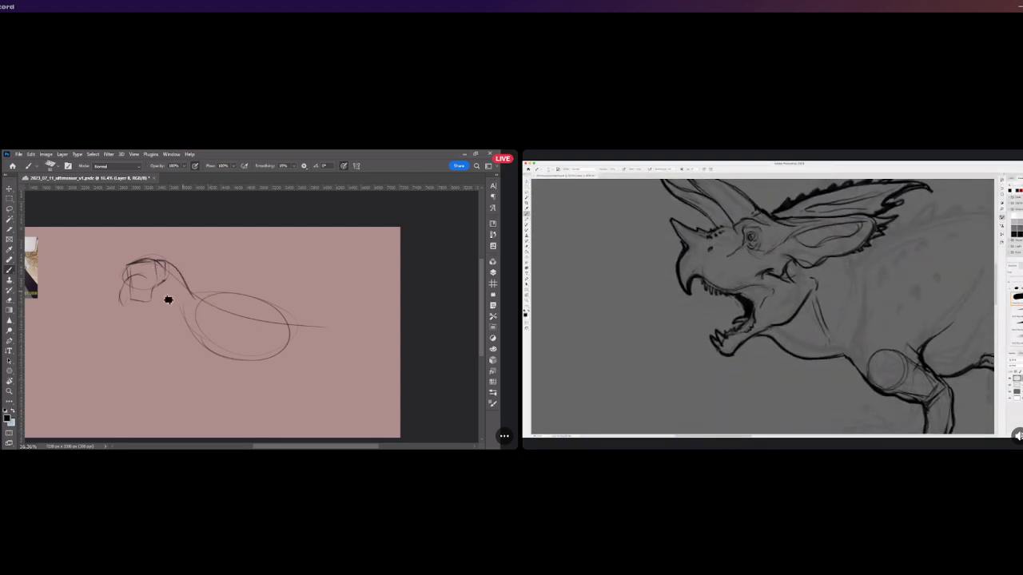
Rough in the snout planes and upper mouth line on the new head, undoing the darkest strokes.
mouse_move(130, 281)
mouse_down()
mouse_move(159, 263)
mouse_move(132, 274)
mouse_move(133, 290)
mouse_move(145, 284)
mouse_move(126, 289)
mouse_move(124, 306)
mouse_move(138, 279)
mouse_move(124, 287)
mouse_move(143, 294)
mouse_move(147, 283)
mouse_move(126, 295)
mouse_move(153, 293)
mouse_up()
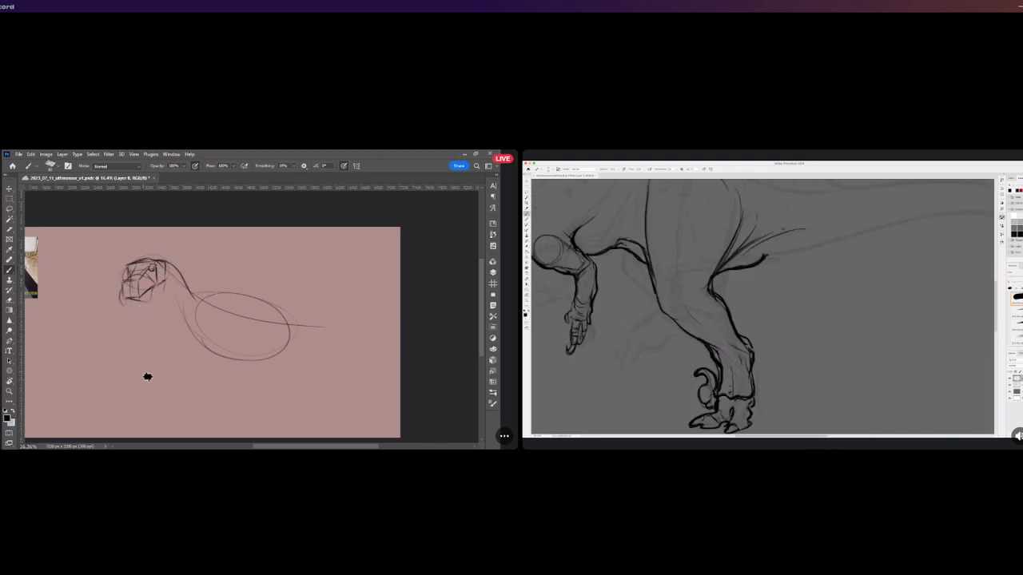
mouse_move(137, 293)
mouse_down()
mouse_move(126, 285)
mouse_move(121, 300)
mouse_move(153, 291)
mouse_move(123, 301)
mouse_up()
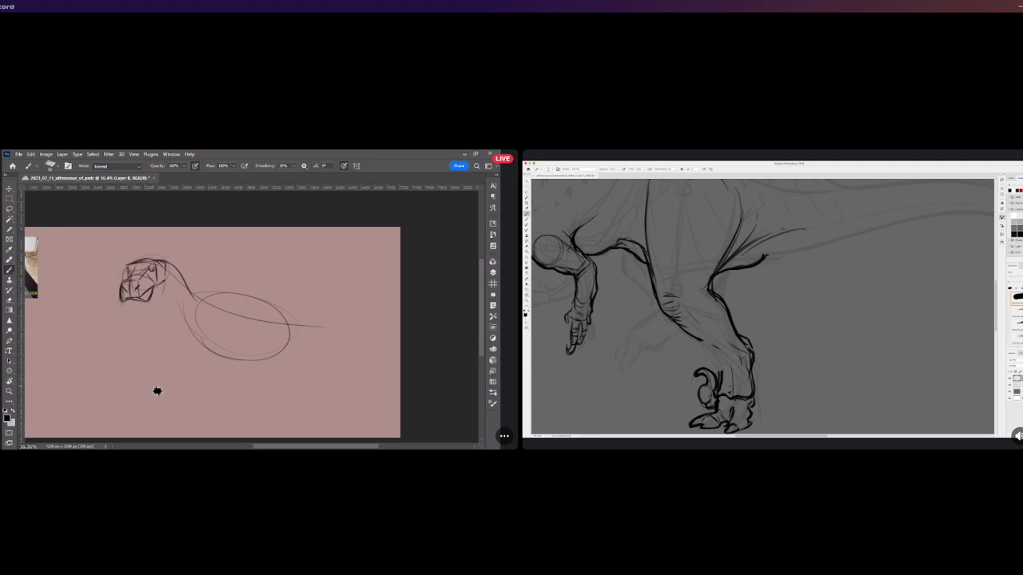
key(ctrl+z)
key(ctrl+z)
key(ctrl+z)
key(ctrl+z)
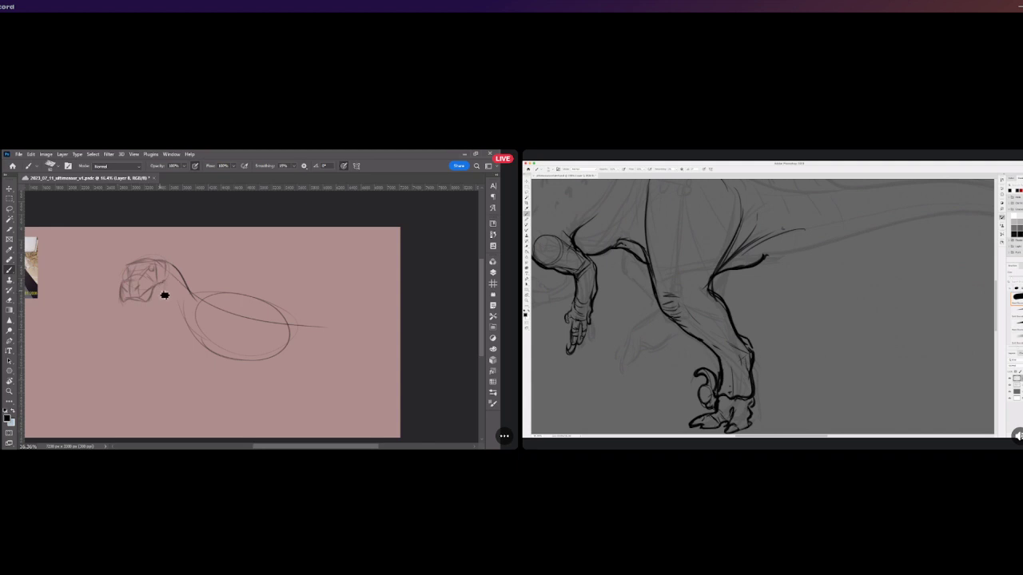
Sketch the wide-open lower jaw hanging beneath the snout of the new creature's head.
drag(166, 282, 155, 295)
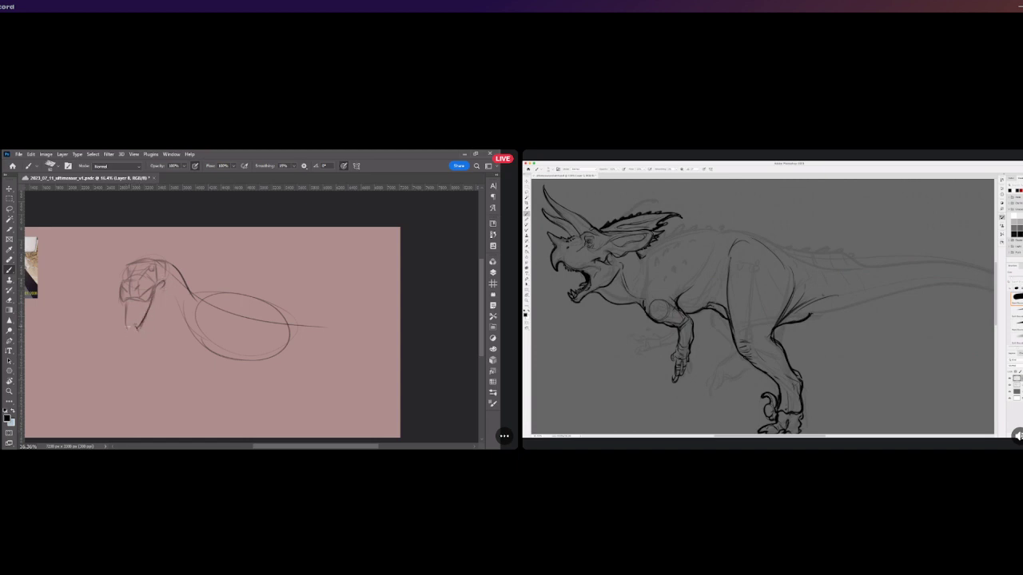
key(ctrl+z)
drag(156, 311, 144, 335)
mouse_move(167, 282)
mouse_down()
mouse_move(157, 325)
mouse_move(170, 290)
mouse_move(138, 287)
mouse_move(133, 323)
mouse_up()
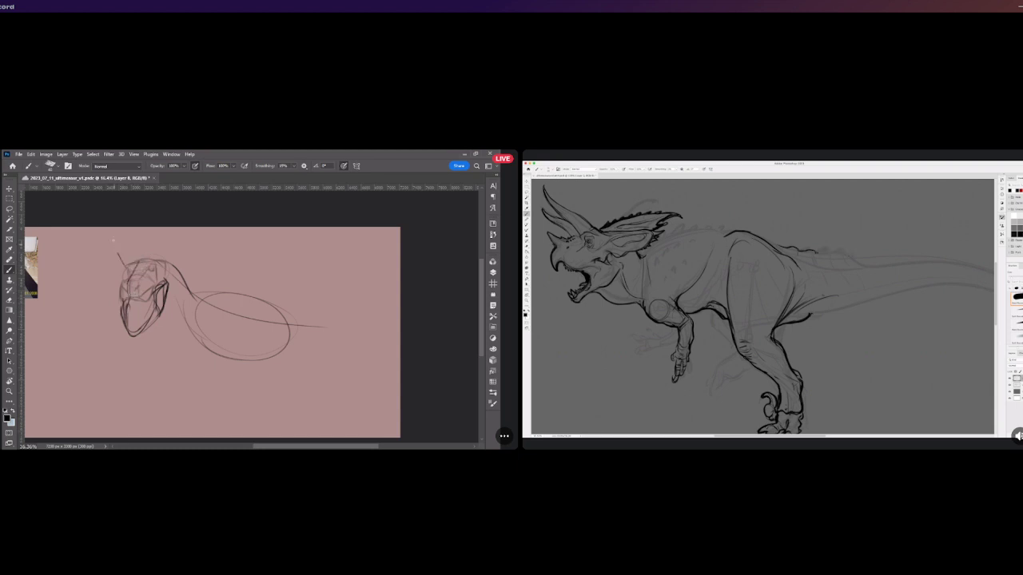
Draw two long curved horns rising from the top of the new creature's head.
key(ctrl+z)
key(ctrl+z)
drag(127, 265, 120, 234)
mouse_move(152, 257)
mouse_down()
mouse_move(150, 232)
mouse_move(155, 262)
mouse_up()
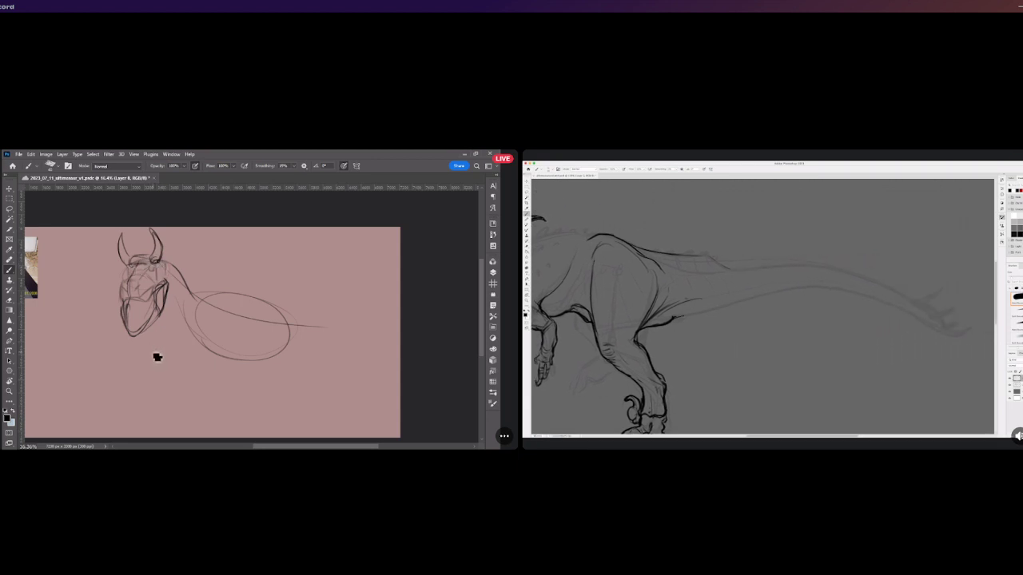
Move the whole new creature sketch down to leave space above its head.
scroll(157, 357, down, 1)
click(9, 191)
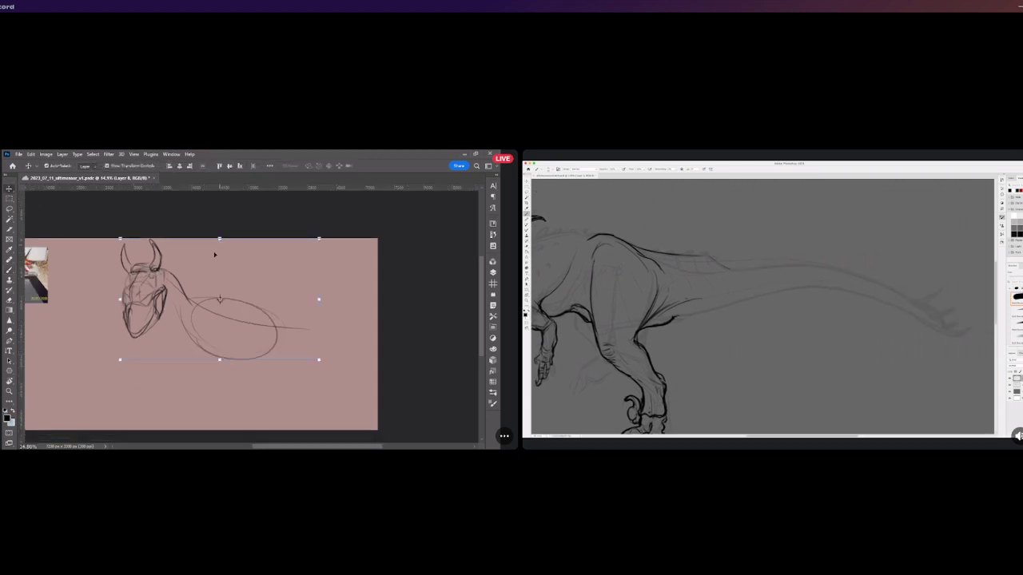
drag(184, 293, 175, 308)
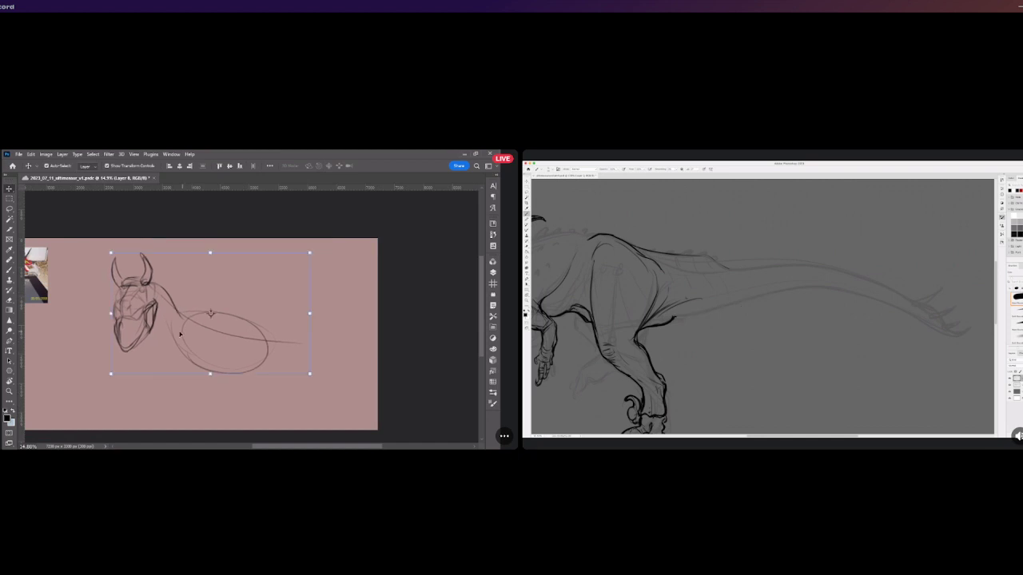
Sketch the throat, neck and chest contours that connect the open-jawed head to the oval torso.
key(b)
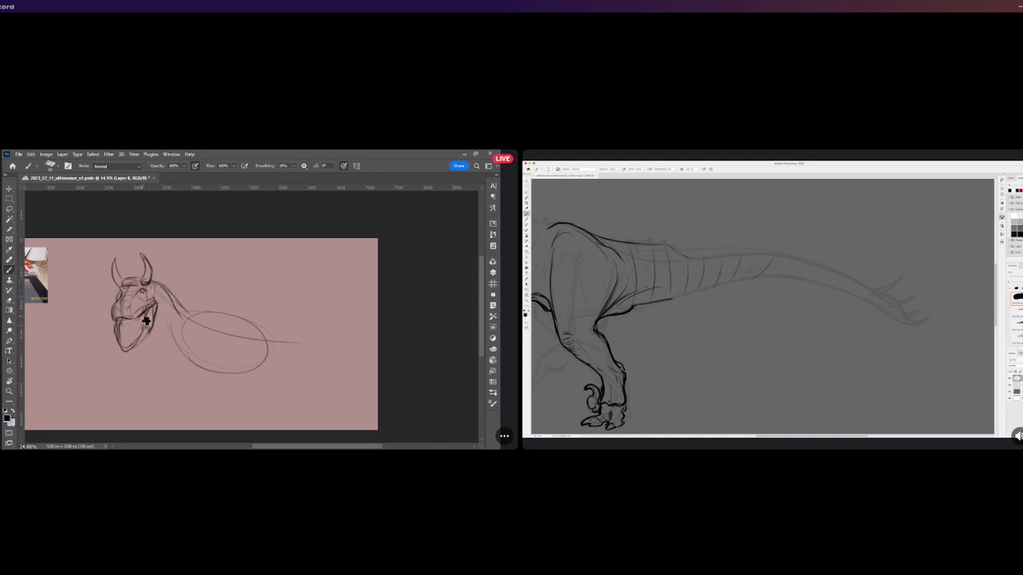
drag(145, 350, 182, 352)
key(ctrl+z)
drag(158, 291, 160, 333)
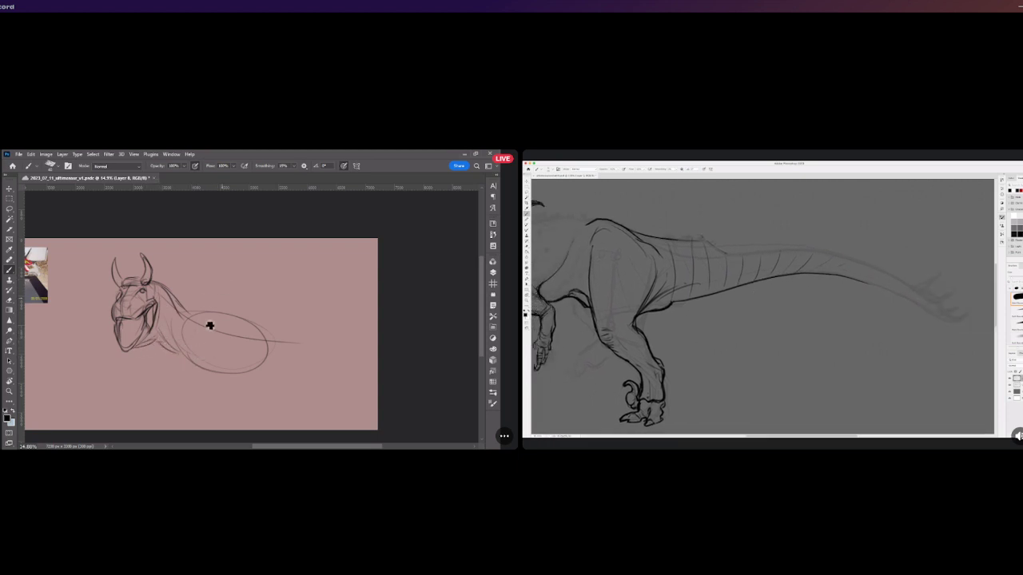
drag(180, 311, 237, 313)
key(ctrl+z)
drag(160, 351, 216, 376)
Remove the two long curved horns from the new creature's head.
drag(130, 283, 148, 279)
key(ctrl+z)
key(ctrl+z)
key(ctrl+z)
key(ctrl+z)
key(ctrl+z)
key(ctrl+z)
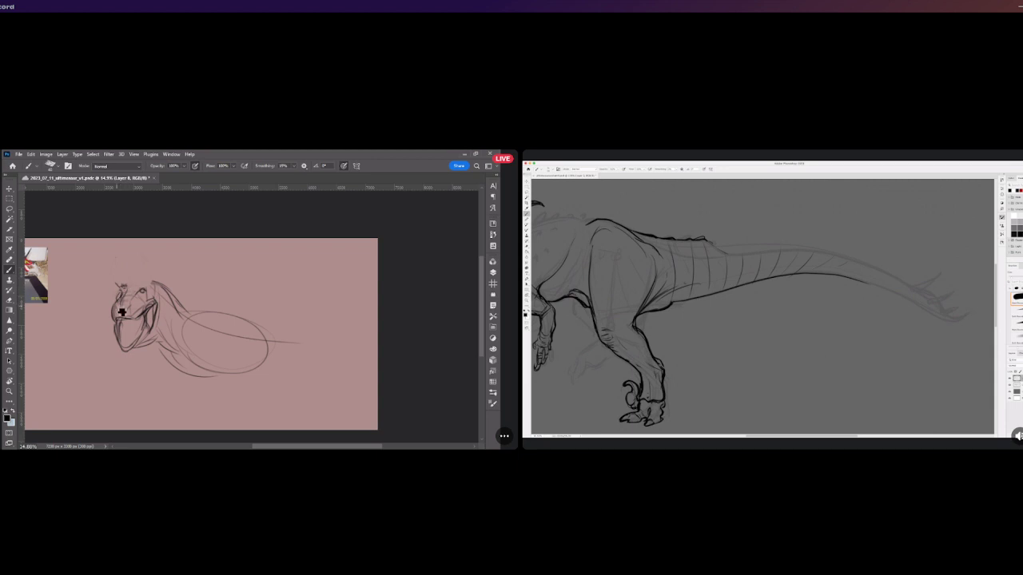
Refine the snout and toothed mouth of the open-jawed head and add short pointed horns above the brows.
drag(120, 318, 142, 322)
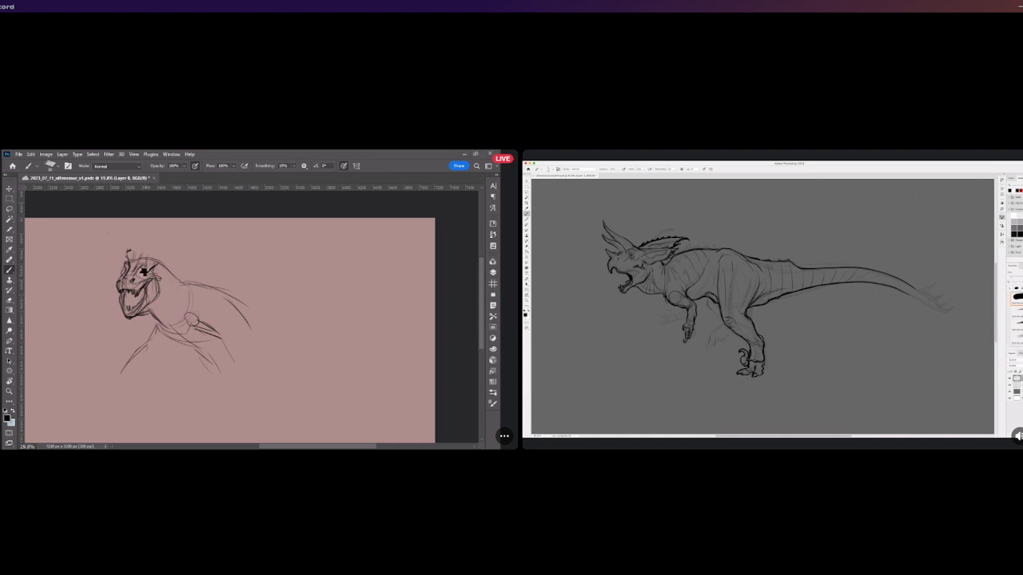
drag(134, 258, 132, 238)
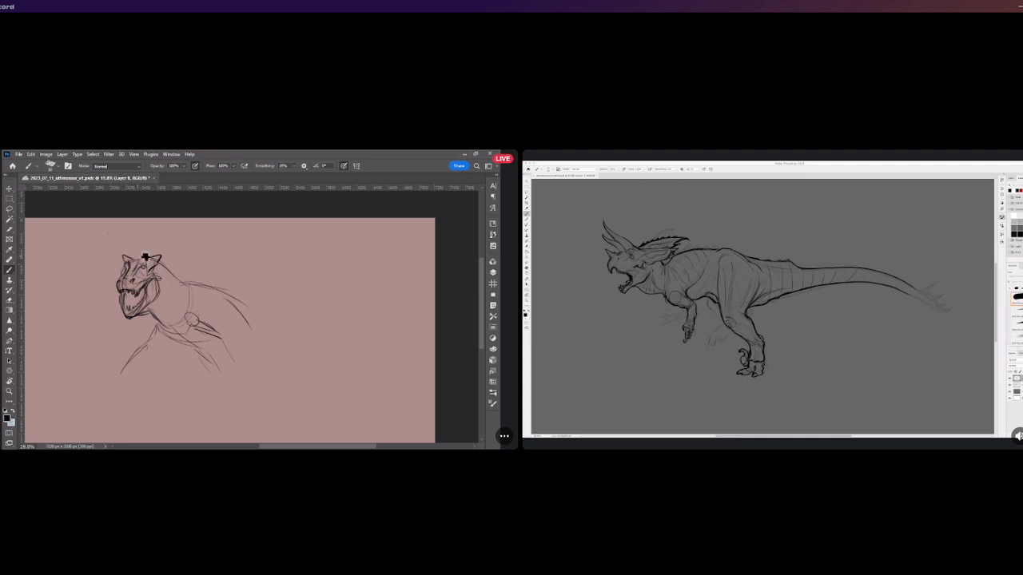
Add extra short pointed horns along the brow and back of the open-jawed creature's head.
drag(121, 255, 127, 261)
drag(150, 262, 164, 251)
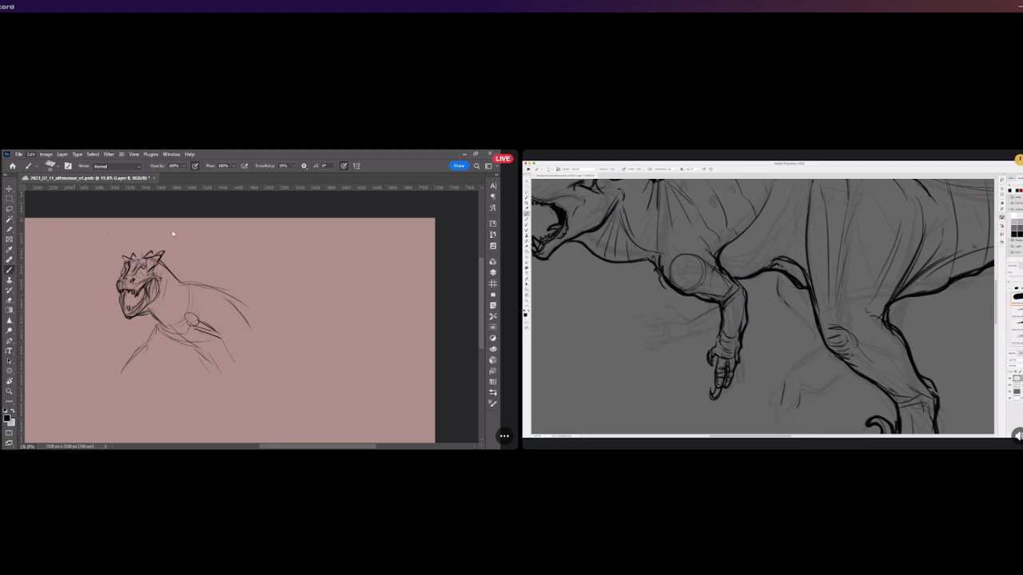
Select the open-jawed creature's lower jaw with the Lasso and transform it downward so the mouth gapes wider.
click(10, 209)
scroll(120, 286, up, 2)
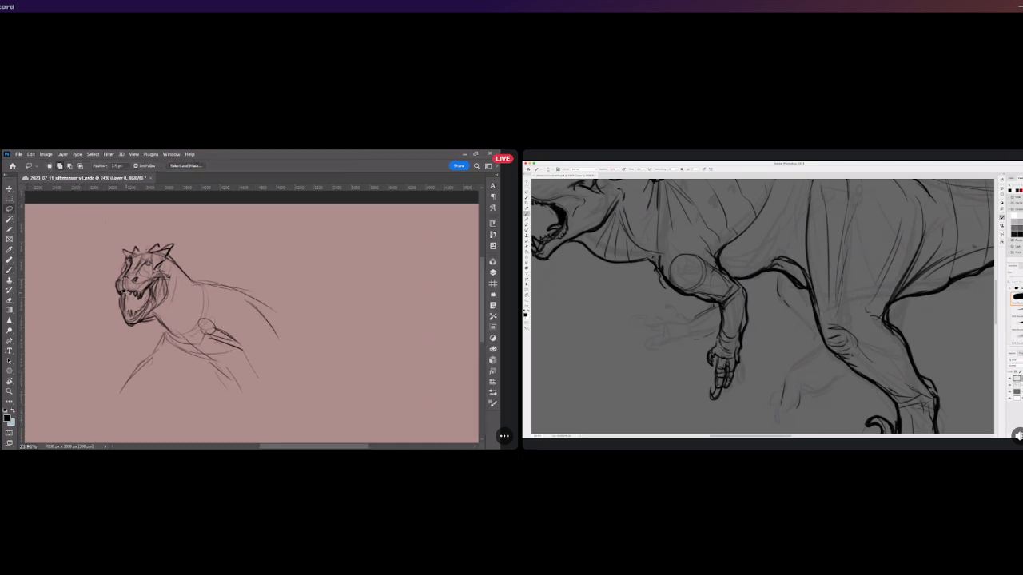
drag(112, 295, 99, 278)
click(30, 154)
key(ctrl+t)
drag(144, 318, 130, 334)
drag(122, 352, 152, 365)
click(387, 166)
key(ctrl+d)
scroll(173, 290, down, 3)
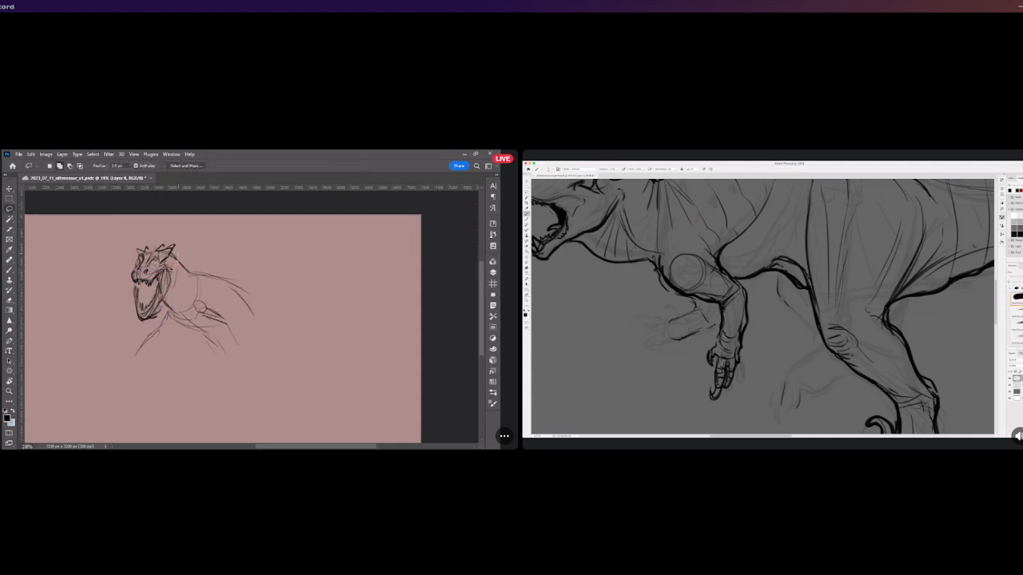
Redraw the front of the snout and the jaw contour, and add curved spikes along the creature's shoulders and upper back.
scroll(173, 291, up, 2)
key(b)
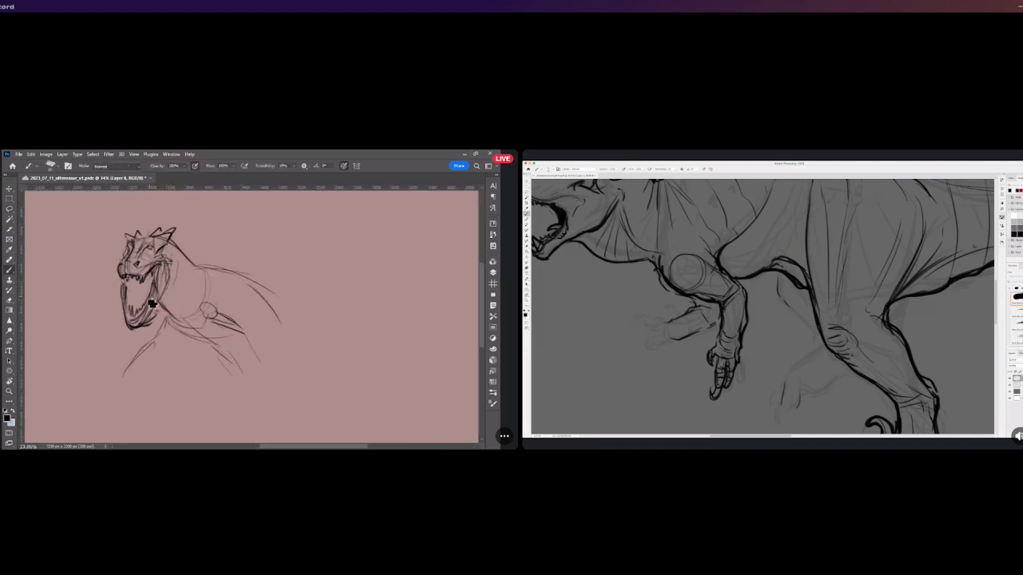
drag(120, 265, 117, 281)
key(ctrl+z)
drag(119, 268, 117, 282)
drag(118, 267, 116, 289)
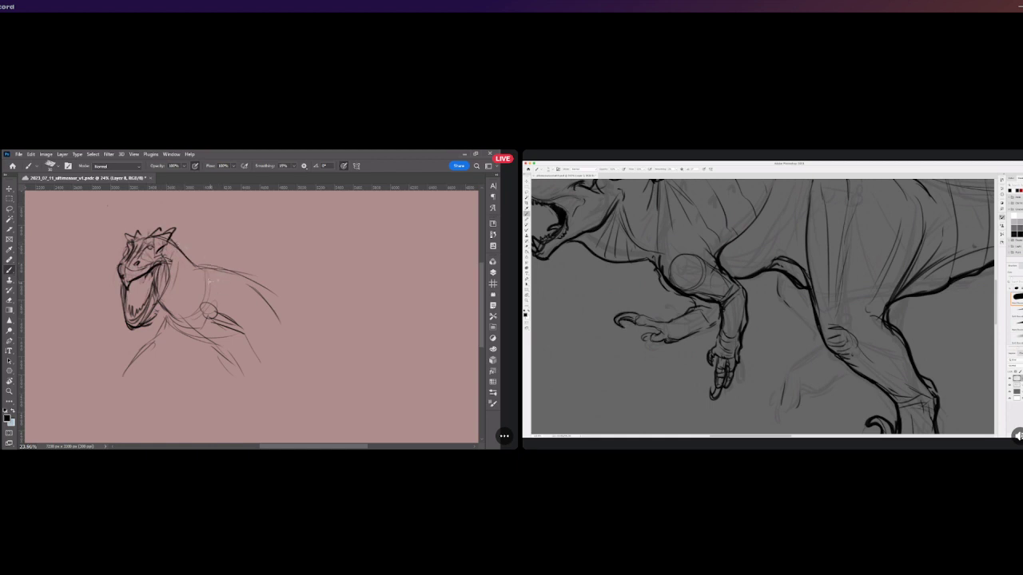
mouse_move(213, 283)
mouse_down()
mouse_move(224, 274)
mouse_move(220, 260)
mouse_move(236, 285)
mouse_move(229, 271)
mouse_move(255, 280)
mouse_up()
drag(140, 281, 143, 290)
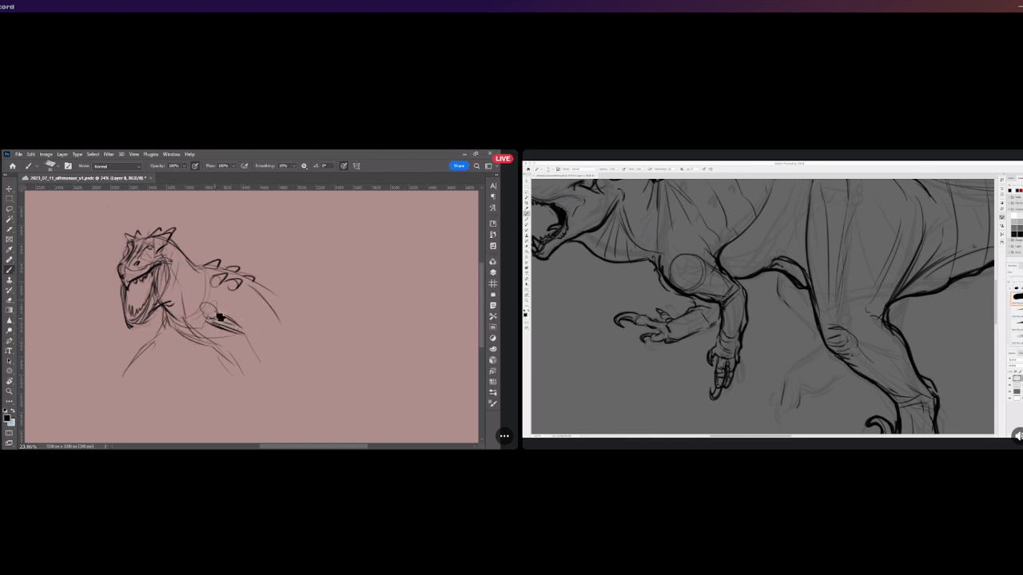
Sketch the near arm, the far forearm, the belly contour and the lower back line of the open-jawed creature.
mouse_move(212, 307)
mouse_down()
mouse_move(250, 330)
mouse_move(254, 360)
mouse_up()
drag(249, 325, 267, 368)
mouse_move(149, 348)
mouse_down()
mouse_move(192, 324)
mouse_move(242, 343)
mouse_move(228, 382)
mouse_up()
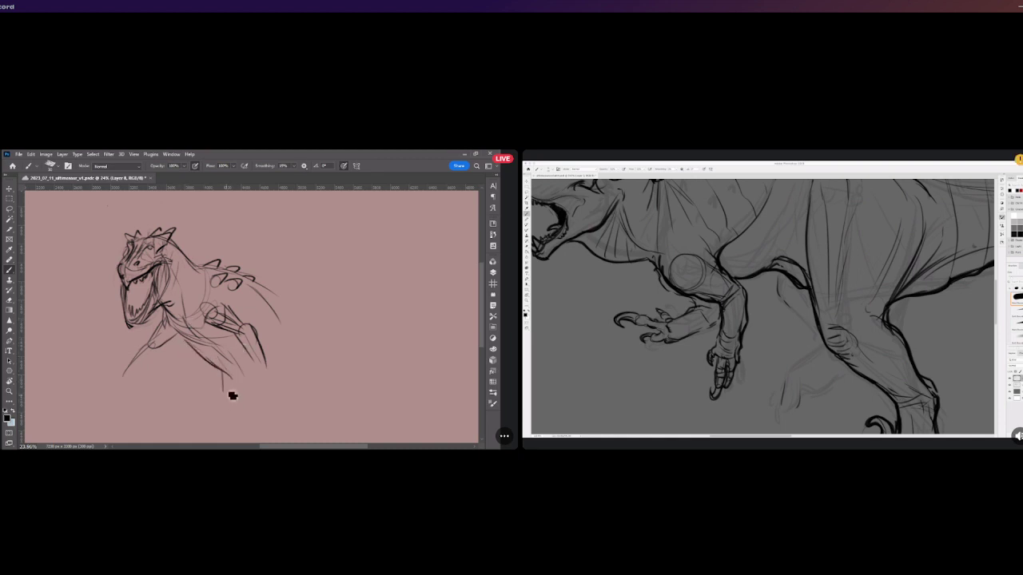
drag(258, 284, 295, 346)
mouse_move(228, 388)
mouse_down()
mouse_move(288, 365)
mouse_move(257, 355)
mouse_move(257, 384)
mouse_up()
drag(156, 349, 122, 377)
Shade the inside of the open mouth, strengthen the back of the neck and sketch taller pointed horns on the head.
mouse_move(136, 292)
mouse_down()
mouse_move(130, 310)
mouse_move(148, 293)
mouse_move(142, 304)
mouse_move(137, 284)
mouse_move(146, 290)
mouse_up()
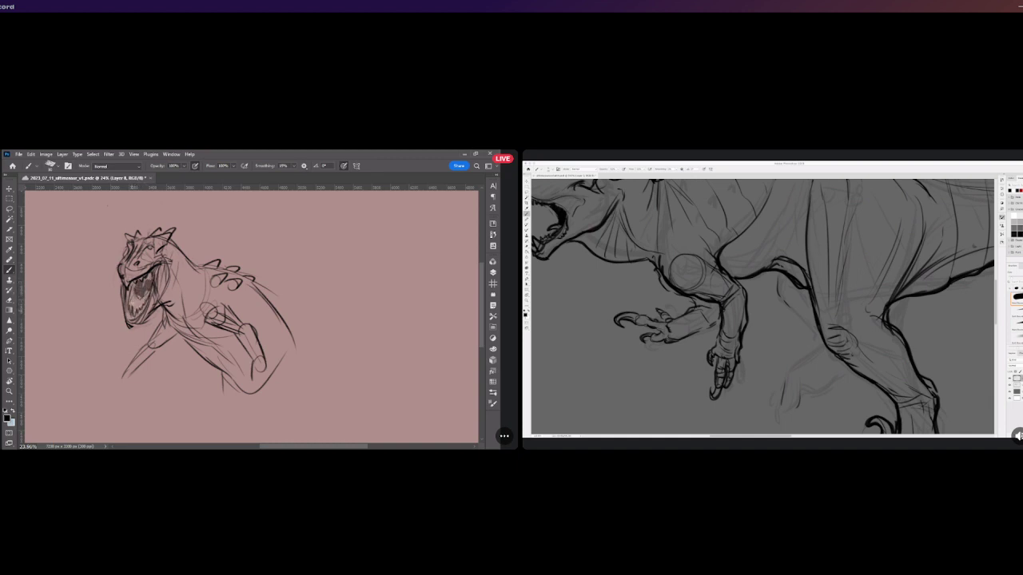
drag(171, 243, 194, 267)
drag(157, 251, 159, 249)
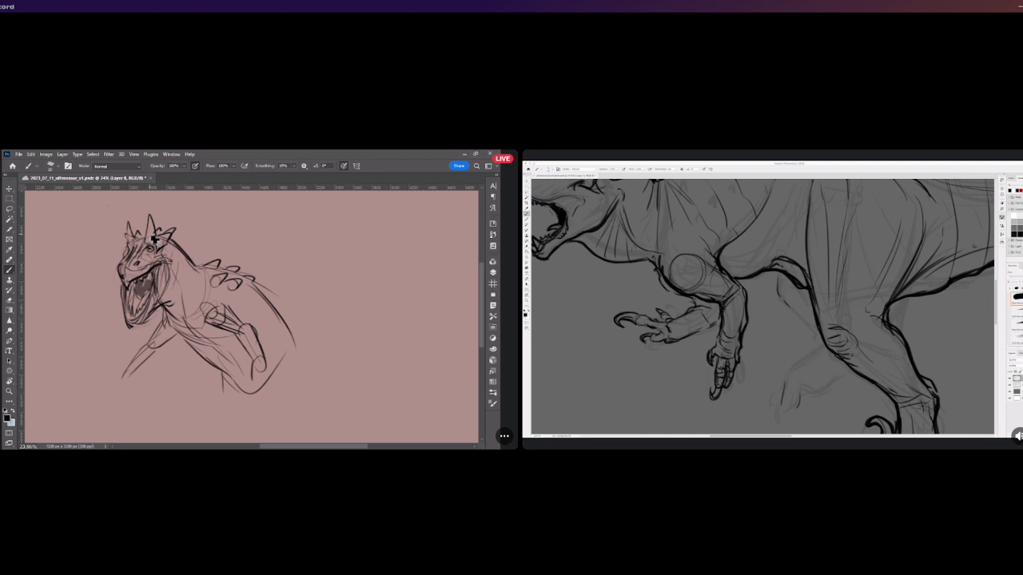
Rough in the hips, both thighs and lower legs below the torso, and extend the far forearm.
scroll(154, 239, down, 3)
mouse_move(202, 323)
mouse_down()
mouse_move(202, 358)
mouse_move(247, 354)
mouse_up()
mouse_move(253, 306)
mouse_down()
mouse_move(260, 357)
mouse_move(273, 367)
mouse_up()
mouse_move(204, 323)
mouse_down()
mouse_move(190, 355)
mouse_move(214, 342)
mouse_up()
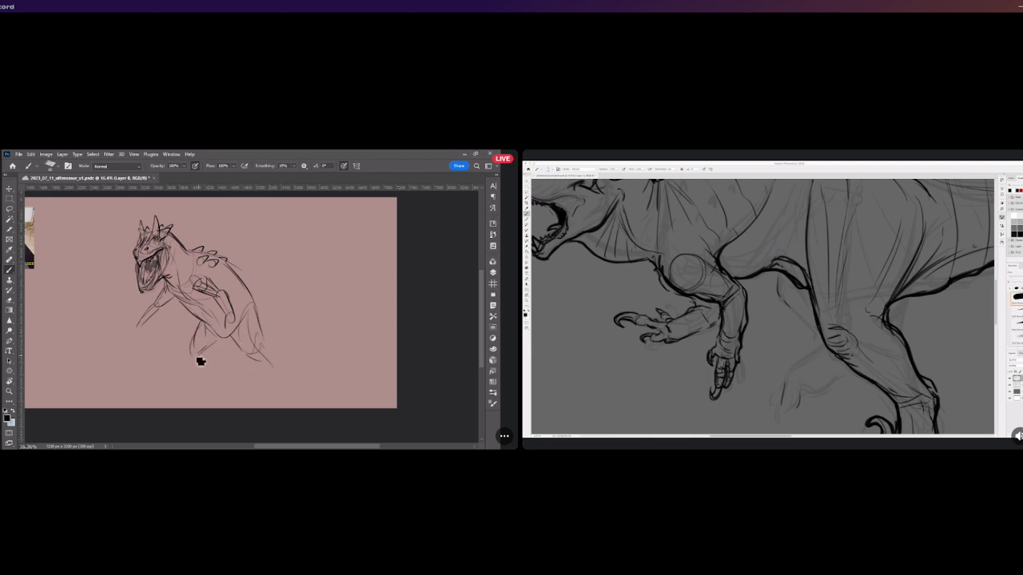
mouse_move(147, 326)
mouse_down()
mouse_move(174, 299)
mouse_move(134, 335)
mouse_up()
Sketch a long tail curving up from the hips behind the creature, ending in a spiked tip.
drag(237, 343, 313, 321)
mouse_move(235, 277)
mouse_down()
mouse_move(265, 350)
mouse_move(272, 329)
mouse_move(298, 335)
mouse_move(317, 319)
mouse_move(264, 346)
mouse_move(303, 308)
mouse_up()
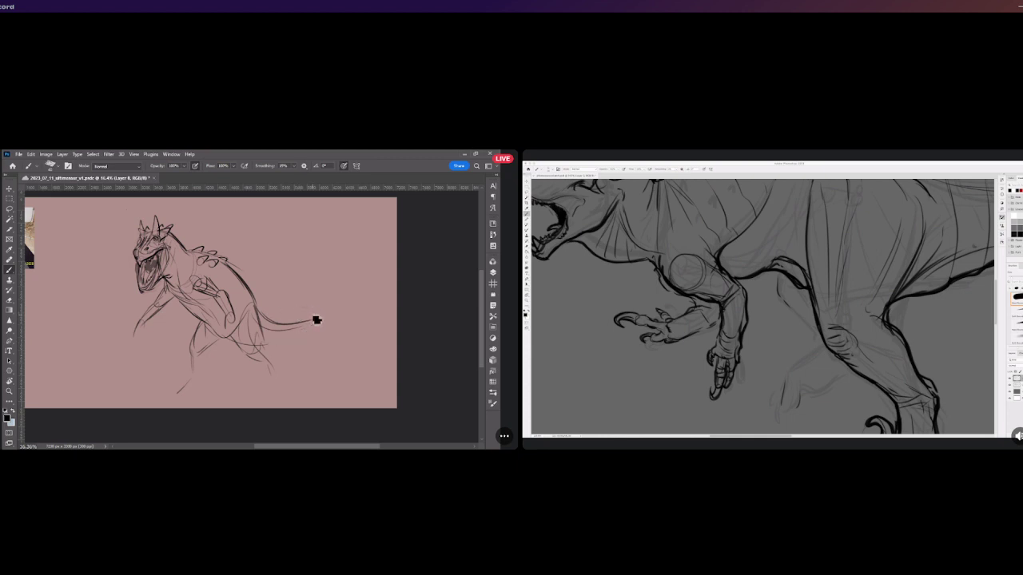
mouse_move(283, 341)
mouse_down()
mouse_move(350, 302)
mouse_move(273, 348)
mouse_move(363, 281)
mouse_up()
drag(303, 323, 350, 293)
key(ctrl+z)
mouse_move(300, 324)
mouse_down()
mouse_move(374, 275)
mouse_move(357, 294)
mouse_move(369, 268)
mouse_move(357, 291)
mouse_move(373, 282)
mouse_move(352, 300)
mouse_move(368, 282)
mouse_up()
key(ctrl+z)
key(ctrl+z)
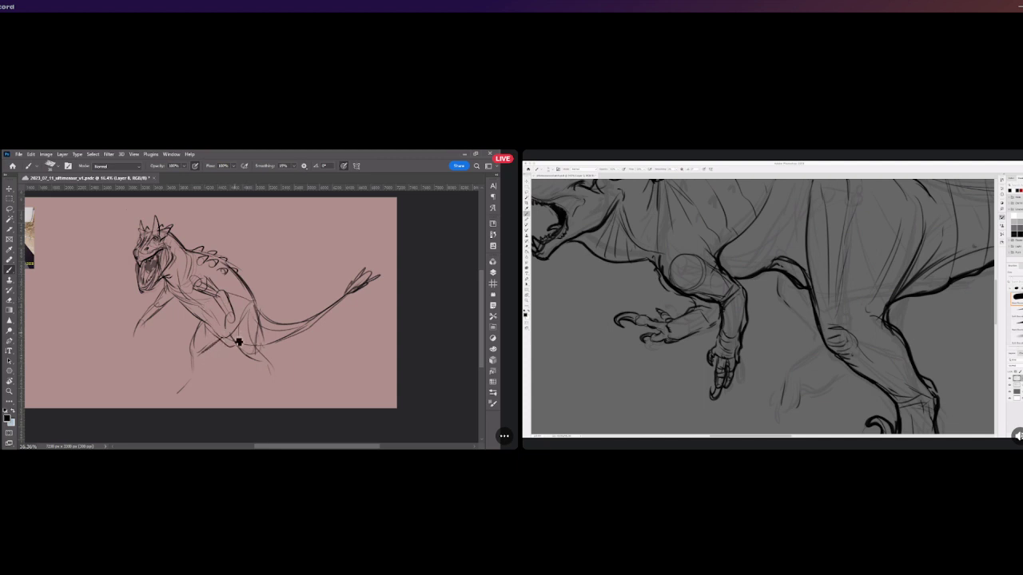
Draw the lower legs and clawed feet of the open-jawed creature, including the toes and ankle spurs.
mouse_move(263, 367)
mouse_down()
mouse_move(272, 379)
mouse_move(264, 392)
mouse_move(281, 392)
mouse_up()
mouse_move(178, 389)
mouse_down()
mouse_move(279, 348)
mouse_move(176, 384)
mouse_up()
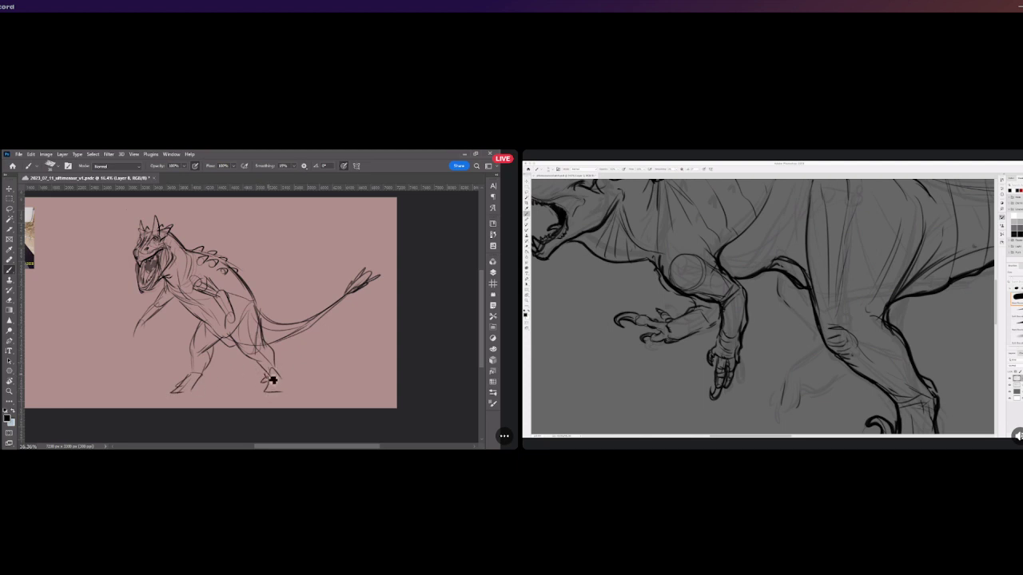
drag(265, 378, 256, 387)
key(ctrl+z)
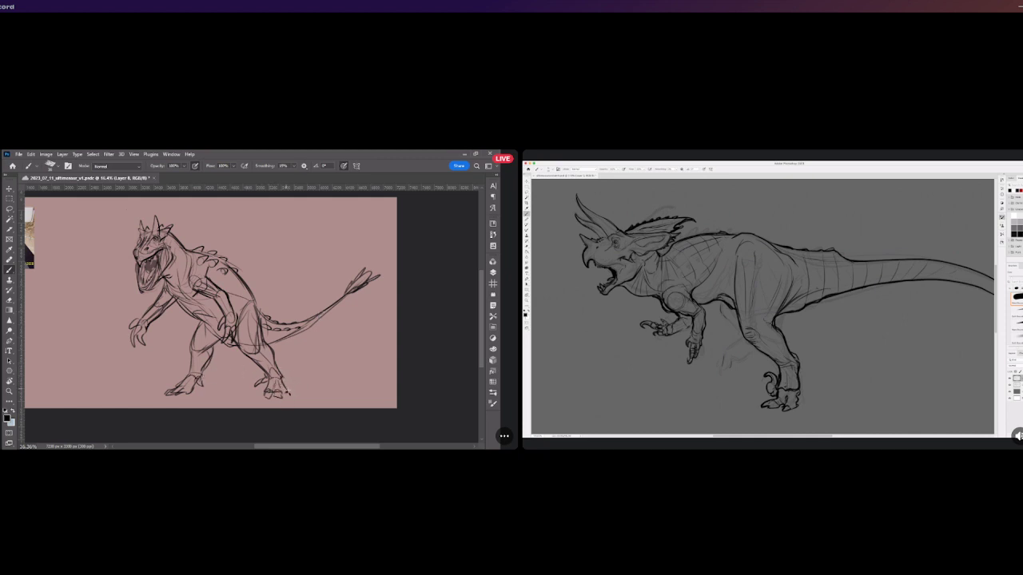
drag(289, 392, 294, 396)
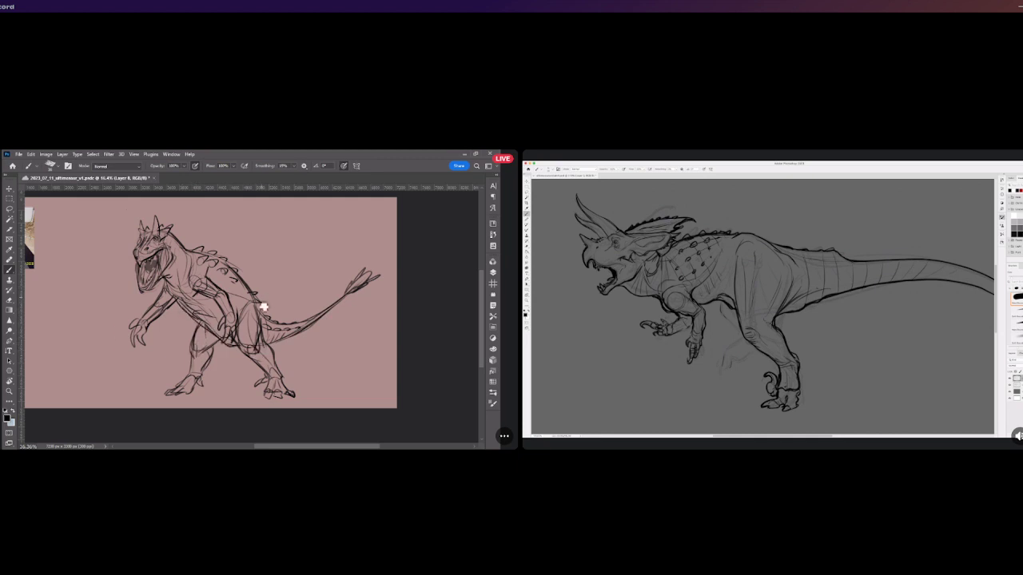
Examine the open-jawed creature's feet, head and overall proportions, both up close and as a whole.
scroll(260, 354, down, 3)
scroll(211, 378, up, 2)
scroll(219, 387, up, 3)
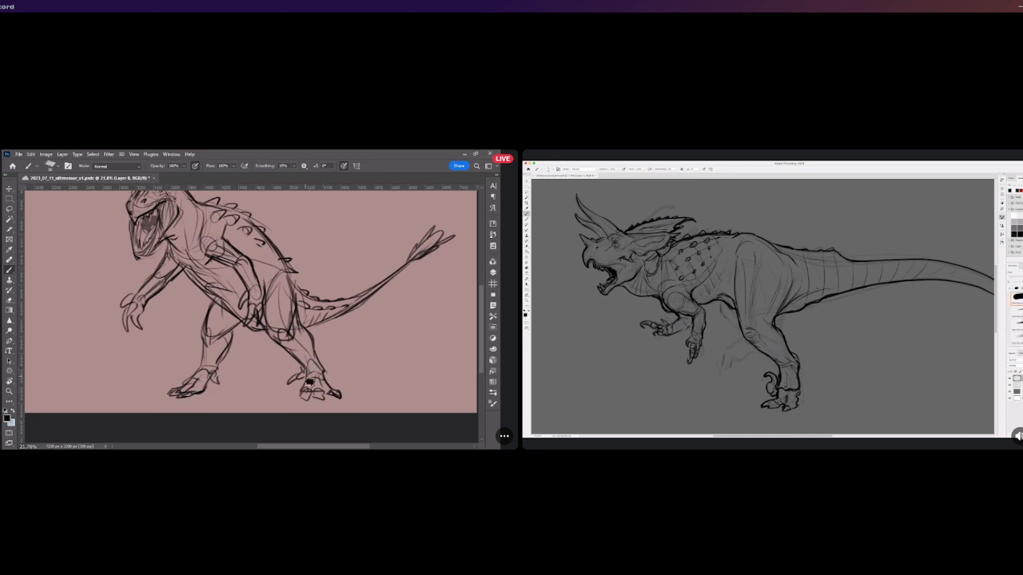
scroll(313, 352, down, 1)
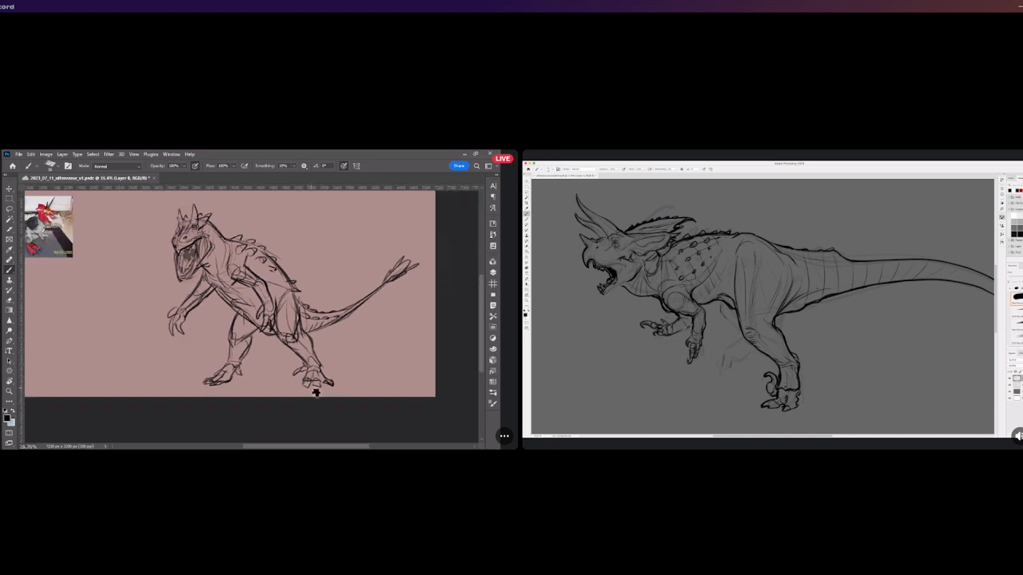
scroll(290, 281, up, 1)
scroll(184, 239, up, 2)
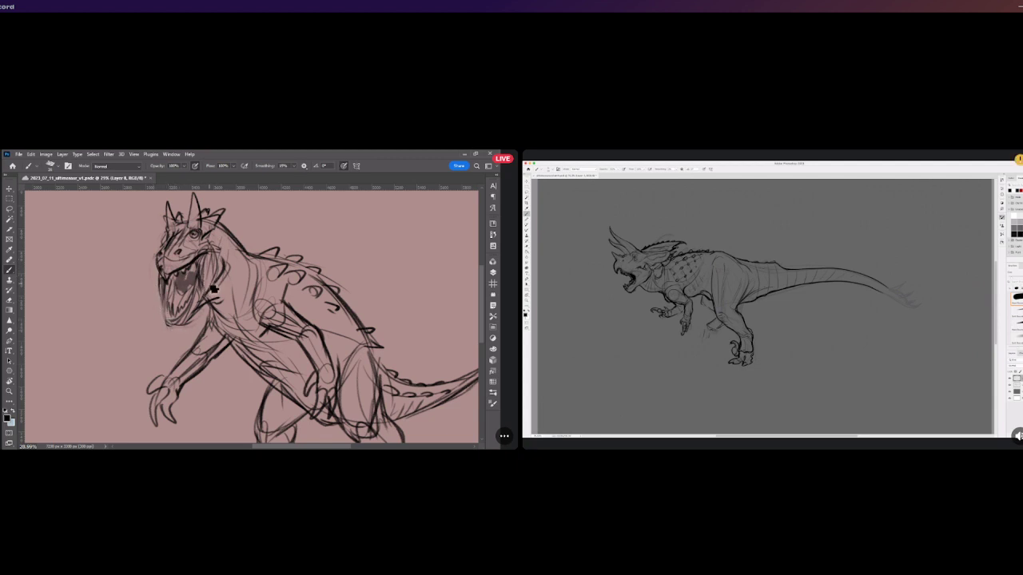
scroll(208, 264, down, 5)
scroll(208, 263, up, 1)
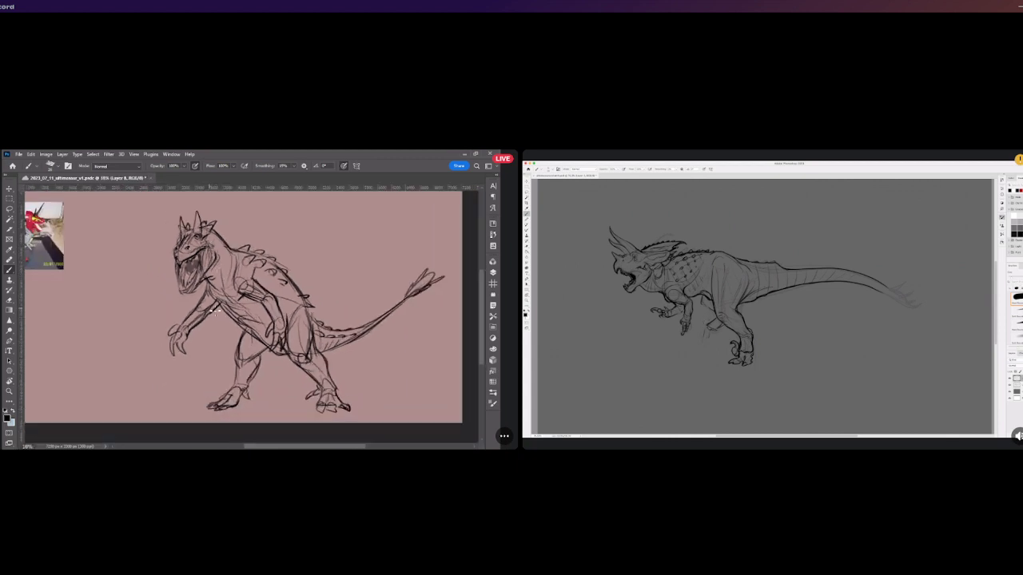
scroll(208, 263, down, 2)
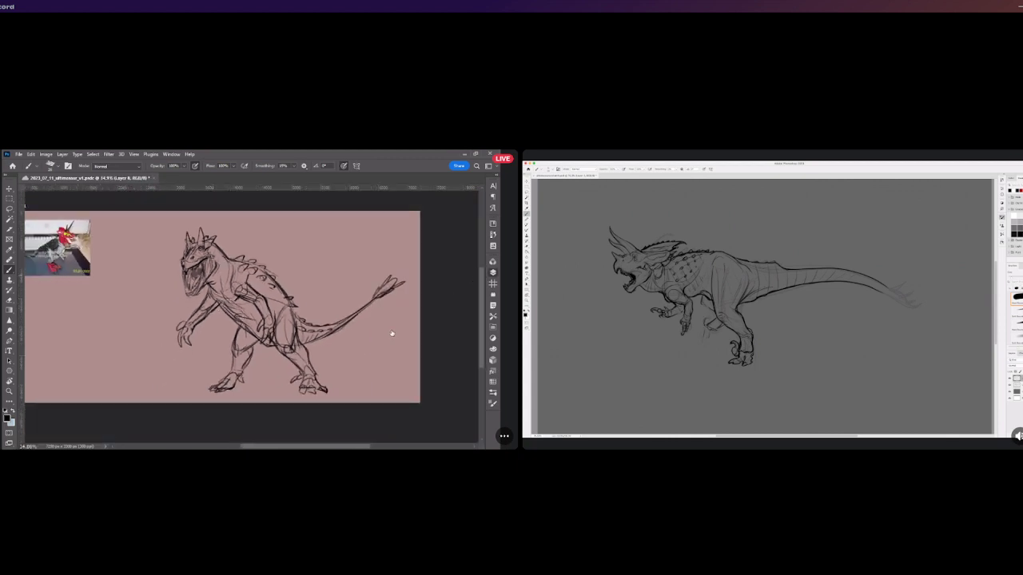
Show the other creature sketches again and spread them across the artboard, placing the running one below the open-jawed creature.
key(ctrl+z)
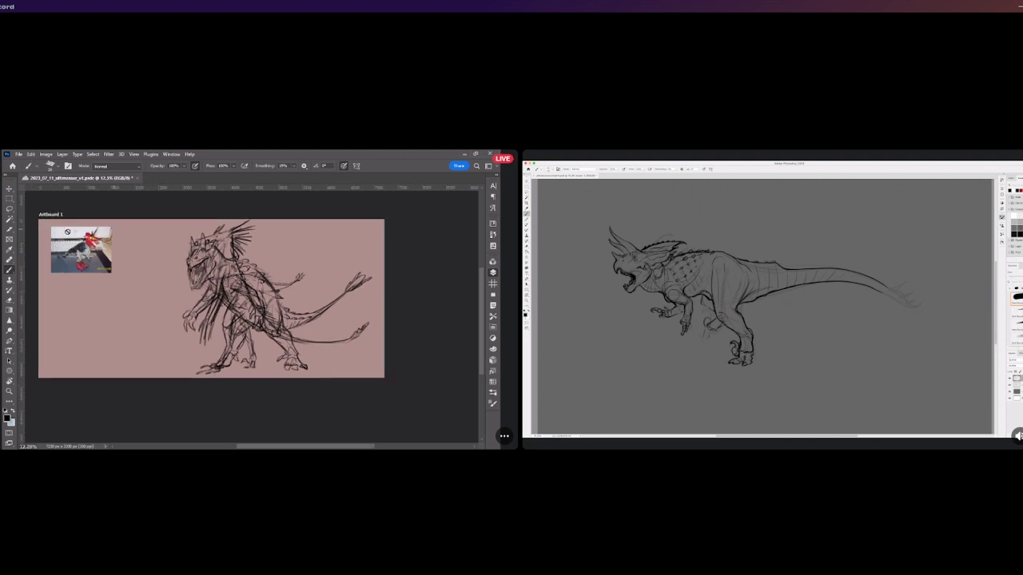
key(v)
drag(373, 218, 276, 298)
scroll(210, 344, up, 1)
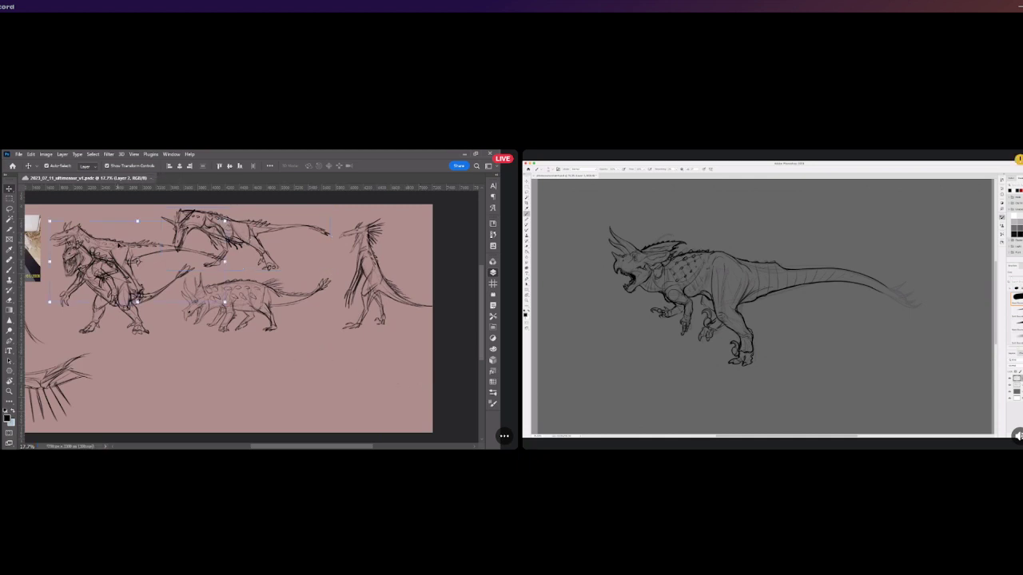
drag(153, 216, 198, 346)
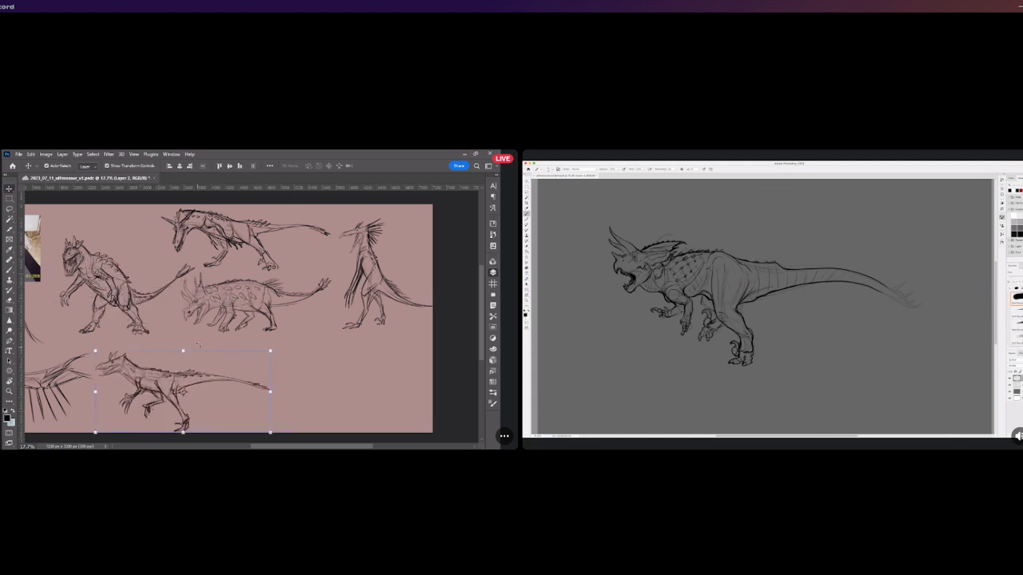
Save the document and make the Brush tool active.
scroll(263, 342, down, 2)
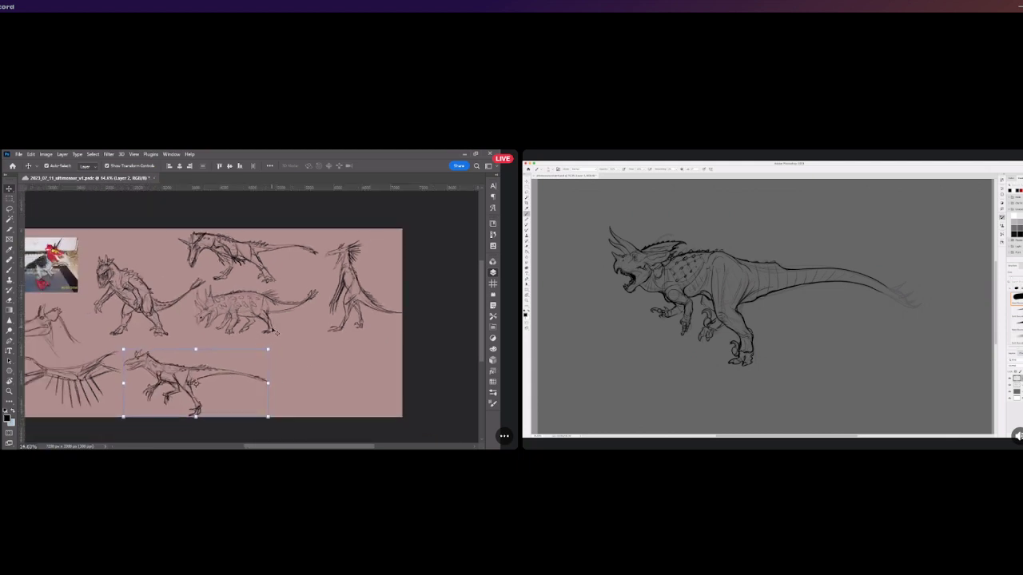
key(b)
key(ctrl+s)
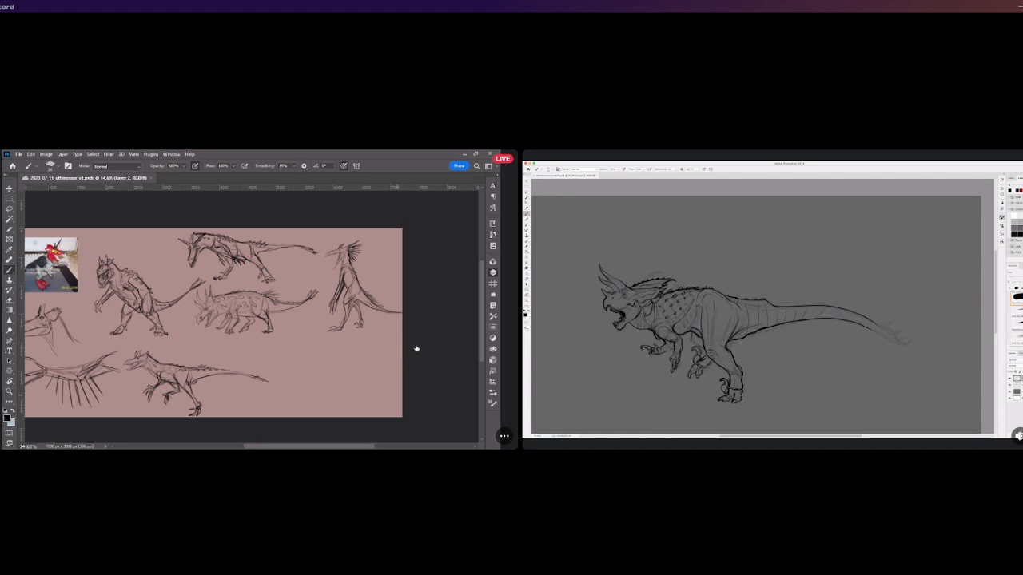
Hide the existing creature sketches and start a new empty layer, leaving only the reference photo on the pink artboard.
key(ctrl+z)
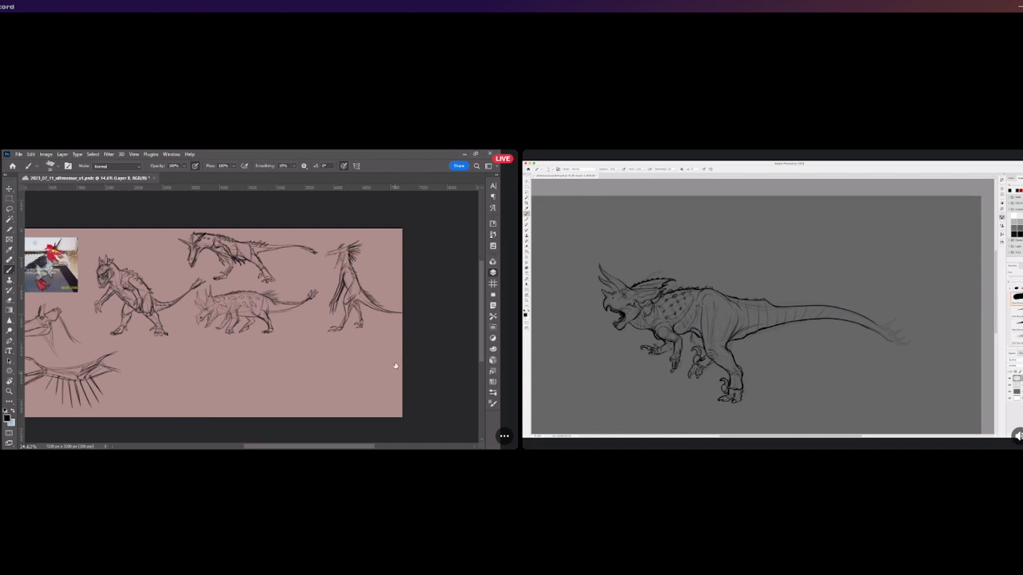
key(ctrl+z)
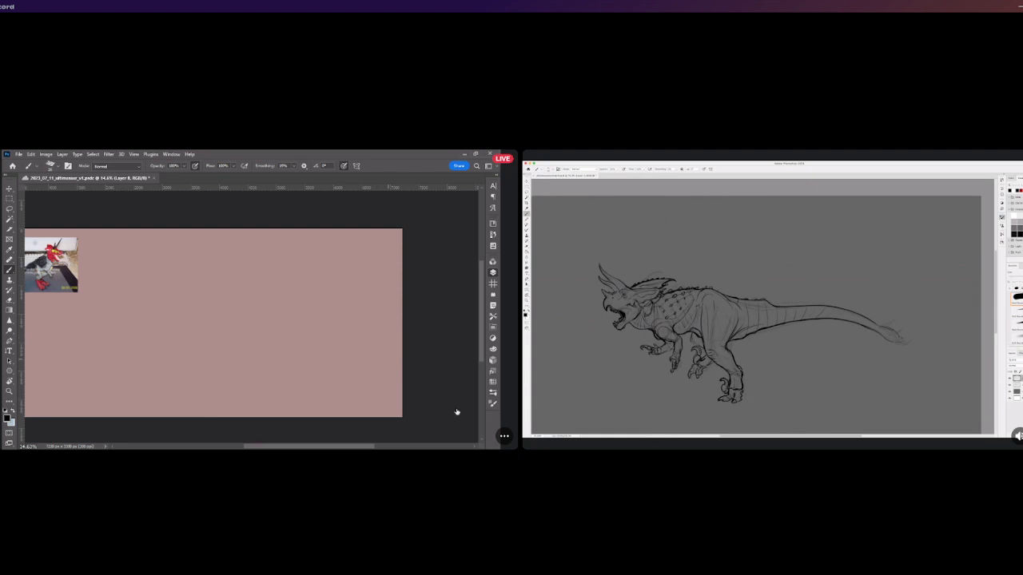
scroll(243, 326, down, 1)
scroll(232, 314, down, 1)
scroll(207, 316, up, 2)
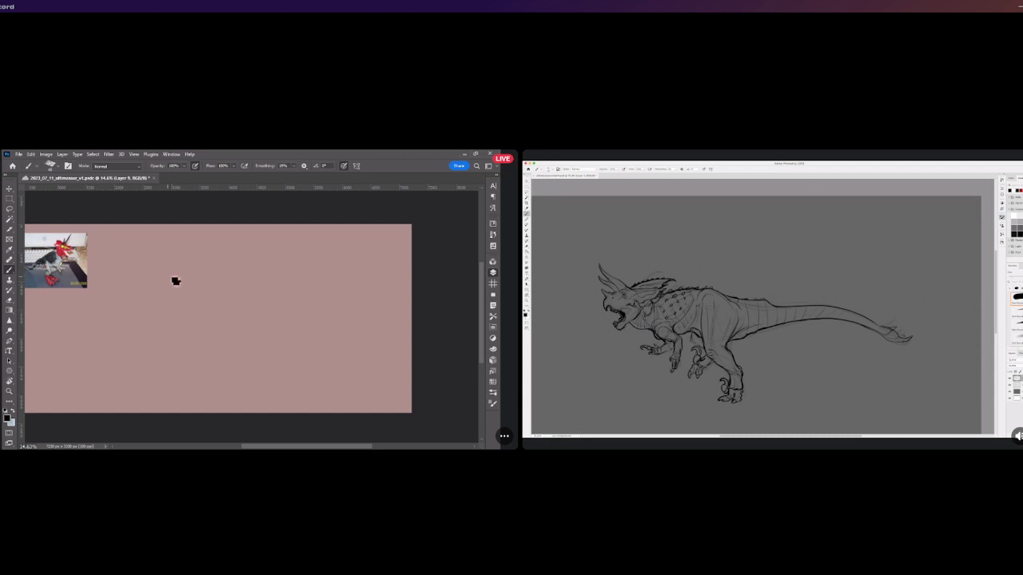
Rough in a new creature's torso beside the reference photo with a round rib cage and sweeping back and belly curves.
mouse_move(209, 263)
mouse_down()
mouse_move(193, 260)
mouse_move(207, 294)
mouse_up()
key(ctrl+z)
key(ctrl+z)
mouse_move(189, 304)
mouse_down()
mouse_move(228, 322)
mouse_move(258, 314)
mouse_up()
drag(190, 286, 258, 279)
drag(194, 259, 228, 278)
mouse_move(232, 272)
mouse_down()
mouse_move(205, 288)
mouse_move(235, 279)
mouse_move(214, 295)
mouse_move(215, 247)
mouse_move(215, 302)
mouse_move(302, 288)
mouse_up()
drag(187, 302, 283, 333)
key(ctrl+z)
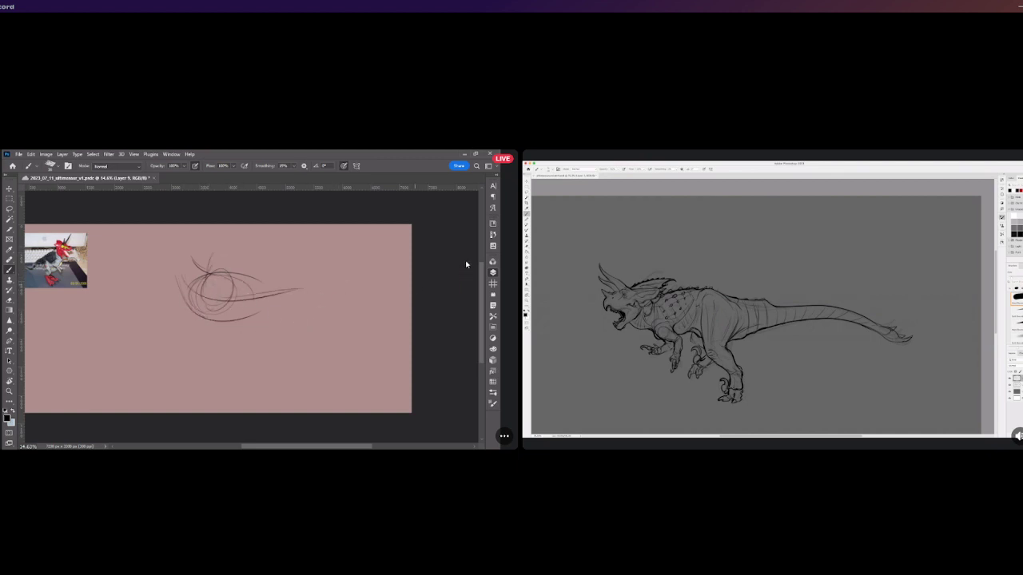
mouse_move(187, 290)
mouse_down()
mouse_move(226, 323)
mouse_move(286, 318)
mouse_move(272, 280)
mouse_up()
key(ctrl+z)
mouse_move(185, 305)
mouse_down()
mouse_move(240, 331)
mouse_move(265, 324)
mouse_up()
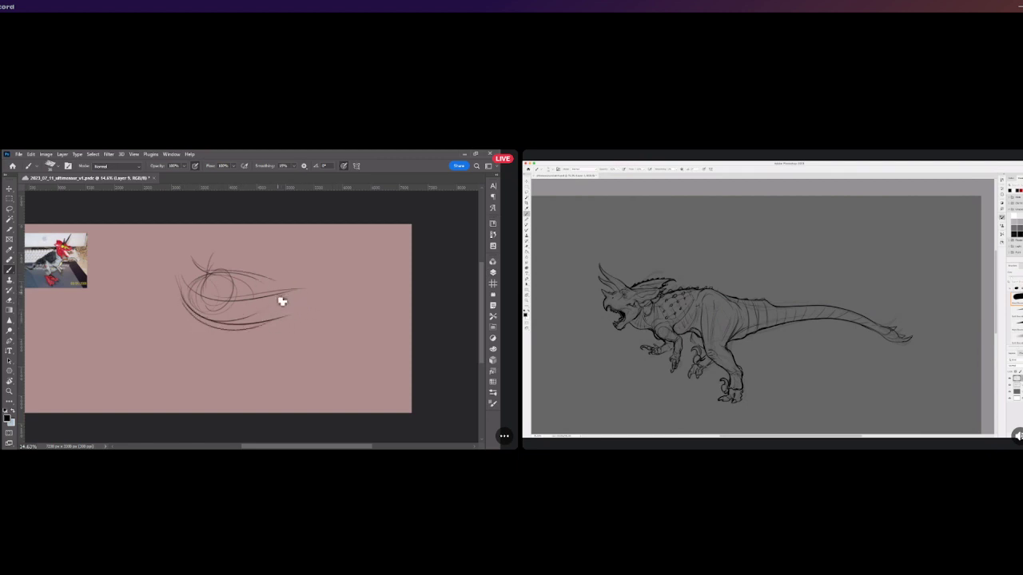
Sketch the shoulder line and the thin front limbs hanging beneath the torso.
mouse_move(213, 253)
mouse_down()
mouse_move(203, 281)
mouse_move(183, 293)
mouse_move(207, 334)
mouse_up()
mouse_move(212, 310)
mouse_down()
mouse_move(224, 331)
mouse_move(227, 320)
mouse_move(217, 358)
mouse_up()
drag(230, 328, 212, 373)
mouse_move(192, 307)
mouse_down()
mouse_move(243, 326)
mouse_move(192, 320)
mouse_move(183, 356)
mouse_move(191, 331)
mouse_move(198, 340)
mouse_move(172, 376)
mouse_up()
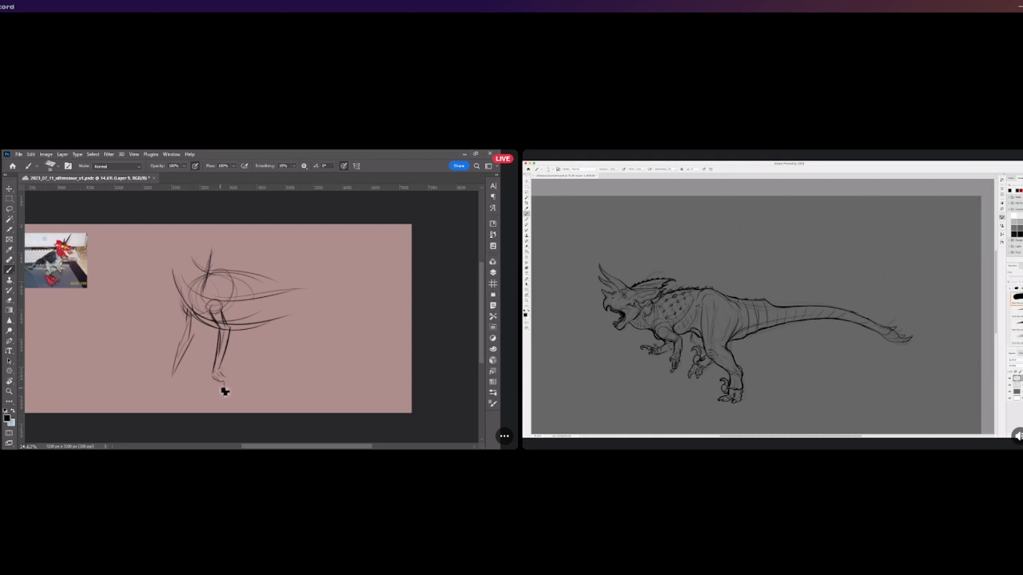
key(ctrl+z)
drag(239, 340, 239, 361)
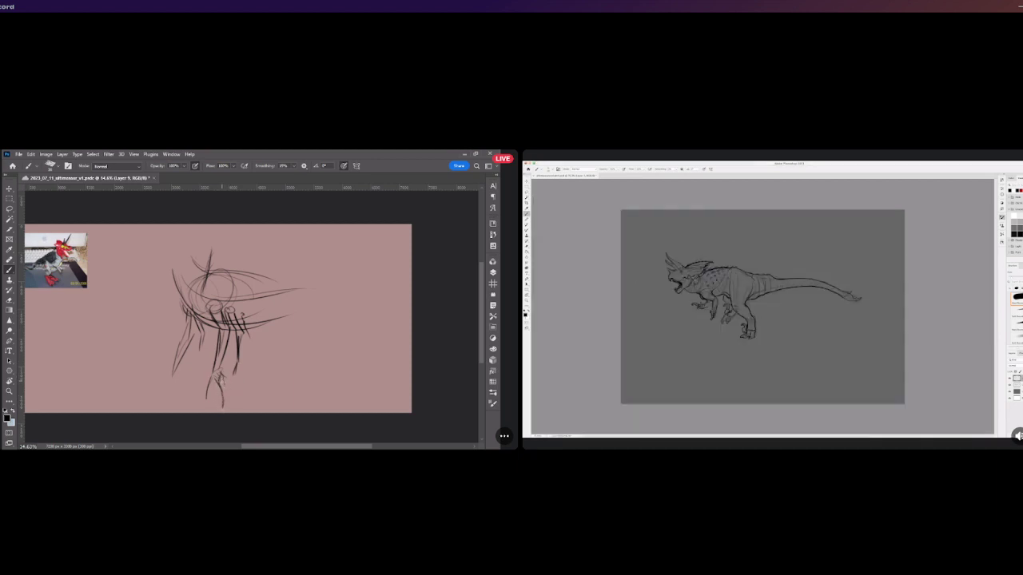
drag(196, 370, 199, 354)
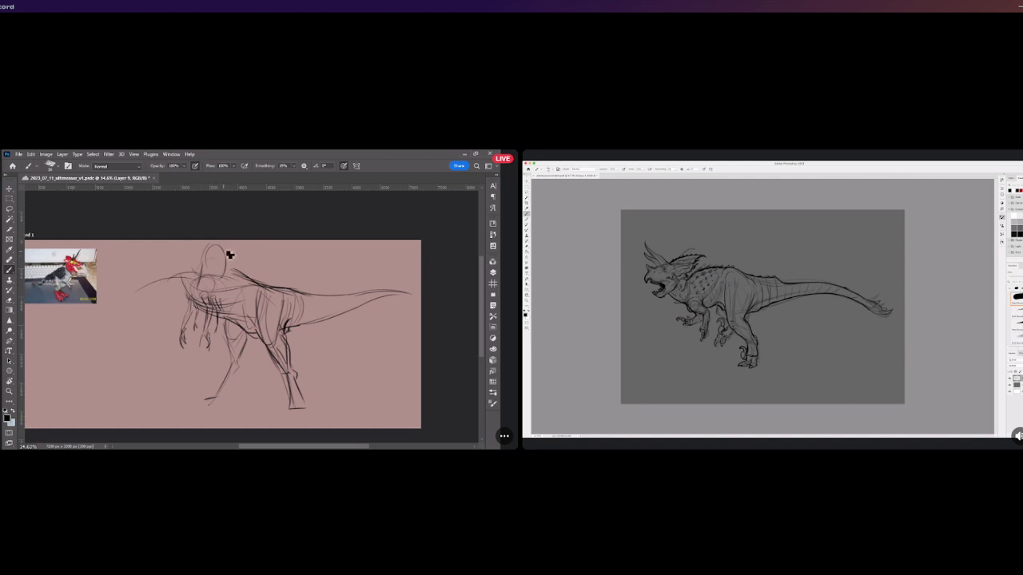
Undo the rounded loop above the shoulders and sketch an upright neck curve in its place.
key(ctrl+z)
key(ctrl+z)
drag(199, 288, 192, 249)
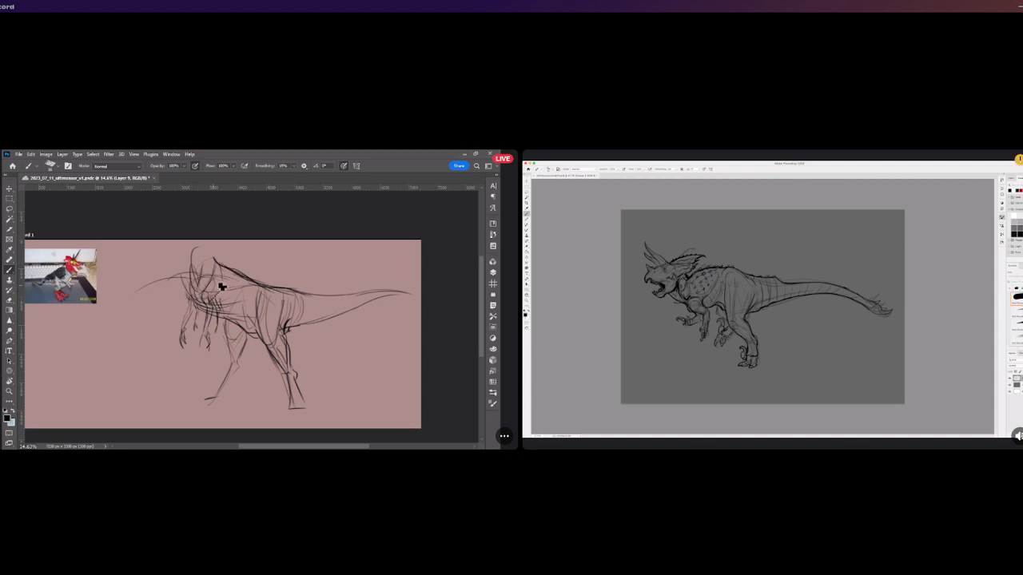
Sketch the neck stretching forward from the shoulders and the sloping top contour of a long, pointed head.
drag(142, 292, 205, 269)
key(ctrl+z)
drag(144, 291, 210, 277)
drag(142, 283, 118, 313)
mouse_move(135, 281)
mouse_down()
mouse_move(97, 319)
mouse_move(103, 337)
mouse_move(109, 318)
mouse_move(93, 343)
mouse_move(142, 309)
mouse_move(126, 322)
mouse_move(96, 318)
mouse_up()
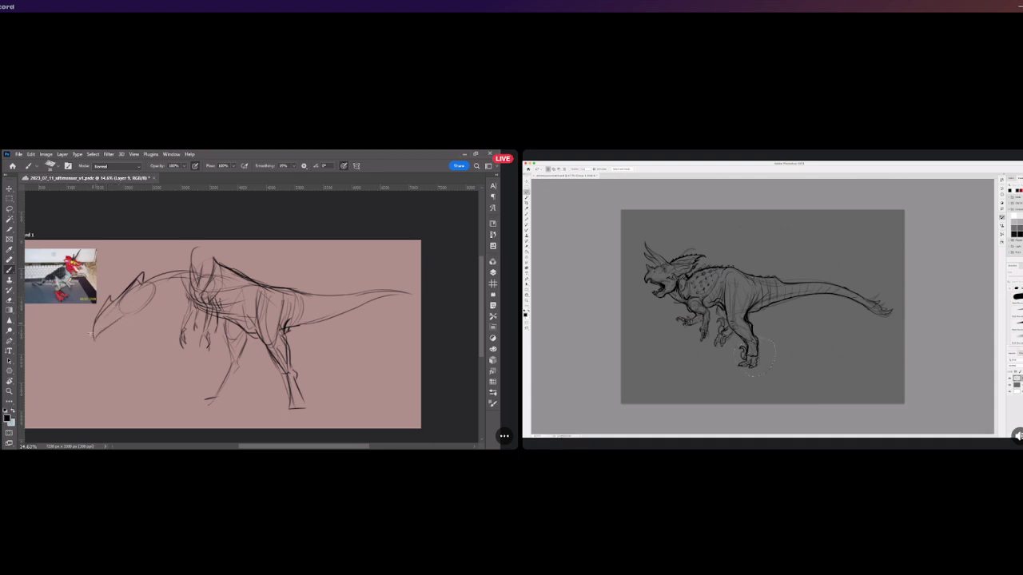
Draw the mouth line, teeth and lower jaw of the forward-reaching head.
drag(107, 331, 155, 299)
drag(102, 335, 155, 299)
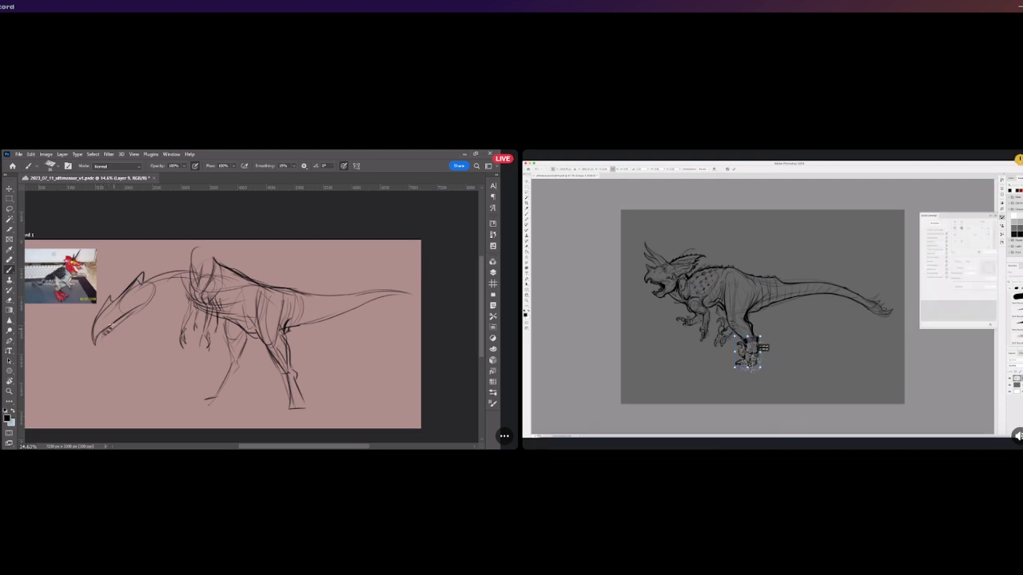
drag(119, 325, 150, 295)
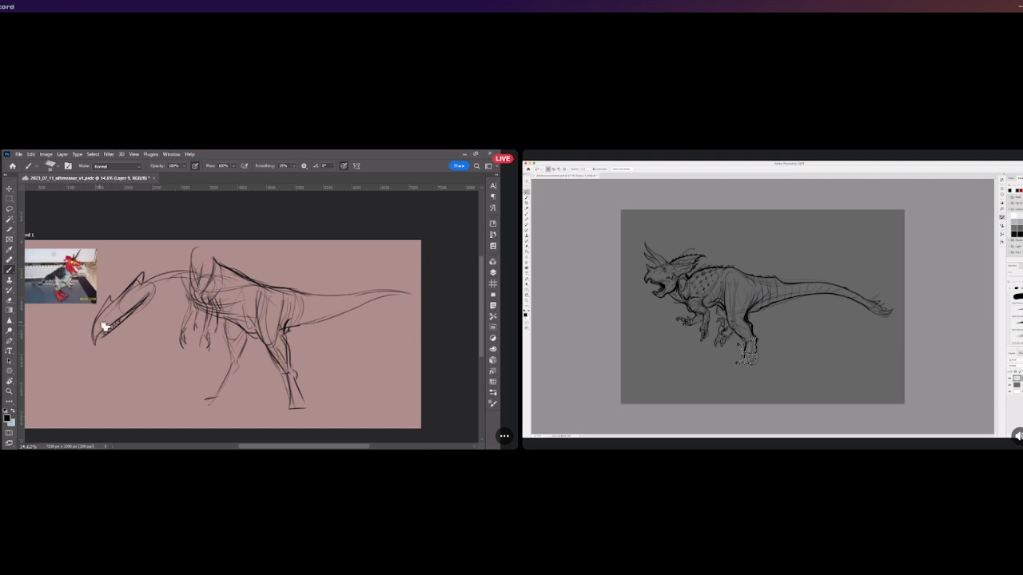
drag(128, 310, 150, 292)
drag(104, 344, 134, 322)
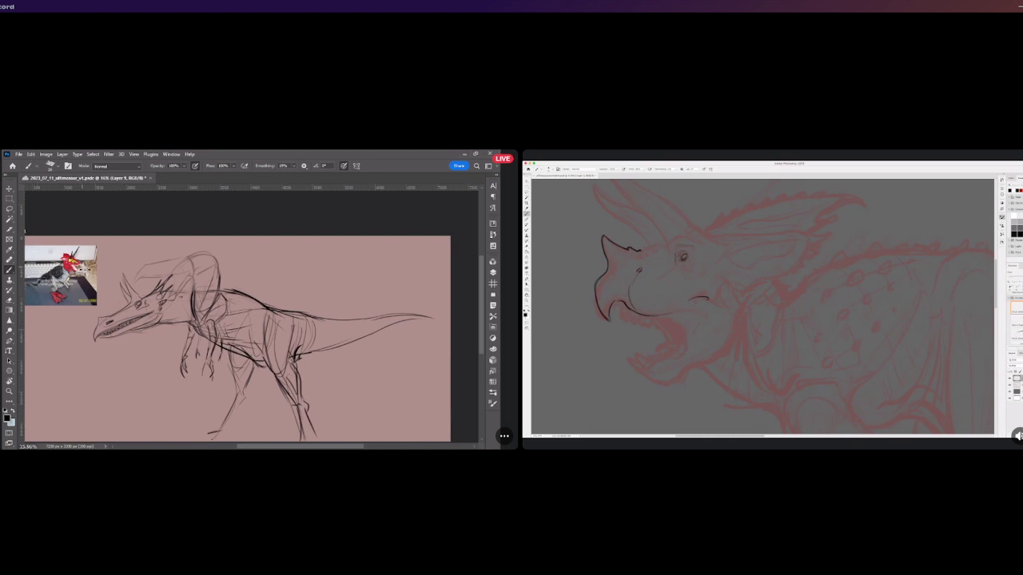
Lasso the horned head, duplicate it above the original on the upright neck, and rotate the copy to fit.
scroll(230, 329, up, 1)
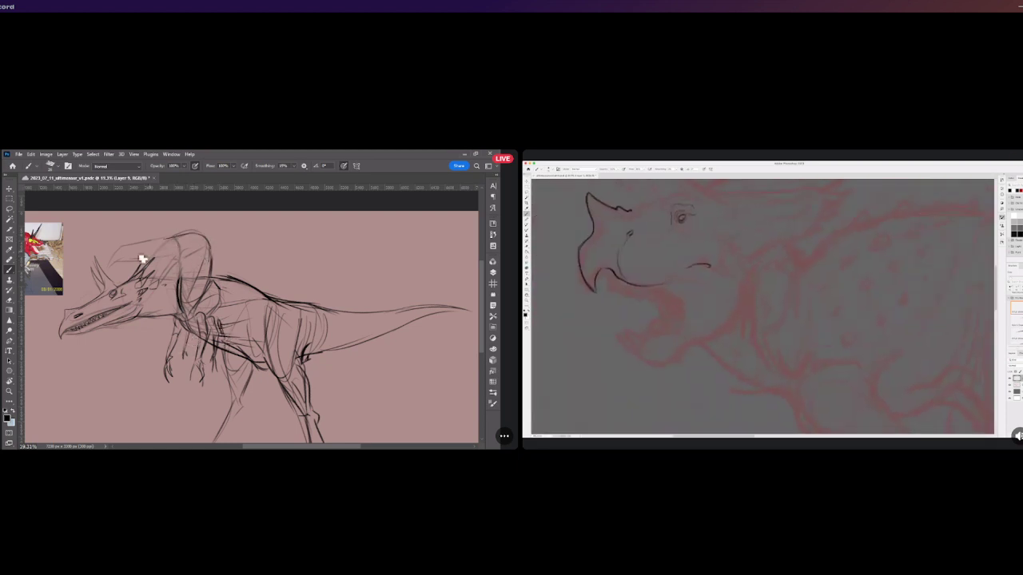
click(10, 208)
mouse_move(52, 335)
mouse_down()
mouse_move(56, 307)
mouse_move(112, 247)
mouse_up()
mouse_move(163, 275)
mouse_down()
mouse_move(158, 314)
mouse_move(59, 342)
mouse_up()
click(9, 189)
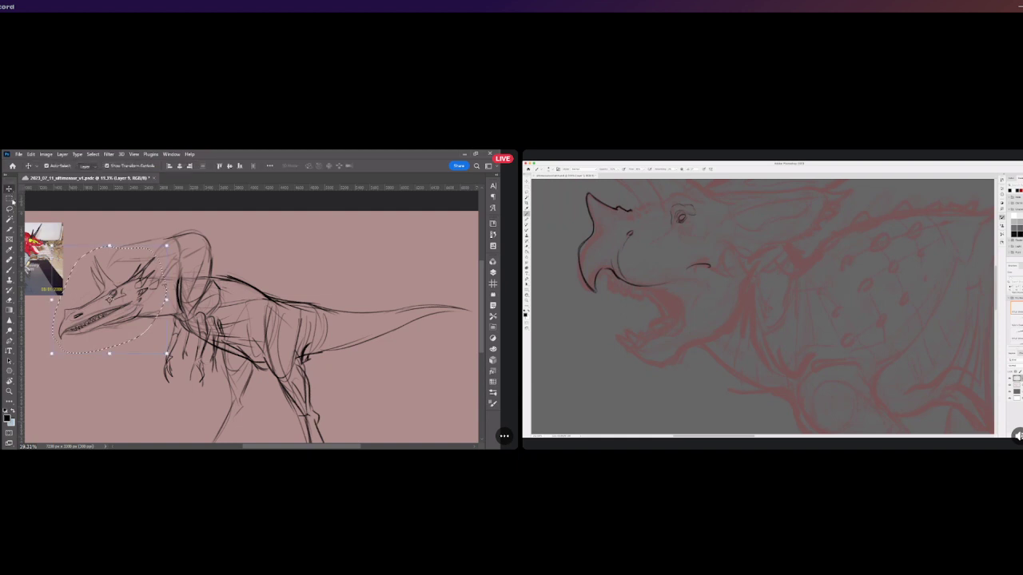
drag(133, 281, 195, 226)
drag(224, 286, 209, 301)
drag(173, 251, 137, 303)
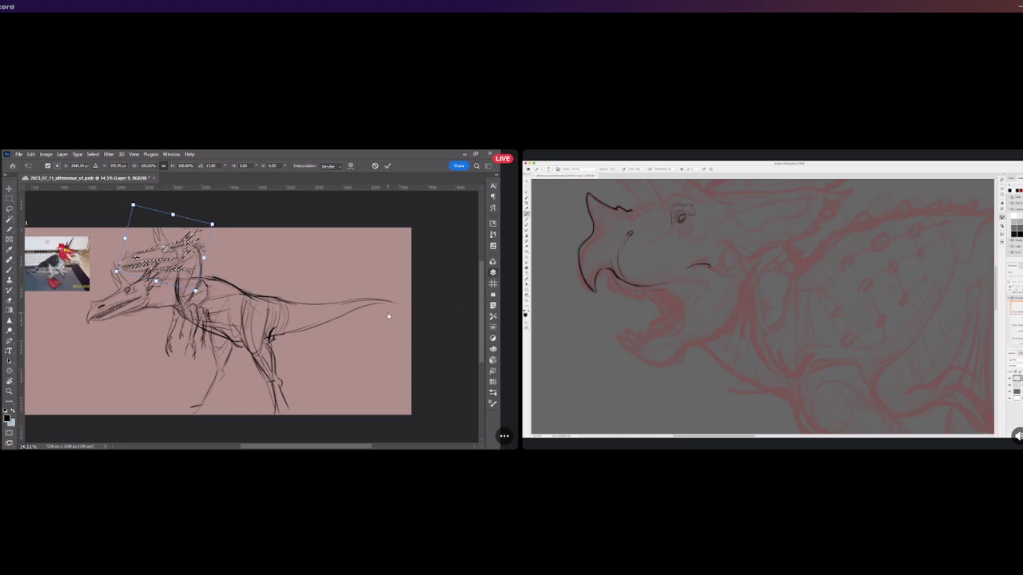
key(Return)
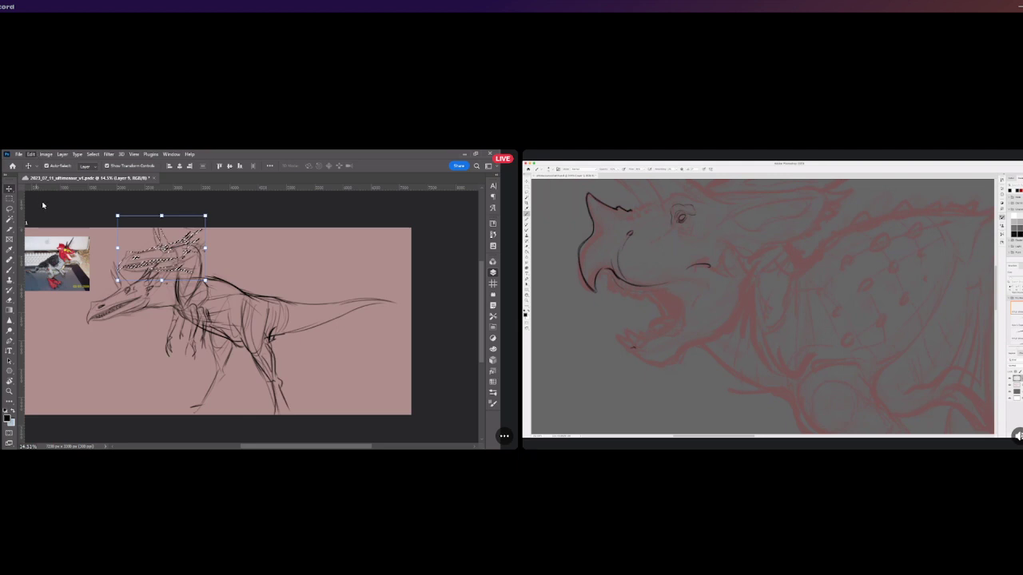
Cut the duplicated head, paste it onto its own layer, and clear the selection.
key(ctrl+d)
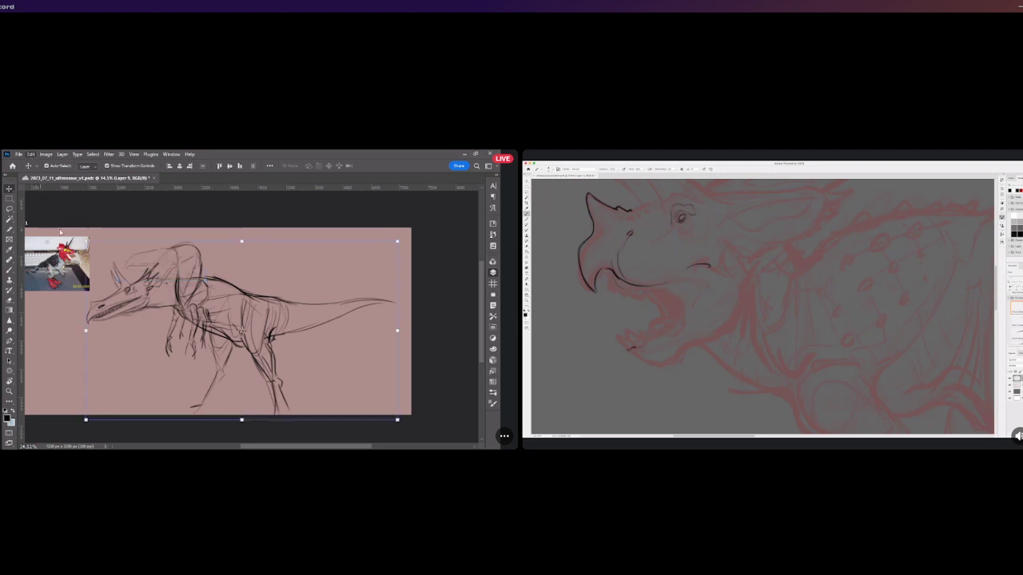
key(ctrl+v)
ctrl+click(418, 328)
scroll(197, 264, down, 2)
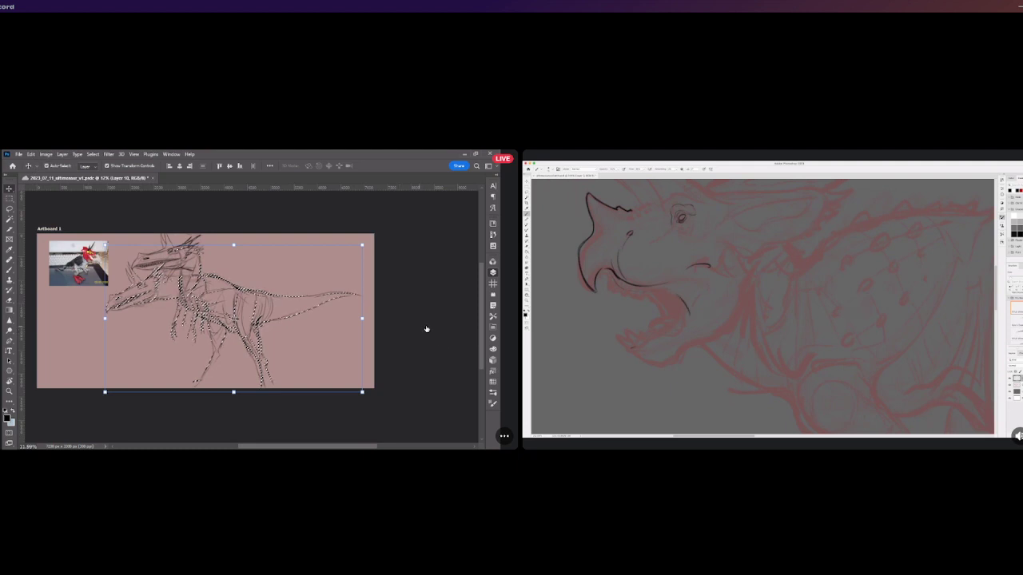
key(ctrl+e)
Scale the body and second-head layers together to about 94% so the creature fits the artboard, and return to the Brush tool.
shift+click(429, 319)
drag(363, 225, 347, 232)
drag(238, 307, 244, 302)
key(Right)
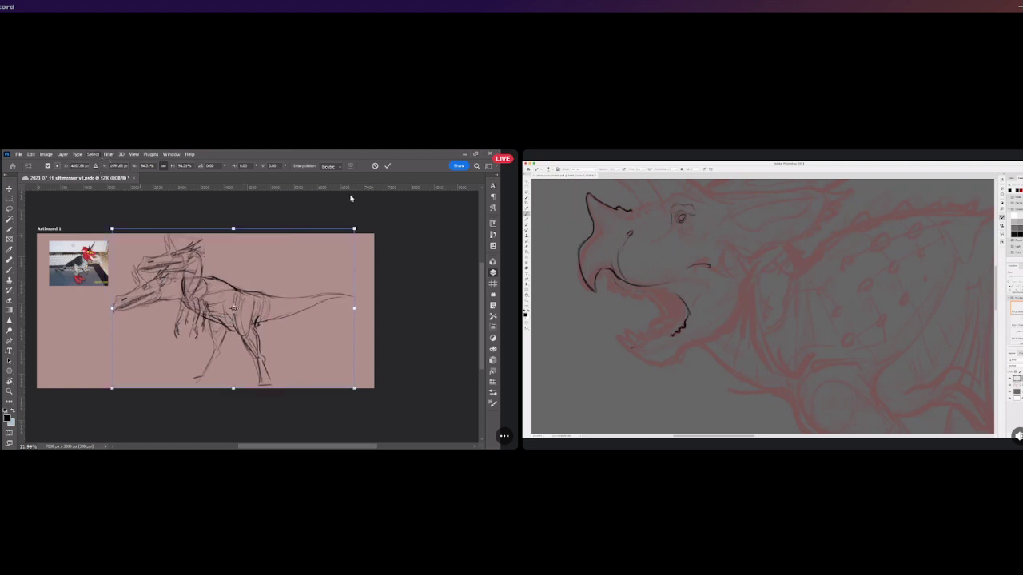
click(390, 167)
key(ctrl+plus)
key(b)
scroll(176, 265, up, 1)
ctrl+click(411, 319)
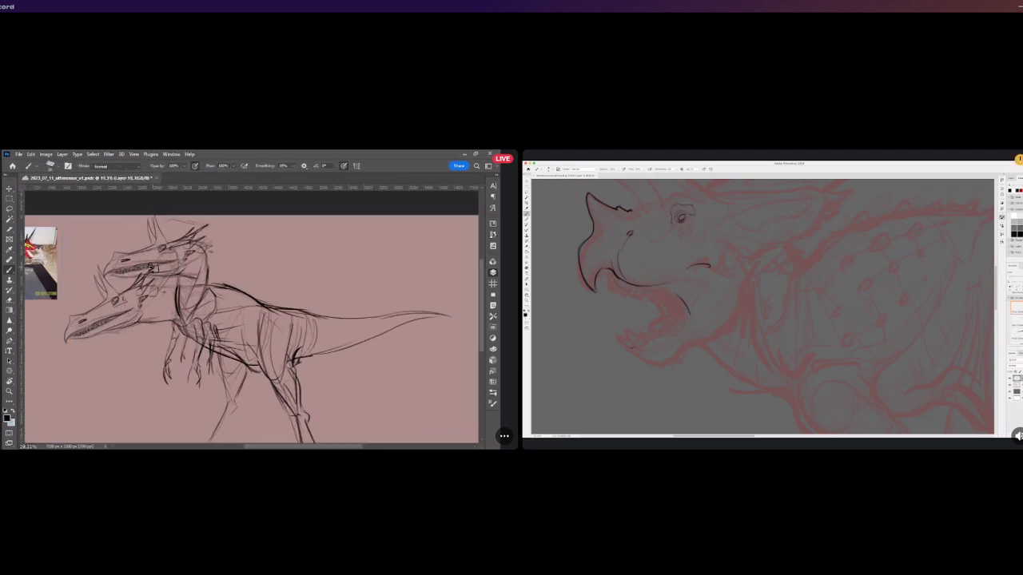
Lasso the upper head's lower jaw on its layer and rotate it slightly downward to open the mouth.
ctrl+click(162, 276)
ctrl+click(175, 224)
key(ctrl+shift+alt+n)
key(l)
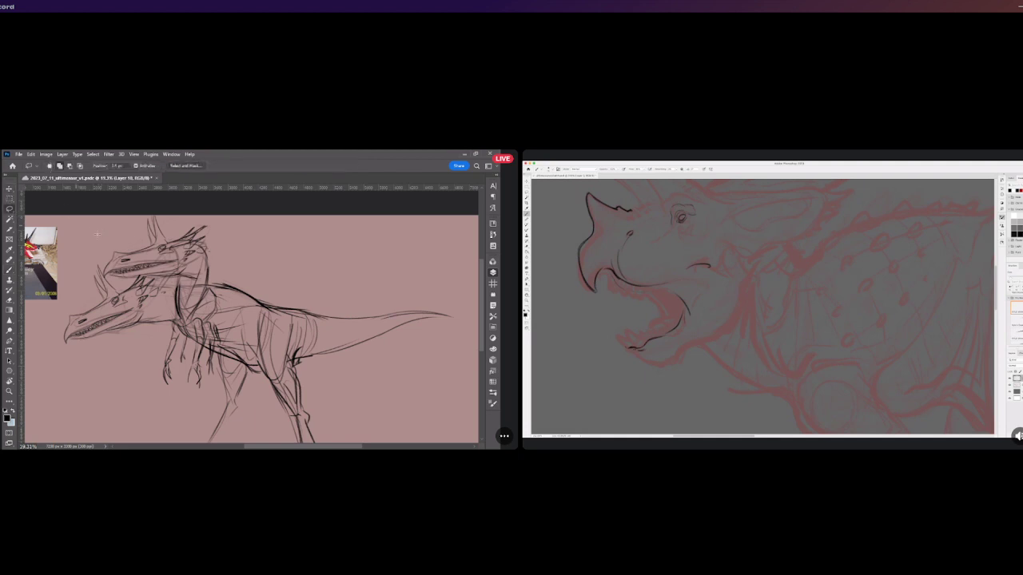
scroll(111, 242, up, 1)
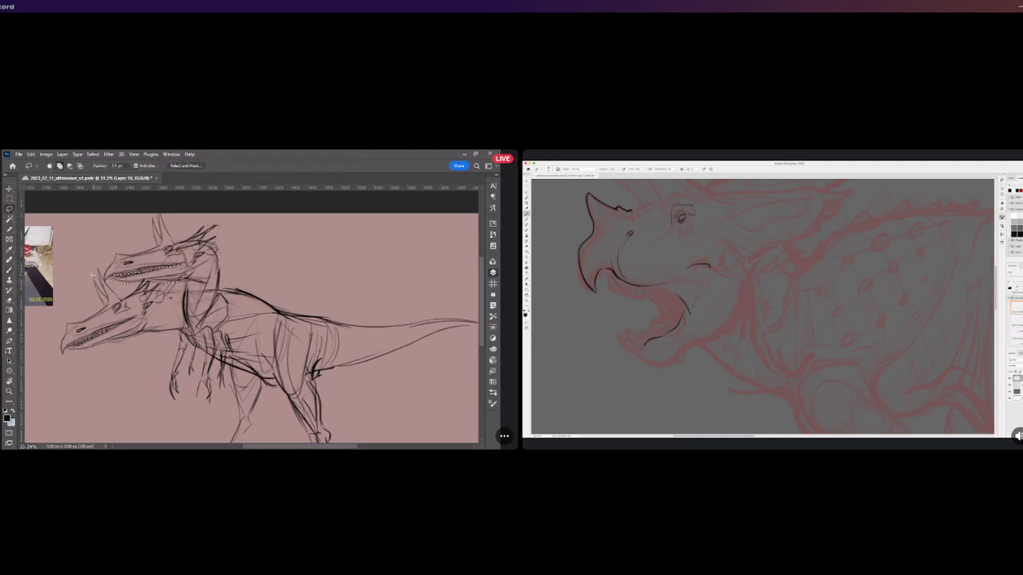
click(11, 189)
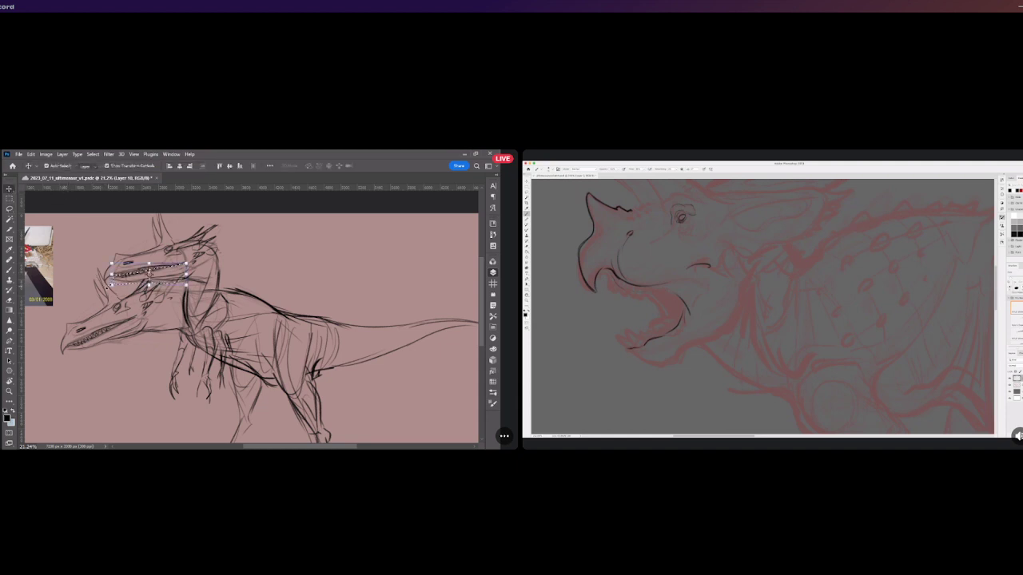
drag(108, 286, 118, 303)
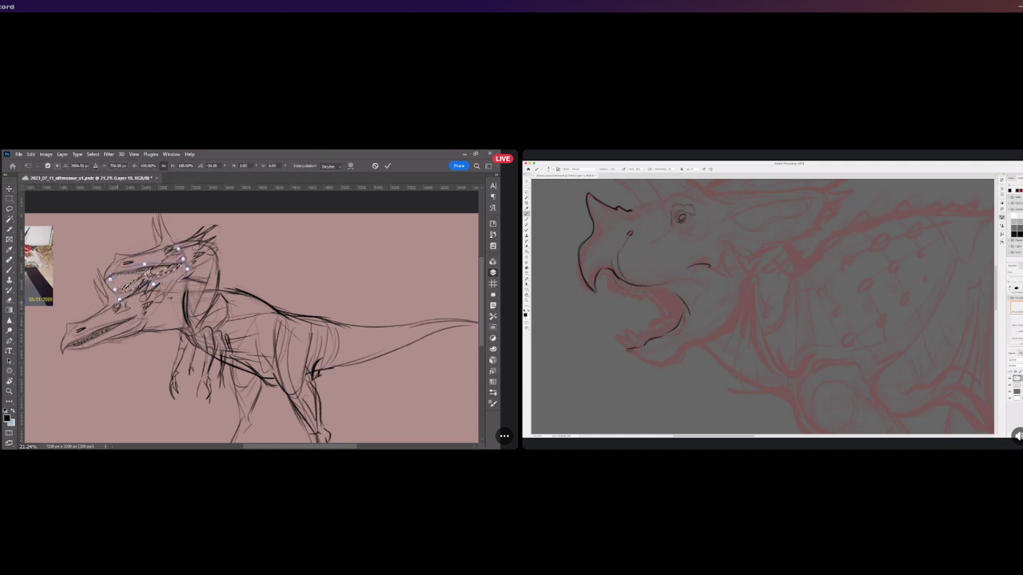
key(ctrl+z)
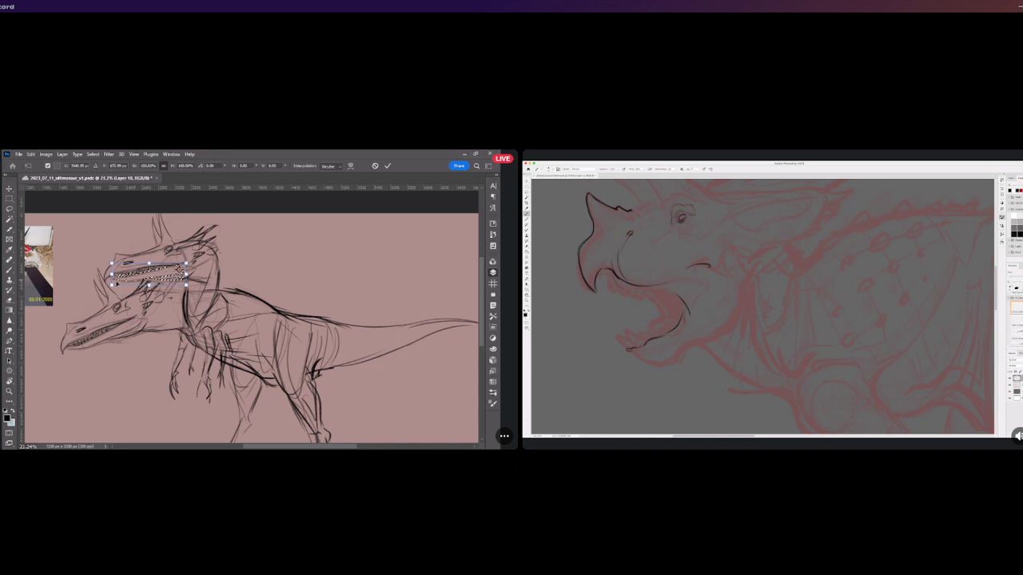
mouse_move(109, 287)
mouse_down()
mouse_move(146, 333)
mouse_move(115, 306)
mouse_up()
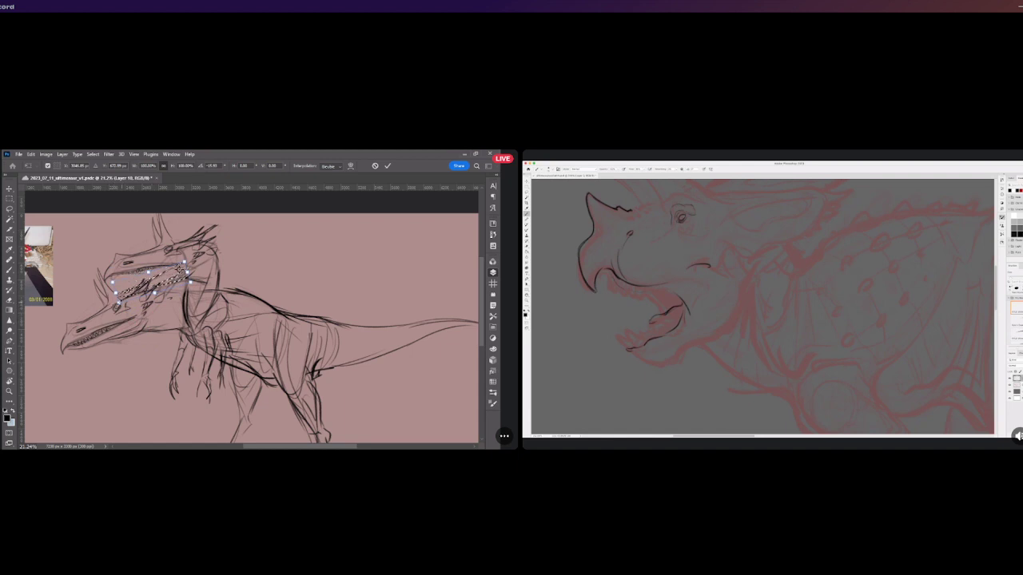
mouse_move(120, 313)
mouse_down()
mouse_move(149, 330)
mouse_move(116, 294)
mouse_up()
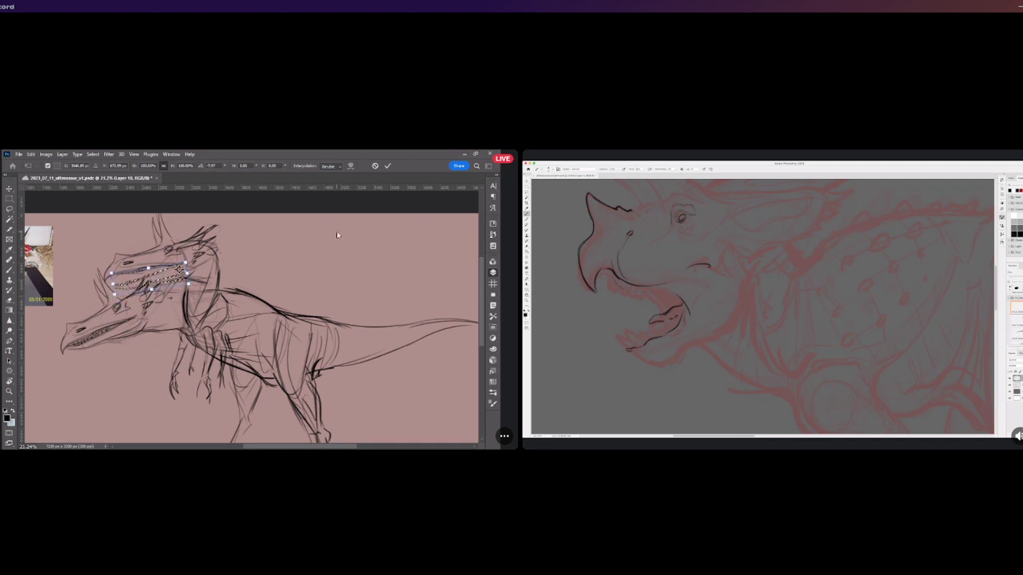
click(388, 165)
key(ctrl+d)
key(b)
scroll(454, 342, up, 3)
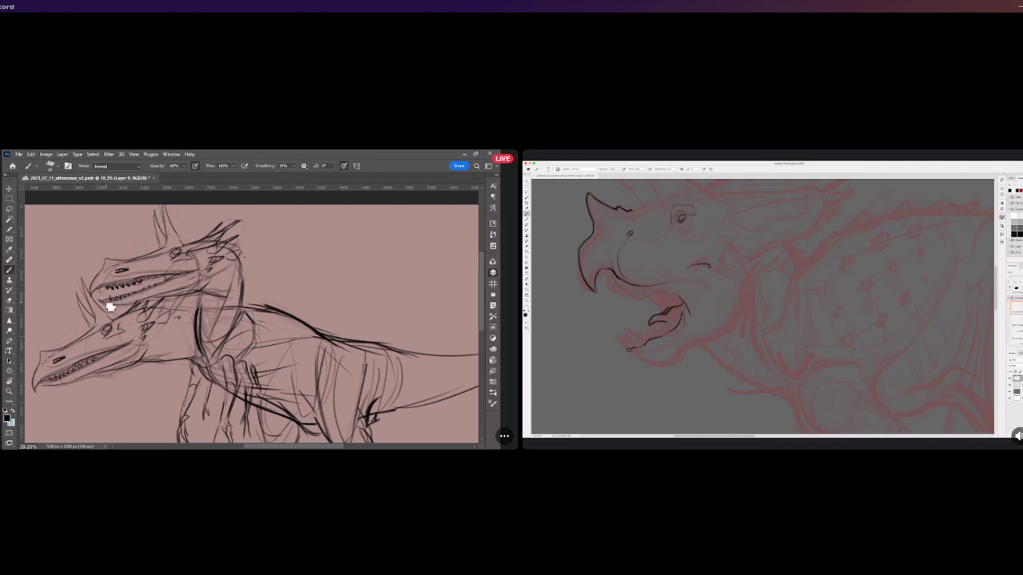
Select the second-head layer together with the body layer and merge them into a single layer.
key(ctrl+shift+alt+n)
click(10, 190)
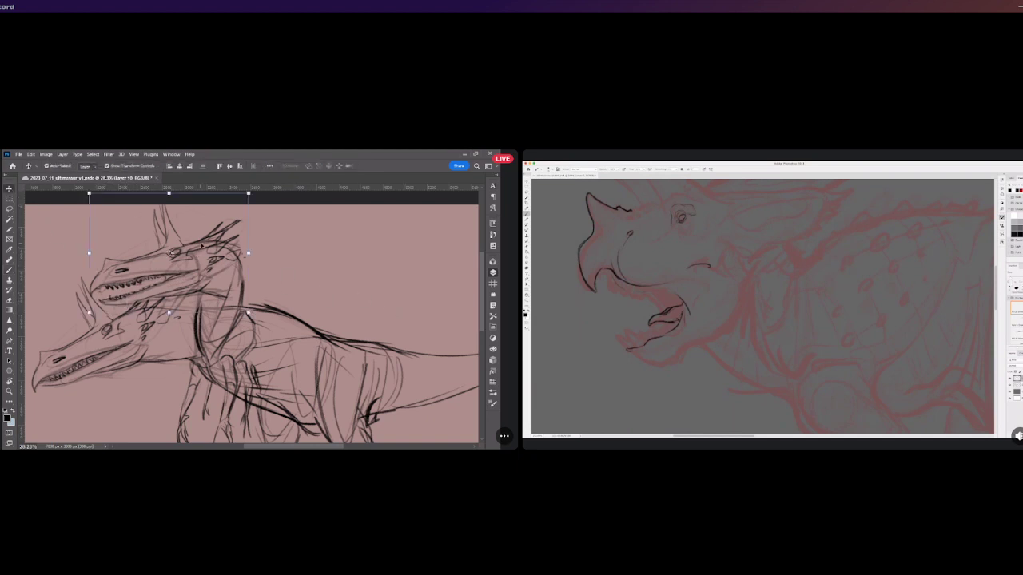
shift+click(416, 329)
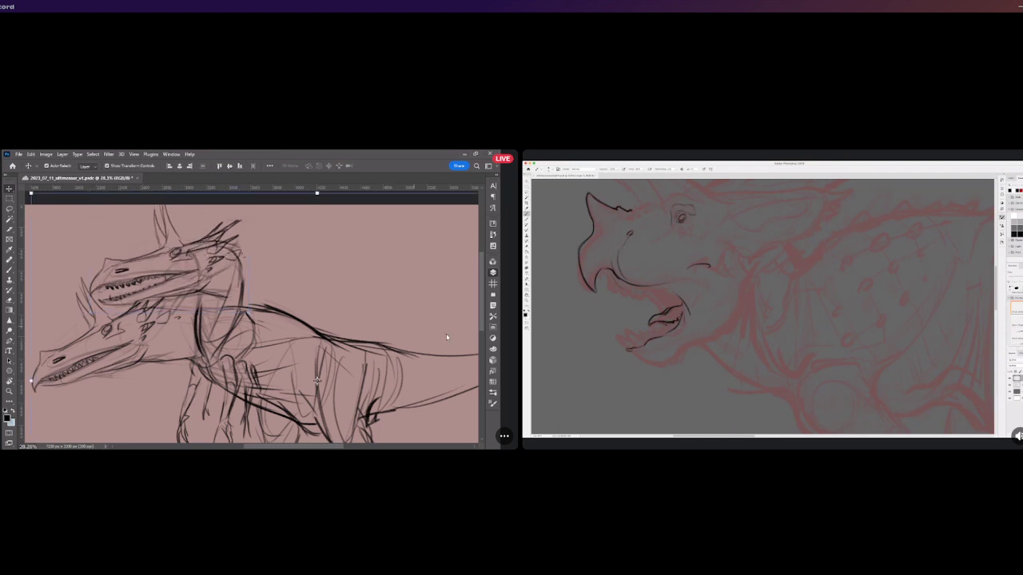
click(395, 399)
Lasso the lower head, move it slightly forward away from the neck, clear the selection and return to the Brush tool.
click(9, 211)
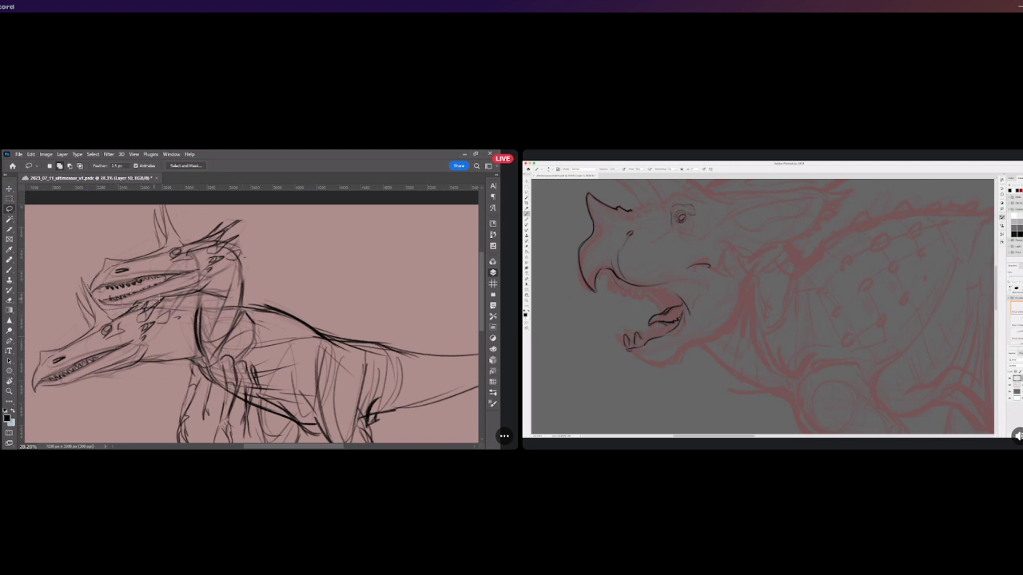
mouse_move(195, 316)
mouse_down()
mouse_move(44, 410)
mouse_move(18, 366)
mouse_move(68, 265)
mouse_move(102, 265)
mouse_up()
click(9, 190)
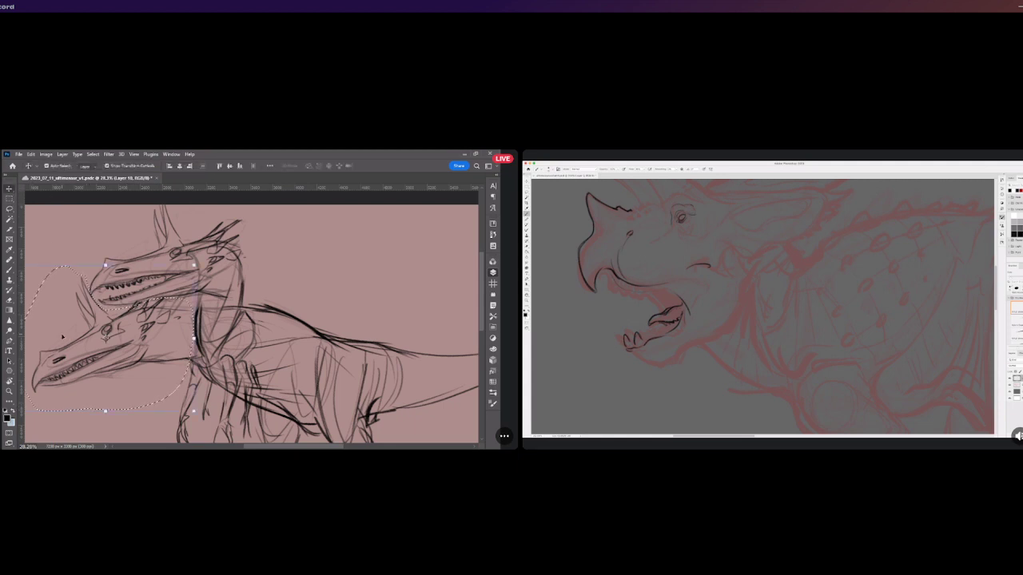
scroll(62, 337, down, 2)
drag(129, 365, 123, 366)
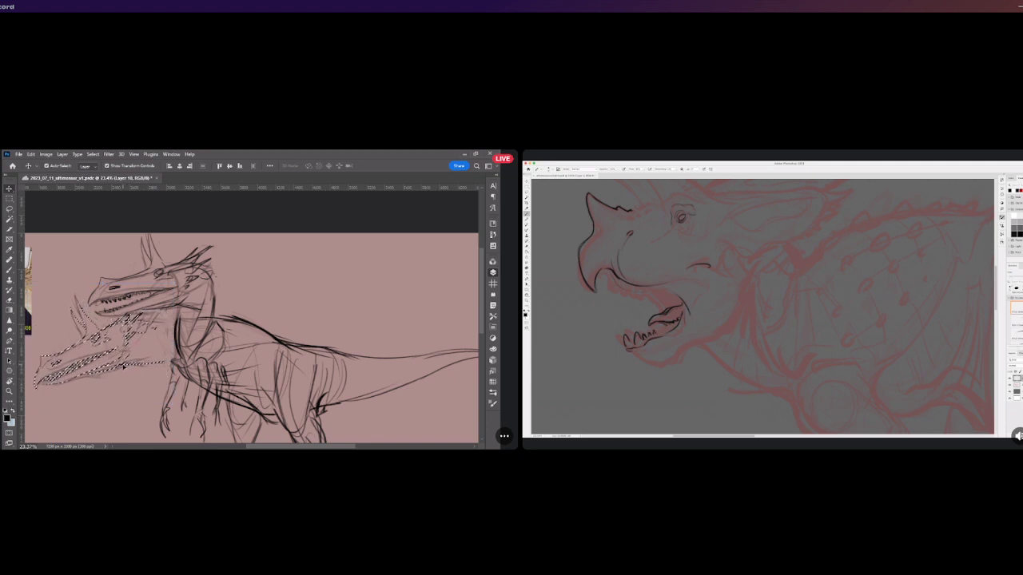
scroll(223, 294, down, 1)
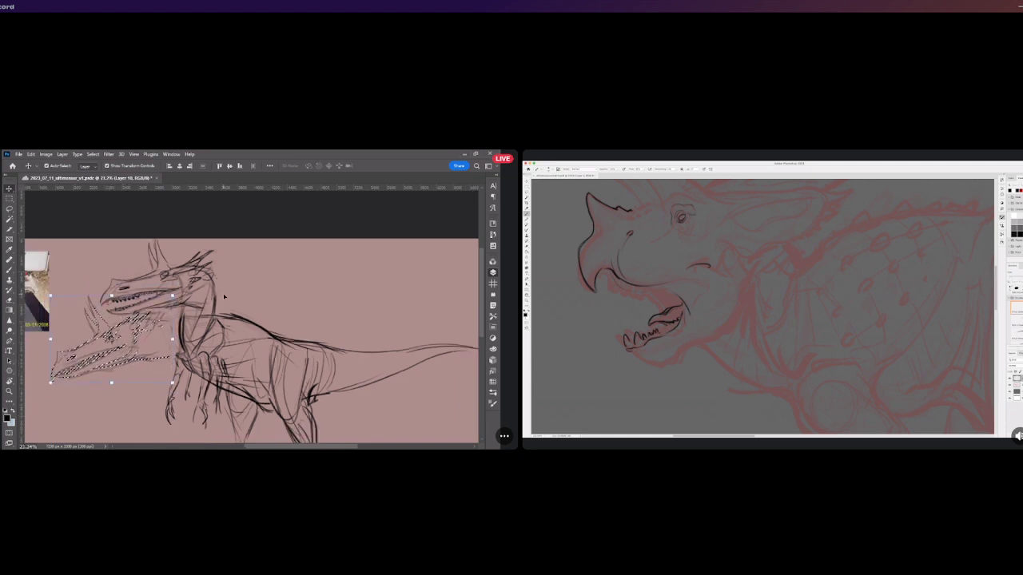
key(b)
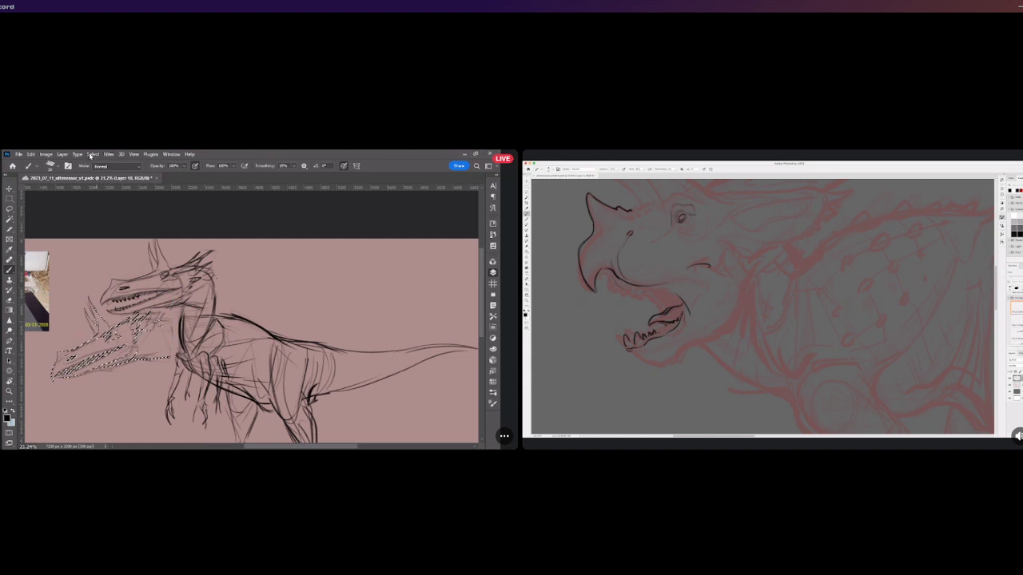
key(ctrl+d)
Draw a neck line that reconnects the shifted lower head to the chest, redoing the stroke until it fits.
scroll(151, 355, up, 3)
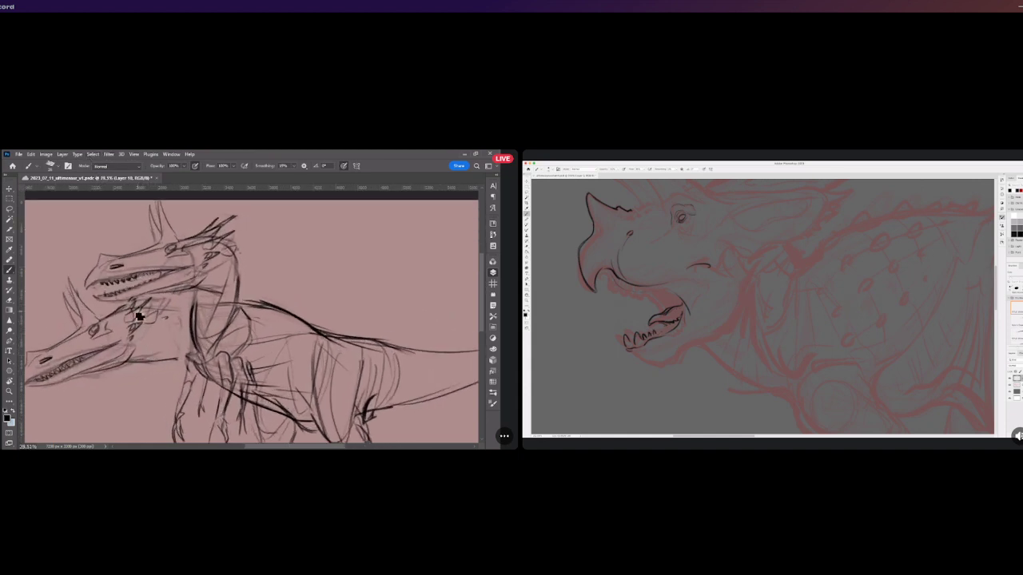
drag(140, 314, 192, 305)
key(ctrl+z)
mouse_move(132, 365)
mouse_down()
mouse_move(179, 352)
mouse_move(108, 372)
mouse_move(197, 357)
mouse_up()
key(ctrl+z)
key(ctrl+z)
drag(132, 363, 197, 359)
key(ctrl+z)
drag(131, 353, 202, 365)
key(ctrl+z)
drag(123, 361, 177, 362)
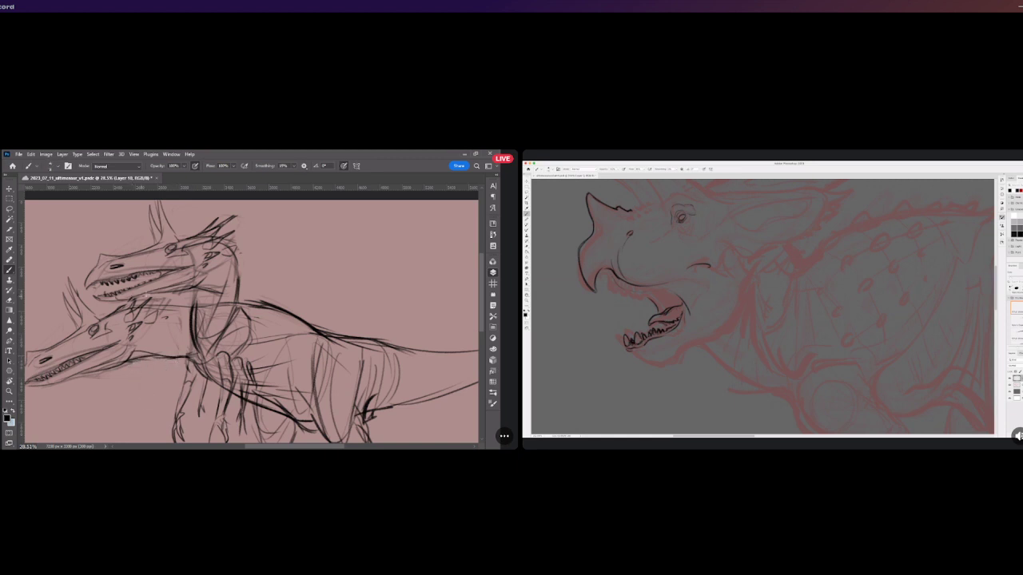
Strengthen the upper head's jaw and neck lines and add more long spikes behind the upper head.
drag(150, 291, 189, 285)
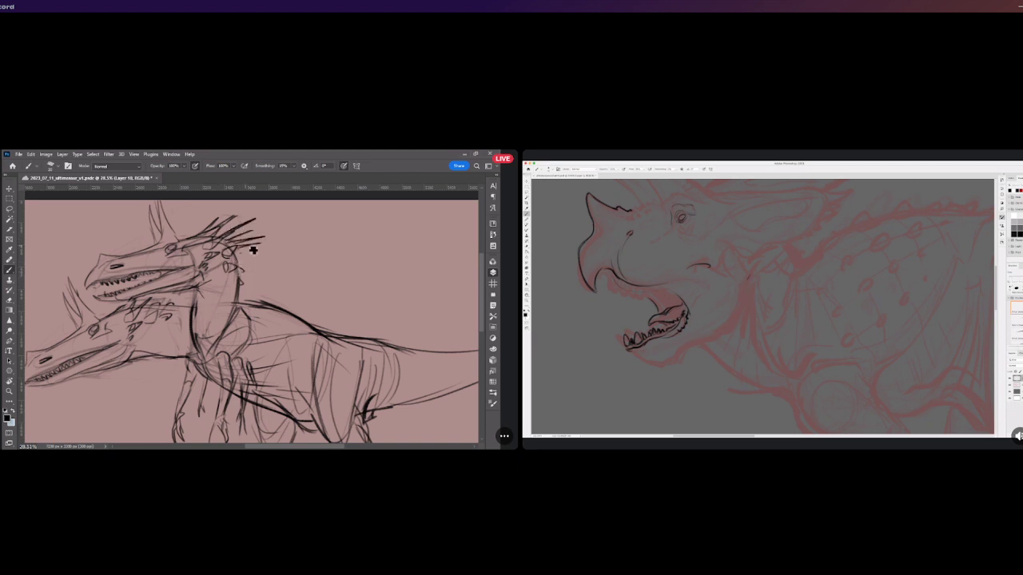
mouse_move(233, 255)
mouse_down()
mouse_move(254, 269)
mouse_move(251, 260)
mouse_up()
drag(235, 219, 249, 210)
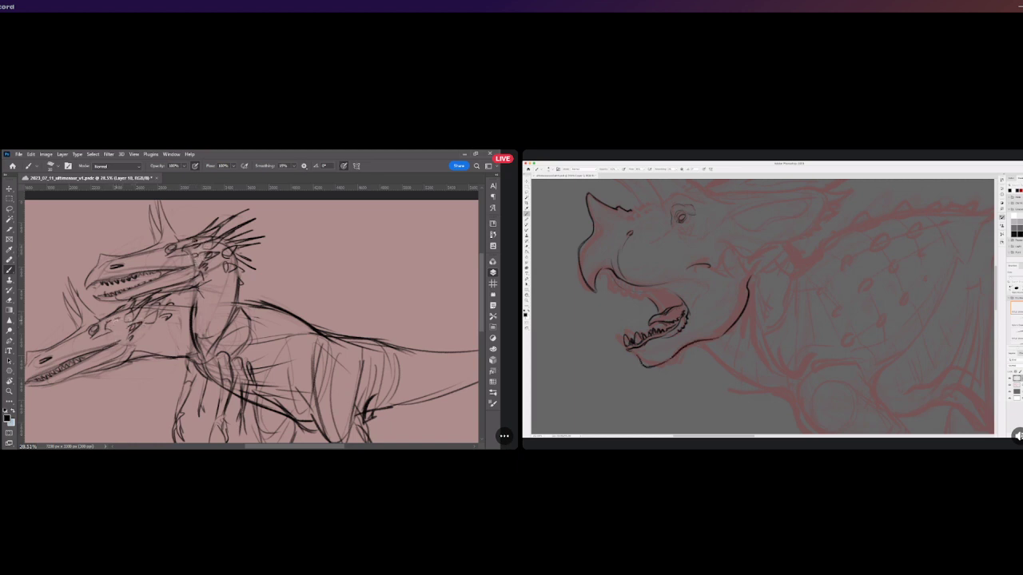
Lighten the old arm sketch under the chest and enlarge the brush for redrawing the arms.
scroll(118, 262, down, 4)
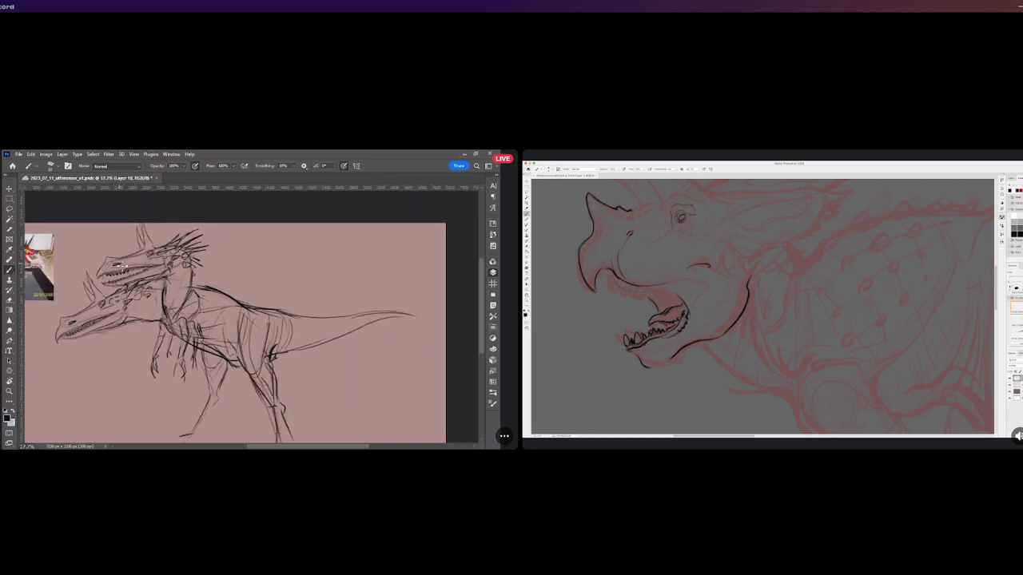
scroll(221, 279, up, 2)
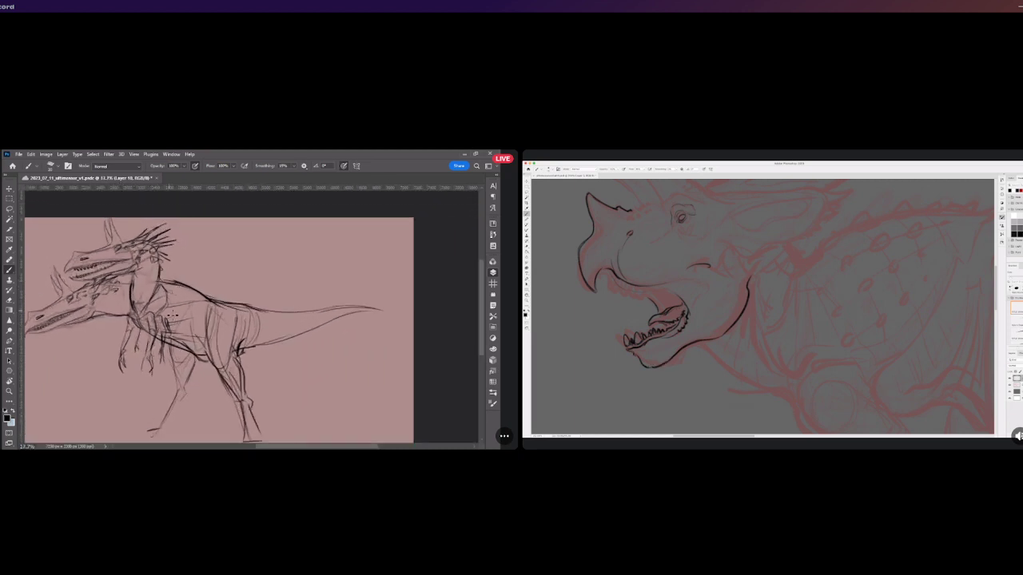
key(ctrl+z)
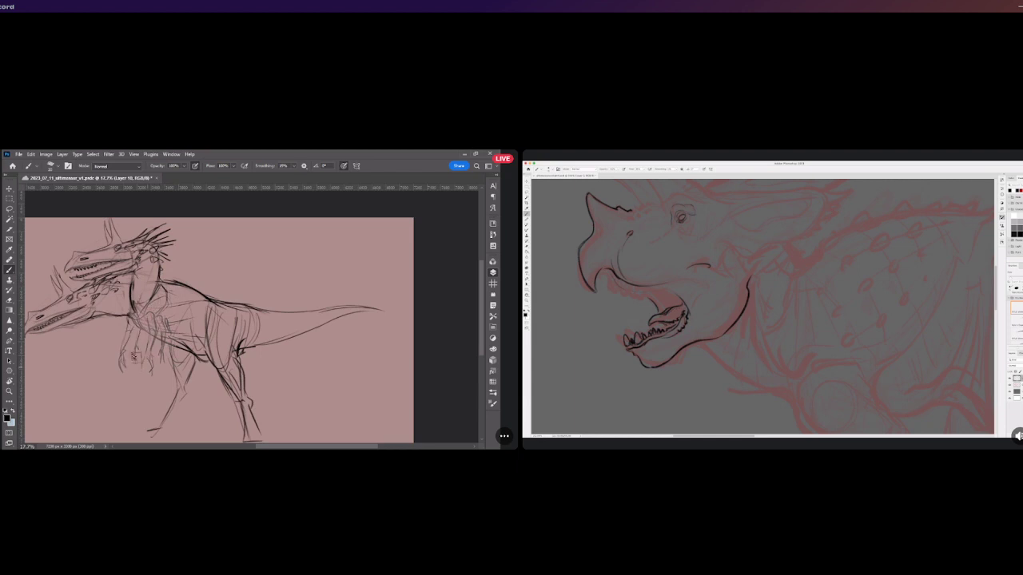
key(bracketright)
key(bracketright)
key(bracketright)
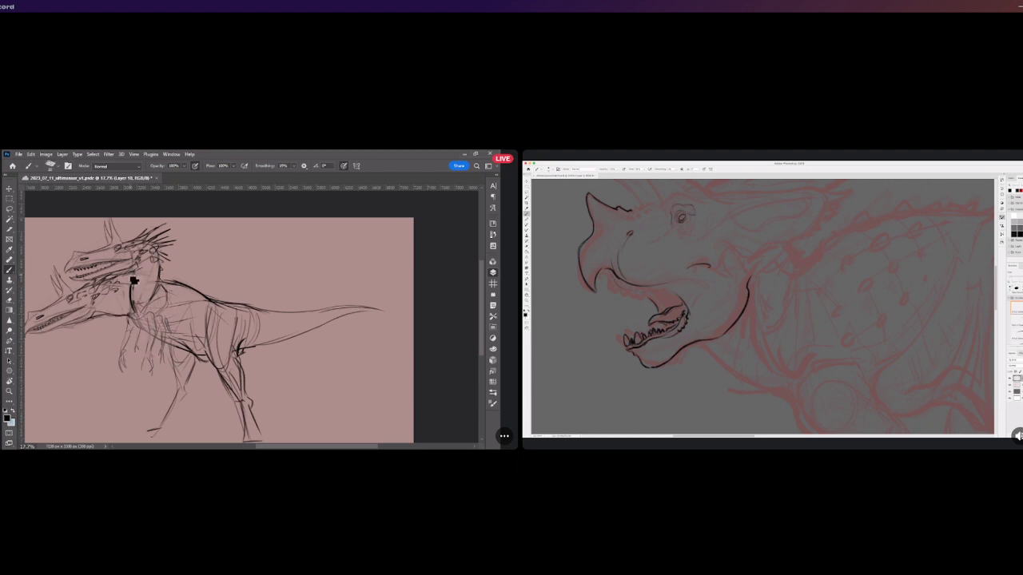
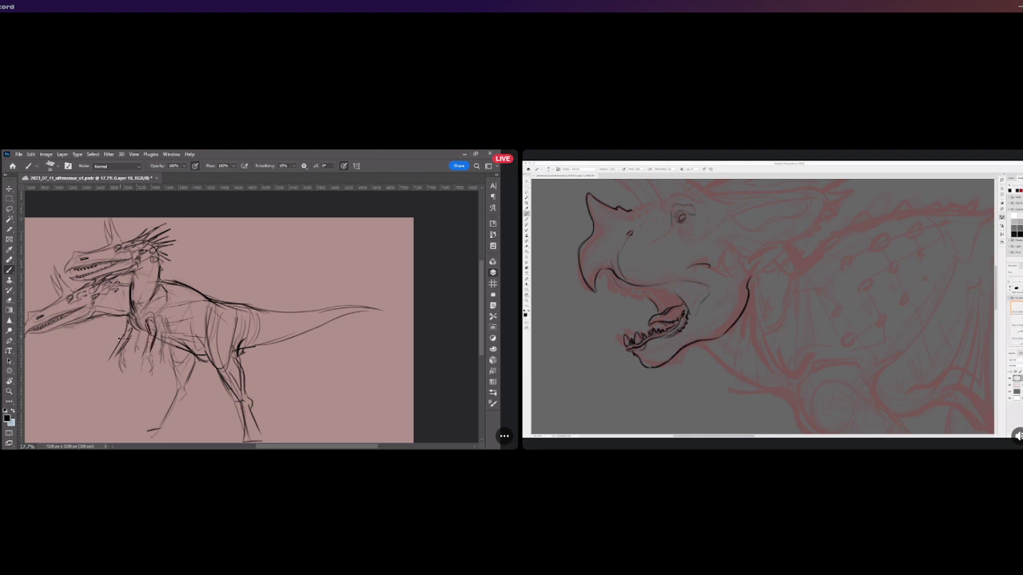
Switch the visible side sketch from the small horned head to the spiny clawed-arm study.
scroll(117, 379, down, 2)
drag(275, 449, 246, 447)
scroll(231, 416, up, 1)
click(393, 377)
click(393, 377)
click(393, 388)
click(393, 388)
click(395, 368)
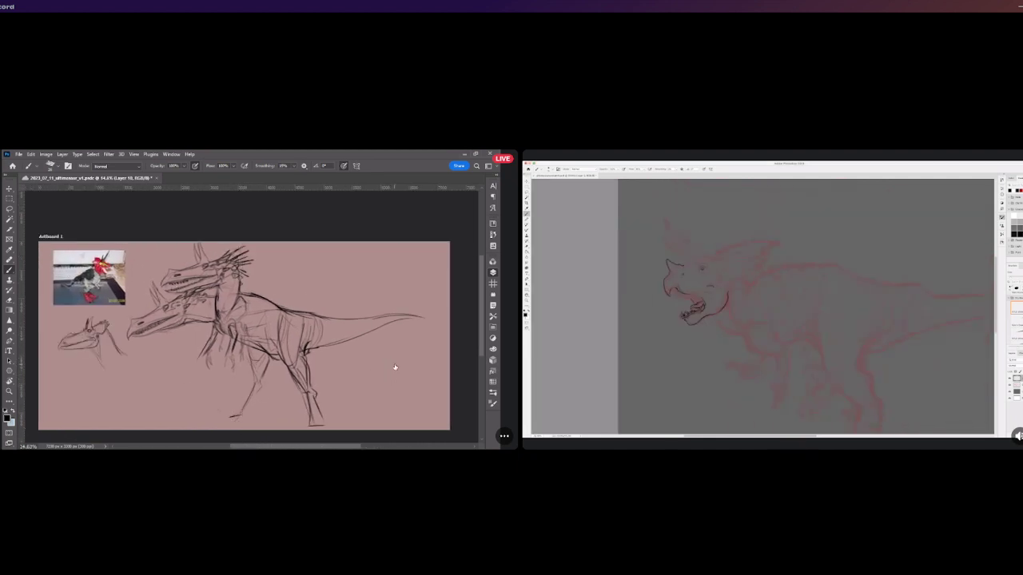
Redraw the arms below the chest with darker strokes and long, hanging claws.
scroll(275, 352, up, 2)
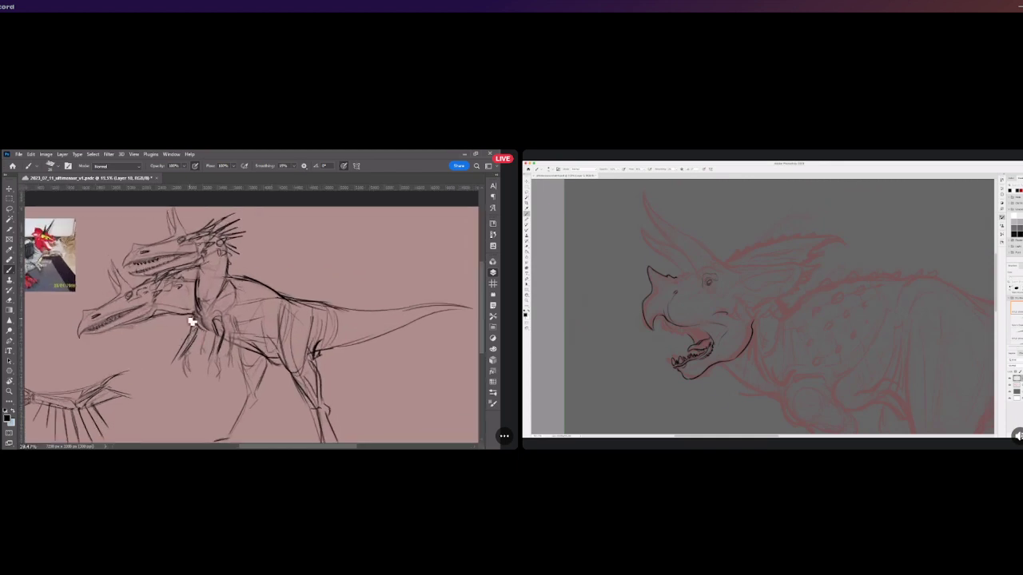
mouse_move(193, 325)
mouse_down()
mouse_move(226, 328)
mouse_move(215, 326)
mouse_move(207, 363)
mouse_up()
mouse_move(225, 321)
mouse_down()
mouse_move(237, 341)
mouse_move(230, 382)
mouse_up()
drag(242, 334, 237, 367)
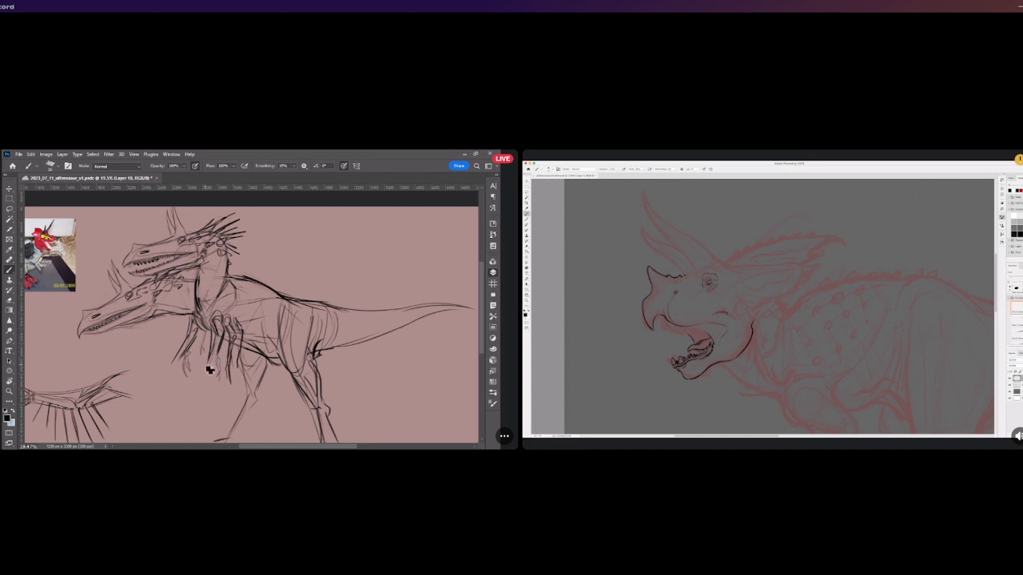
Sketch armour bumps and small spikes along the creature's back, flank and tail base.
scroll(204, 359, down, 1)
scroll(203, 360, down, 2)
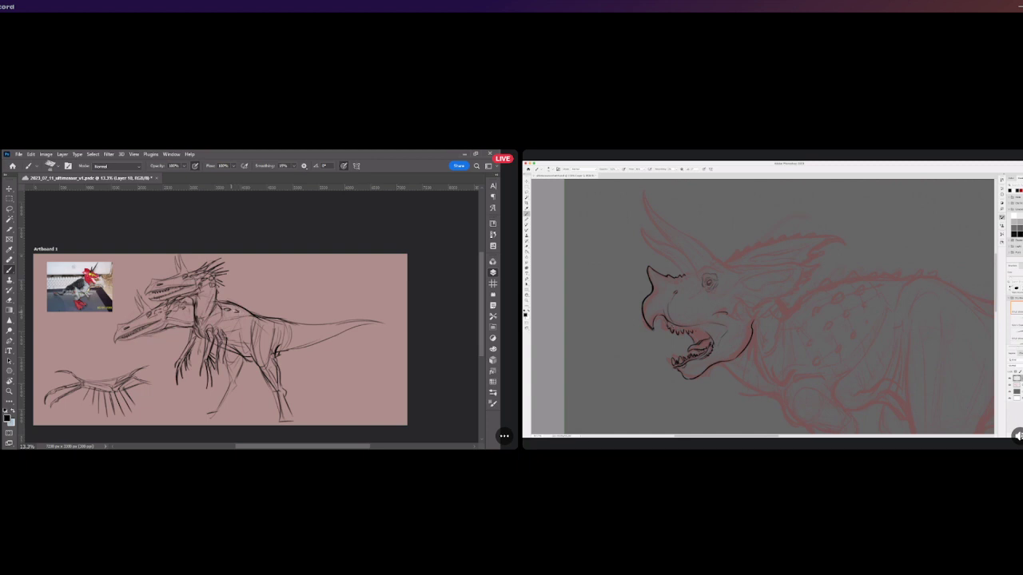
drag(225, 302, 249, 313)
drag(269, 322, 305, 323)
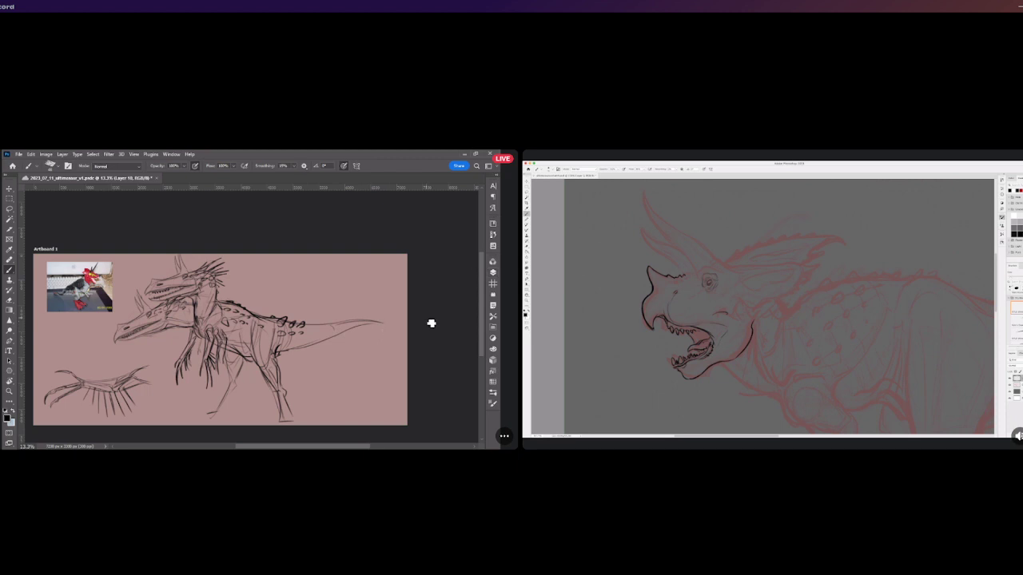
Erase the outer half of the creature's old tail.
drag(345, 313, 375, 326)
click(396, 326)
click(396, 326)
click(395, 326)
key(ctrl+comma)
mouse_move(287, 355)
mouse_down()
mouse_move(355, 314)
mouse_move(384, 319)
mouse_up()
key(ctrl+z)
mouse_move(285, 352)
mouse_down()
mouse_move(327, 343)
mouse_move(382, 299)
mouse_up()
key(ctrl+z)
key(ctrl+z)
key(ctrl+z)
drag(327, 323, 392, 295)
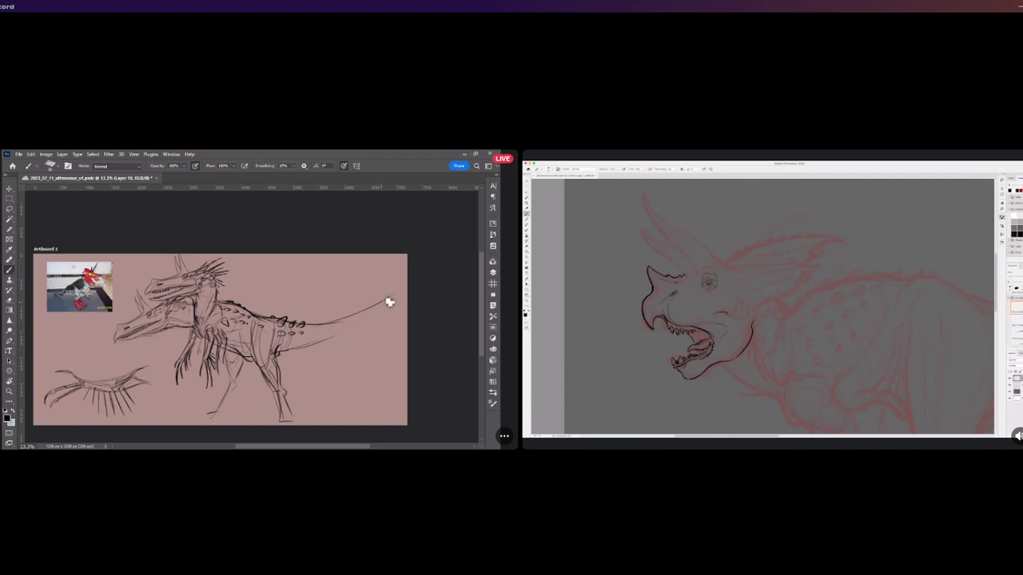
key(ctrl+z)
Draw a longer tail that sweeps upward from the hips and tapers toward the artboard's edge.
drag(294, 347, 345, 323)
drag(402, 289, 311, 343)
key(ctrl+z)
key(ctrl+z)
drag(304, 352, 366, 315)
drag(301, 348, 391, 305)
drag(339, 326, 399, 299)
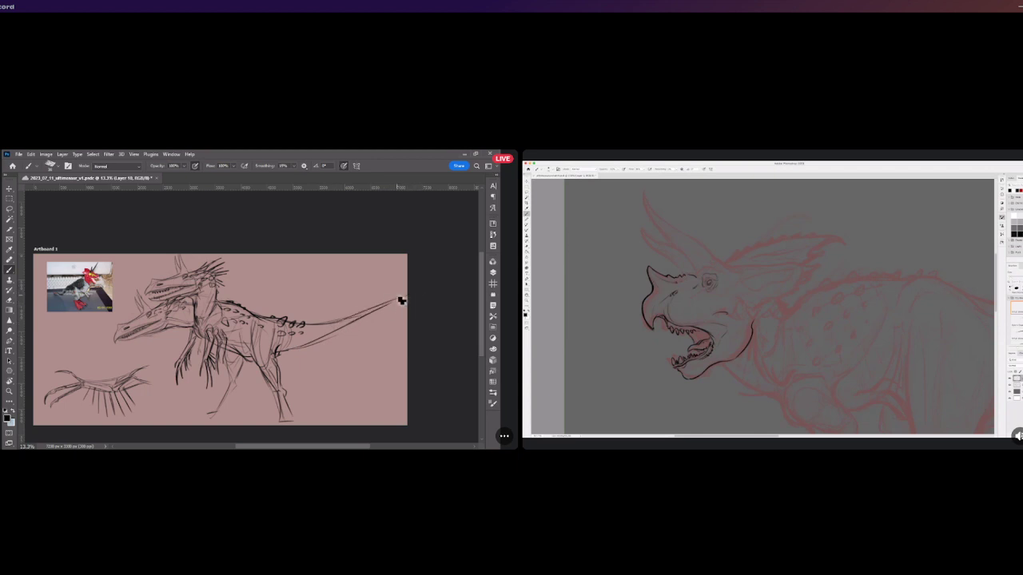
Scale the whole creature down to about 92% and reposition it so the longer tail fits inside the artboard.
click(9, 192)
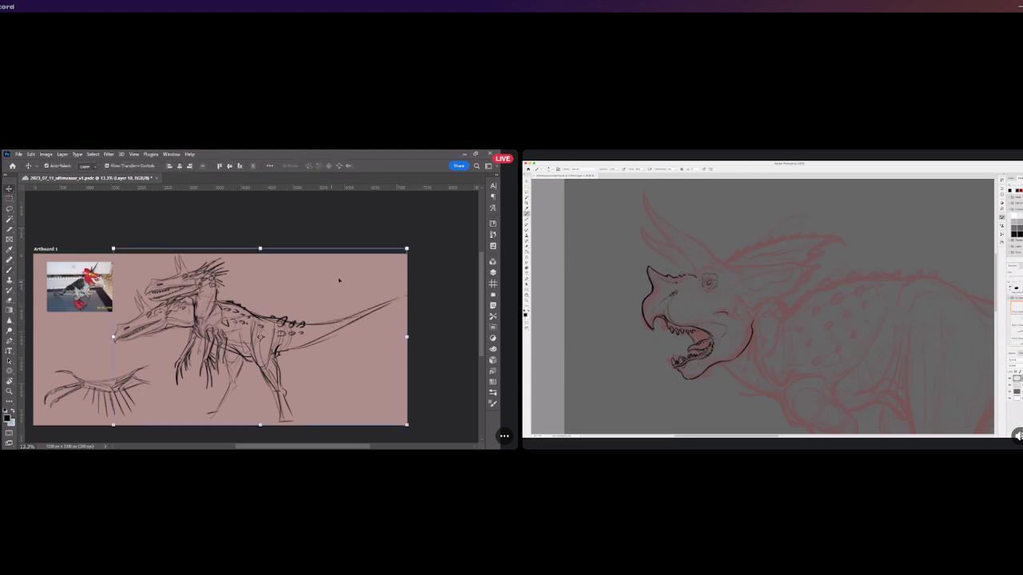
drag(406, 249, 382, 263)
drag(226, 318, 219, 309)
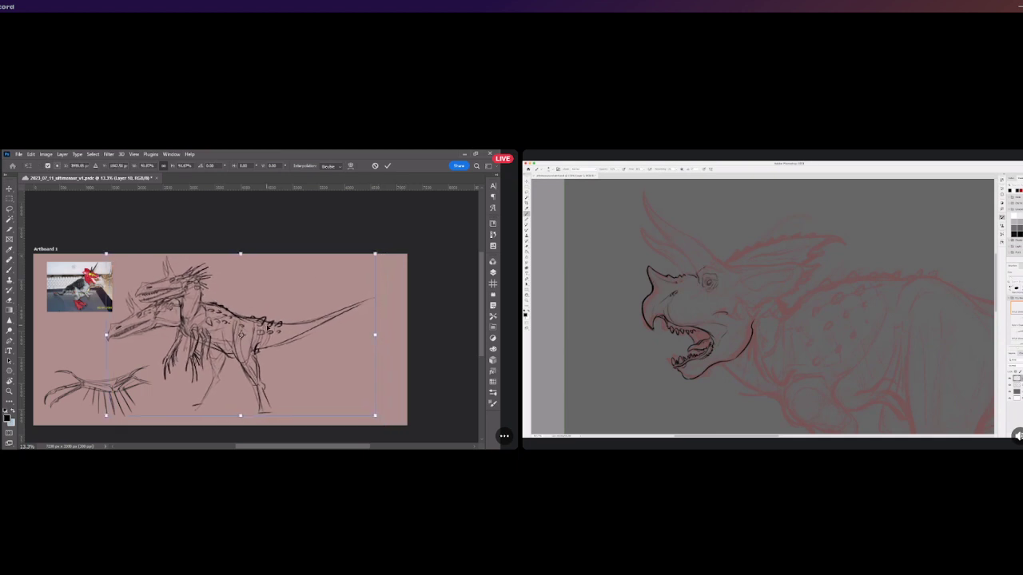
click(388, 168)
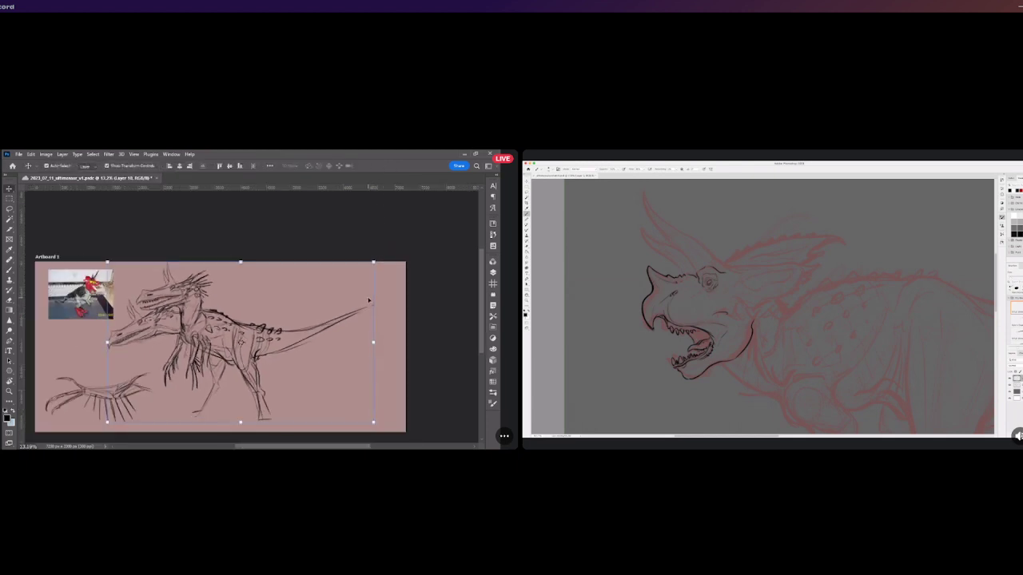
Draw a forked, claw-like tip at the end of the tail with the Brush tool.
key(b)
scroll(369, 300, up, 3)
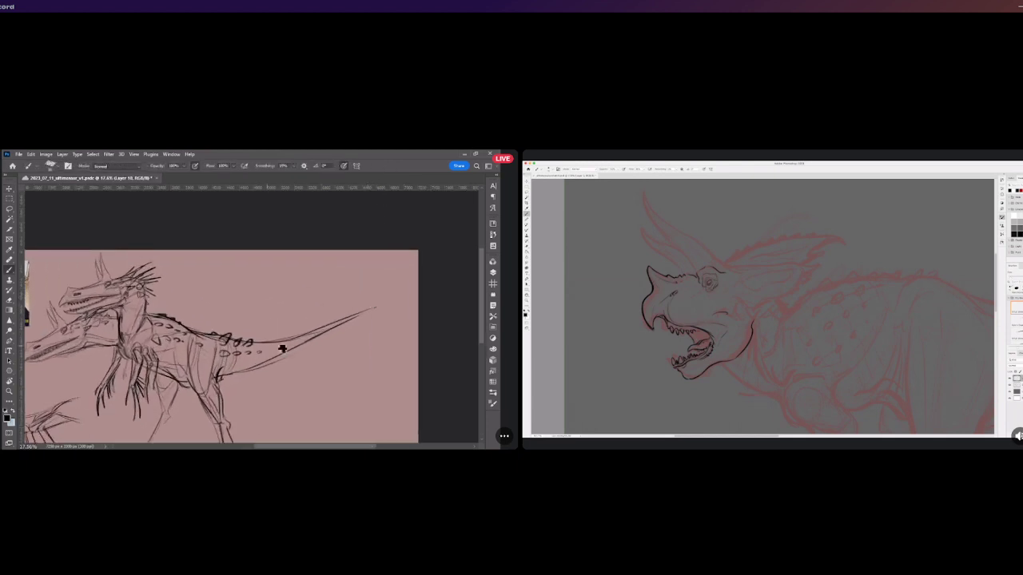
drag(364, 312, 406, 299)
key(ctrl+z)
drag(296, 342, 334, 320)
key(ctrl+z)
Redraw both hind legs with darker thigh contours, defined shins and clawed feet.
mouse_move(192, 342)
mouse_down()
mouse_move(187, 369)
mouse_move(198, 386)
mouse_move(211, 348)
mouse_move(225, 361)
mouse_move(212, 382)
mouse_move(221, 390)
mouse_up()
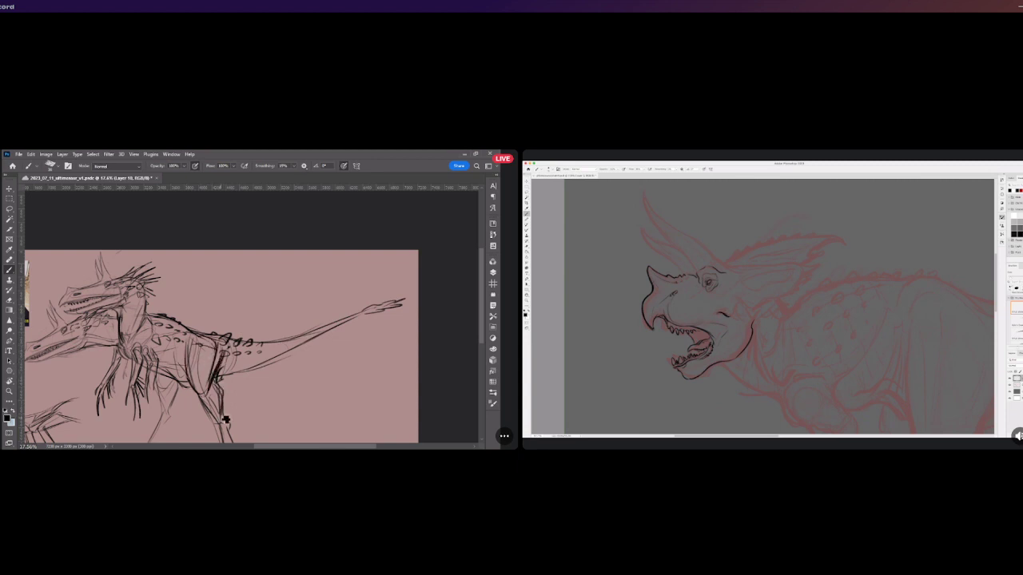
scroll(209, 356, down, 2)
scroll(216, 362, up, 2)
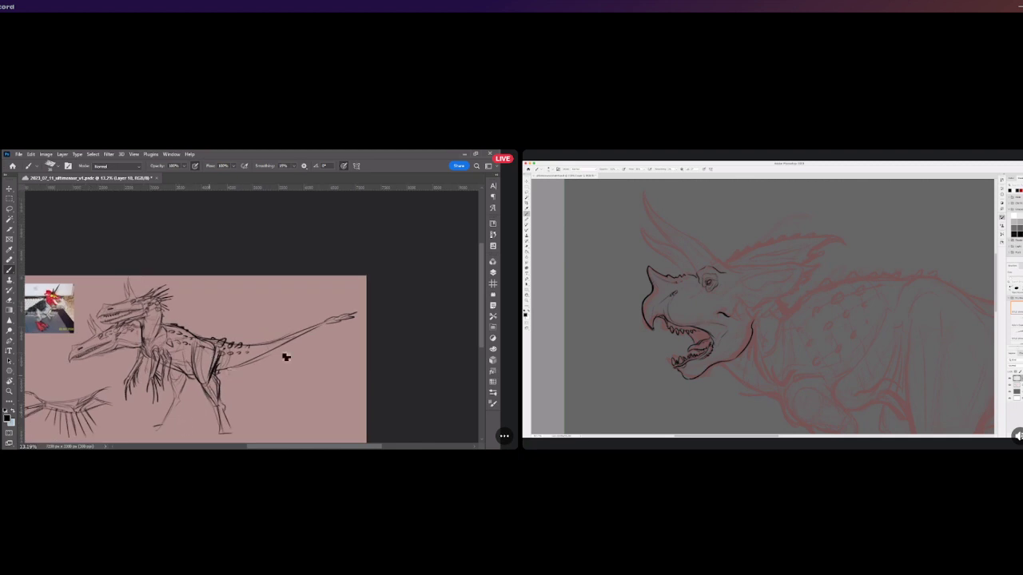
scroll(481, 339, down, 1)
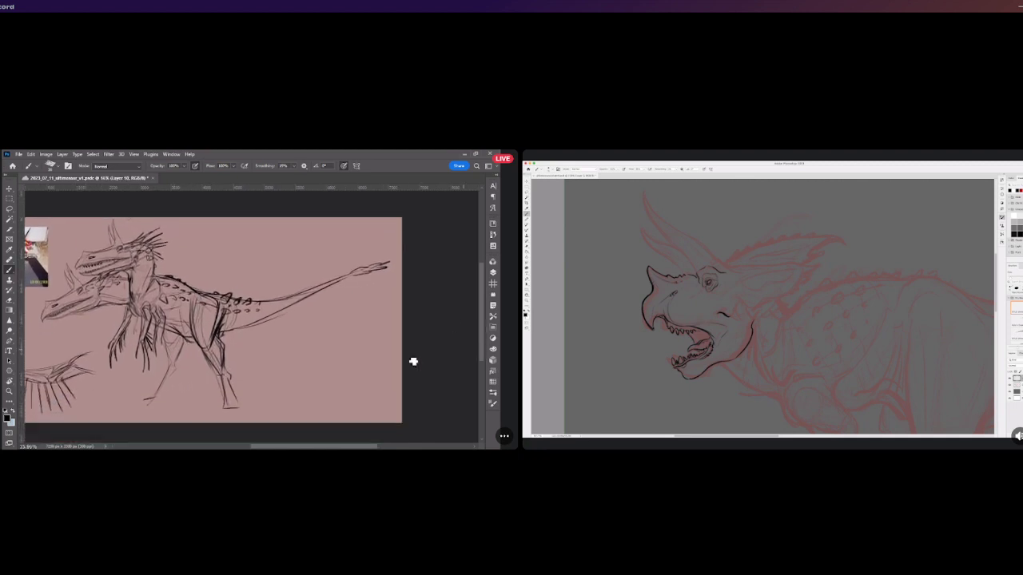
scroll(229, 347, down, 2)
scroll(182, 363, up, 2)
scroll(178, 361, down, 1)
scroll(163, 376, up, 2)
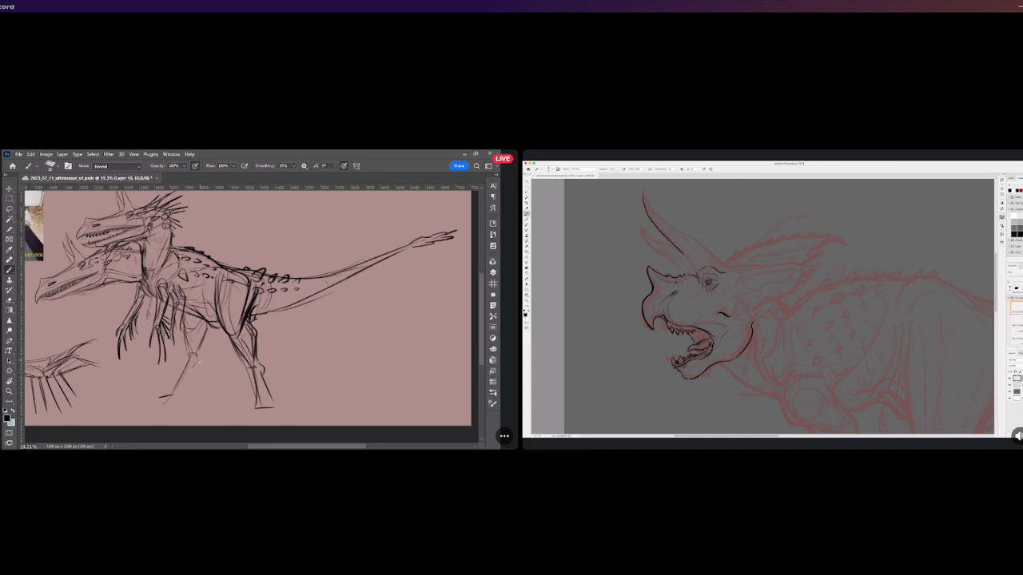
key(ctrl+z)
mouse_move(241, 320)
mouse_down()
mouse_move(229, 341)
mouse_move(247, 399)
mouse_move(250, 329)
mouse_up()
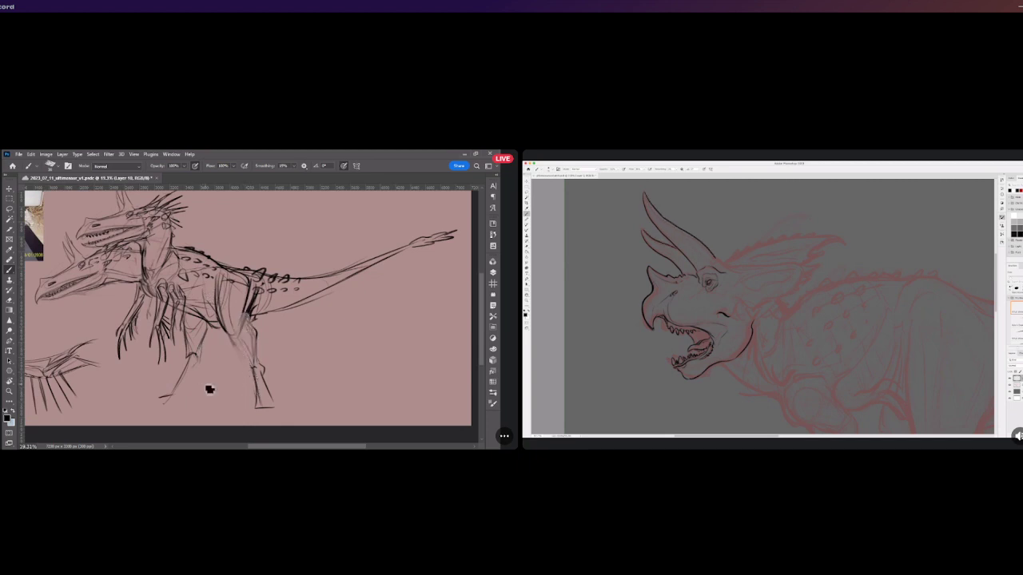
drag(226, 325, 252, 370)
drag(248, 410, 268, 411)
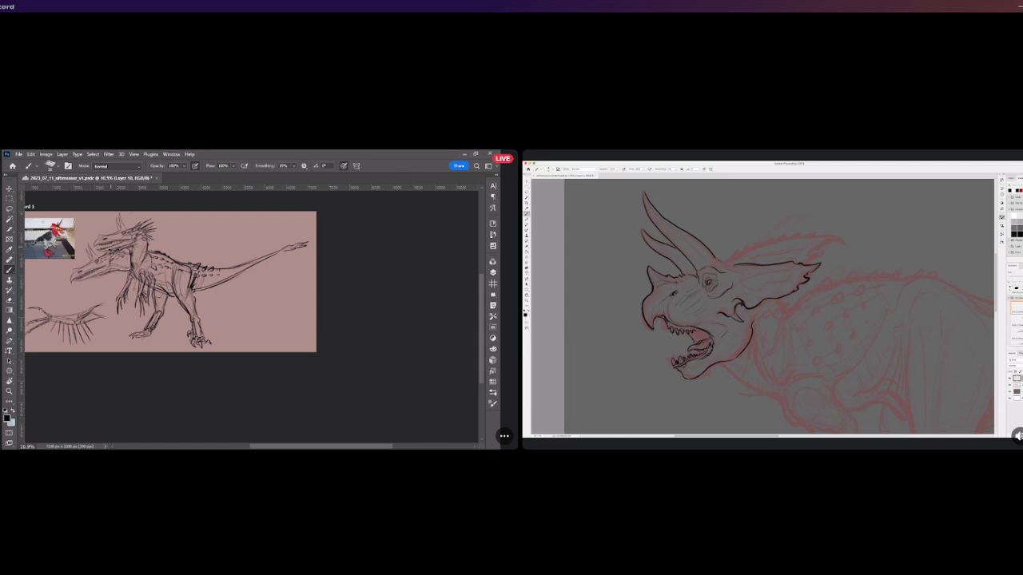
scroll(140, 290, up, 2)
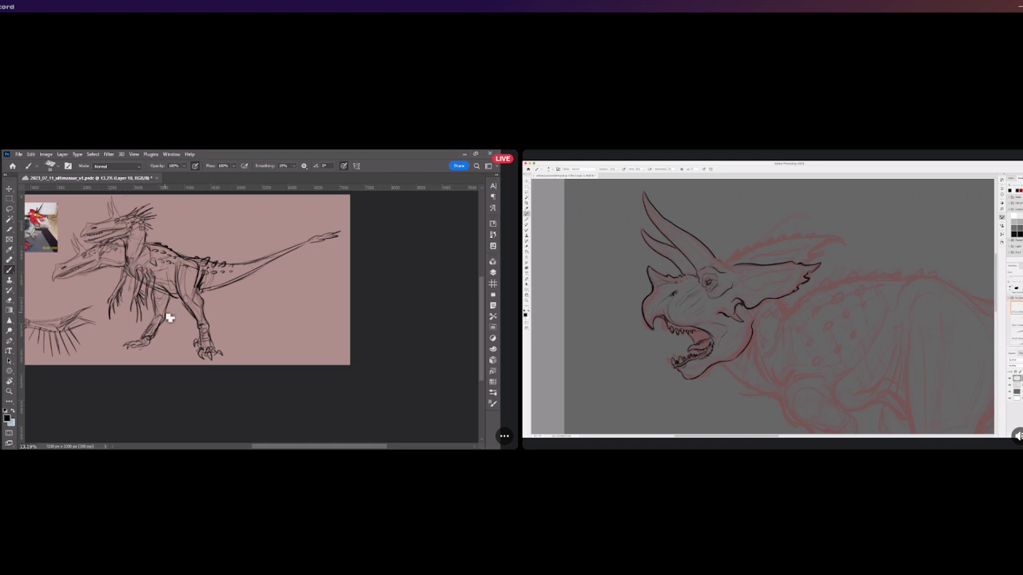
scroll(170, 318, down, 4)
scroll(89, 268, up, 6)
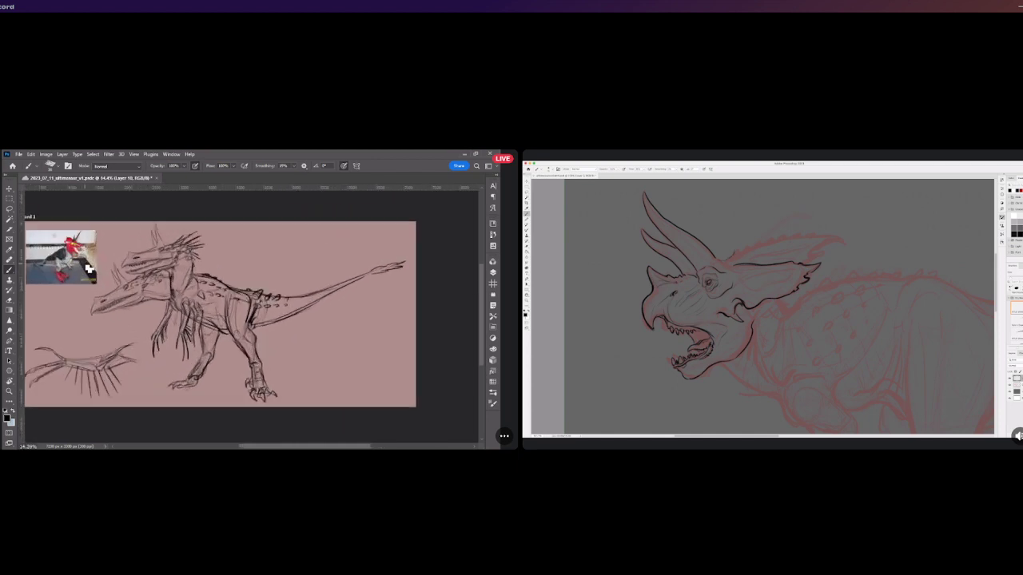
Reinforce the tall curved horn on top of the upper head with a darker stroke.
scroll(91, 273, up, 1)
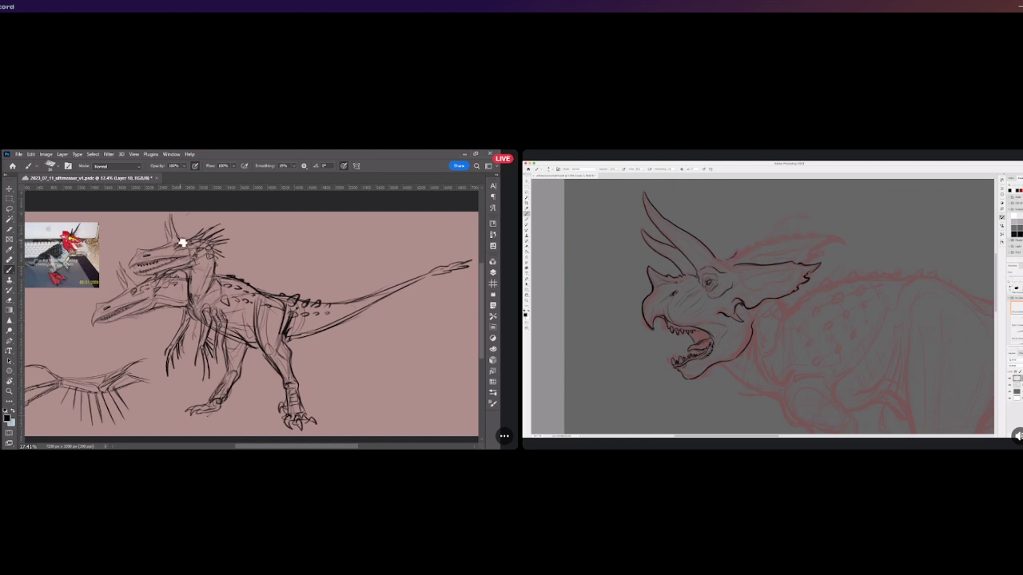
drag(169, 214, 179, 242)
scroll(155, 267, down, 4)
scroll(74, 270, up, 2)
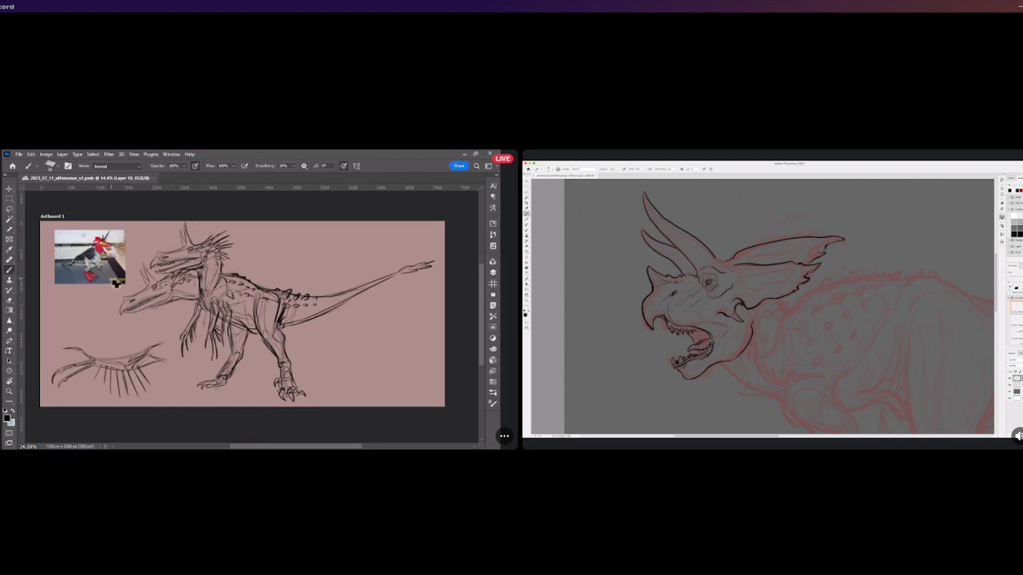
Strengthen the long, thin claws hanging from both forearms with additional dark strokes.
scroll(116, 282, up, 4)
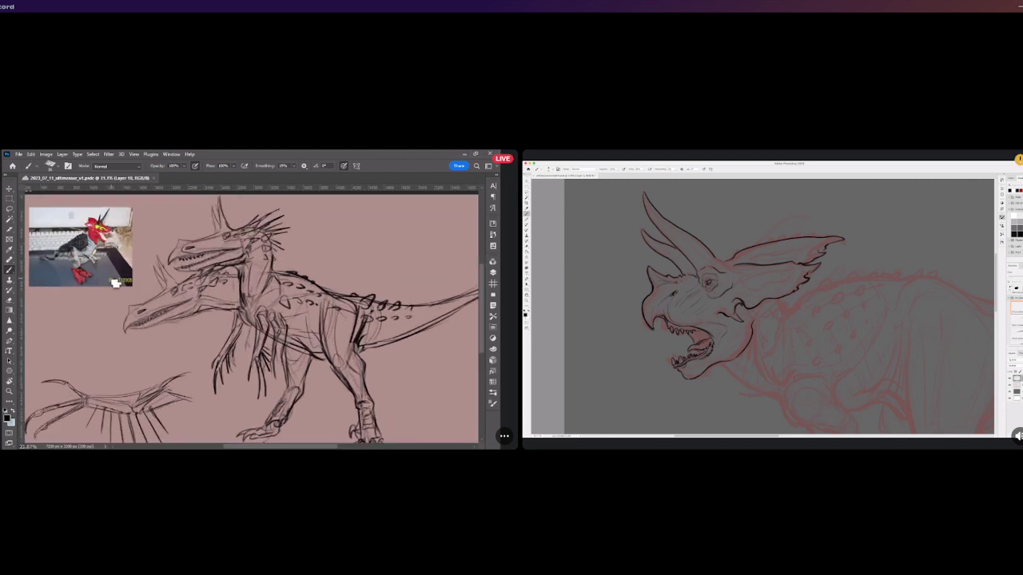
scroll(245, 275, down, 2)
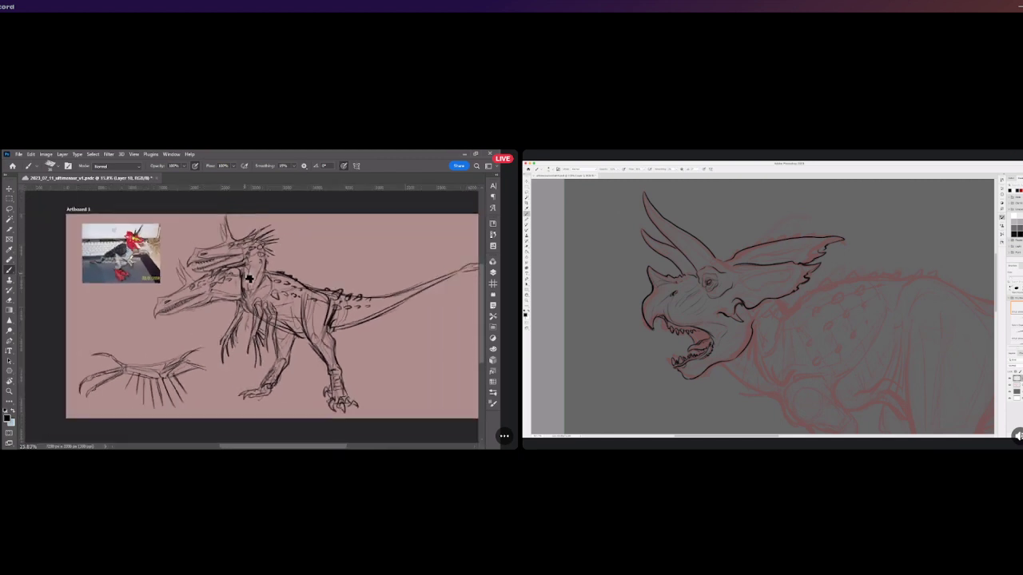
scroll(249, 281, down, 1)
scroll(369, 281, up, 1)
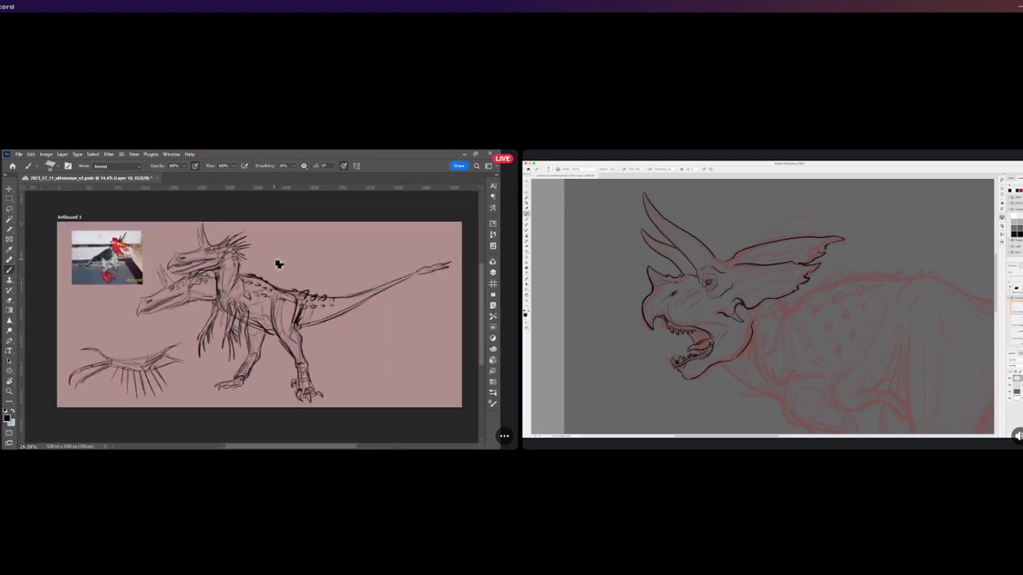
scroll(279, 264, up, 1)
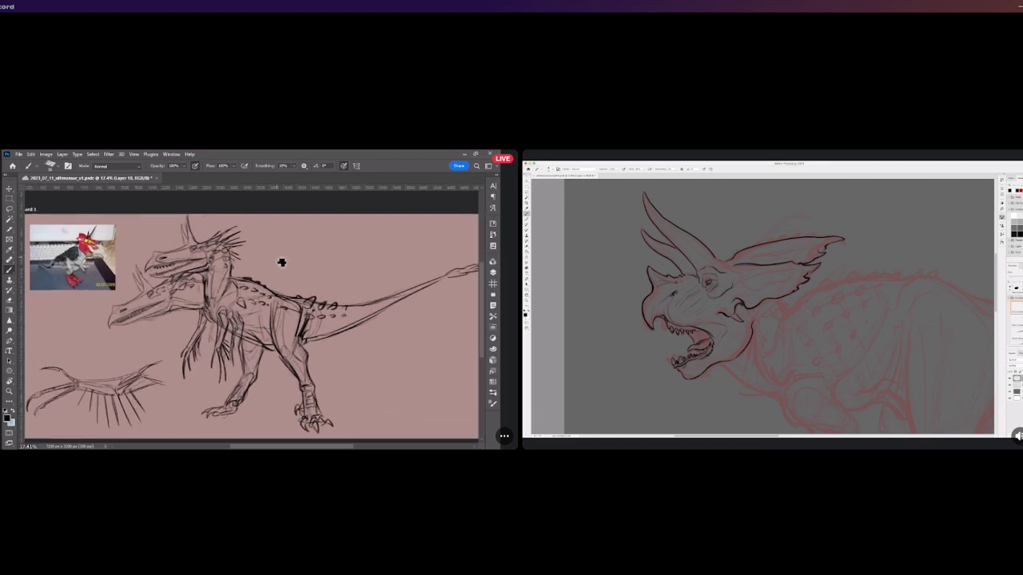
scroll(281, 263, down, 1)
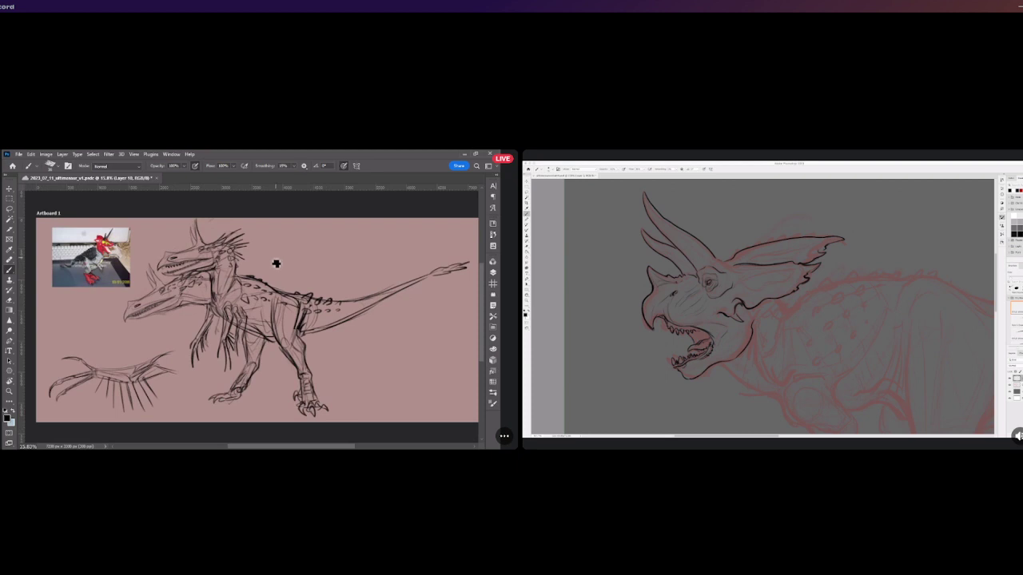
scroll(244, 236, up, 2)
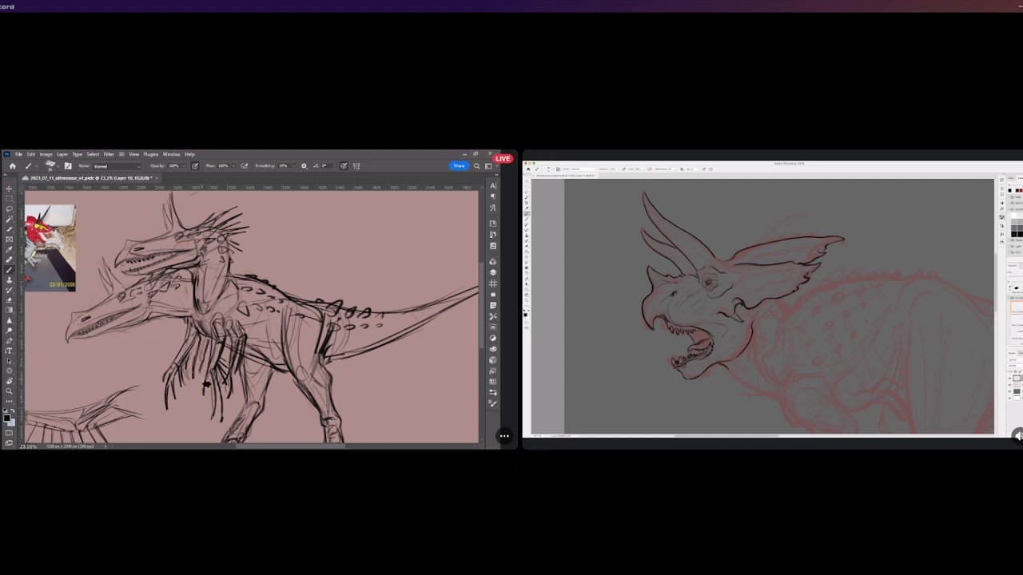
key(ctrl+0)
scroll(223, 302, down, 2)
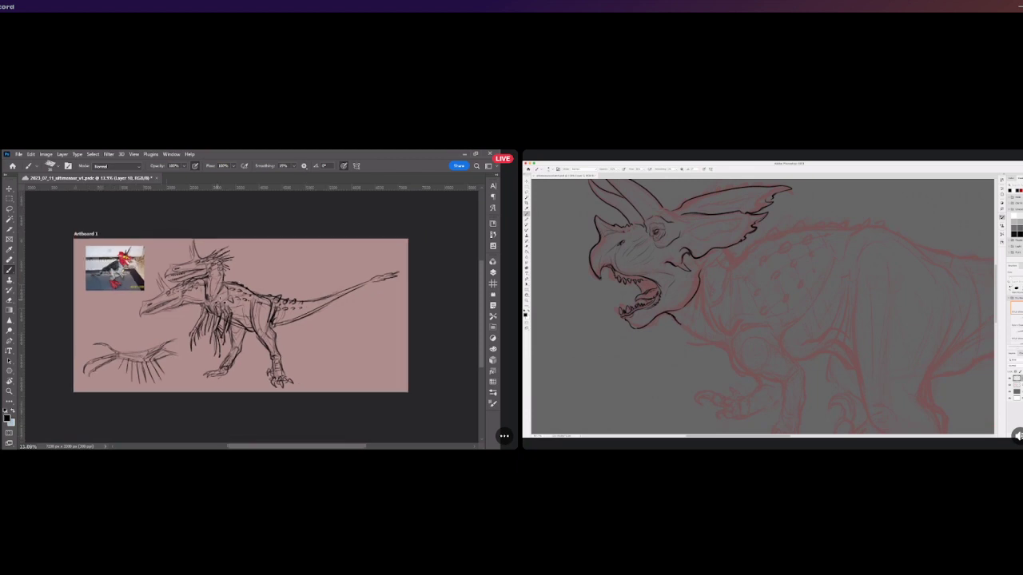
Draw thicker, darker spikes fanning back from behind the upper head.
scroll(217, 318, up, 2)
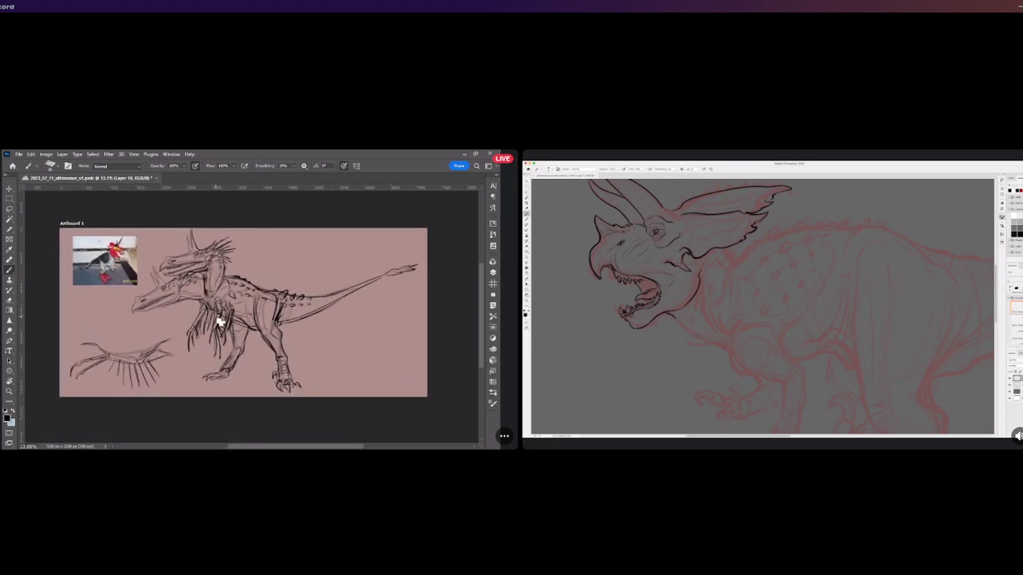
scroll(219, 322, up, 3)
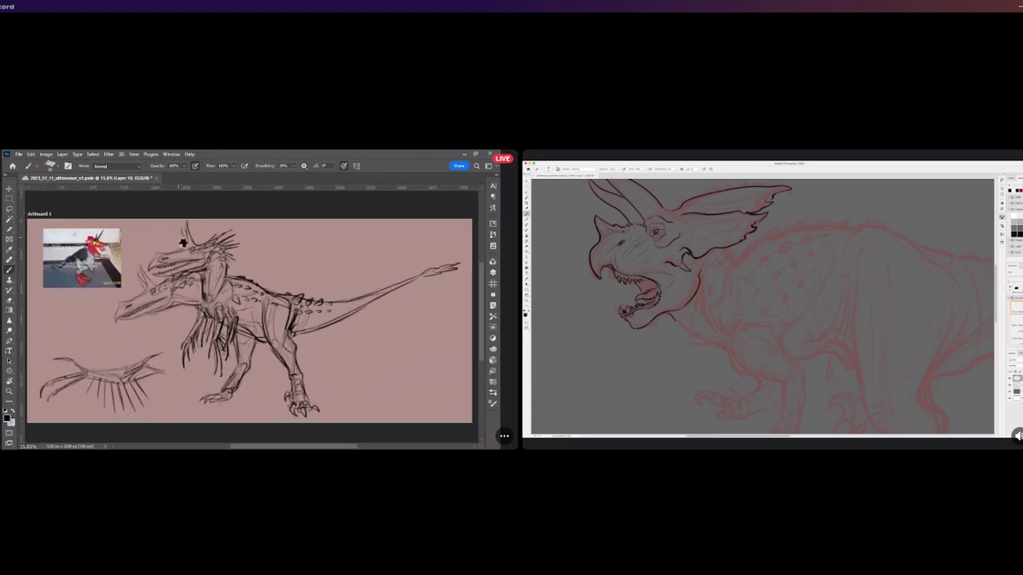
scroll(177, 264, down, 3)
scroll(163, 269, up, 2)
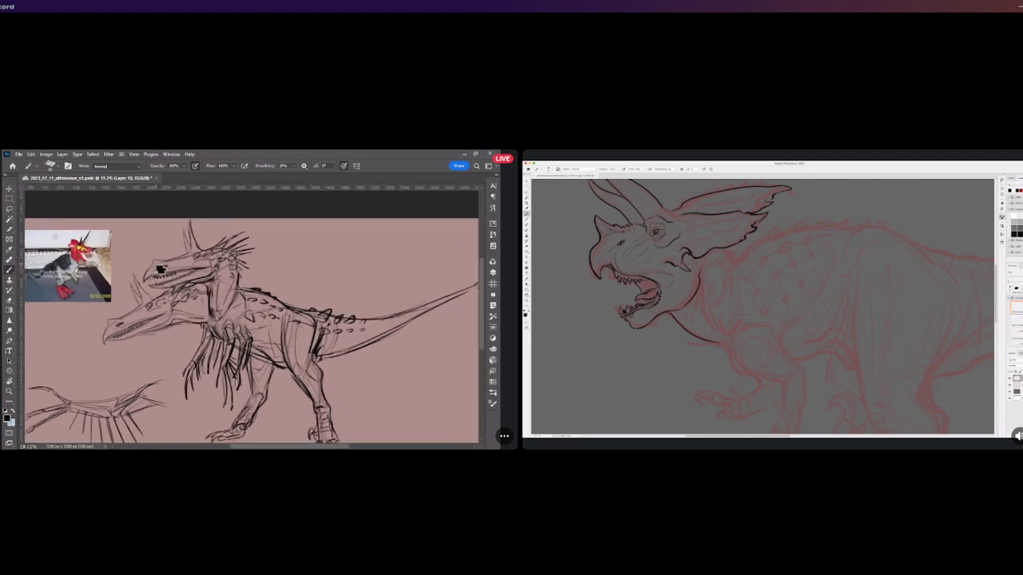
scroll(160, 269, up, 1)
scroll(172, 272, up, 2)
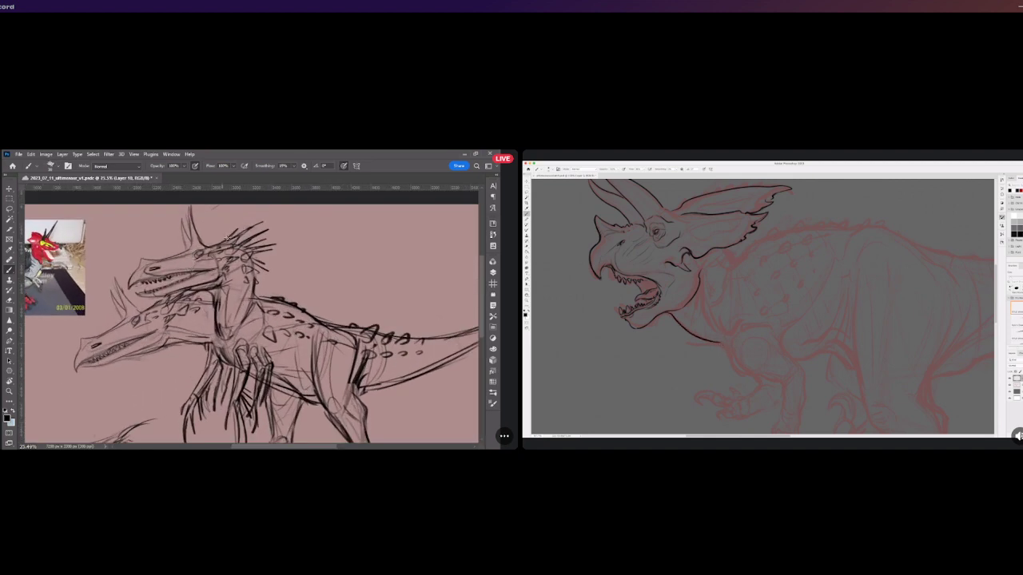
drag(227, 248, 251, 229)
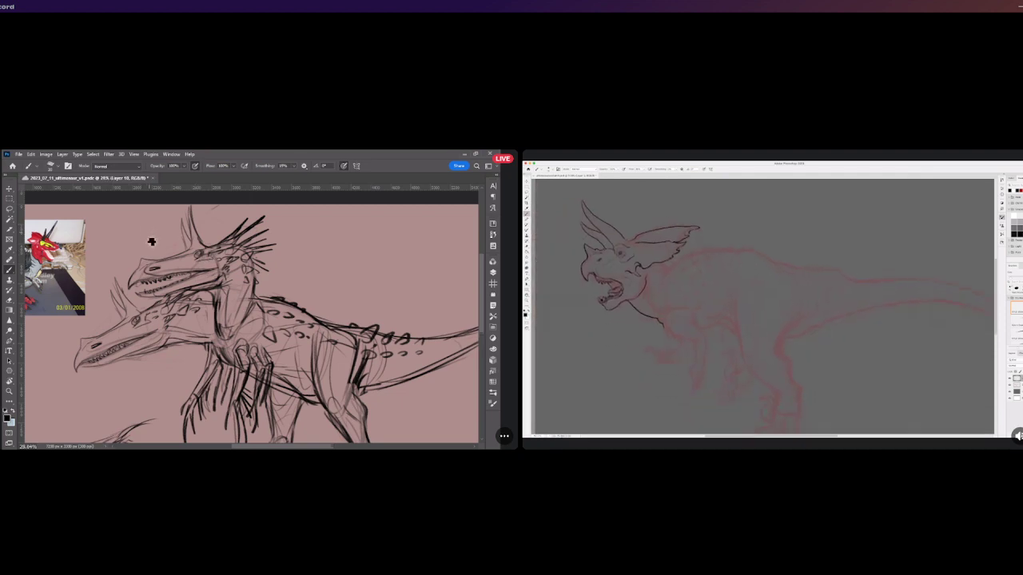
Darken and define the eyes on both the upper and lower heads.
scroll(149, 232, up, 3)
scroll(201, 268, up, 1)
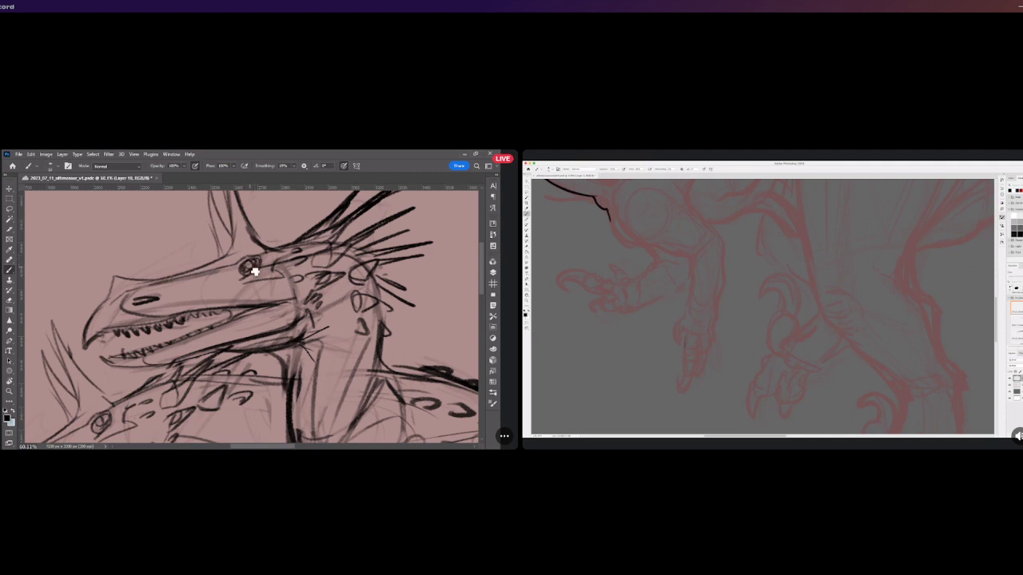
mouse_move(250, 274)
mouse_down()
mouse_move(259, 263)
mouse_move(249, 267)
mouse_up()
scroll(257, 273, down, 3)
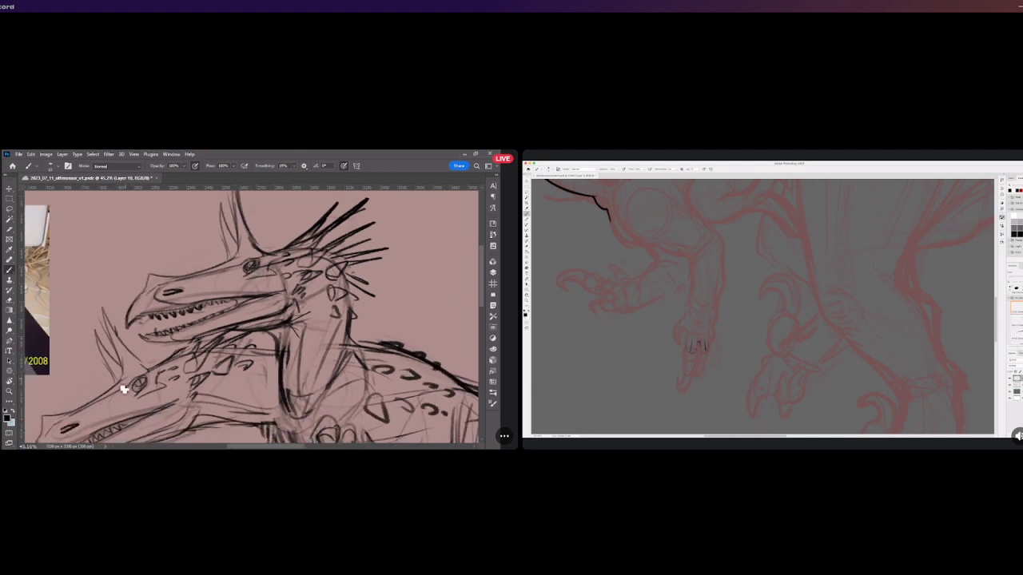
scroll(118, 395, up, 2)
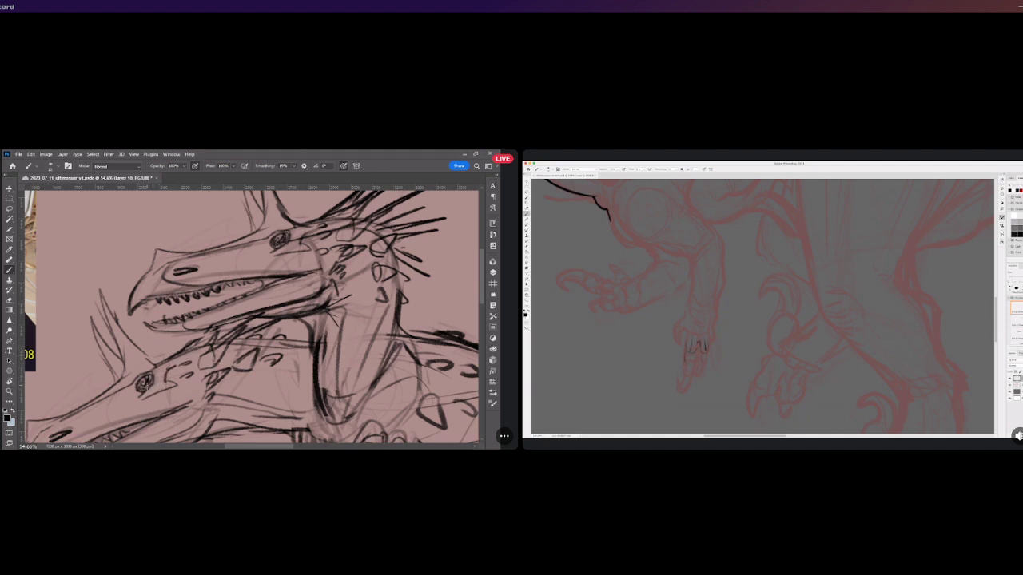
Refine the claws and toes of the far hind foot with the Brush tool.
scroll(170, 296, down, 4)
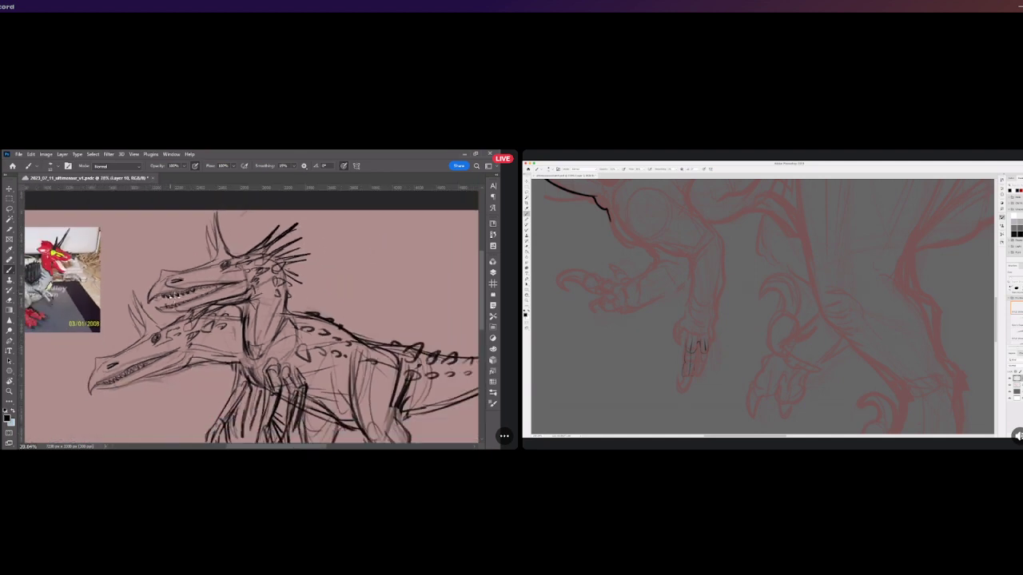
scroll(192, 292, down, 4)
scroll(288, 296, up, 2)
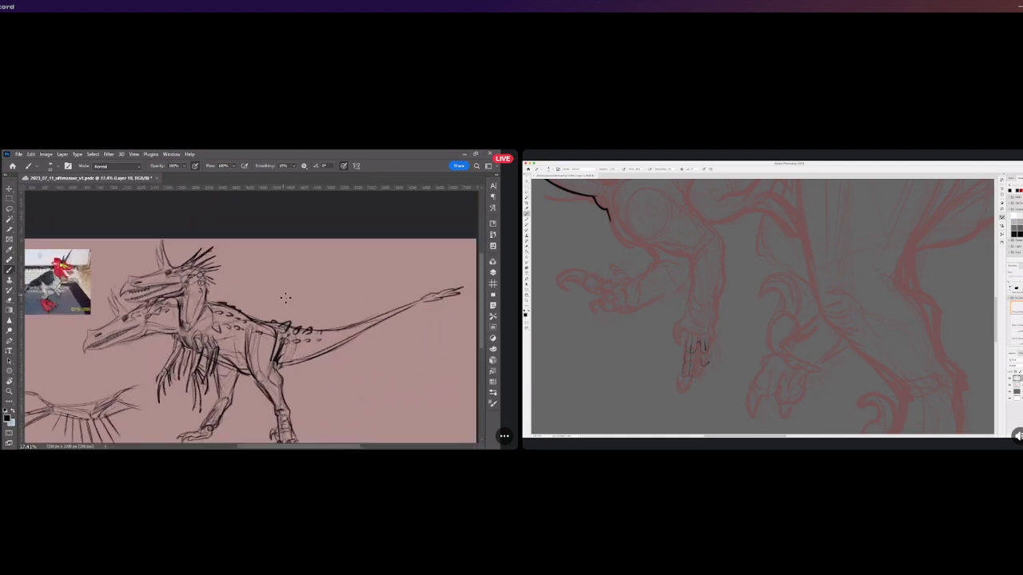
scroll(285, 297, down, 1)
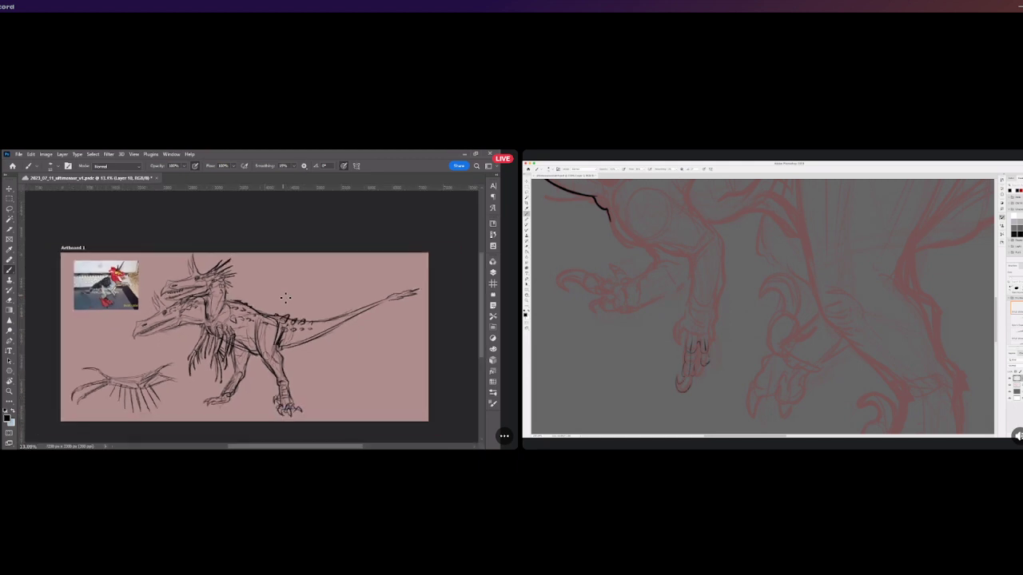
scroll(256, 378, up, 1)
scroll(257, 380, up, 2)
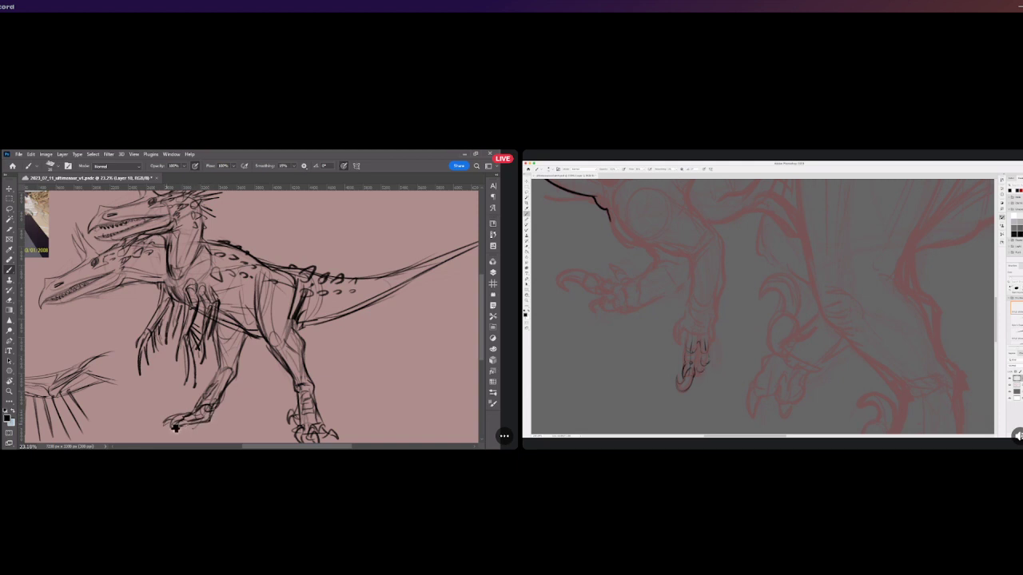
scroll(191, 340, down, 2)
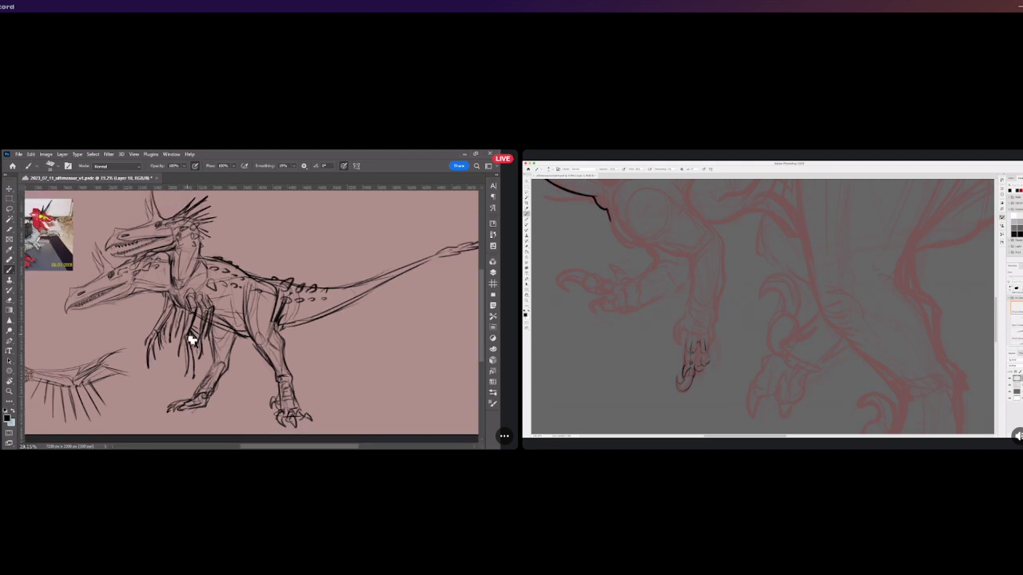
Sketch curved cross-contour bands around the tail and reinforce the contour along the upper back.
scroll(192, 340, down, 2)
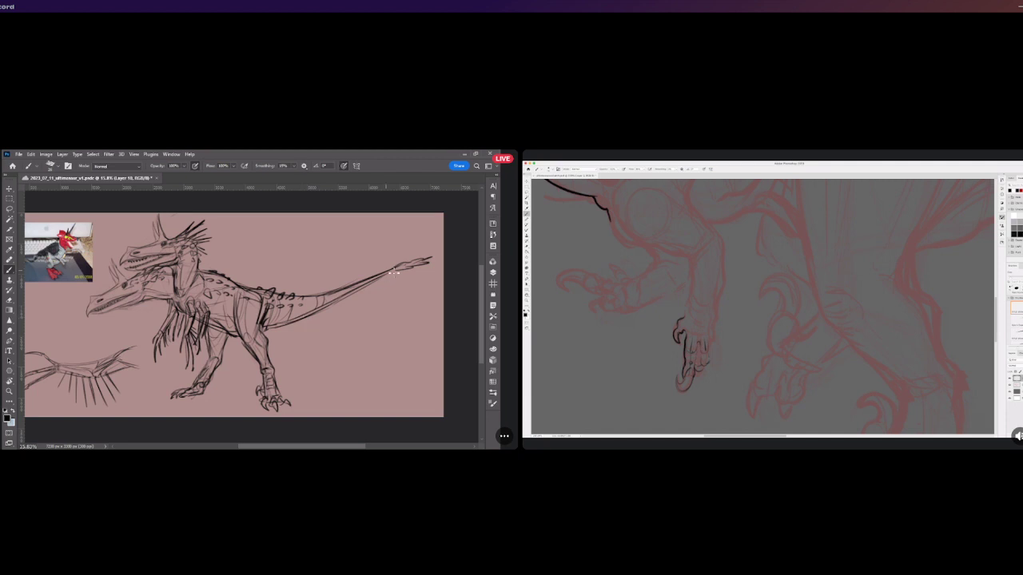
drag(203, 273, 234, 282)
scroll(239, 295, down, 4)
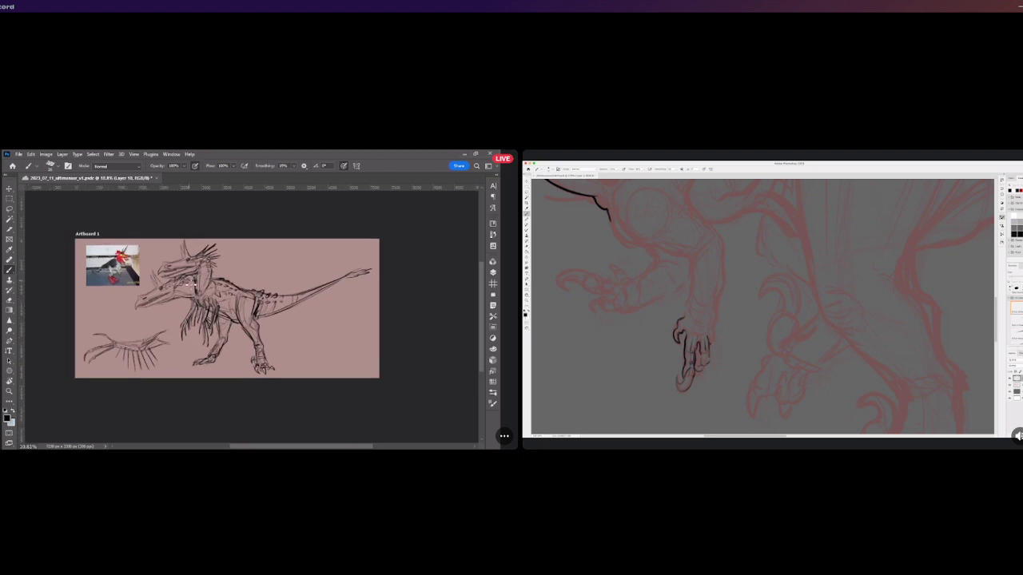
Examine the two-headed creature's overall silhouette, proportions and details against the whole artboard.
scroll(164, 268, up, 5)
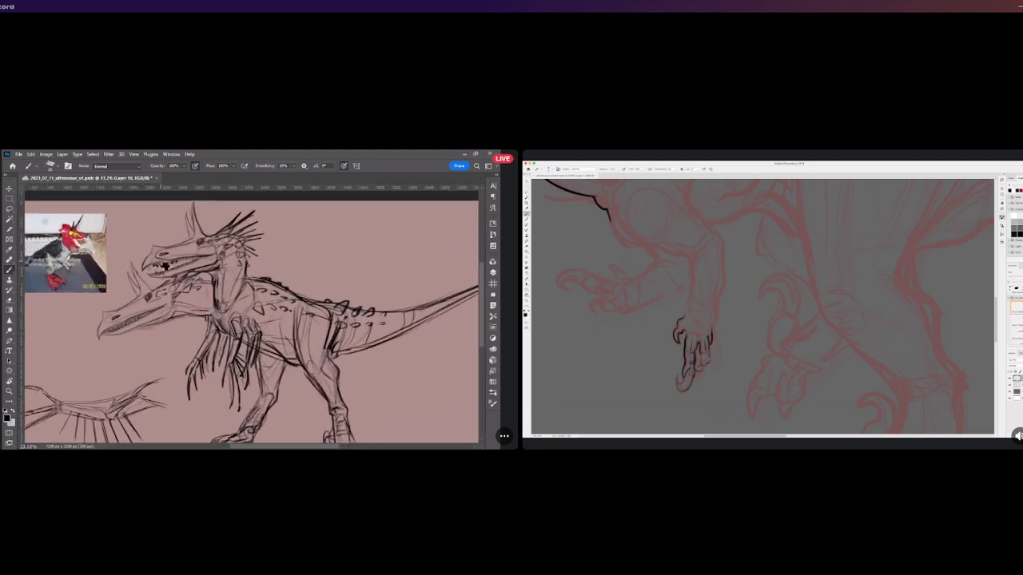
scroll(164, 268, down, 1)
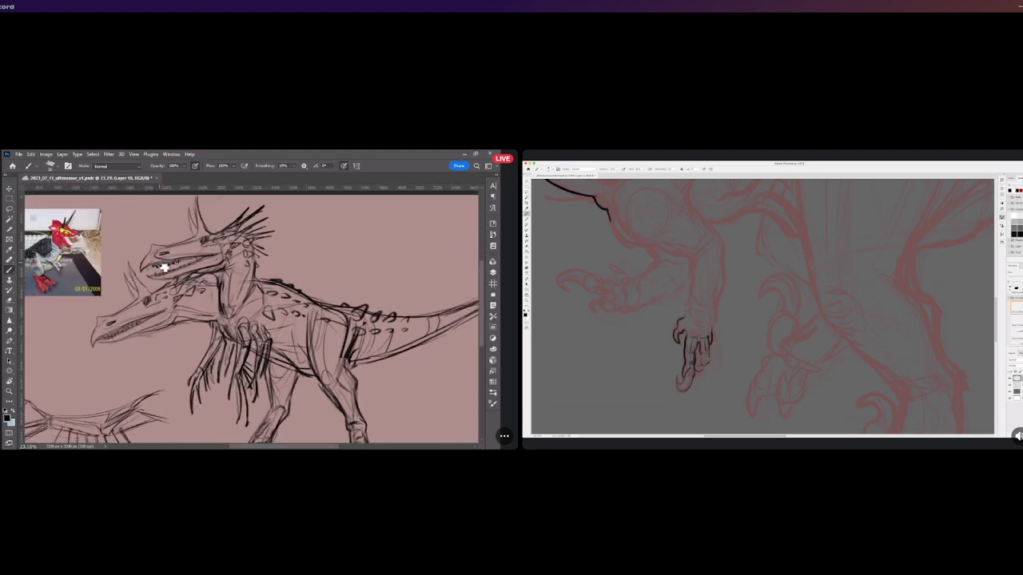
scroll(164, 268, down, 2)
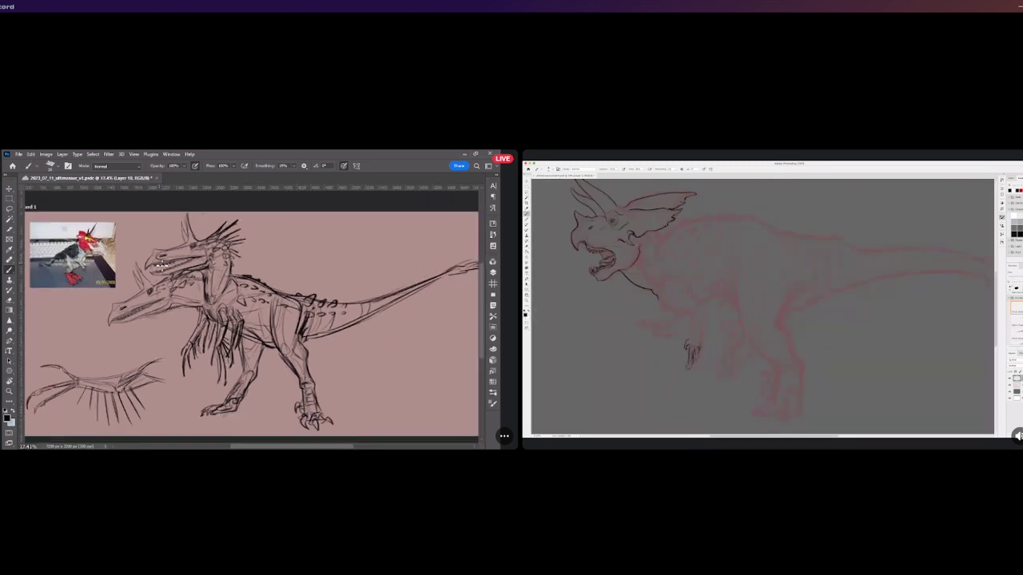
scroll(164, 268, down, 1)
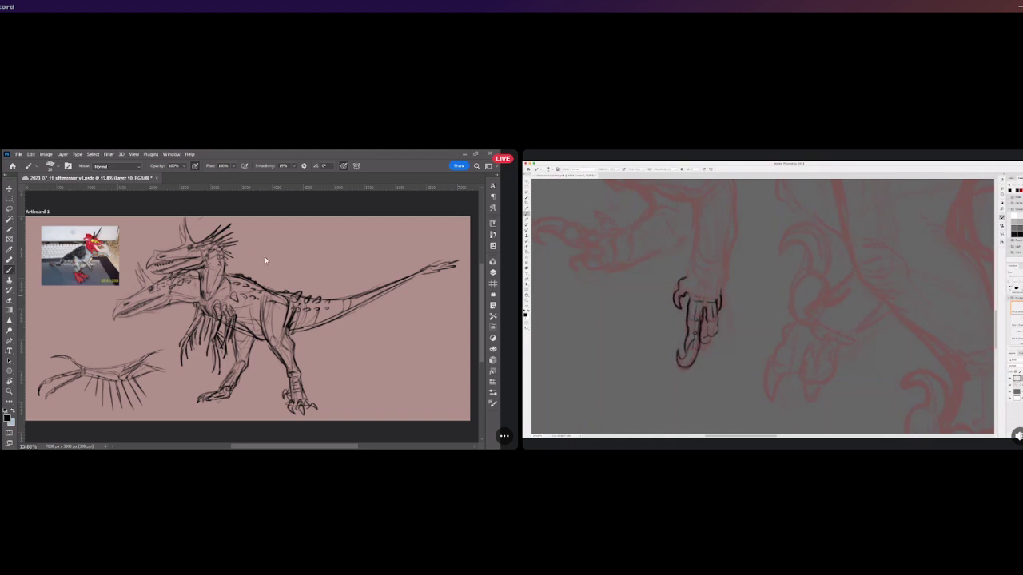
scroll(266, 259, down, 2)
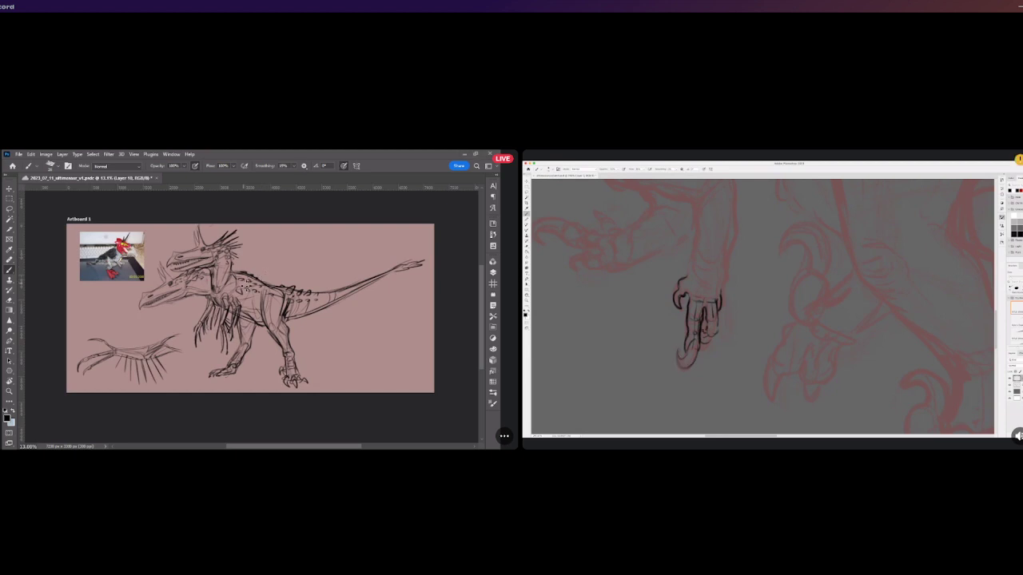
scroll(254, 293, down, 2)
scroll(254, 292, up, 4)
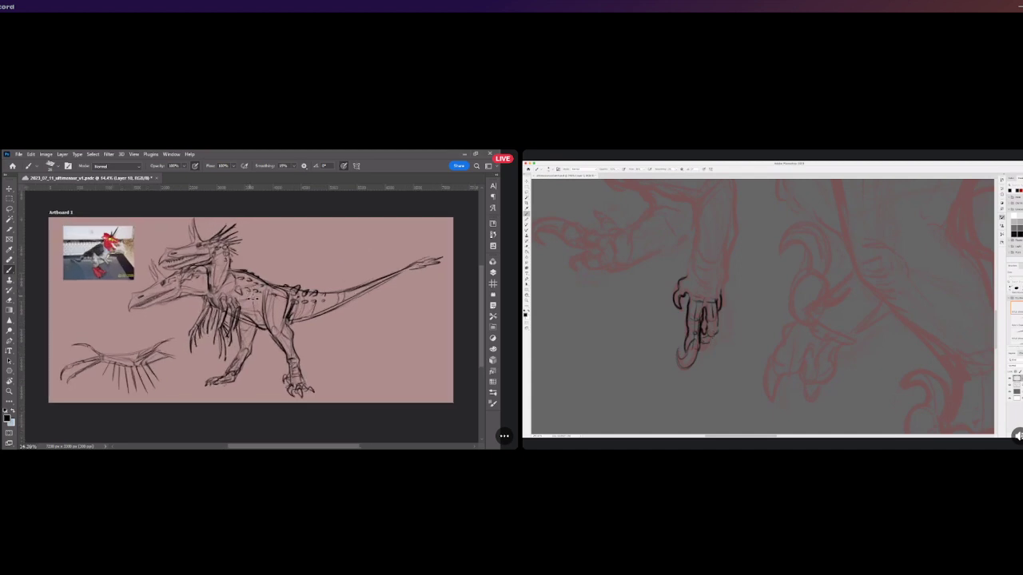
scroll(246, 295, down, 1)
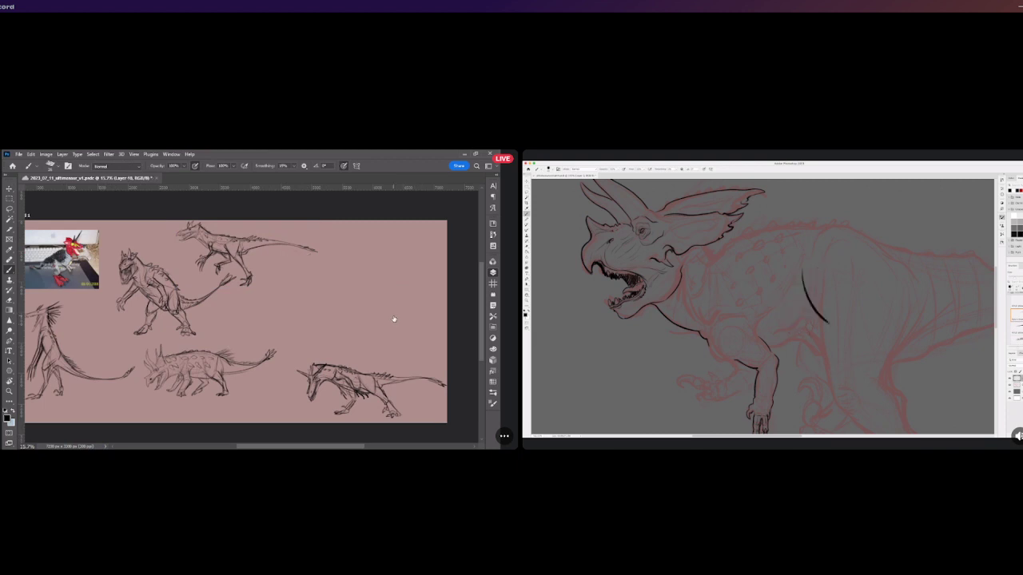
Move the two-headed creature down toward the artboard's right edge, above the lower-right ultimasaur sketch, and return to the Brush tool.
key(v)
scroll(164, 257, down, 4)
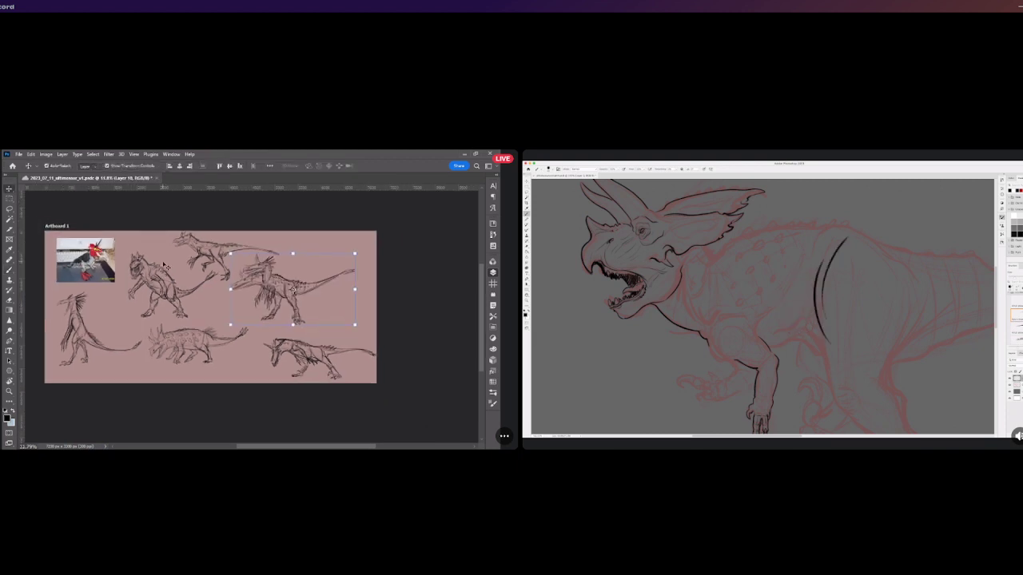
scroll(296, 284, up, 8)
drag(156, 277, 186, 289)
scroll(187, 289, down, 2)
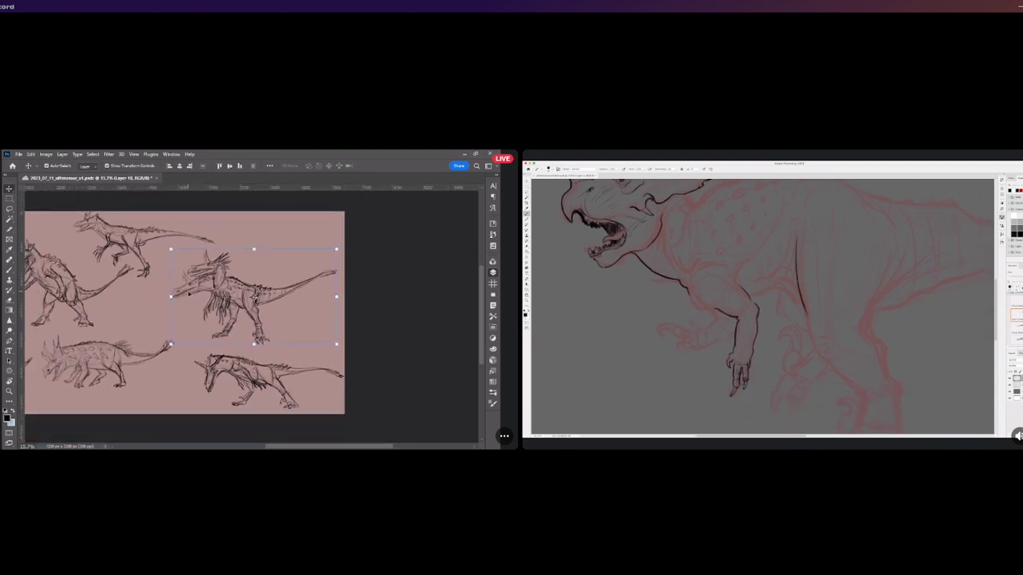
key(b)
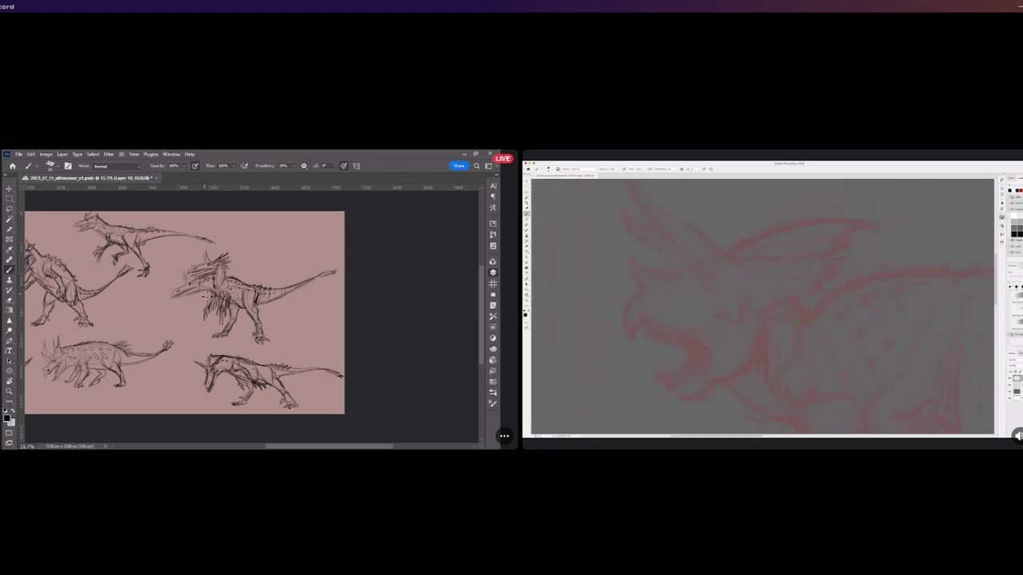
scroll(205, 295, down, 2)
scroll(200, 294, up, 4)
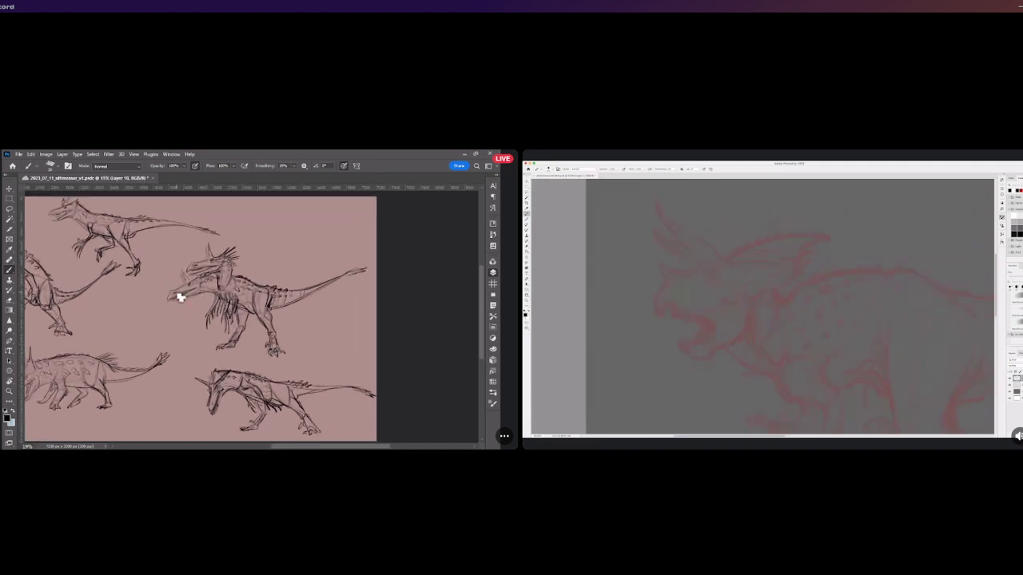
Examine the complete ultimasaur lineup, comparing the placement, scale and silhouettes of all six sketches on the artboard.
scroll(181, 296, down, 4)
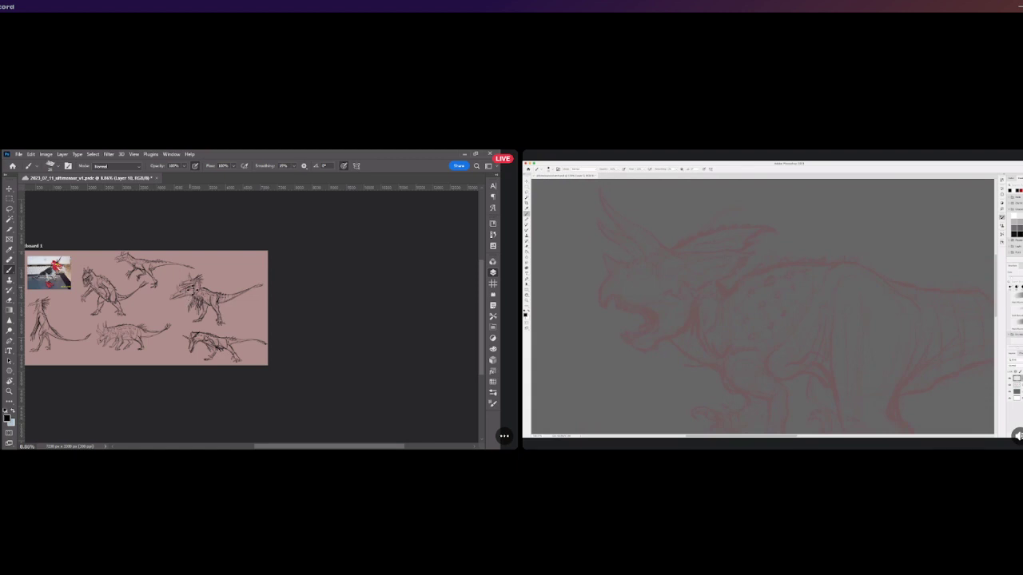
scroll(189, 293, down, 1)
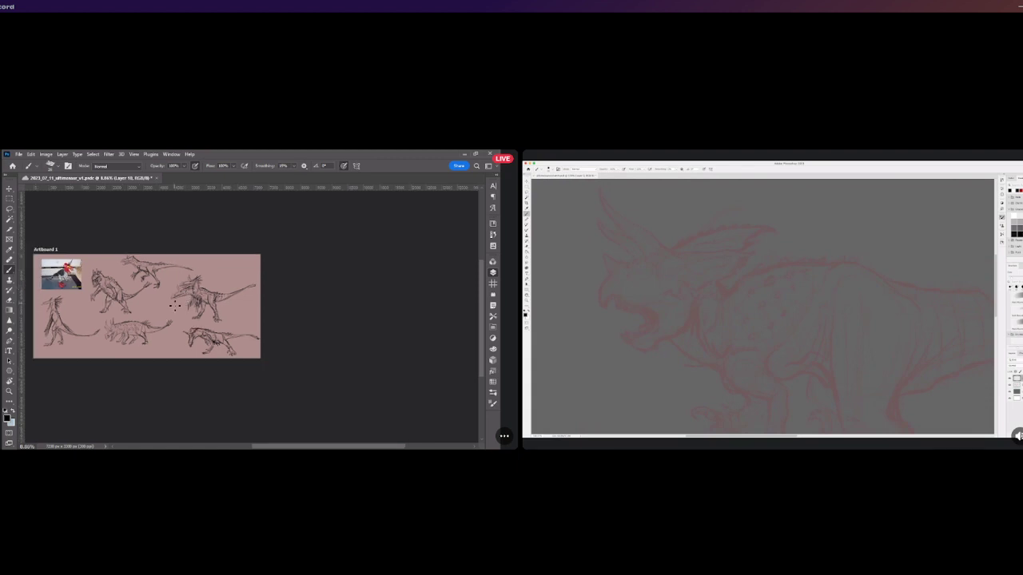
scroll(175, 307, up, 1)
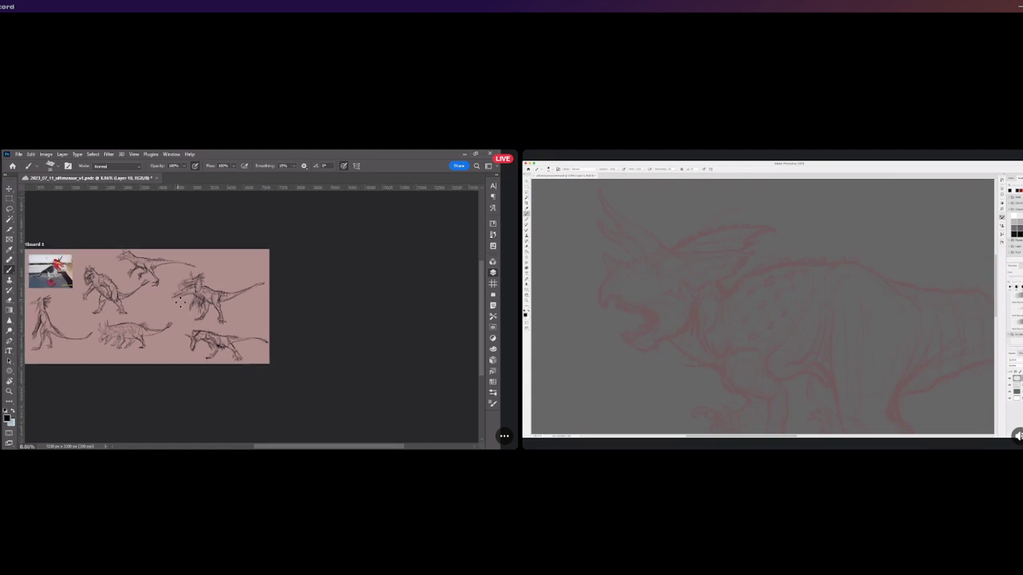
scroll(185, 297, up, 6)
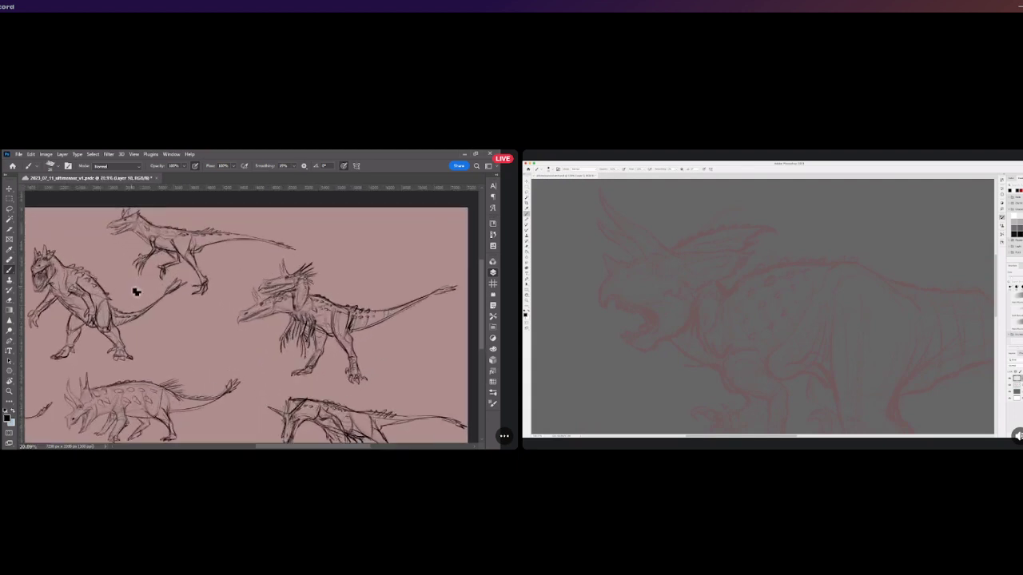
scroll(136, 292, down, 3)
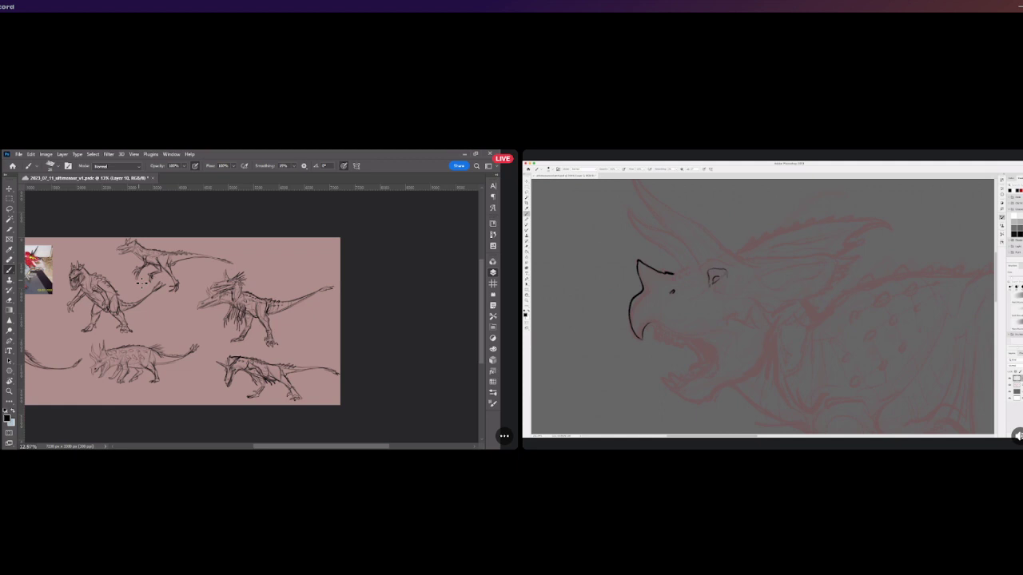
scroll(148, 284, down, 1)
drag(311, 448, 296, 415)
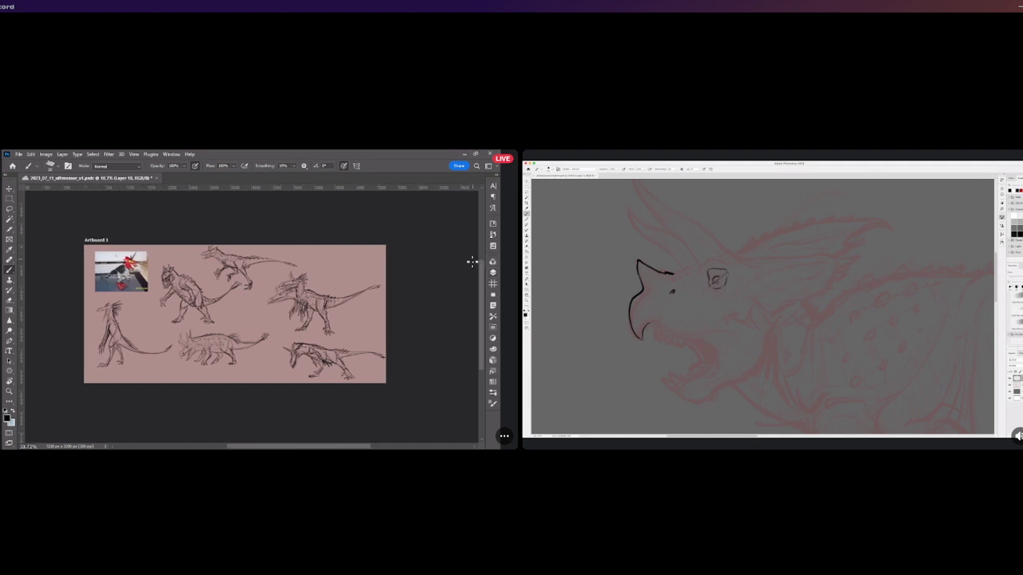
scroll(297, 317, up, 1)
scroll(274, 321, down, 1)
scroll(262, 317, up, 3)
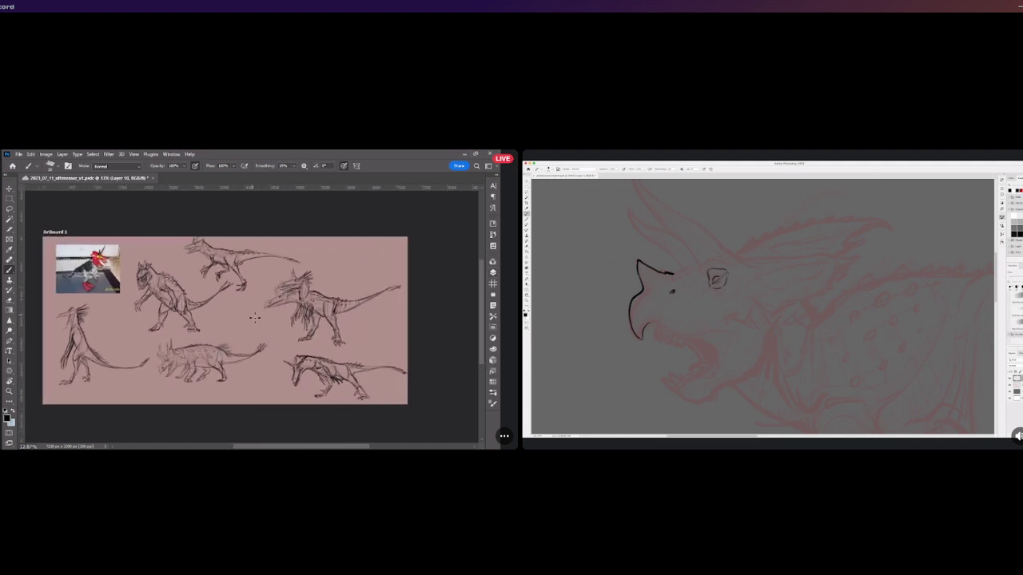
scroll(262, 317, down, 1)
scroll(149, 310, up, 1)
scroll(147, 311, down, 1)
scroll(143, 316, up, 2)
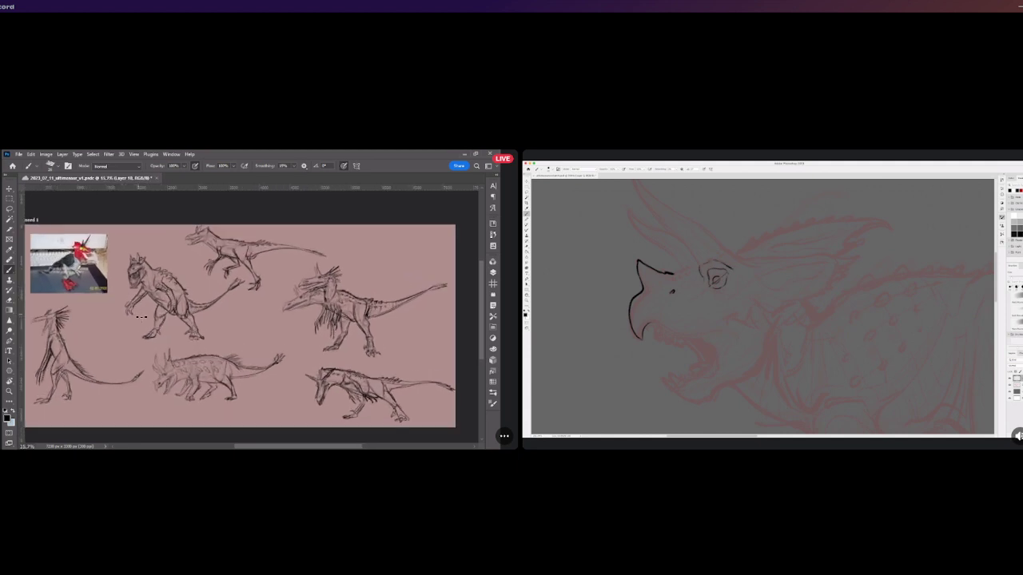
scroll(140, 317, down, 1)
scroll(142, 317, up, 1)
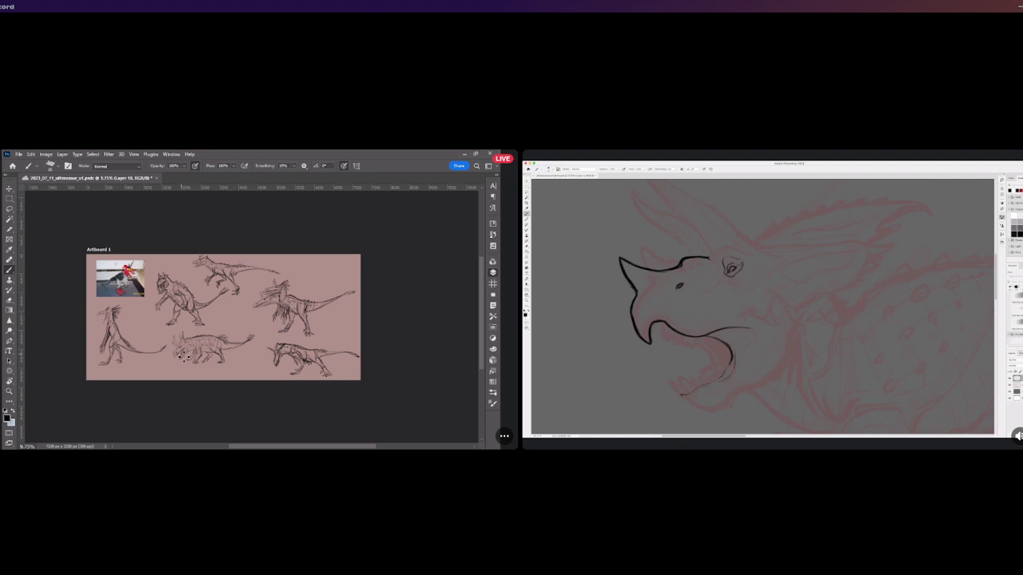
scroll(183, 355, down, 2)
scroll(192, 344, up, 1)
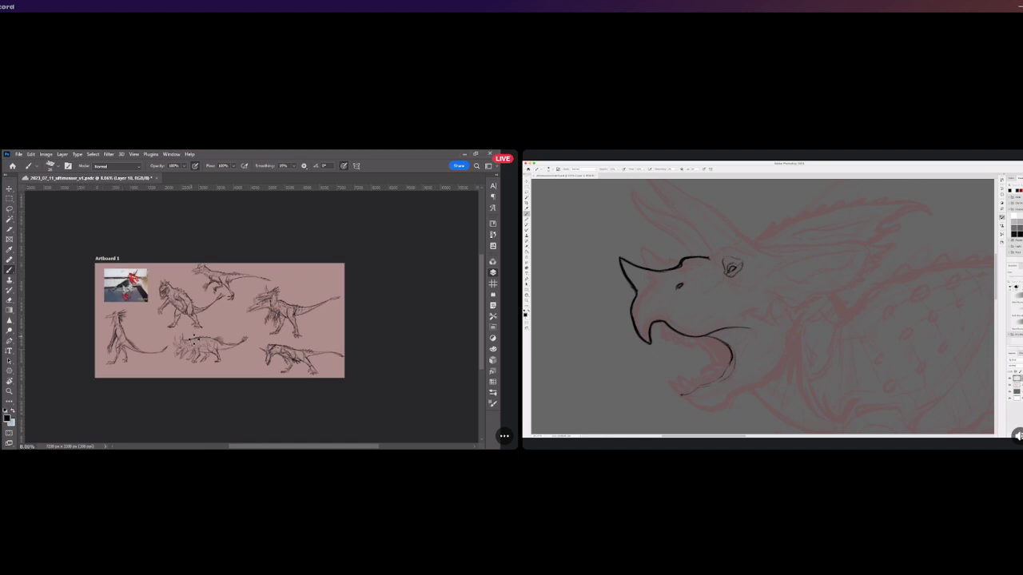
scroll(195, 338, up, 3)
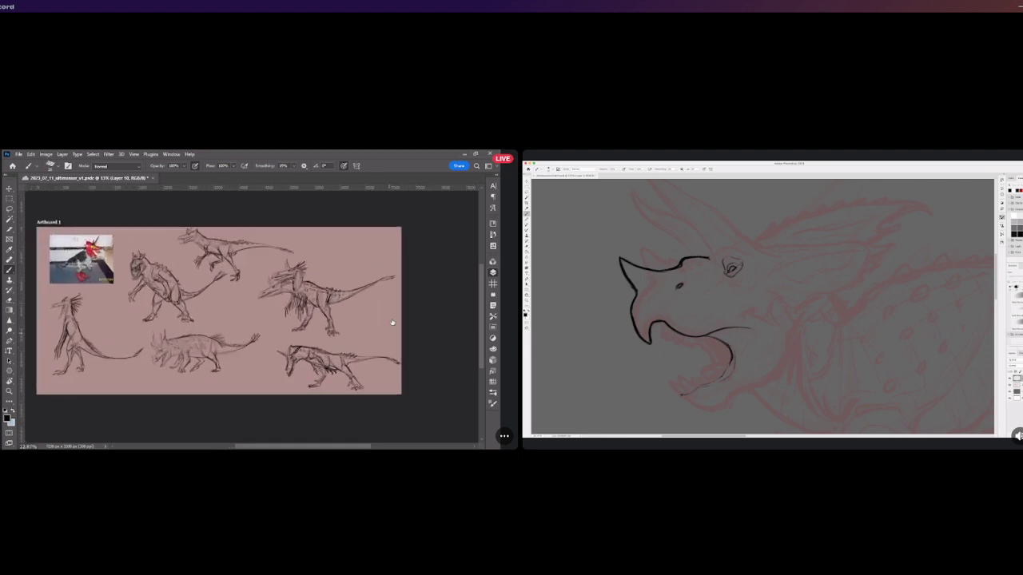
Select all the ultimasaur sketch layers, check the selection by hiding and showing them, and collect them in a group.
key(ctrl+z)
key(ctrl+shift+z)
click(405, 364)
click(422, 359)
click(426, 367)
shift+click(430, 320)
drag(454, 368, 463, 402)
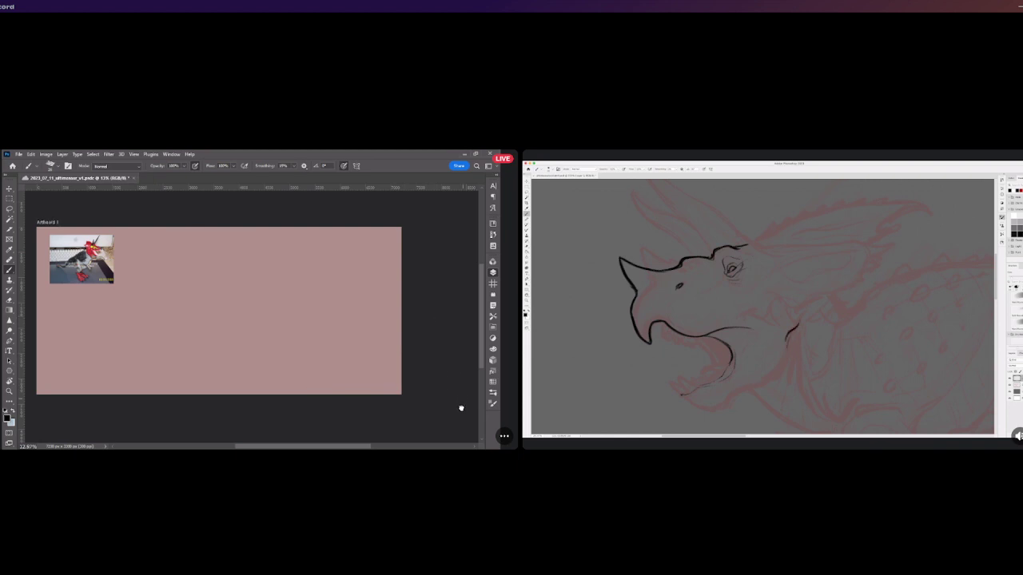
key(ctrl+comma)
ctrl+click(398, 387)
shift+click(423, 331)
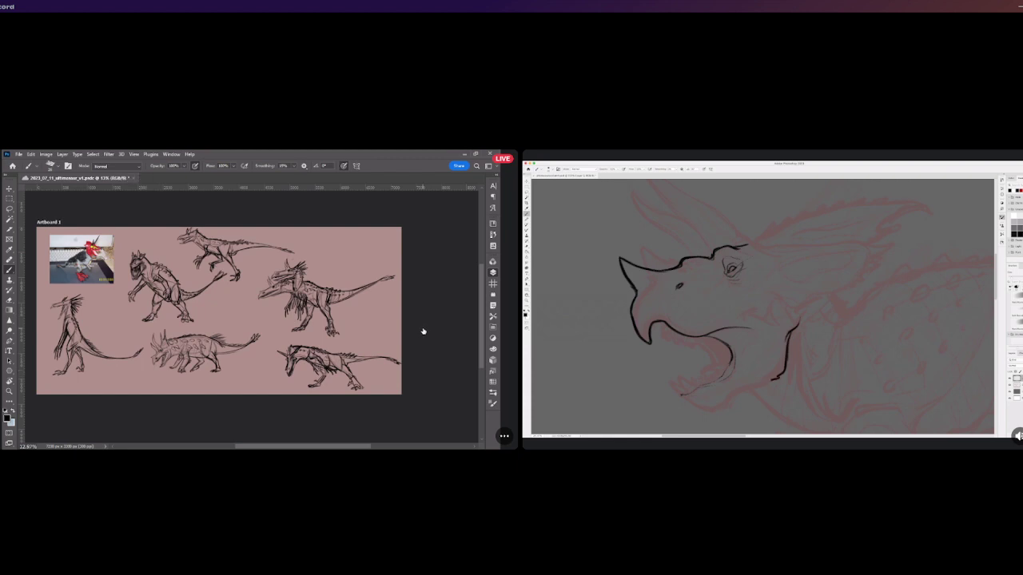
click(451, 413)
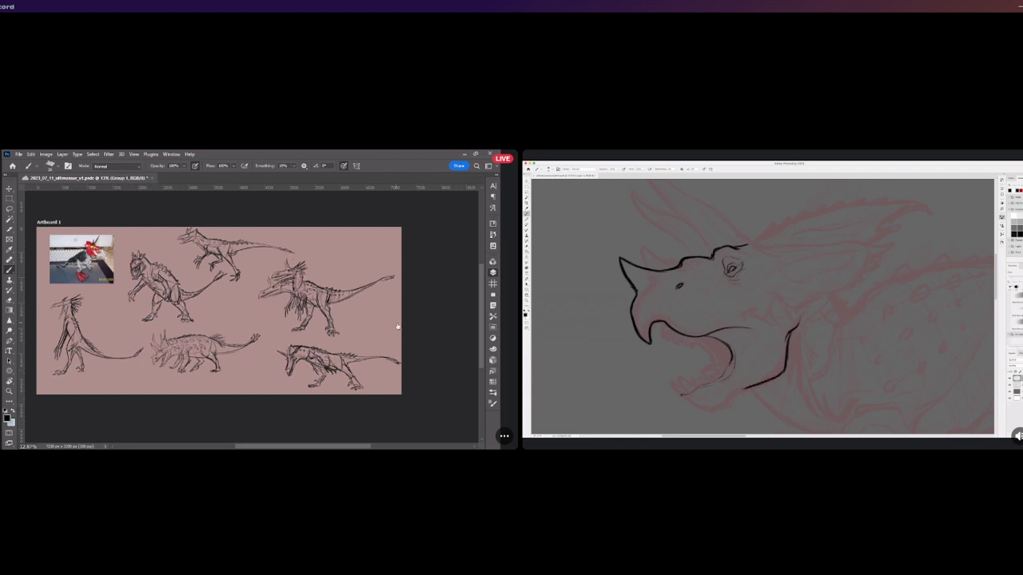
Duplicate the whole Artboard 1, including its reference photo and all the ultimasaur sketches.
ctrl+click(410, 317)
drag(237, 327, 286, 347)
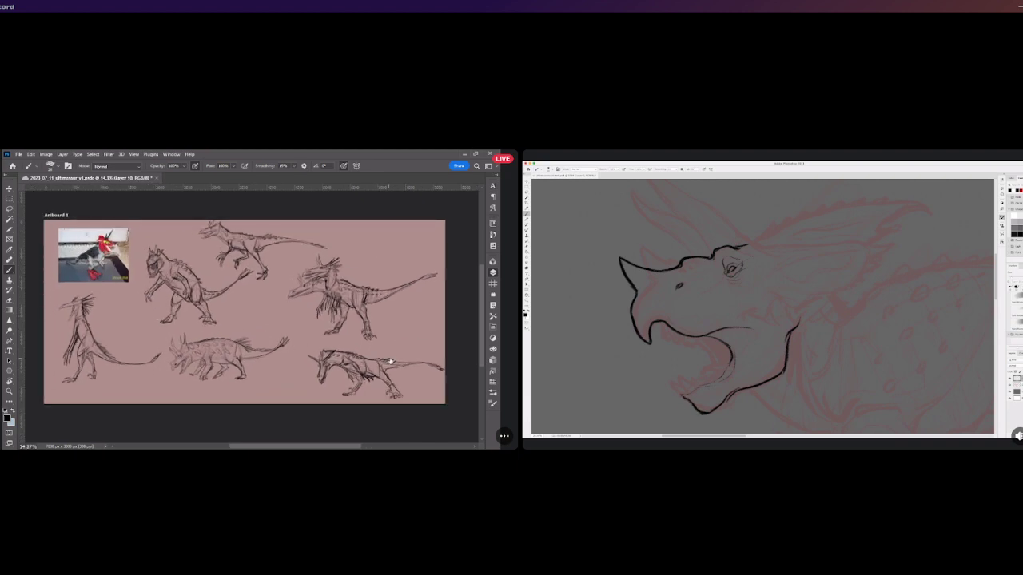
scroll(285, 346, down, 2)
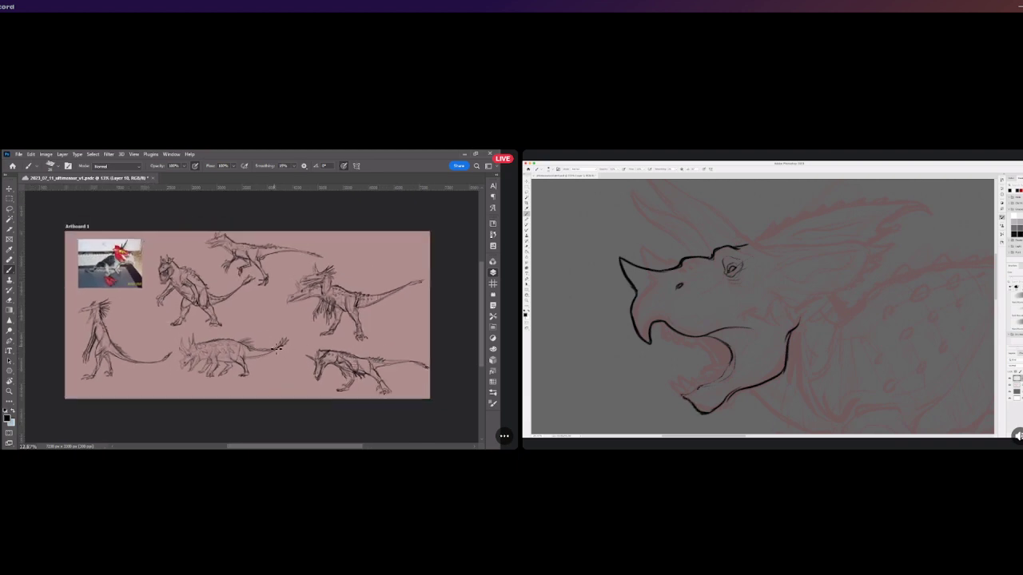
ctrl+click(432, 312)
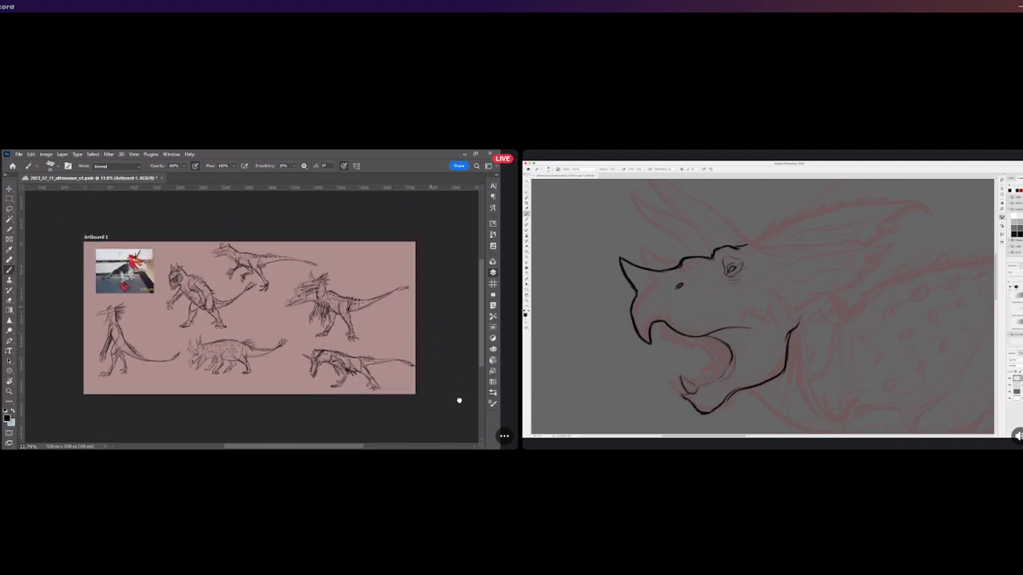
key(ctrl+j)
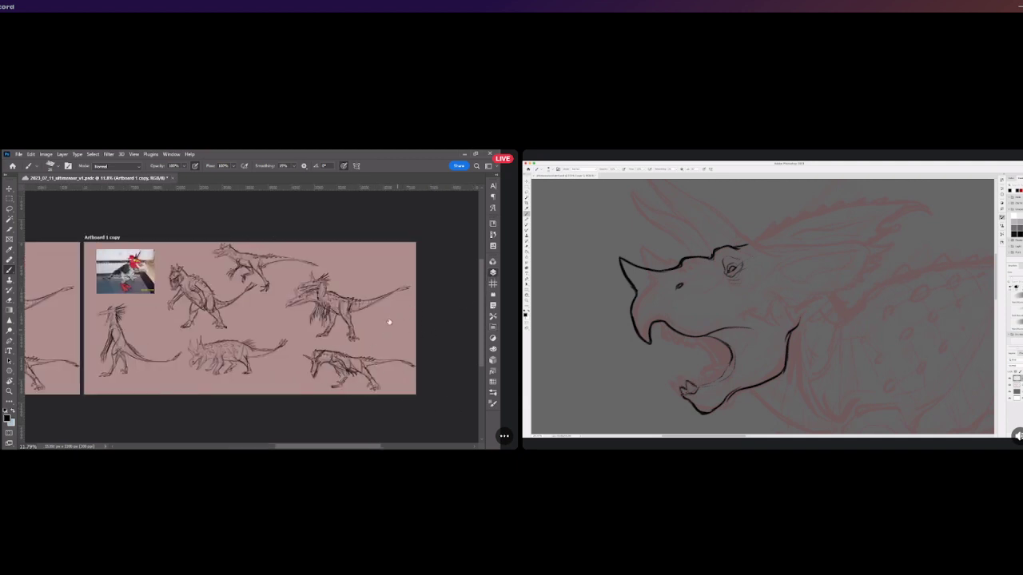
drag(250, 318, 299, 336)
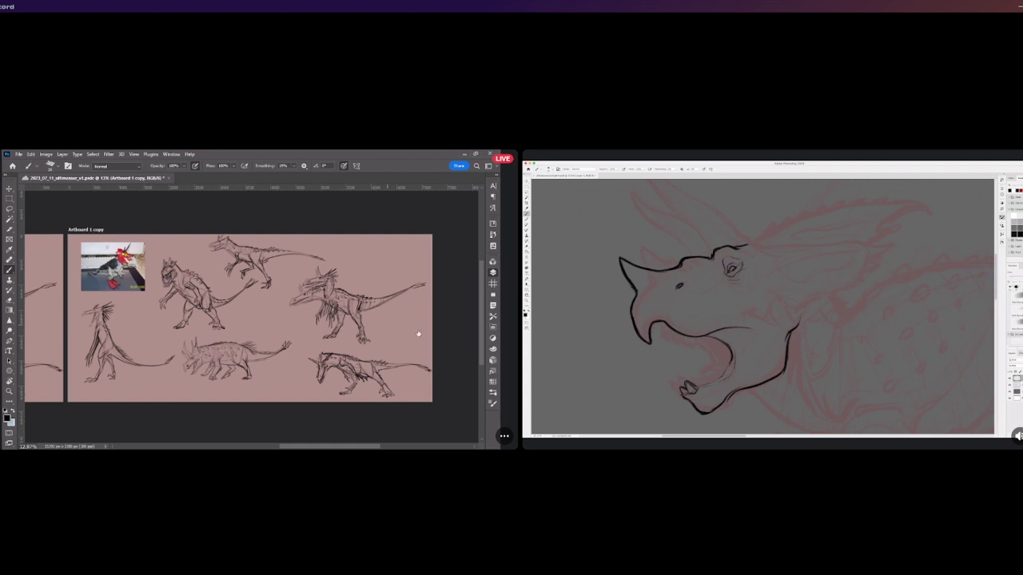
Delete the reference photo from the artboard copy and save the document.
key(ctrl+shift+alt+n)
key(Delete)
scroll(372, 313, up, 2)
scroll(266, 312, down, 1)
scroll(262, 310, down, 1)
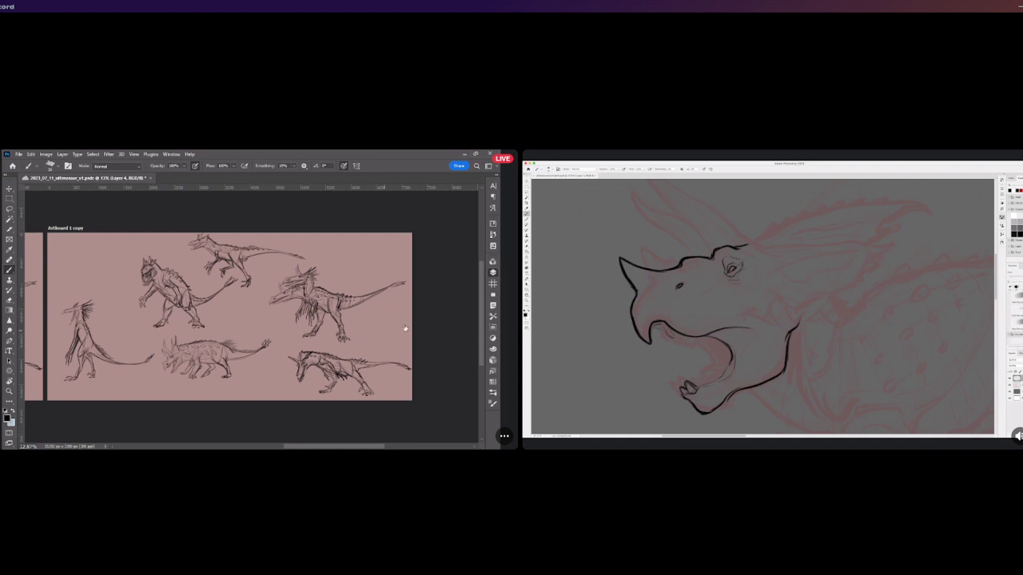
key(ctrl+shift+alt+n)
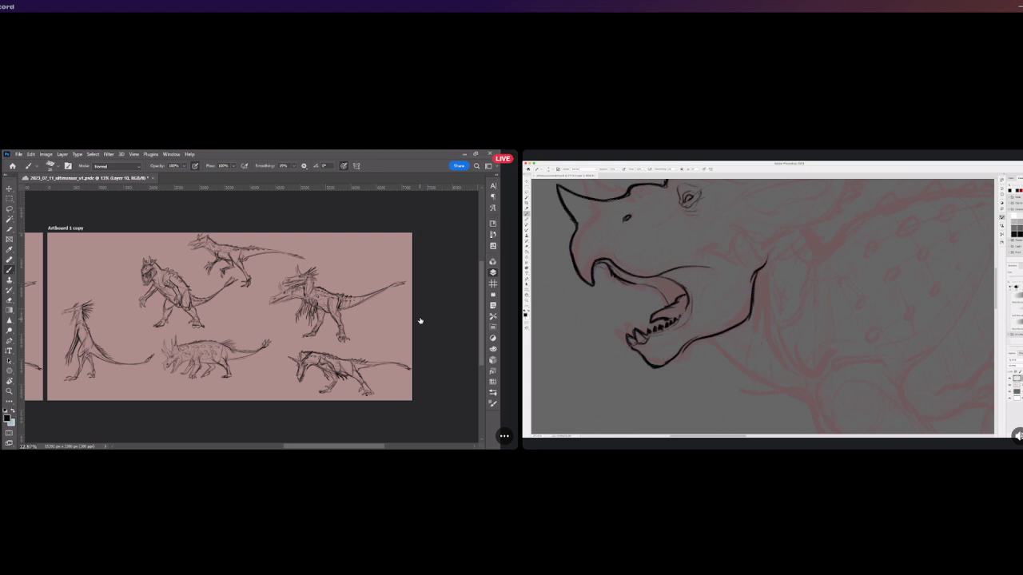
key(ctrl+s)
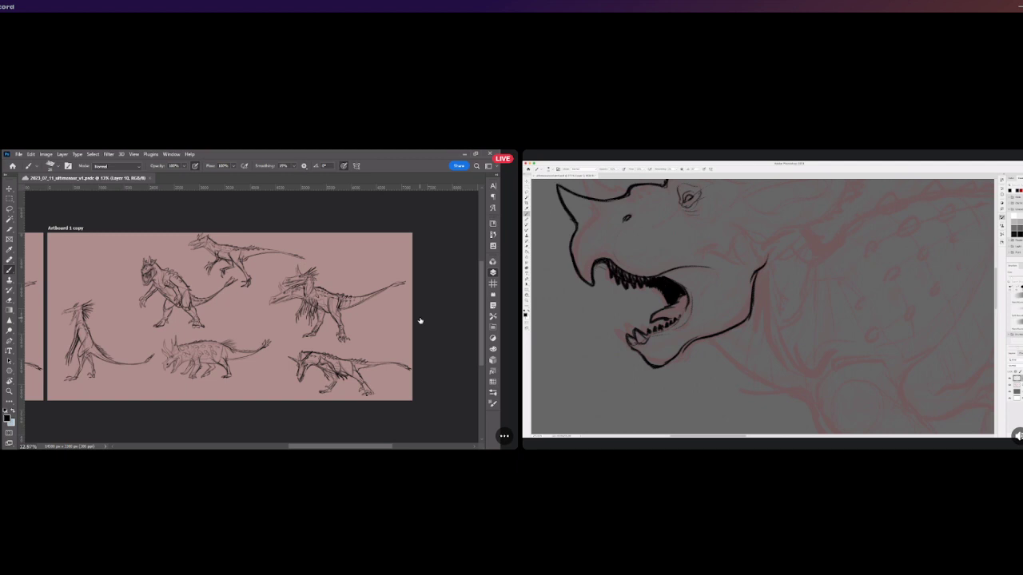
Compare the six sketches on the artboard copy and switch to the Lasso tool.
scroll(269, 283, down, 5)
scroll(284, 300, up, 2)
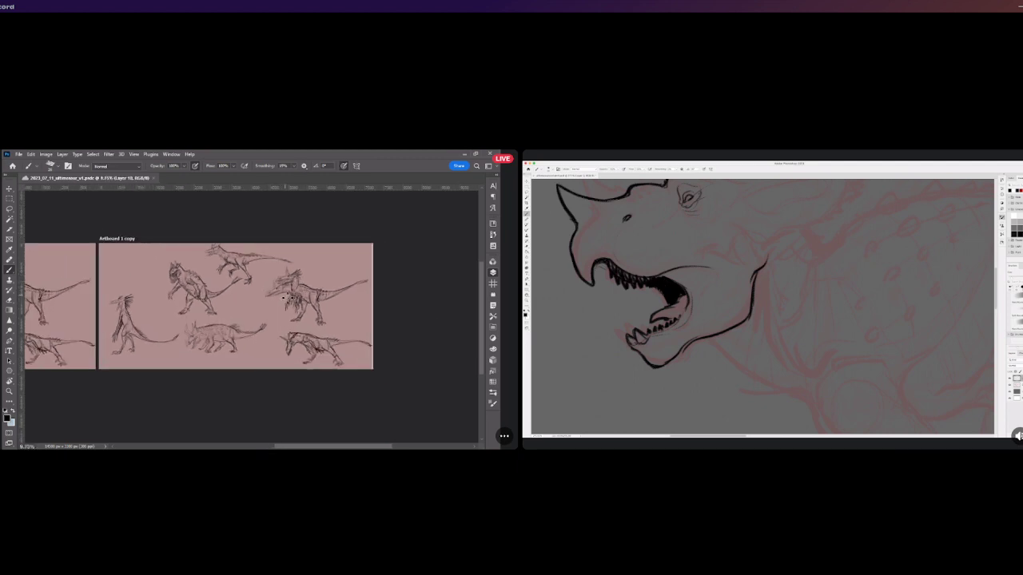
scroll(268, 318, down, 1)
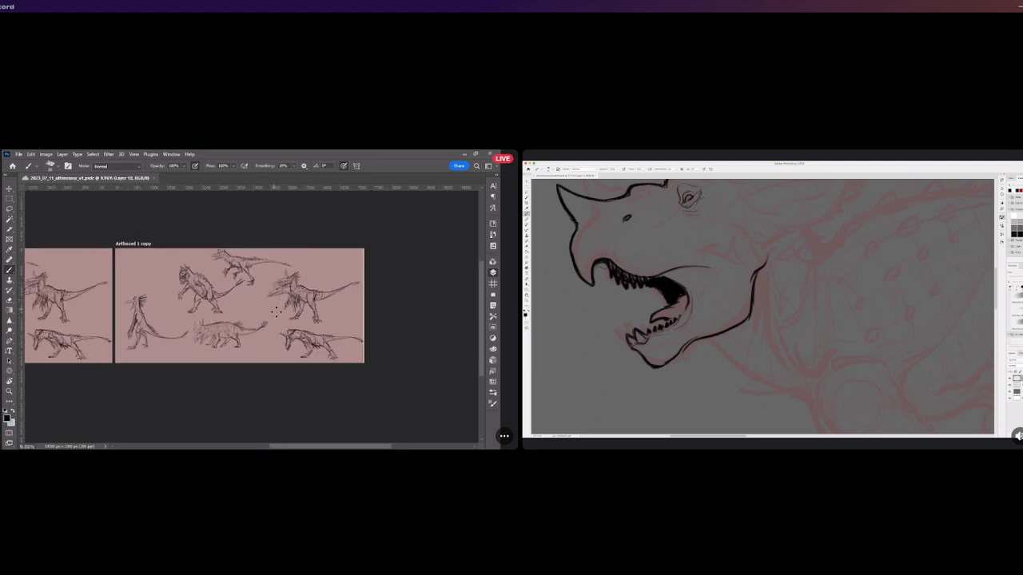
scroll(207, 290, up, 3)
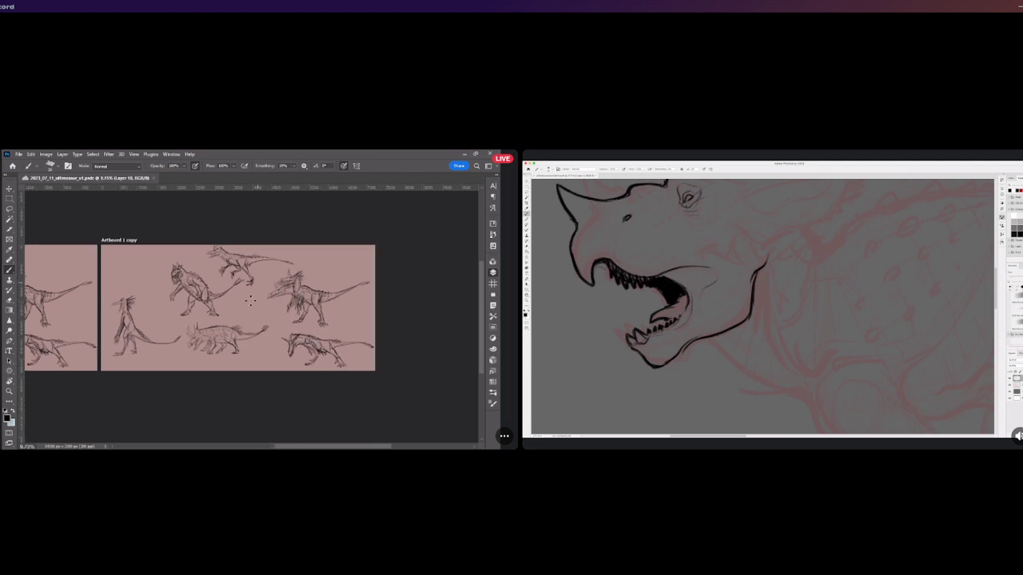
click(12, 208)
scroll(119, 277, down, 2)
scroll(258, 365, up, 2)
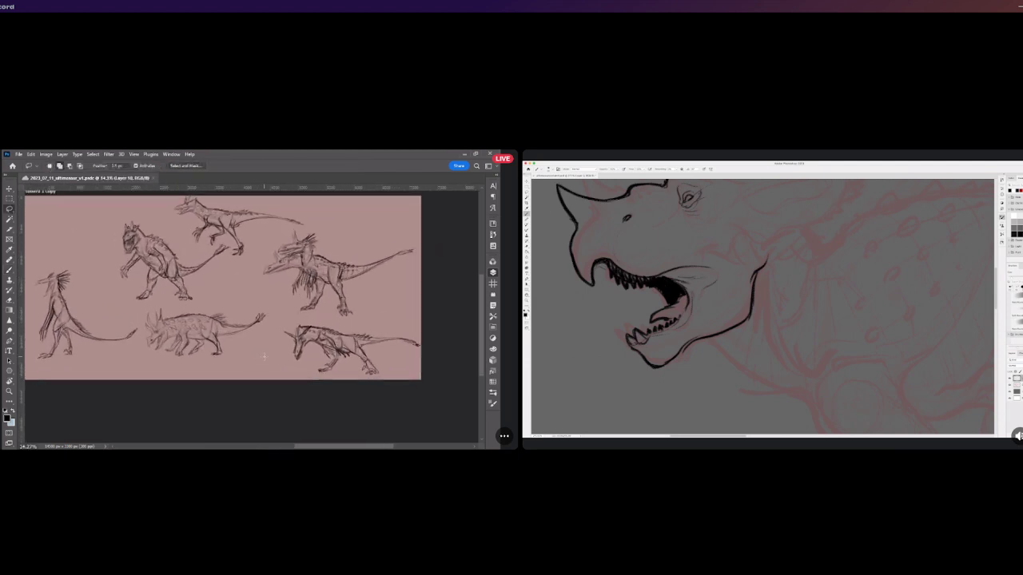
scroll(265, 357, down, 1)
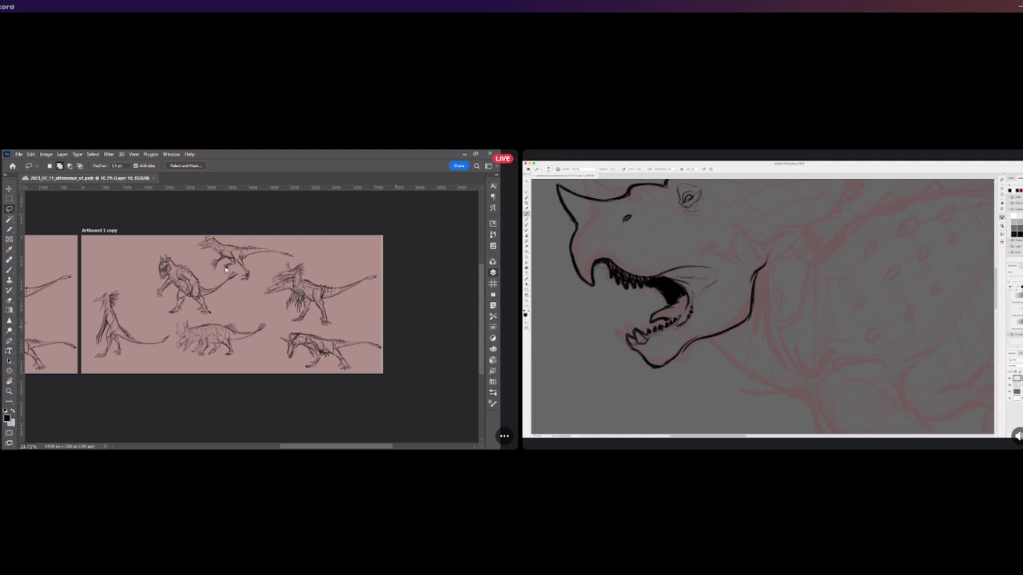
Remove the top raptor, the lower-right creature and the four-legged horned creature at the bottom centre from the artboard copy.
key(Delete)
key(ctrl+z)
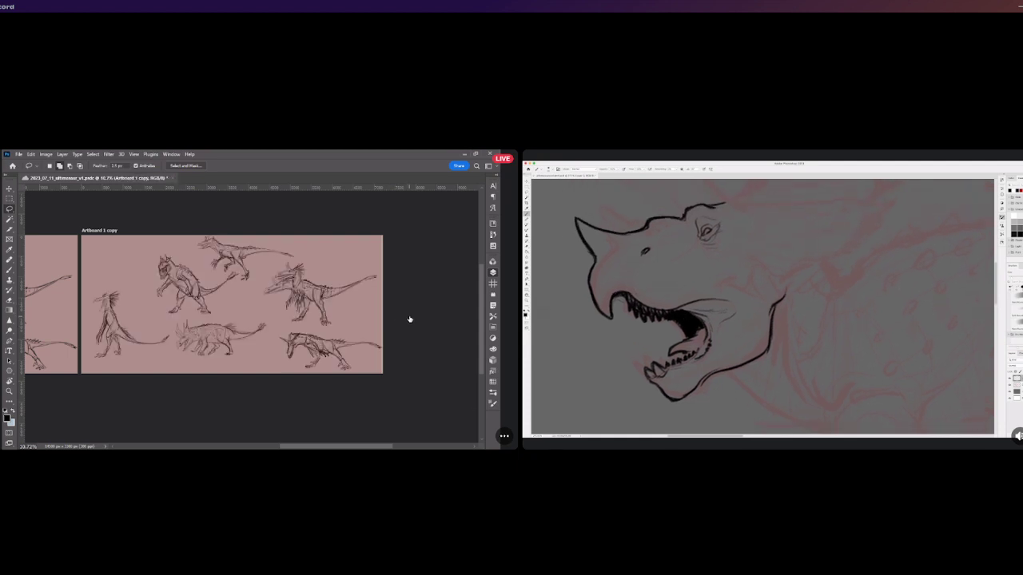
key(ctrl+z)
key(ctrl+shift+z)
key(ctrl+z)
key(ctrl+z)
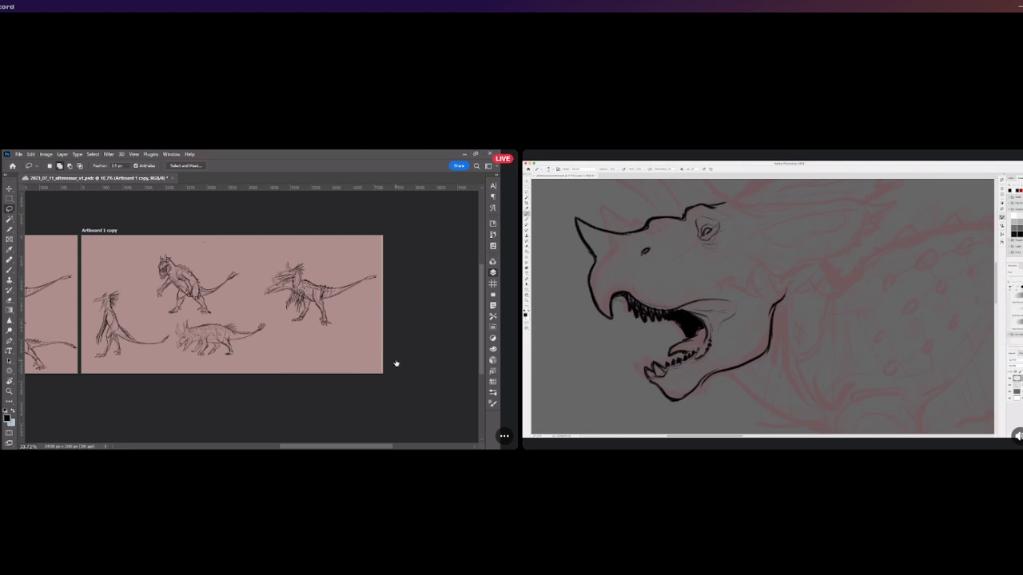
key(ctrl+z)
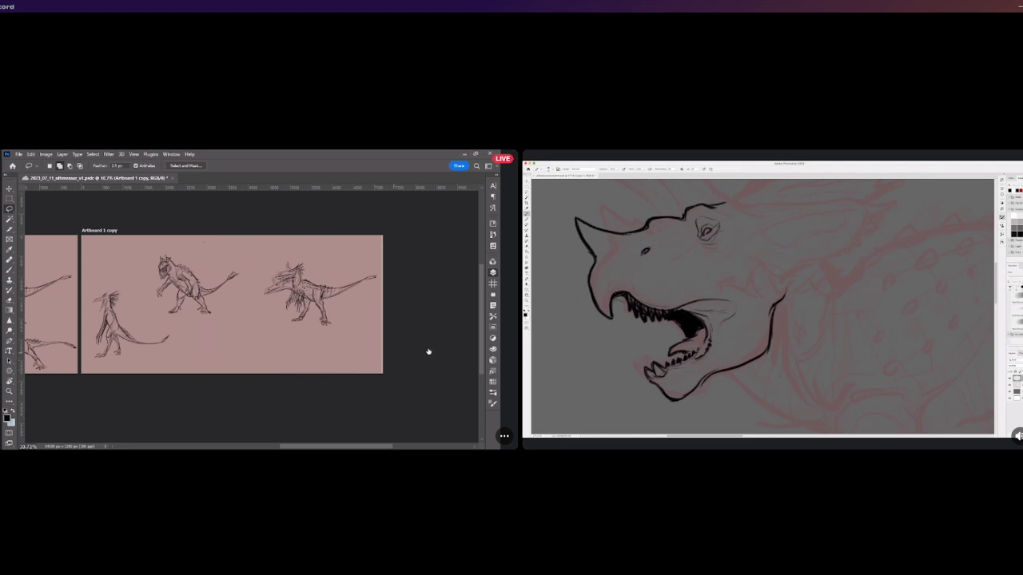
key(ctrl+z)
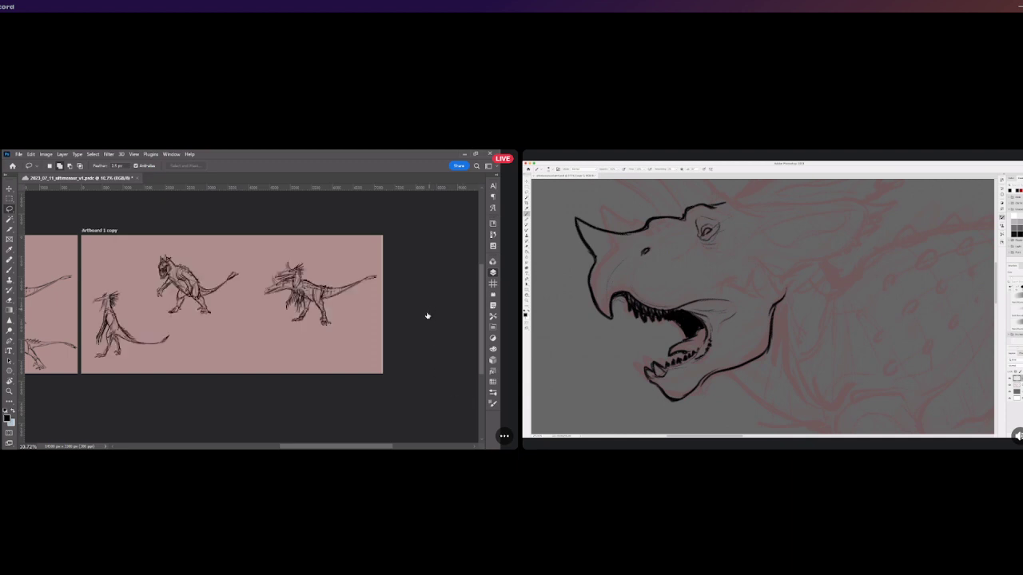
key(ctrl+z)
key(ctrl+z)
key(ctrl+z)
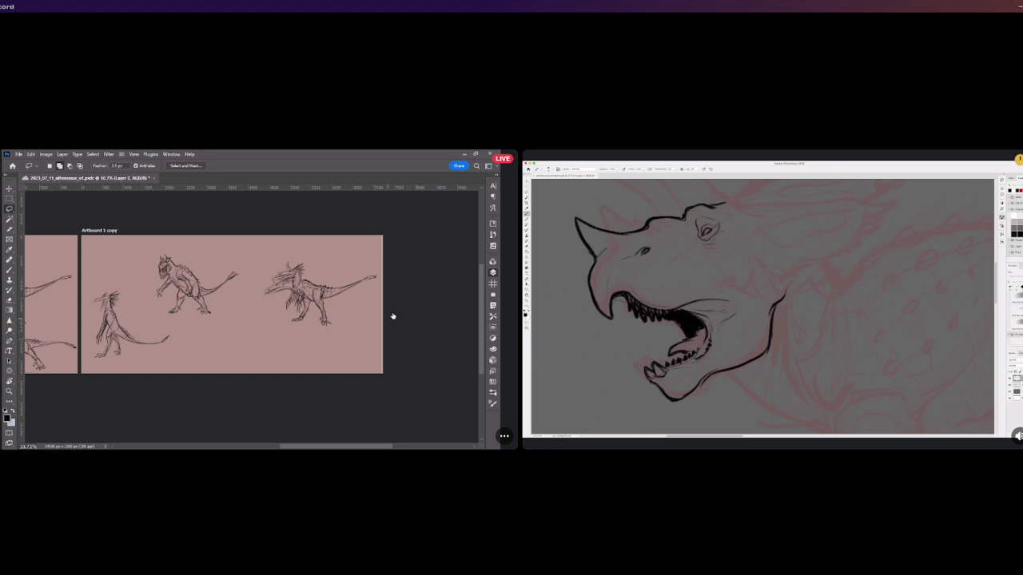
Align the three remaining ultimasaur sketches on their horizontal and vertical centres so they overlap.
scroll(249, 288, up, 3)
scroll(319, 317, down, 2)
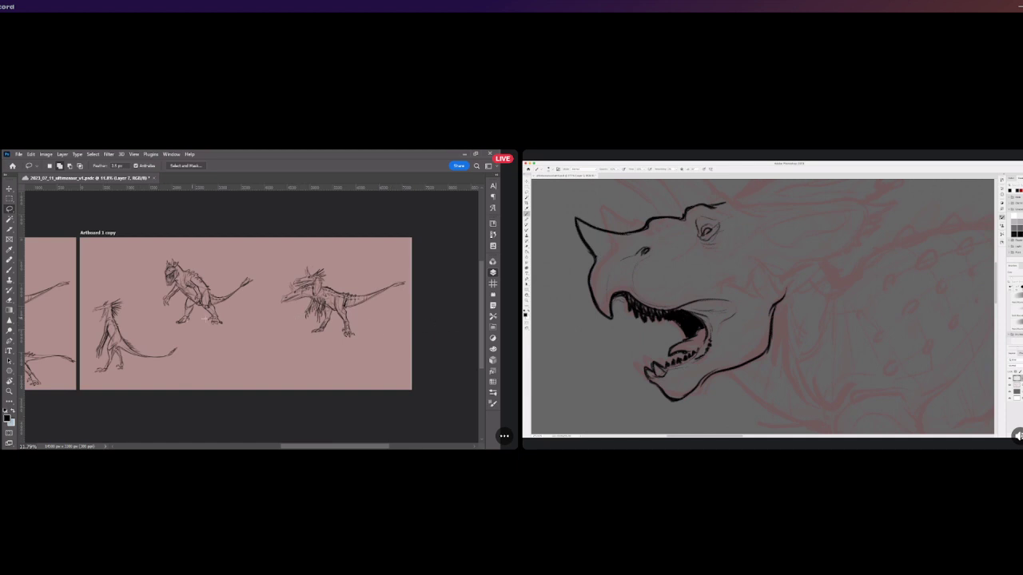
click(10, 189)
click(179, 166)
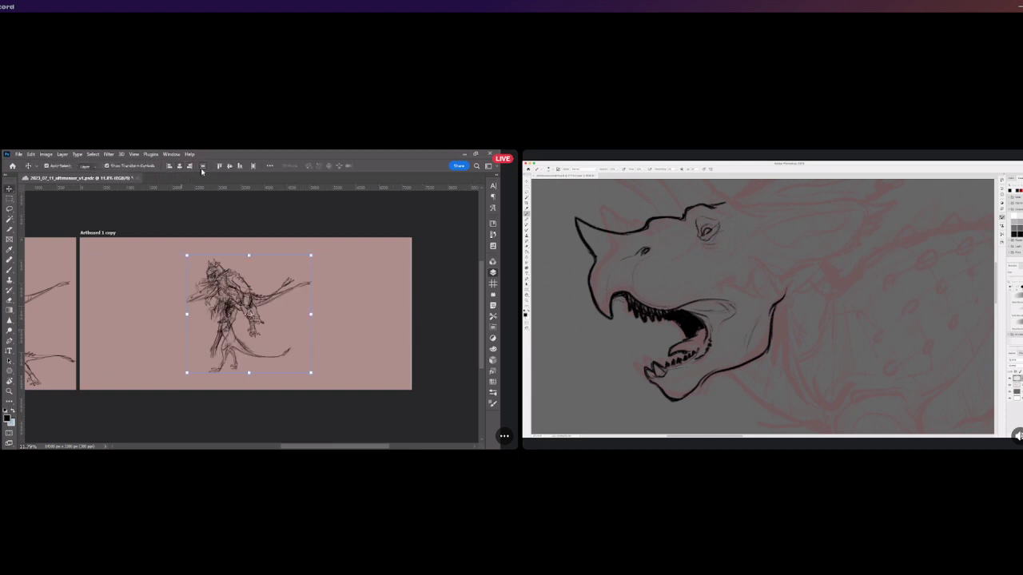
click(229, 166)
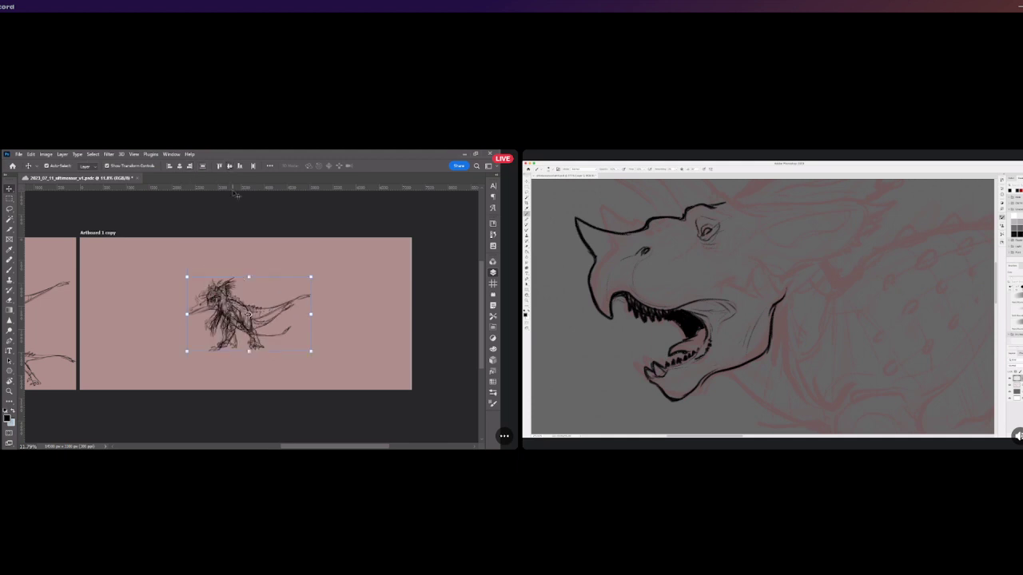
Enlarge the three overlapping sketches to about 187% so they nearly fill the artboard copy's height.
drag(187, 350, 141, 378)
drag(308, 279, 373, 240)
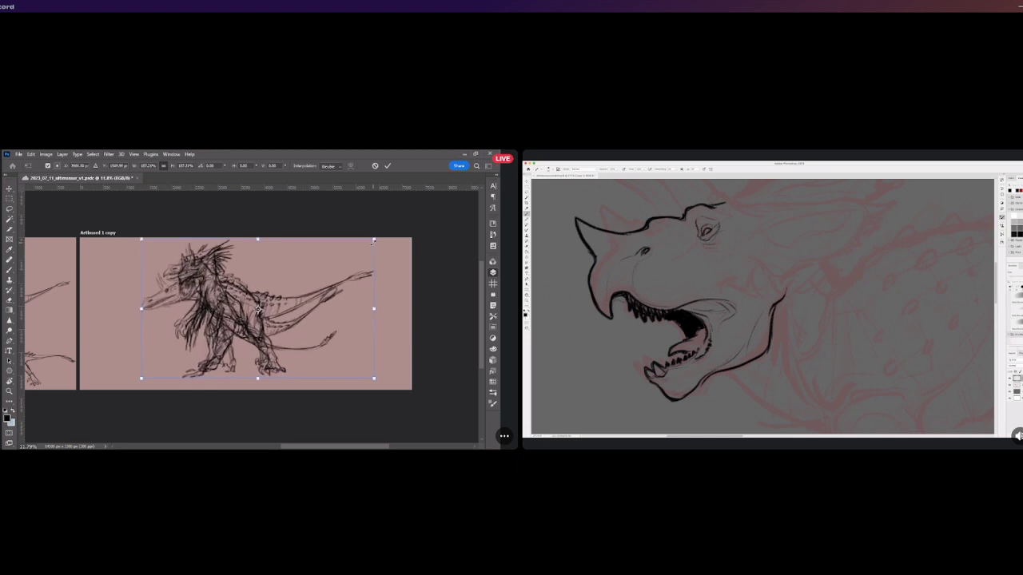
click(387, 166)
Switch to the Brush tool and isolate the two-headed creature sketch by hiding the other two sketches.
key(b)
click(407, 339)
click(395, 316)
click(394, 325)
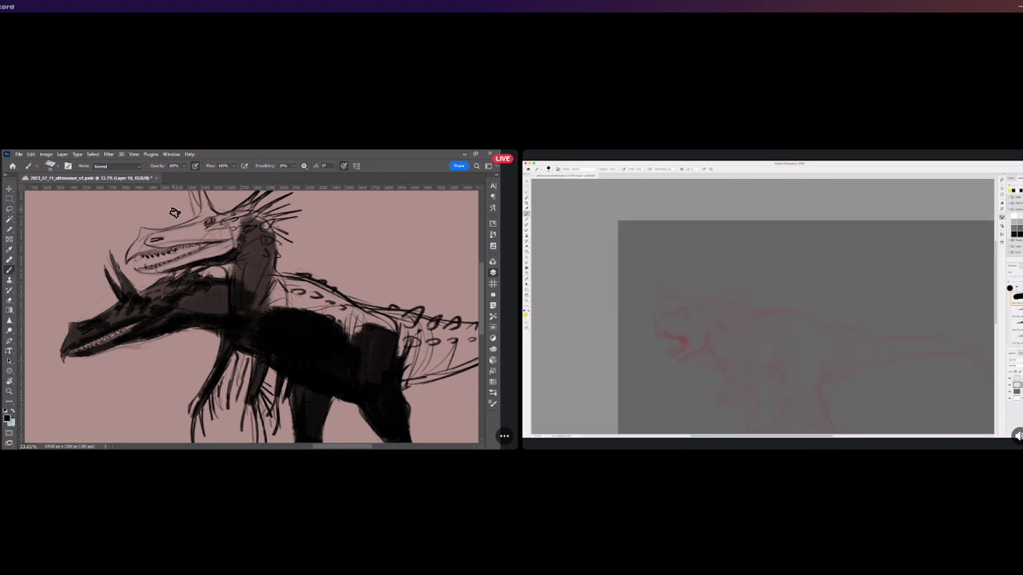
Fill the two-headed creature's upper head, from lower jaw to snout, with dark shading, adjusting the brush size.
click(10, 211)
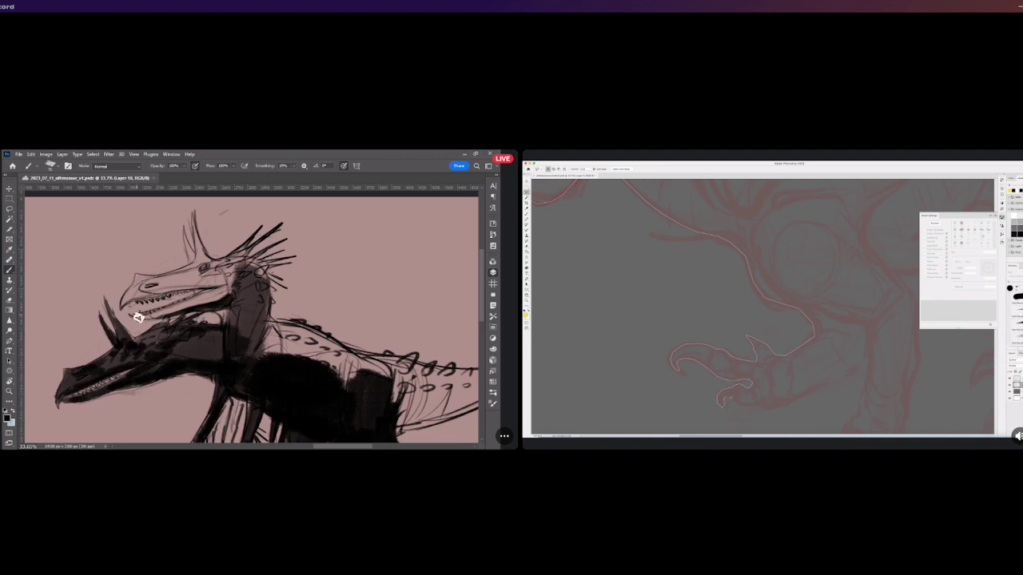
mouse_move(138, 321)
mouse_down()
mouse_move(214, 291)
mouse_move(219, 298)
mouse_up()
key(bracketright)
key(bracketright)
key(bracketright)
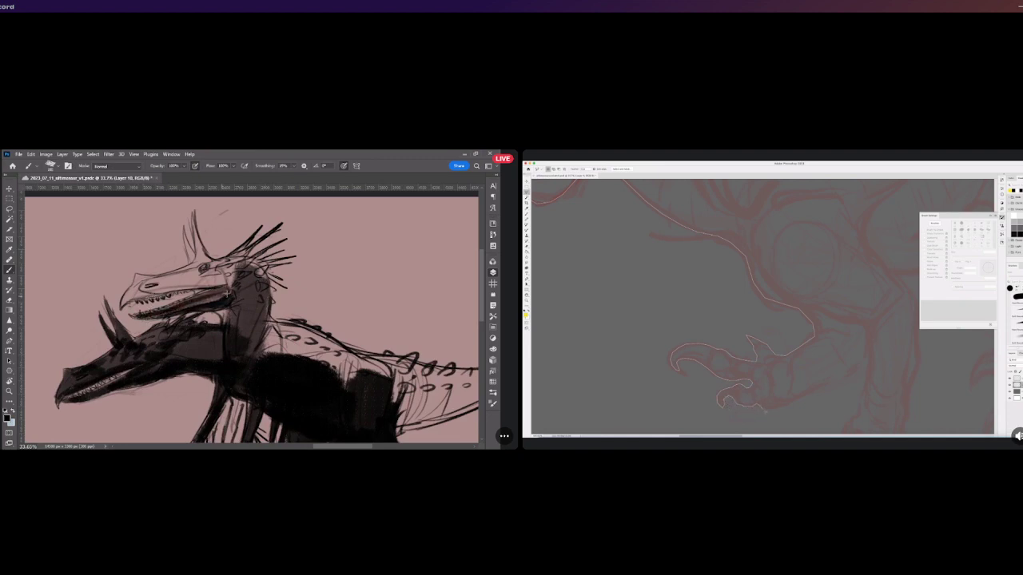
key(bracketleft)
mouse_move(124, 304)
mouse_down()
mouse_move(139, 287)
mouse_move(193, 287)
mouse_move(128, 294)
mouse_move(160, 281)
mouse_move(234, 280)
mouse_move(197, 295)
mouse_move(206, 281)
mouse_up()
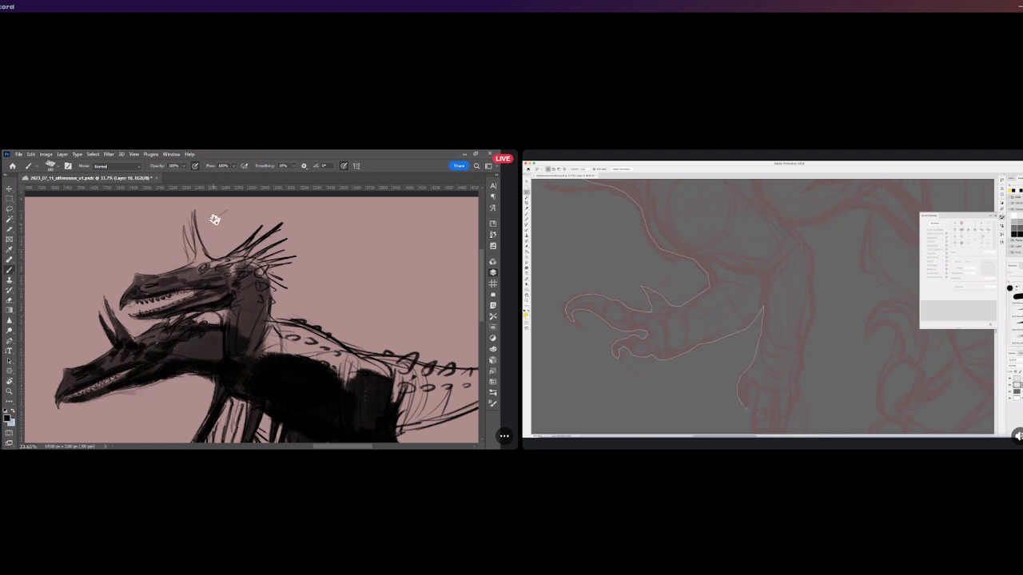
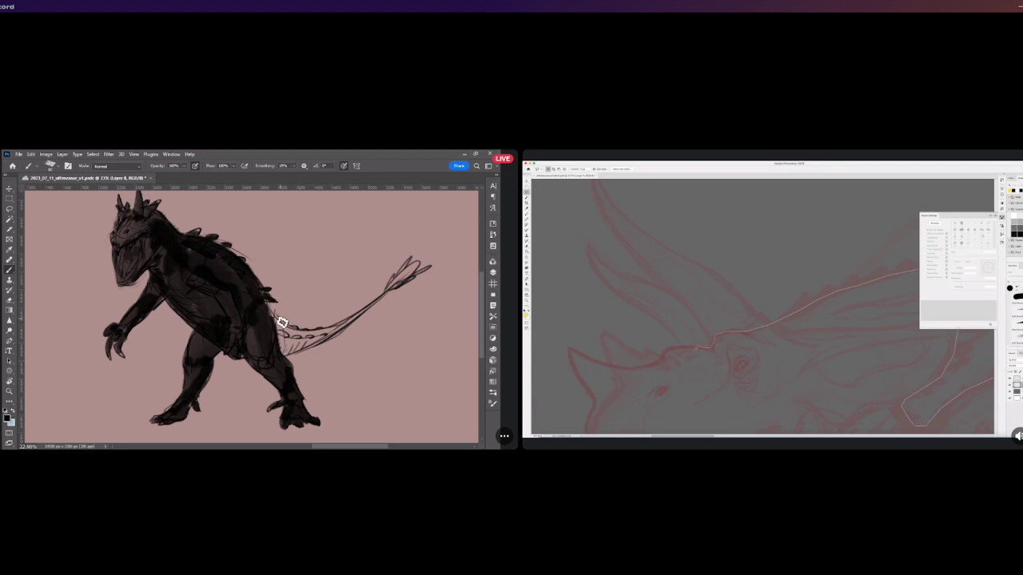
Save the document and fill the upright horned creature's tail and tail tip with dark shading.
key(ctrl+s)
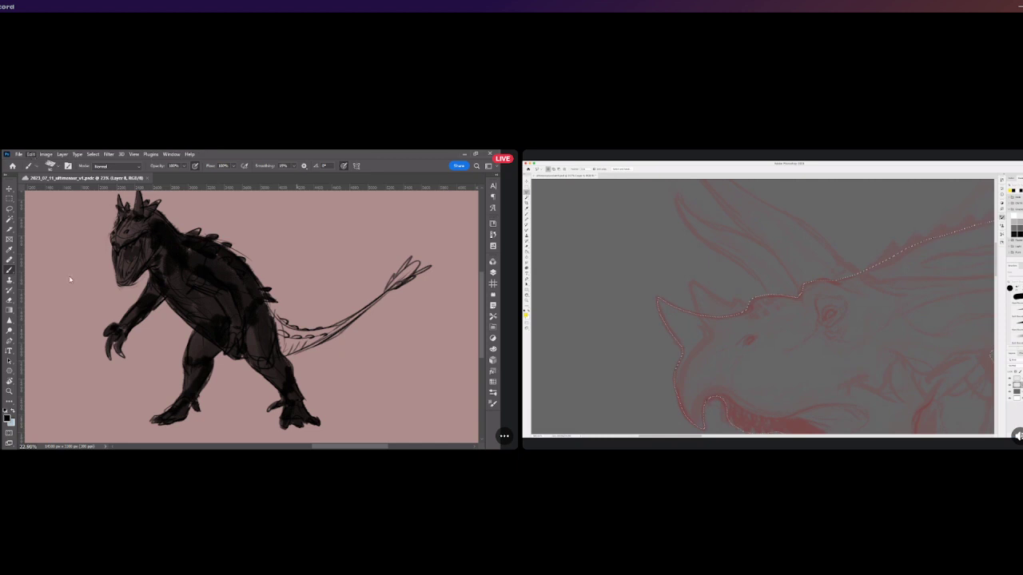
key(i)
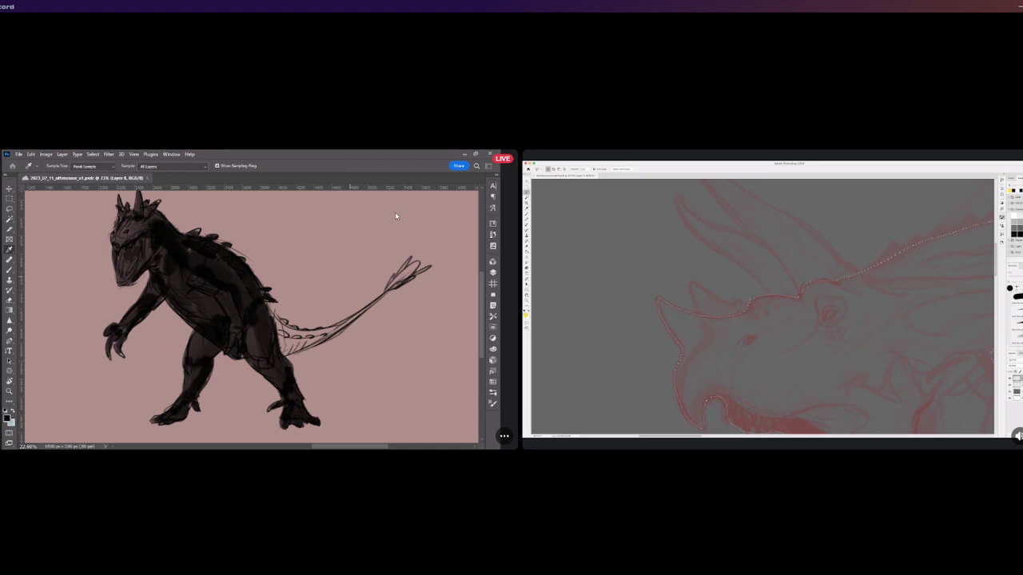
key(b)
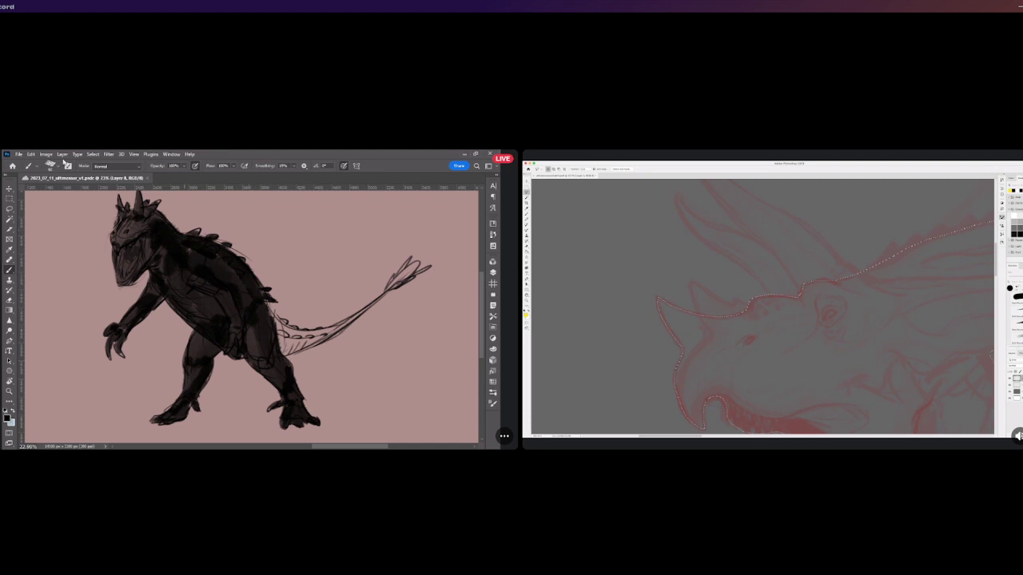
key(i)
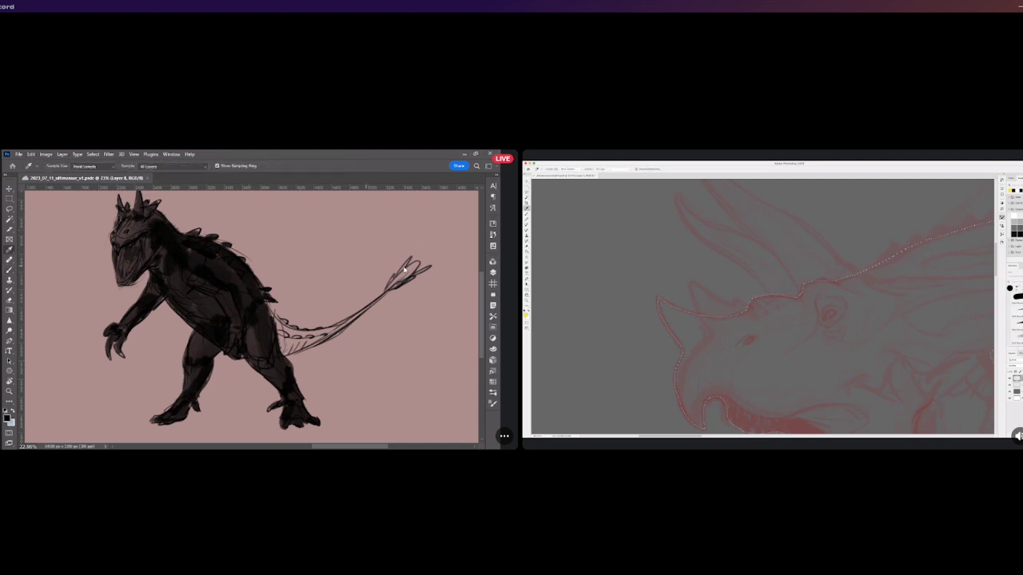
key(b)
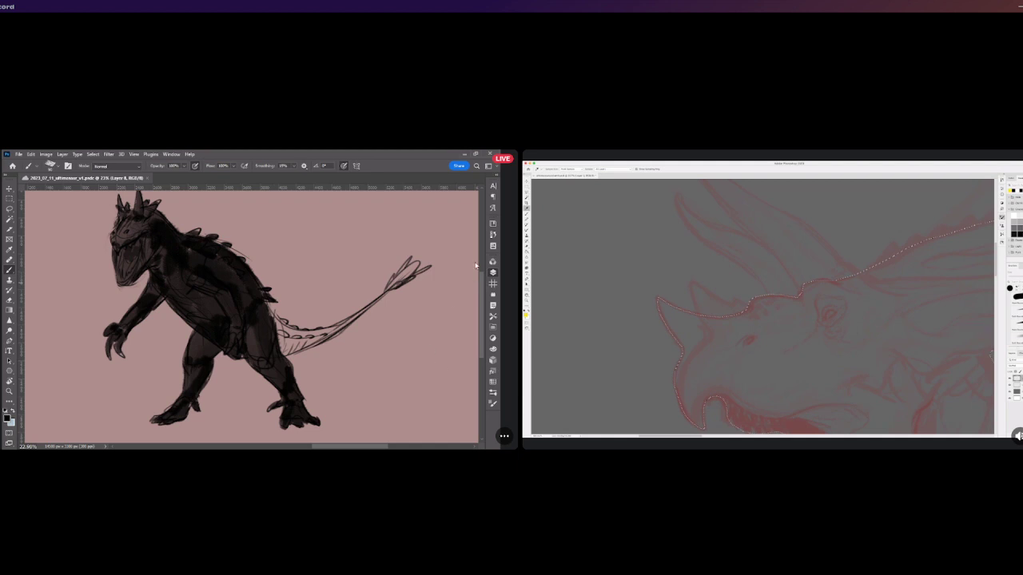
mouse_move(270, 324)
mouse_down()
mouse_move(281, 329)
mouse_move(271, 347)
mouse_move(281, 328)
mouse_move(273, 350)
mouse_move(307, 343)
mouse_move(274, 334)
mouse_move(297, 328)
mouse_move(277, 323)
mouse_move(305, 342)
mouse_move(337, 335)
mouse_move(401, 281)
mouse_up()
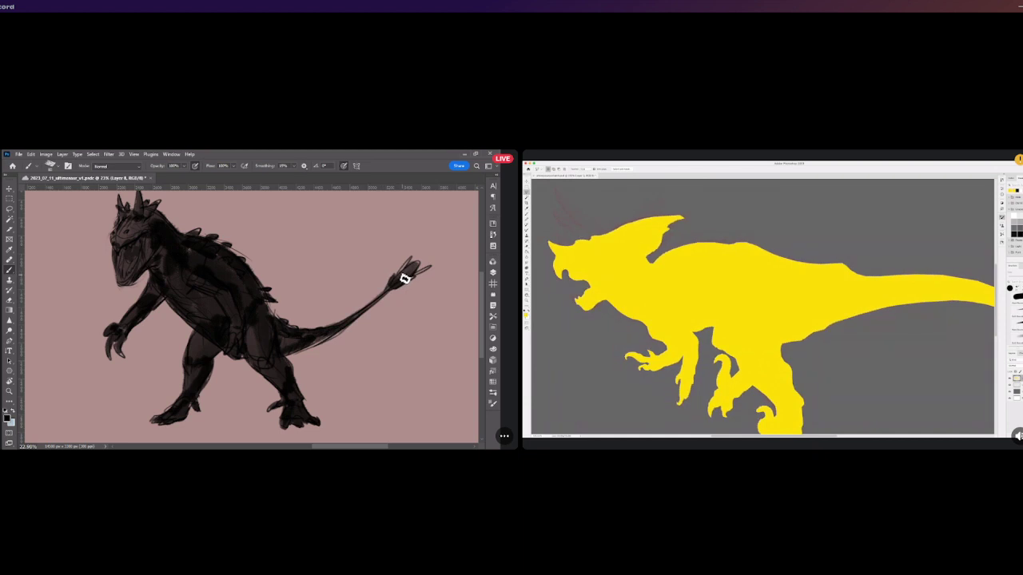
drag(416, 279, 430, 268)
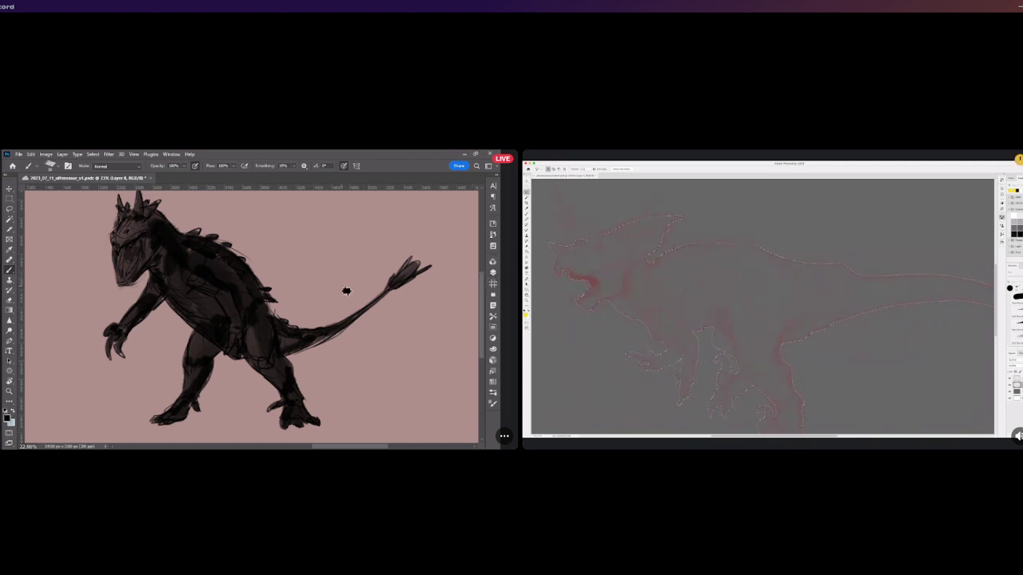
Hide the shaded horned creature and show the slender, spiky-crested sketch on the artboard copy.
scroll(343, 290, down, 2)
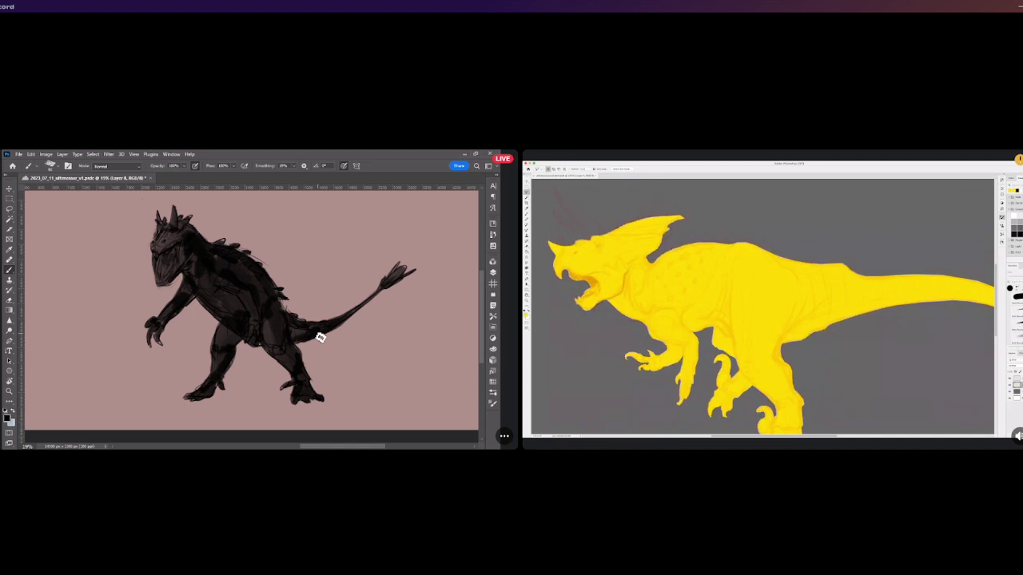
scroll(320, 337, down, 1)
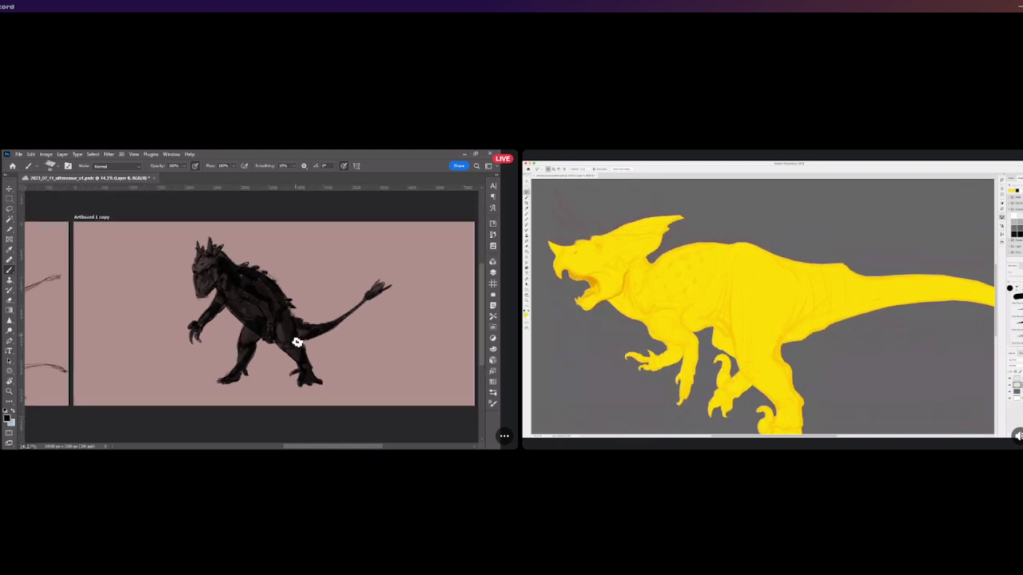
scroll(279, 349, down, 1)
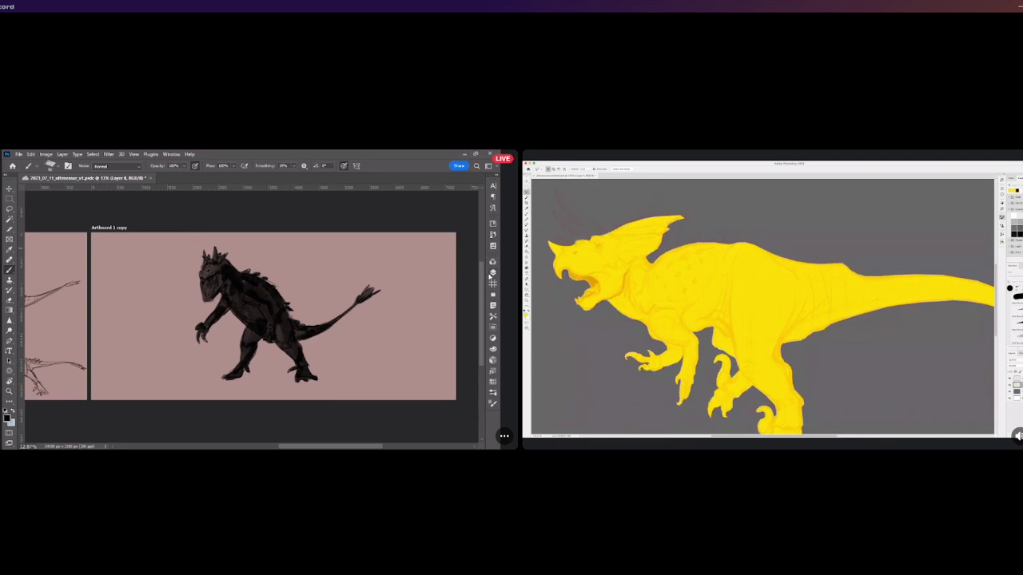
click(394, 333)
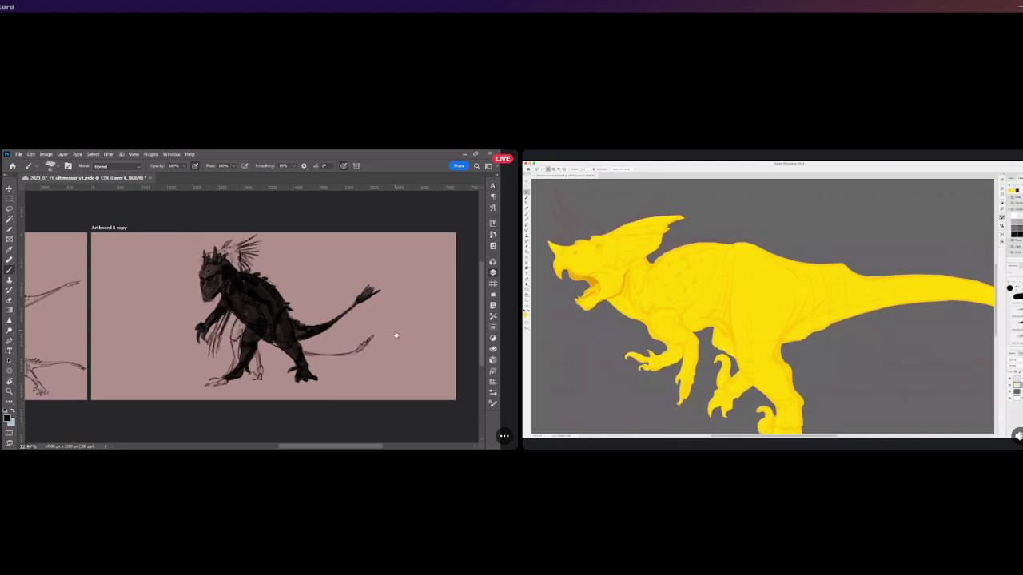
click(396, 328)
click(397, 319)
click(397, 319)
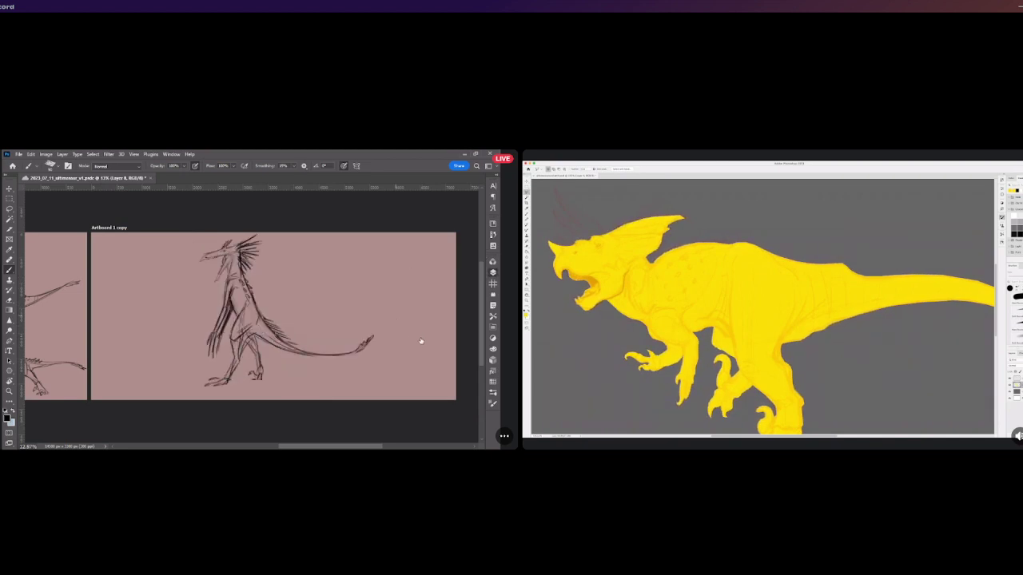
Block in the slender creature's arm, torso, hip and front leg with dark brush strokes.
scroll(275, 301, up, 2)
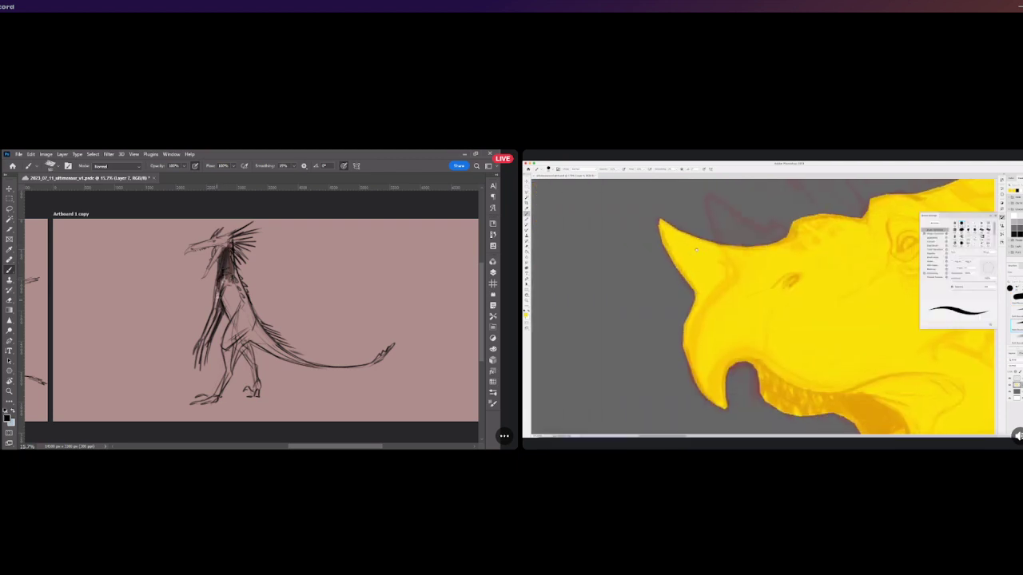
drag(216, 320, 204, 339)
mouse_move(220, 291)
mouse_down()
mouse_move(216, 310)
mouse_move(234, 324)
mouse_move(237, 279)
mouse_move(246, 303)
mouse_move(239, 277)
mouse_up()
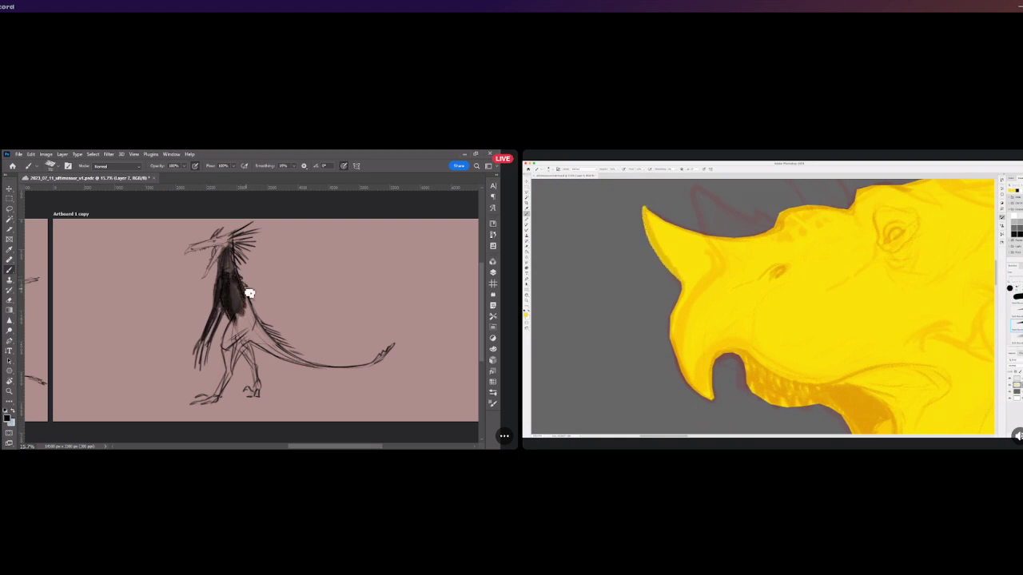
mouse_move(237, 326)
mouse_down()
mouse_move(234, 319)
mouse_move(234, 342)
mouse_move(245, 300)
mouse_move(247, 331)
mouse_move(227, 347)
mouse_move(229, 374)
mouse_move(252, 324)
mouse_up()
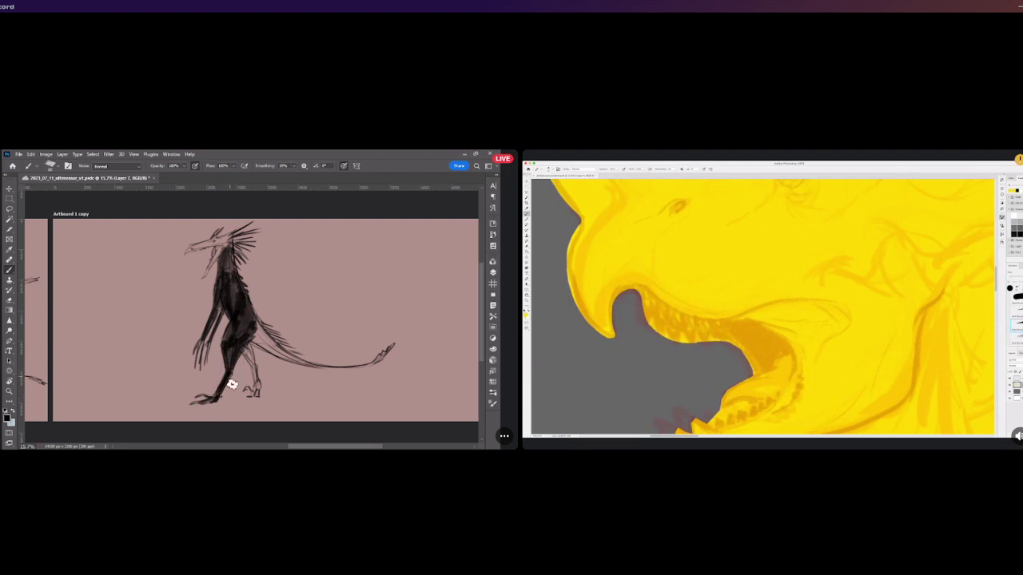
click(207, 281)
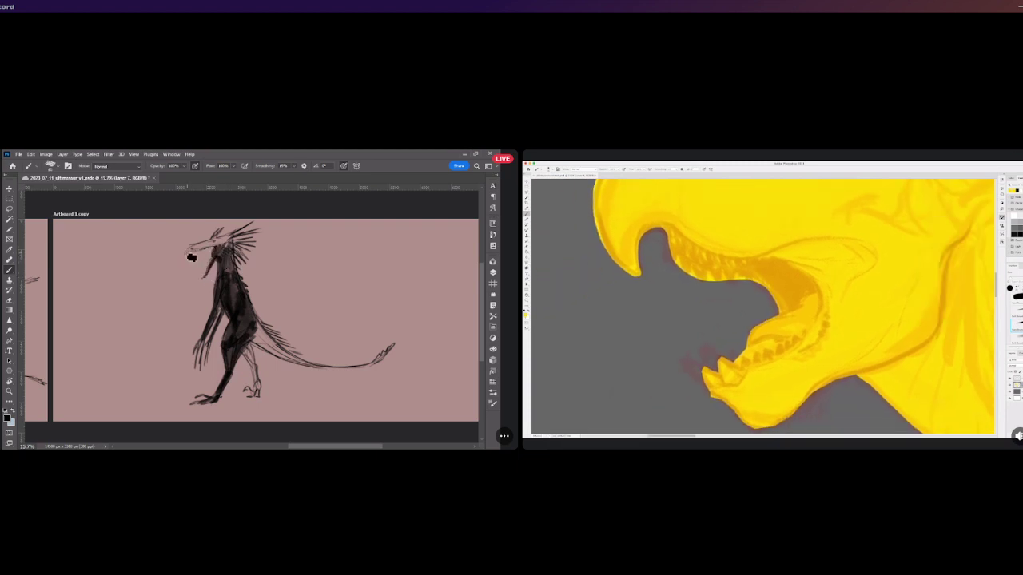
Fill the slender creature's snout, head and crest base with dark shading, using a larger brush for the jaw.
drag(208, 245, 229, 227)
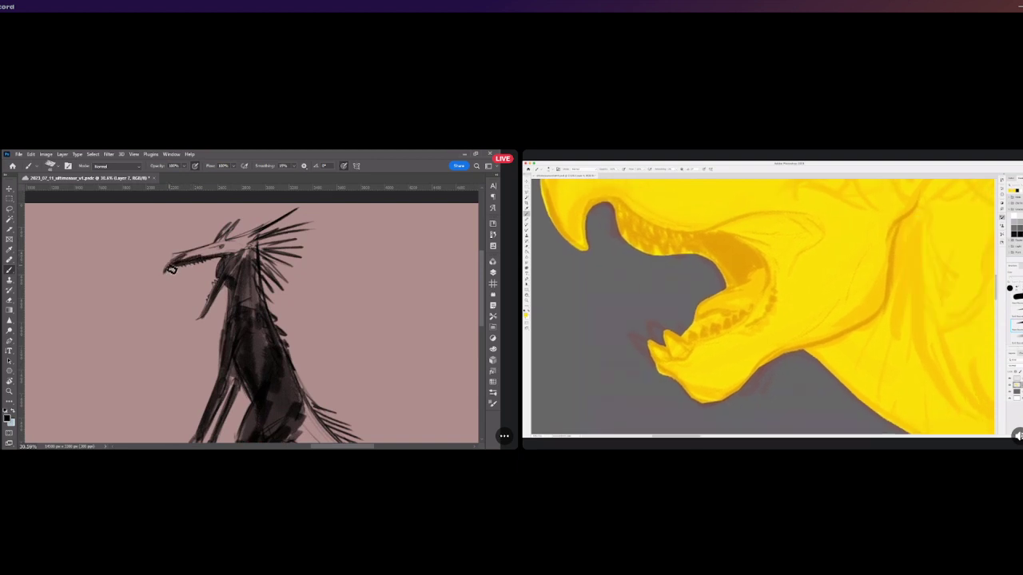
key(bracketright)
key(bracketright)
key(bracketright)
key(bracketright)
mouse_move(173, 256)
mouse_down()
mouse_move(203, 252)
mouse_move(193, 257)
mouse_up()
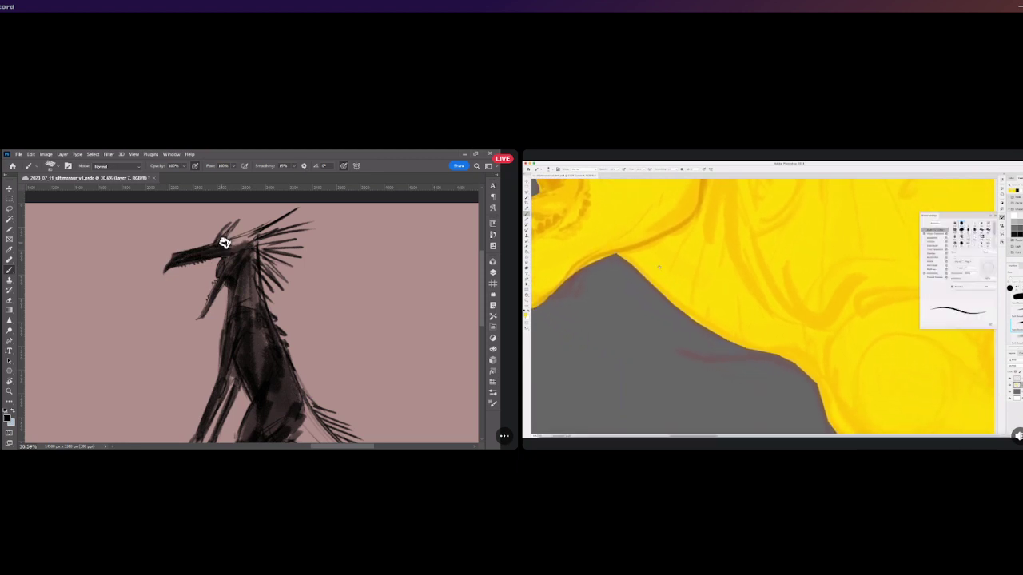
drag(232, 245, 260, 229)
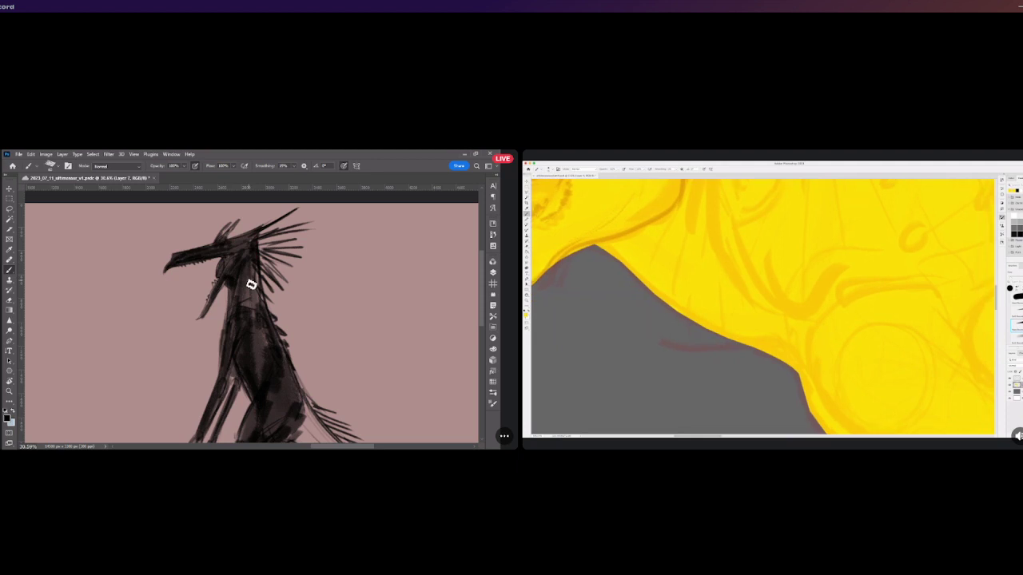
Shade the slender creature's rear leg and tail base, and darken its torso and neck.
scroll(235, 264, down, 5)
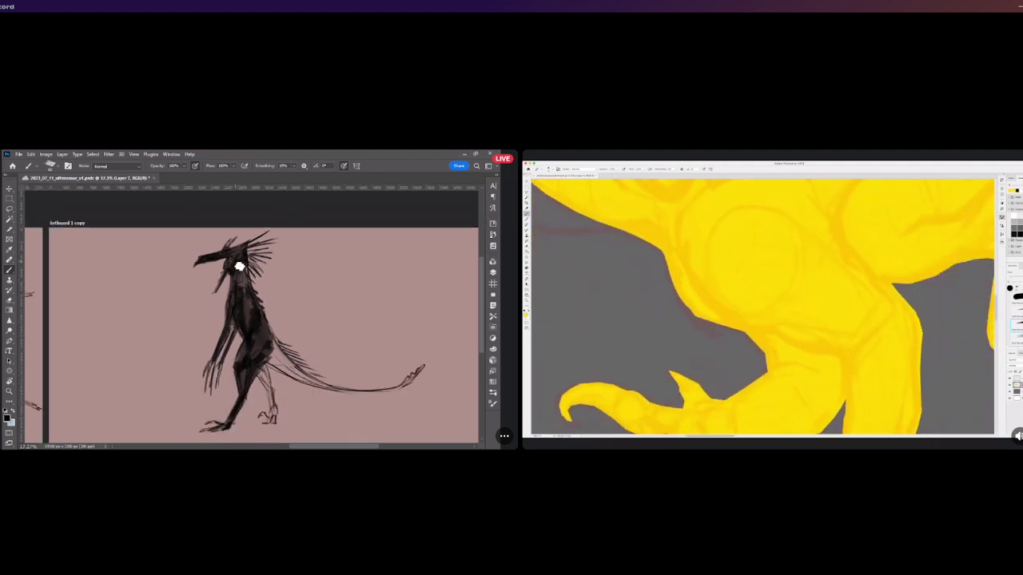
scroll(330, 363, up, 3)
mouse_move(232, 320)
mouse_down()
mouse_move(225, 355)
mouse_move(227, 310)
mouse_move(237, 404)
mouse_up()
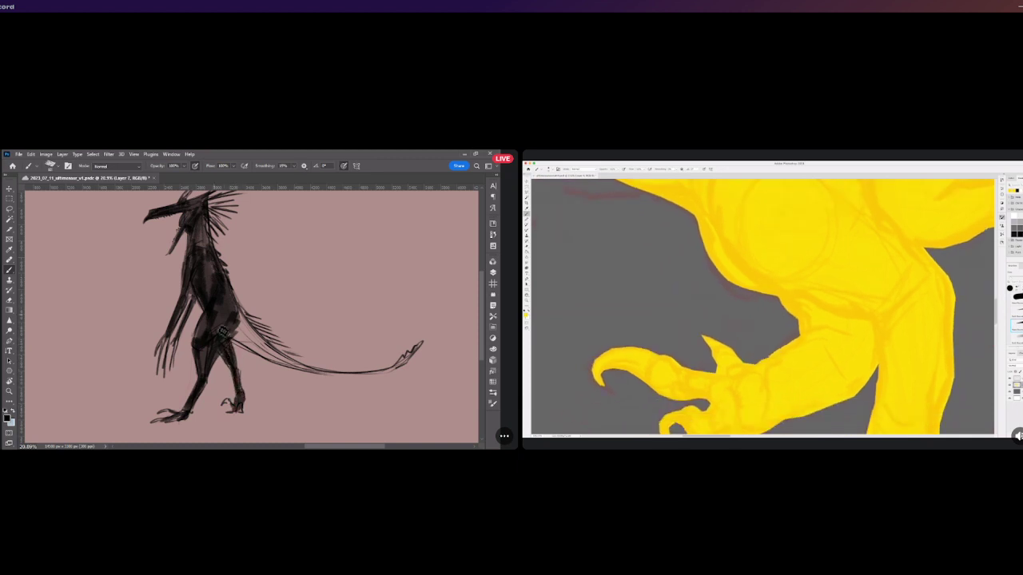
mouse_move(234, 336)
mouse_down()
mouse_move(255, 349)
mouse_move(229, 298)
mouse_move(274, 360)
mouse_move(255, 346)
mouse_move(299, 368)
mouse_up()
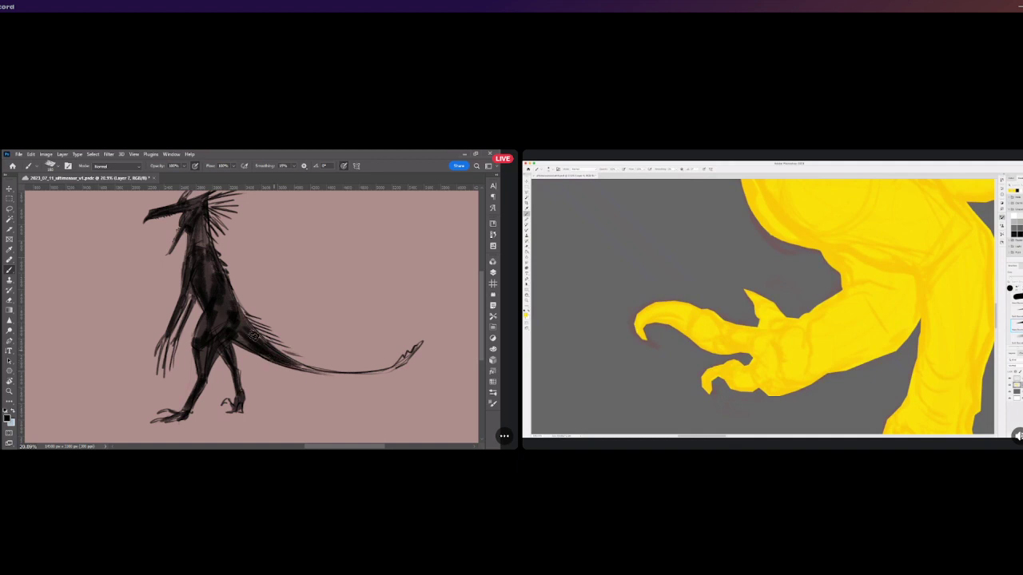
mouse_move(206, 279)
mouse_down()
mouse_move(217, 322)
mouse_move(204, 226)
mouse_up()
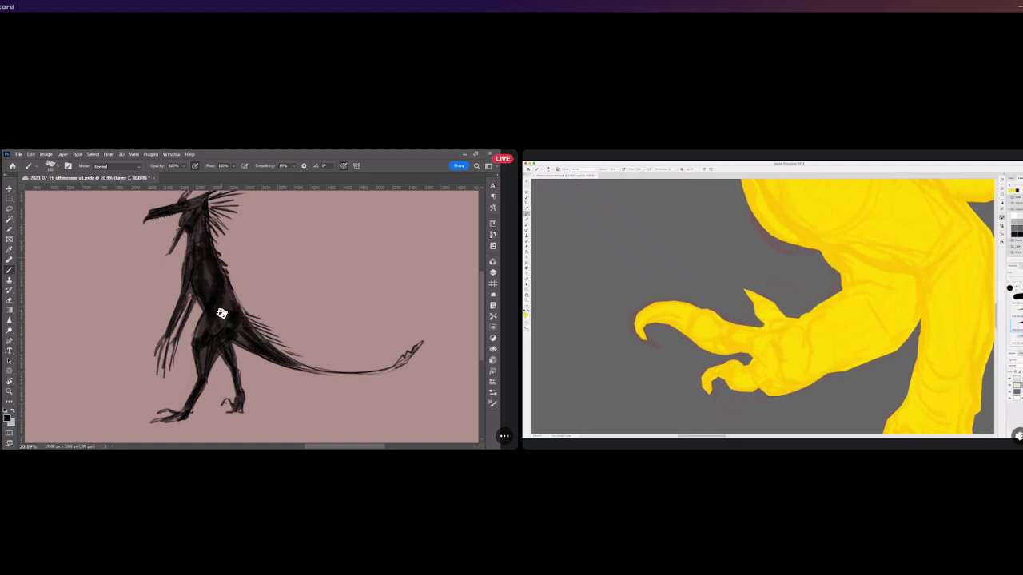
drag(284, 363, 356, 375)
key(ctrl+z)
key(ctrl+z)
Fill the slender creature's tail and the spines along its lower back with dark strokes, using a smaller brush.
drag(287, 367, 376, 369)
key([)
key([)
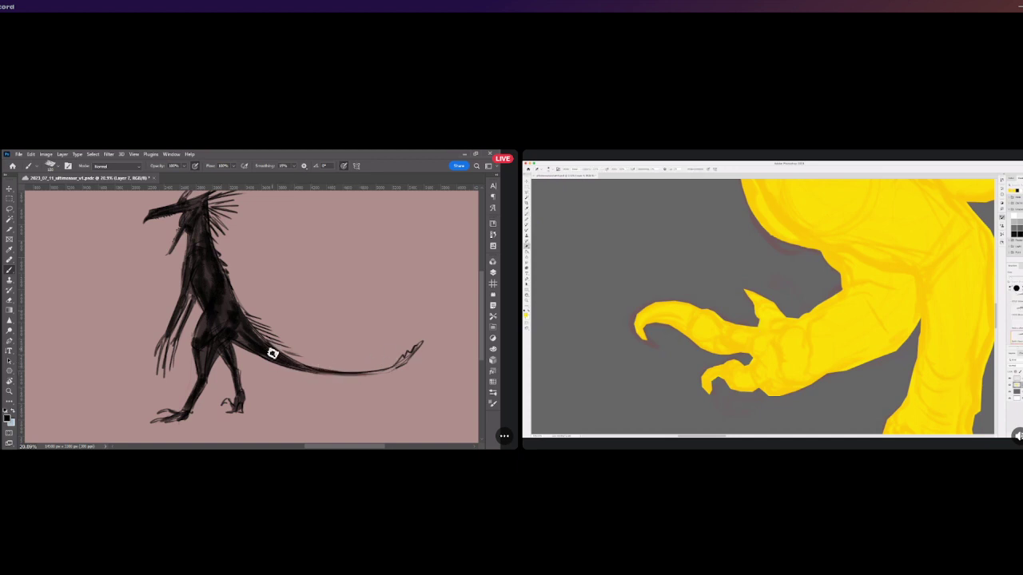
drag(270, 348, 297, 354)
drag(240, 311, 271, 327)
Show all three shaded creatures together on the artboard copy and make the two-headed creature's layer active.
scroll(253, 324, down, 1)
scroll(240, 322, down, 1)
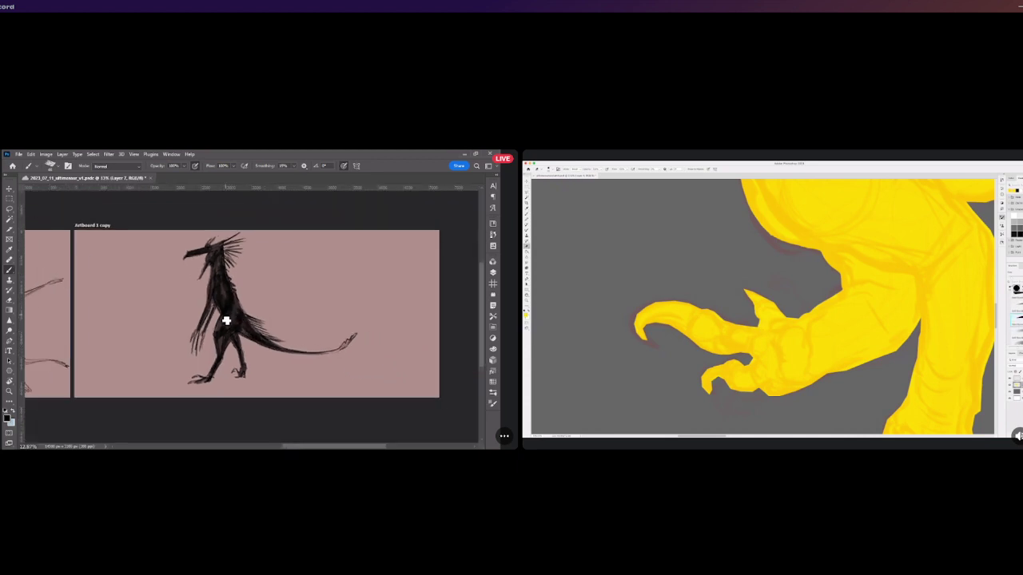
scroll(221, 330, up, 1)
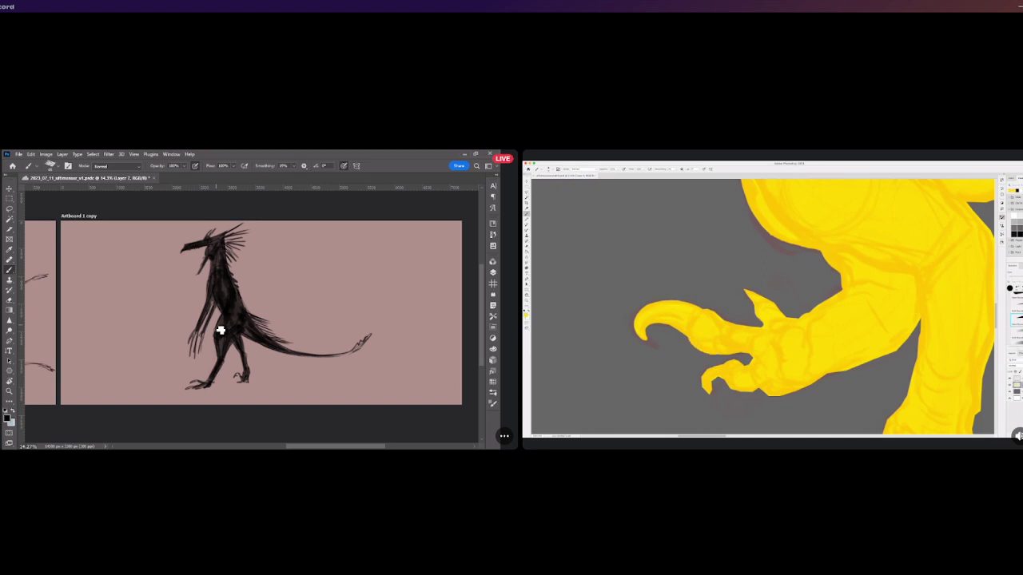
scroll(221, 330, down, 2)
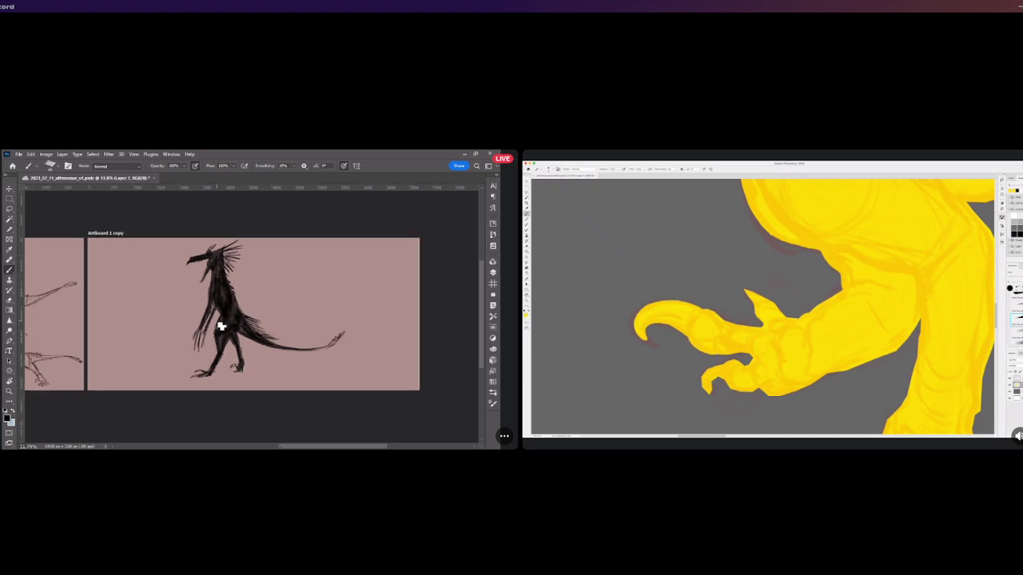
scroll(220, 326, down, 1)
scroll(289, 289, up, 1)
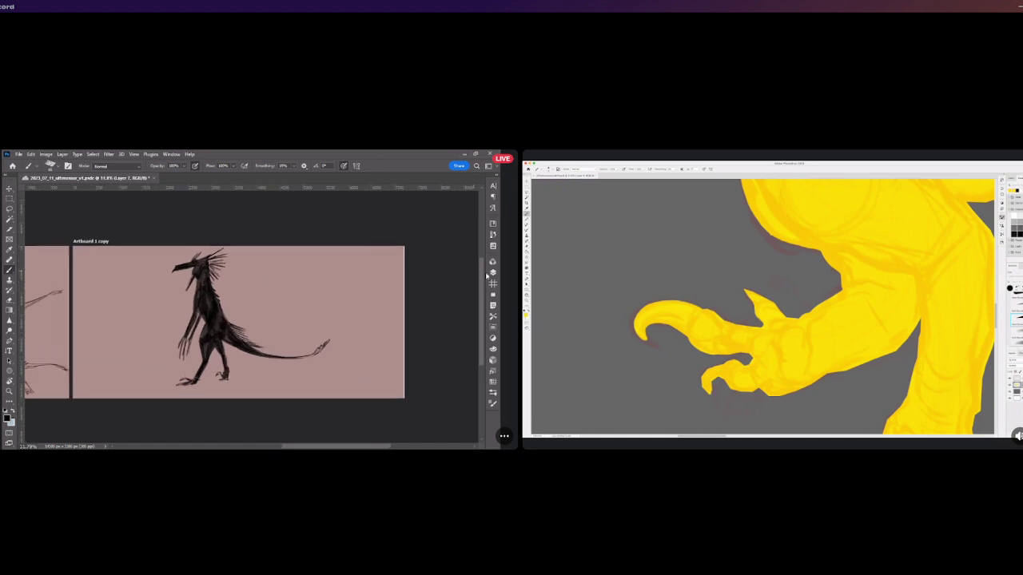
click(393, 335)
click(394, 334)
click(394, 319)
click(391, 306)
click(432, 324)
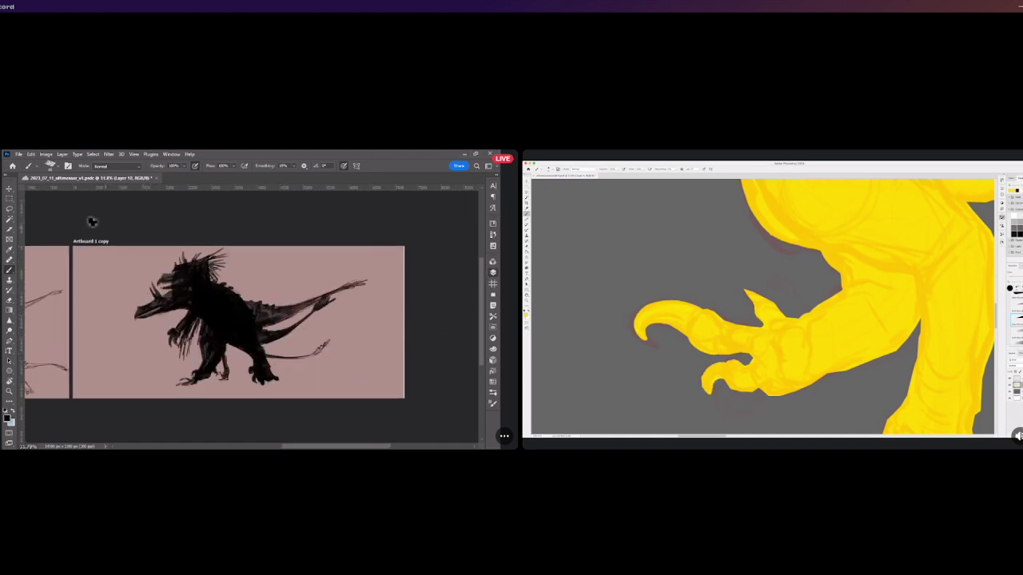
Move the two-headed creature toward the artboard copy's left edge and hide the three creatures' layers.
click(11, 190)
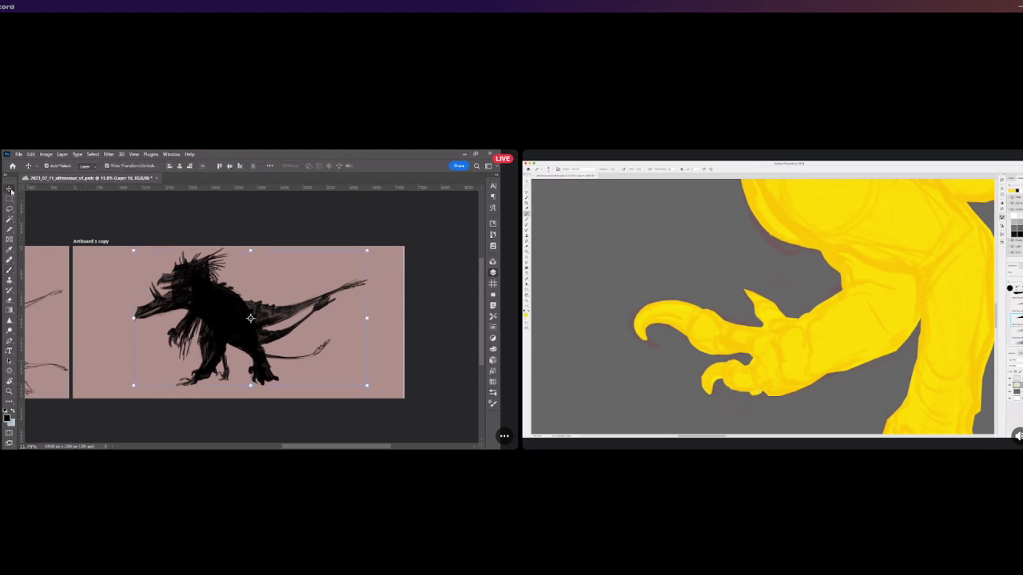
scroll(251, 319, up, 1)
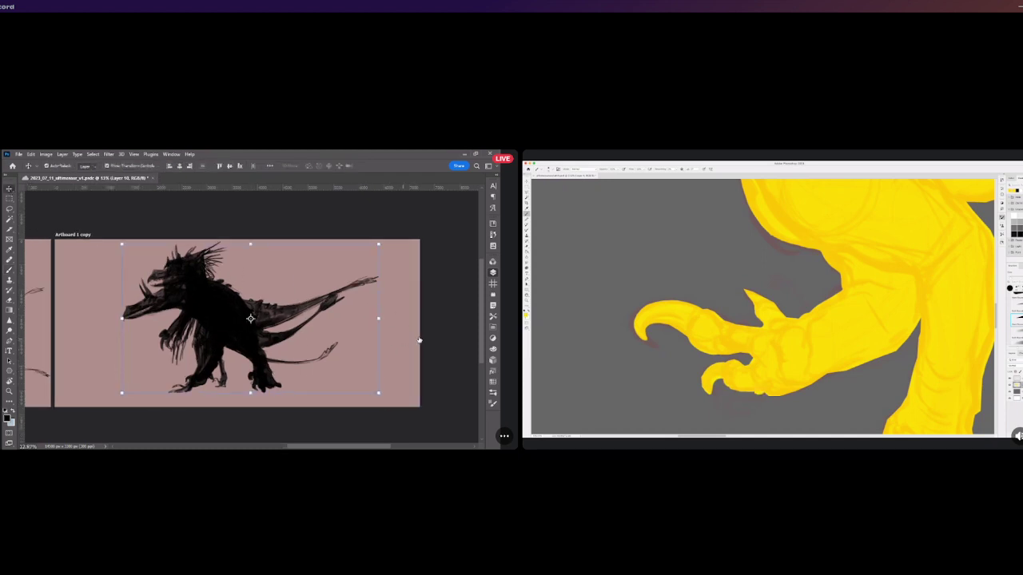
drag(150, 305, 96, 300)
click(395, 320)
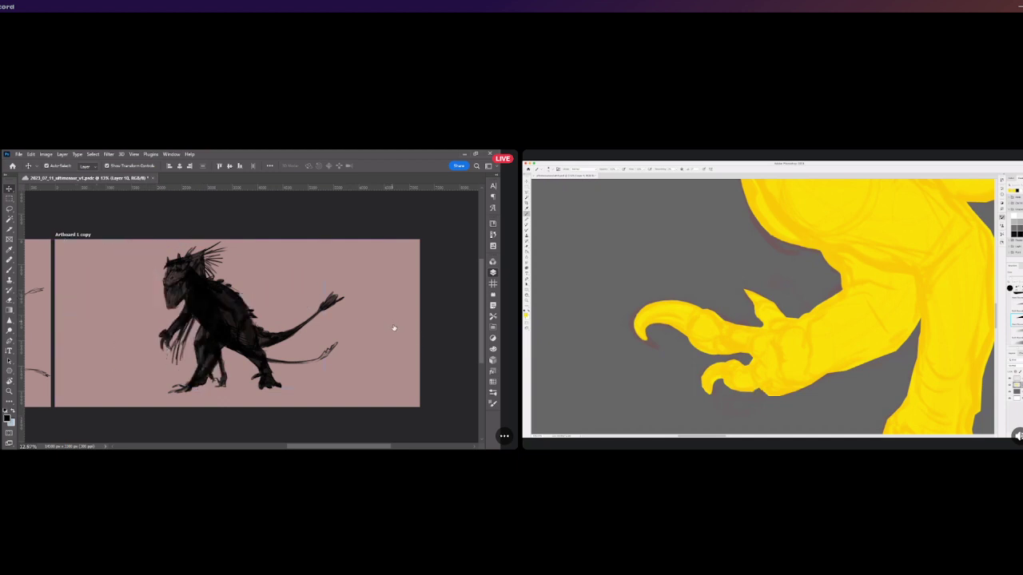
click(395, 329)
click(394, 336)
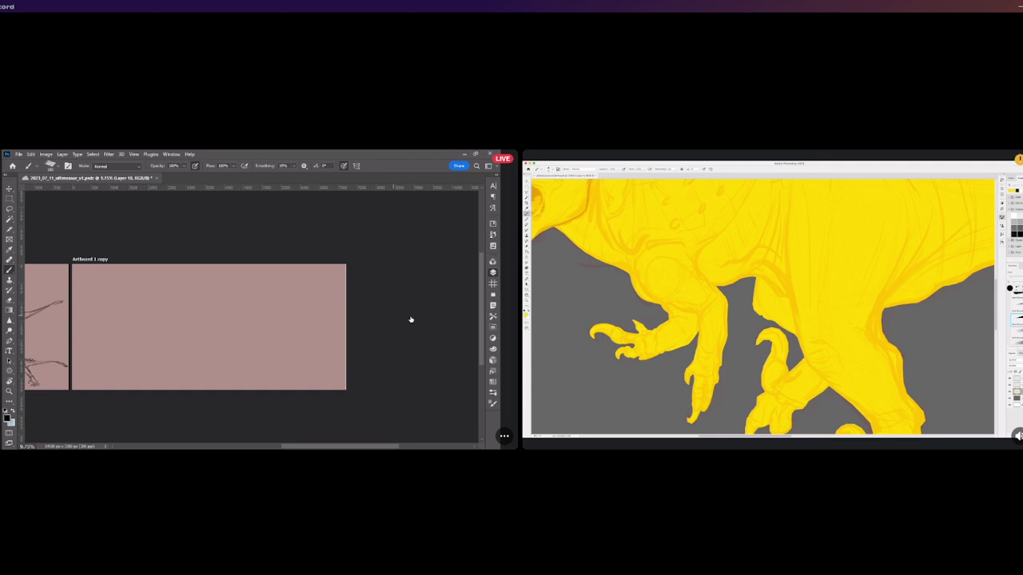
Check the two-headed creature's outline as a selection, clear it, and show only that creature on the artboard copy.
key(ctrl+v)
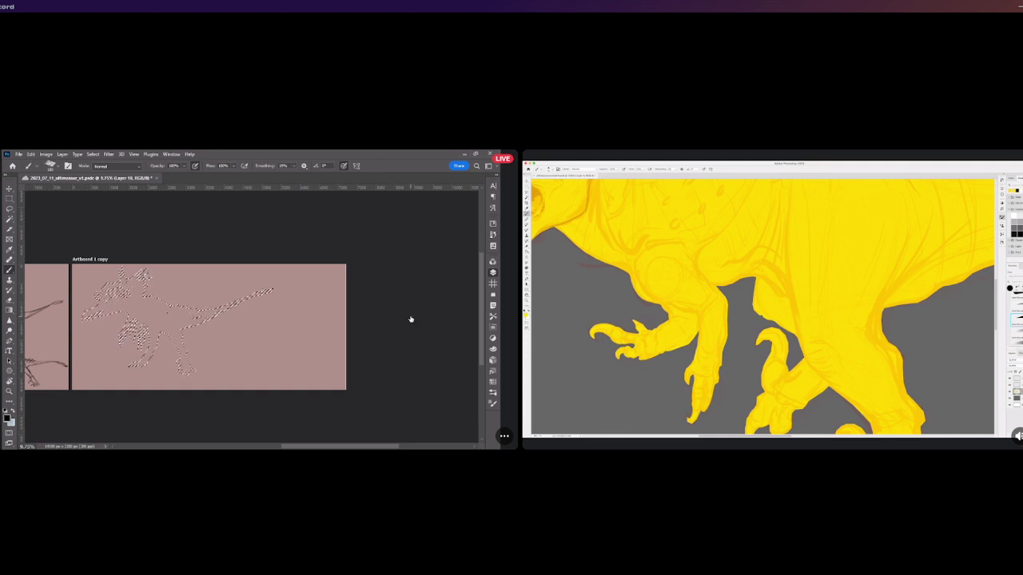
key(ctrl+d)
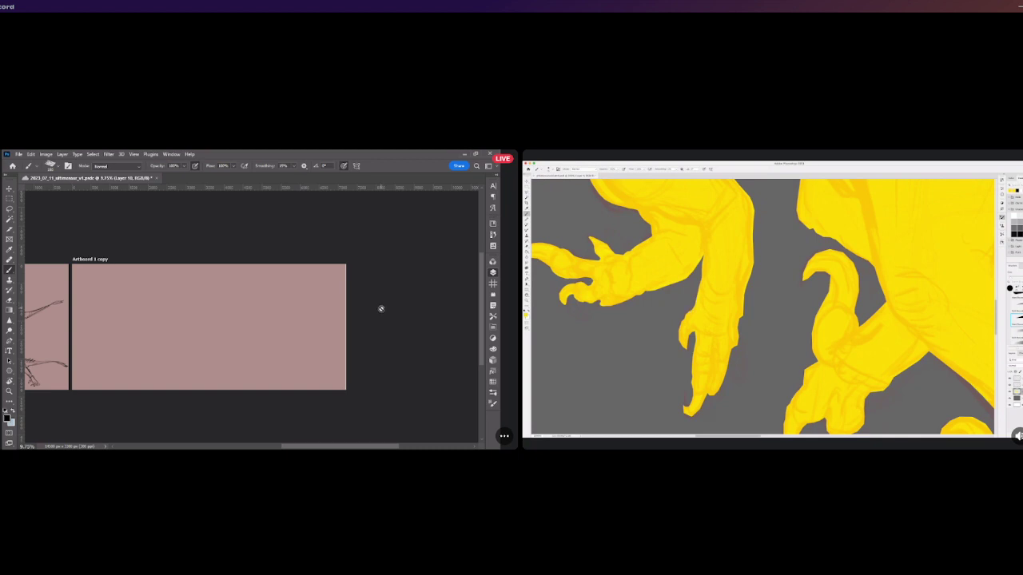
key(ctrl+z)
key(ctrl+shift+z)
key(ctrl+z)
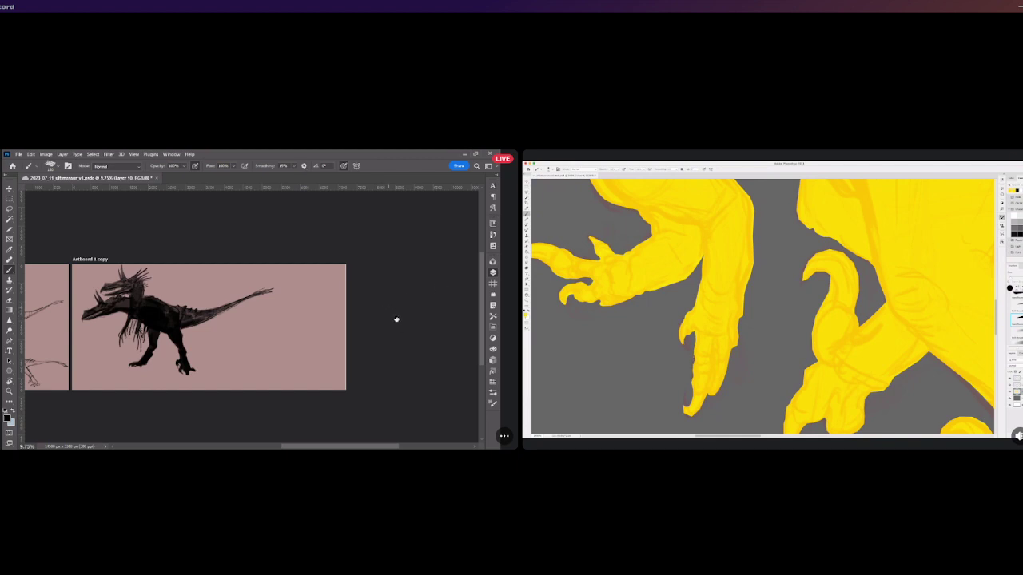
key(ctrl+z)
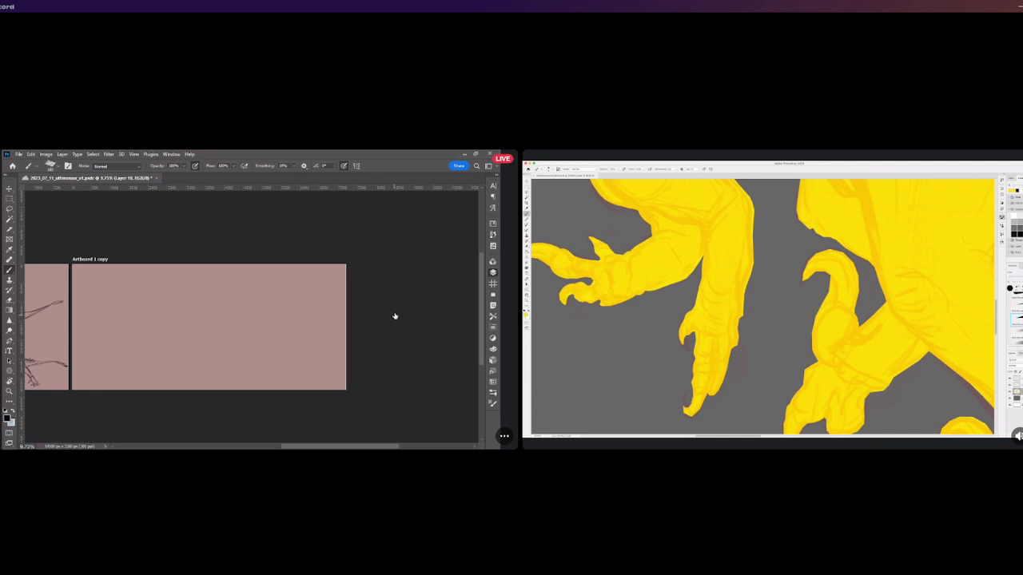
key(ctrl+shift+z)
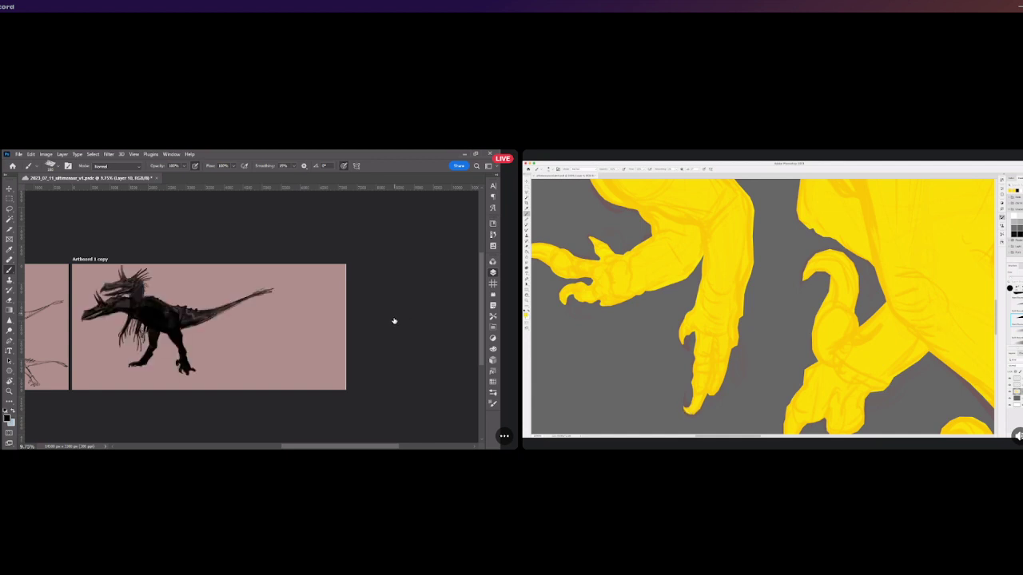
key(v)
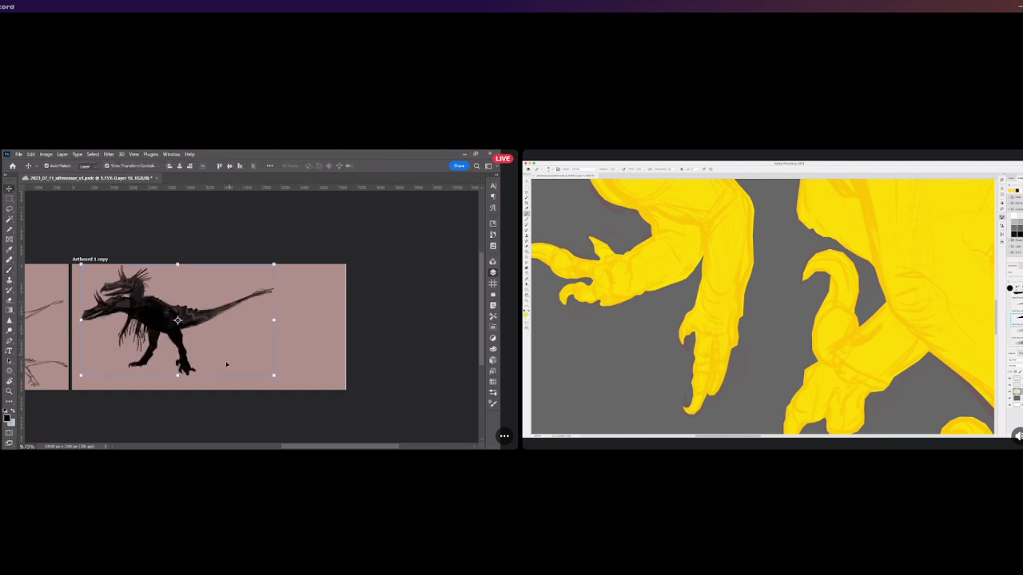
drag(274, 375, 215, 336)
key(ctrl+z)
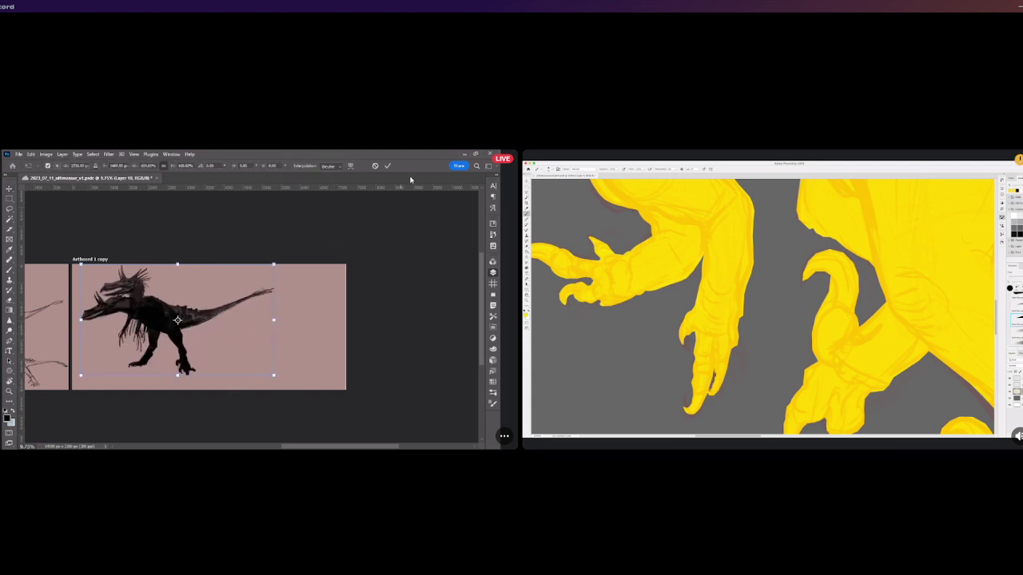
click(388, 166)
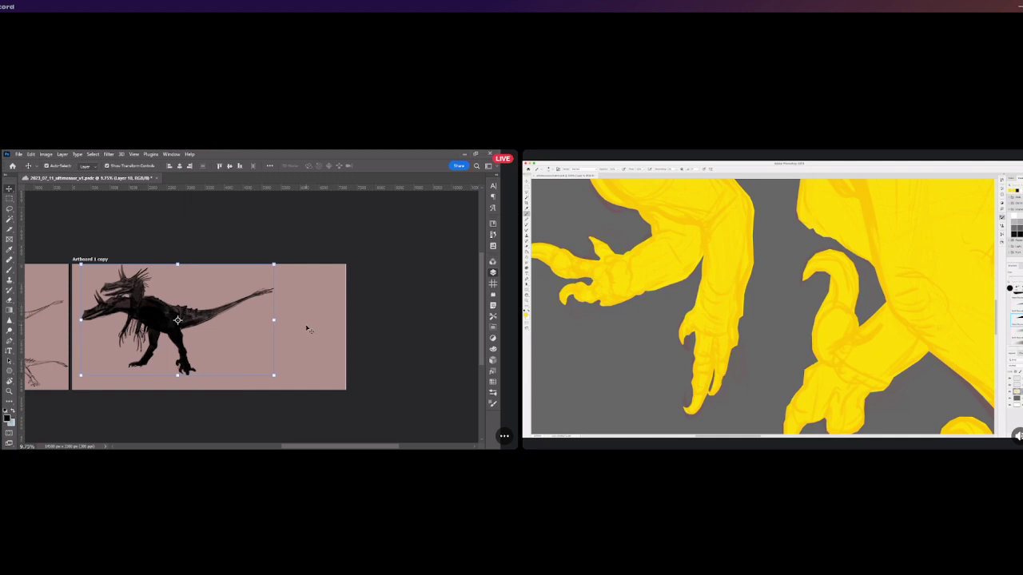
Scale the two-headed creature down to a little over half its size and place it in the artboard copy's upper-left corner.
scroll(254, 342, down, 1)
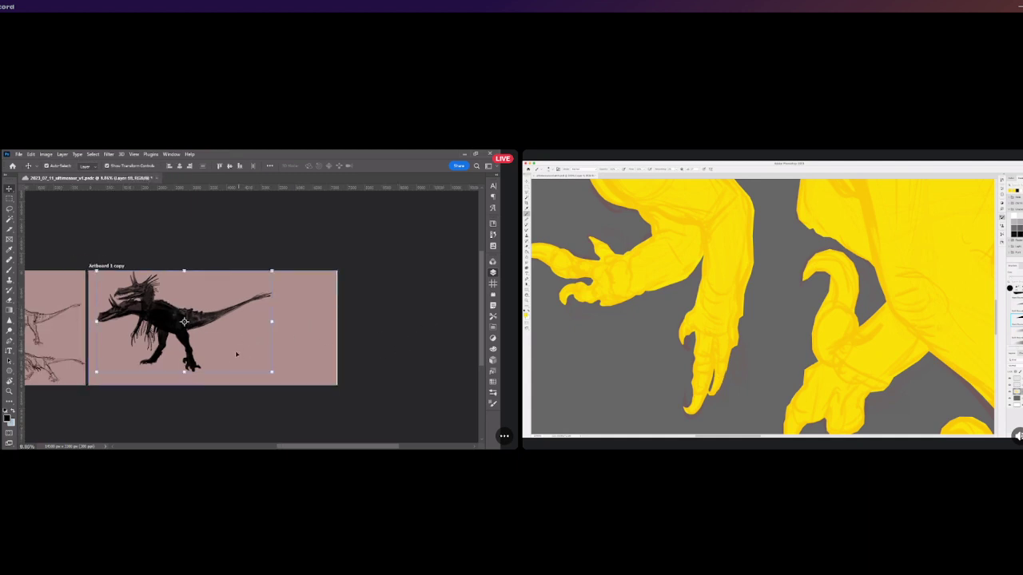
drag(272, 372, 190, 325)
scroll(186, 324, up, 3)
drag(127, 319, 121, 326)
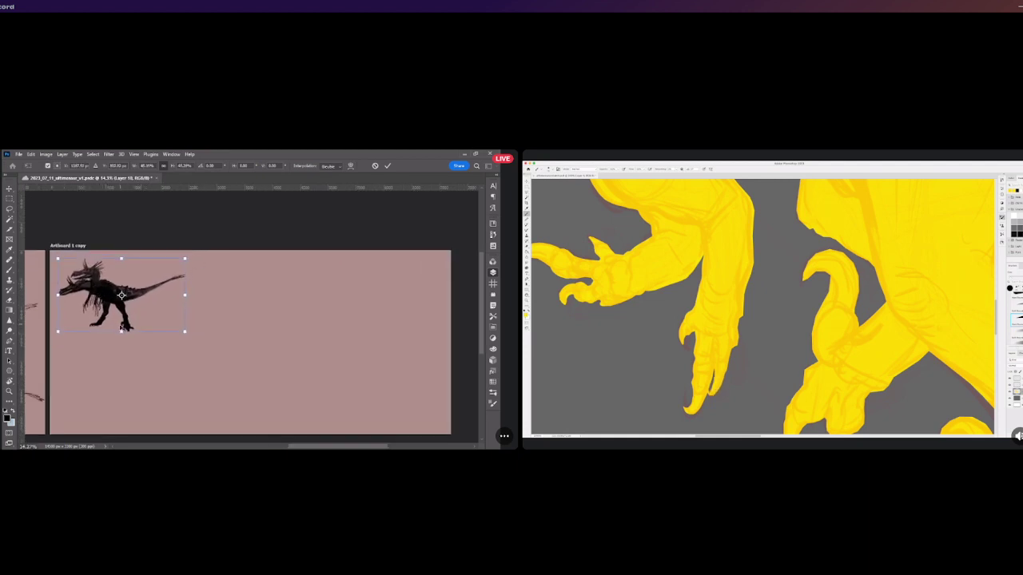
drag(183, 330, 217, 350)
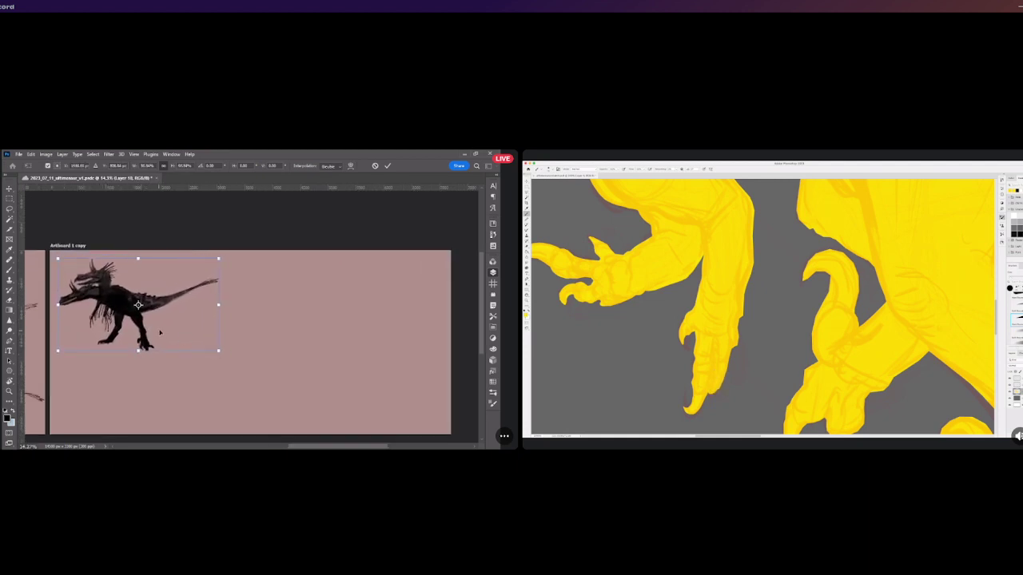
scroll(133, 314, down, 2)
mouse_move(142, 309)
mouse_down()
mouse_move(123, 306)
mouse_move(199, 311)
mouse_move(158, 307)
mouse_up()
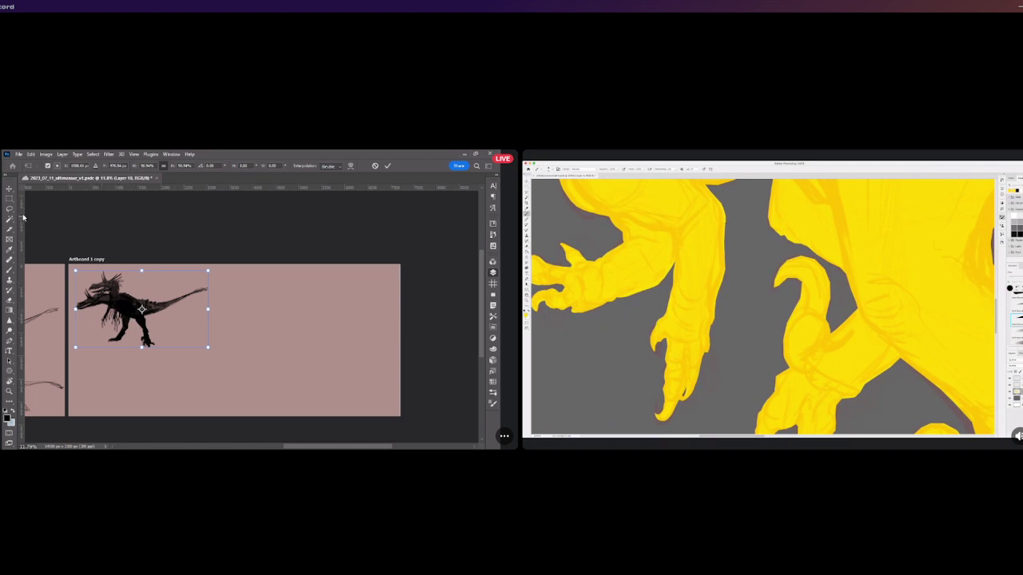
click(11, 190)
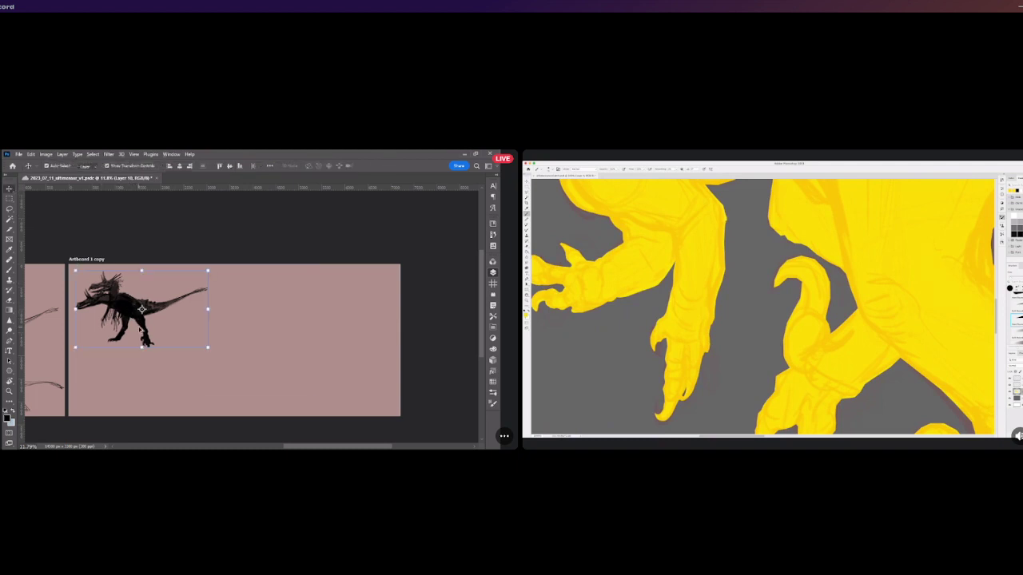
Duplicate the two-headed creature to fill a two-by-two grid on the artboard copy.
drag(121, 313, 237, 382)
scroll(224, 320, down, 5)
scroll(249, 330, up, 6)
scroll(257, 388, down, 1)
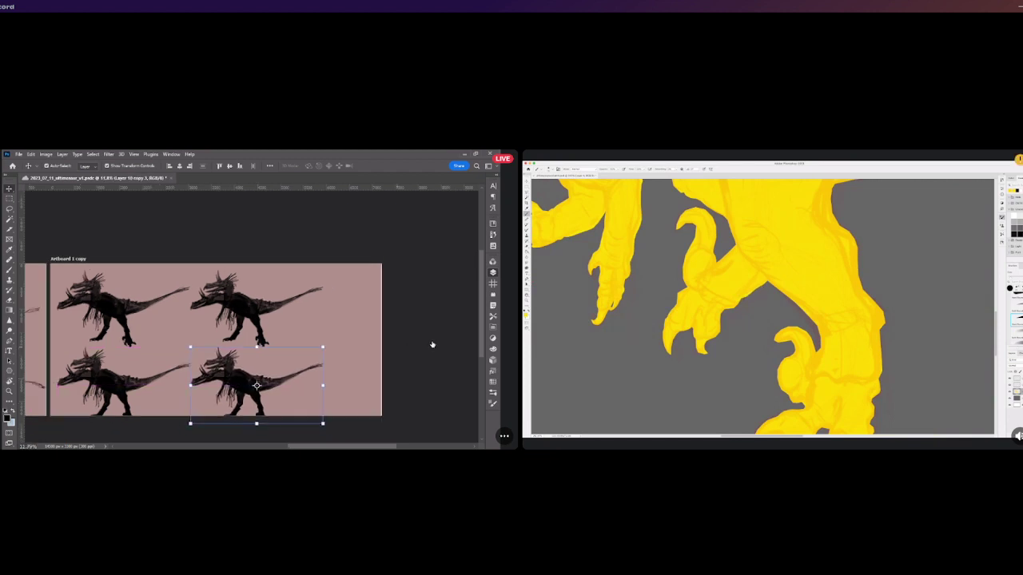
Select all four creatures and scale them down together so both rows fit within the artboard's height.
shift+click(432, 344)
drag(323, 424, 296, 408)
key(Return)
Duplicate the creature into a third column and scale all six creatures together to fit inside the artboard copy.
click(255, 365)
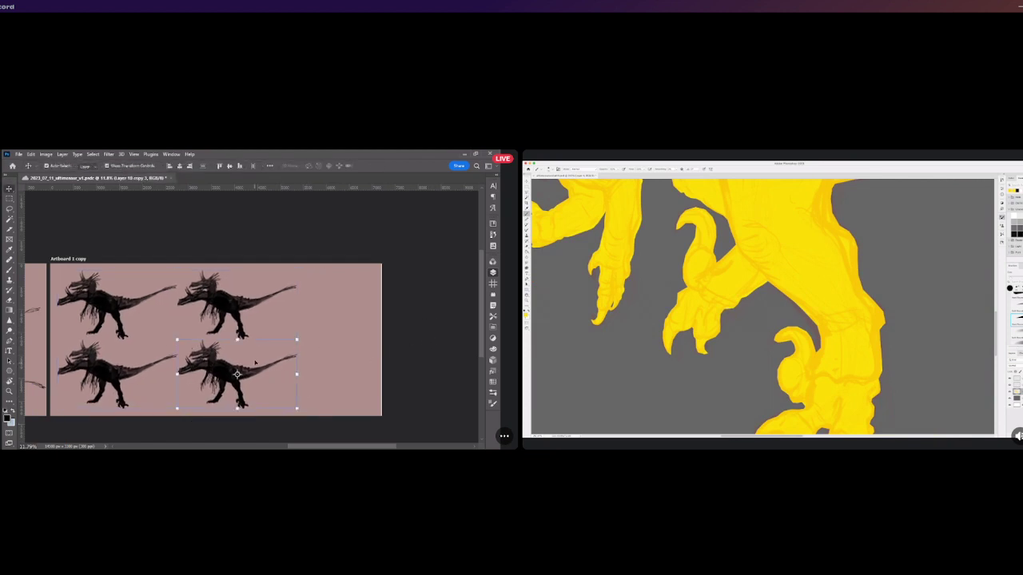
drag(237, 373, 341, 301)
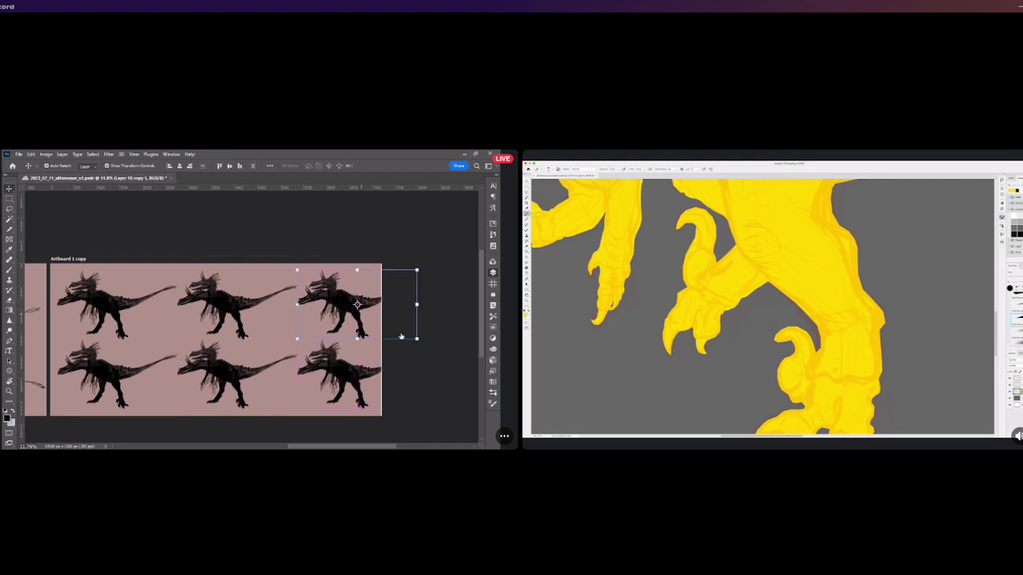
shift+click(433, 364)
scroll(328, 355, down, 5)
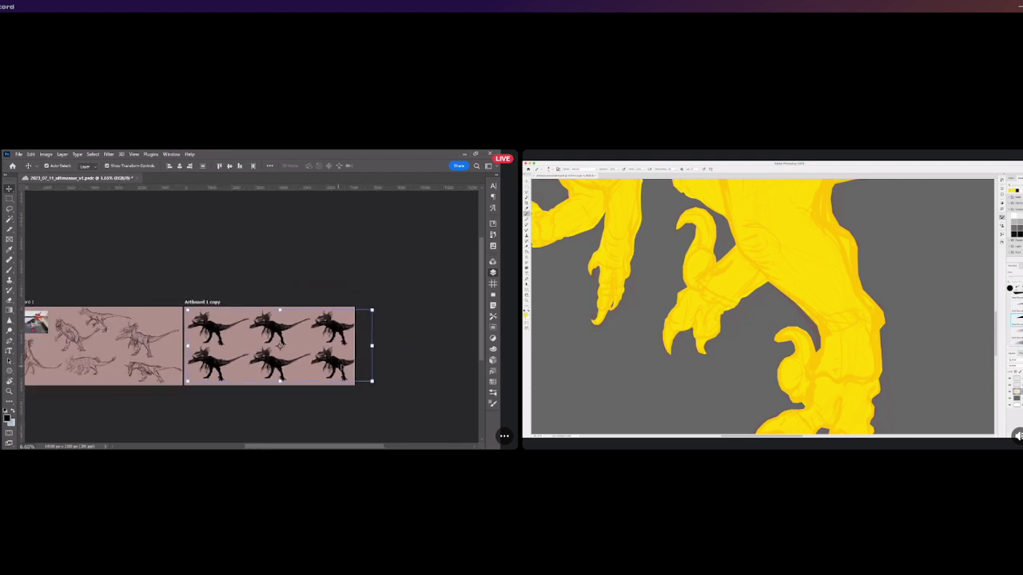
drag(373, 381, 349, 372)
scroll(314, 361, up, 4)
scroll(317, 364, up, 1)
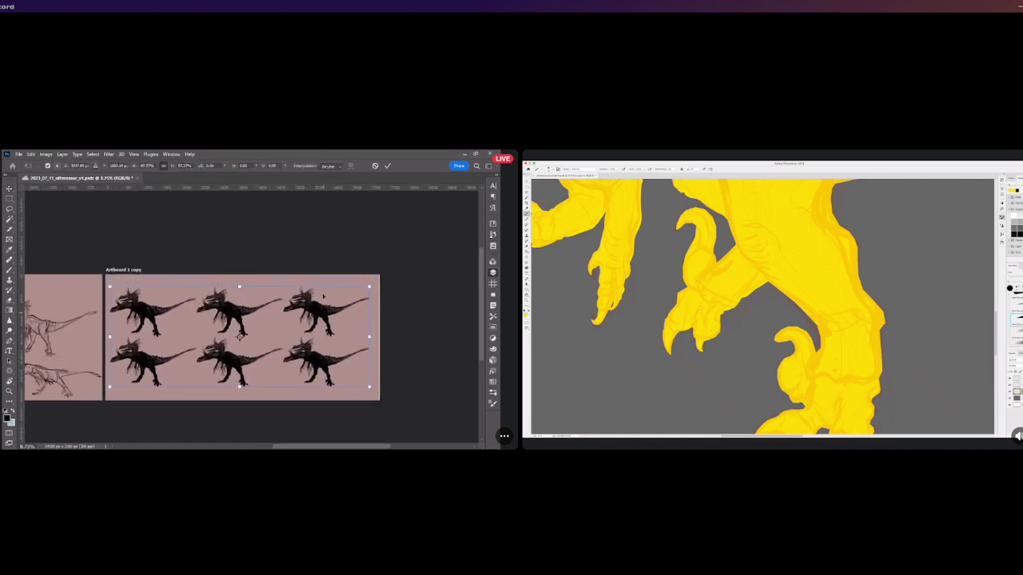
click(388, 165)
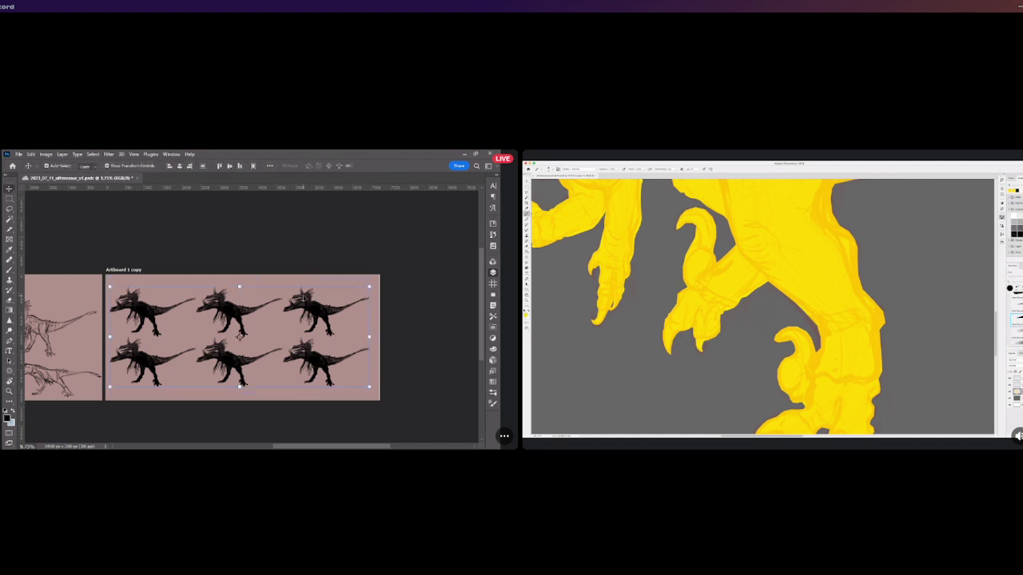
Create a layer group named v1 and make the creature copies' layer active for painting.
key(b)
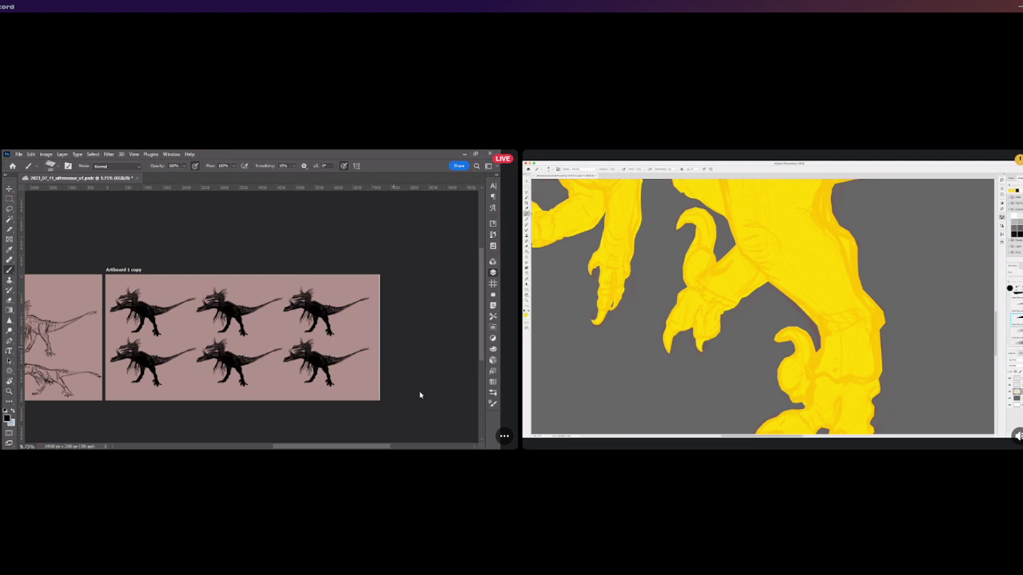
key(ctrl+shift+alt+n)
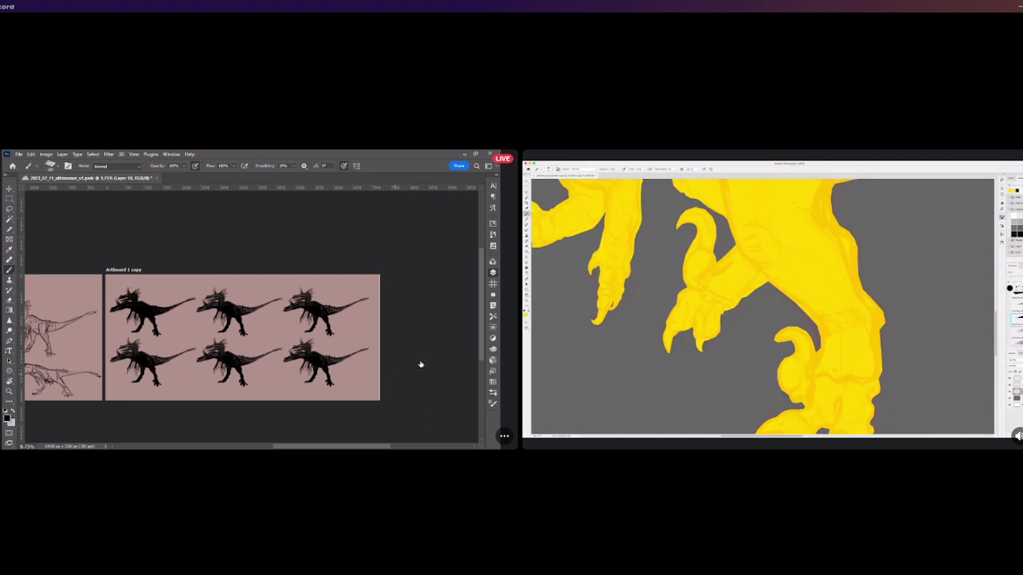
ctrl+click(423, 320)
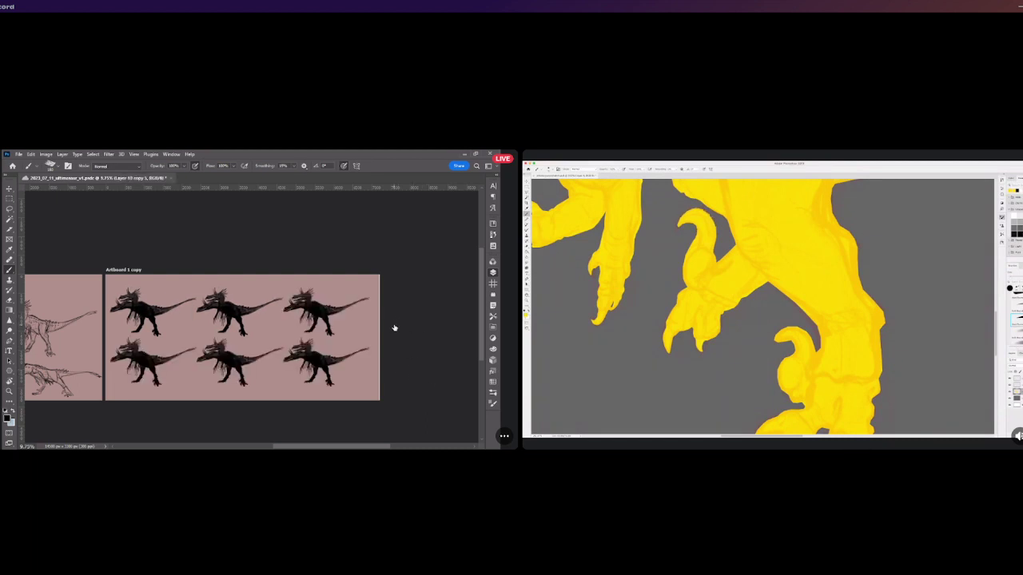
click(423, 329)
click(452, 414)
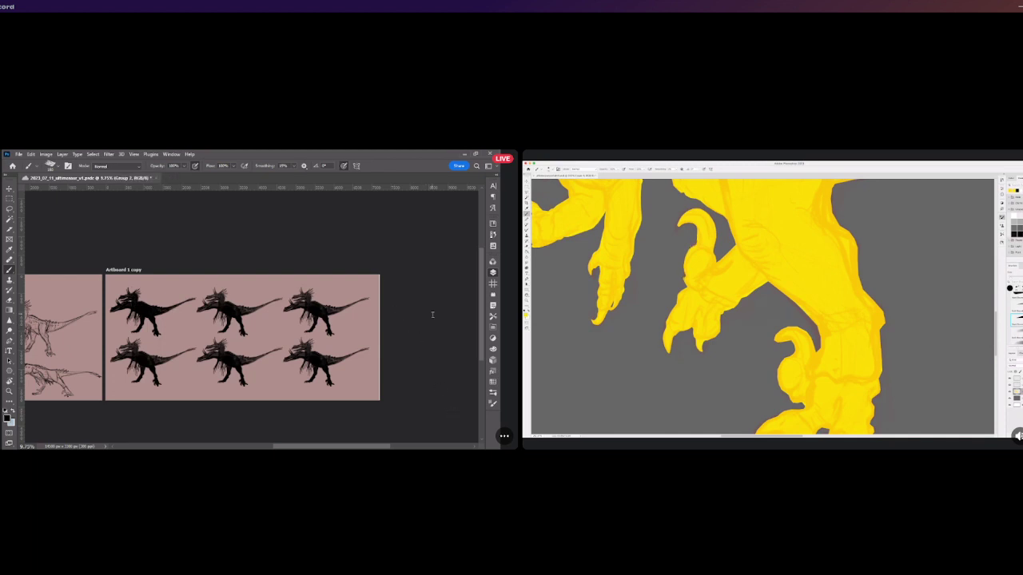
text(v1)
key(Return)
click(426, 330)
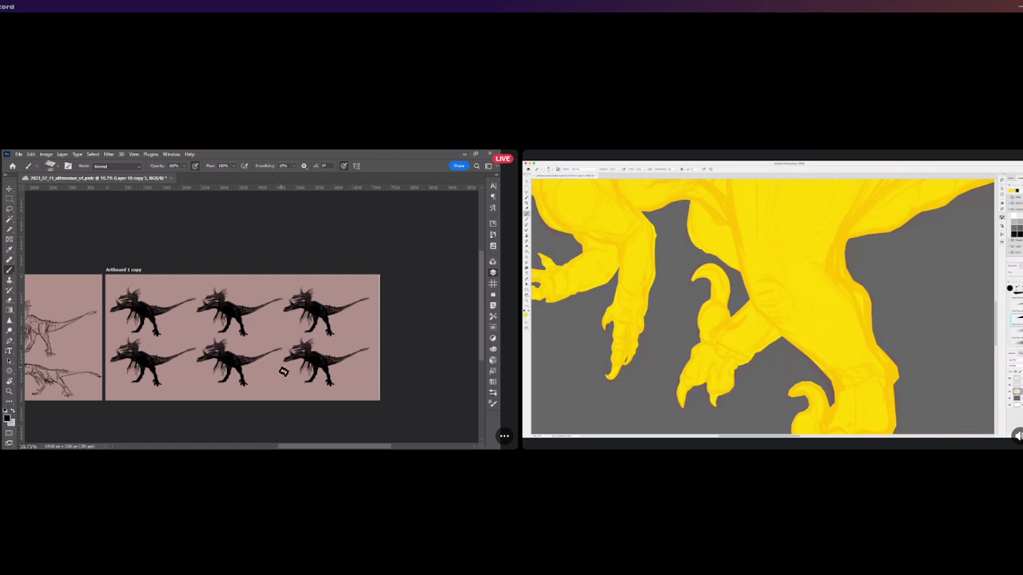
Try brushing a faded tone over the middle creature in the upper row.
scroll(283, 370, up, 2)
scroll(263, 347, down, 1)
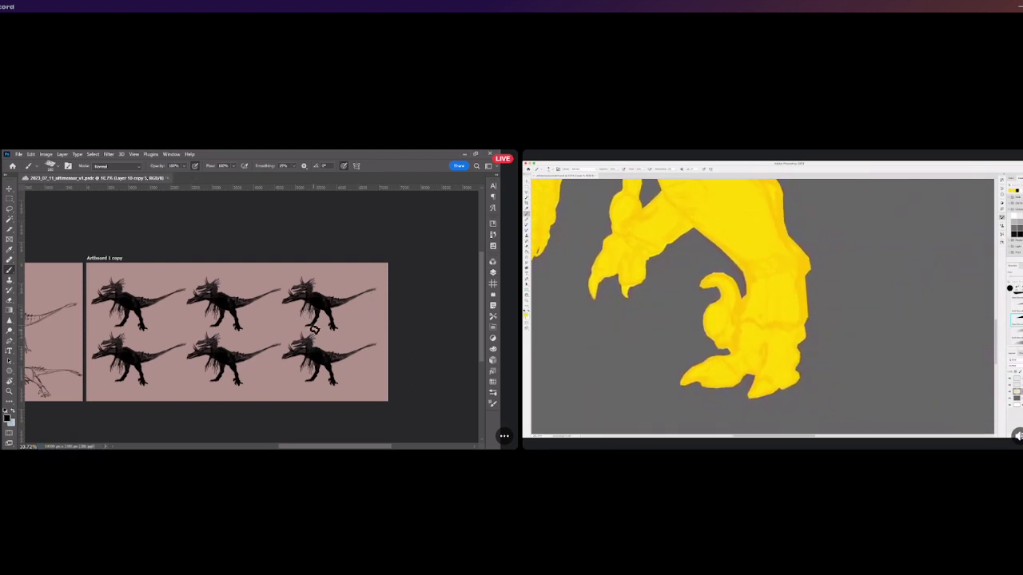
scroll(279, 310, up, 1)
scroll(240, 300, up, 1)
scroll(240, 300, up, 1)
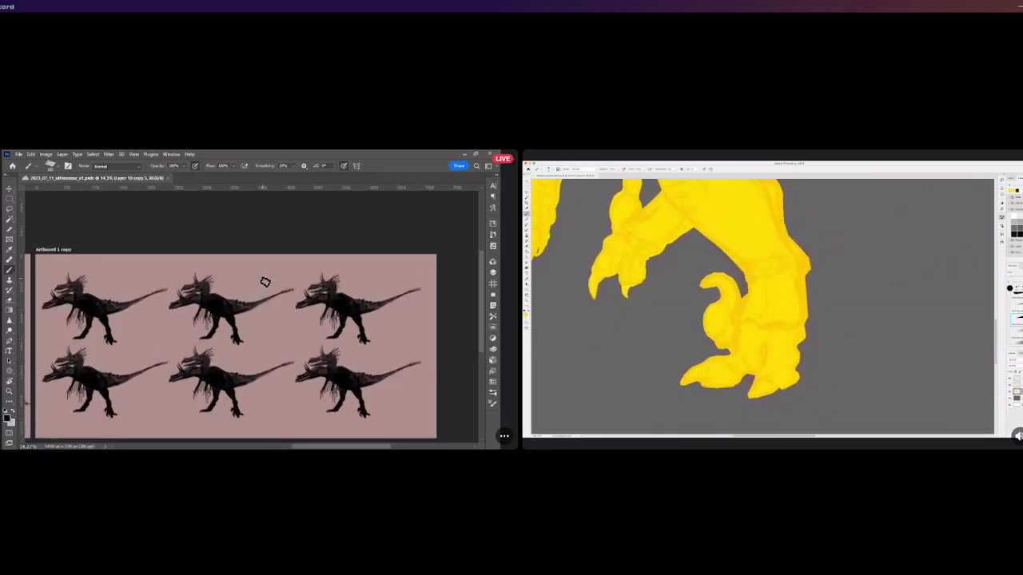
mouse_move(173, 286)
mouse_down()
mouse_move(212, 283)
mouse_move(208, 300)
mouse_move(226, 310)
mouse_move(236, 340)
mouse_move(299, 296)
mouse_up()
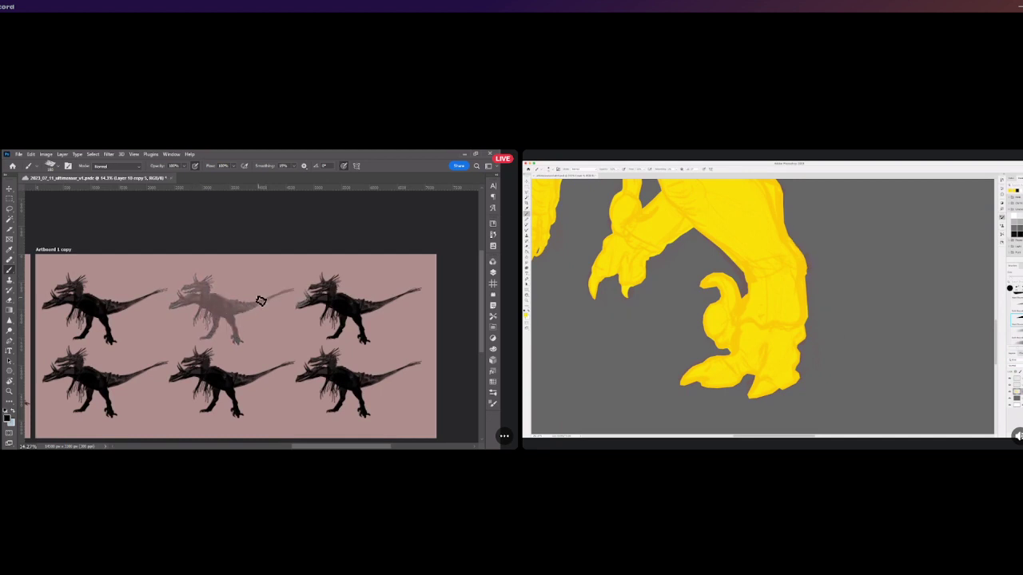
key(ctrl+z)
mouse_move(189, 310)
mouse_down()
mouse_move(226, 309)
mouse_move(220, 316)
mouse_move(206, 296)
mouse_move(174, 304)
mouse_move(215, 303)
mouse_move(204, 287)
mouse_move(170, 313)
mouse_move(188, 299)
mouse_move(203, 326)
mouse_move(222, 329)
mouse_move(214, 307)
mouse_move(231, 313)
mouse_move(280, 294)
mouse_up()
key(ctrl+z)
key(ctrl+z)
key(ctrl+z)
Fade the five creature copies to a muted grey-brown with broad brush strokes, leaving the first creature black.
mouse_move(215, 320)
mouse_down()
mouse_move(269, 302)
mouse_move(241, 331)
mouse_move(278, 294)
mouse_move(240, 336)
mouse_move(345, 289)
mouse_move(366, 318)
mouse_move(363, 376)
mouse_move(304, 383)
mouse_up()
key(ctrl+z)
mouse_move(299, 422)
mouse_down()
mouse_move(221, 413)
mouse_move(232, 381)
mouse_move(215, 359)
mouse_move(177, 386)
mouse_up()
mouse_move(112, 412)
mouse_down()
mouse_move(149, 377)
mouse_move(85, 403)
mouse_move(54, 389)
mouse_move(91, 373)
mouse_move(72, 362)
mouse_move(104, 407)
mouse_move(114, 386)
mouse_move(95, 386)
mouse_move(190, 372)
mouse_move(88, 390)
mouse_move(99, 399)
mouse_move(134, 378)
mouse_up()
key(ctrl+z)
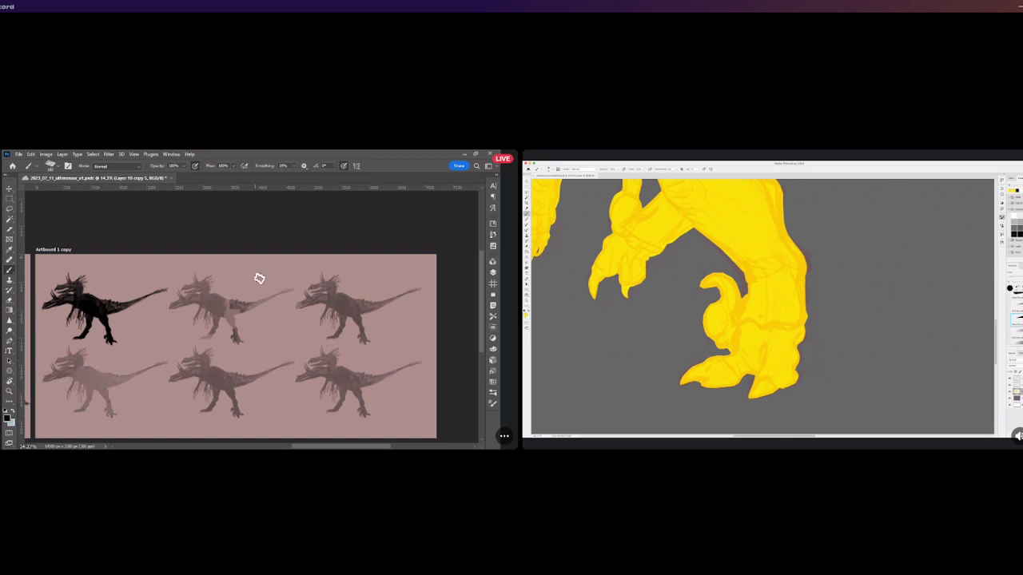
Examine the faded middle creature in the upper row up close and beside its neighbouring copies.
scroll(261, 271, up, 1)
scroll(247, 336, up, 1)
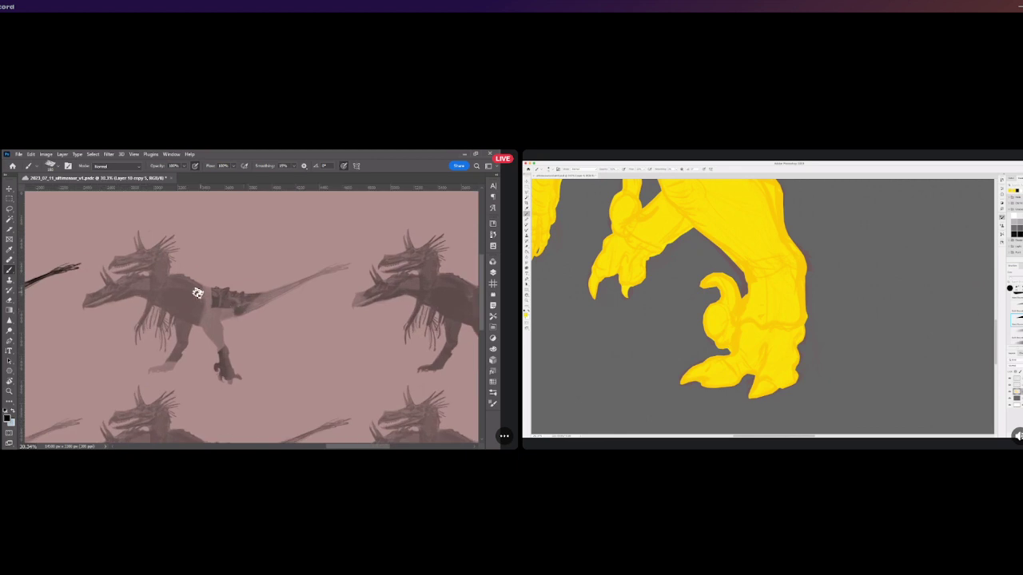
scroll(184, 293, down, 1)
scroll(189, 294, down, 1)
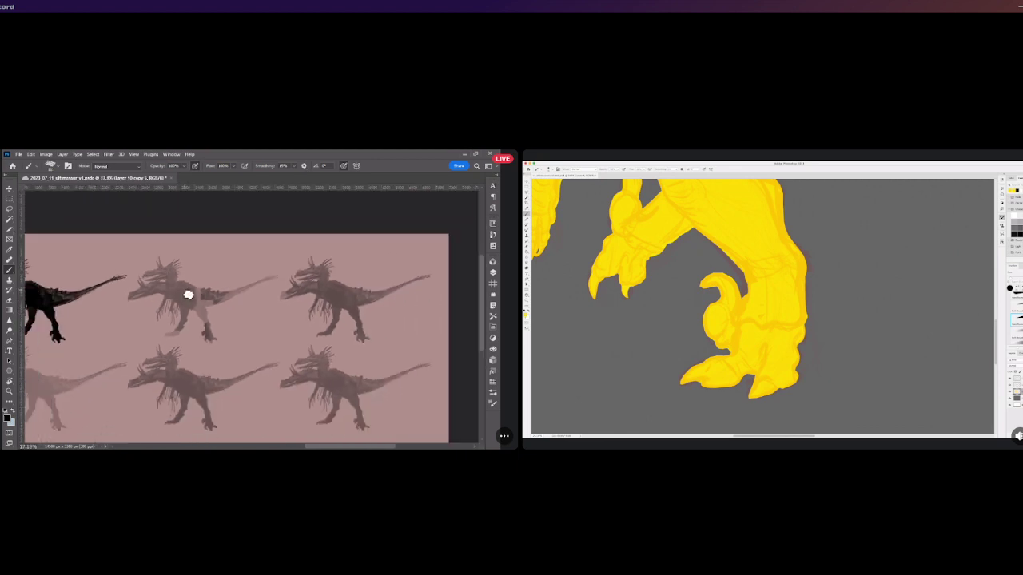
scroll(166, 276, up, 1)
scroll(167, 279, down, 1)
scroll(168, 280, down, 1)
scroll(166, 282, up, 1)
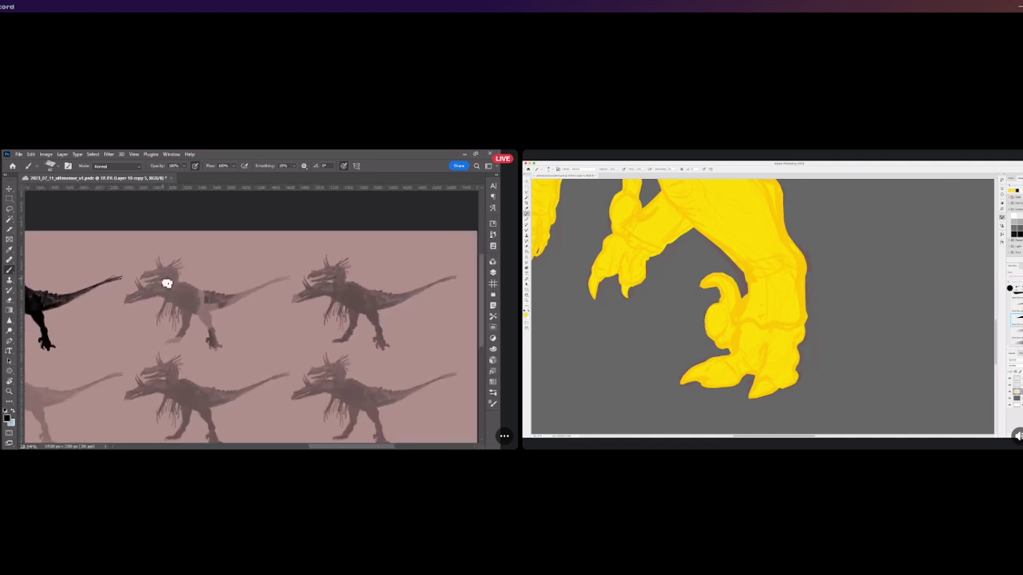
Compare the middle creature in the upper row with its neighbours, both close up and from farther out.
scroll(167, 284, up, 1)
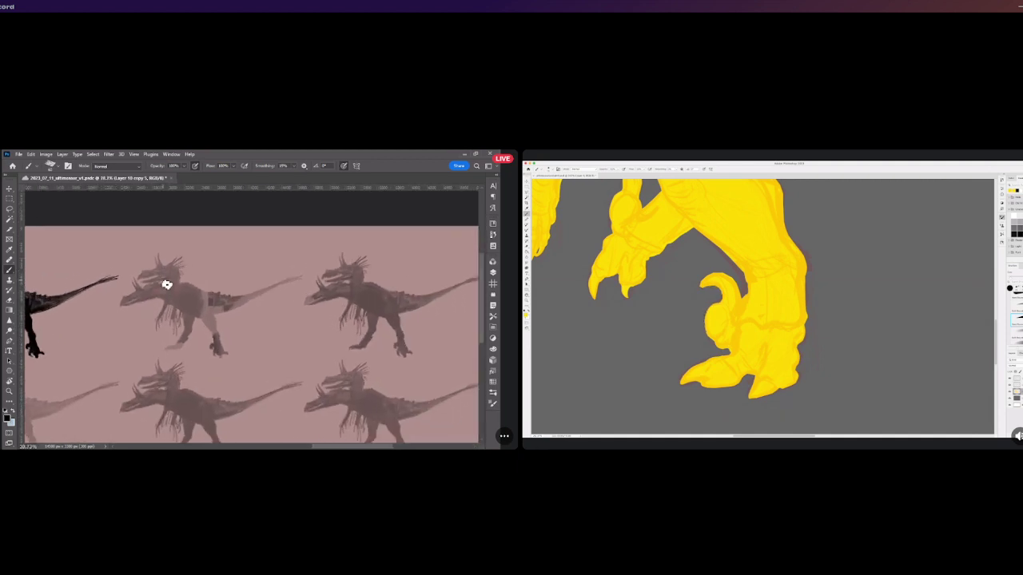
scroll(166, 284, up, 2)
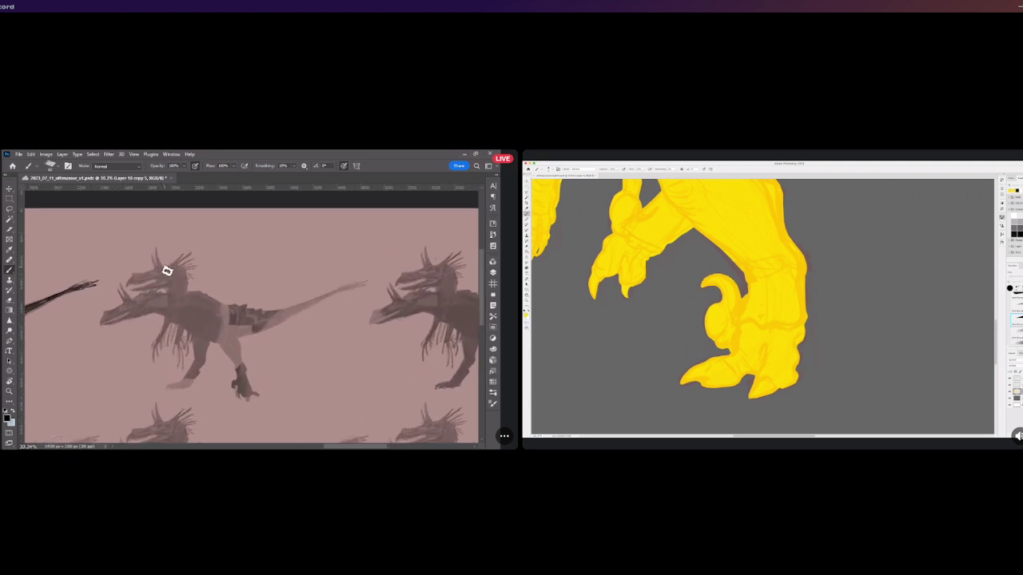
scroll(167, 274, down, 3)
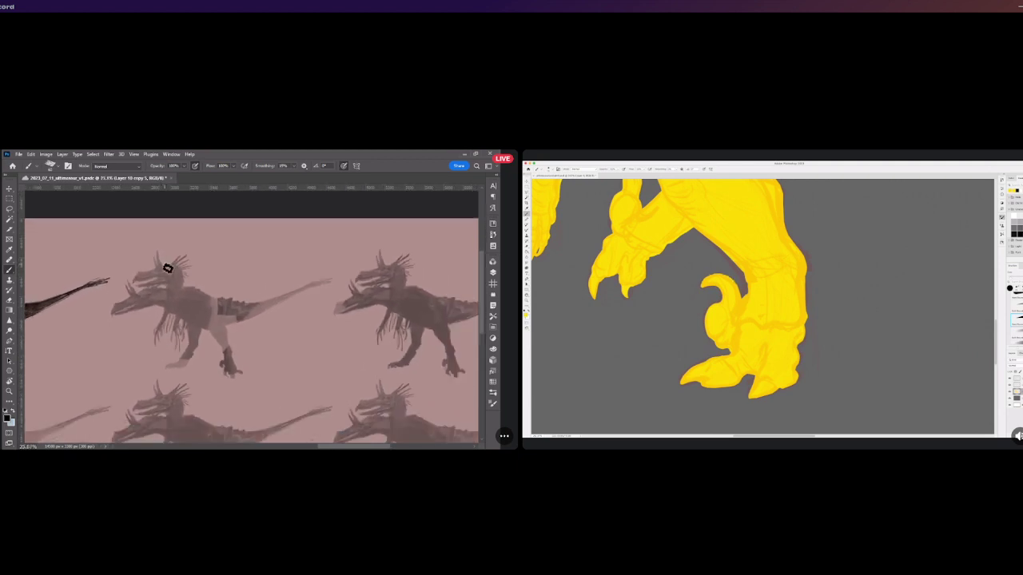
scroll(164, 295, up, 2)
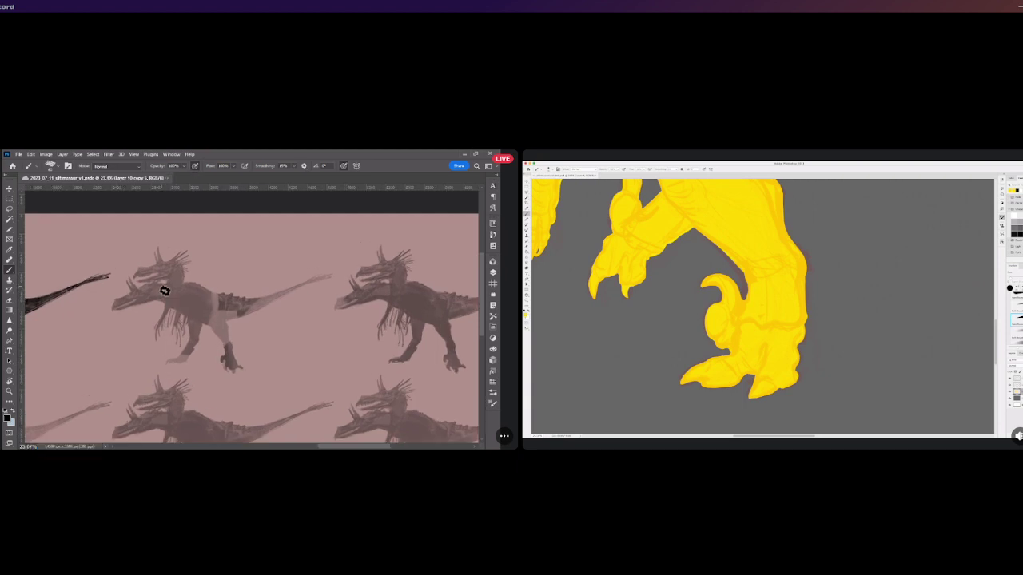
scroll(180, 287, down, 3)
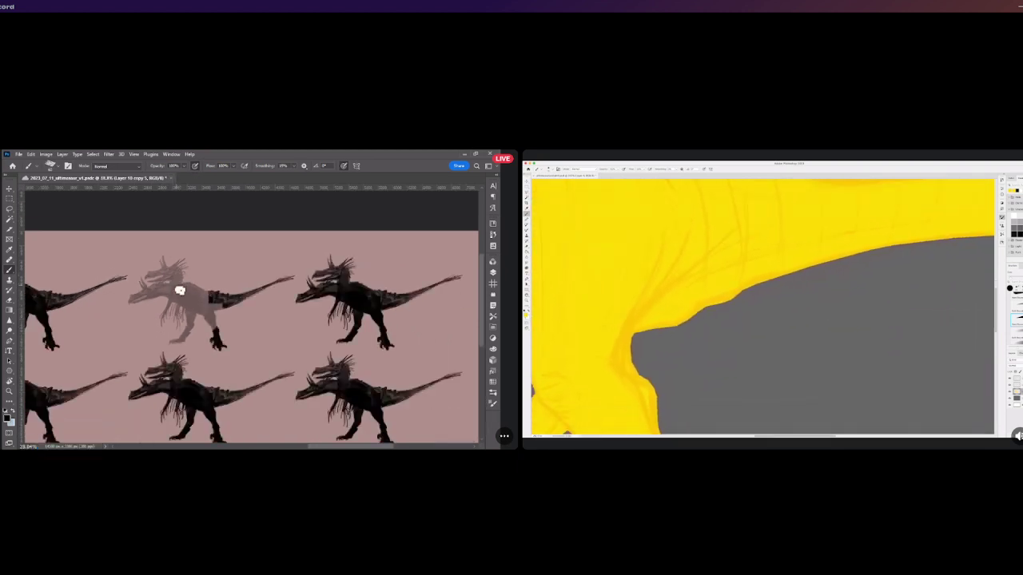
scroll(178, 286, up, 1)
scroll(178, 286, up, 2)
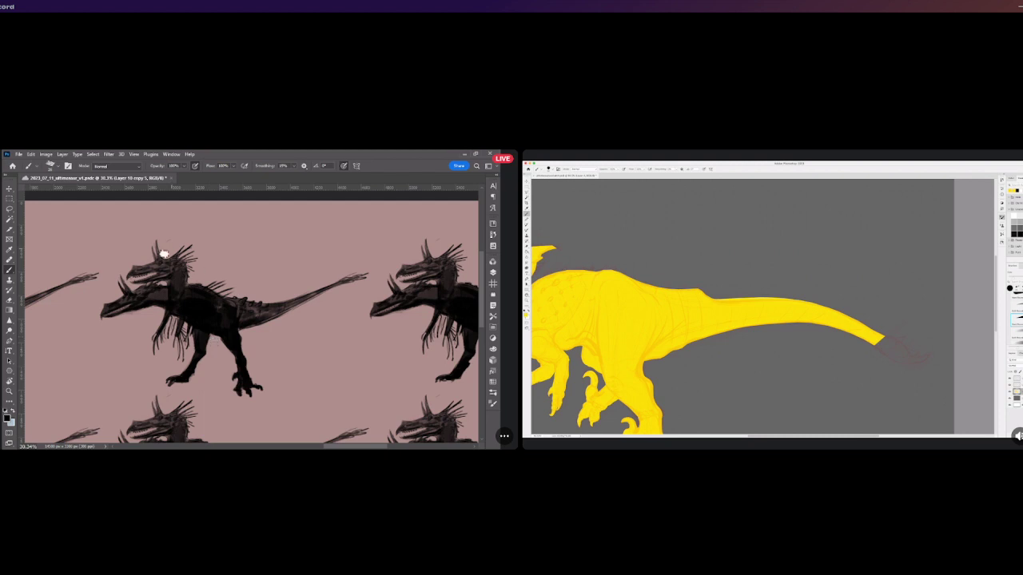
scroll(171, 318, down, 5)
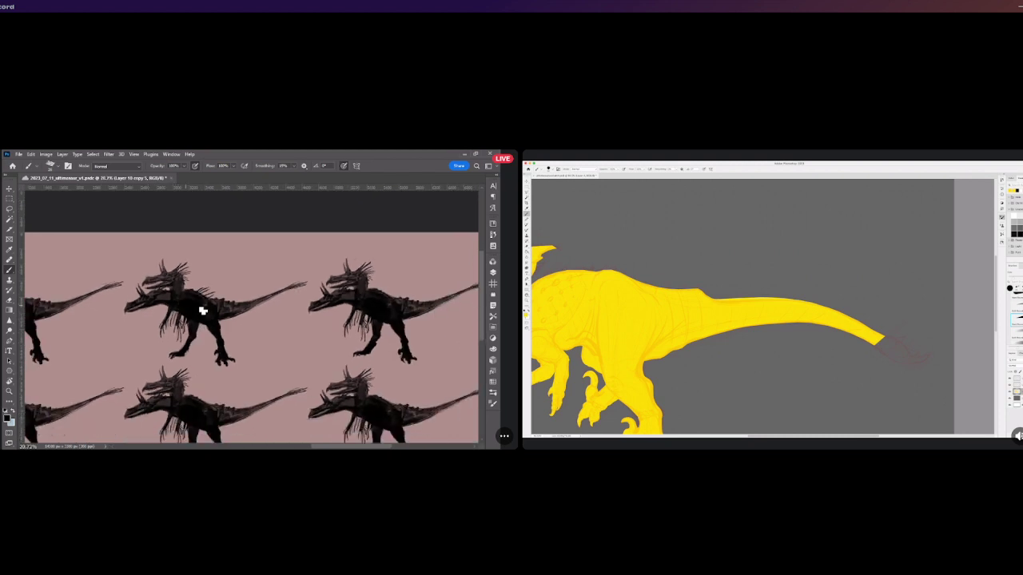
scroll(175, 303, up, 5)
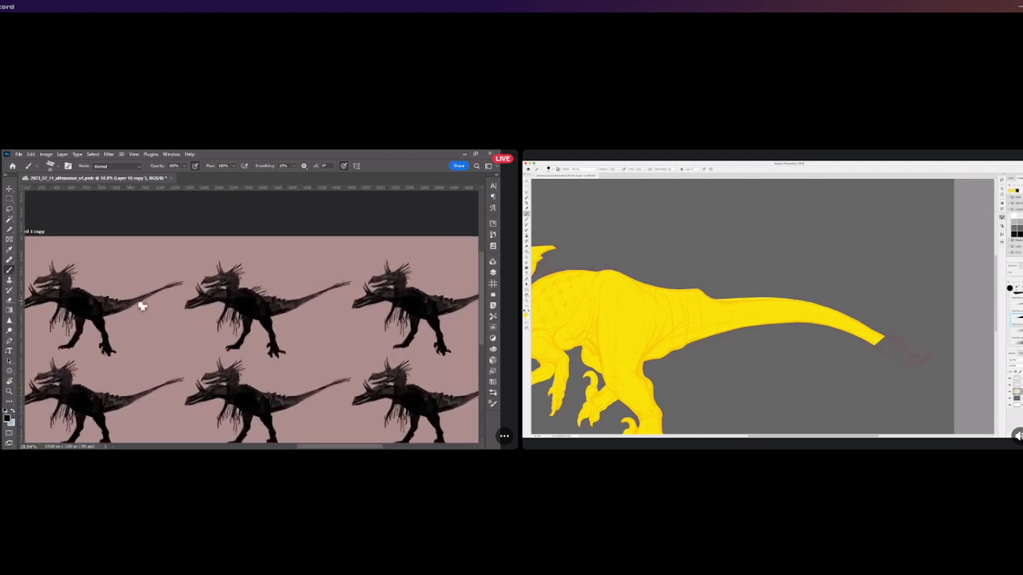
scroll(223, 271, up, 3)
scroll(221, 287, down, 4)
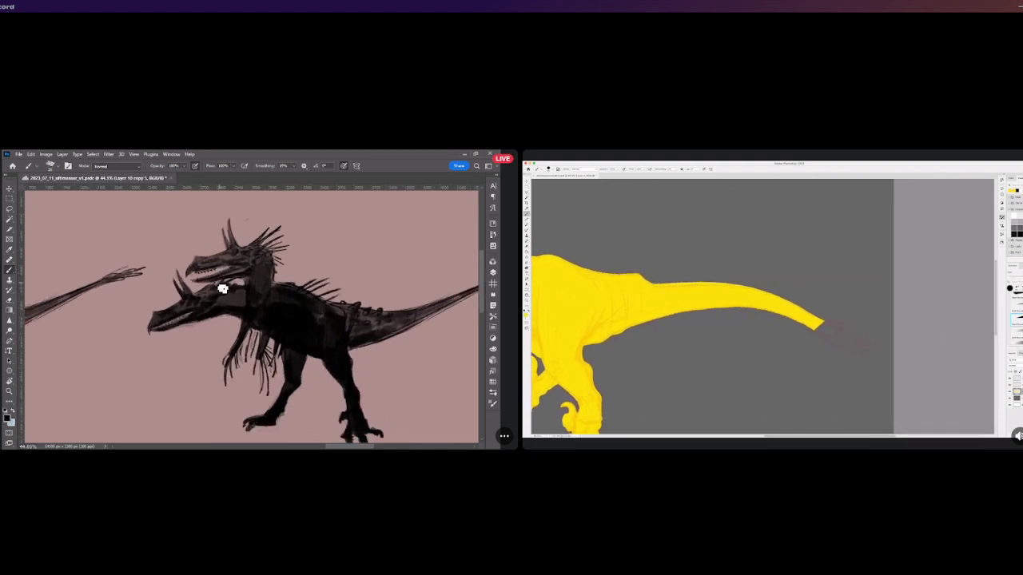
Lasso the upper head of the middle creature in the upper row, rotate it clockwise and raise it slightly above the neck.
key(l)
scroll(213, 242, up, 1)
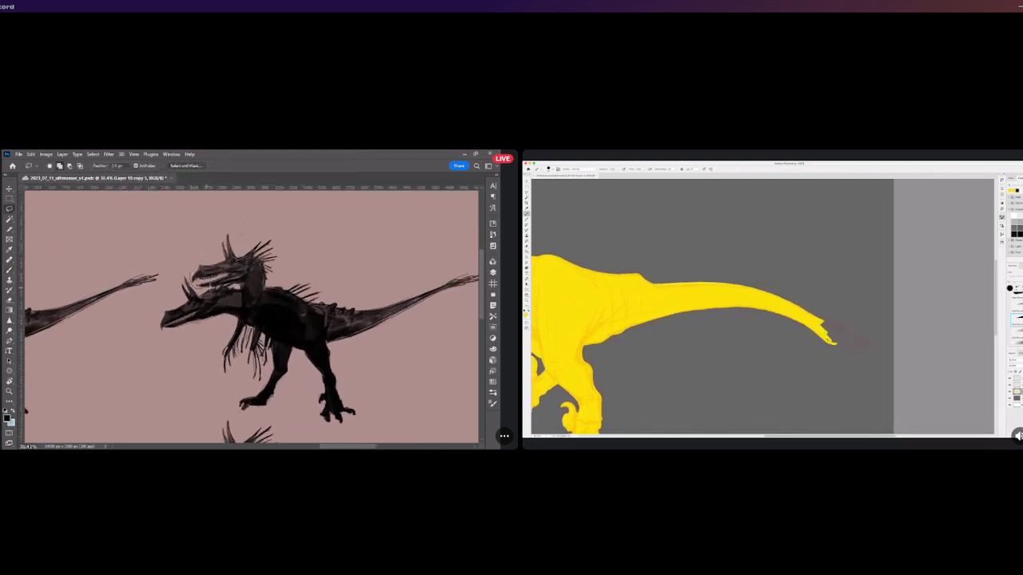
mouse_move(264, 280)
mouse_down()
mouse_move(192, 243)
mouse_move(196, 281)
mouse_up()
key(v)
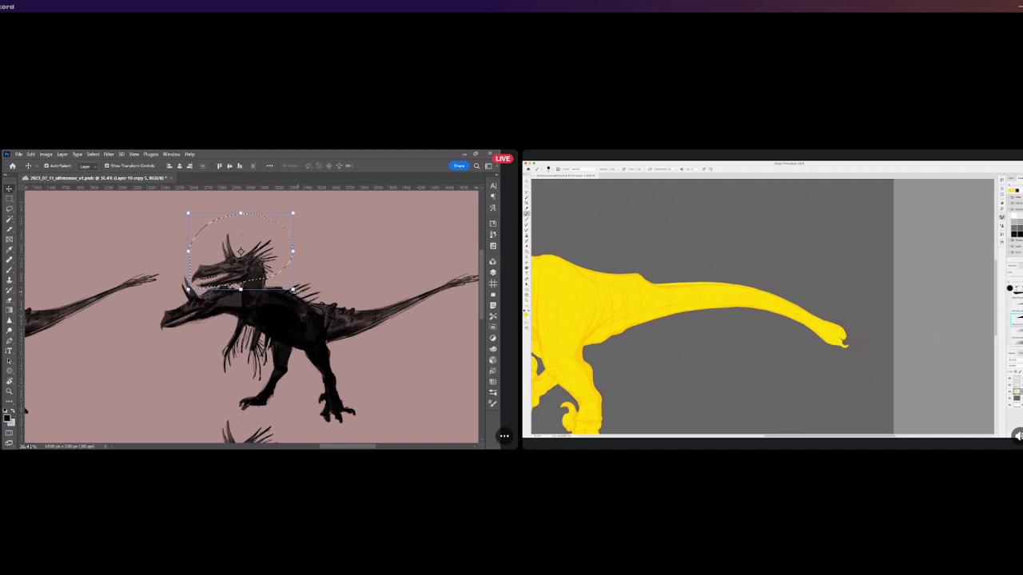
drag(300, 294, 288, 308)
drag(252, 277, 260, 272)
click(387, 166)
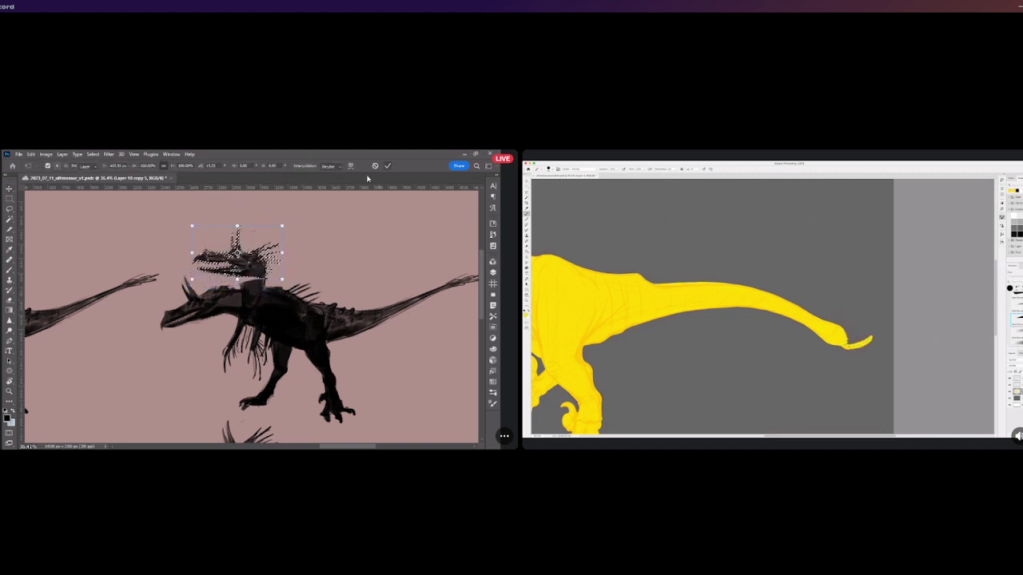
Brush in the neck beneath the raised head and paint larger brow and nose horns on the lower head.
scroll(227, 206, down, 2)
key(b)
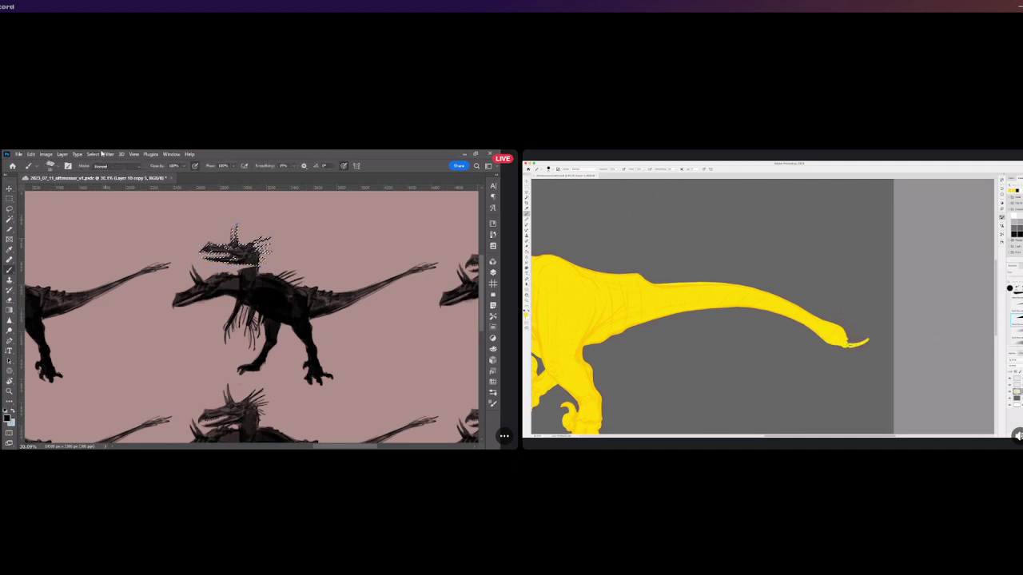
scroll(226, 263, up, 1)
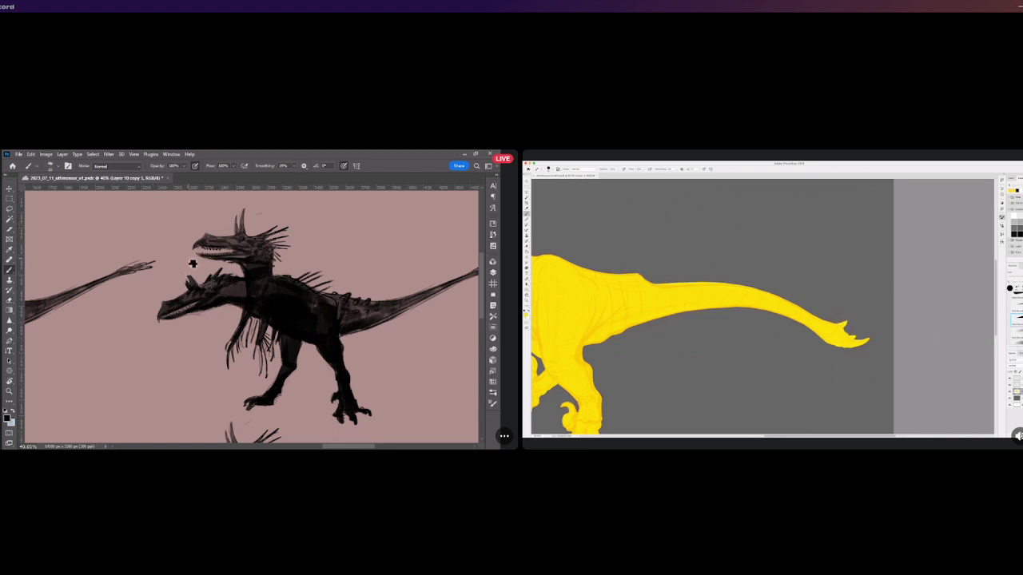
drag(197, 293, 179, 264)
mouse_move(188, 289)
mouse_down()
mouse_move(183, 280)
mouse_move(167, 297)
mouse_up()
key(ctrl+z)
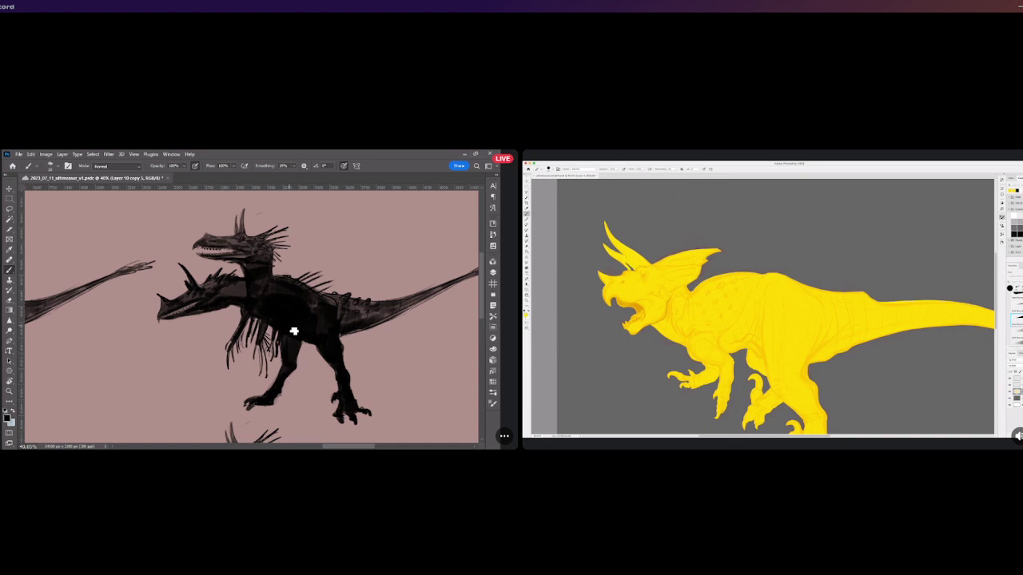
scroll(294, 331, down, 8)
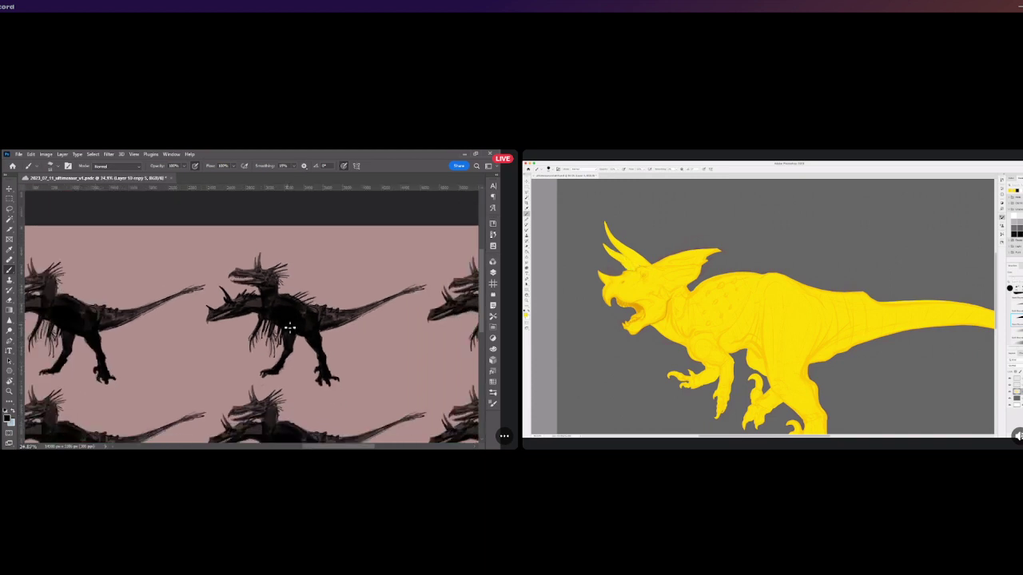
scroll(387, 318, up, 8)
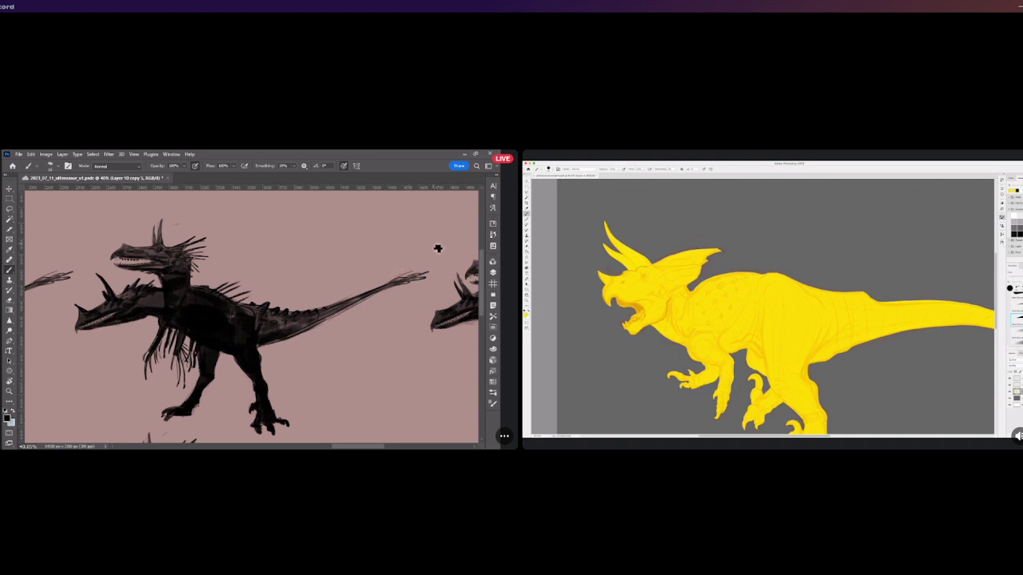
Paint long finger-like claws on the tail tip and bigger toes on the hind foot of the upper row's middle creature.
scroll(354, 231, down, 3)
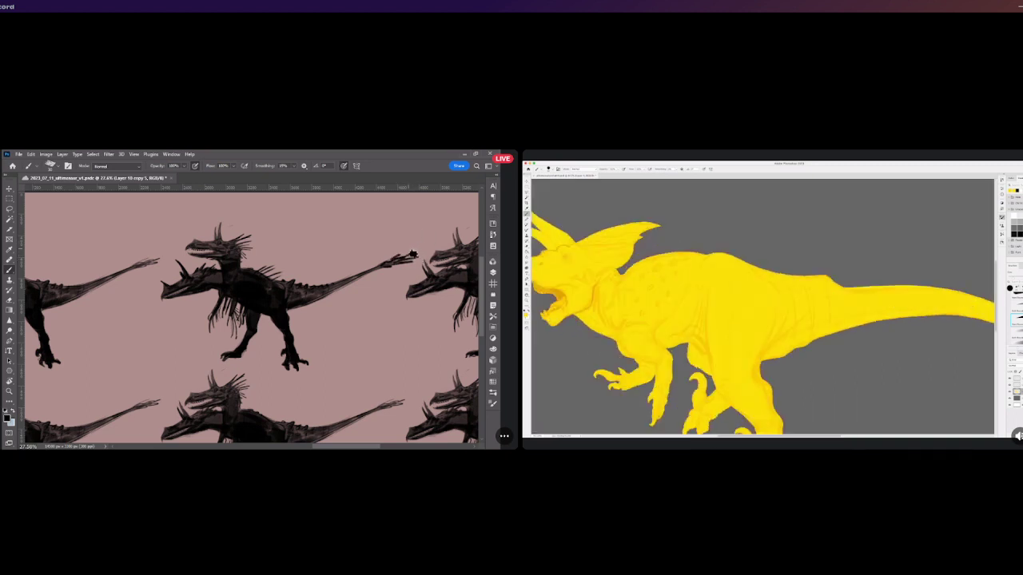
scroll(308, 263, up, 1)
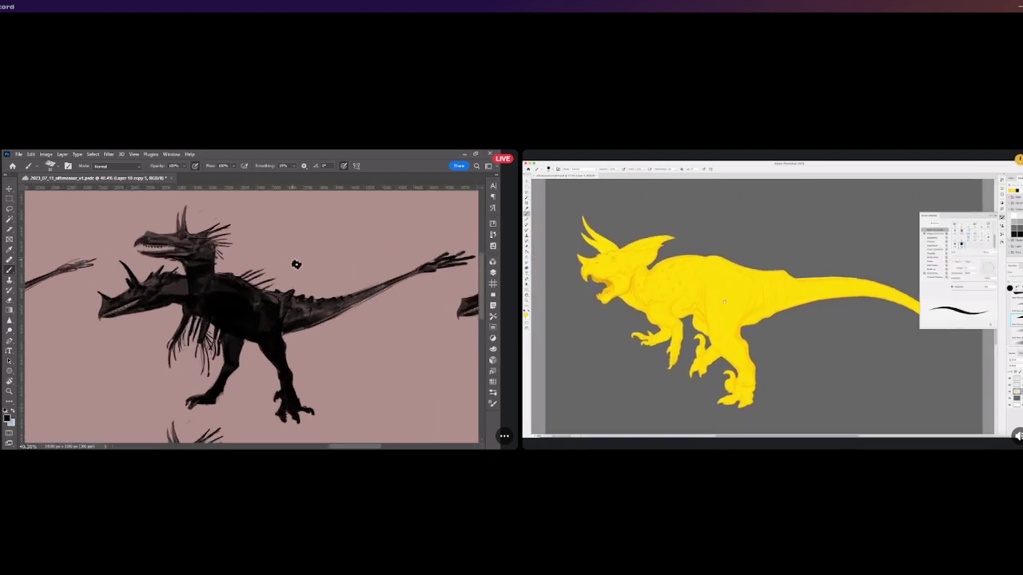
scroll(296, 264, down, 1)
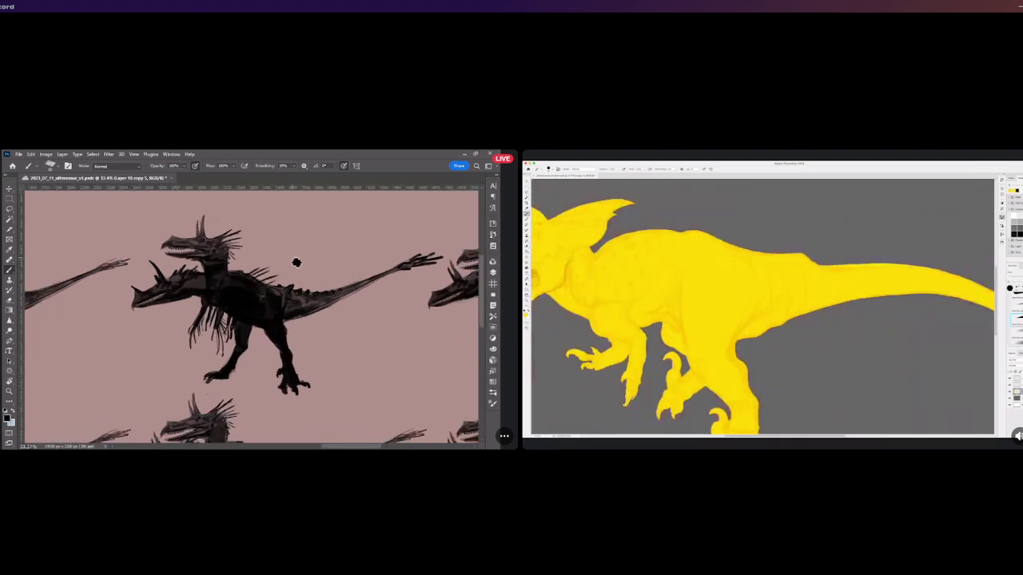
scroll(294, 268, up, 1)
scroll(294, 270, down, 1)
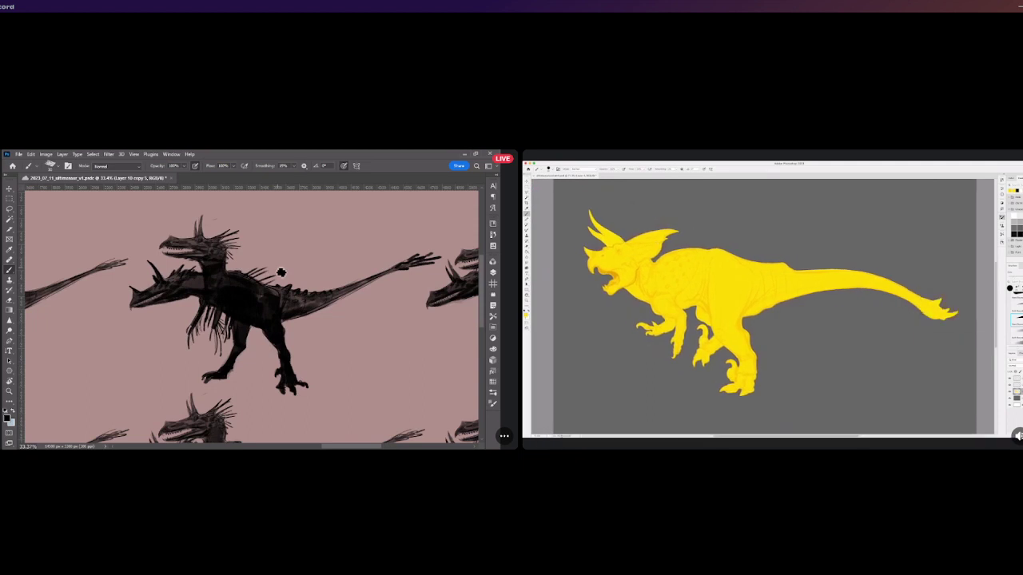
scroll(258, 265, up, 1)
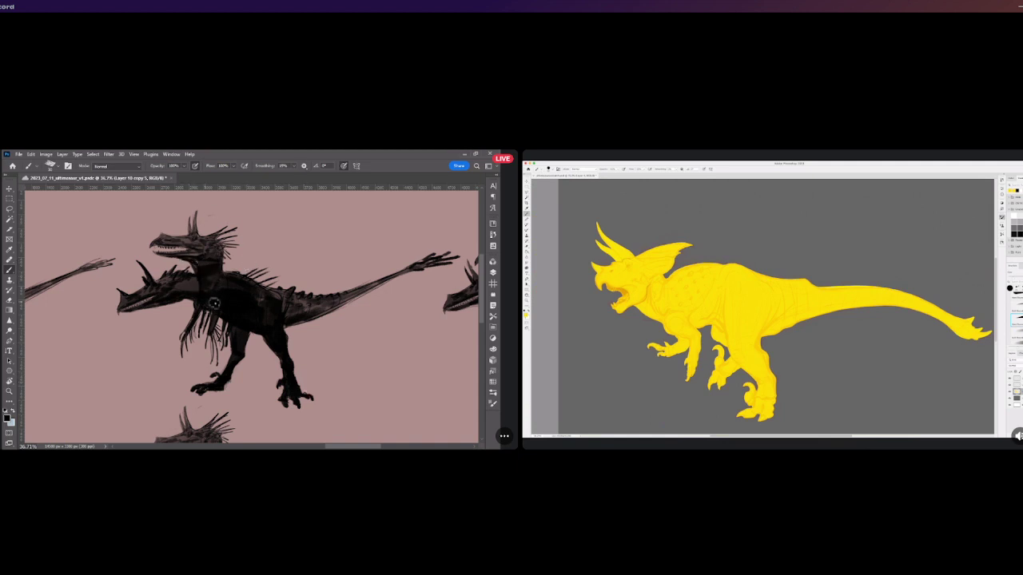
Review the modified middle creature against the other copies and examine the last creature in the upper row.
scroll(268, 310, down, 2)
scroll(269, 310, down, 3)
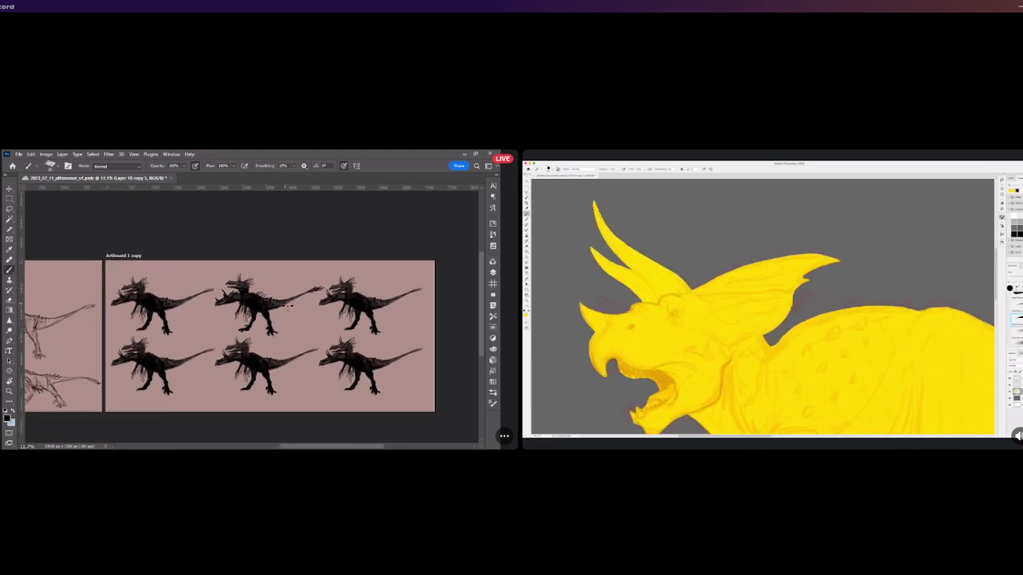
scroll(290, 308, up, 2)
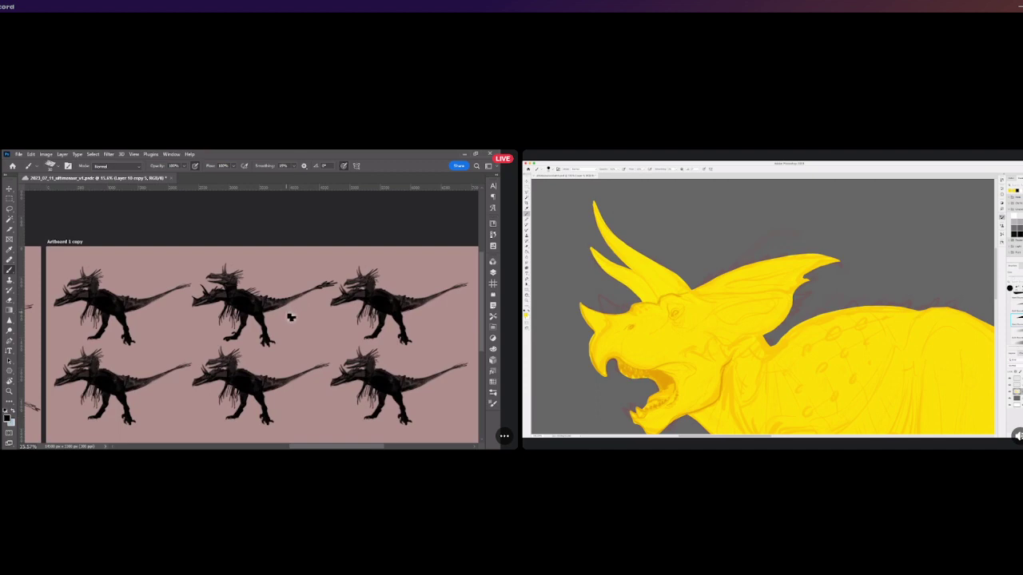
scroll(292, 315, down, 2)
scroll(415, 318, up, 5)
scroll(416, 318, up, 2)
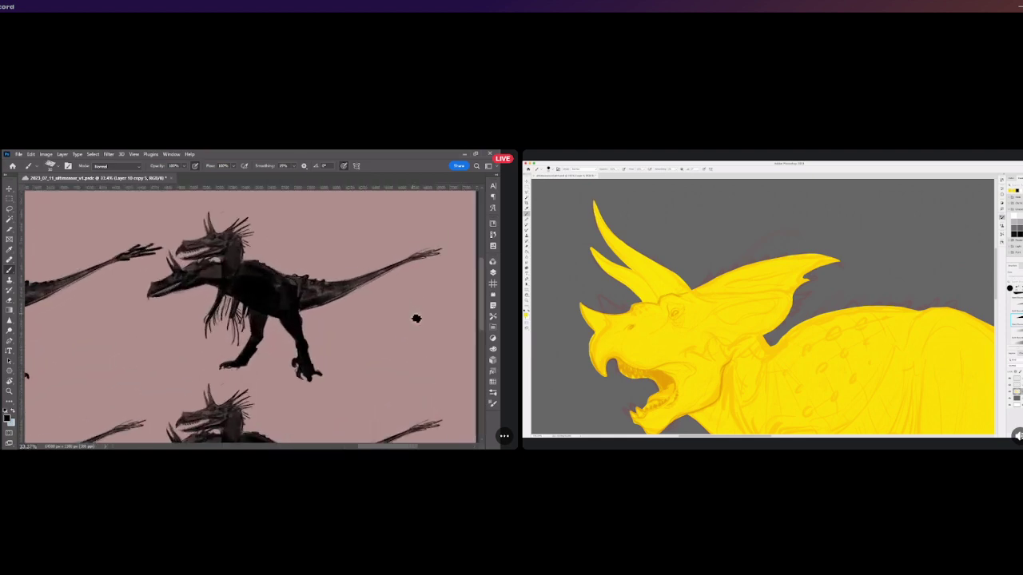
scroll(416, 318, down, 3)
scroll(417, 318, up, 2)
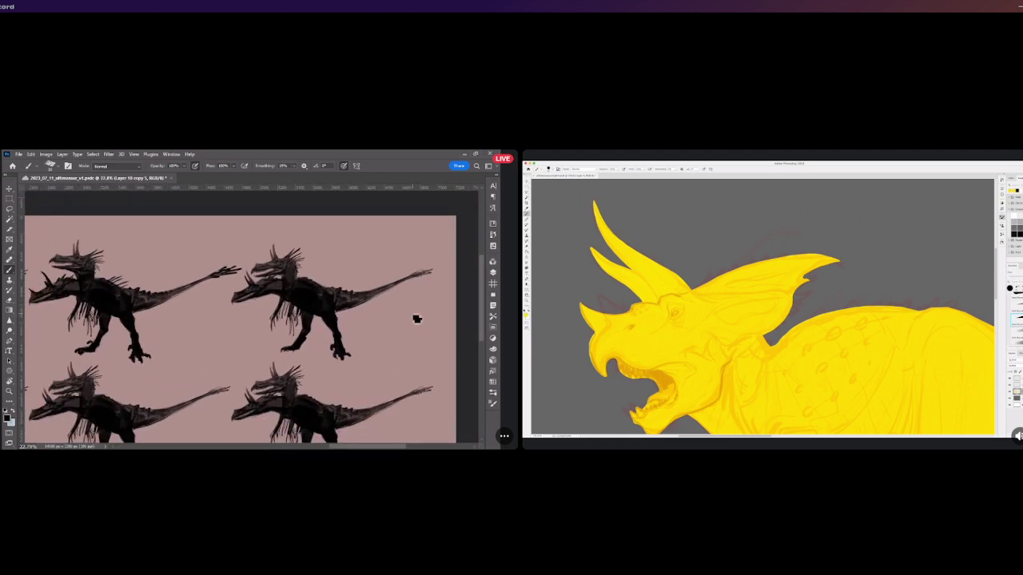
scroll(416, 319, down, 1)
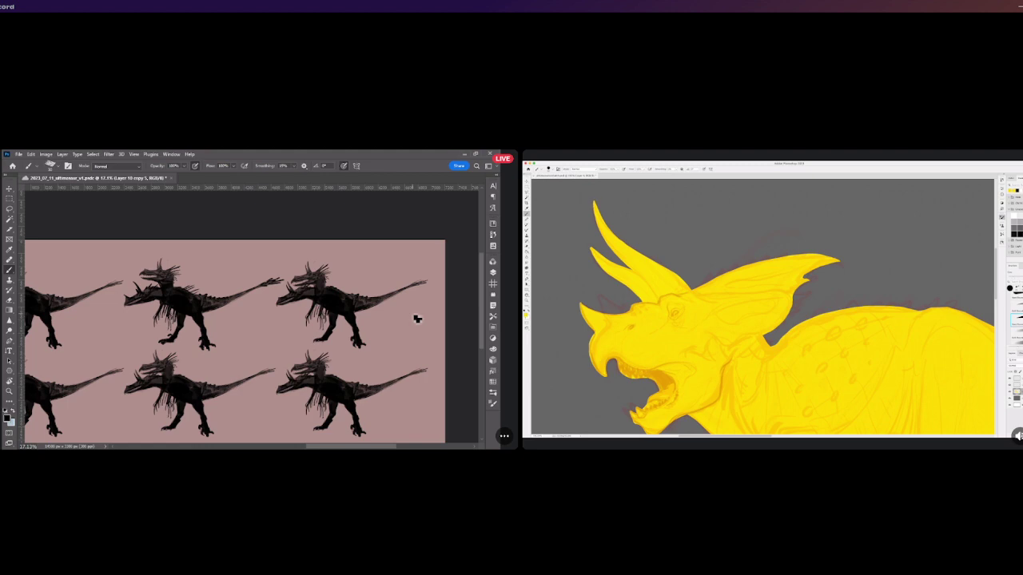
scroll(417, 318, up, 1)
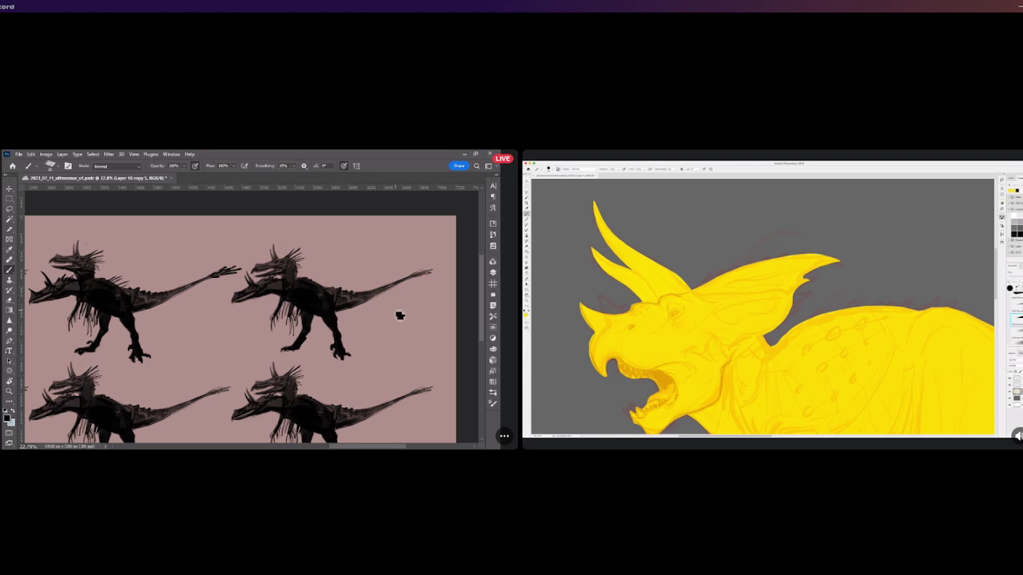
Paint long upright spines along the back of the last creature in the upper row.
scroll(400, 314, up, 3)
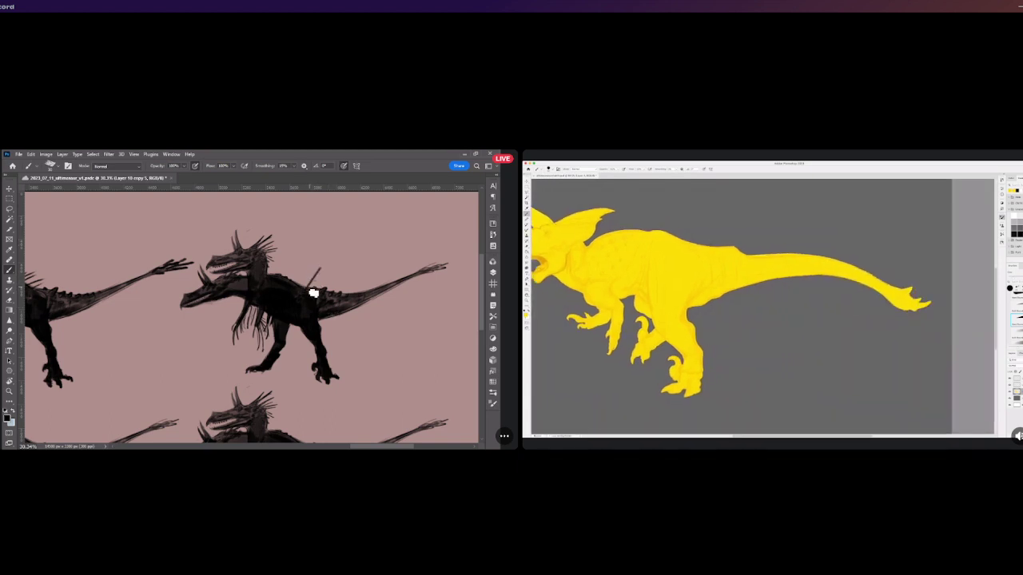
drag(302, 285, 309, 262)
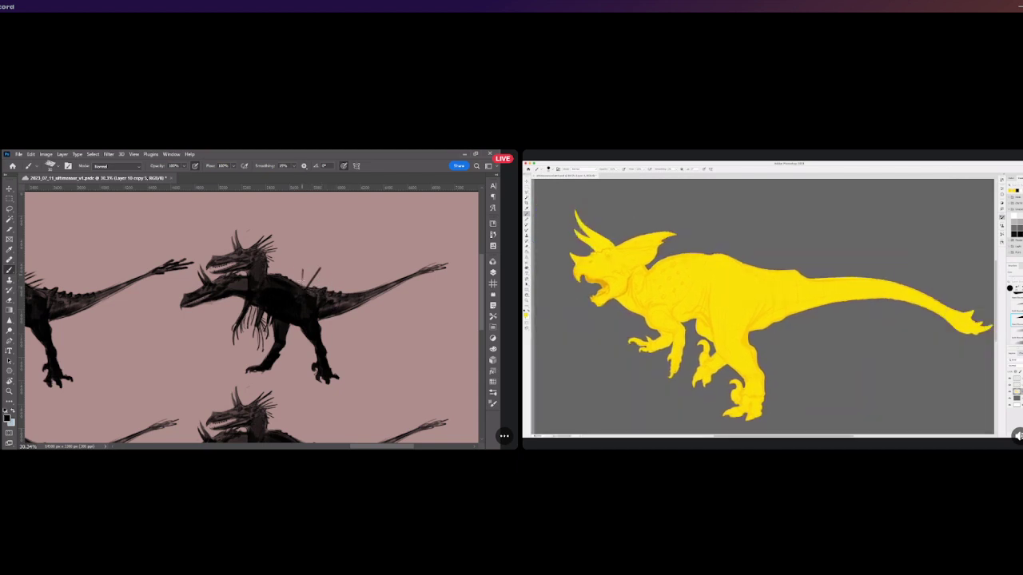
mouse_move(306, 291)
mouse_down()
mouse_move(318, 270)
mouse_move(339, 274)
mouse_up()
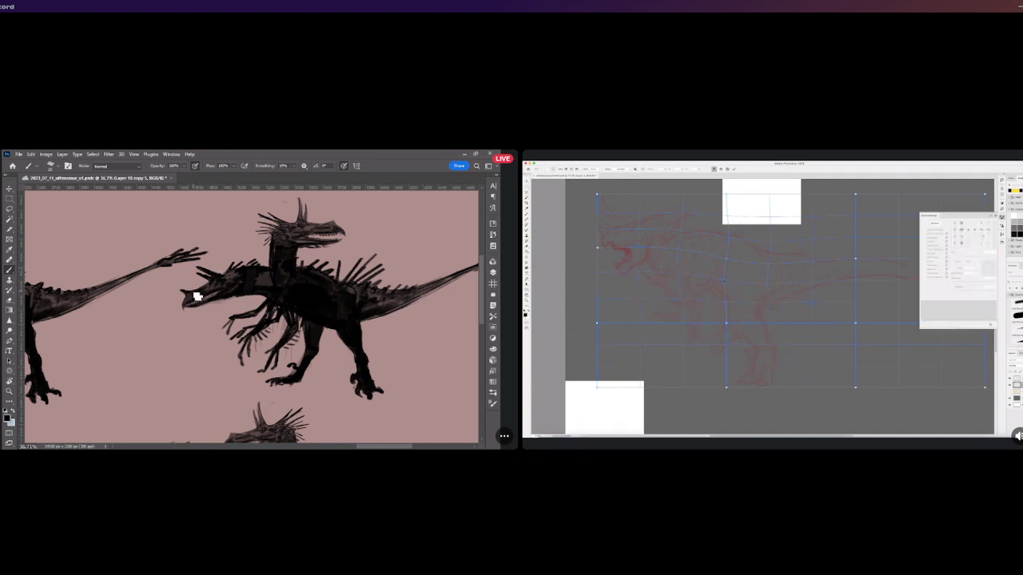
Rotate the lower jaw of the upper row's last creature's lower head downward to open its mouth wider, and save the document.
key(l)
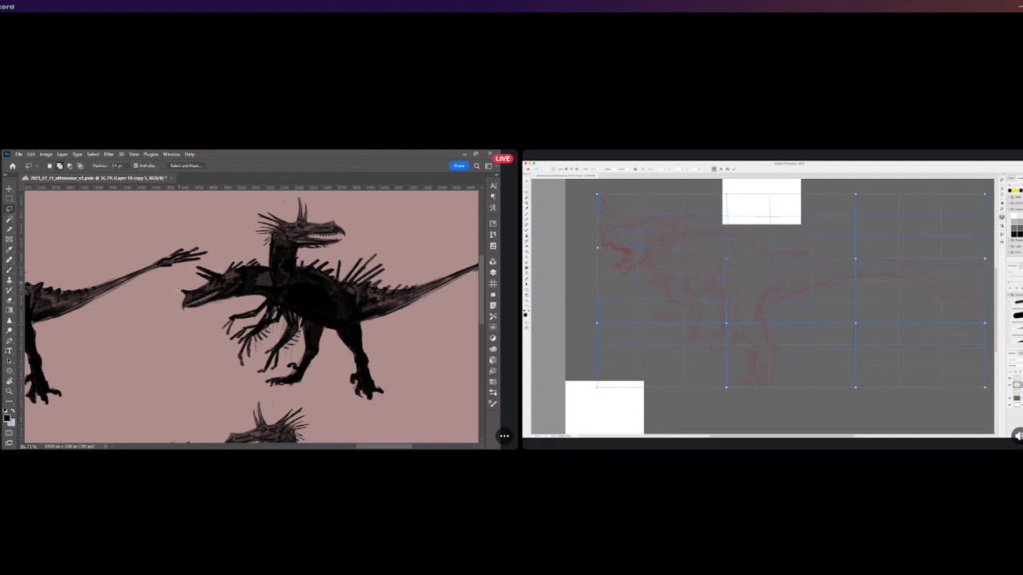
drag(186, 305, 240, 288)
key(v)
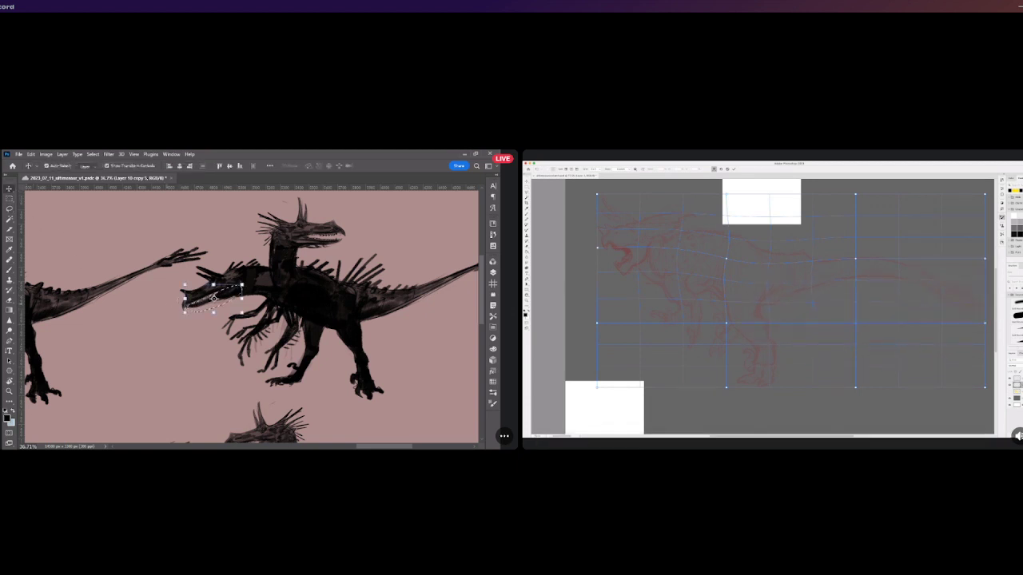
key(ctrl+t)
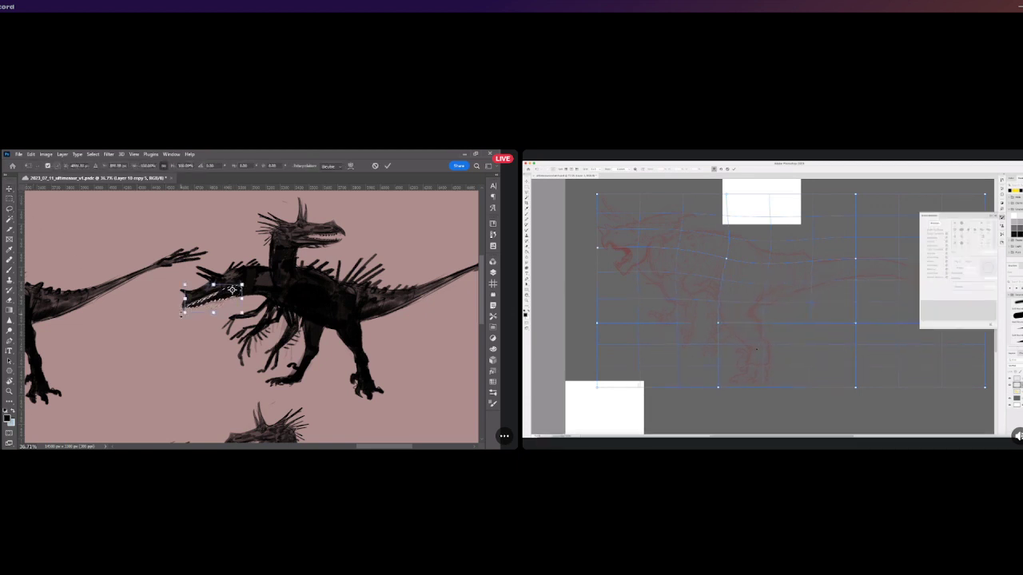
drag(178, 316, 192, 334)
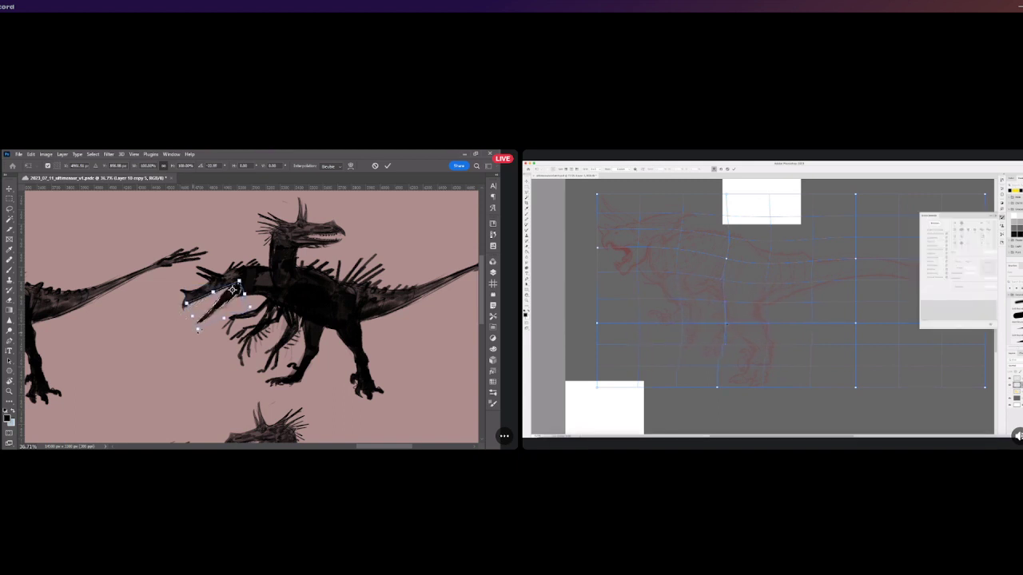
click(387, 165)
key(ctrl+d)
scroll(134, 261, down, 3)
key(b)
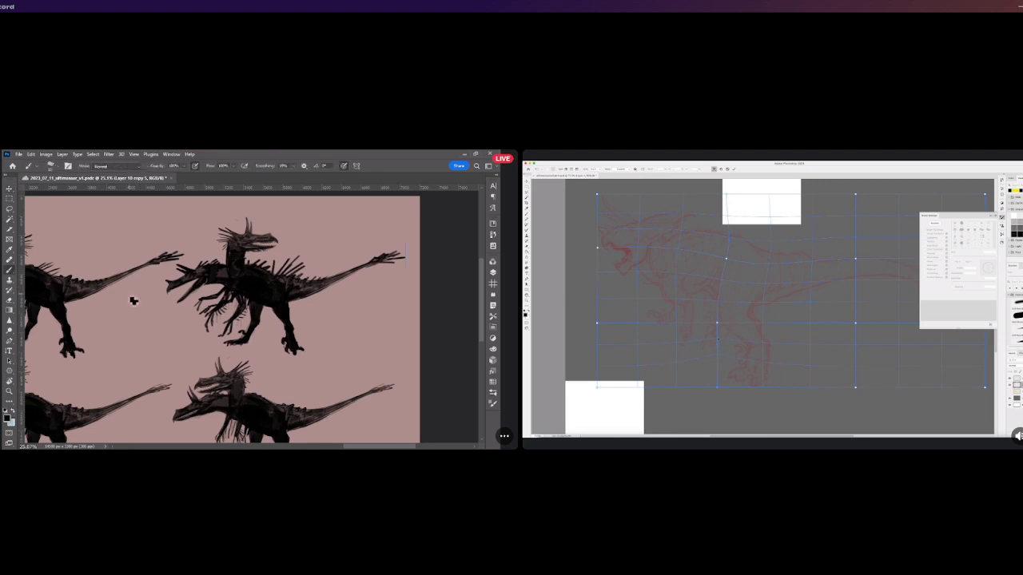
scroll(137, 306, up, 2)
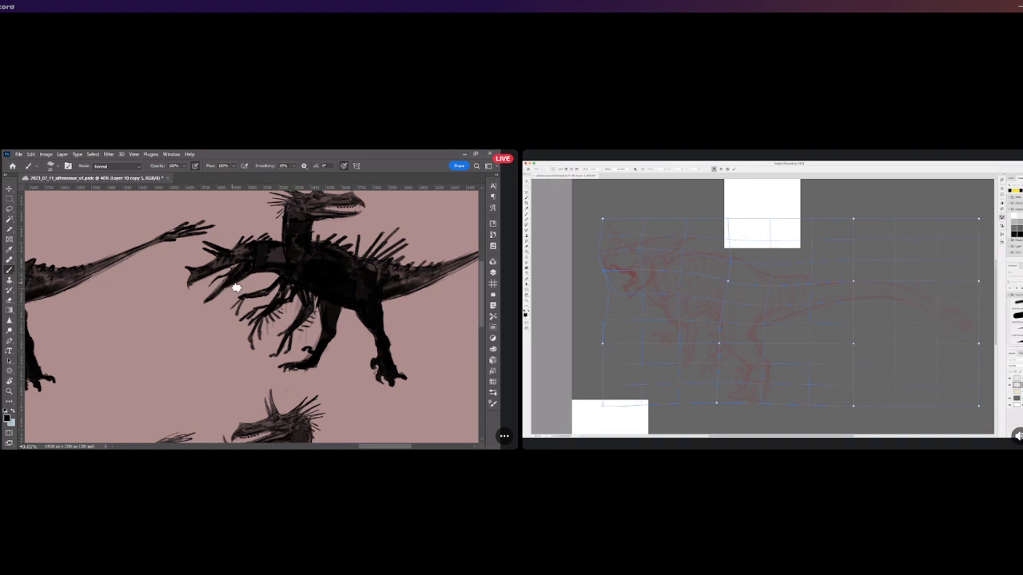
scroll(237, 287, down, 3)
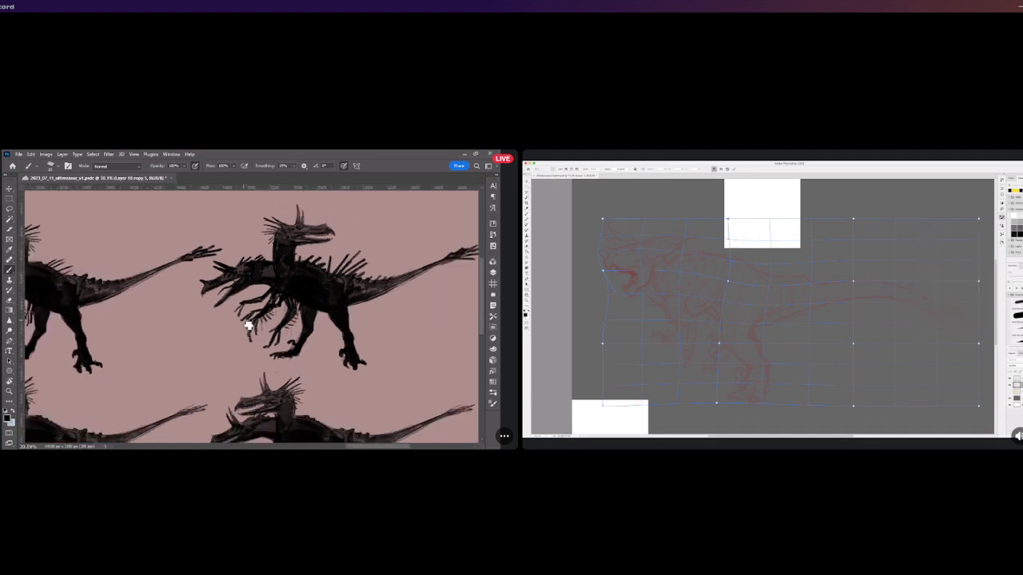
key(ctrl+s)
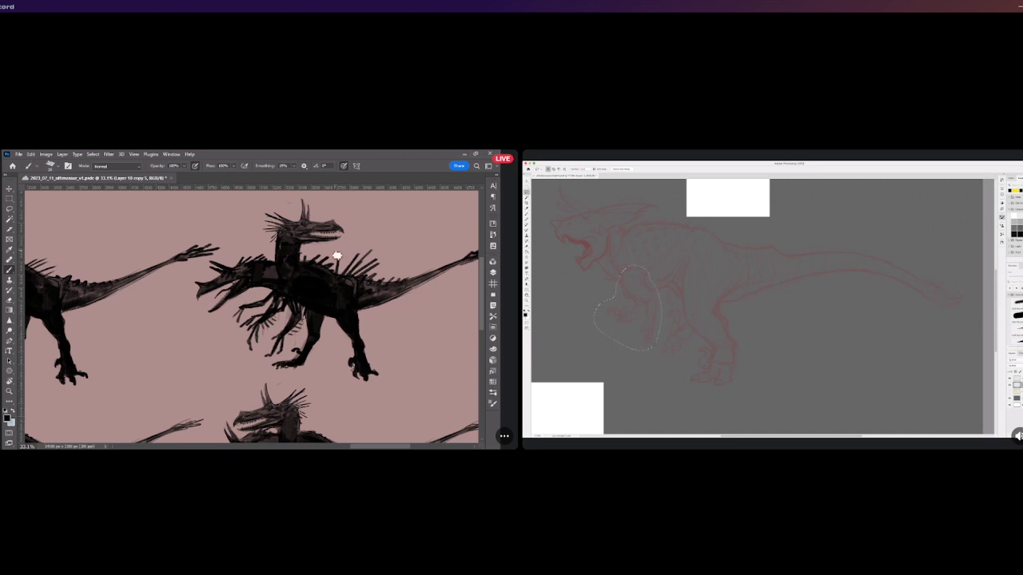
Compare the silhouette of the upper row's last creature with the middle creature and the copies in the lower row.
scroll(288, 280, down, 5)
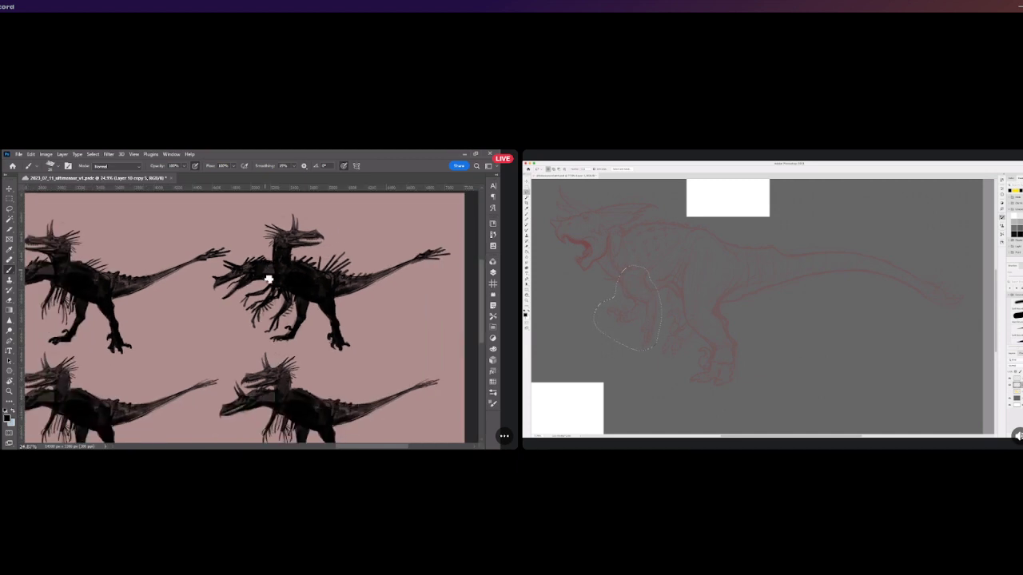
scroll(266, 303, down, 1)
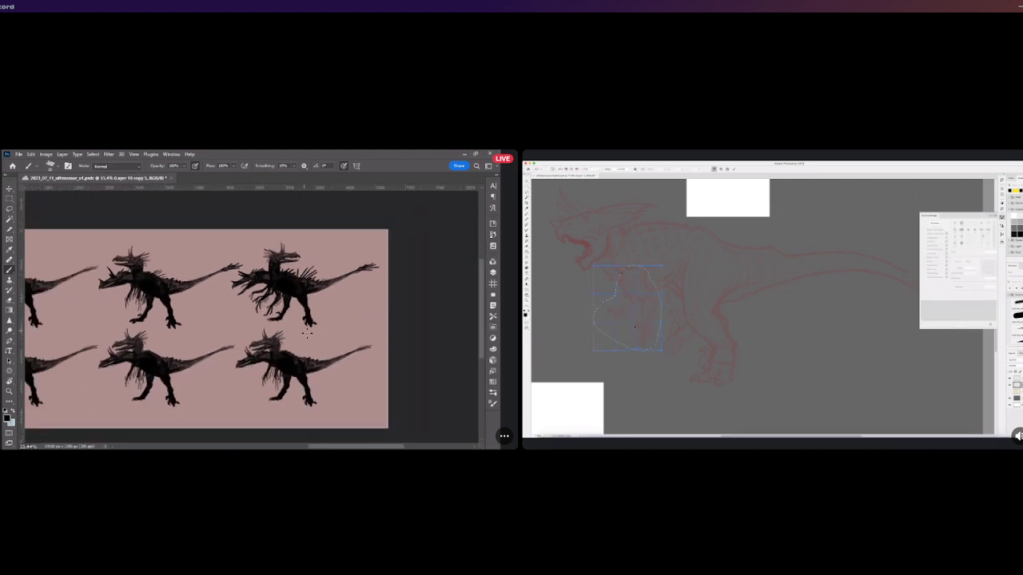
scroll(311, 330, up, 1)
scroll(311, 335, up, 3)
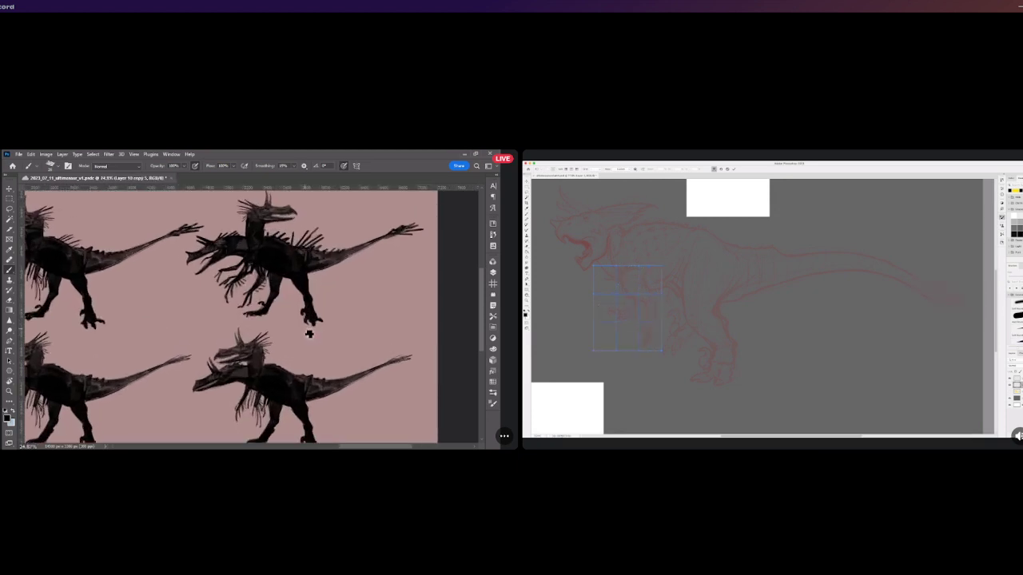
scroll(306, 336, up, 5)
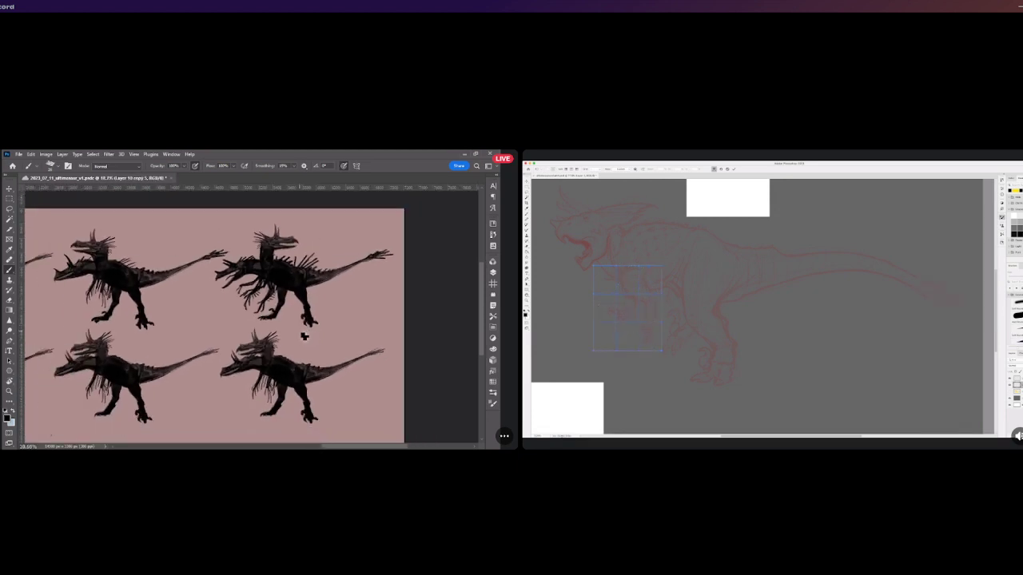
scroll(289, 301, down, 5)
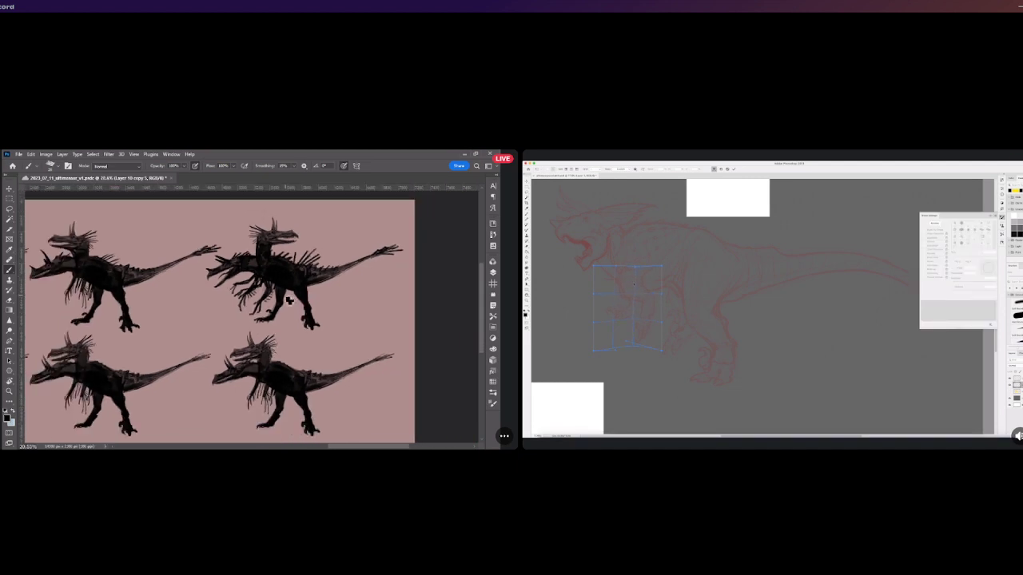
scroll(247, 366, up, 2)
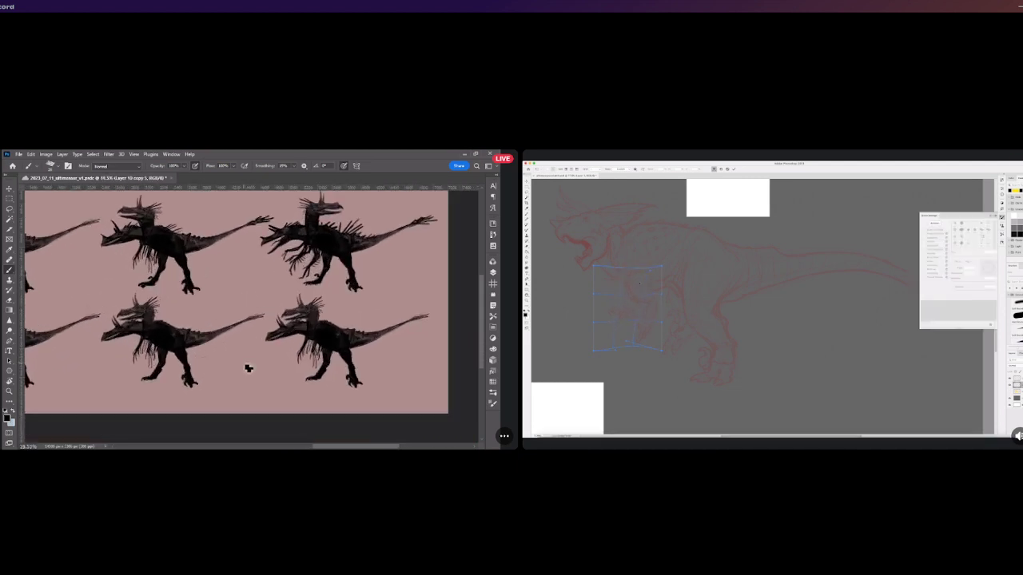
scroll(285, 354, up, 2)
scroll(327, 379, down, 3)
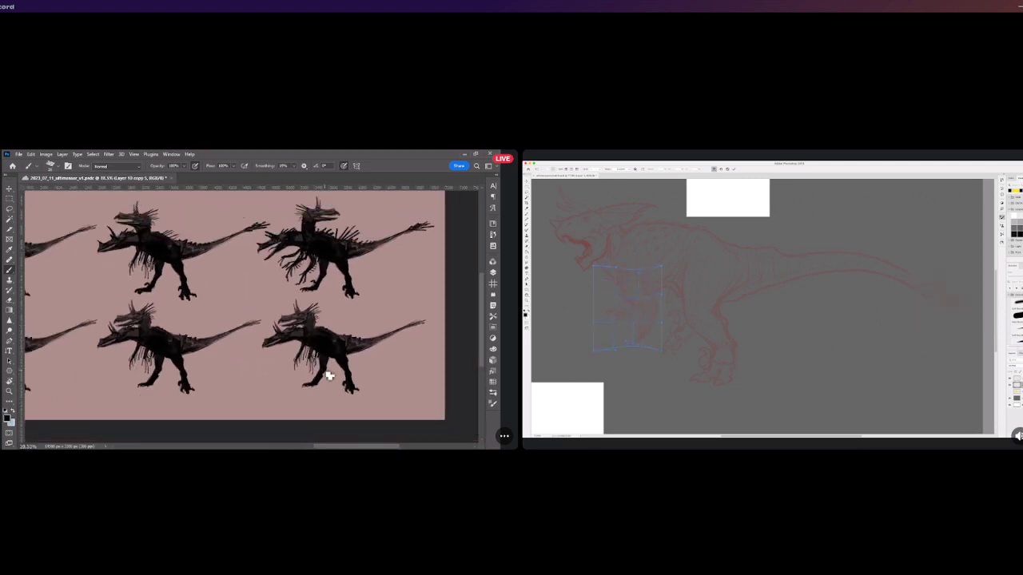
scroll(431, 388, up, 3)
scroll(407, 383, down, 3)
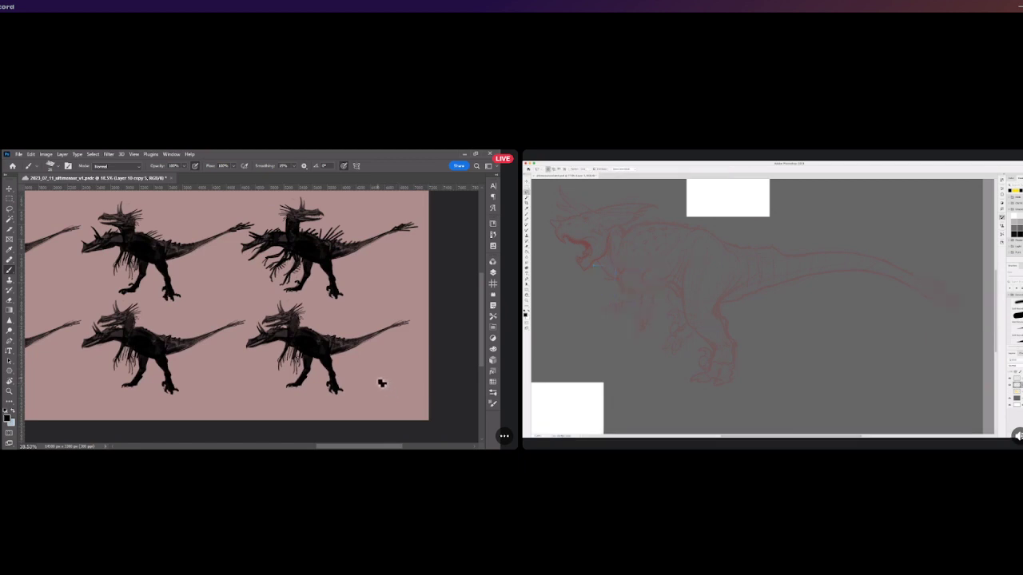
scroll(331, 368, up, 3)
scroll(329, 371, down, 4)
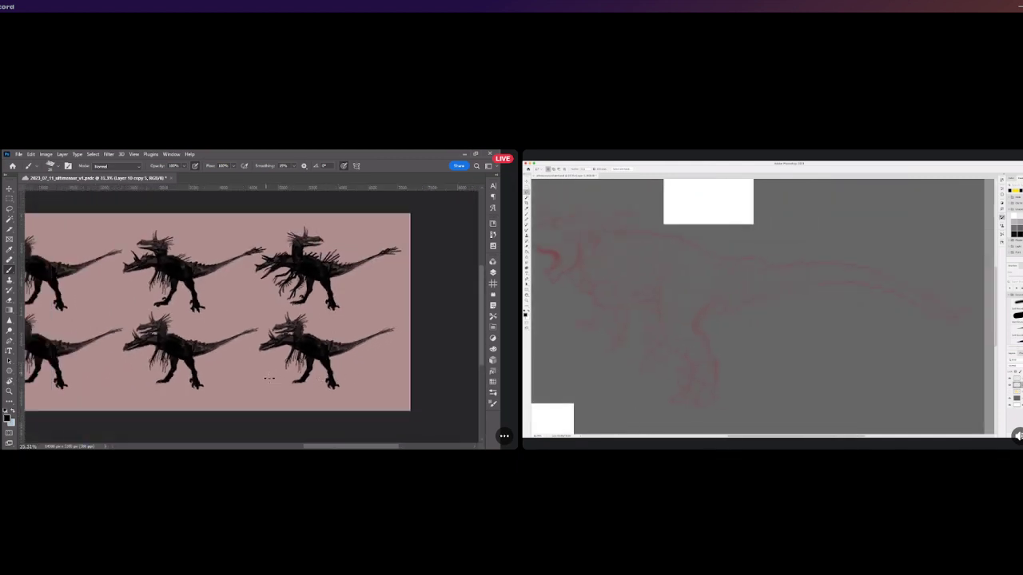
scroll(272, 374, down, 1)
scroll(287, 356, up, 1)
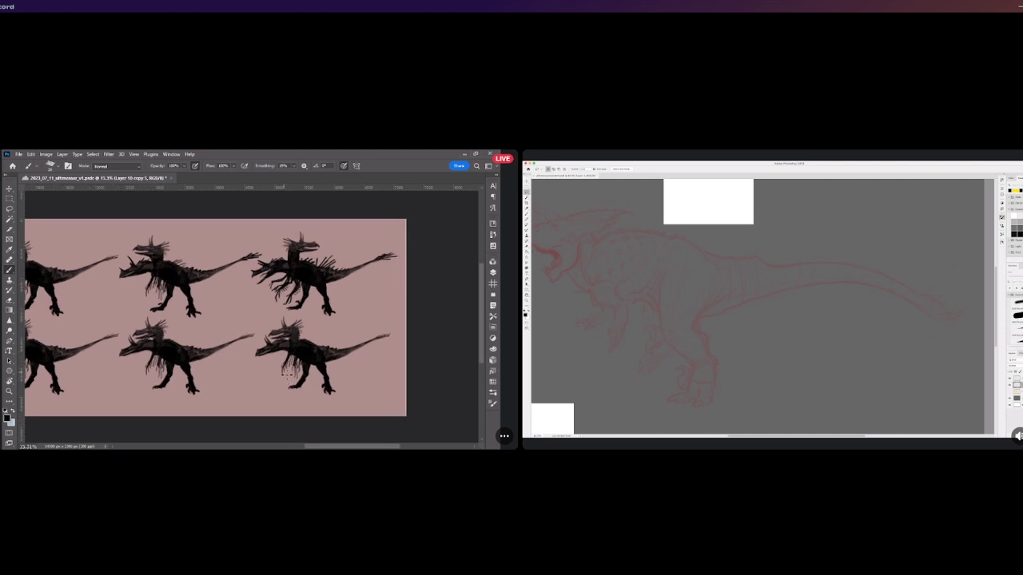
scroll(272, 375, down, 1)
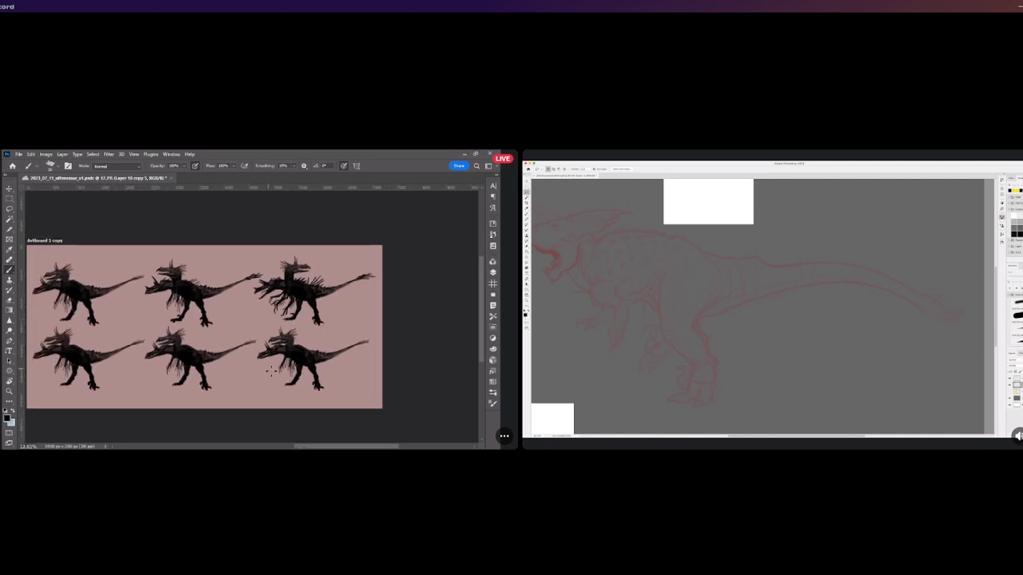
scroll(271, 377, up, 1)
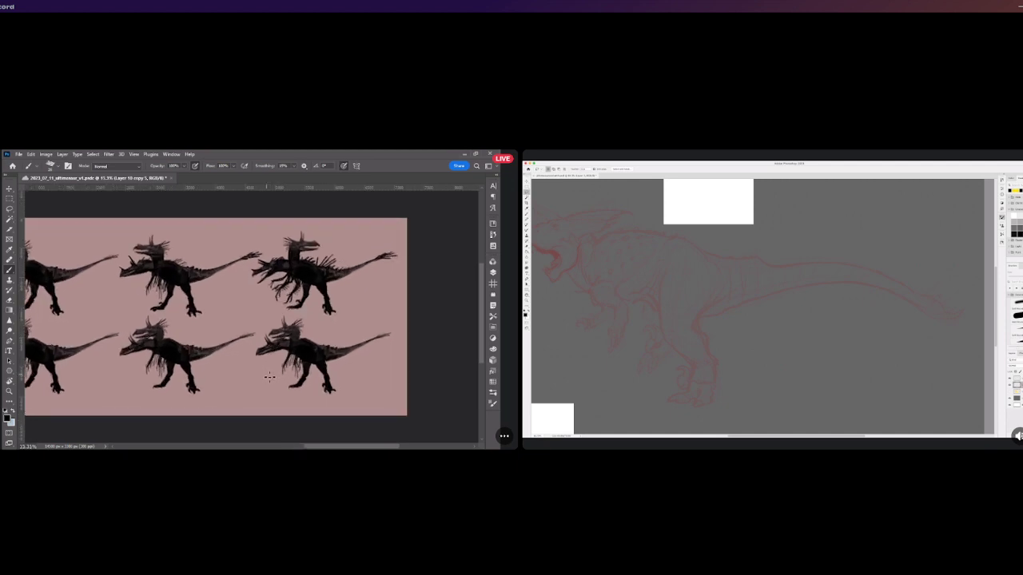
scroll(269, 377, up, 2)
scroll(270, 376, down, 1)
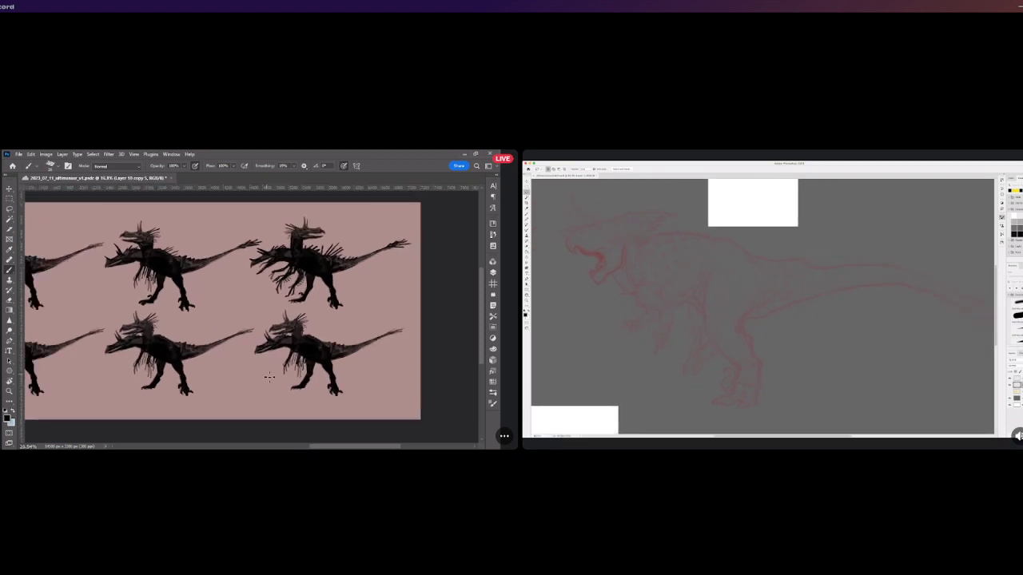
scroll(269, 377, down, 1)
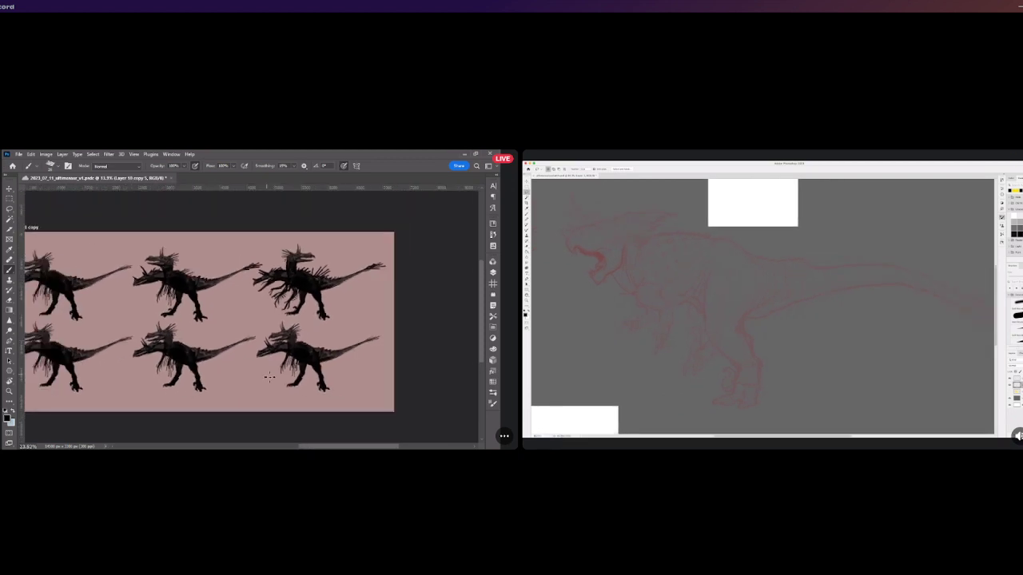
scroll(270, 377, up, 4)
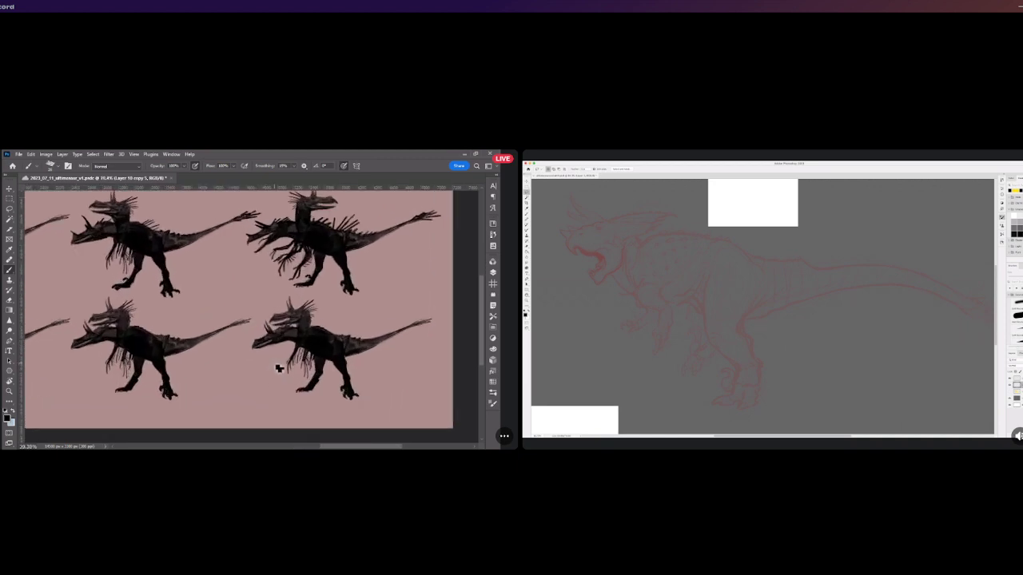
scroll(279, 369, down, 2)
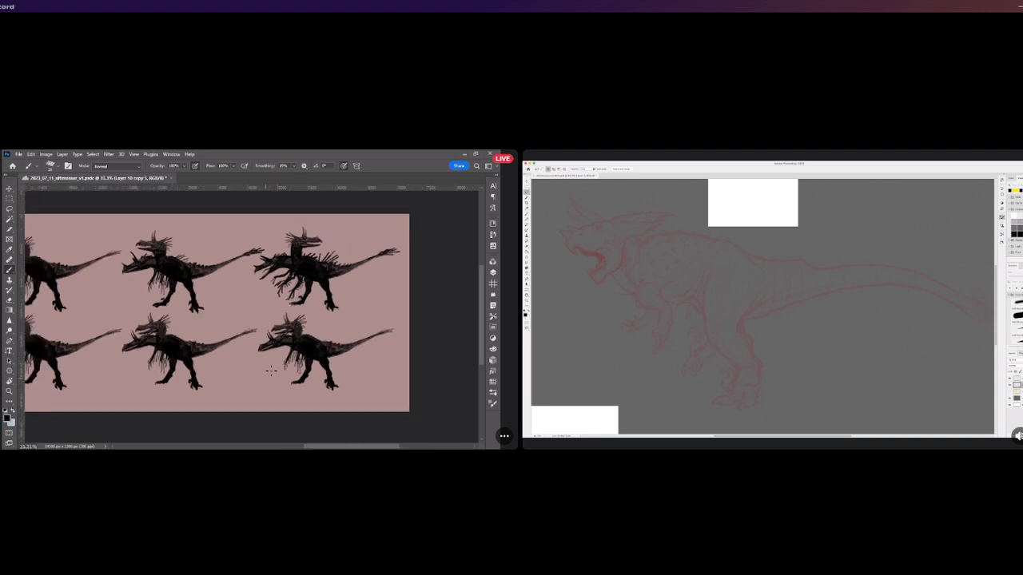
scroll(289, 261, up, 3)
scroll(290, 261, down, 2)
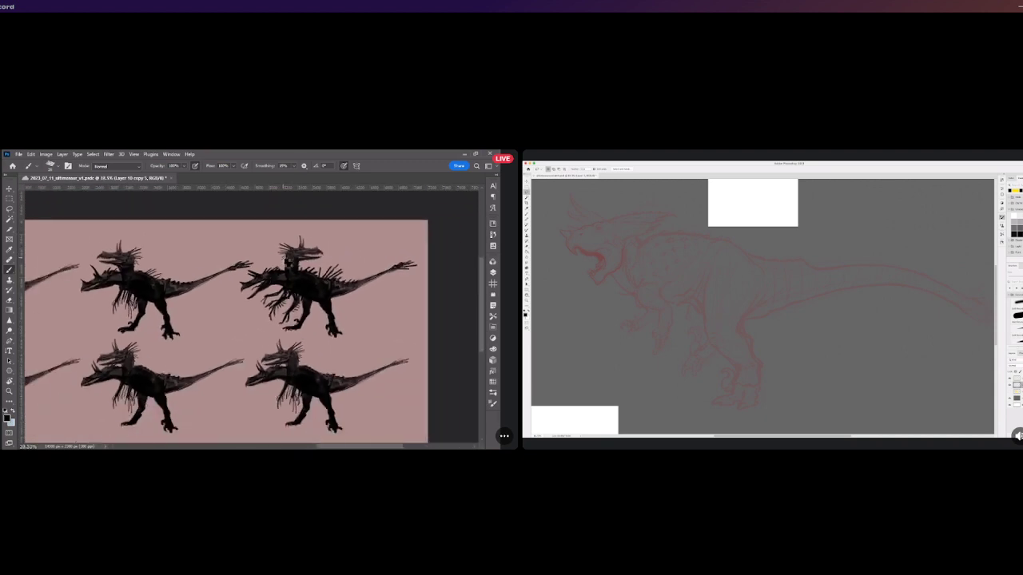
scroll(289, 262, down, 3)
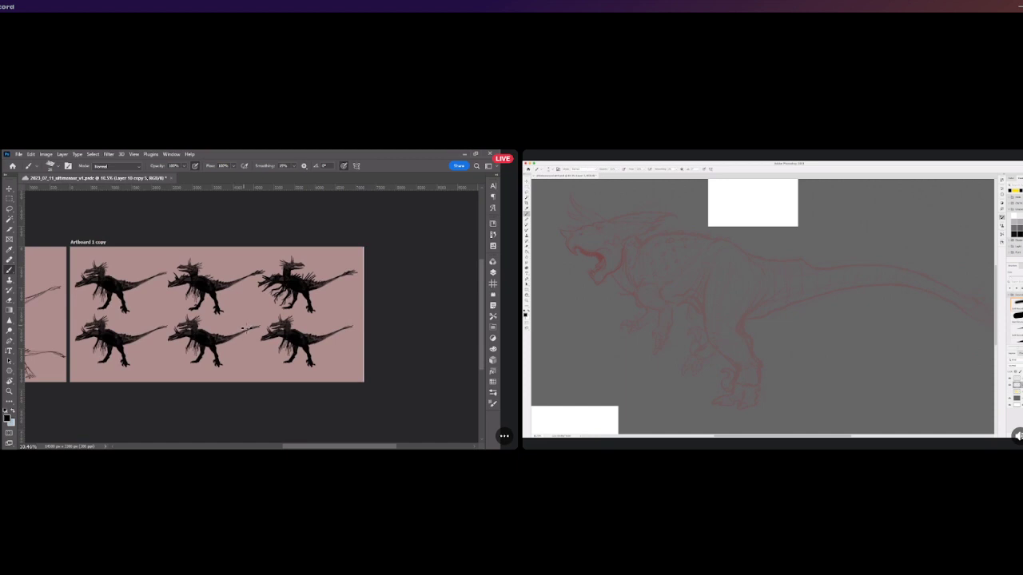
scroll(246, 334, up, 3)
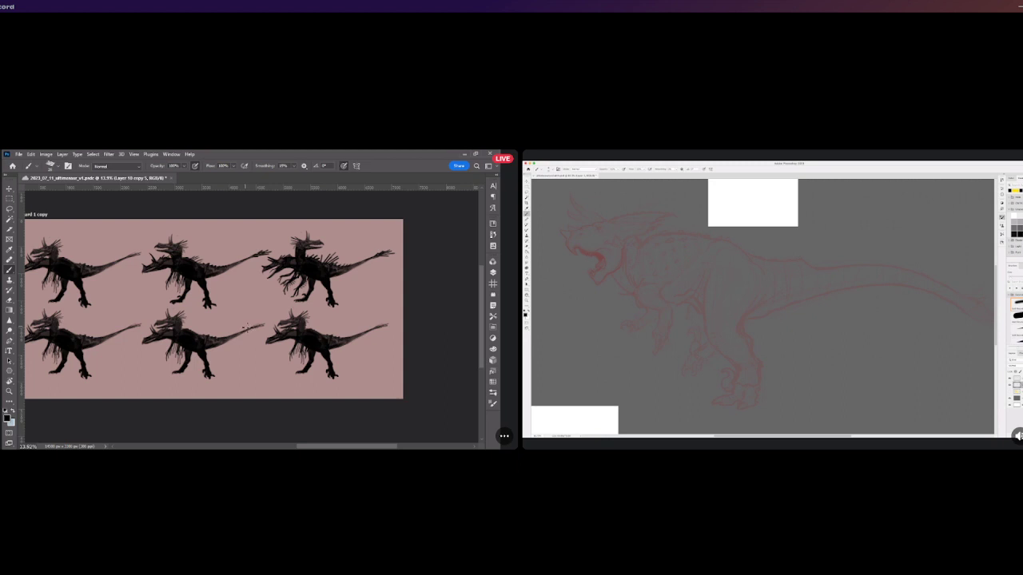
scroll(263, 334, down, 2)
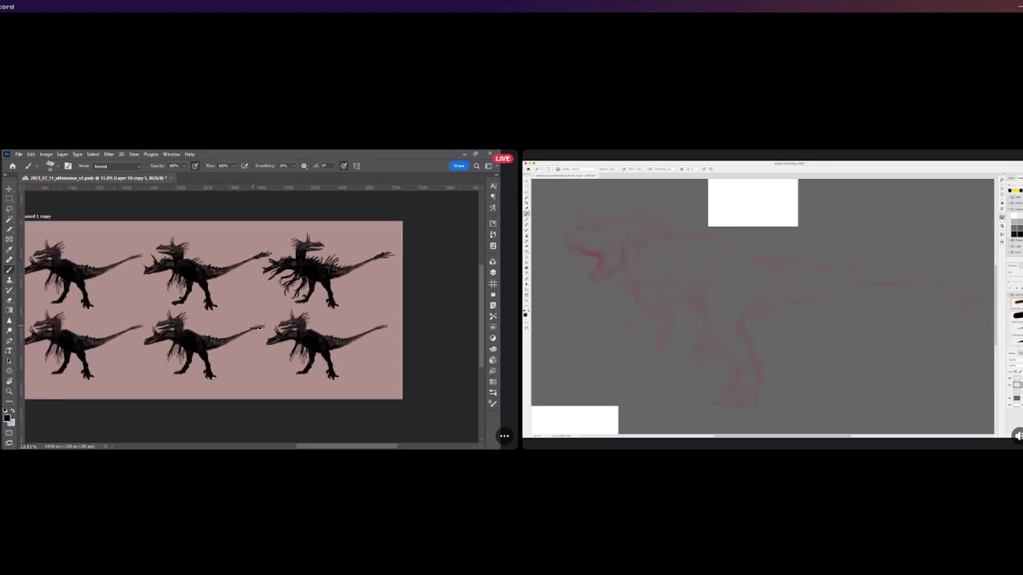
scroll(231, 352, up, 2)
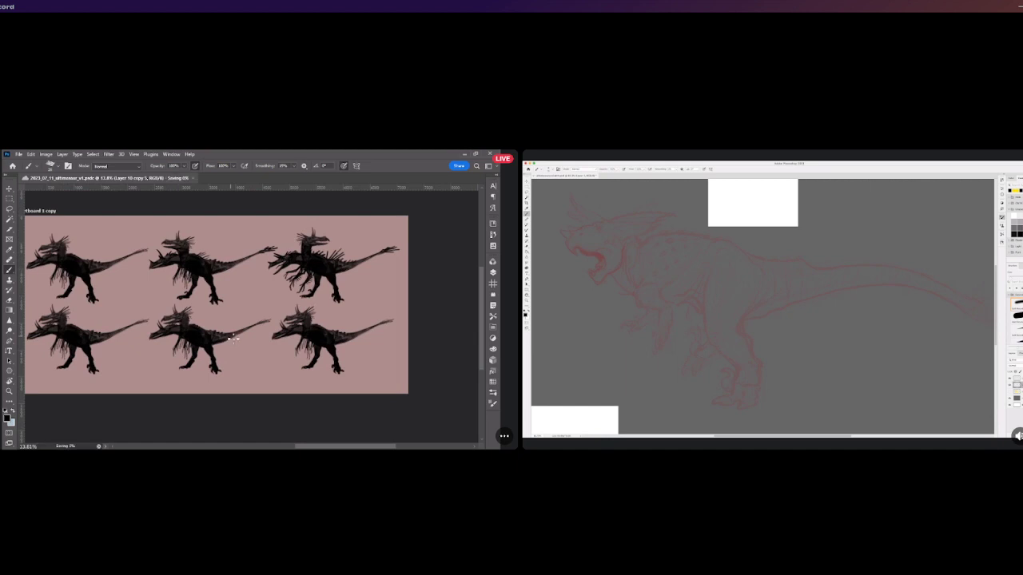
Review all six creature variations on the artboard copy together, alongside the line sketches on the neighbouring artboard.
scroll(235, 337, down, 3)
scroll(238, 335, up, 5)
scroll(306, 363, down, 5)
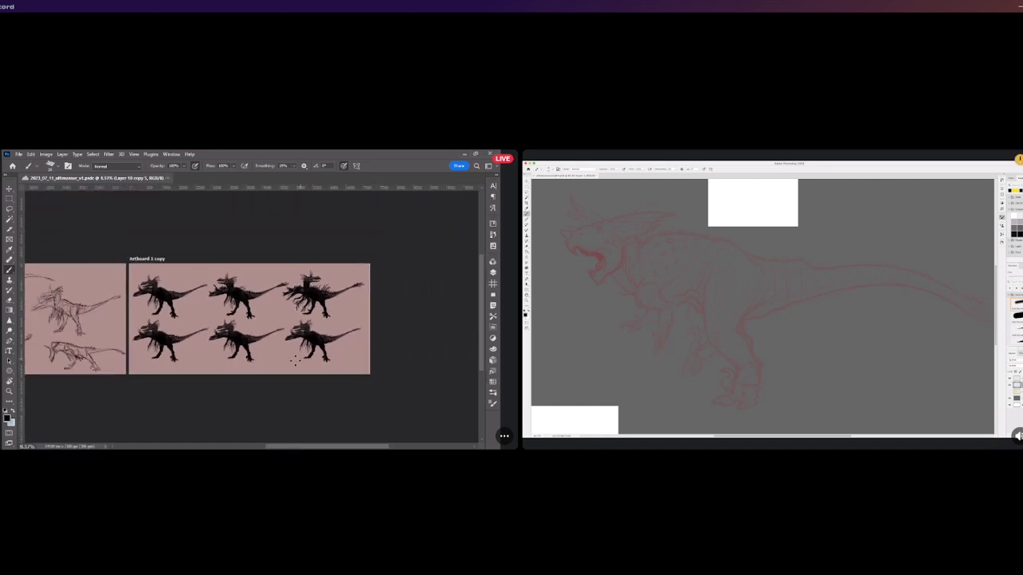
scroll(247, 312, up, 3)
scroll(272, 402, up, 1)
scroll(262, 396, up, 1)
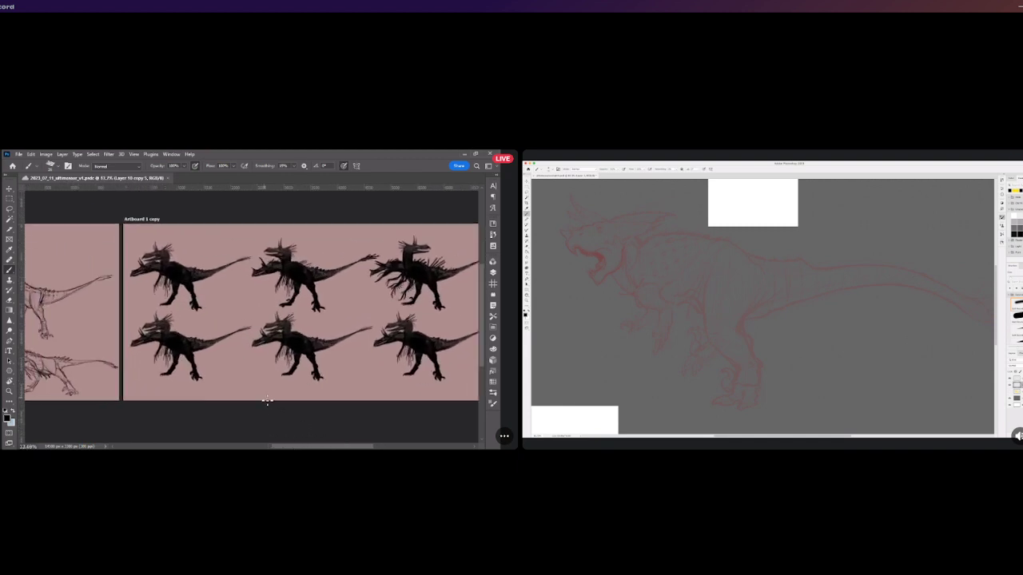
scroll(256, 389, down, 1)
scroll(258, 395, up, 2)
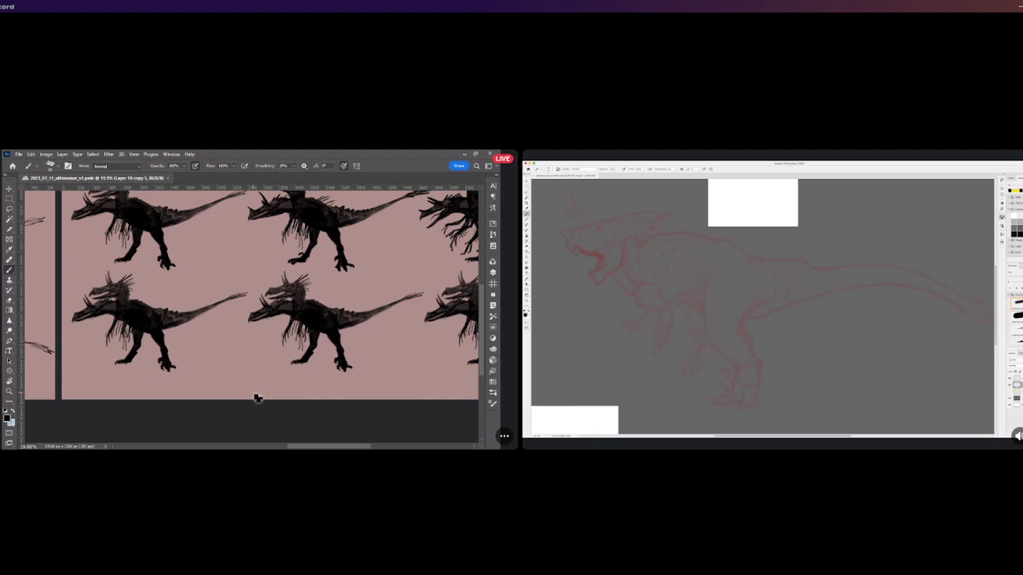
scroll(257, 396, down, 1)
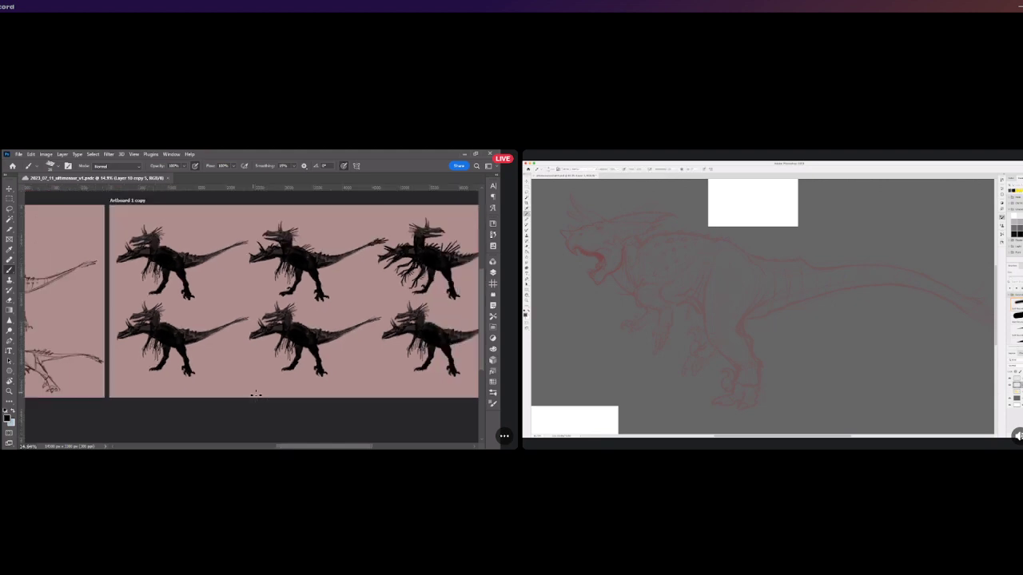
scroll(255, 394, down, 2)
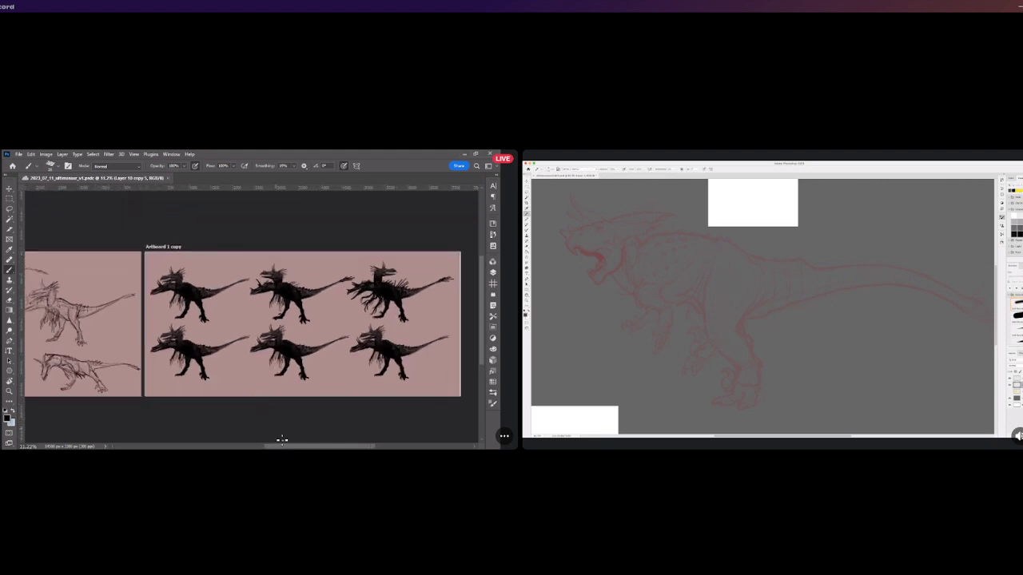
mouse_move(280, 447)
mouse_down()
mouse_move(256, 448)
mouse_move(294, 449)
mouse_up()
scroll(264, 379, up, 2)
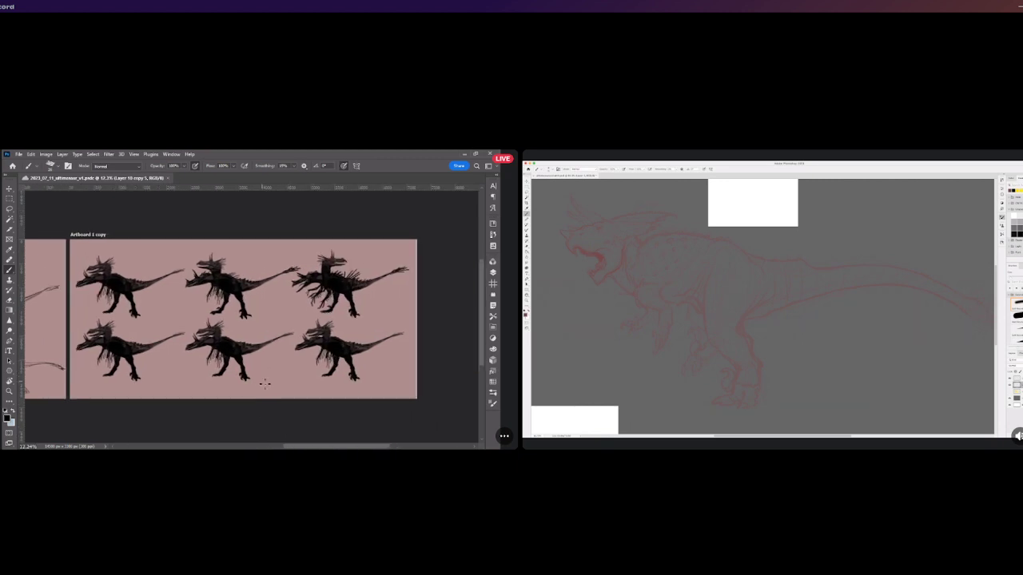
Paint upright spines along the back and claw-like spikes on the tail tip of the lower row's last creature.
click(392, 327)
click(393, 327)
click(390, 347)
click(390, 347)
click(391, 356)
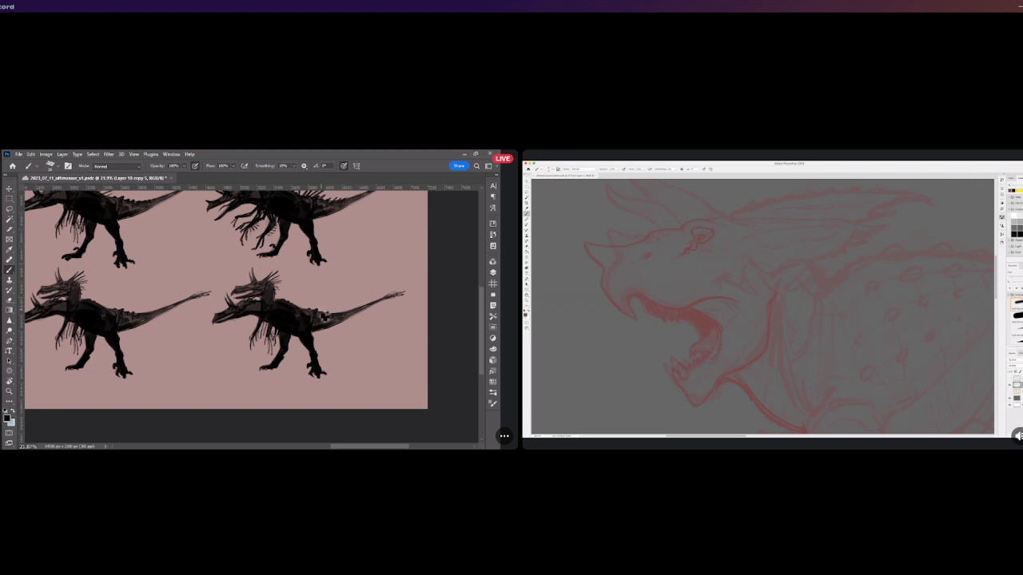
mouse_move(315, 316)
mouse_down()
mouse_move(309, 304)
mouse_move(334, 310)
mouse_move(323, 309)
mouse_up()
drag(390, 298, 406, 293)
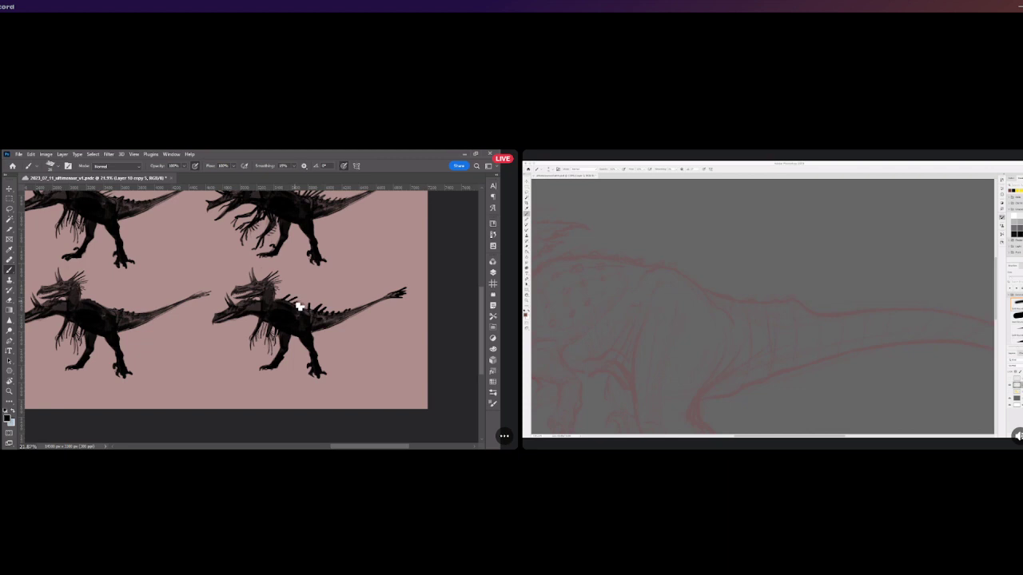
scroll(297, 307, down, 1)
scroll(297, 306, down, 1)
scroll(297, 303, up, 5)
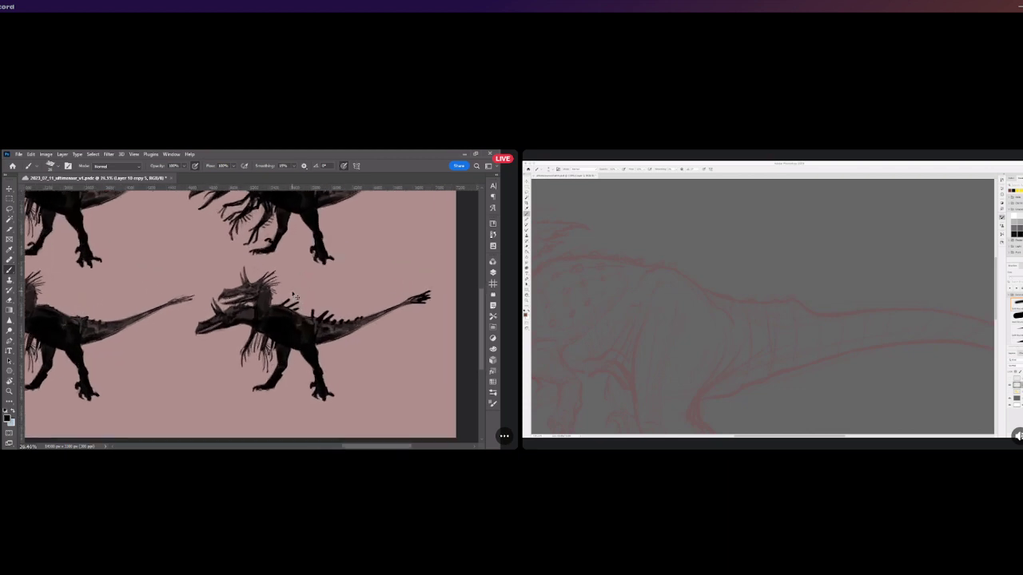
scroll(295, 296, up, 1)
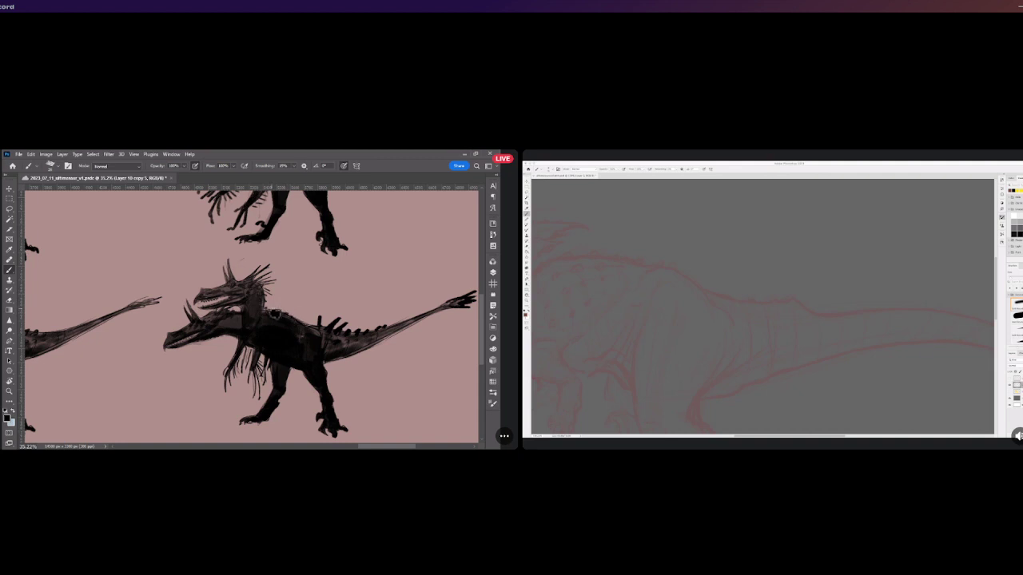
Thicken the shoulder spines of the lower row's last creature and clear the long stringy quills hanging from its chest.
drag(294, 309, 287, 315)
key(ctrl+z)
key(ctrl+z)
key(ctrl+z)
key(ctrl+z)
key(ctrl+z)
key(ctrl+z)
mouse_move(258, 389)
mouse_down()
mouse_move(267, 367)
mouse_move(252, 371)
mouse_up()
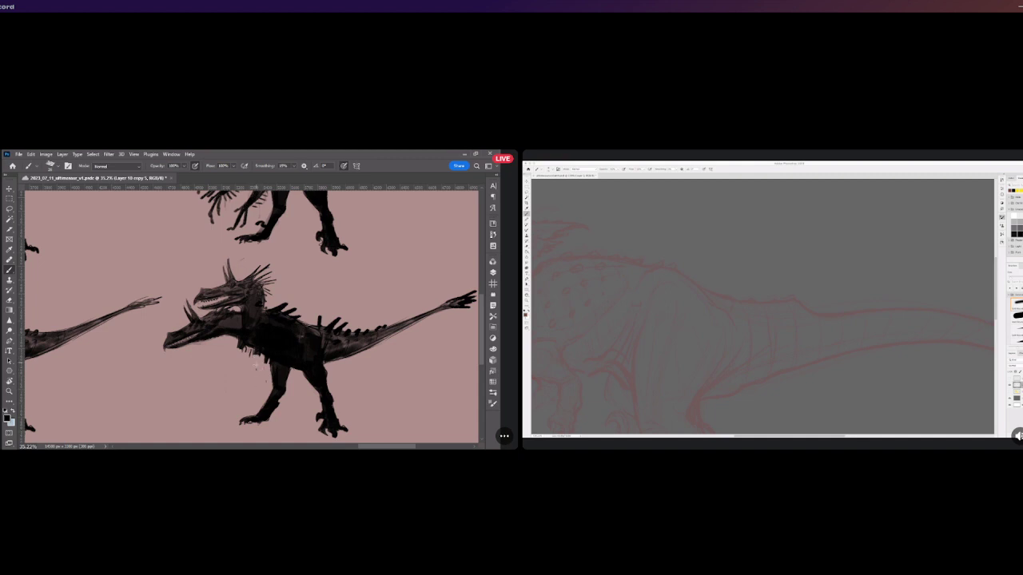
Paint two forearms with clawed hands below the chest of the lower row's last creature.
click(255, 377)
key(ctrl+z)
drag(249, 347, 296, 371)
key(ctrl+z)
mouse_move(255, 359)
mouse_down()
mouse_move(280, 356)
mouse_move(259, 375)
mouse_up()
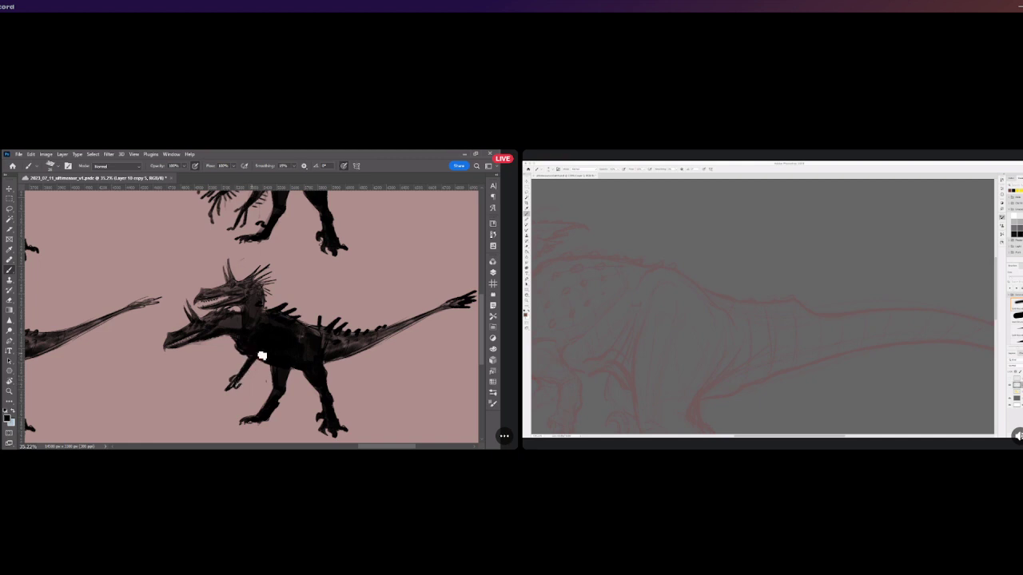
drag(267, 362, 240, 396)
Lasso the upper head of the lower row's last creature, reposition it higher above the lower neck, and deselect it.
click(9, 209)
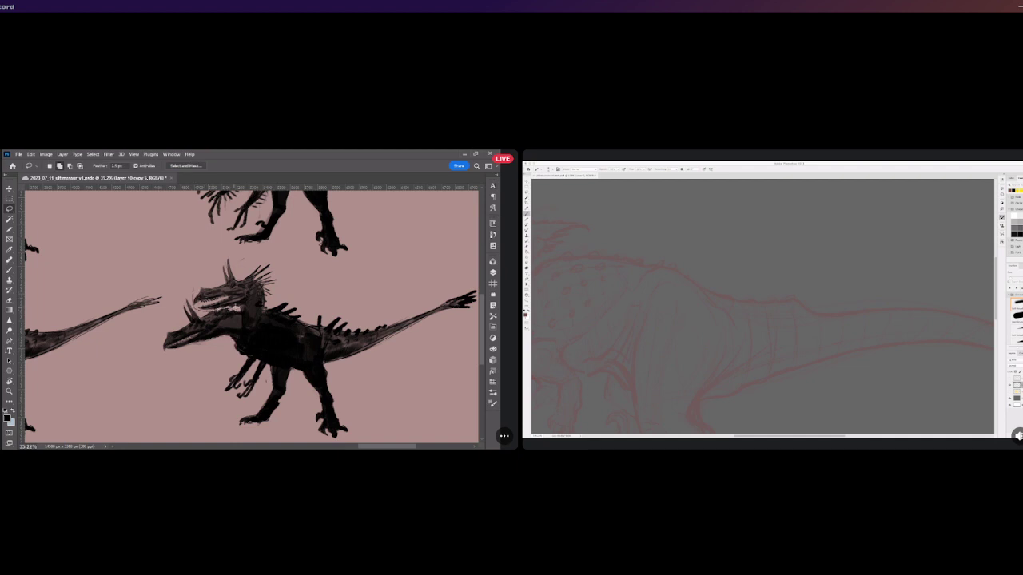
mouse_move(272, 302)
mouse_down()
mouse_move(240, 248)
mouse_move(232, 309)
mouse_up()
click(10, 188)
drag(309, 321, 289, 328)
mouse_move(262, 287)
mouse_down()
mouse_move(274, 289)
mouse_move(259, 292)
mouse_up()
click(388, 165)
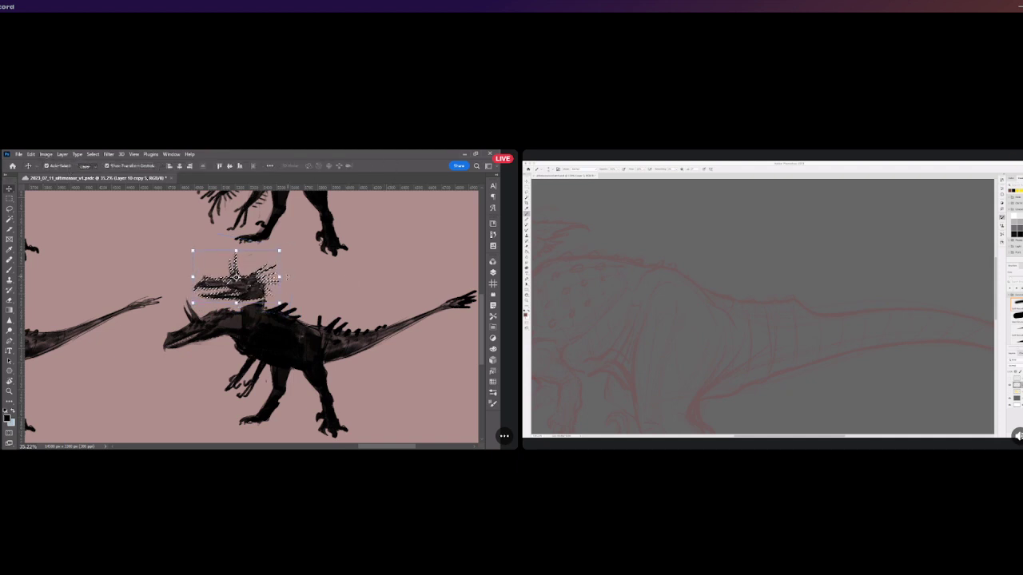
key(b)
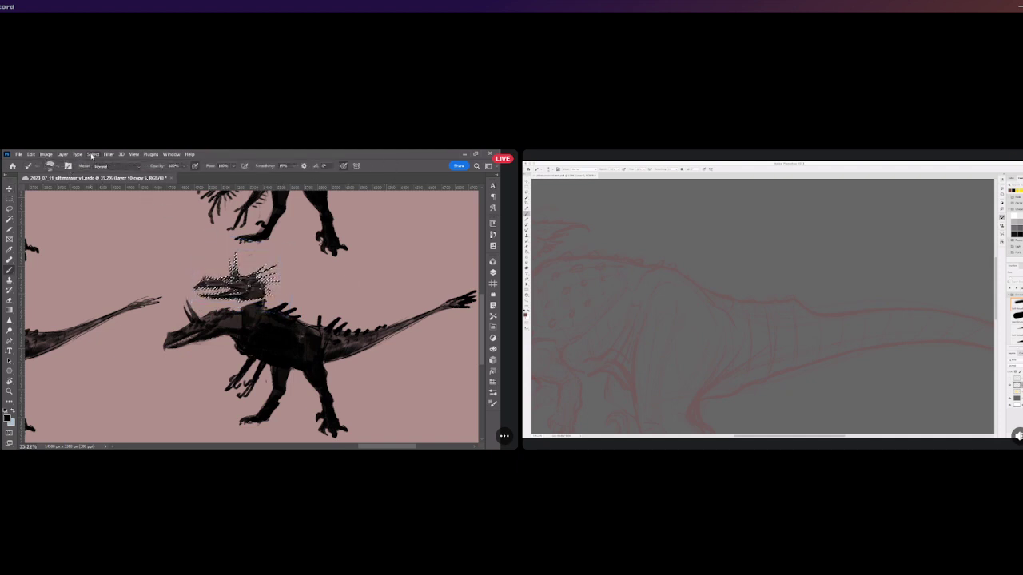
key(ctrl+d)
Paint thick horns on the raised upper head and fill in the neck joining it to the body.
drag(248, 278, 259, 277)
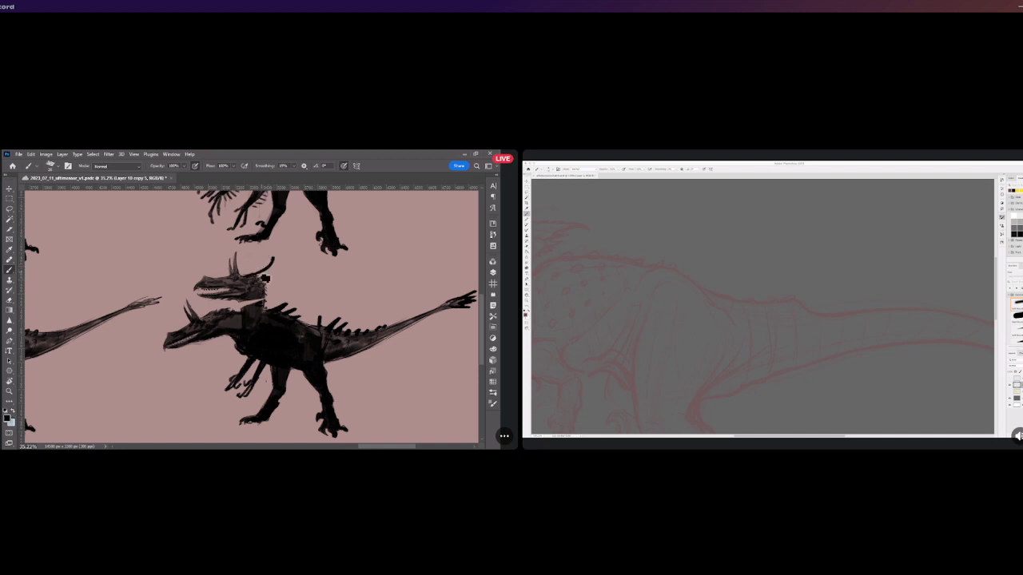
key(ctrl+z)
drag(273, 258, 258, 272)
mouse_move(267, 282)
mouse_down()
mouse_move(269, 296)
mouse_move(243, 315)
mouse_move(257, 298)
mouse_move(267, 316)
mouse_up()
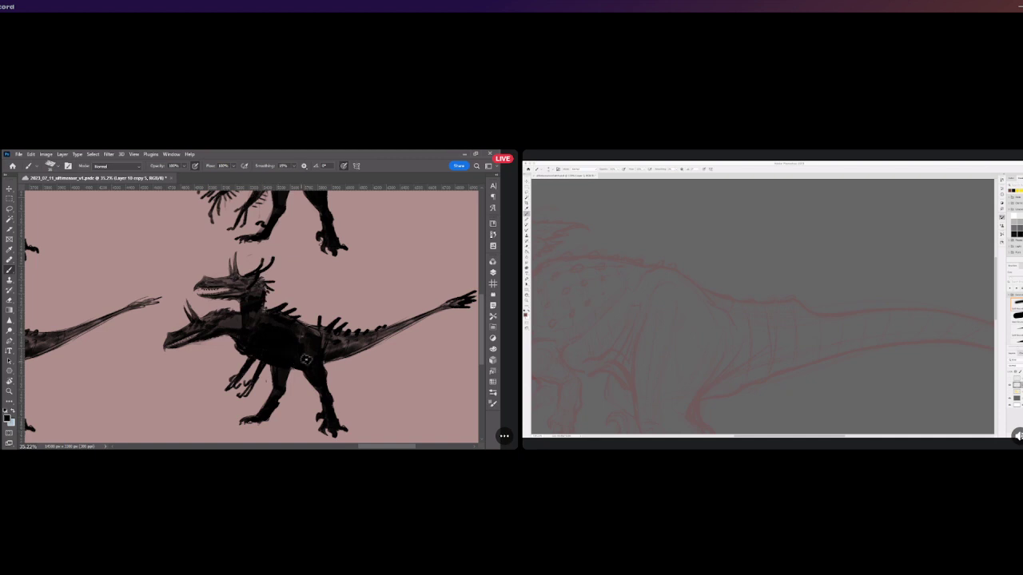
drag(237, 272, 238, 258)
mouse_move(235, 272)
mouse_down()
mouse_move(237, 250)
mouse_move(230, 266)
mouse_up()
key(ctrl+z)
Lasso the lower head's lower jaw on the lower row's last creature and rotate it downward to open the mouth.
scroll(230, 274, down, 3)
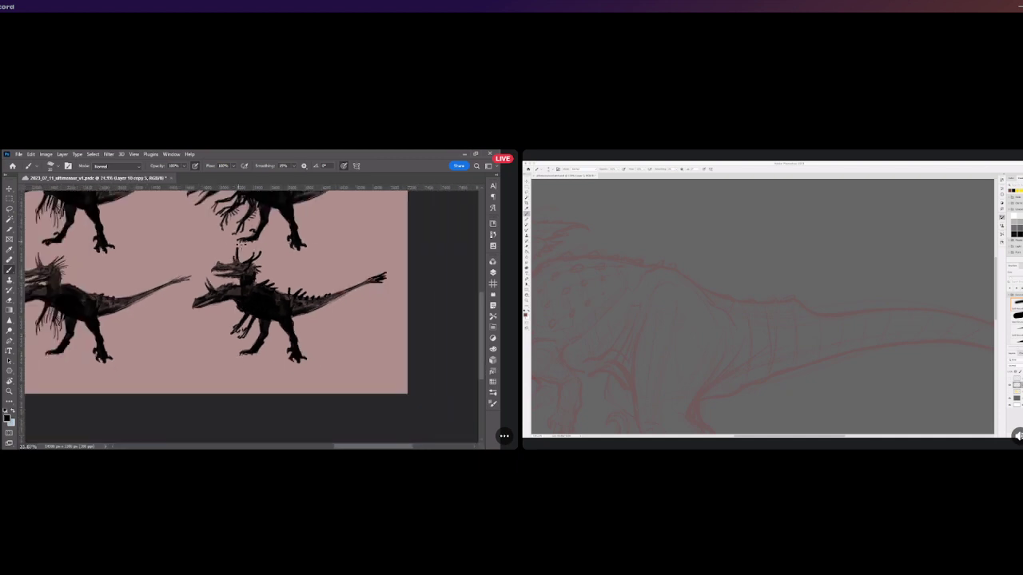
scroll(228, 267, up, 2)
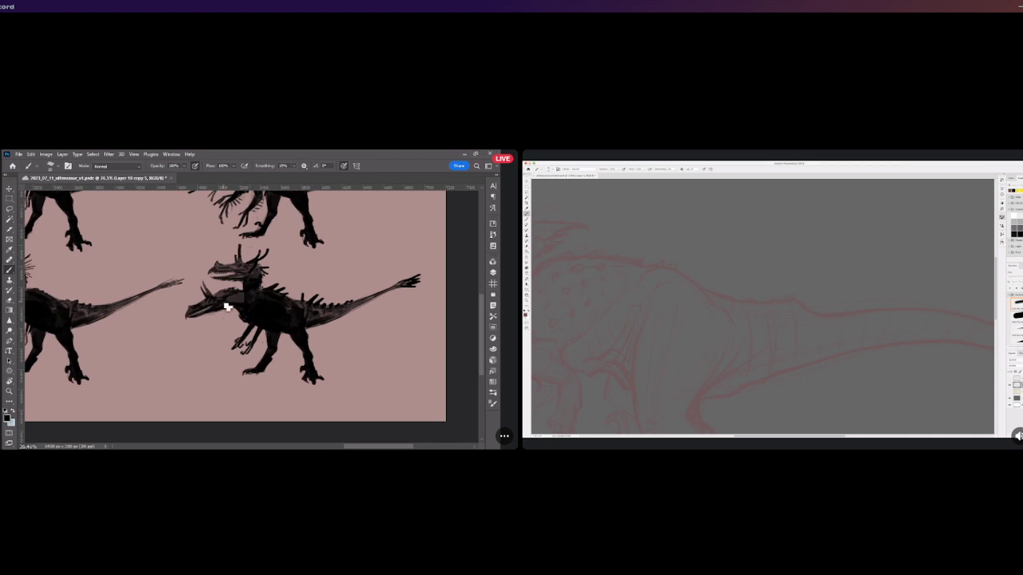
scroll(222, 318, up, 2)
scroll(223, 322, down, 4)
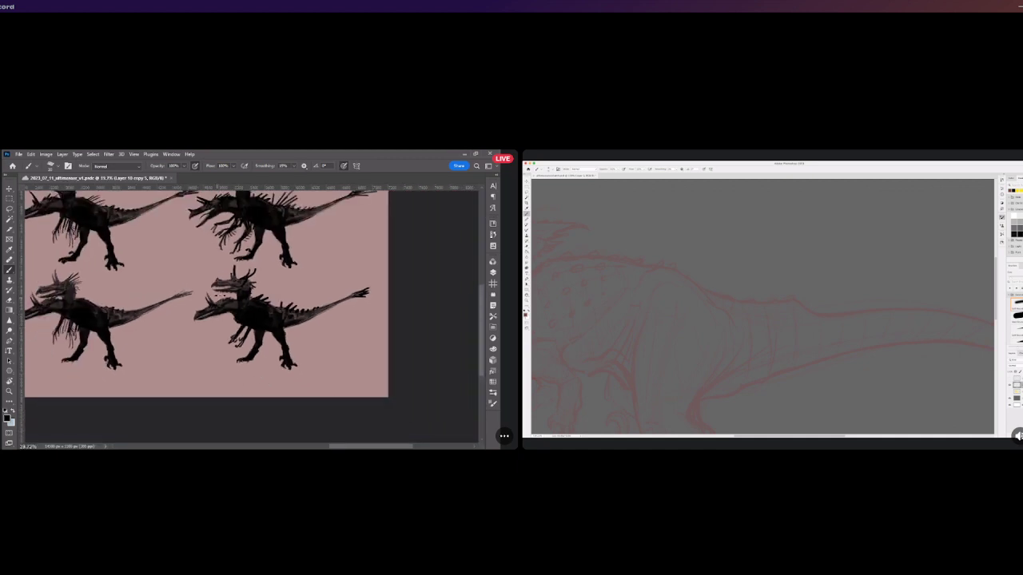
scroll(221, 299, up, 4)
scroll(222, 300, up, 3)
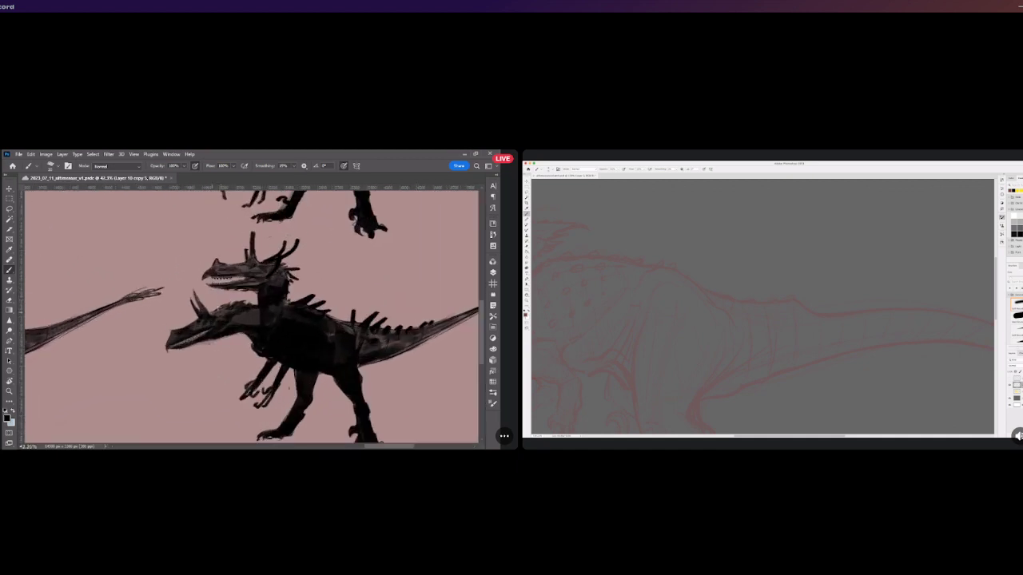
click(10, 210)
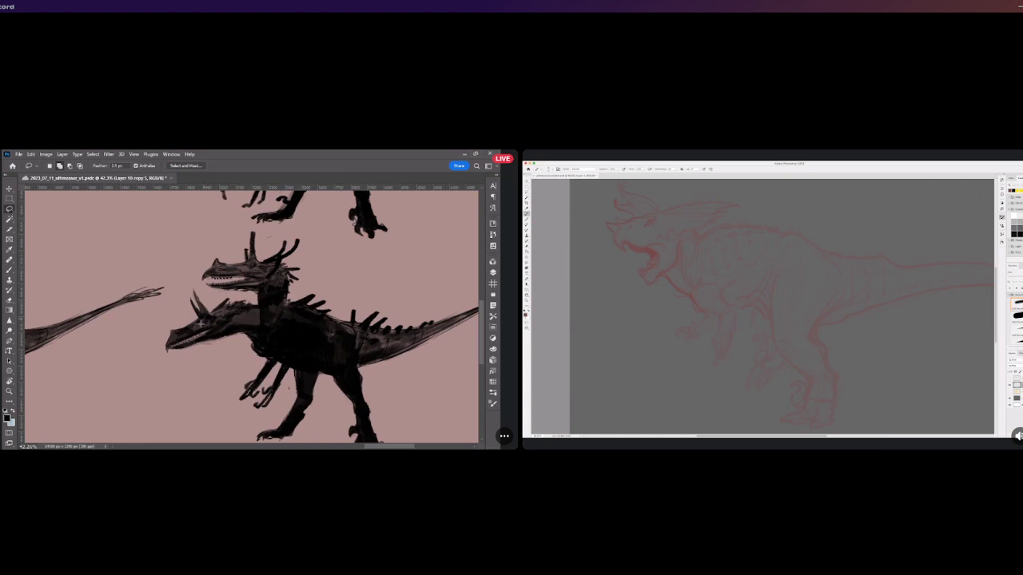
mouse_move(168, 349)
mouse_down()
mouse_move(227, 325)
mouse_move(183, 353)
mouse_move(168, 350)
mouse_move(221, 330)
mouse_up()
click(7, 186)
drag(165, 359, 170, 369)
click(388, 165)
scroll(160, 297, down, 2)
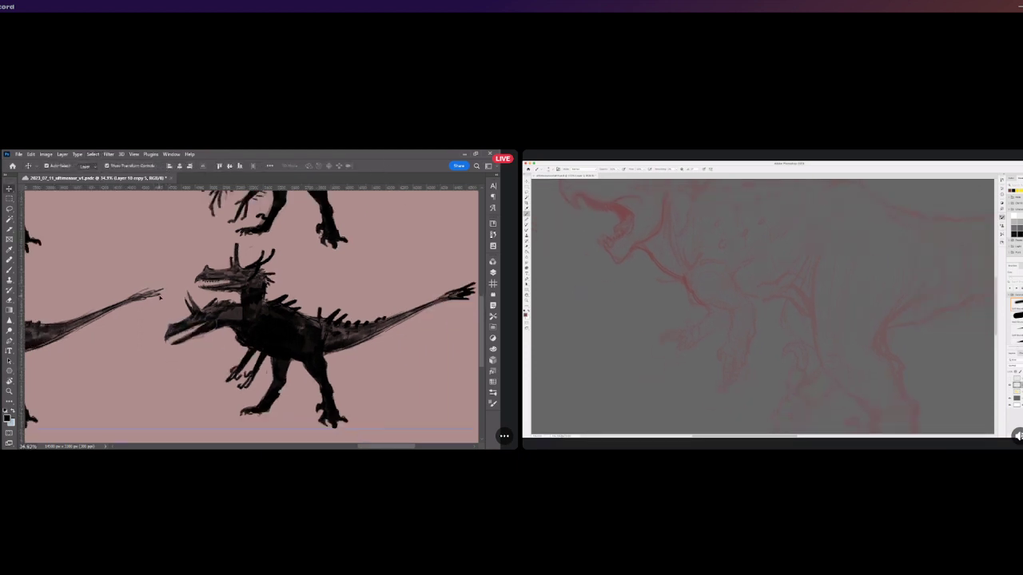
Refine the horns behind the upper head into pointed spikes and darken its throat on the lower row's last creature.
key(b)
scroll(169, 312, up, 1)
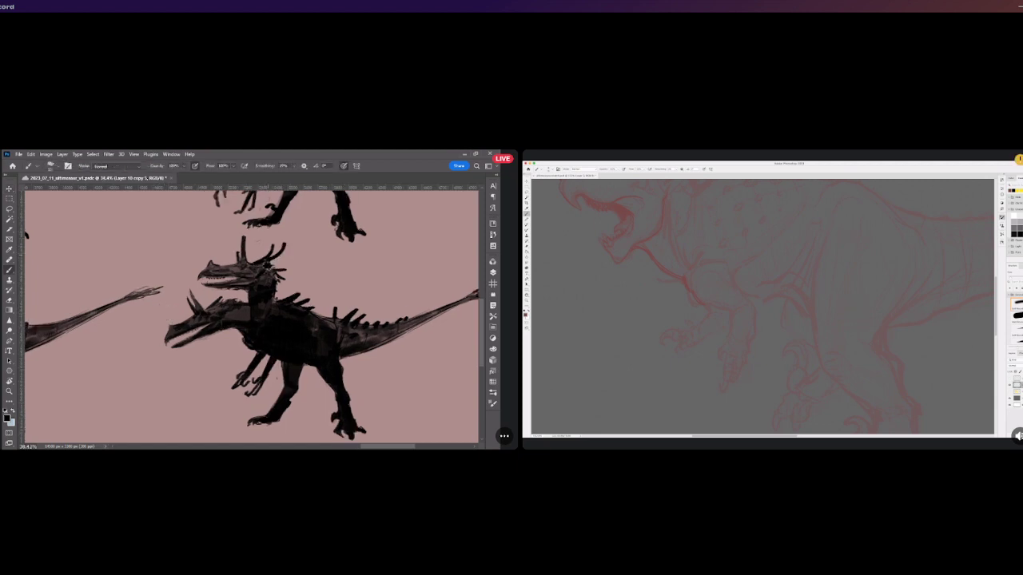
drag(284, 243, 274, 263)
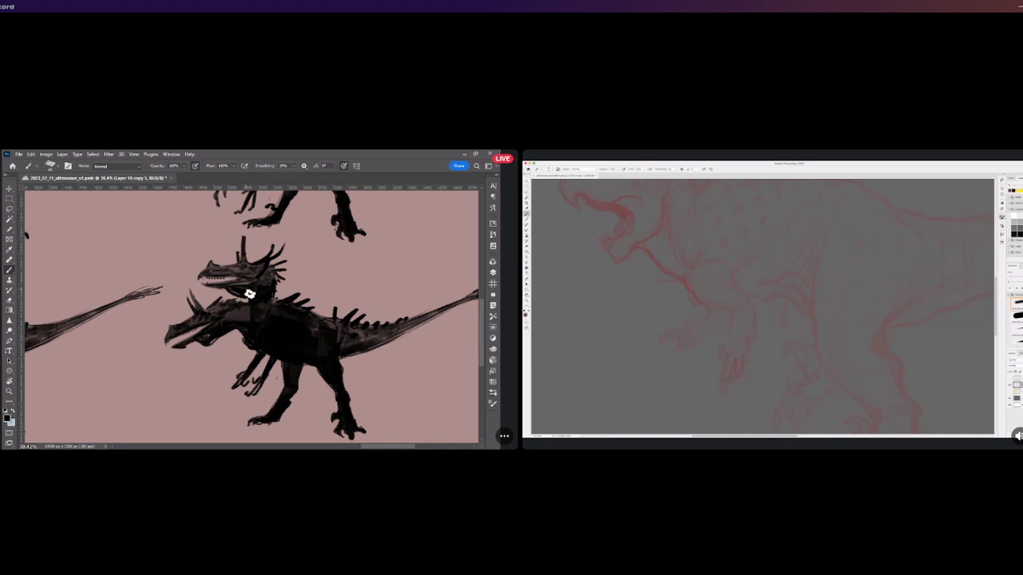
scroll(245, 287, down, 3)
scroll(244, 284, up, 4)
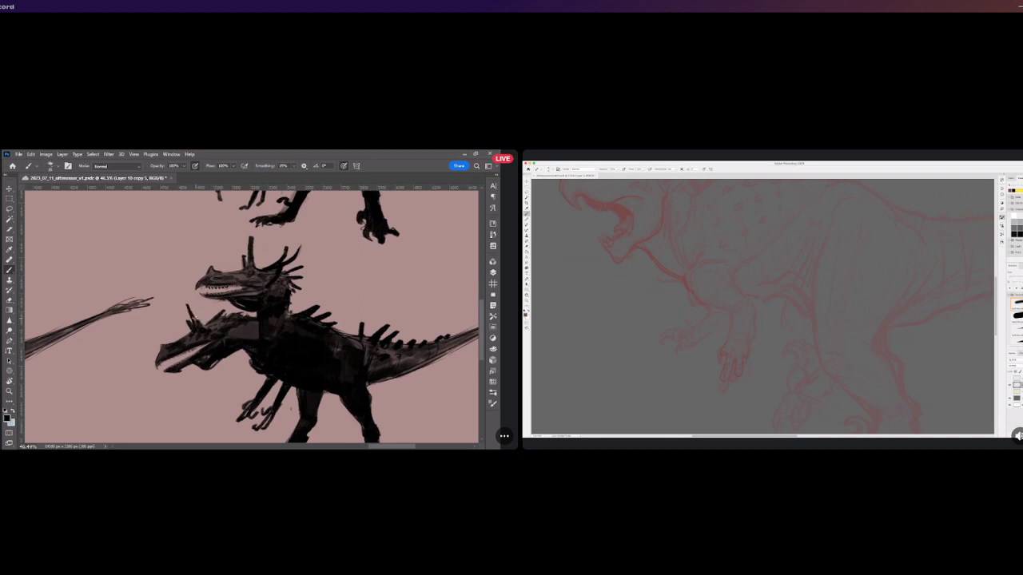
Reshape the lower head's brow horn and paint a small horn on its snout tip on the lower row's last creature.
drag(198, 325, 187, 313)
drag(162, 348, 159, 341)
drag(158, 348, 147, 345)
scroll(177, 345, down, 10)
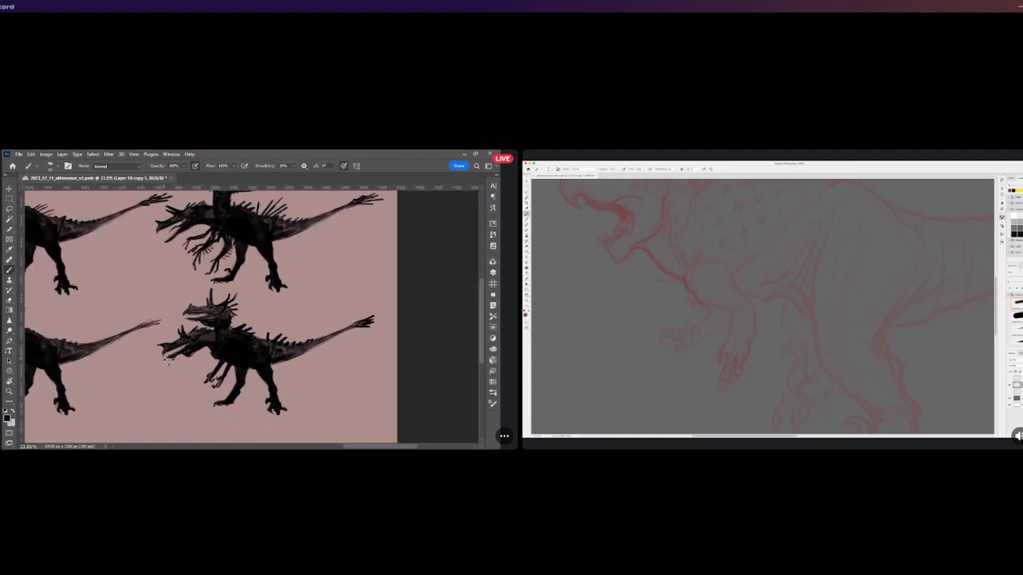
scroll(272, 392, down, 4)
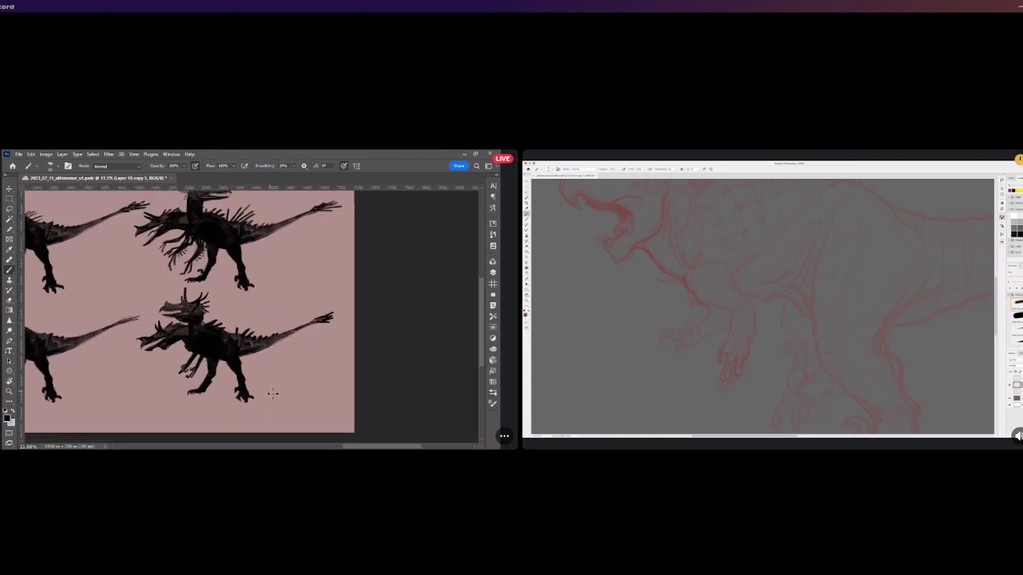
scroll(272, 392, down, 2)
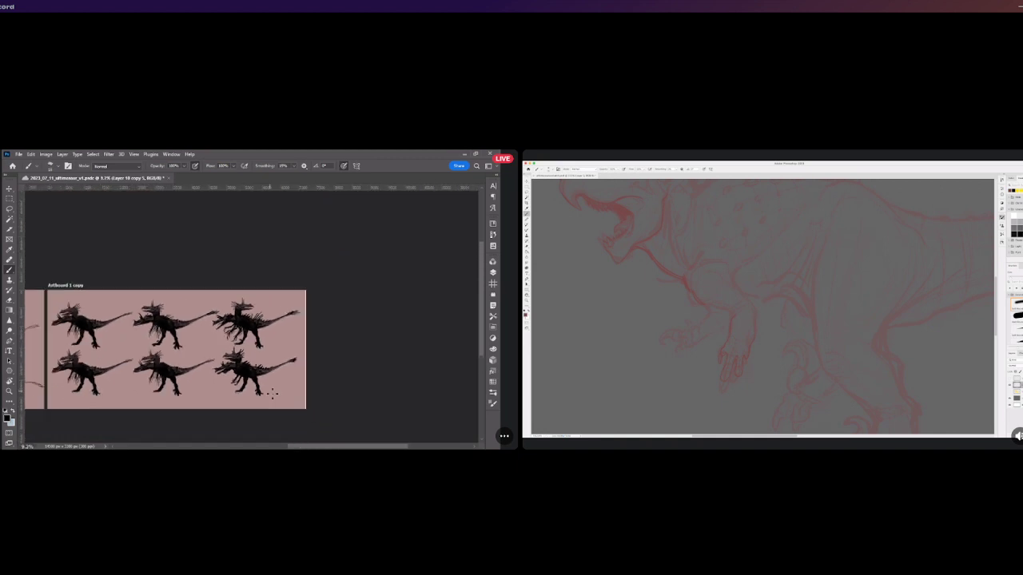
Paint over the hanging arms of the last creature in the lower row to refine their shape.
scroll(273, 393, up, 1)
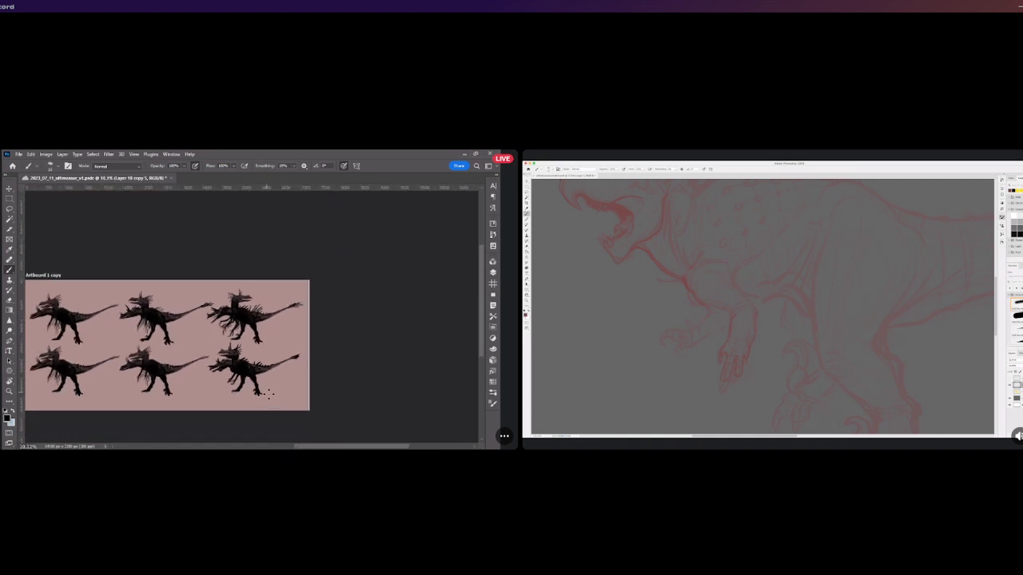
scroll(270, 395, up, 2)
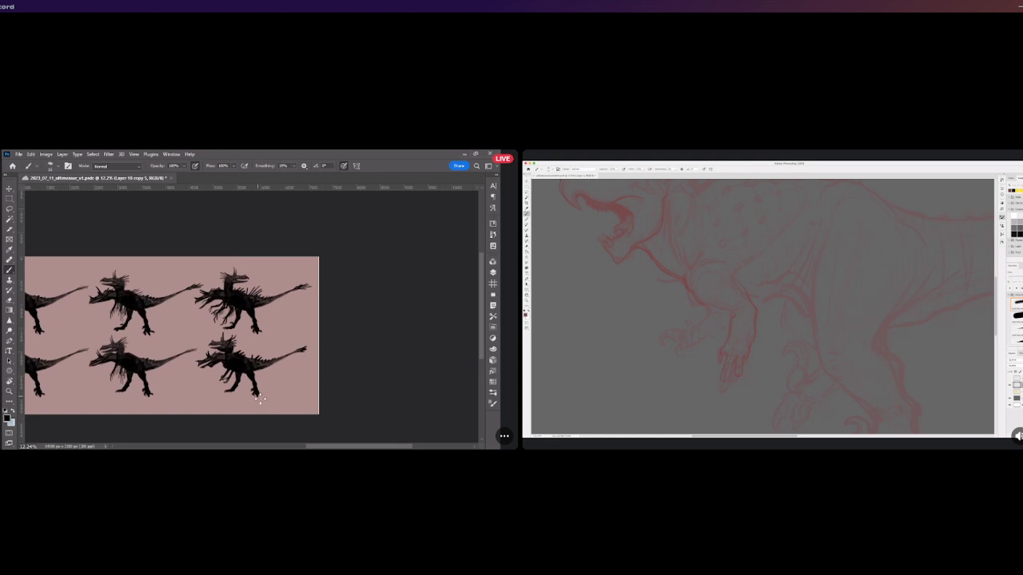
scroll(260, 400, up, 5)
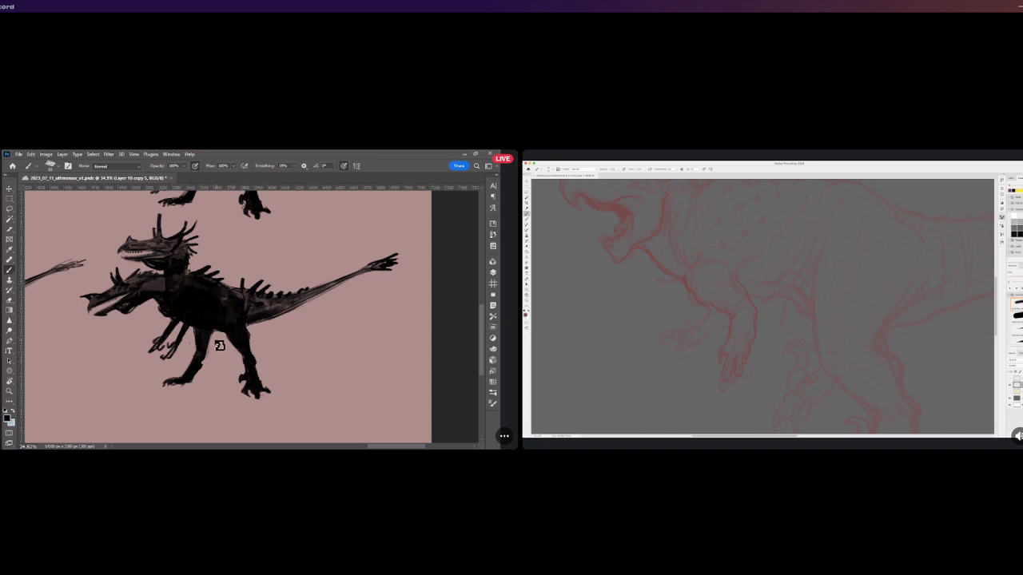
drag(200, 337, 187, 371)
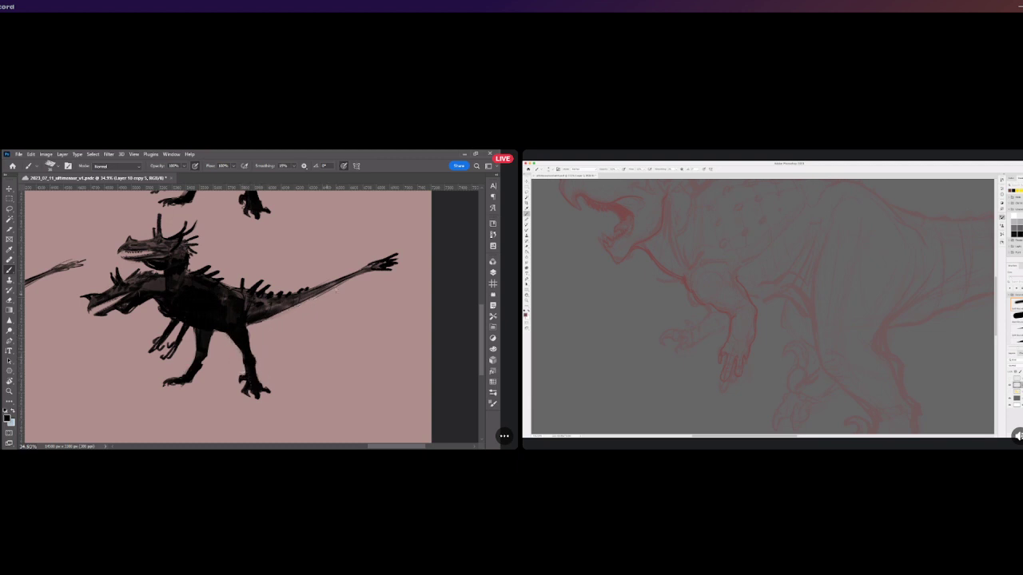
Repaint the last creature's tail with a jagged row of spikes ending in a thin tip.
drag(374, 267, 397, 257)
drag(308, 288, 386, 273)
key(ctrl+z)
drag(294, 307, 377, 269)
key(ctrl+z)
mouse_move(306, 295)
mouse_down()
mouse_move(399, 280)
mouse_move(336, 288)
mouse_move(395, 273)
mouse_up()
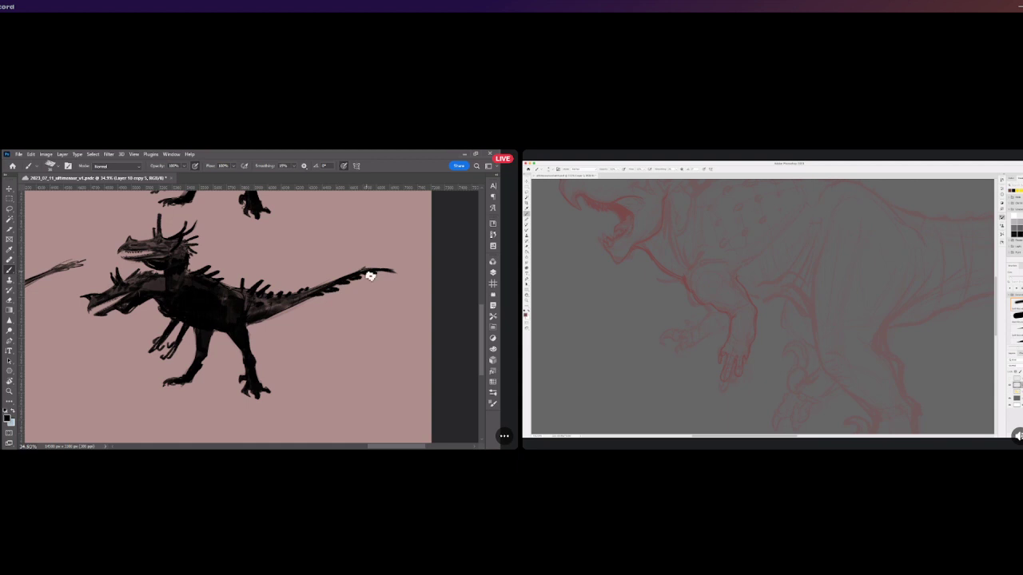
drag(372, 273, 388, 272)
Lasso the last creature's lower head, shift it forward away from the neck, and deselect it.
click(10, 209)
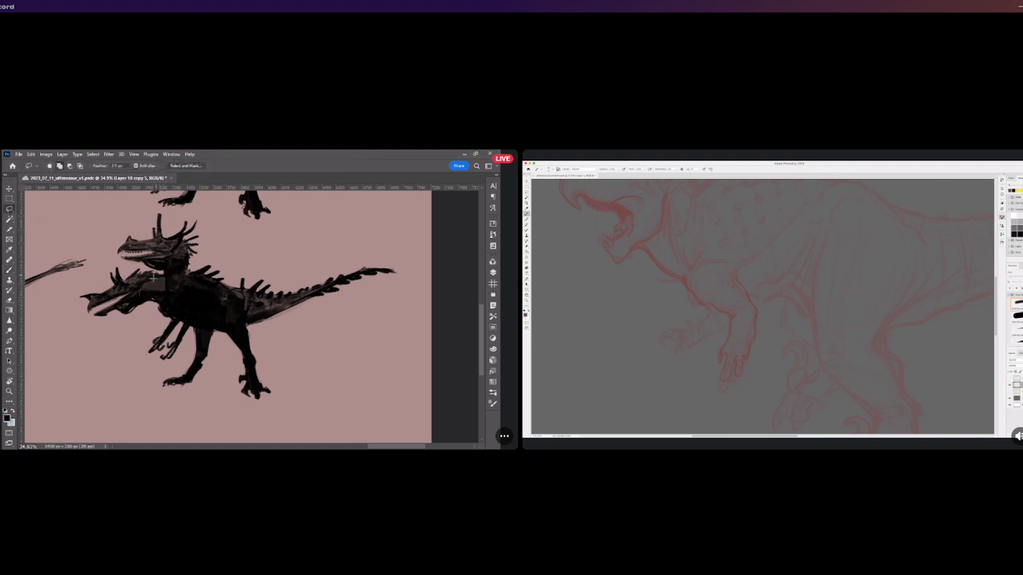
mouse_move(137, 268)
mouse_down()
mouse_move(153, 281)
mouse_move(81, 313)
mouse_move(135, 267)
mouse_move(120, 271)
mouse_move(115, 289)
mouse_move(127, 291)
mouse_up()
click(9, 188)
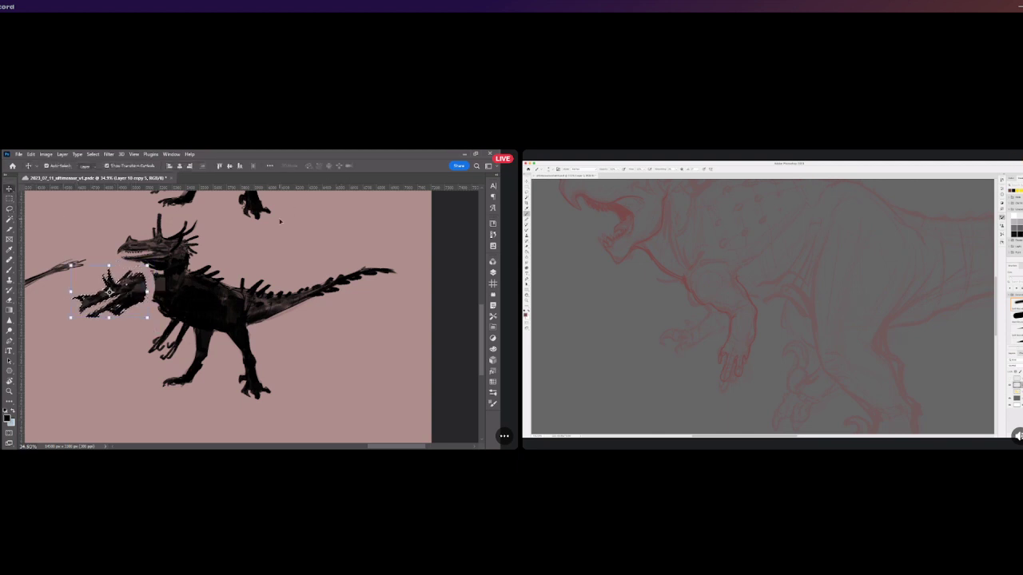
scroll(278, 224, down, 2)
key(b)
key(ctrl+d)
Paint in the gap between the moved lower head and the neck in black.
scroll(140, 275, up, 3)
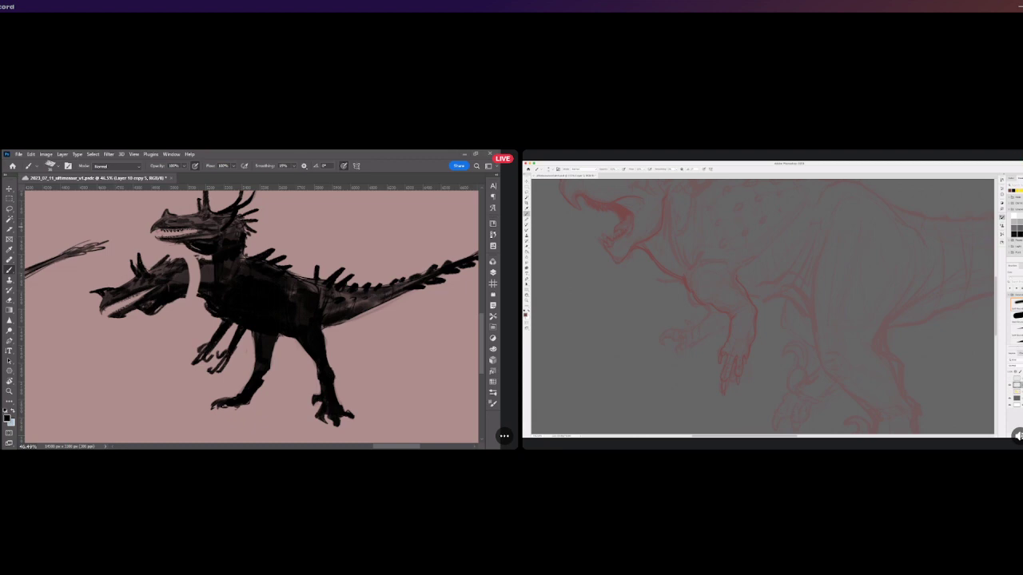
mouse_move(179, 264)
mouse_down()
mouse_move(210, 264)
mouse_move(185, 287)
mouse_move(184, 272)
mouse_move(205, 264)
mouse_move(217, 297)
mouse_up()
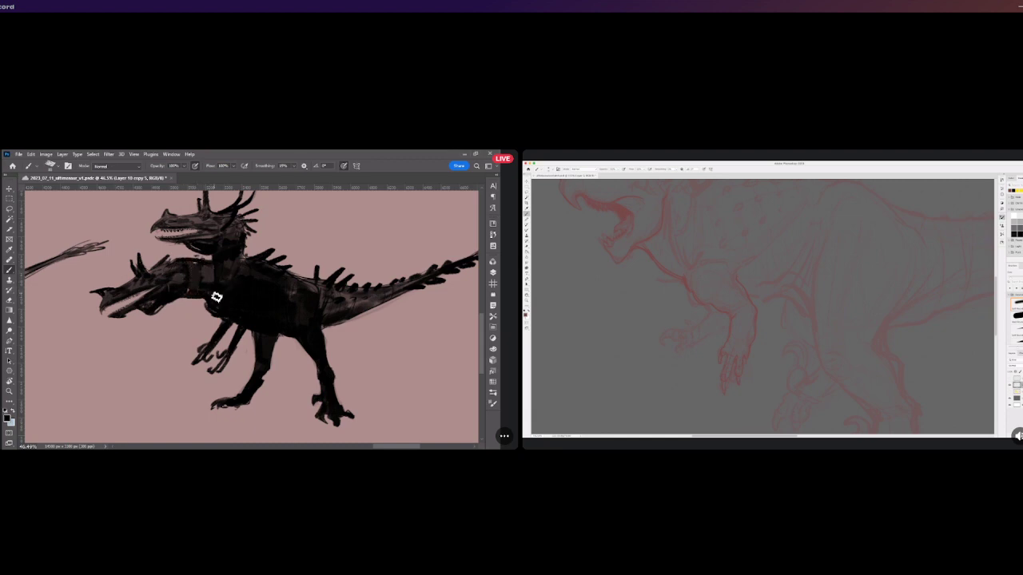
scroll(216, 297, down, 5)
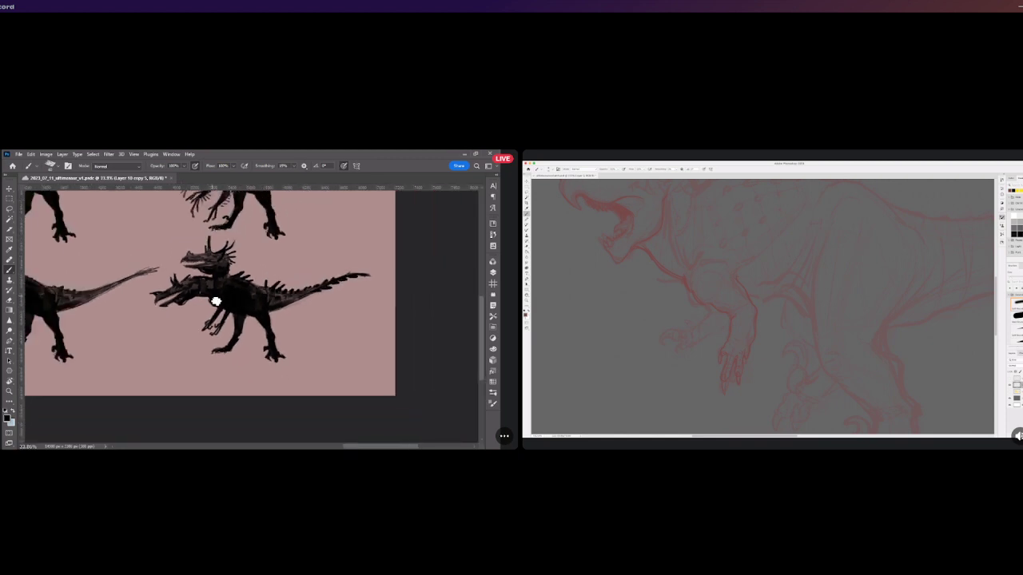
scroll(216, 302, down, 5)
drag(374, 447, 348, 446)
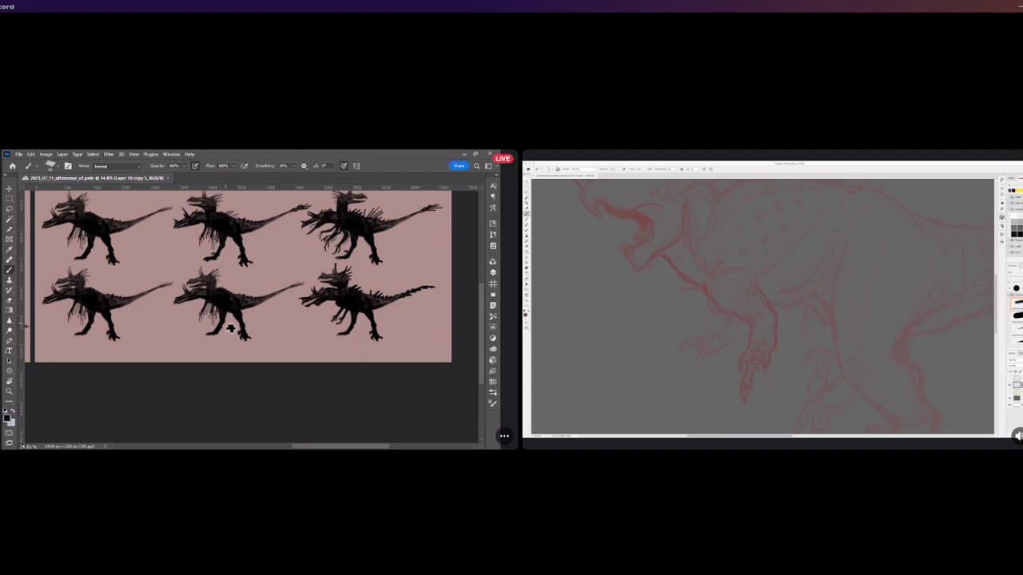
Lasso the upper head of the lower row's middle creature, rotate and raise it, and deselect it.
scroll(214, 296, up, 3)
scroll(214, 296, up, 1)
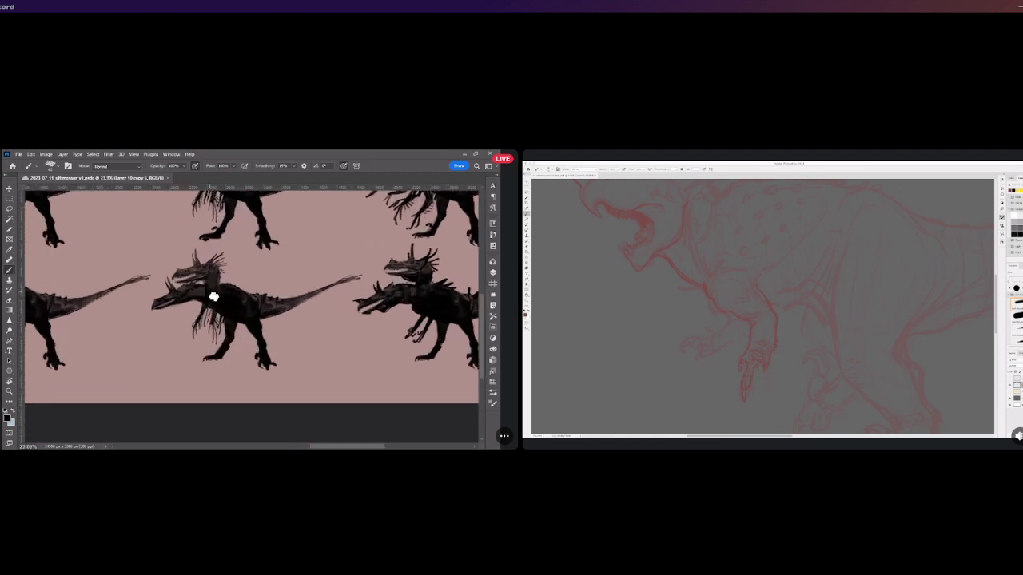
click(10, 209)
mouse_move(175, 258)
mouse_down()
mouse_move(172, 282)
mouse_move(217, 280)
mouse_move(180, 240)
mouse_move(171, 279)
mouse_move(222, 282)
mouse_move(178, 243)
mouse_move(172, 279)
mouse_up()
scroll(132, 264, up, 5)
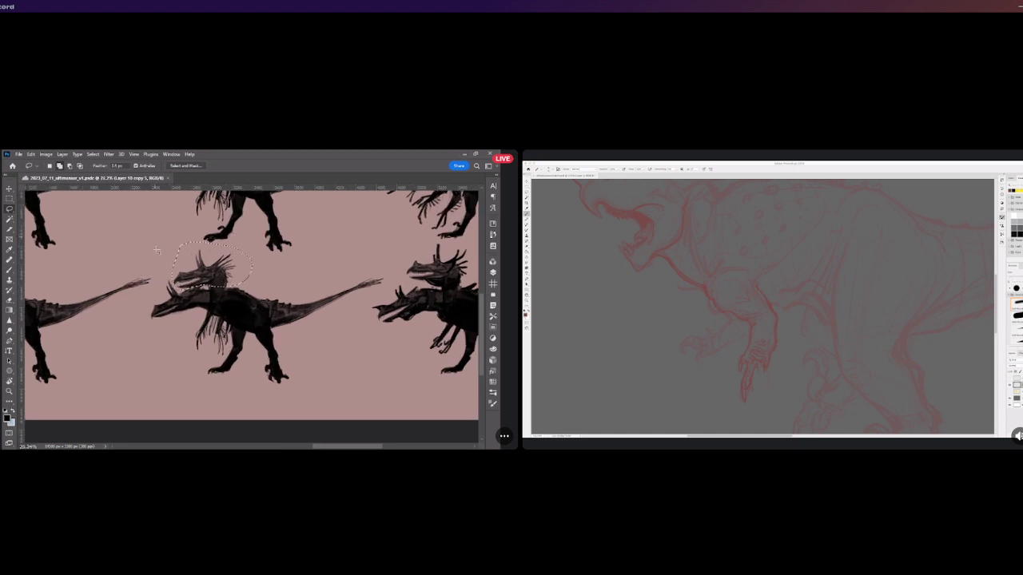
click(10, 190)
drag(315, 298, 306, 309)
drag(263, 282, 267, 277)
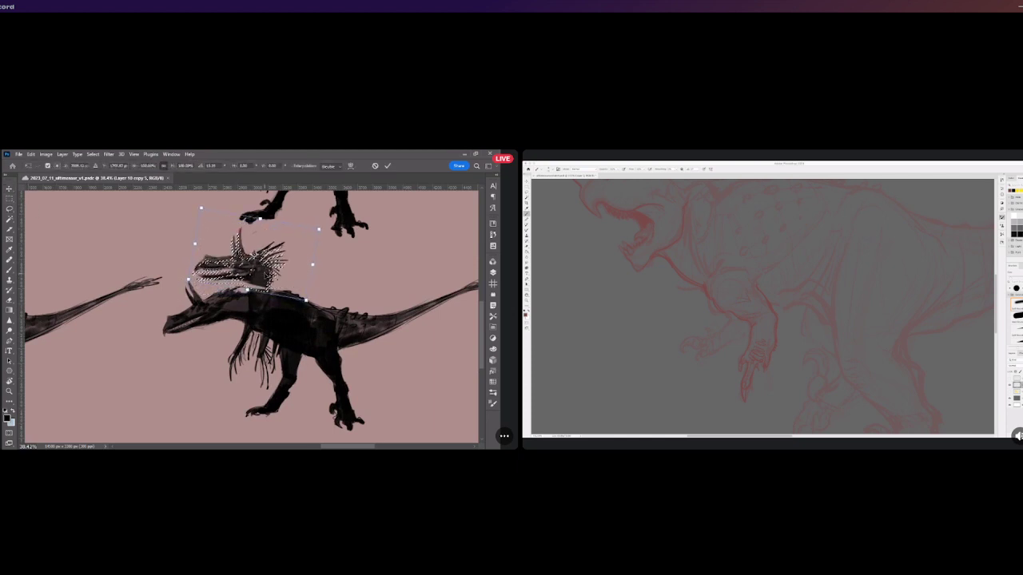
click(388, 165)
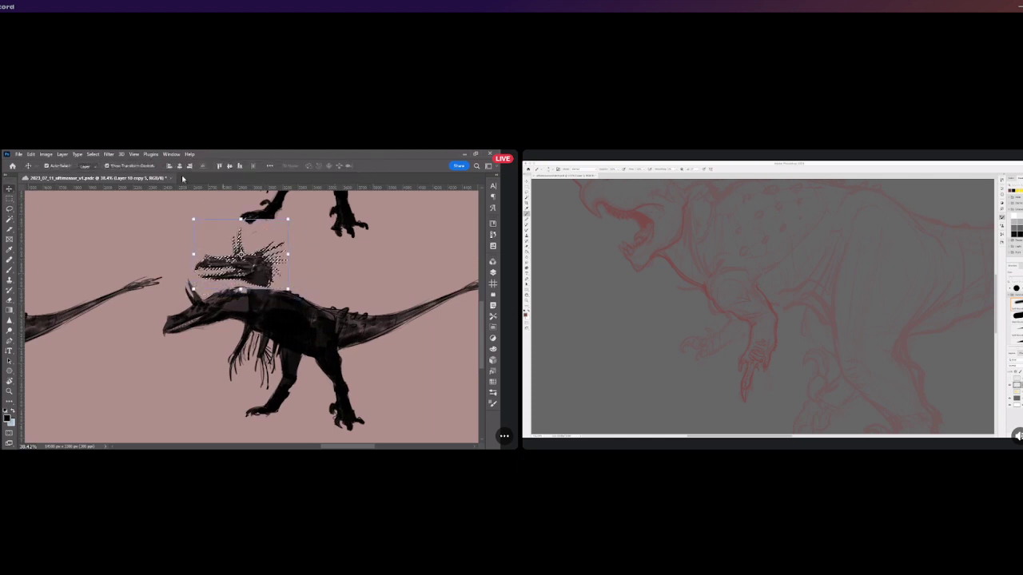
key(ctrl+d)
scroll(182, 253, down, 1)
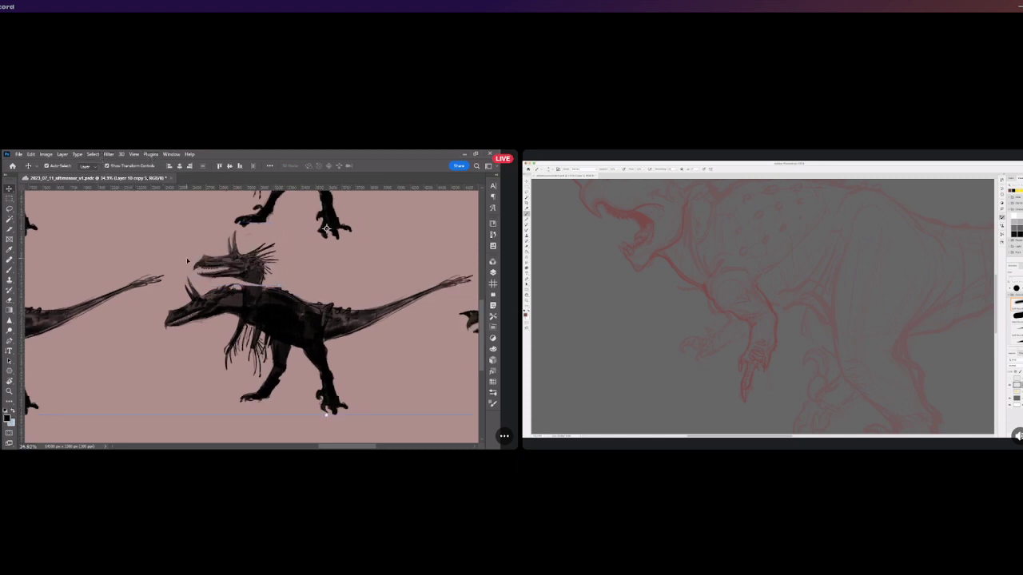
Paint a black neck joining the middle creature's raised upper head to its body.
key(b)
scroll(228, 292, up, 2)
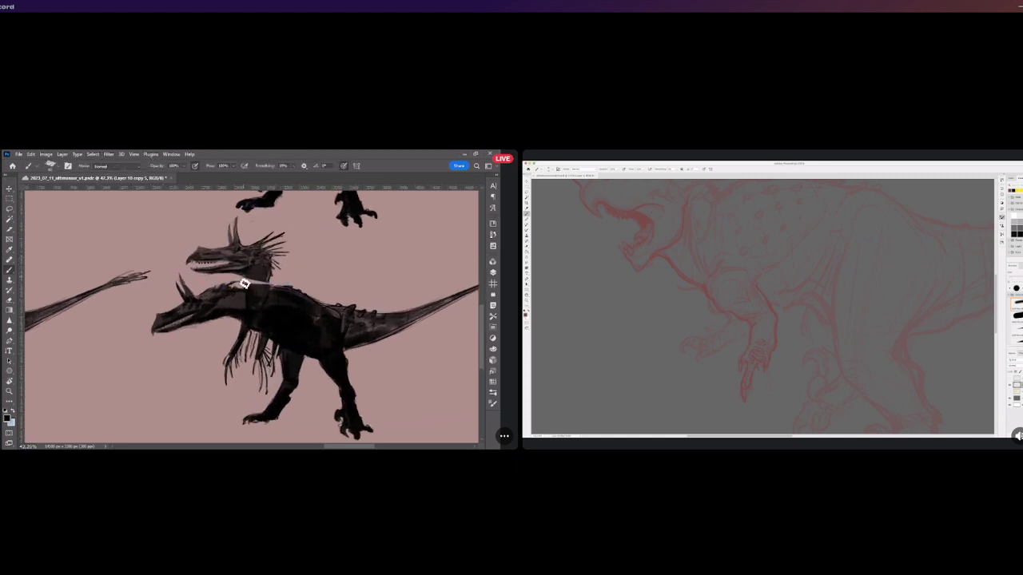
mouse_move(247, 284)
mouse_down()
mouse_move(242, 276)
mouse_move(274, 291)
mouse_up()
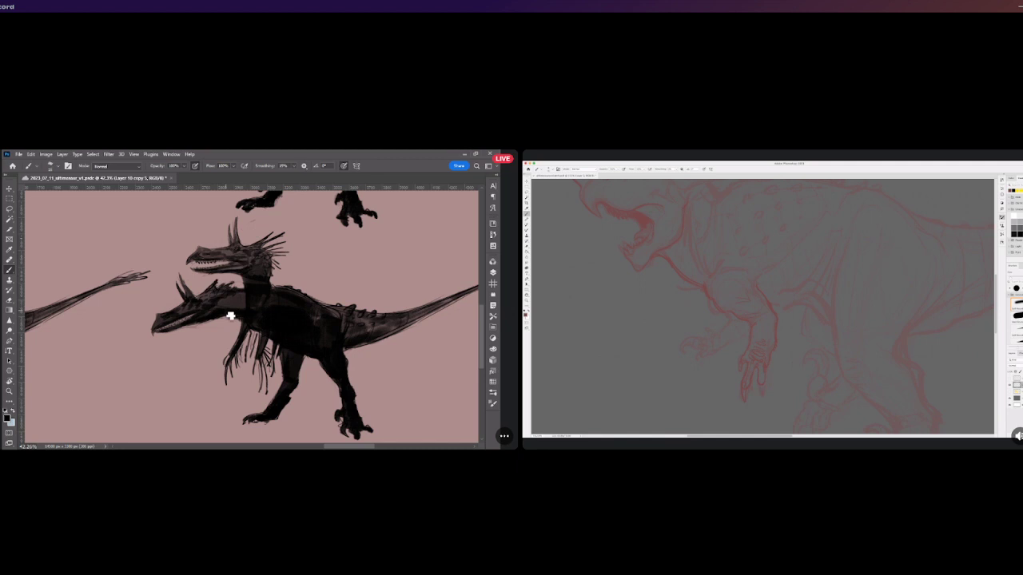
Replace the hanging strands under the middle creature's chest with short clawed arms.
drag(237, 345, 222, 380)
key(ctrl+z)
key(ctrl+z)
key(ctrl+z)
key(ctrl+z)
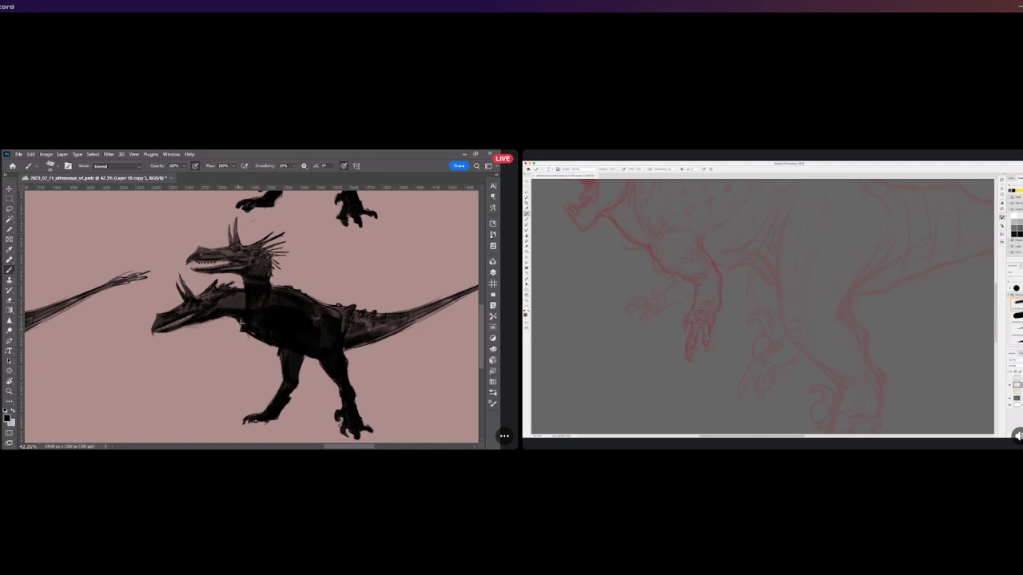
mouse_move(238, 333)
mouse_down()
mouse_move(212, 357)
mouse_move(250, 328)
mouse_move(240, 344)
mouse_move(268, 332)
mouse_move(264, 322)
mouse_move(254, 360)
mouse_up()
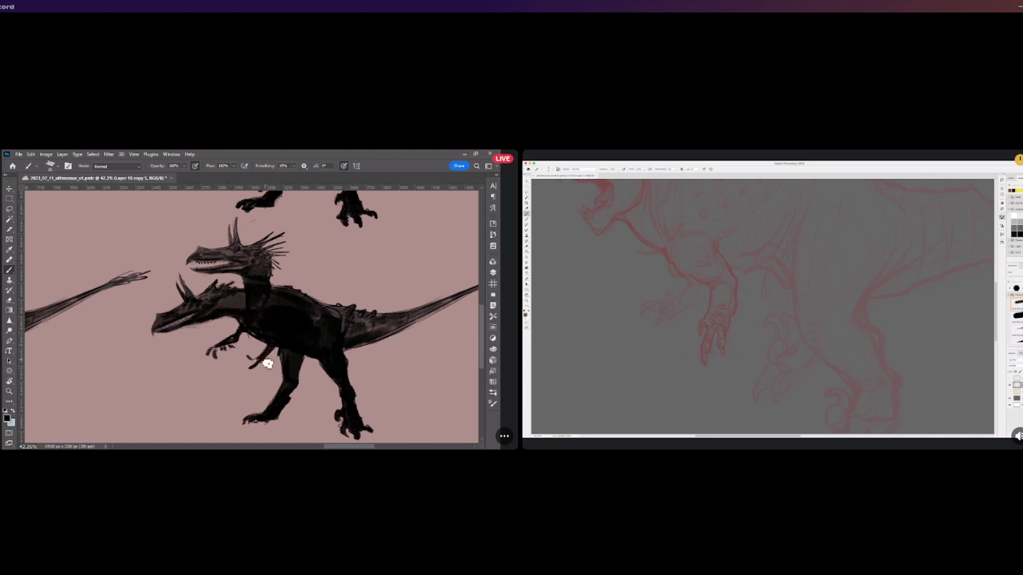
mouse_move(293, 290)
mouse_down()
mouse_move(316, 274)
mouse_move(309, 254)
mouse_up()
key(ctrl+z)
key(ctrl+z)
key(ctrl+z)
Paint a raised, wing-like limb with fanned, finger-like spikes on the middle creature's back.
mouse_move(309, 284)
mouse_down()
mouse_move(307, 249)
mouse_move(333, 242)
mouse_up()
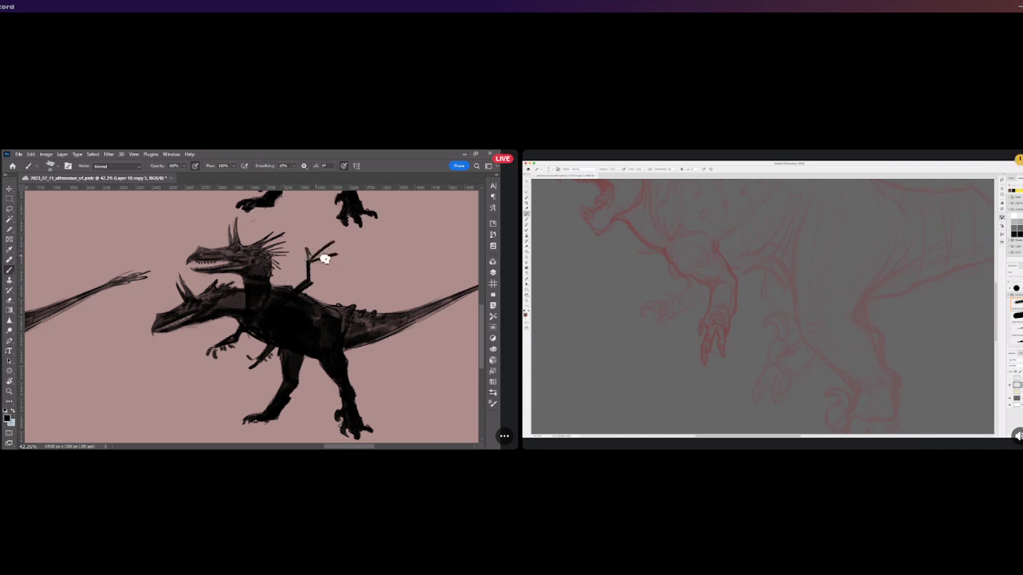
mouse_move(326, 247)
mouse_down()
mouse_move(344, 238)
mouse_move(350, 254)
mouse_move(307, 242)
mouse_up()
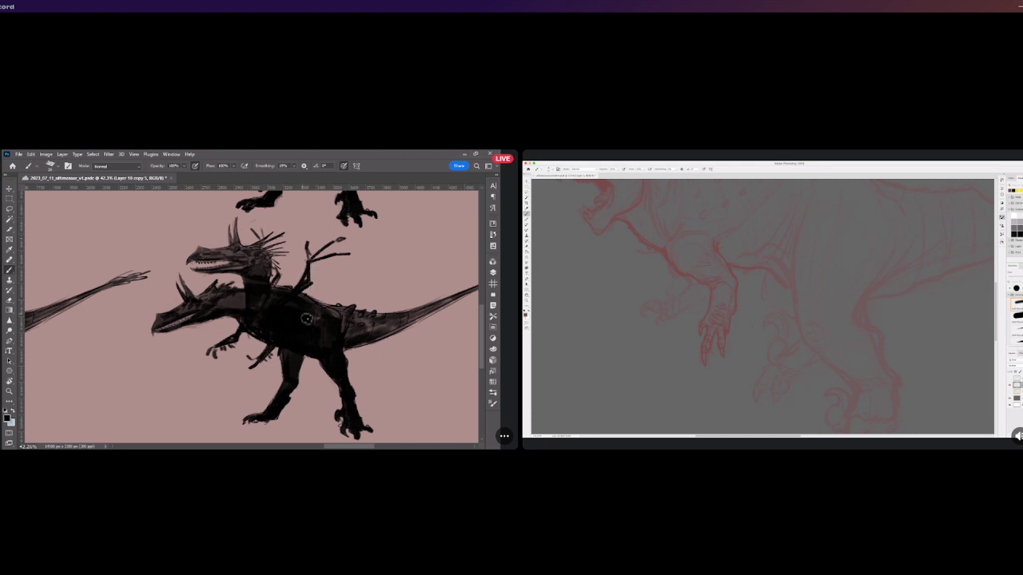
click(315, 291)
drag(310, 270, 297, 300)
mouse_move(311, 262)
mouse_down()
mouse_move(334, 225)
mouse_move(320, 261)
mouse_move(339, 251)
mouse_move(324, 279)
mouse_up()
mouse_move(334, 226)
mouse_down()
mouse_move(341, 230)
mouse_move(307, 245)
mouse_up()
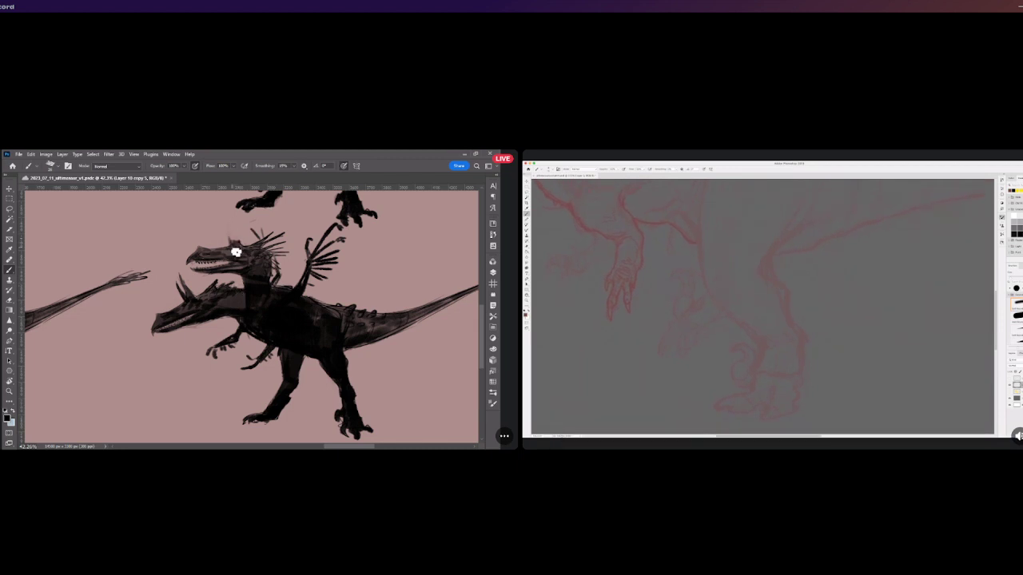
Reduce the brush size and paint long swept horns and a nose horn on the middle creature's upper head.
key(ctrl+z)
key(ctrl+z)
key(bracketleft)
key(bracketleft)
key(bracketleft)
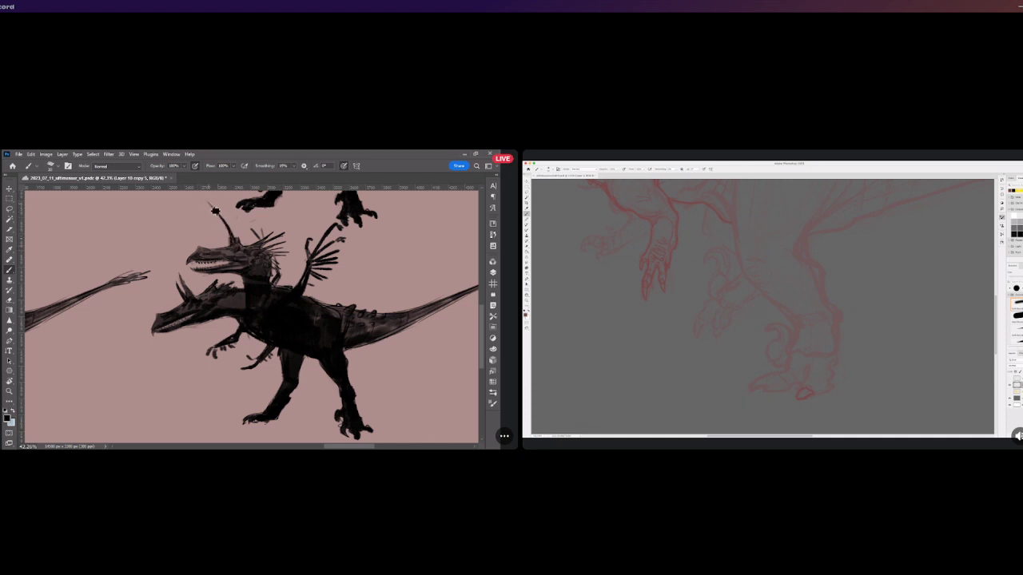
scroll(214, 278, down, 1)
drag(299, 179, 208, 229)
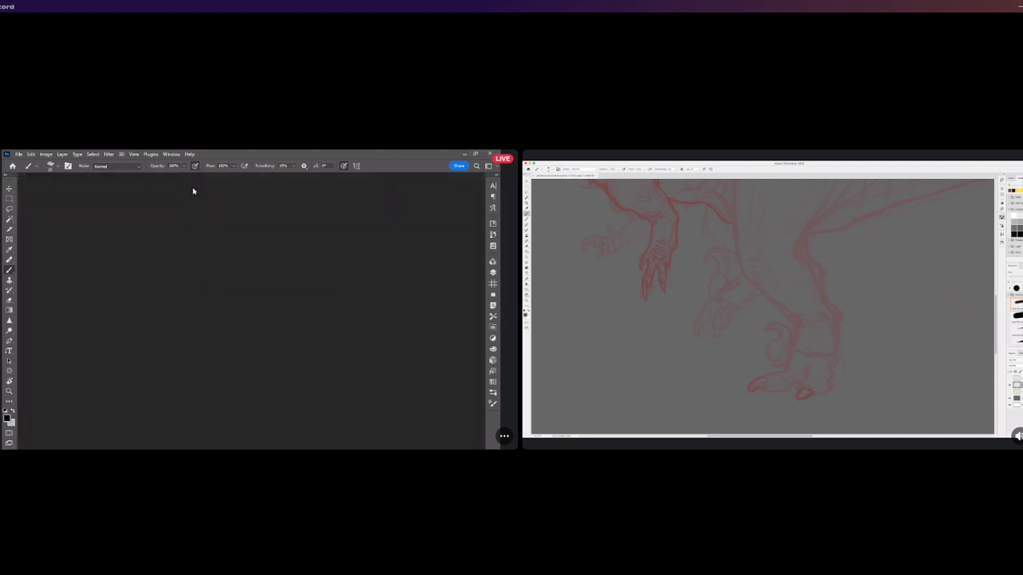
drag(205, 183, 204, 181)
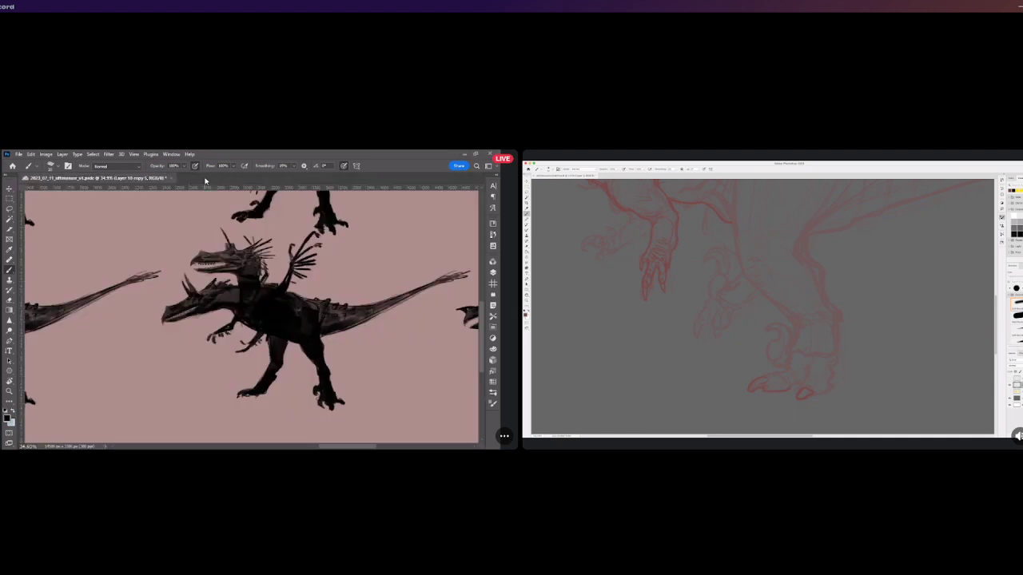
scroll(199, 242, up, 1)
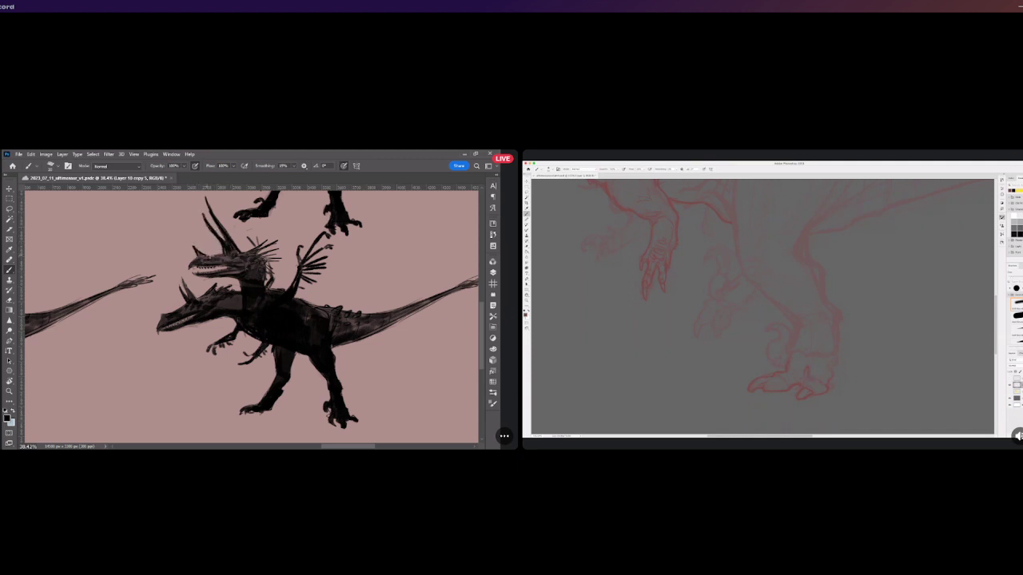
Add quills behind the middle creature's upper head and tall spikes along its rear back and tail base.
mouse_move(277, 229)
mouse_down()
mouse_move(262, 245)
mouse_move(296, 242)
mouse_up()
mouse_move(374, 317)
mouse_down()
mouse_move(416, 284)
mouse_move(415, 293)
mouse_move(387, 292)
mouse_up()
key(ctrl+z)
key(ctrl+z)
key(ctrl+z)
mouse_move(334, 314)
mouse_down()
mouse_move(363, 286)
mouse_move(325, 292)
mouse_move(328, 307)
mouse_move(361, 298)
mouse_up()
key(ctrl+z)
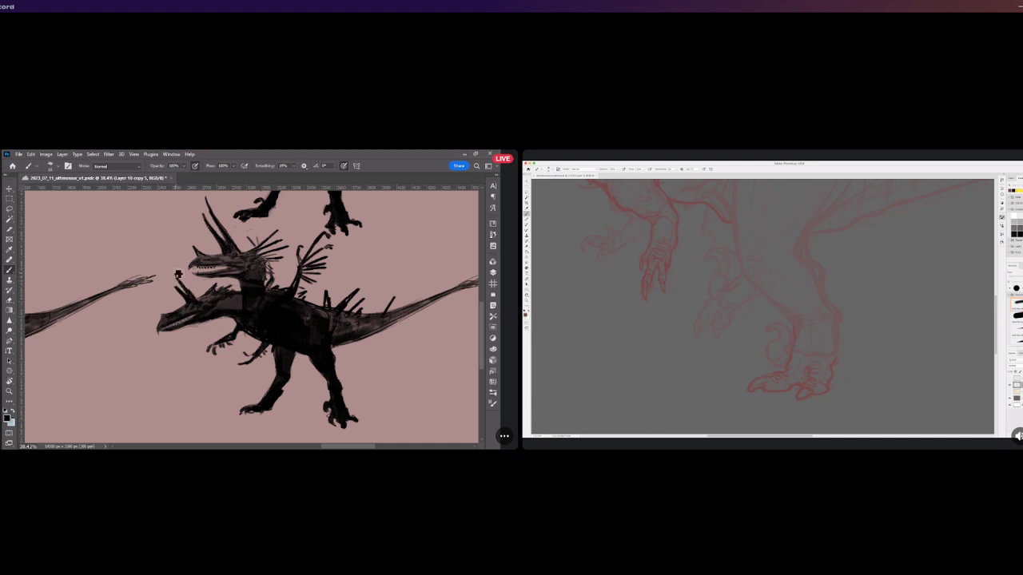
Paint additional horns on the middle creature's lower head and bolder claws on its arms and front foot.
drag(170, 322, 162, 315)
scroll(177, 316, down, 3)
scroll(163, 328, up, 2)
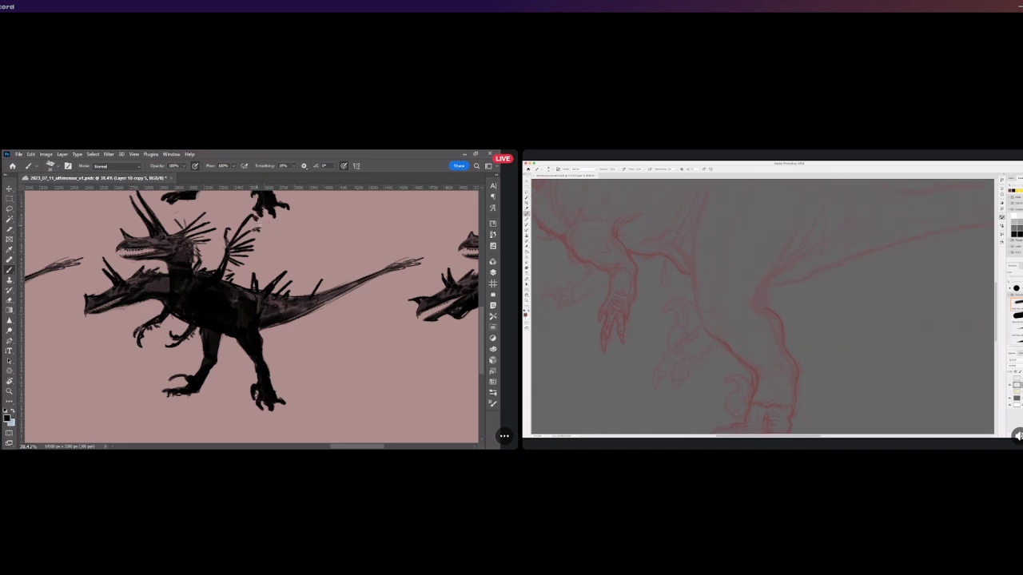
Touch up the upper fingers of the wing-like limb on the middle creature's back.
click(262, 235)
drag(251, 216, 258, 224)
scroll(255, 255, down, 2)
scroll(255, 255, down, 3)
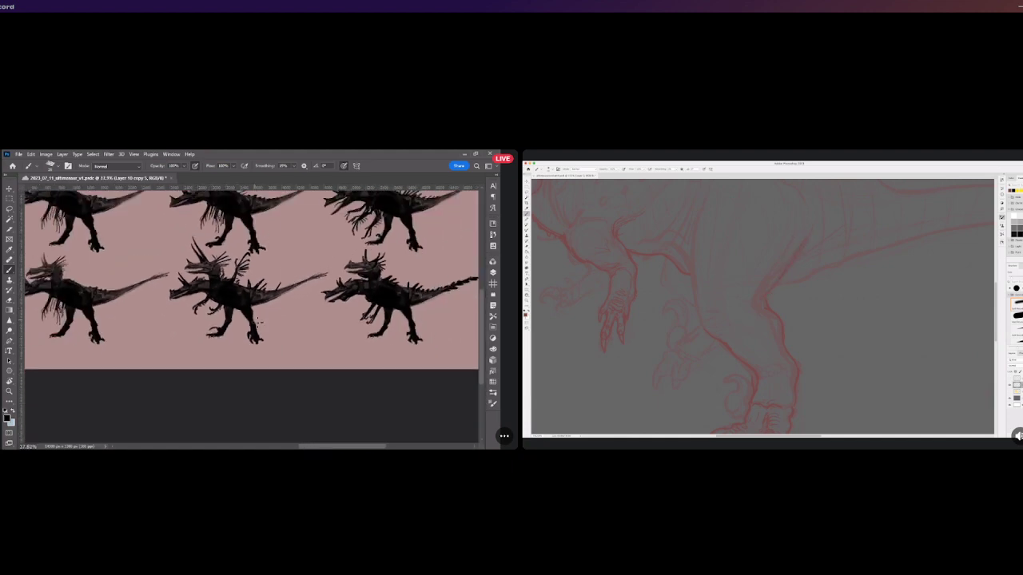
scroll(302, 243, down, 2)
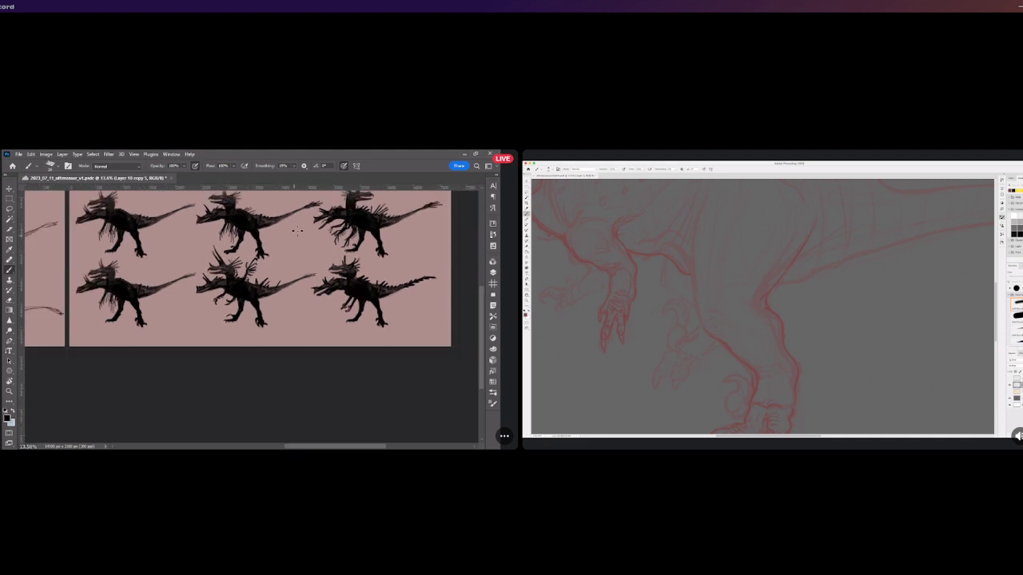
Trim the wispy end of the middle creature's tail to a simple point and save the document.
scroll(285, 244, up, 4)
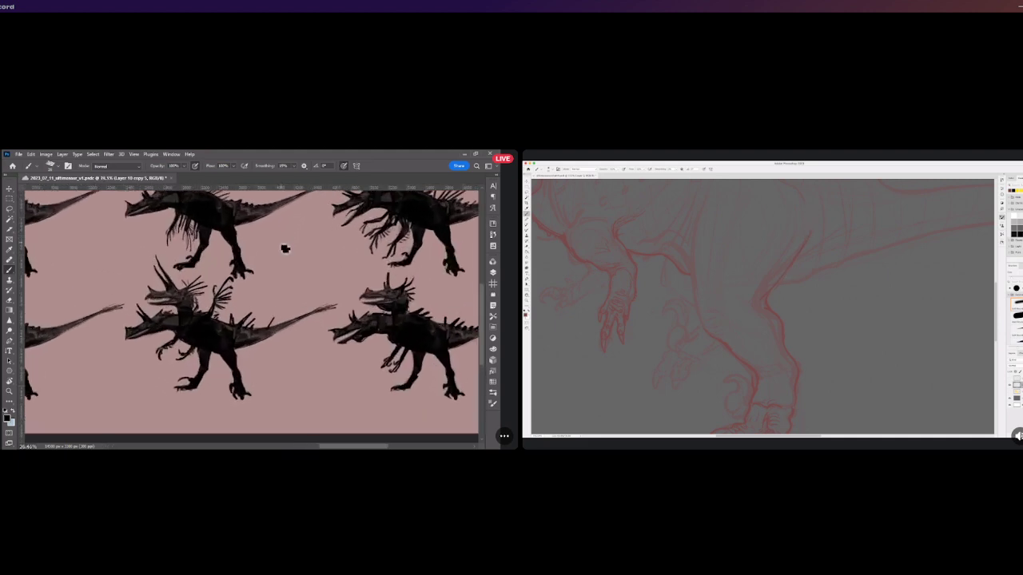
drag(344, 320, 334, 324)
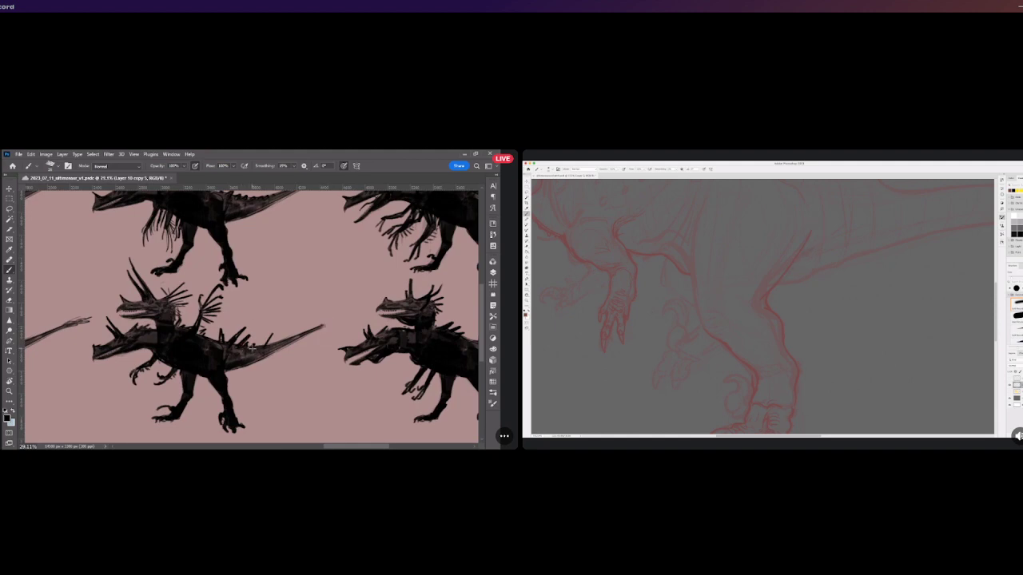
key(ctrl+s)
Extend the middle creature's tail tip and paint a cluster of spikes on it, undoing unwanted strokes.
mouse_move(323, 327)
mouse_down()
mouse_move(325, 313)
mouse_move(341, 317)
mouse_move(330, 324)
mouse_move(347, 319)
mouse_up()
key(ctrl+z)
key(ctrl+z)
key(ctrl+z)
key(ctrl+z)
key(ctrl+z)
key(ctrl+z)
key(ctrl+z)
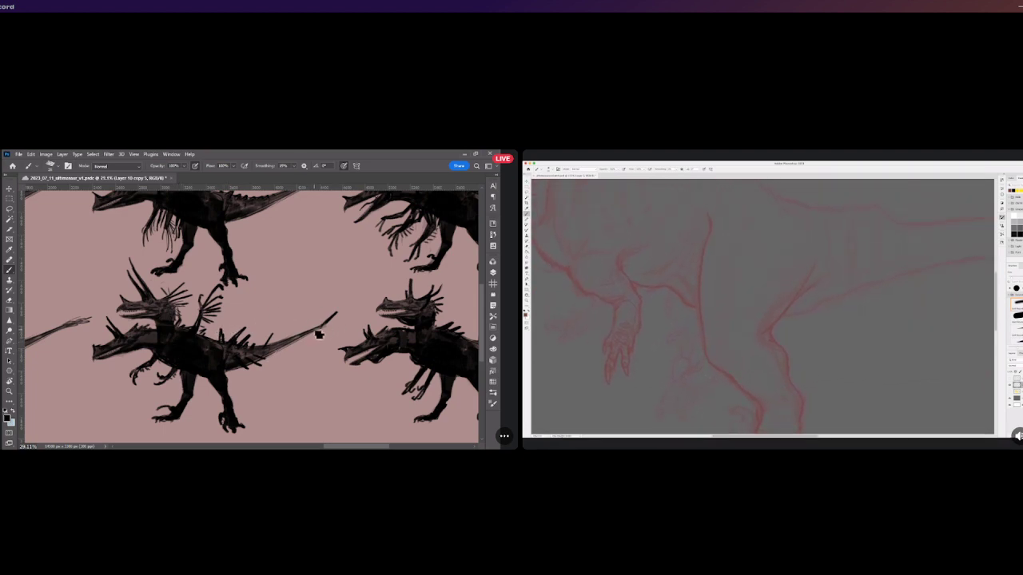
drag(316, 326, 323, 315)
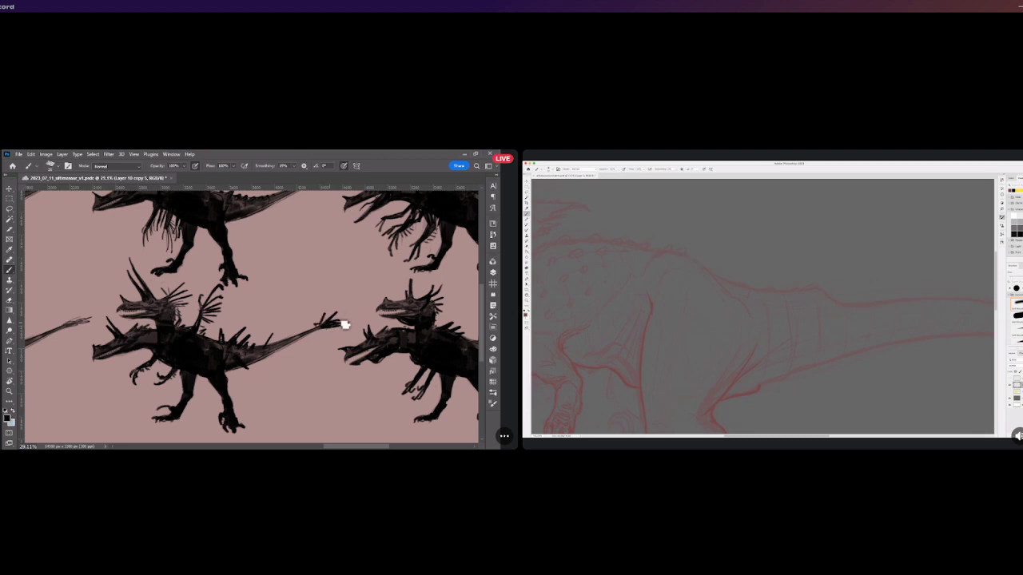
Review the six creature silhouettes side by side on the sheet and compare their shapes.
scroll(326, 321, down, 4)
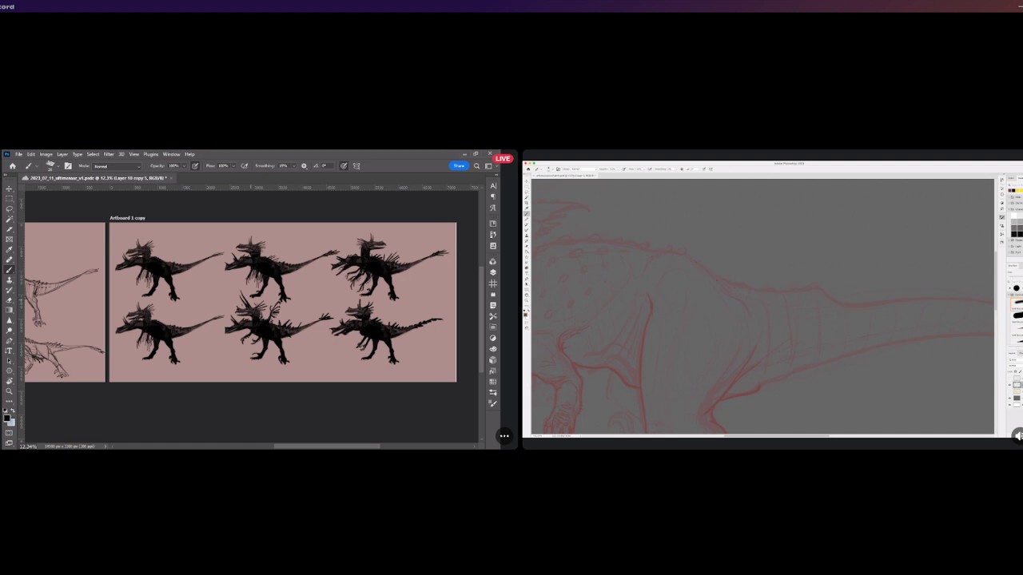
scroll(192, 308, up, 1)
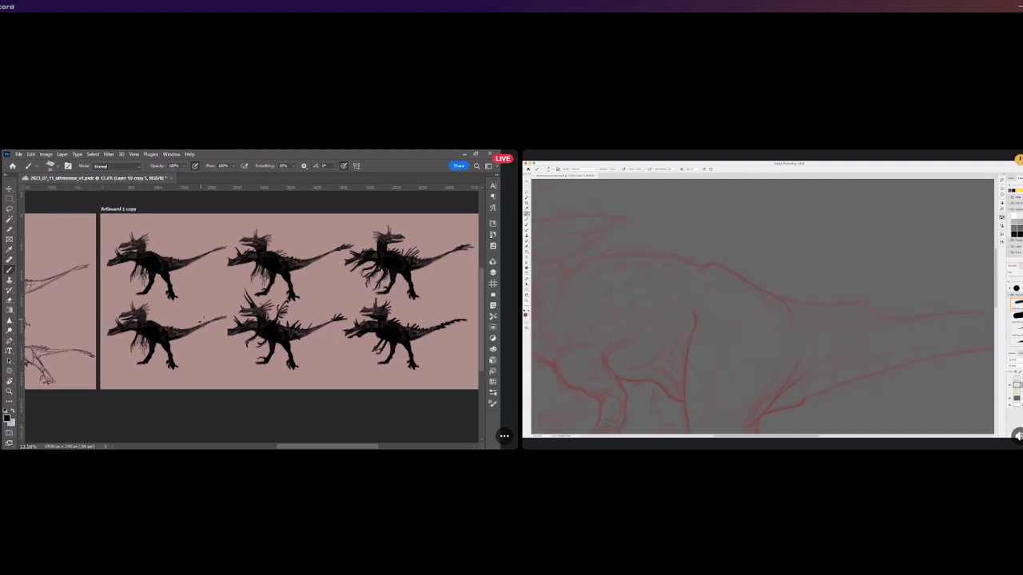
scroll(203, 321, up, 2)
scroll(204, 325, down, 1)
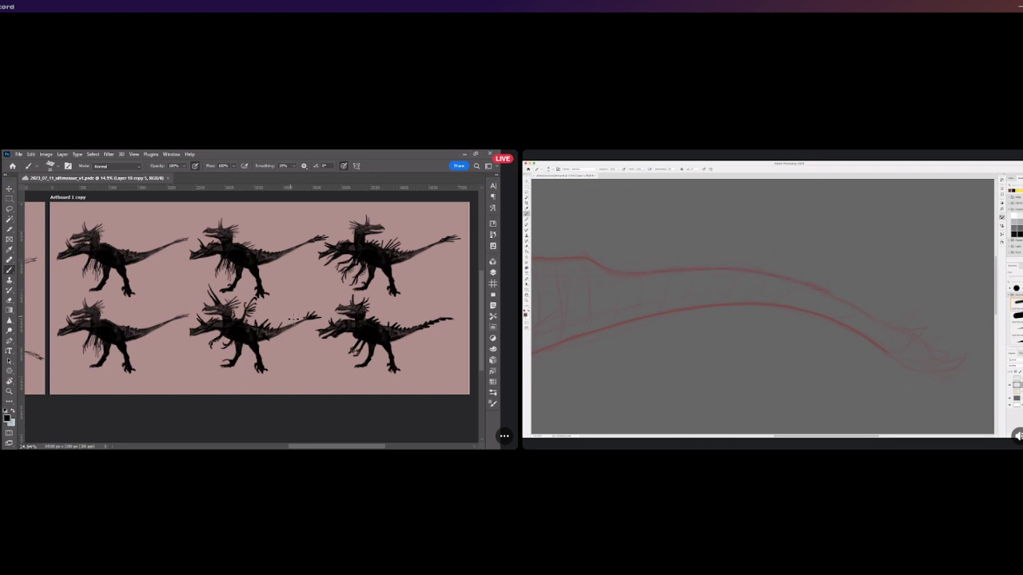
scroll(147, 341, up, 1)
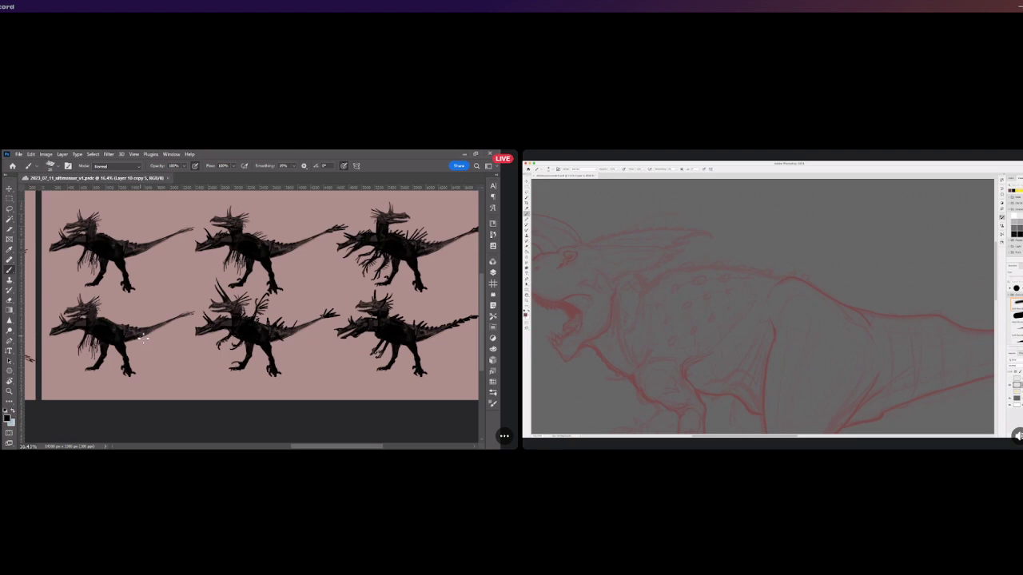
scroll(144, 338, down, 2)
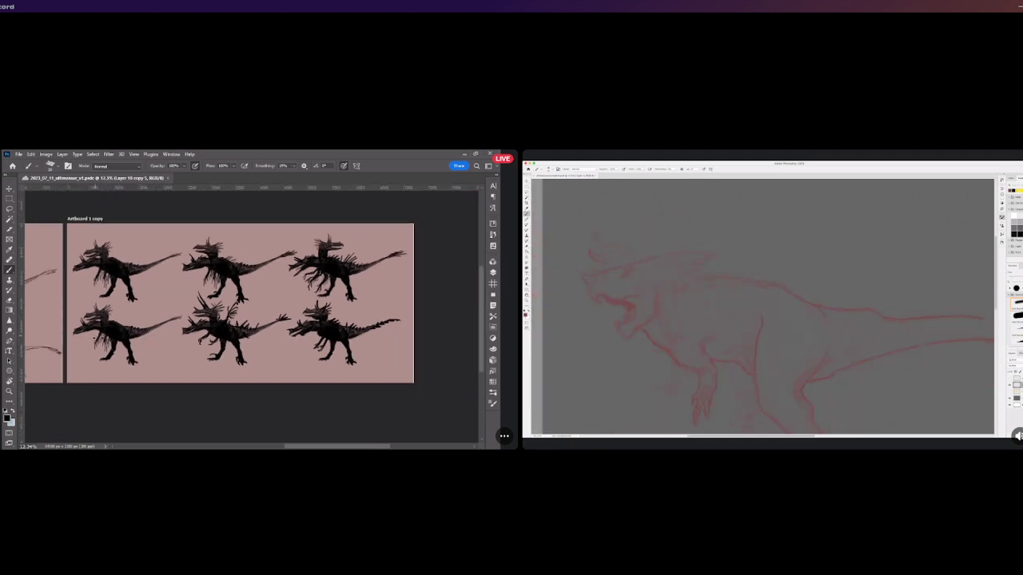
scroll(192, 359, up, 3)
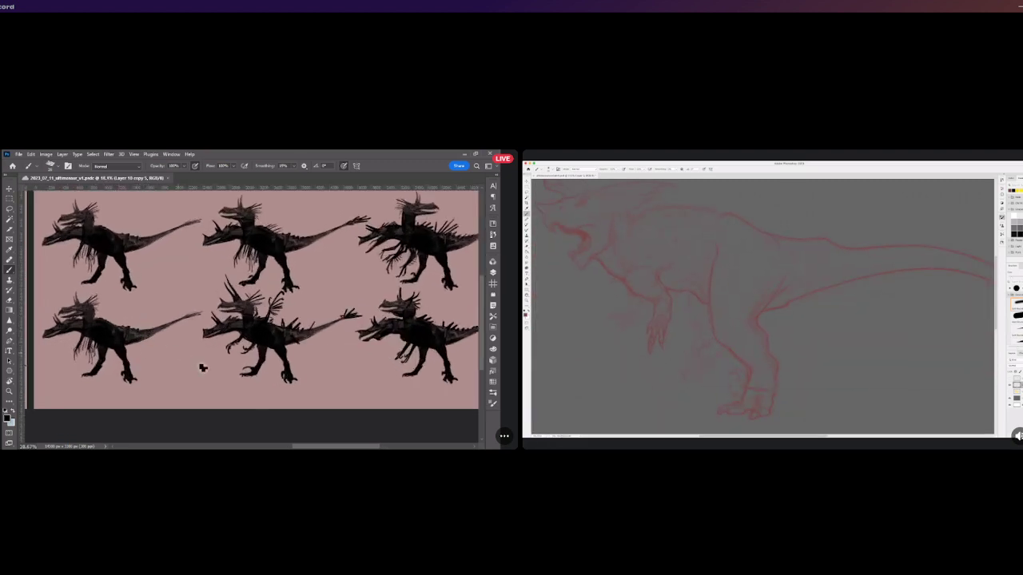
Cut out the upper head of the first creature in the bottom row and flip it horizontally.
drag(312, 446, 275, 446)
scroll(267, 314, up, 7)
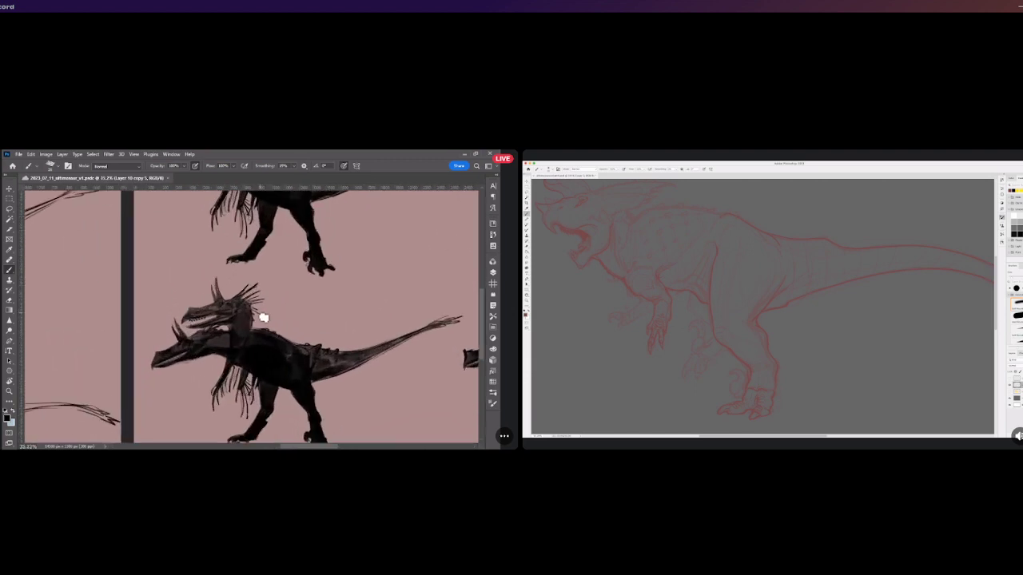
key(l)
scroll(121, 275, down, 2)
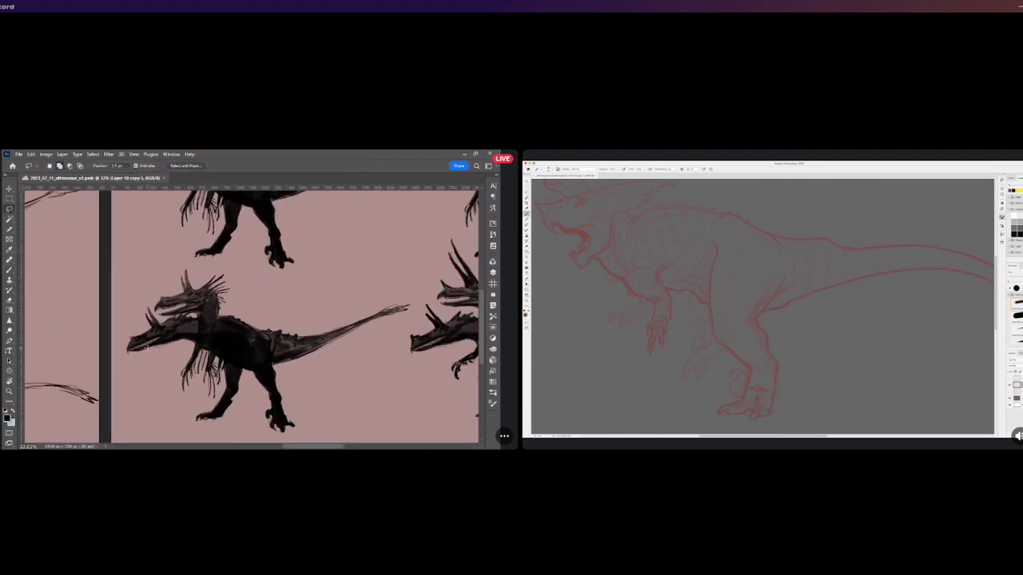
scroll(157, 359, up, 4)
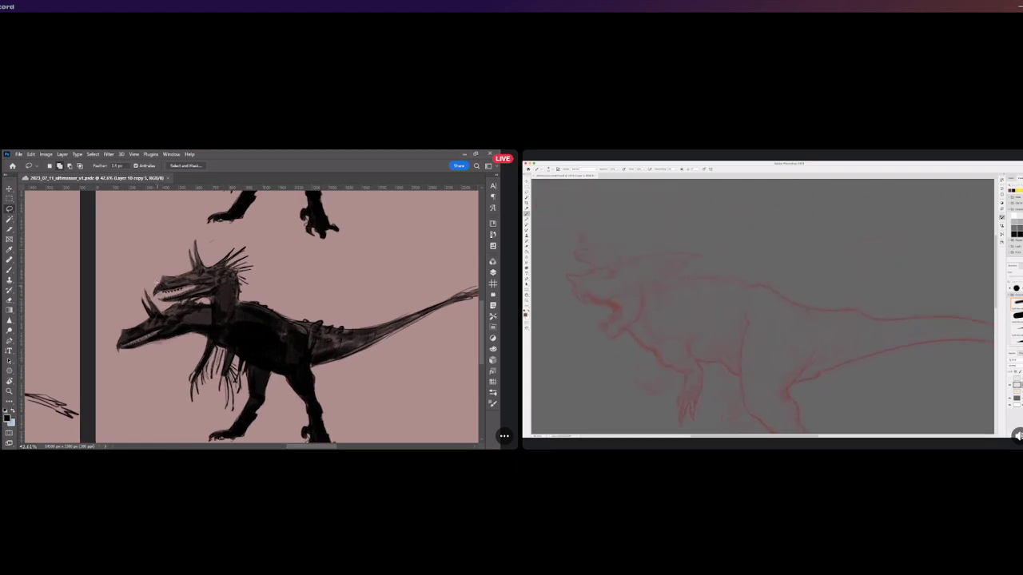
mouse_move(157, 301)
mouse_down()
mouse_move(229, 294)
mouse_move(232, 231)
mouse_move(149, 273)
mouse_move(188, 273)
mouse_up()
click(9, 188)
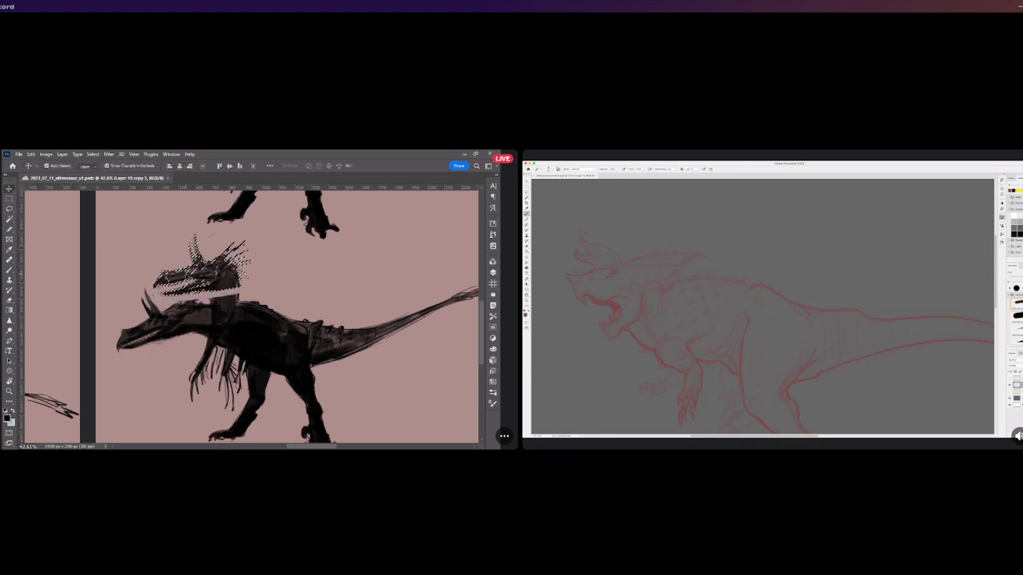
scroll(246, 274, down, 2)
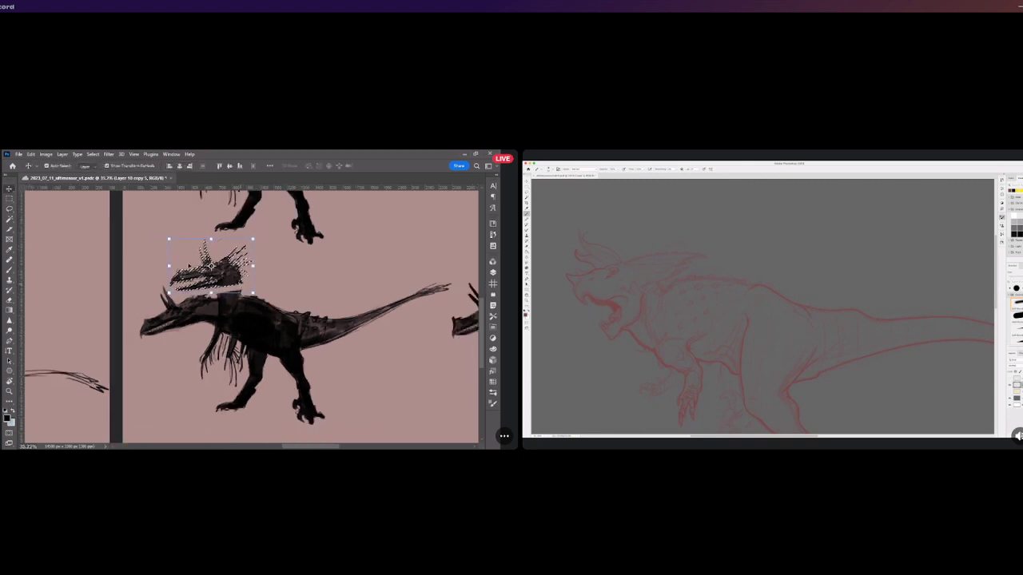
click(31, 155)
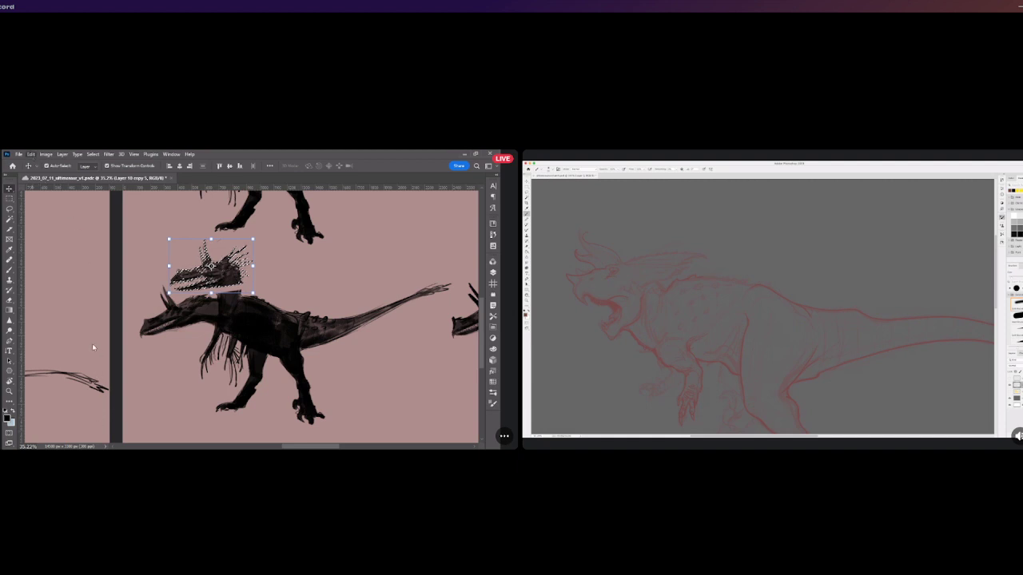
click(159, 360)
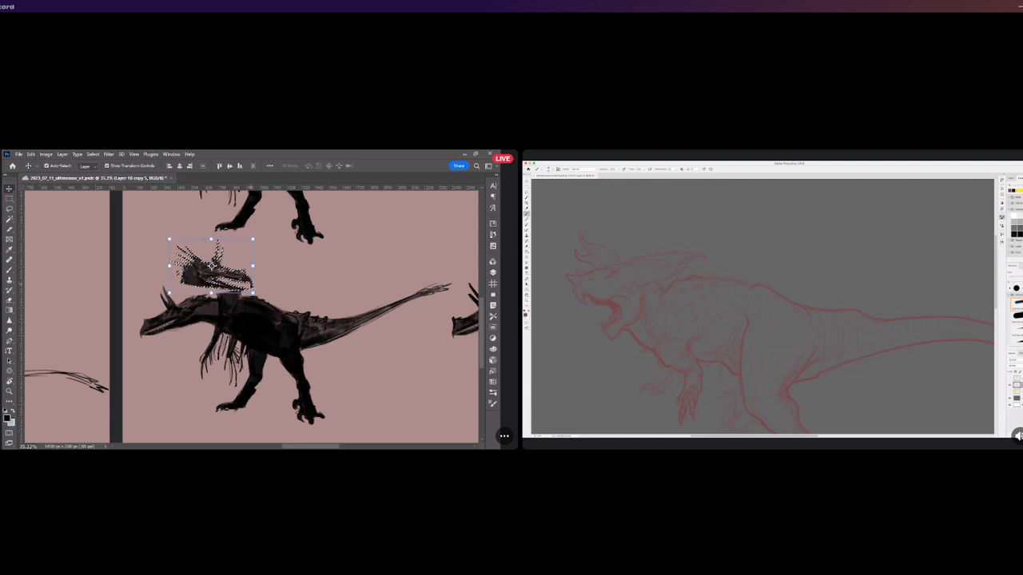
Rotate the flipped head so the snout points slightly upward, place it above the neck stump and deselect it.
drag(224, 275, 257, 260)
key(ctrl+t)
click(386, 166)
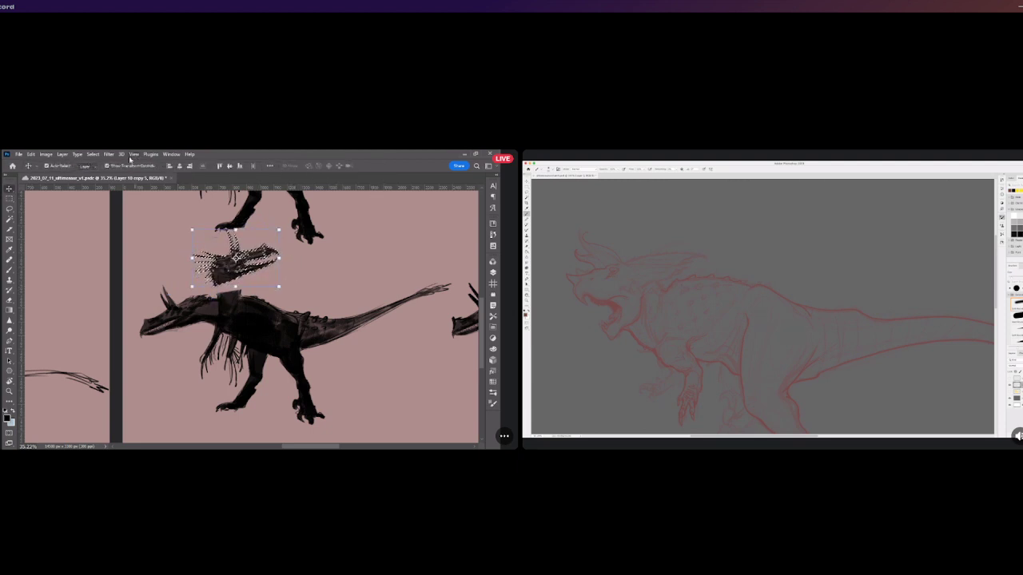
scroll(147, 242, down, 2)
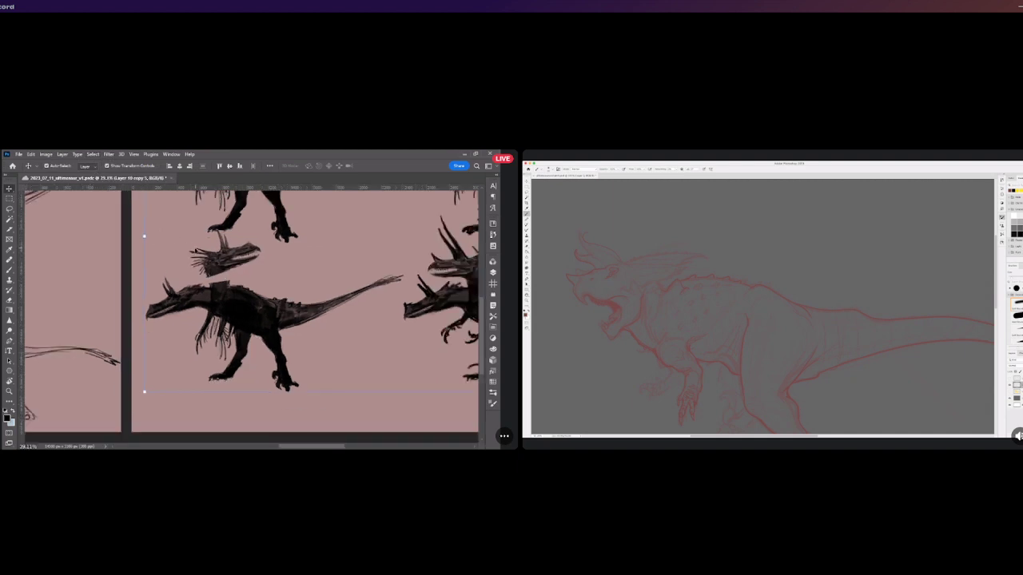
Paint the missing neck section to join the turned upper head to the body.
scroll(219, 247, up, 2)
key(b)
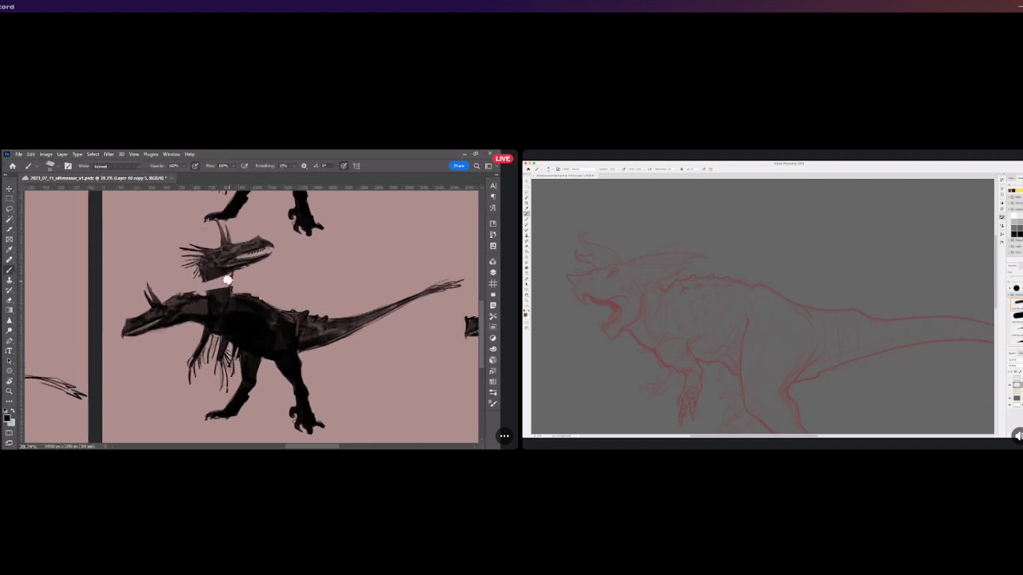
mouse_move(207, 268)
mouse_down()
mouse_move(211, 296)
mouse_move(224, 271)
mouse_move(240, 276)
mouse_move(218, 266)
mouse_up()
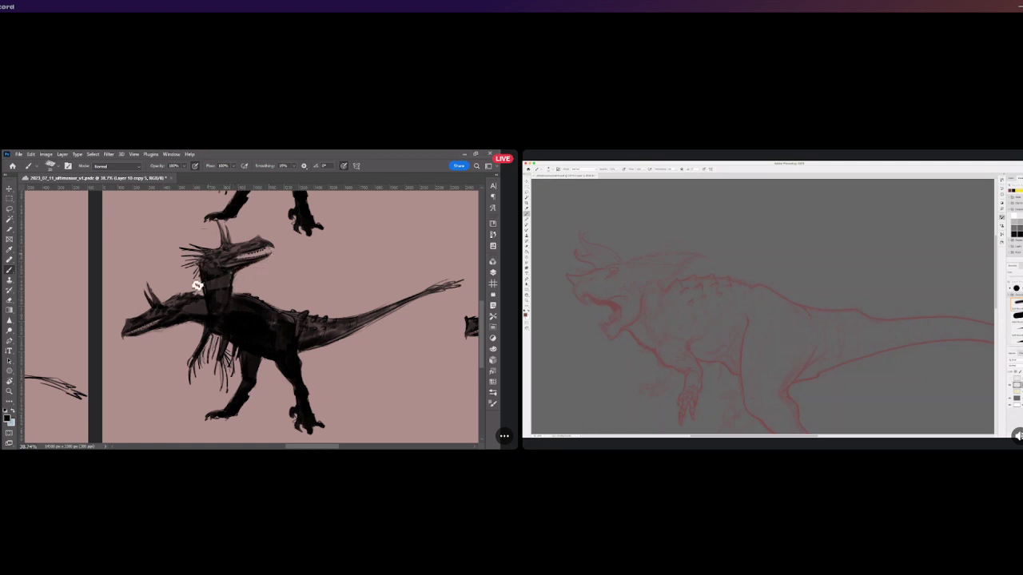
Select the same creature's lower head and move it forward, away from its neck.
click(10, 209)
mouse_move(197, 295)
mouse_down()
mouse_move(130, 356)
mouse_move(162, 270)
mouse_up()
key(v)
drag(187, 315, 174, 313)
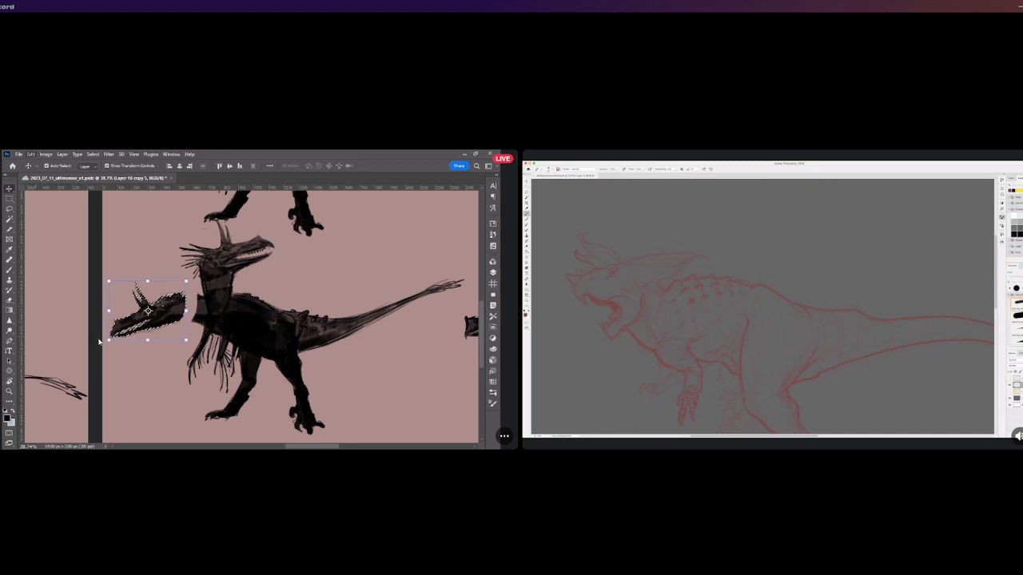
Rotate the detached lower head so the snout tilts downward, reposition it lower, apply the transform and deselect it.
mouse_move(156, 323)
mouse_down()
mouse_move(264, 310)
mouse_move(244, 297)
mouse_move(139, 309)
mouse_move(148, 315)
mouse_up()
drag(195, 343, 168, 362)
drag(149, 323, 120, 337)
drag(144, 299, 142, 326)
click(387, 166)
click(93, 154)
click(103, 173)
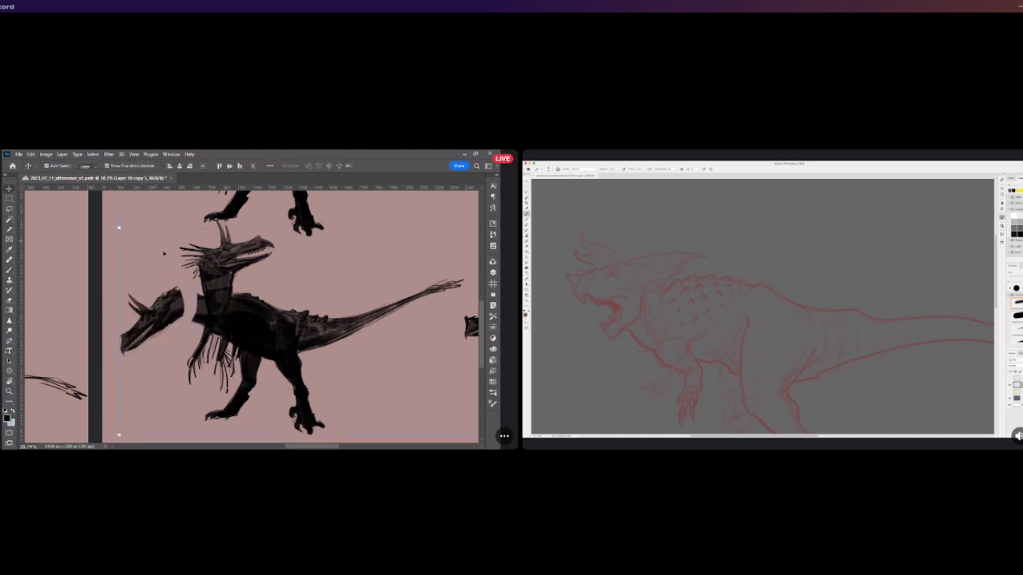
Paint an arched neck joining the lowered head to the body and add spikes along its upper edge.
key(b)
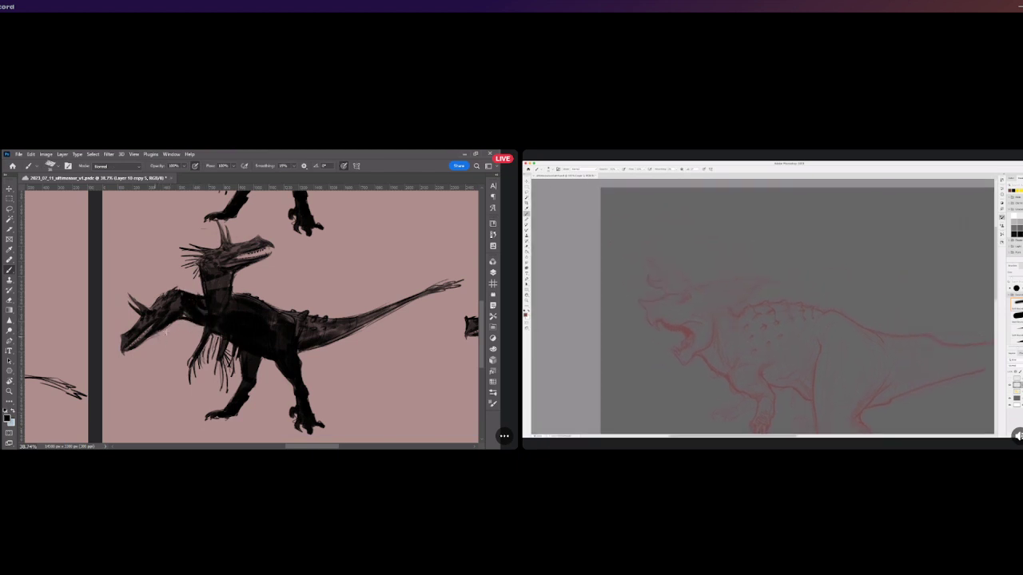
scroll(191, 300, down, 2)
scroll(191, 301, up, 2)
scroll(191, 300, down, 1)
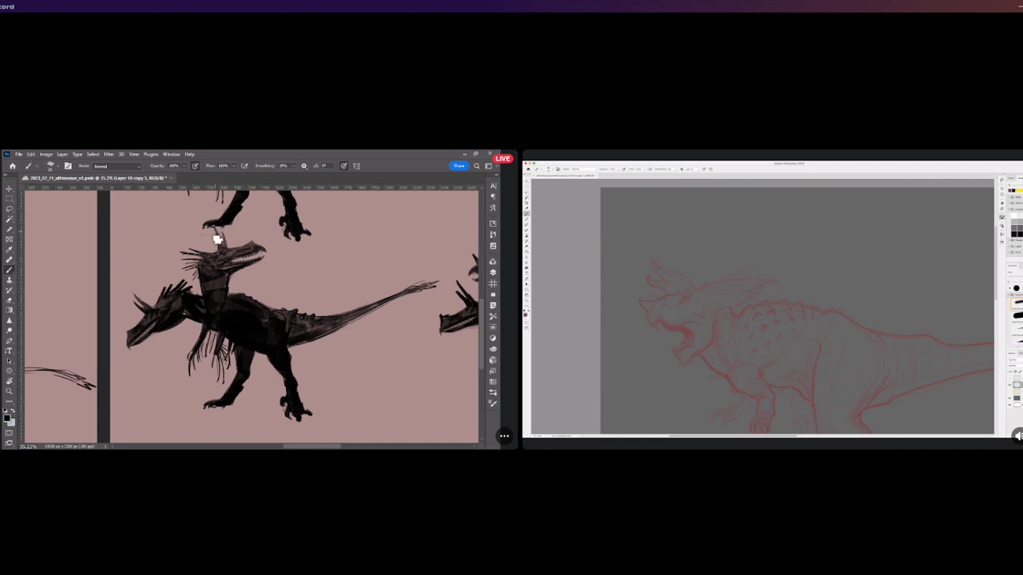
Select the whole first creature in the bottom row, shift its position slightly and deselect it.
click(9, 210)
scroll(179, 337, down, 2)
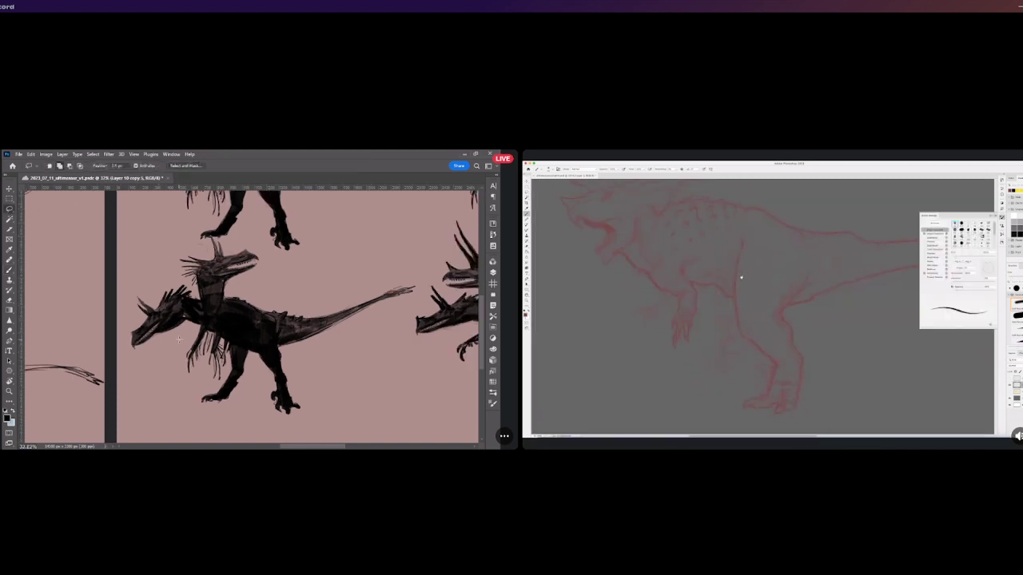
mouse_move(310, 276)
mouse_down()
mouse_move(383, 284)
mouse_move(379, 306)
mouse_move(305, 374)
mouse_move(189, 414)
mouse_move(160, 272)
mouse_up()
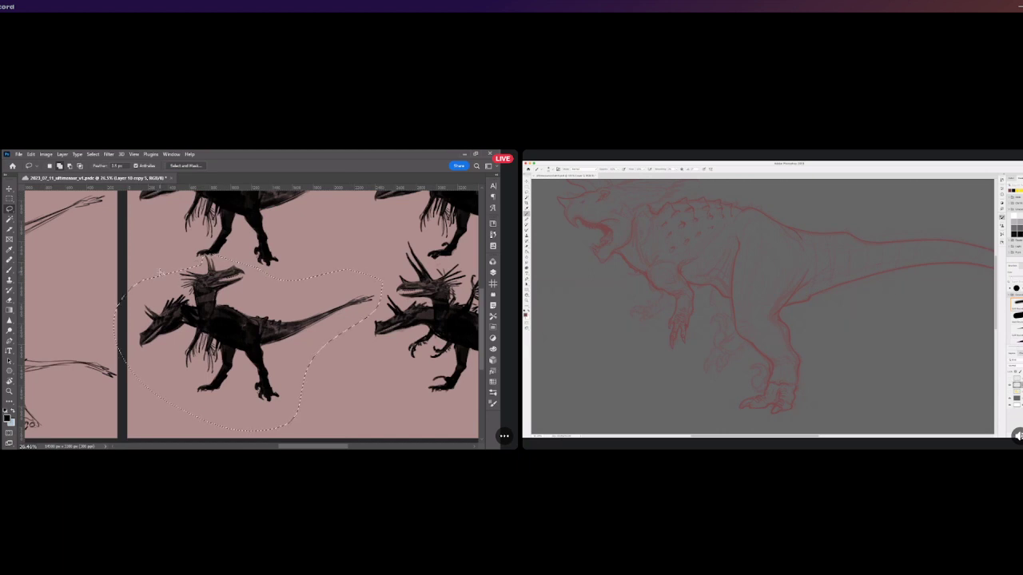
click(10, 190)
drag(248, 342, 257, 330)
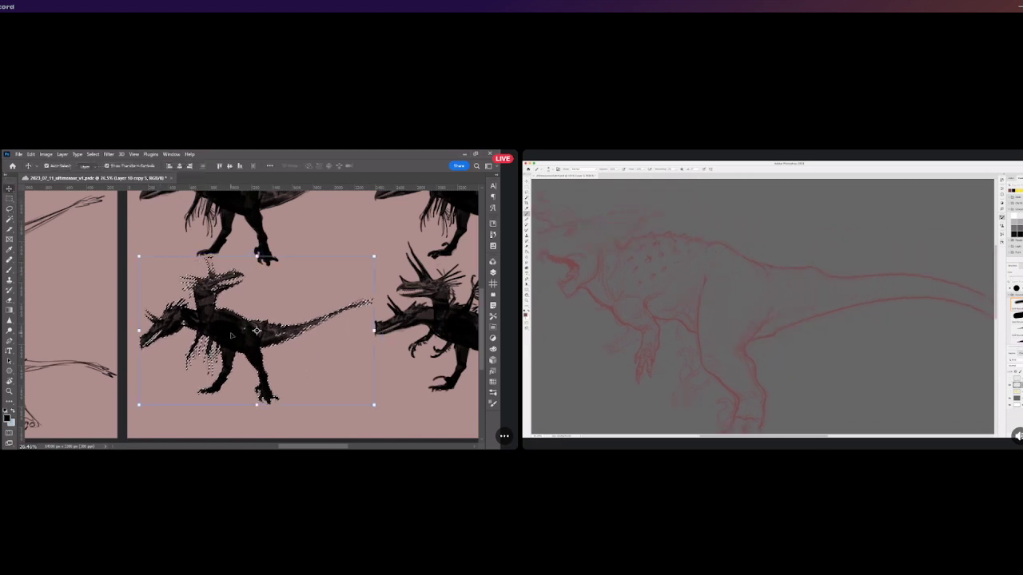
scroll(229, 240, down, 1)
key(b)
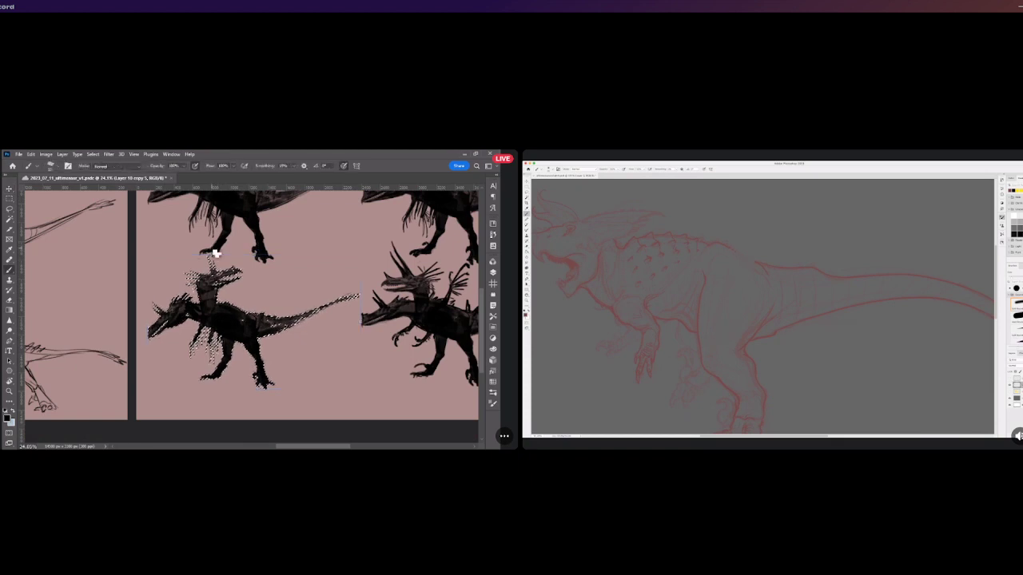
key(ctrl+d)
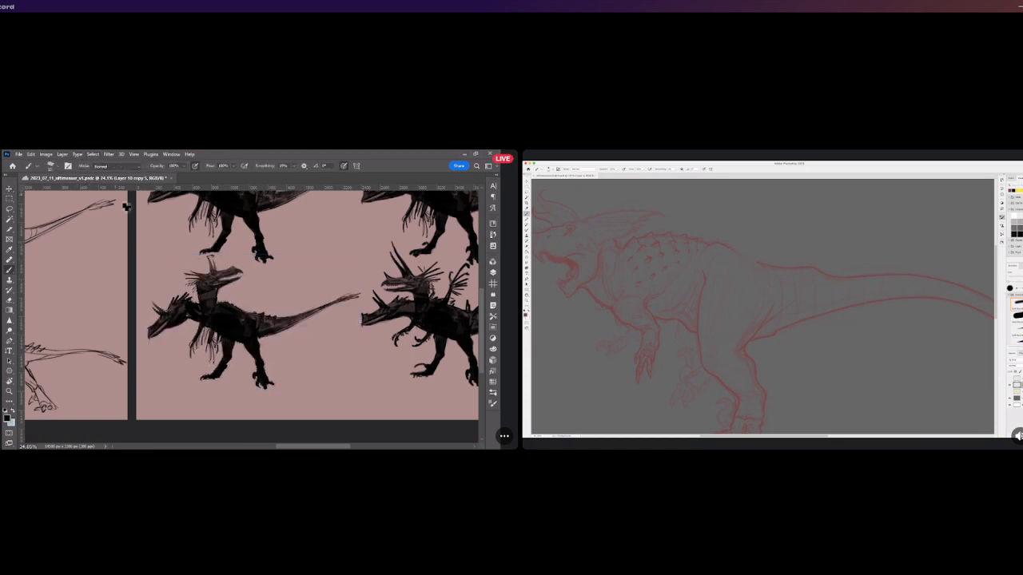
Paint spikes along the creature's back and a larger horn on its lower head, undoing the long horn on the upper head.
scroll(204, 262, up, 1)
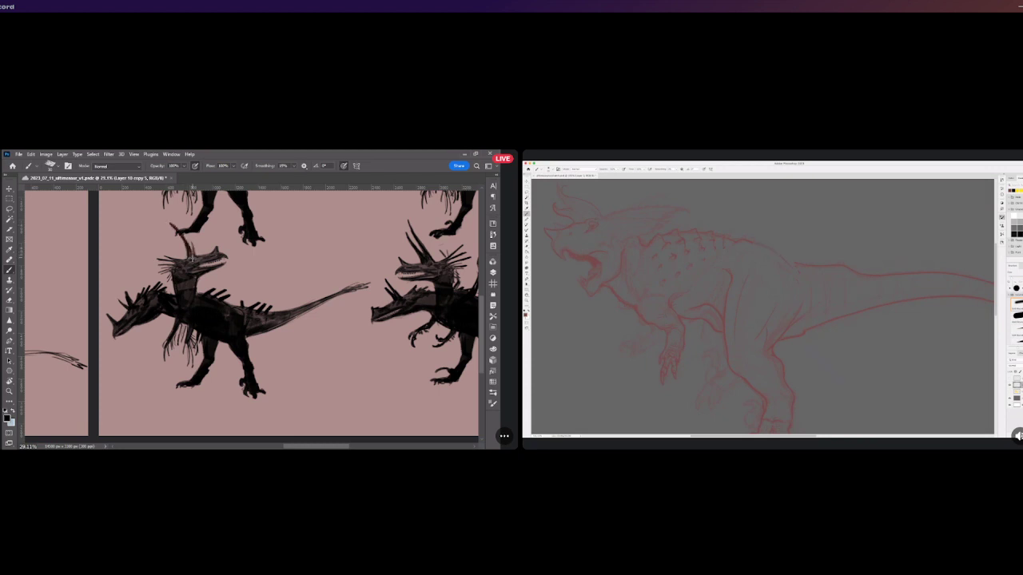
key(ctrl+z)
scroll(211, 244, down, 5)
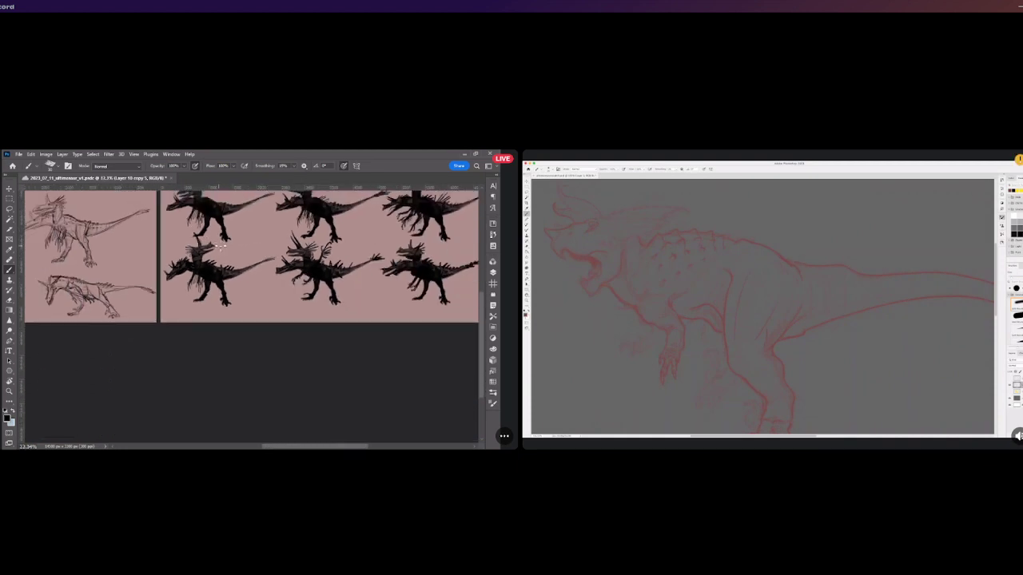
scroll(209, 233, up, 5)
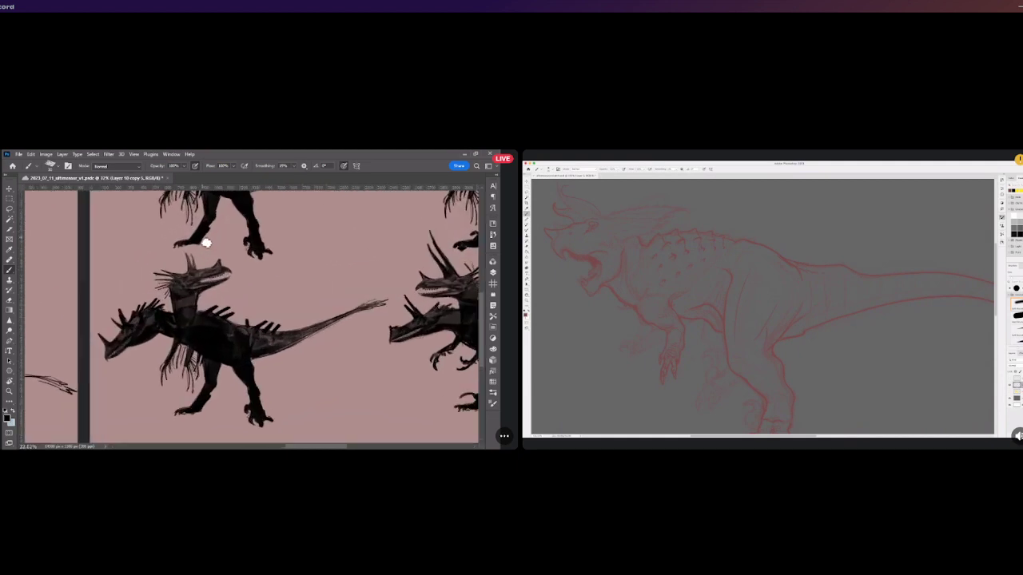
Remove the wispy arms hanging beneath the creature's chest.
scroll(207, 286, down, 5)
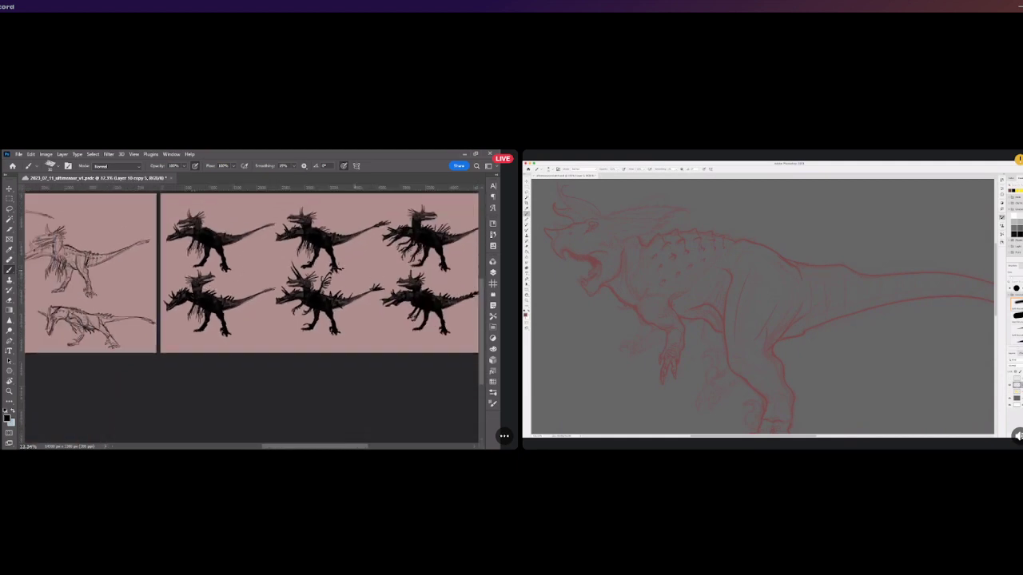
scroll(208, 296, up, 4)
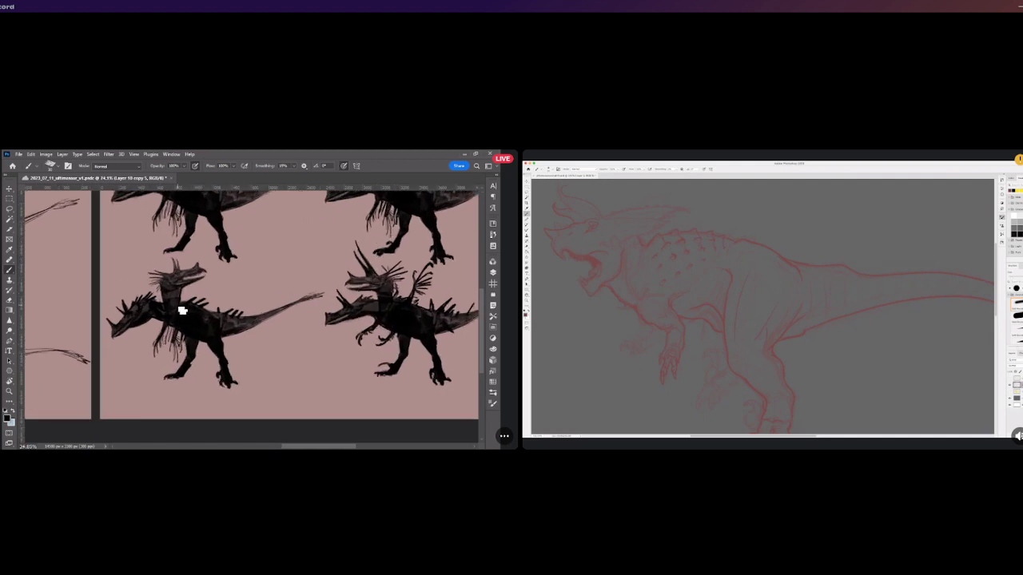
scroll(183, 312, up, 2)
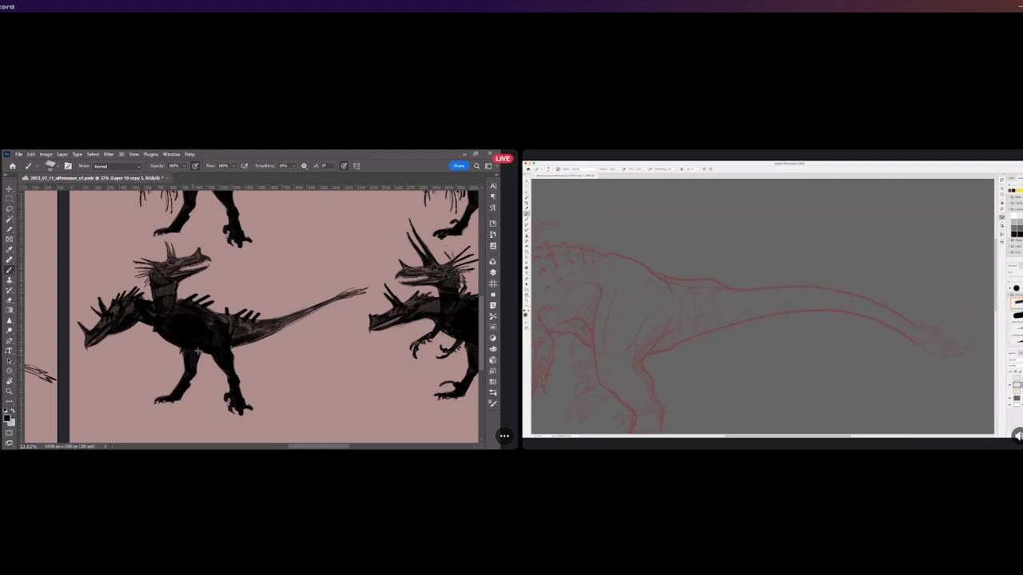
Paint new thin, bent arms with long clawed fingers under the creature's chest using a smaller brush, undoing a stray stroke.
drag(160, 344, 139, 367)
key([)
key([)
key([)
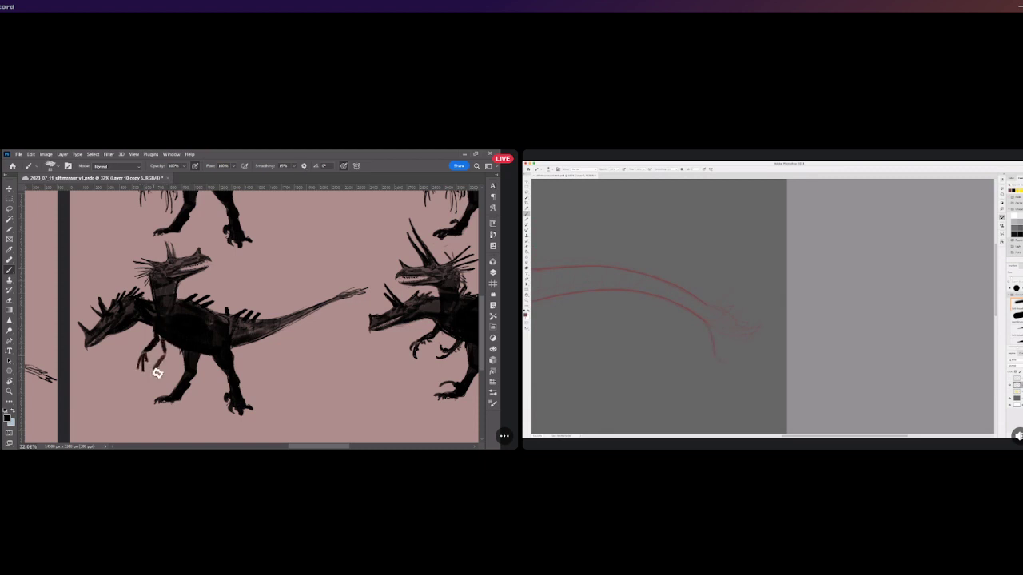
mouse_move(147, 378)
mouse_down()
mouse_move(139, 382)
mouse_move(155, 384)
mouse_move(163, 340)
mouse_move(174, 368)
mouse_up()
key(ctrl+z)
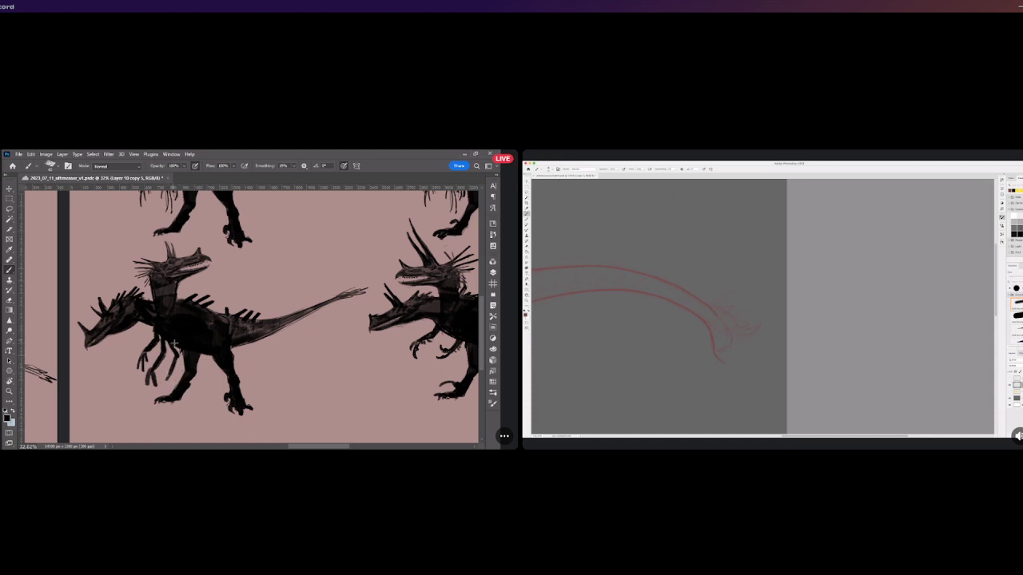
drag(149, 372, 145, 388)
drag(169, 371, 154, 384)
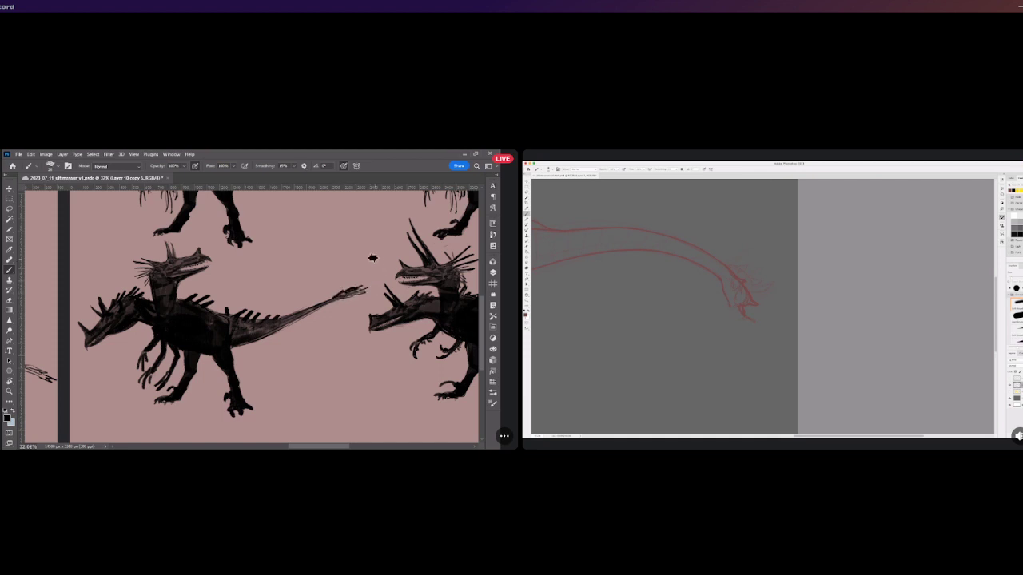
Paint extra spikes at the tail tip of the first creature in the bottom row.
drag(358, 295, 370, 293)
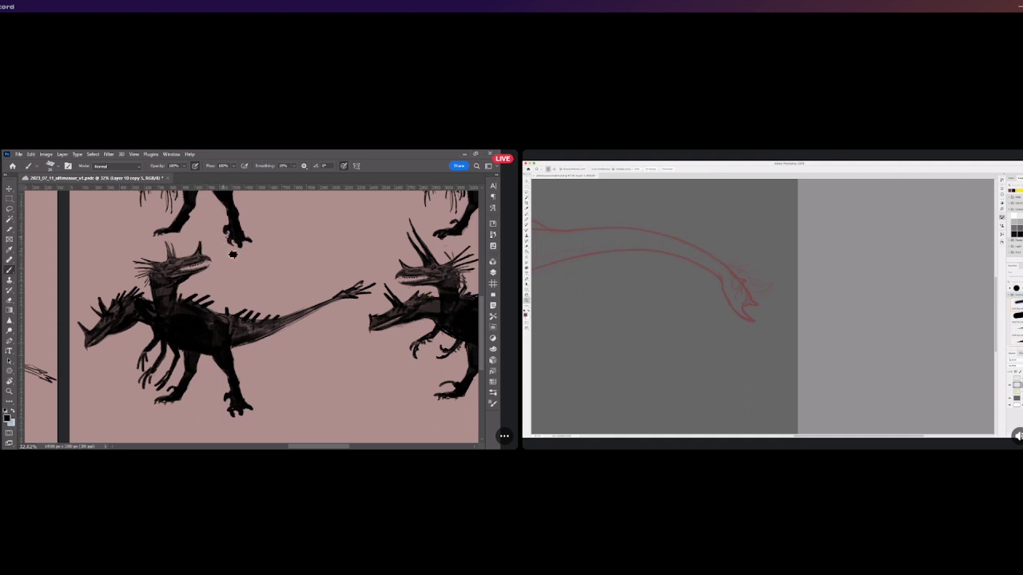
scroll(230, 244, down, 5)
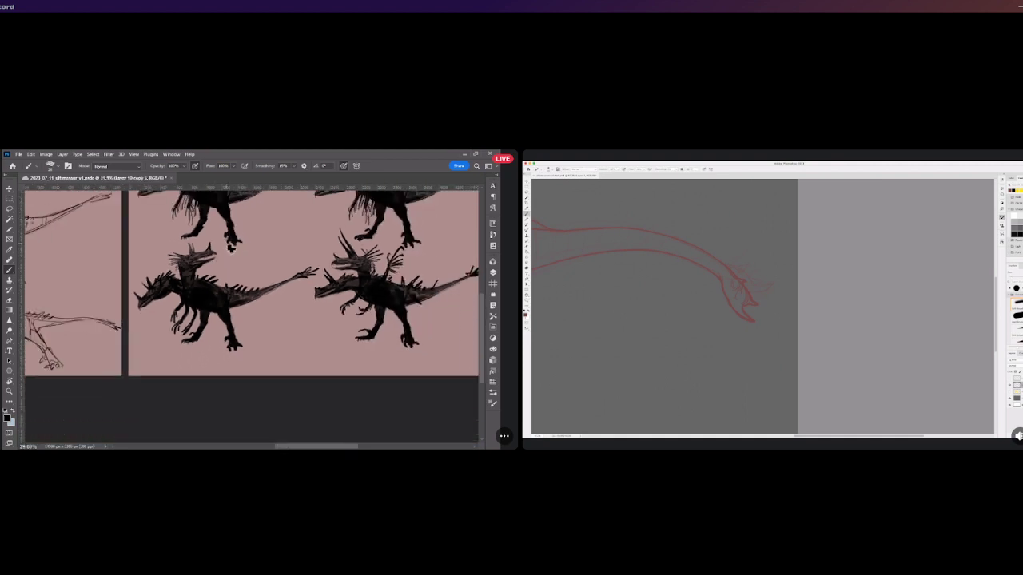
scroll(230, 244, up, 2)
scroll(230, 245, down, 2)
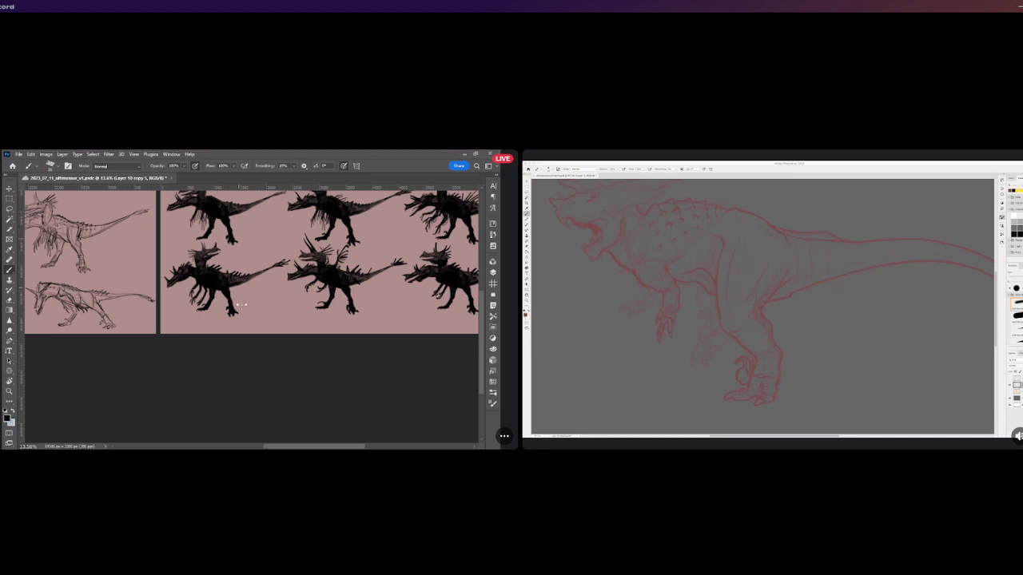
Examine the six creature silhouettes side by side and compare their overall shapes and tail tips.
scroll(241, 301, down, 4)
scroll(222, 293, down, 1)
scroll(324, 288, up, 3)
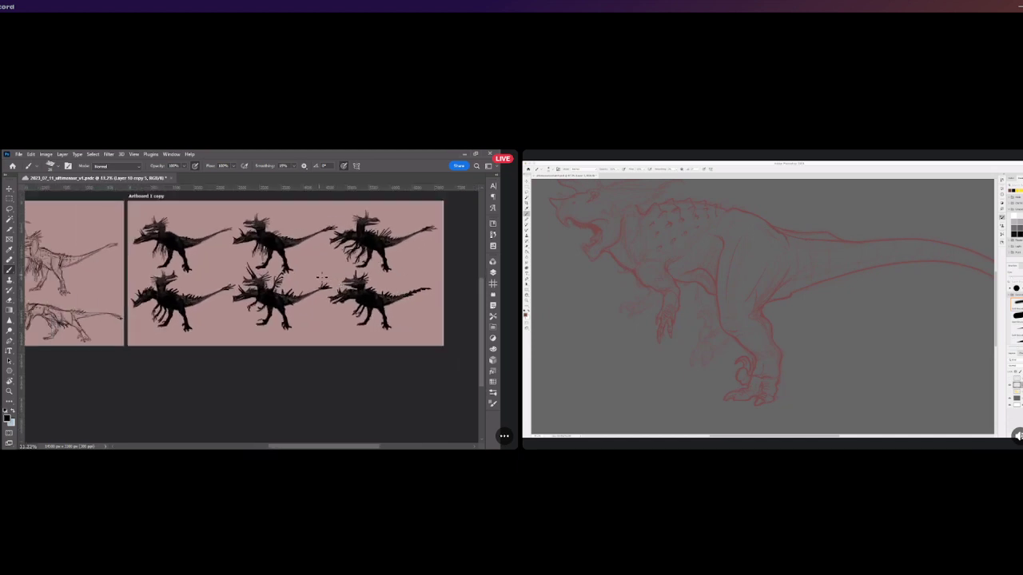
scroll(288, 296, up, 6)
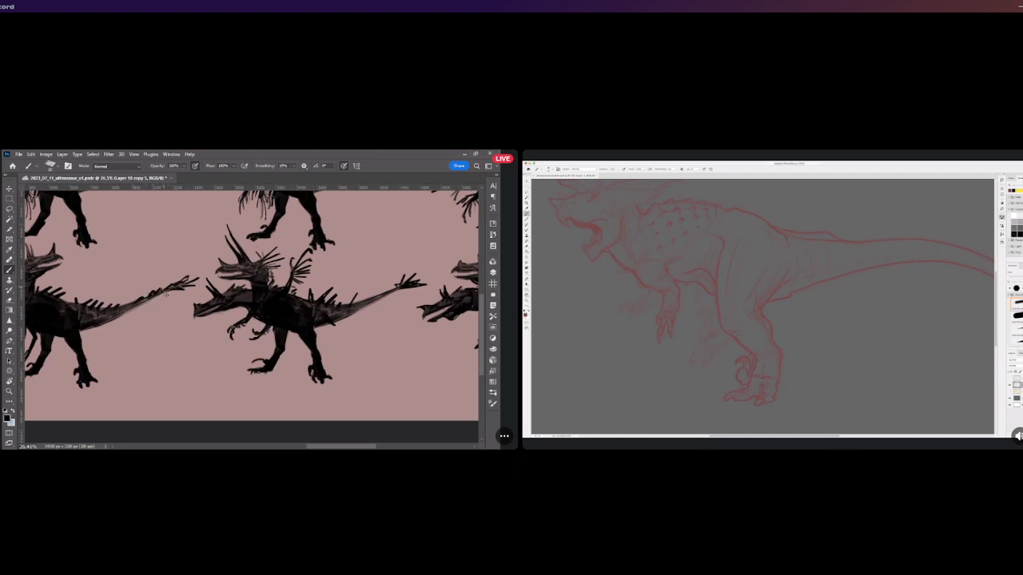
scroll(171, 286, down, 1)
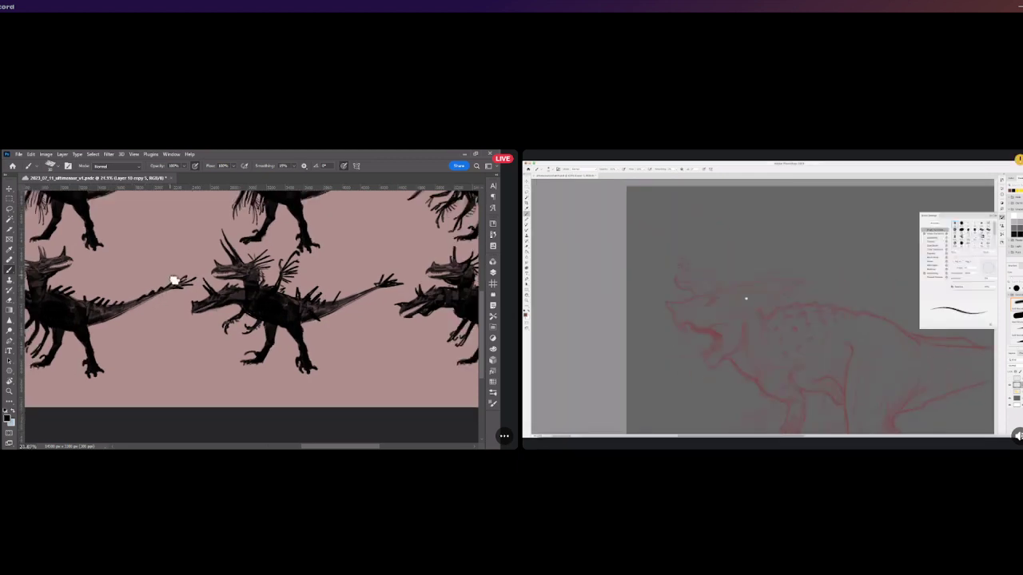
scroll(173, 281, down, 7)
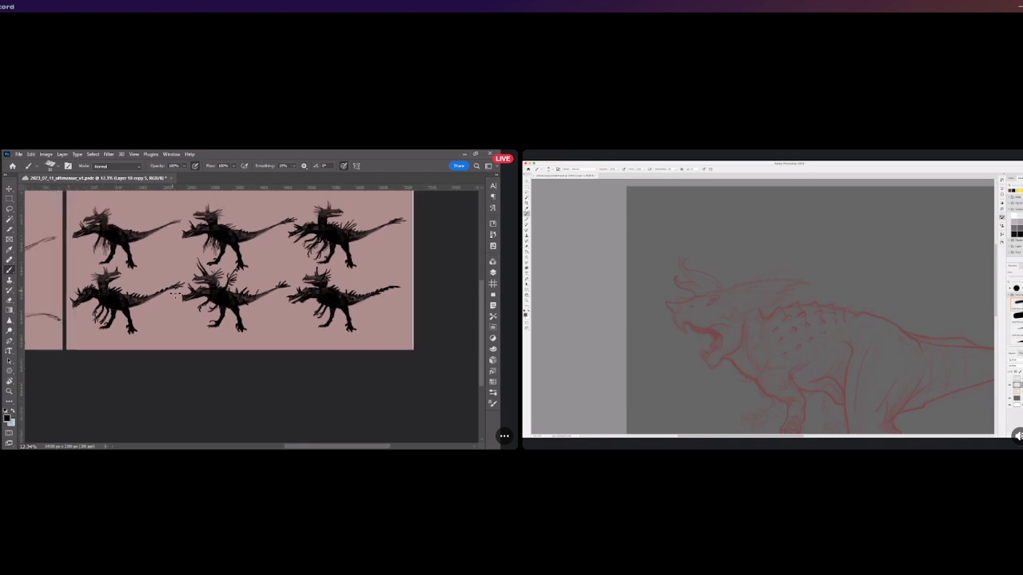
scroll(173, 294, down, 1)
scroll(236, 247, up, 1)
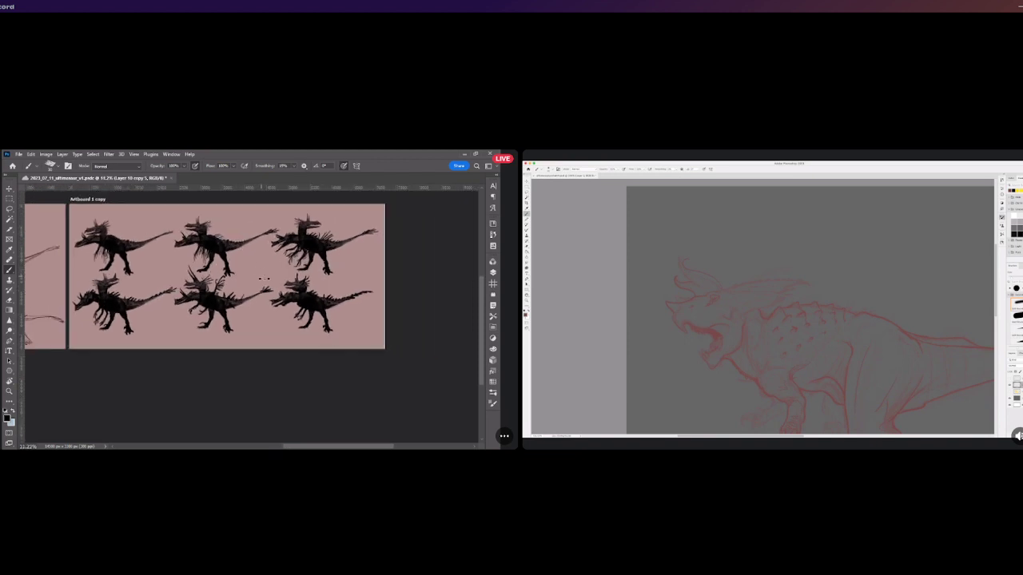
scroll(264, 279, up, 1)
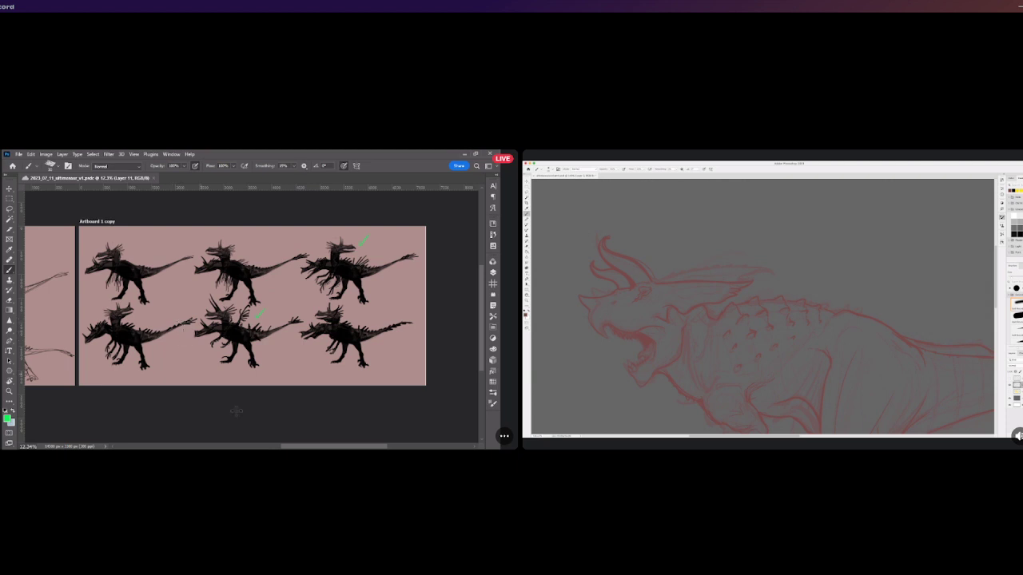
Review the original line sketches on the first artboard and compare them with the silhouette variations.
key(ctrl+minus)
drag(297, 445, 225, 446)
scroll(241, 327, up, 4)
scroll(242, 326, up, 1)
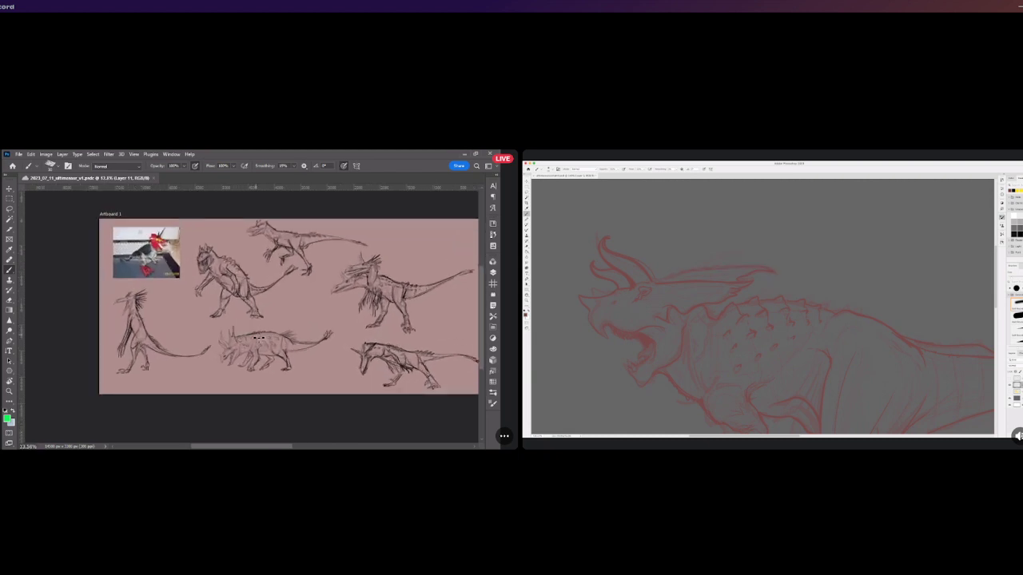
scroll(256, 338, down, 1)
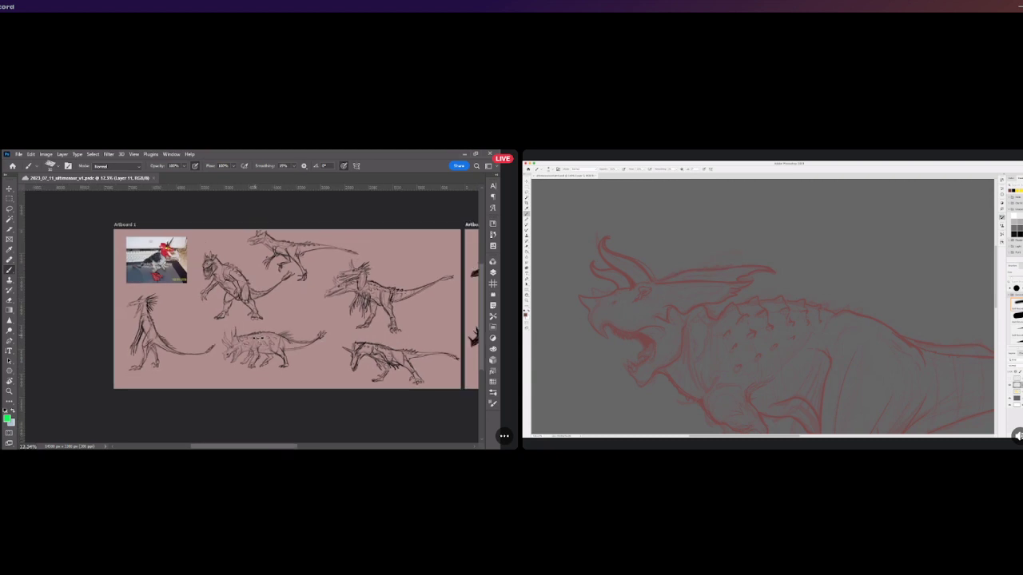
scroll(291, 279, up, 2)
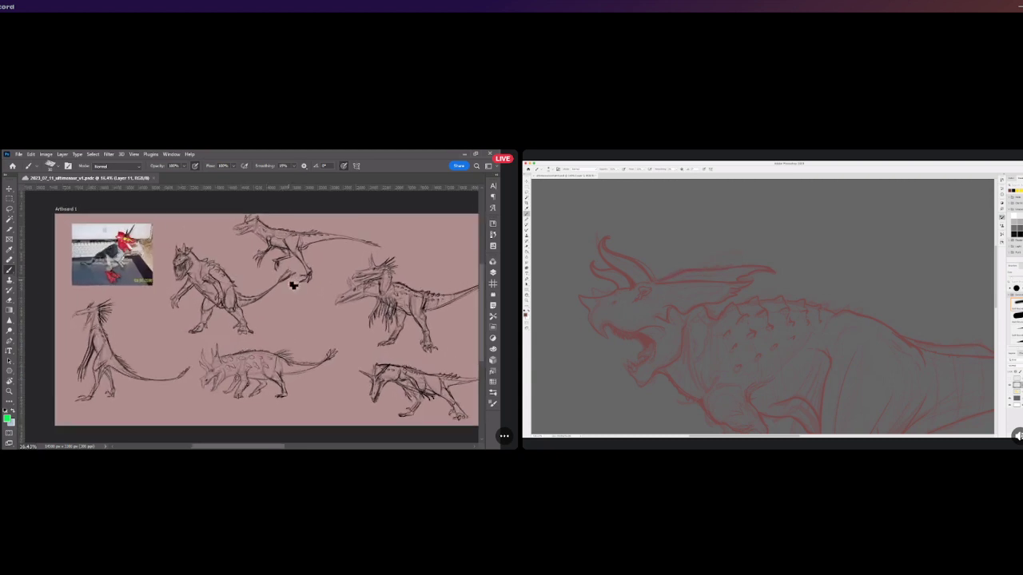
drag(272, 445, 361, 446)
scroll(361, 446, down, 2)
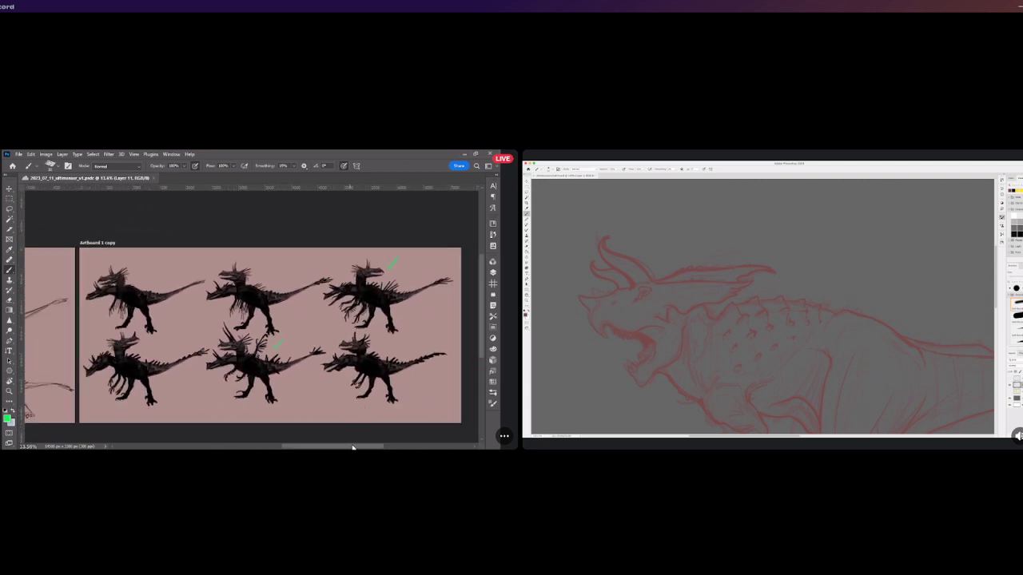
Compare the unmarked silhouettes with the two check-marked ones at different magnifications to judge which other variation works.
scroll(353, 446, down, 2)
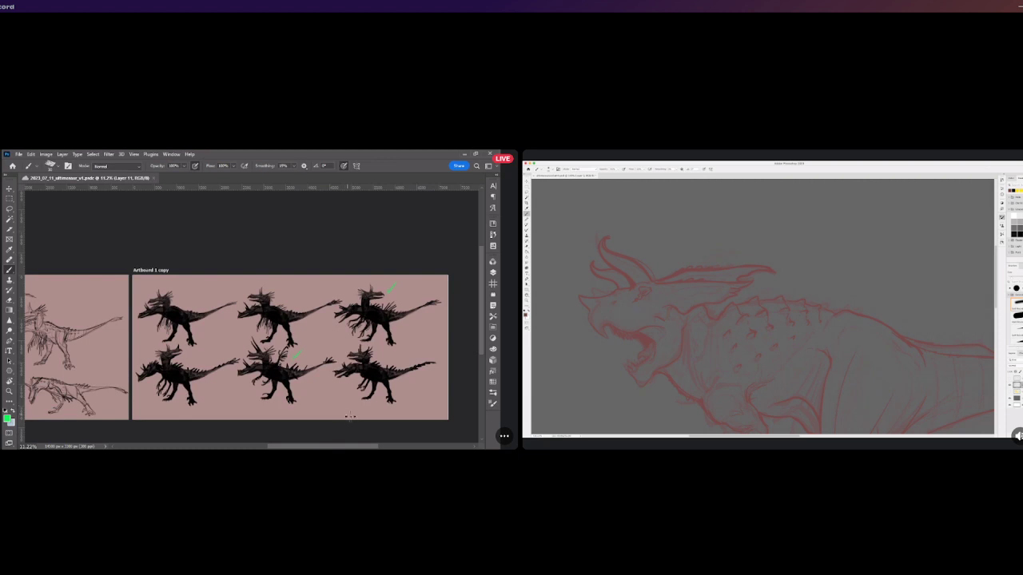
scroll(350, 417, up, 1)
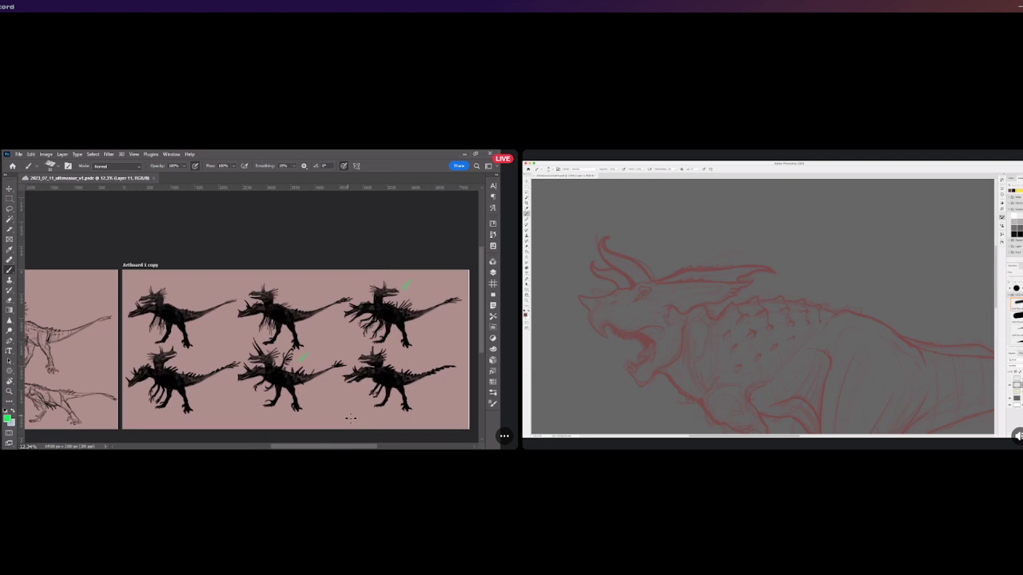
scroll(350, 417, down, 1)
scroll(350, 394, up, 1)
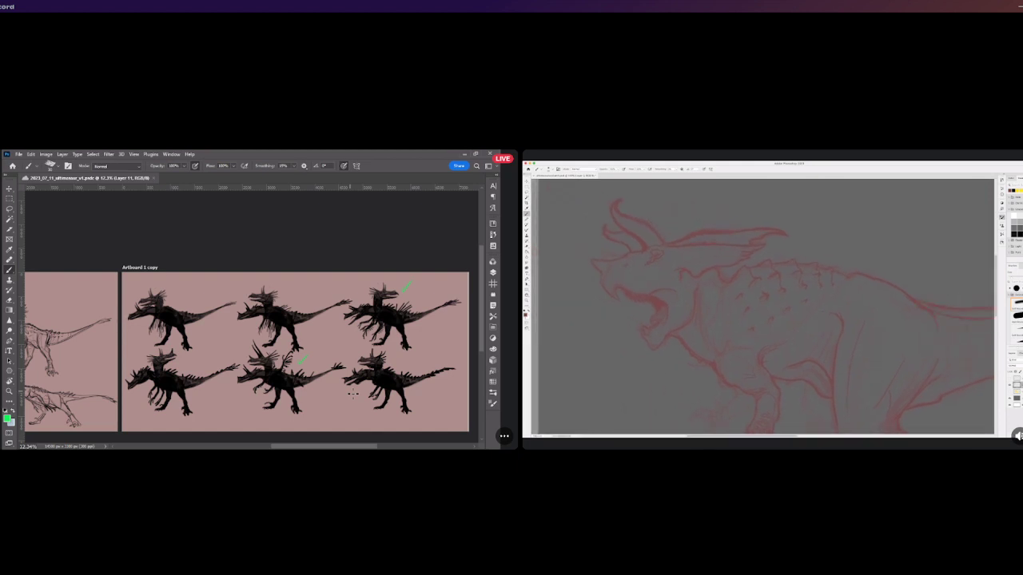
scroll(352, 394, down, 1)
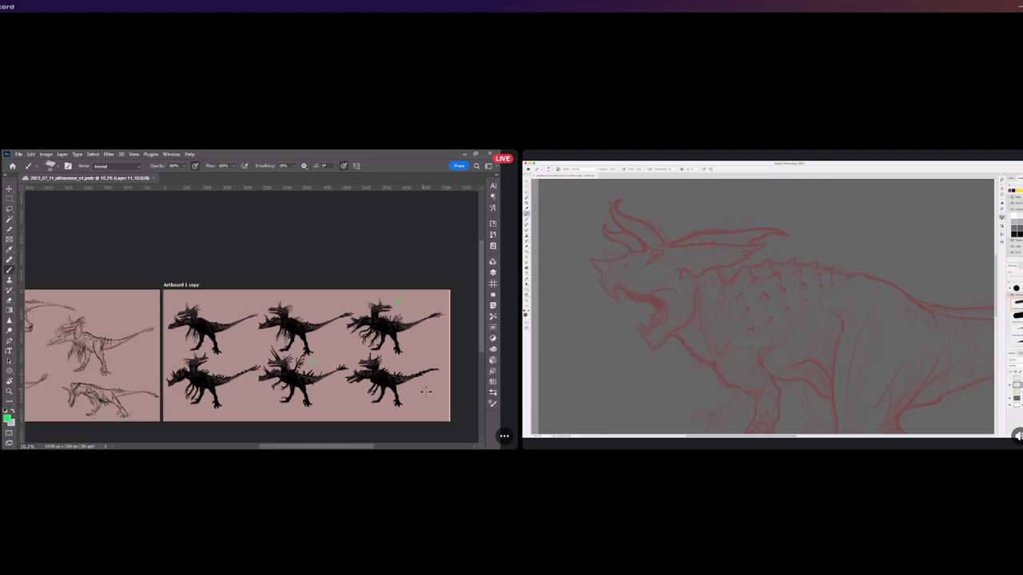
scroll(426, 391, up, 3)
scroll(421, 328, down, 1)
scroll(384, 305, up, 3)
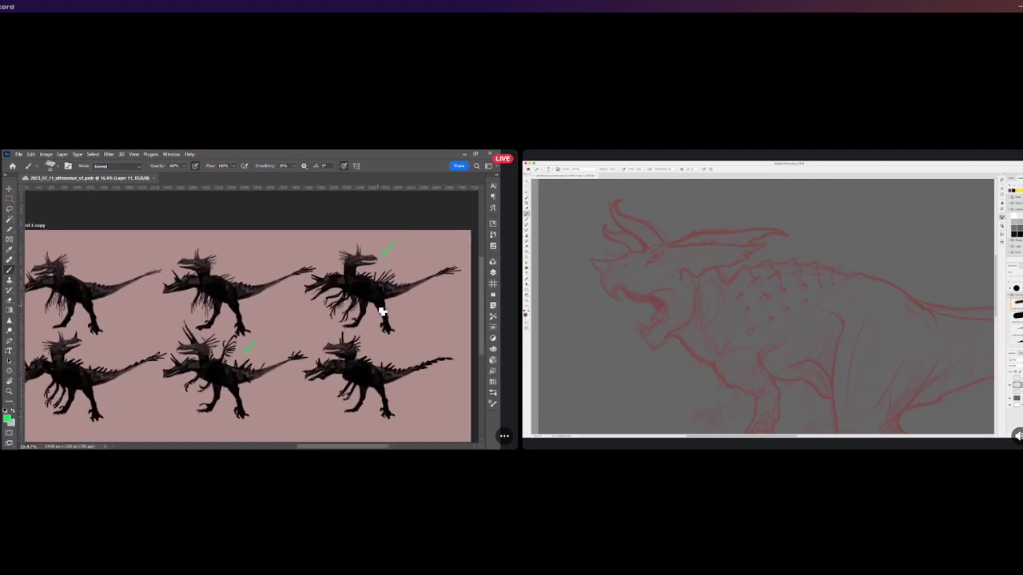
scroll(391, 289, down, 3)
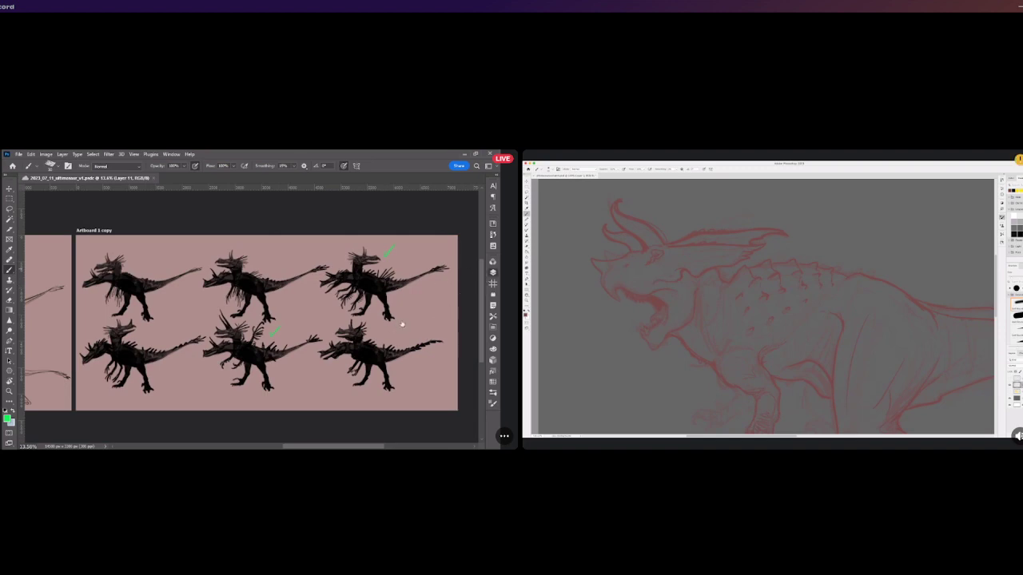
scroll(248, 309, up, 1)
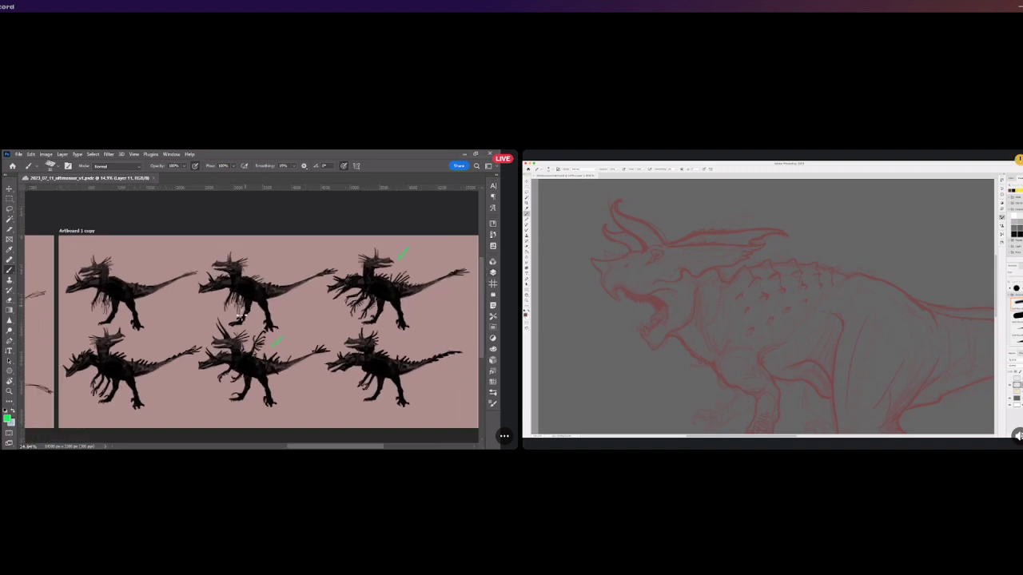
scroll(71, 364, up, 3)
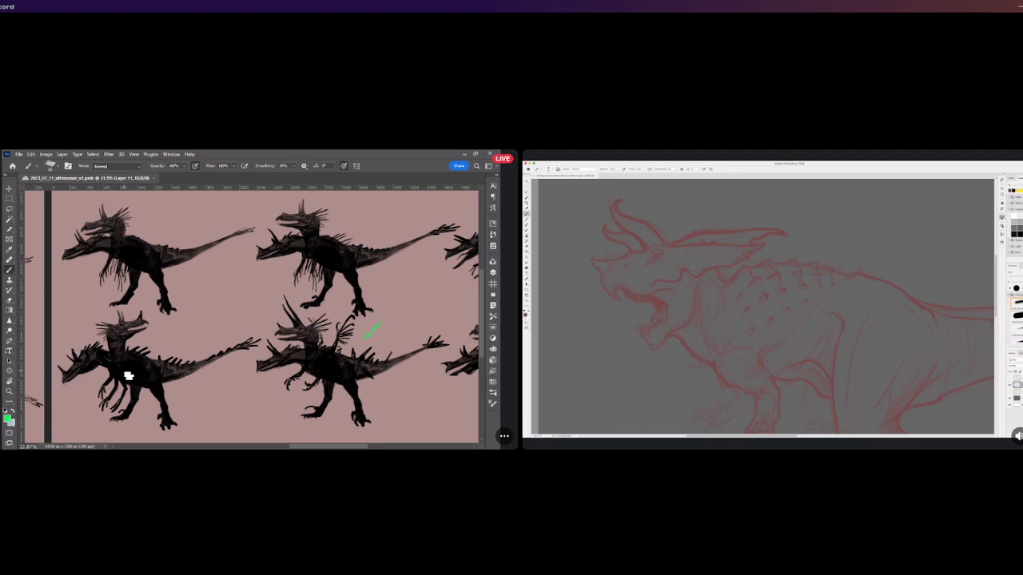
scroll(128, 376, down, 3)
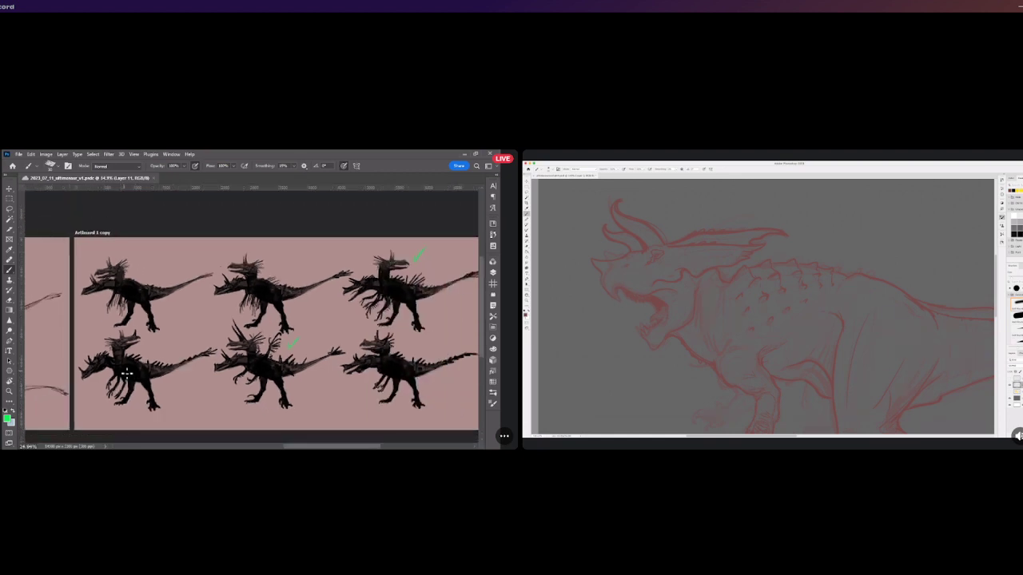
scroll(126, 374, down, 1)
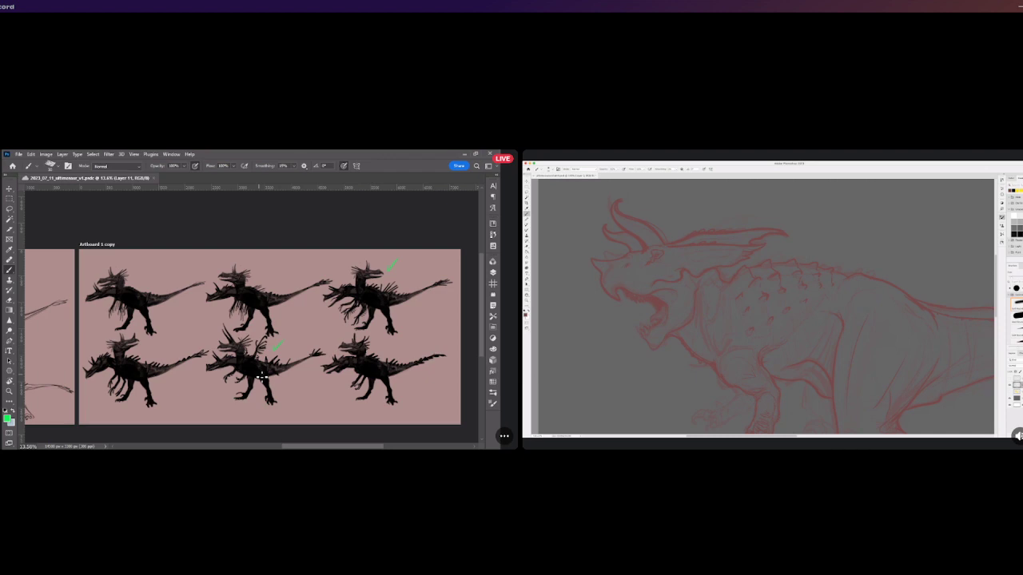
Mark the third creature in the bottom row with a green check mark.
drag(397, 350, 409, 343)
scroll(411, 345, up, 1)
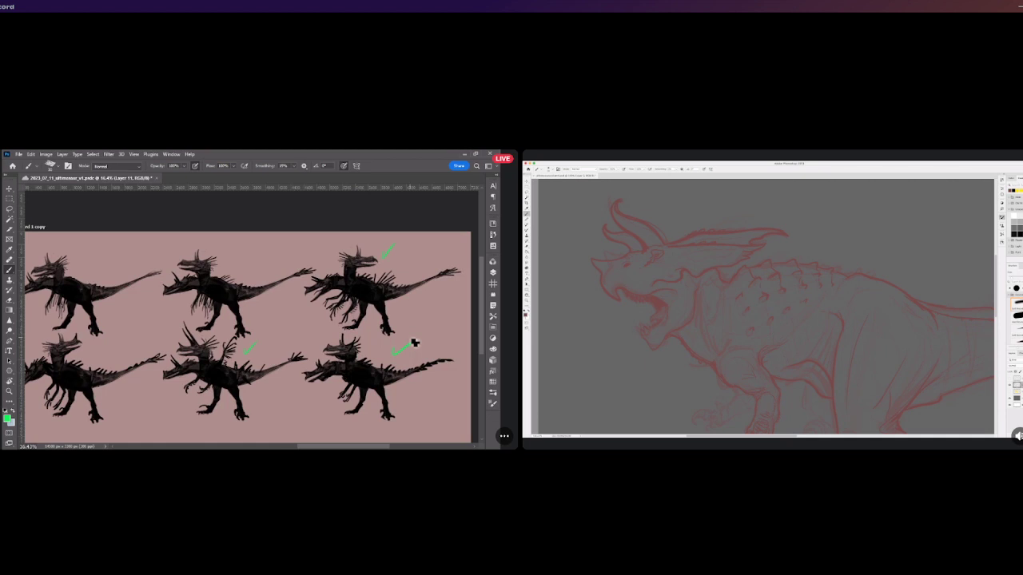
scroll(415, 343, down, 1)
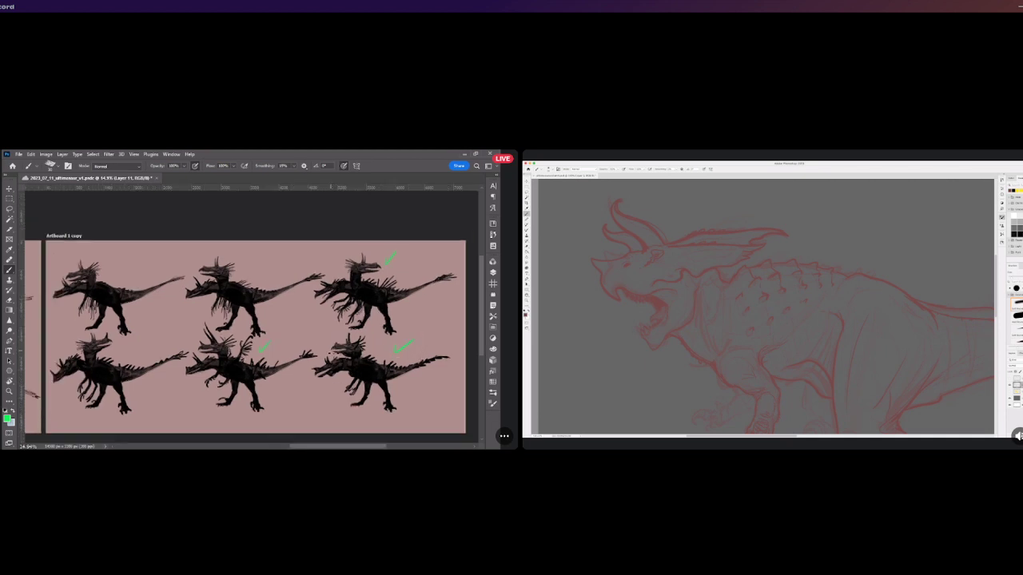
scroll(334, 356, up, 1)
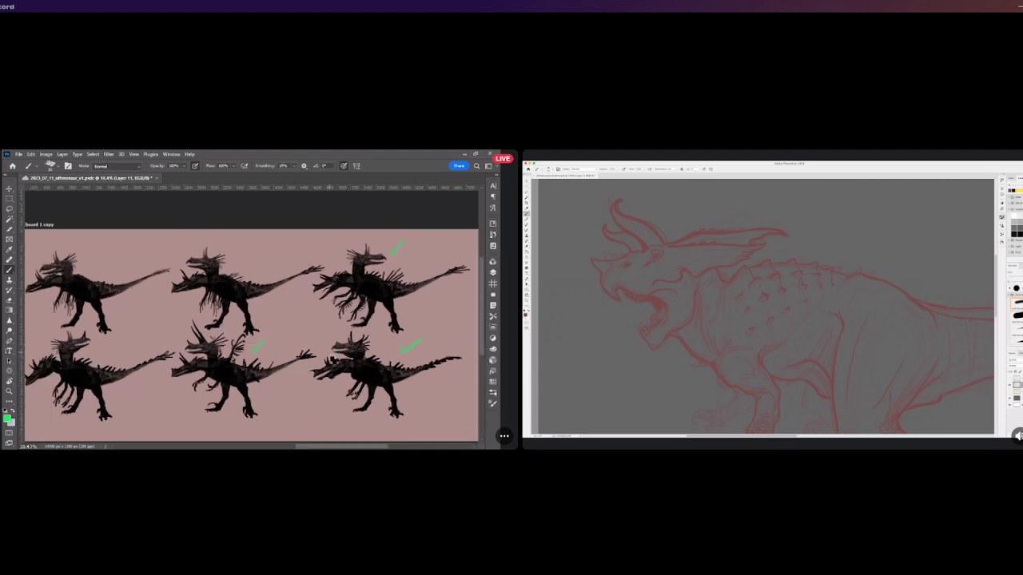
scroll(334, 359, down, 1)
scroll(330, 360, up, 4)
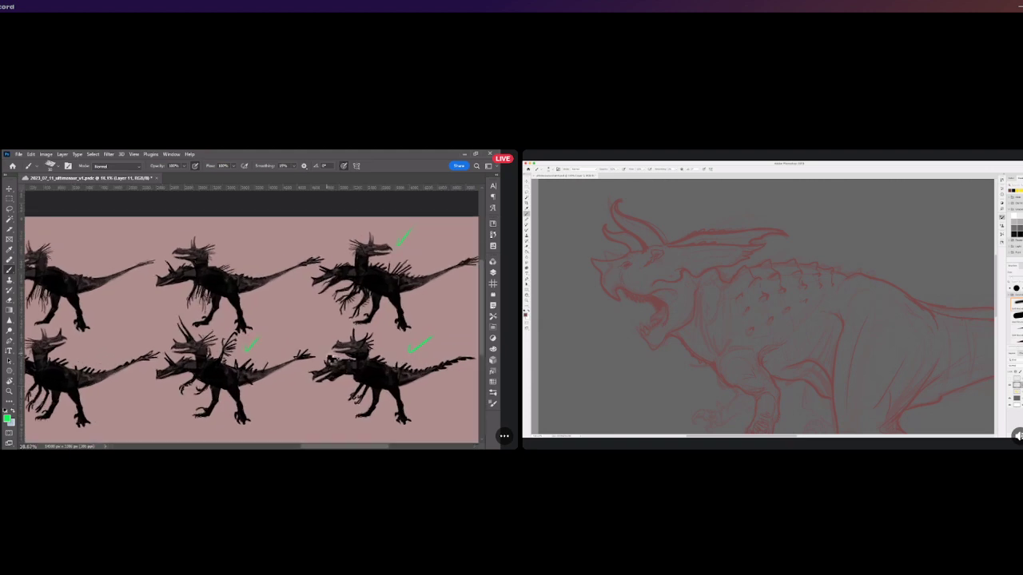
scroll(330, 359, down, 2)
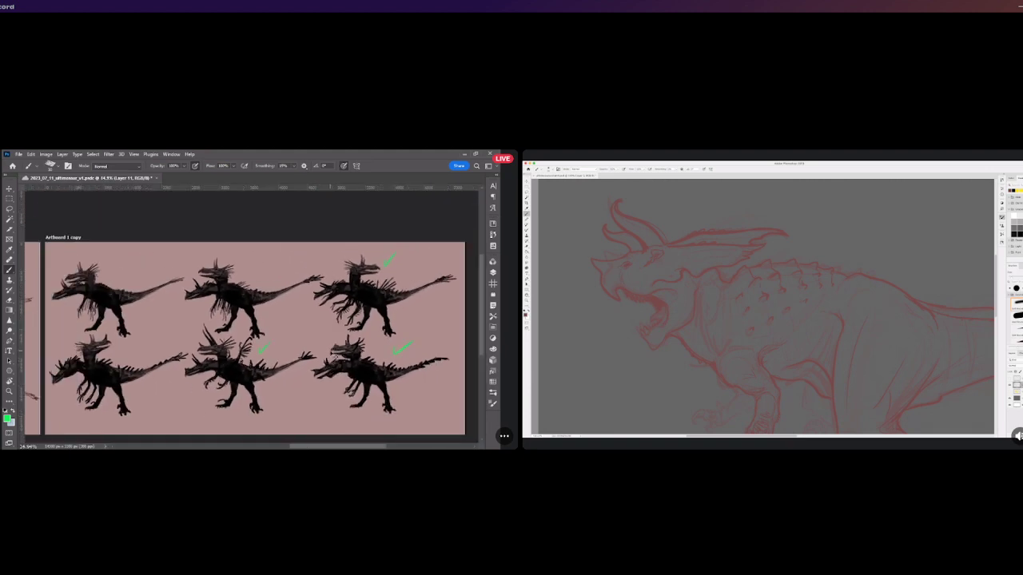
Make the creature silhouettes' layer active instead of the check-mark layer and switch to the Lasso tool.
click(493, 273)
click(411, 335)
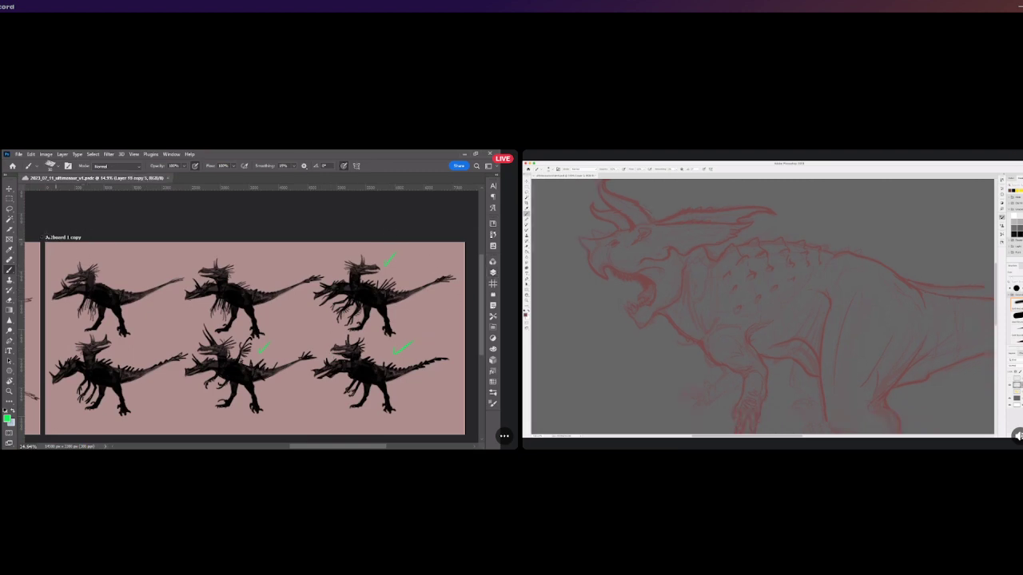
key(l)
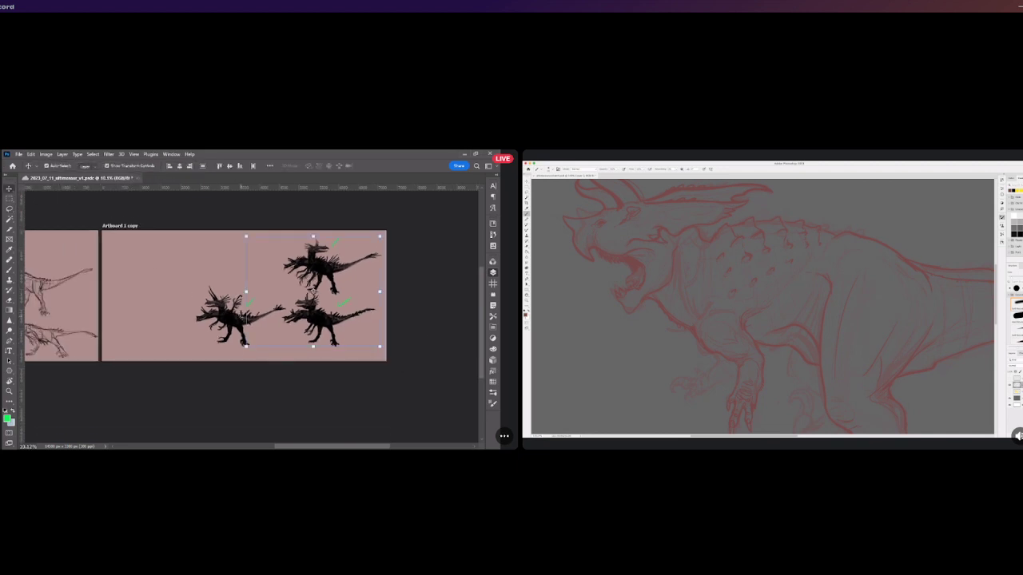
Hide the green check marks, then select the three remaining creatures and move them together toward the artboard's centre.
click(399, 329)
click(426, 354)
shift+click(426, 338)
drag(288, 293, 254, 290)
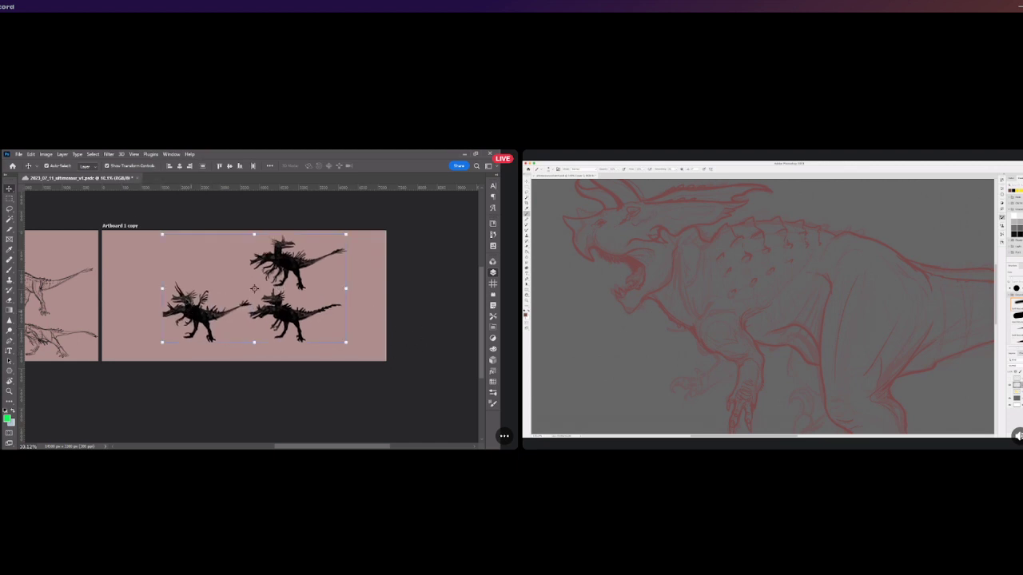
Stack the three silhouettes on their horizontal and vertical centres and enlarge them together to nearly the artboard's height.
click(179, 166)
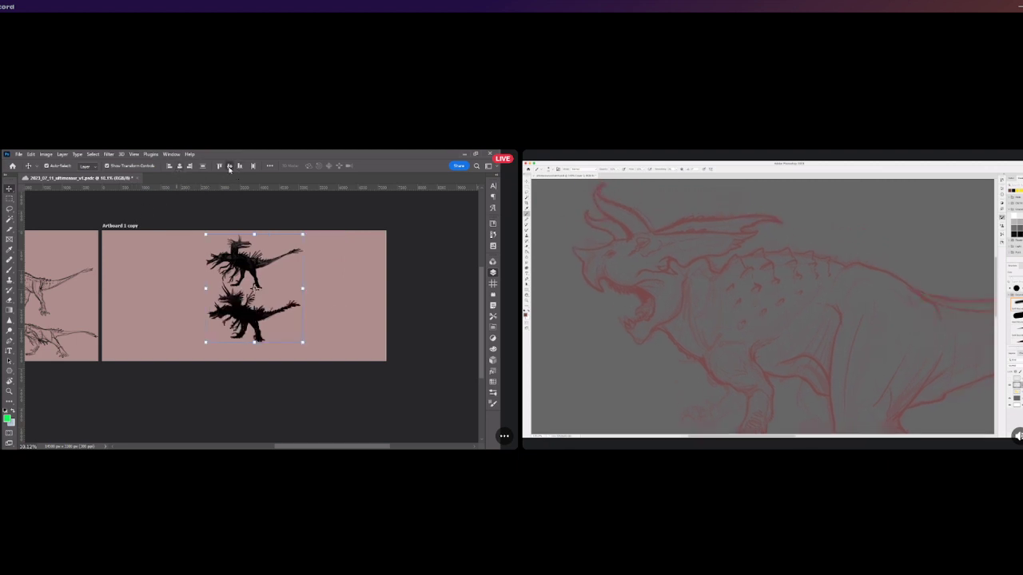
click(229, 166)
drag(206, 318, 151, 353)
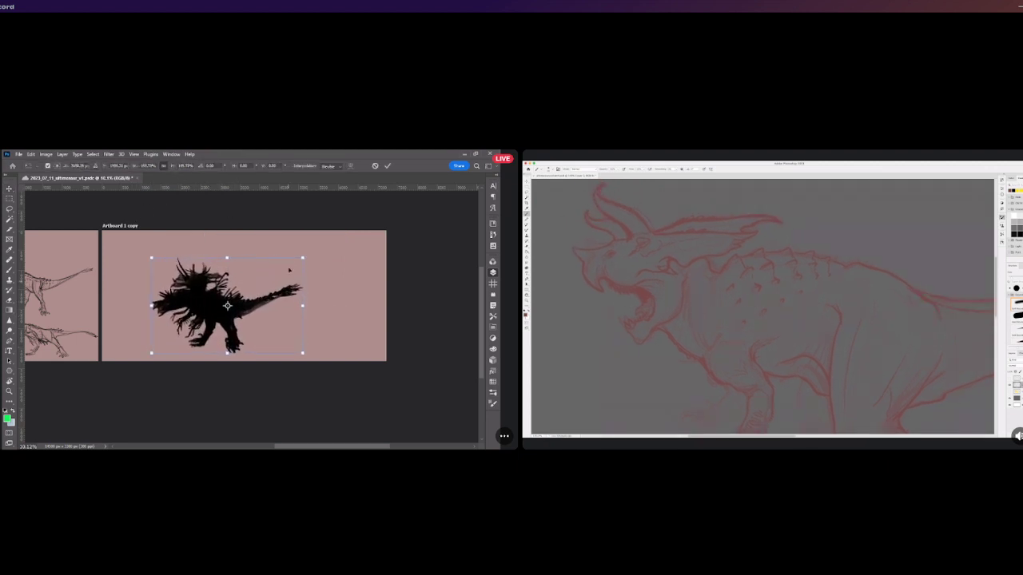
drag(302, 257, 340, 235)
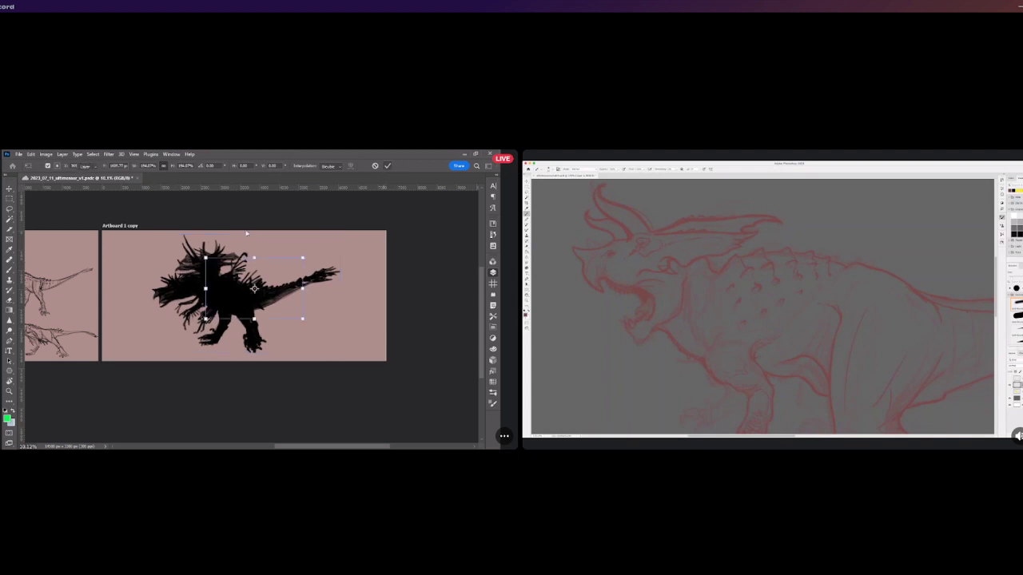
key(Return)
key(b)
scroll(228, 322, down, 1)
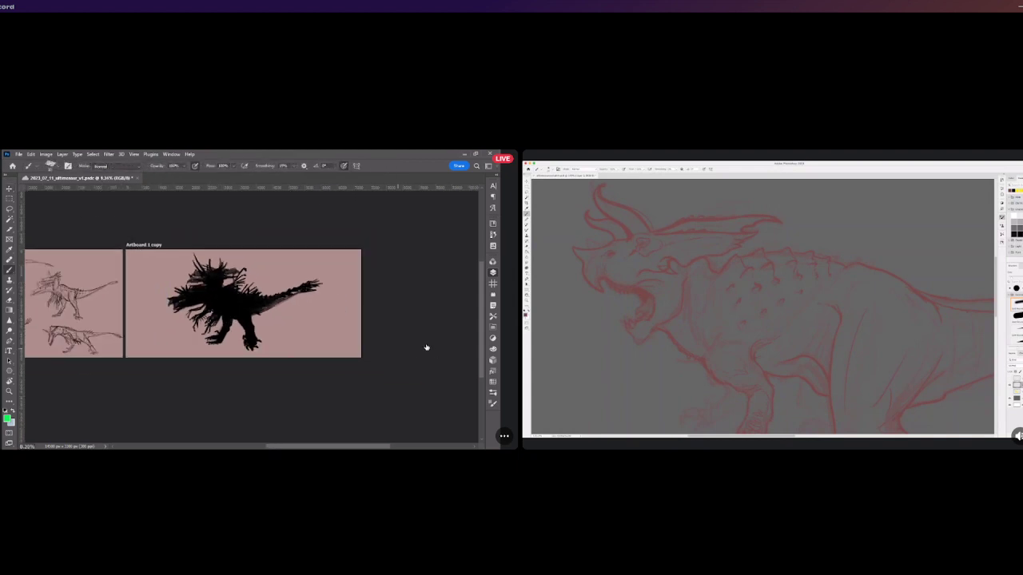
Hide the other overlaid silhouettes so that a single two-headed creature is isolated on the artboard copy.
key(Delete)
key(Delete)
key(Delete)
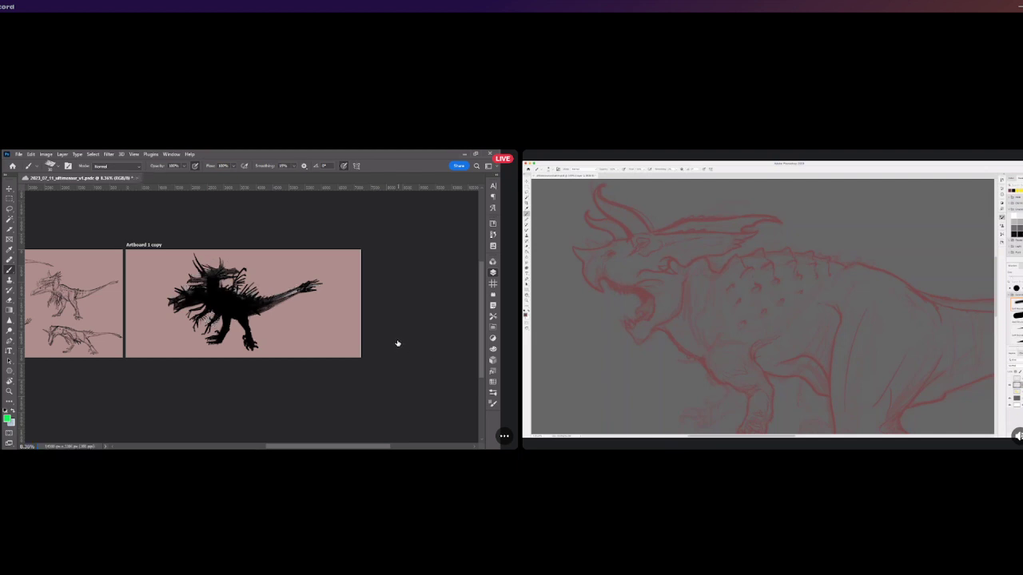
key(ctrl+z)
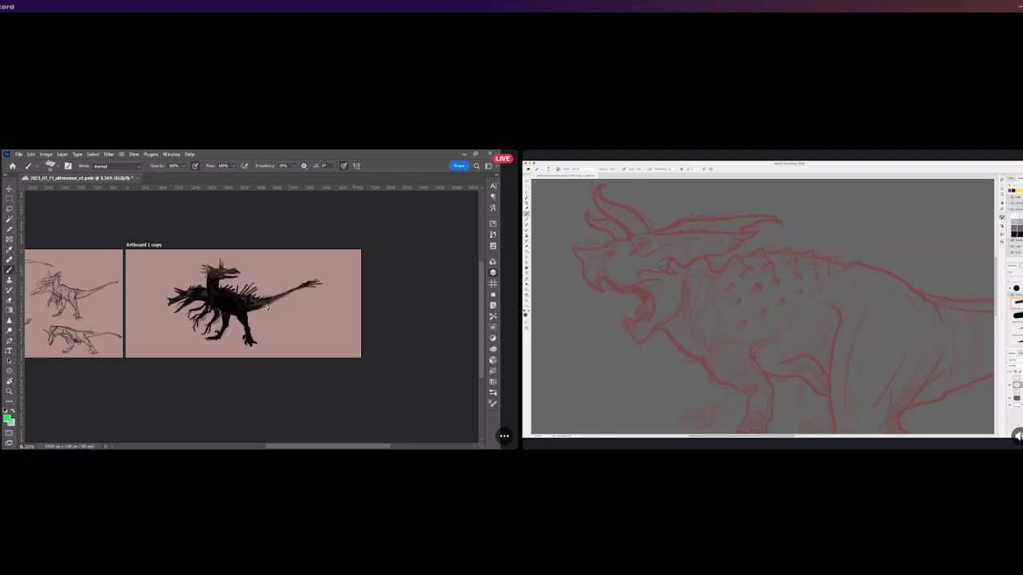
scroll(210, 295, up, 1)
scroll(264, 312, up, 1)
scroll(273, 318, down, 1)
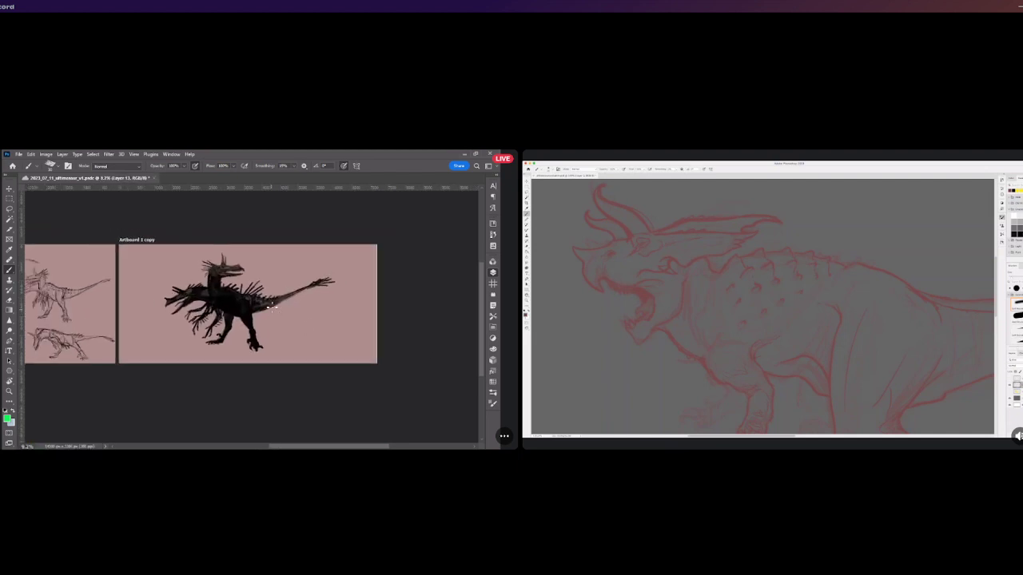
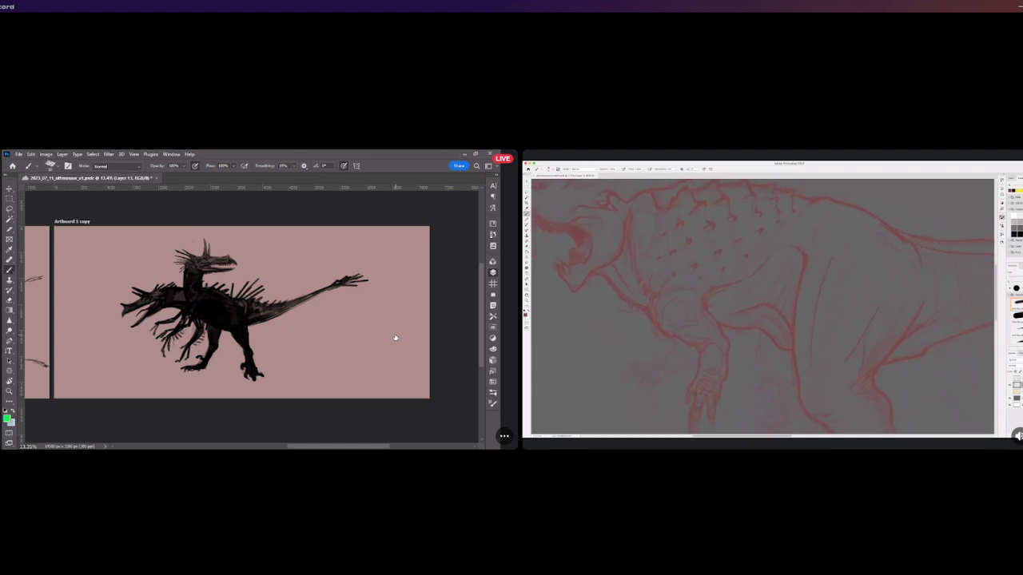
Show the hidden silhouettes again for comparison, then activate the Layer 12 creature and isolate it with the Brush tool ready.
scroll(264, 312, up, 3)
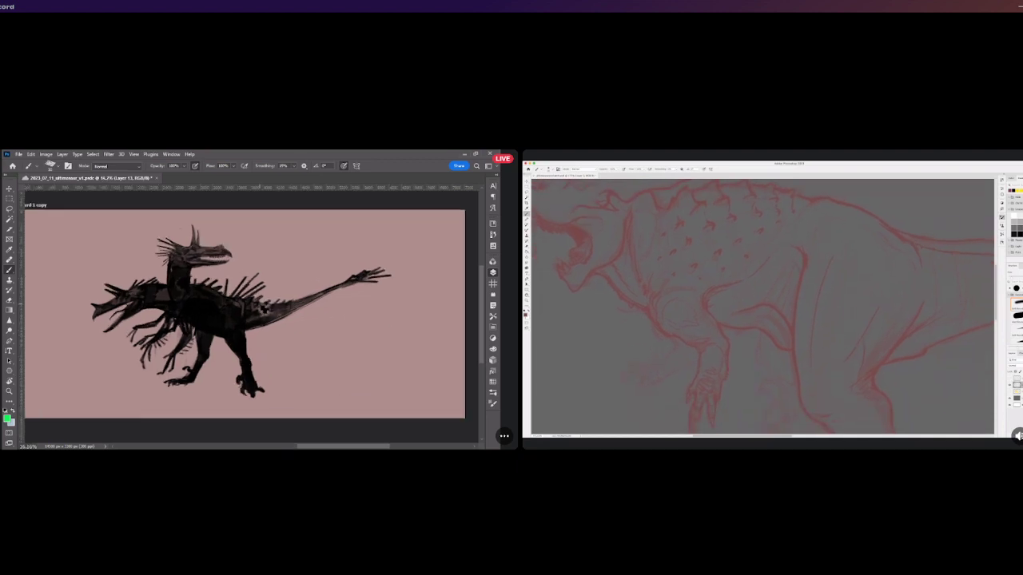
scroll(293, 319, down, 2)
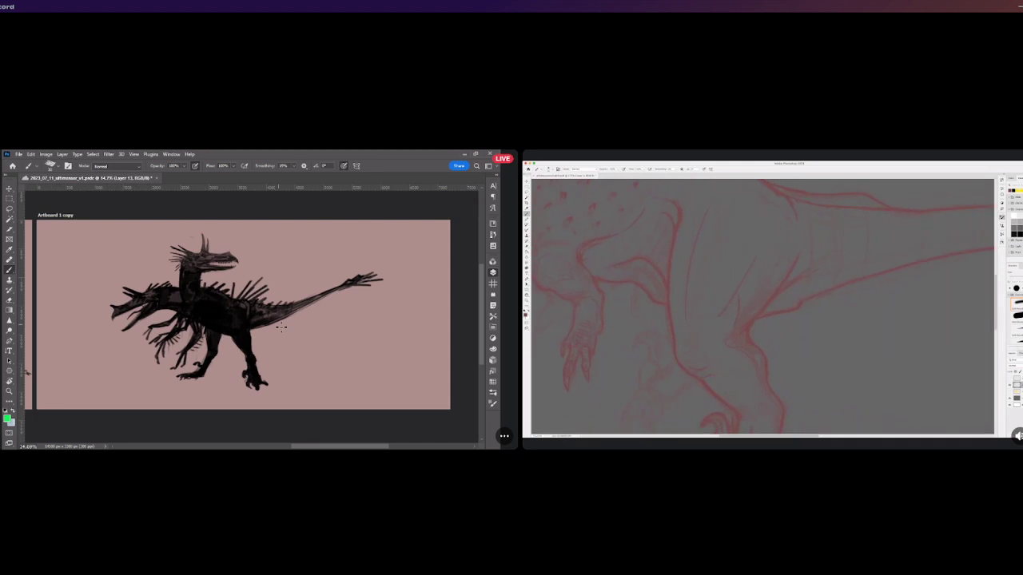
scroll(282, 328, up, 1)
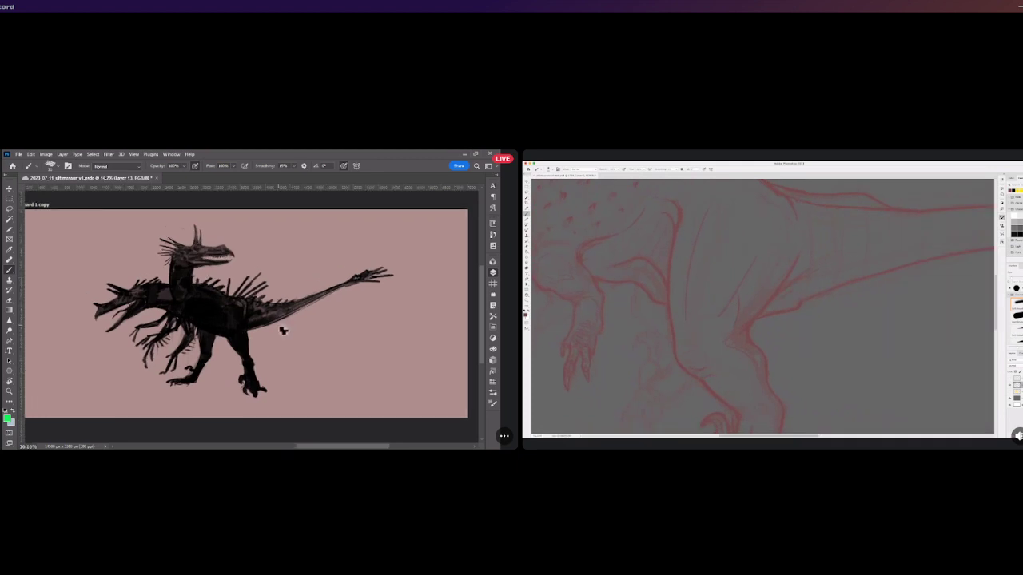
scroll(282, 330, down, 1)
scroll(282, 328, up, 1)
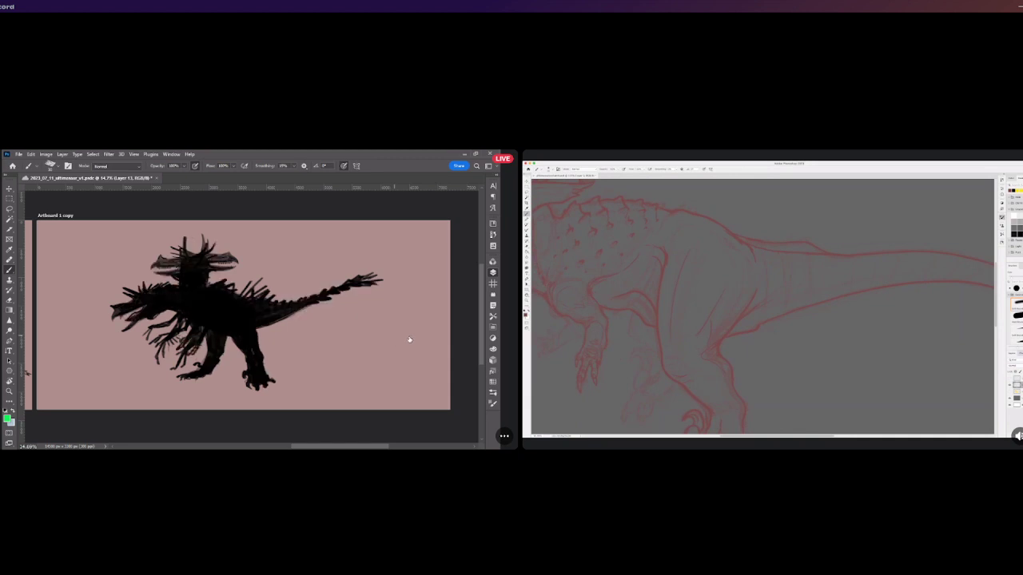
key(v)
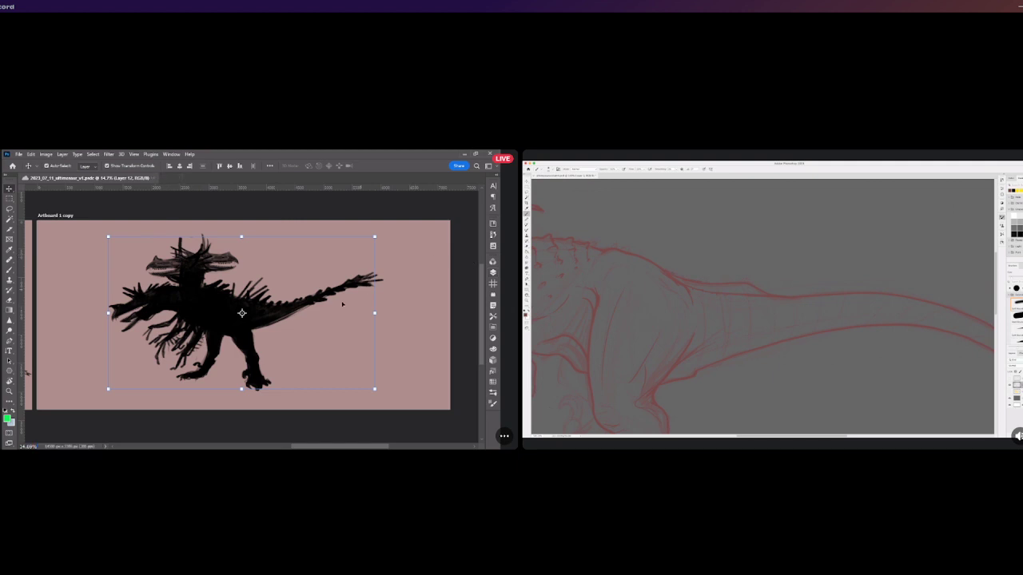
key(b)
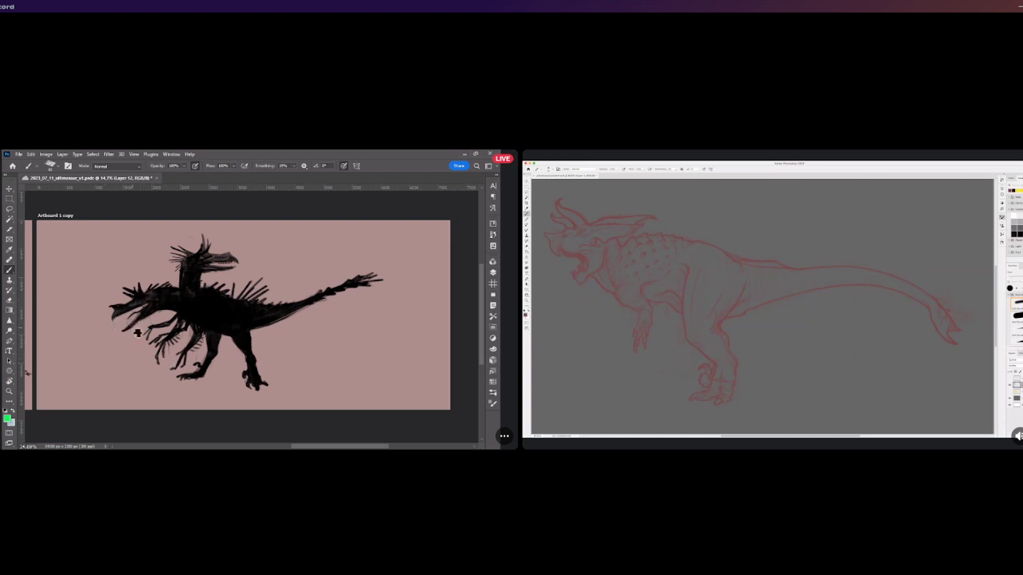
scroll(137, 331, down, 2)
scroll(200, 329, up, 2)
scroll(194, 329, down, 2)
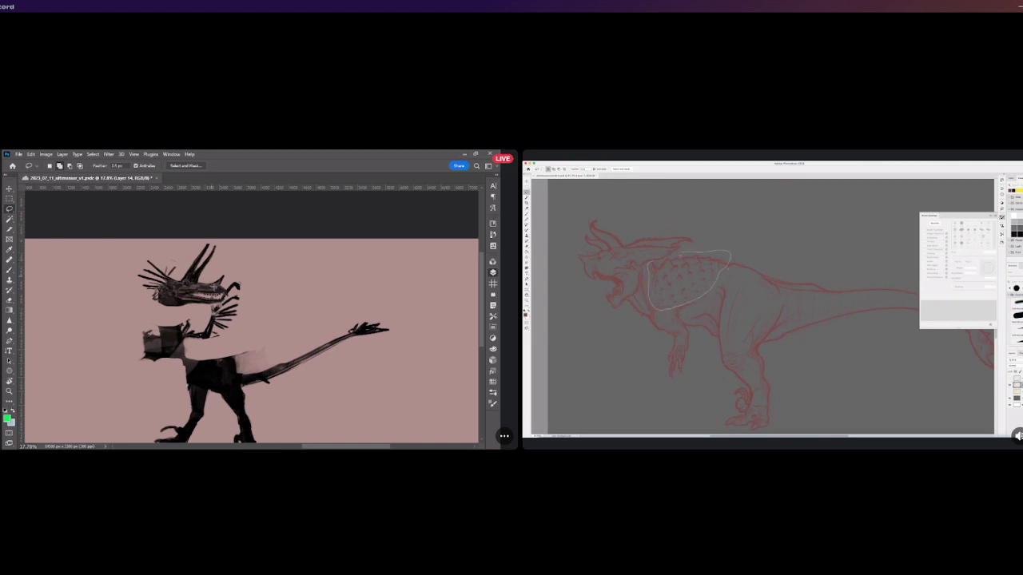
Lasso the raised head on Layer 14, cut and paste it onto its own layer, and show the other silhouettes again.
mouse_move(228, 295)
mouse_down()
mouse_move(232, 249)
mouse_move(162, 247)
mouse_move(121, 298)
mouse_move(142, 316)
mouse_move(205, 308)
mouse_up()
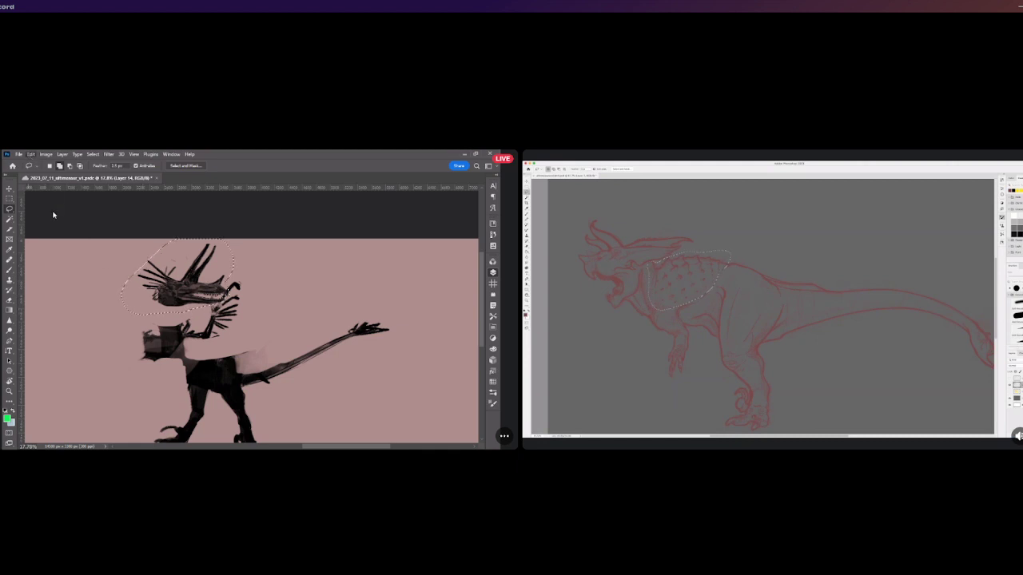
key(ctrl+x)
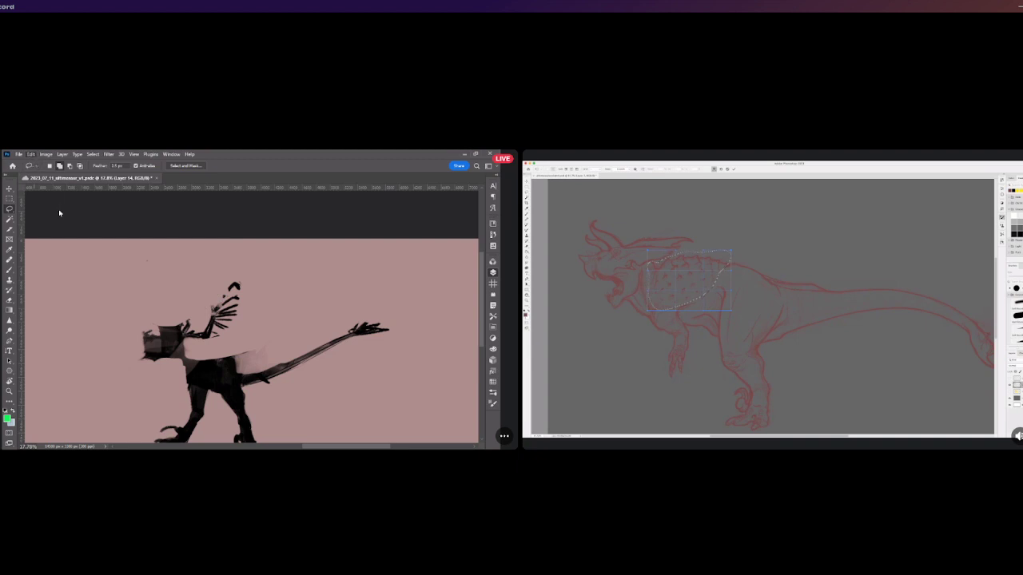
key(ctrl+v)
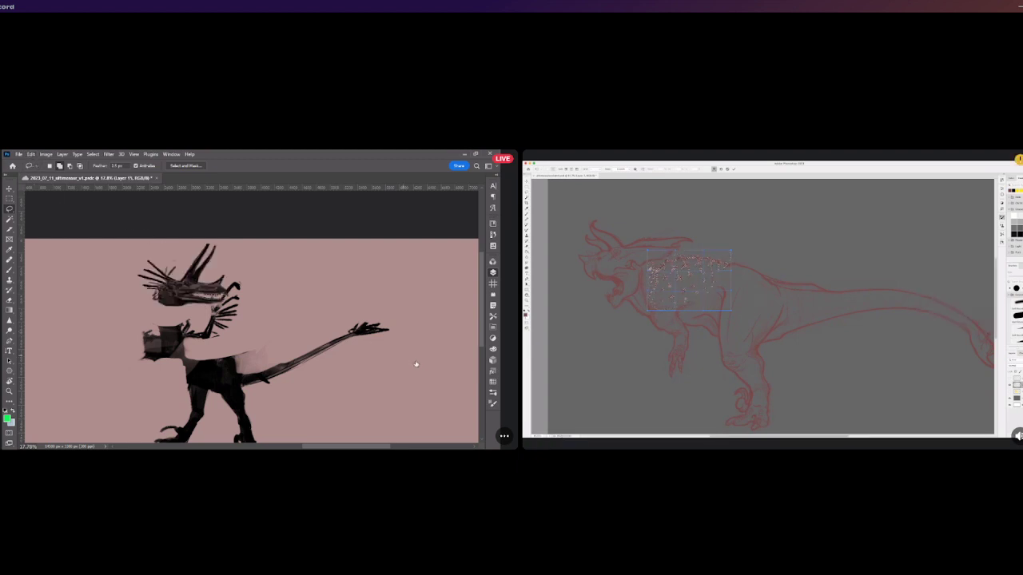
click(398, 357)
click(397, 355)
click(394, 339)
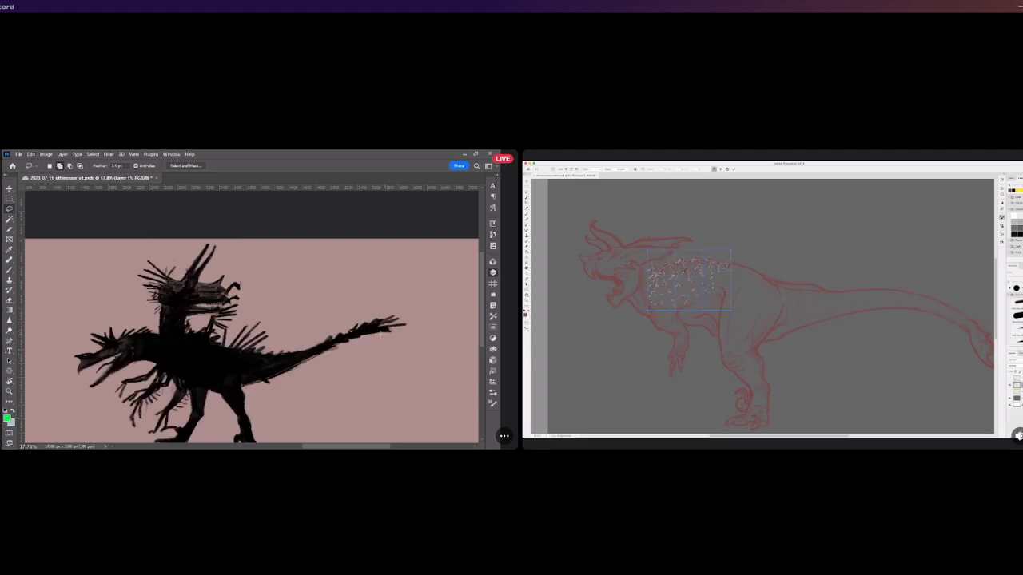
Move the separated upper head slightly downward onto the raised neck, keeping its layer active.
key(ctrl+minus)
key(b)
key(ctrl+z)
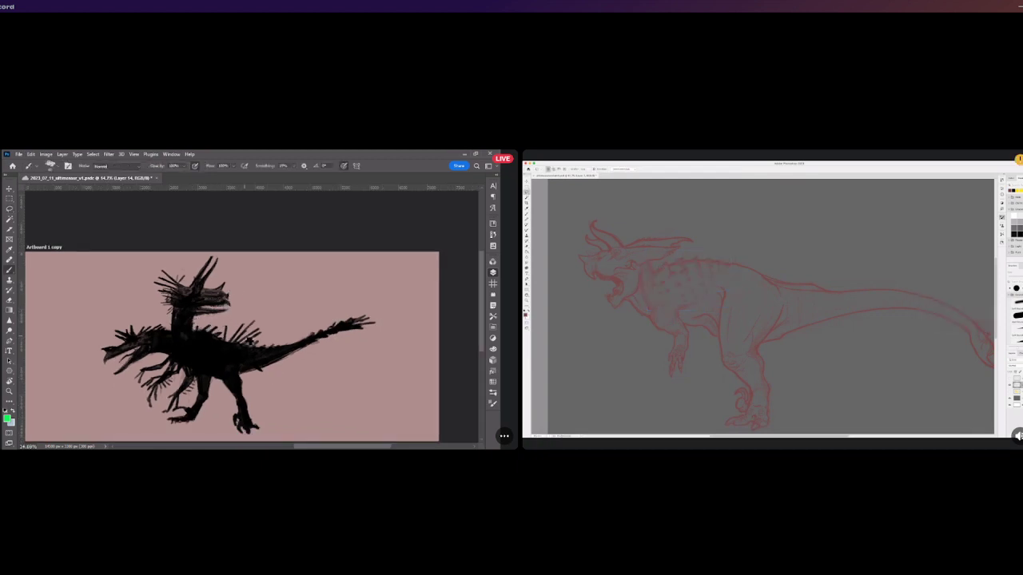
drag(105, 257, 141, 277)
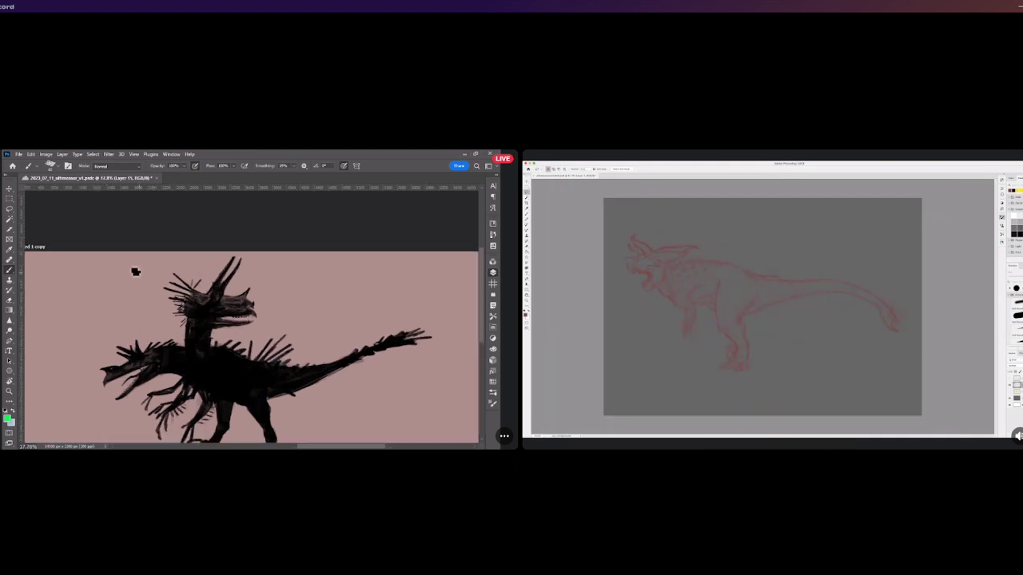
click(9, 190)
drag(227, 302, 230, 310)
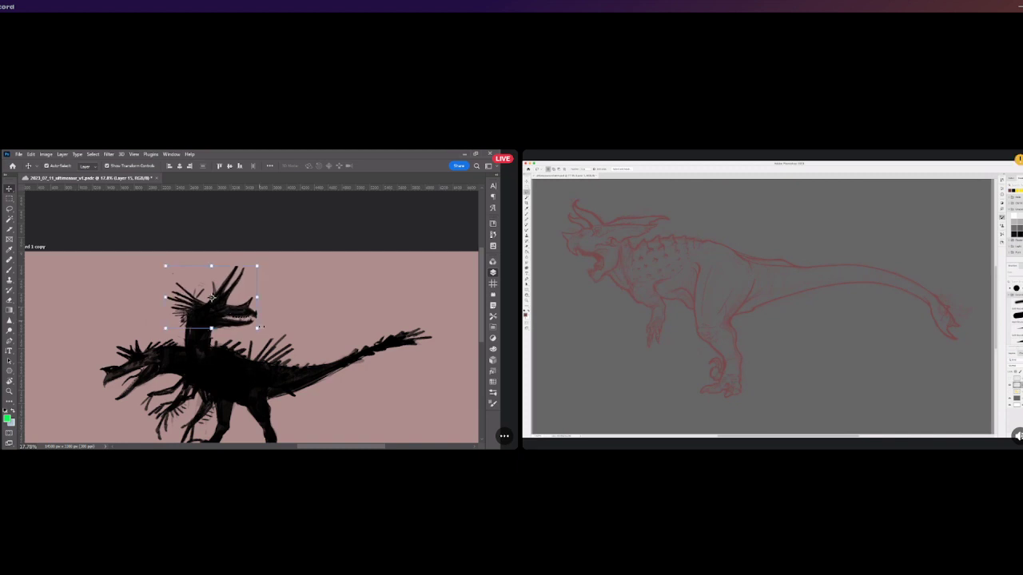
scroll(220, 303, down, 3)
scroll(215, 301, up, 4)
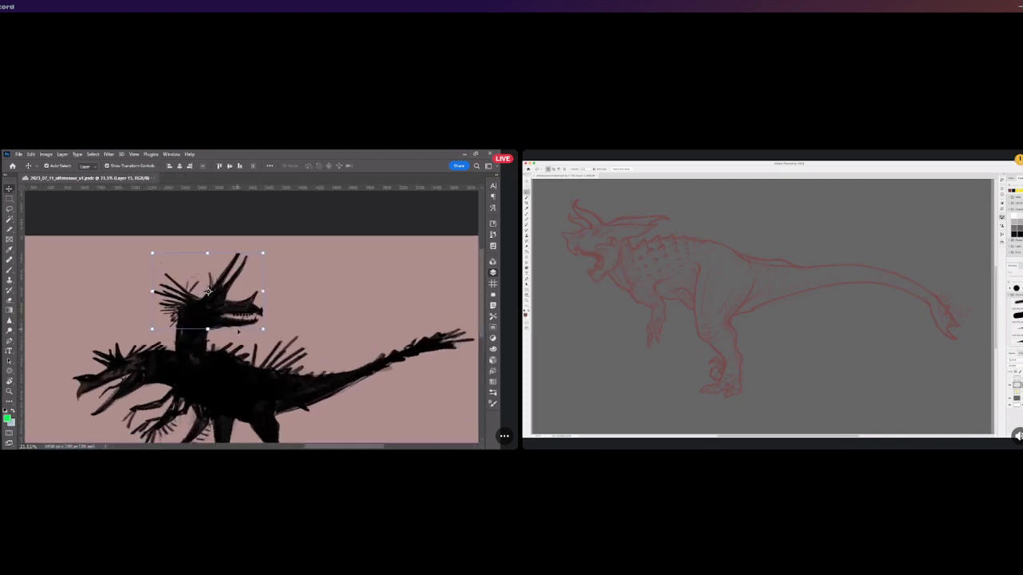
key(ctrl+z)
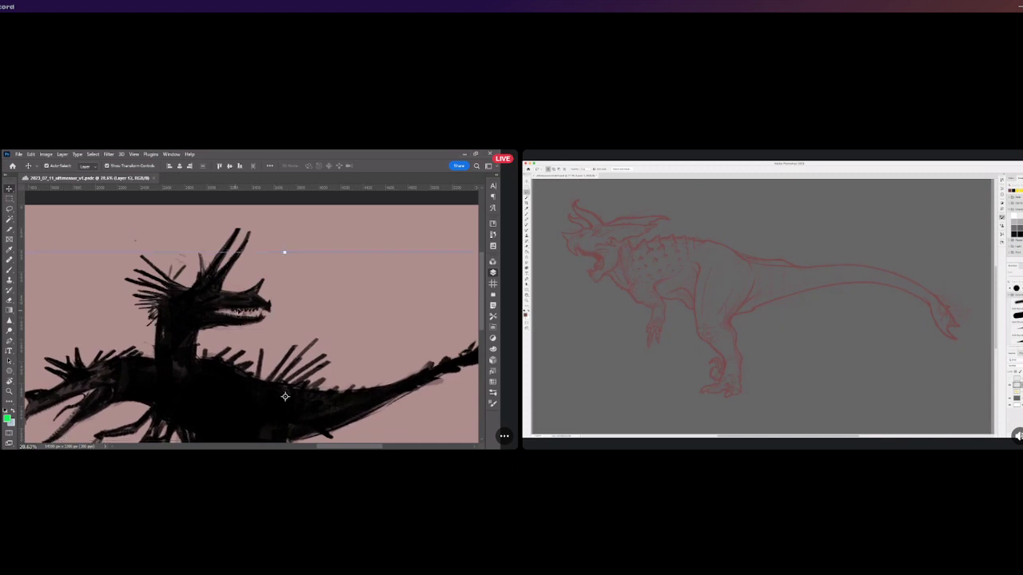
key(ctrl+z)
Try a brush stroke where the upper head meets the neck, and undo it.
key(b)
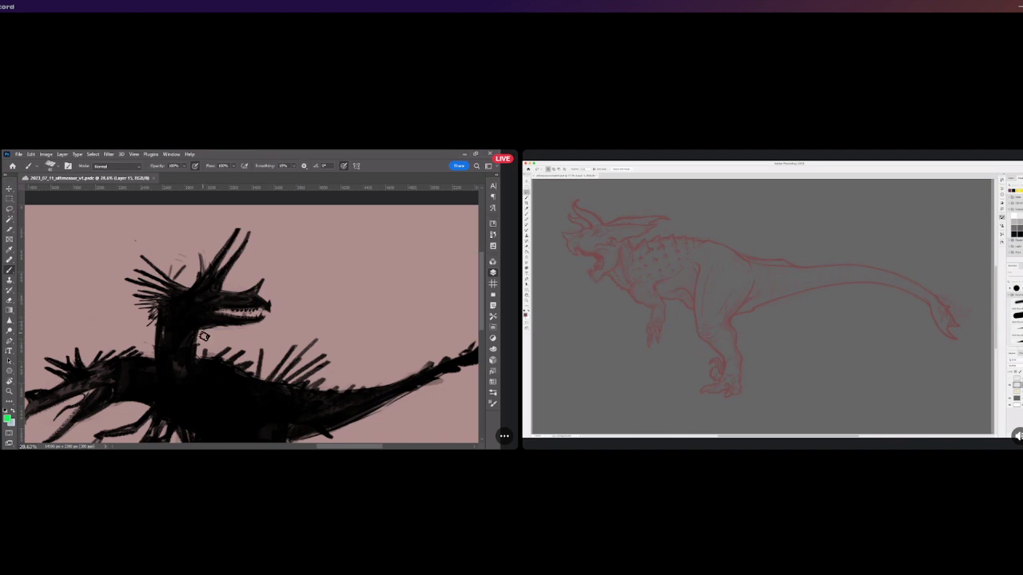
mouse_move(188, 318)
mouse_down()
mouse_move(191, 297)
mouse_move(270, 312)
mouse_move(197, 312)
mouse_move(211, 297)
mouse_move(206, 311)
mouse_move(187, 313)
mouse_move(197, 323)
mouse_up()
key(ctrl+z)
key(ctrl+z)
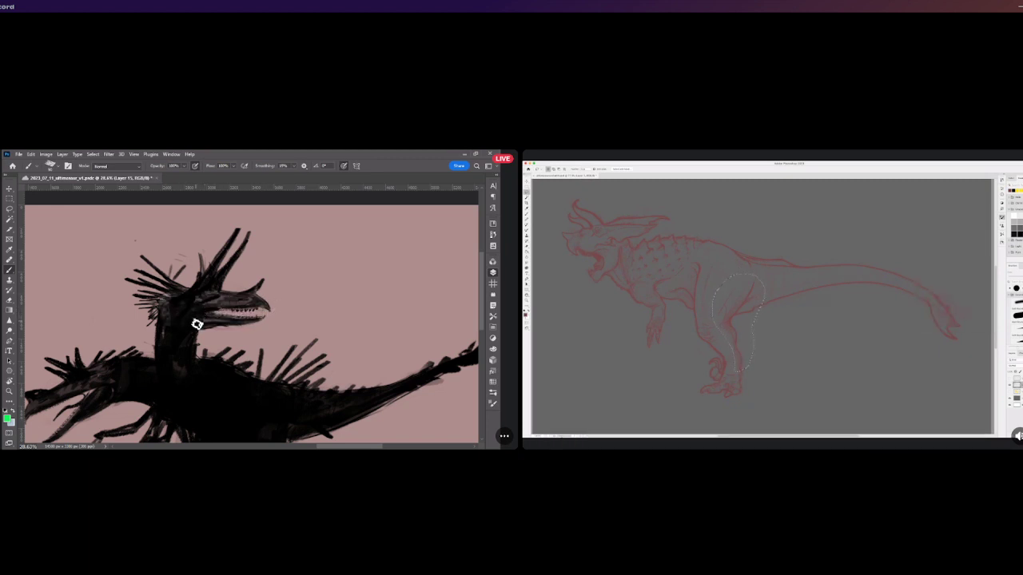
Nudge the separated upper head slightly left over the neck and check its fit against the whole body.
scroll(196, 324, up, 1)
click(9, 188)
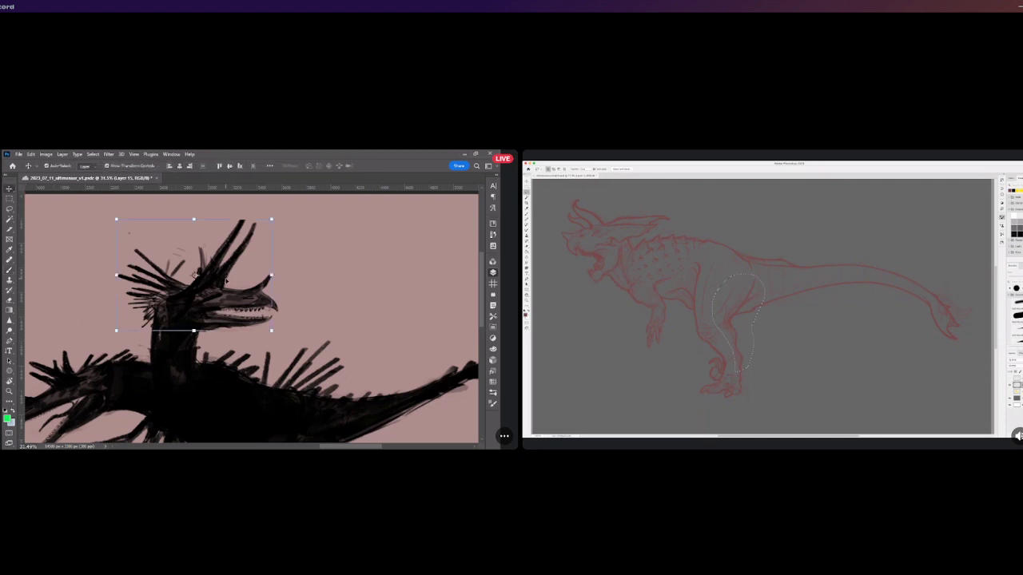
drag(228, 265, 224, 267)
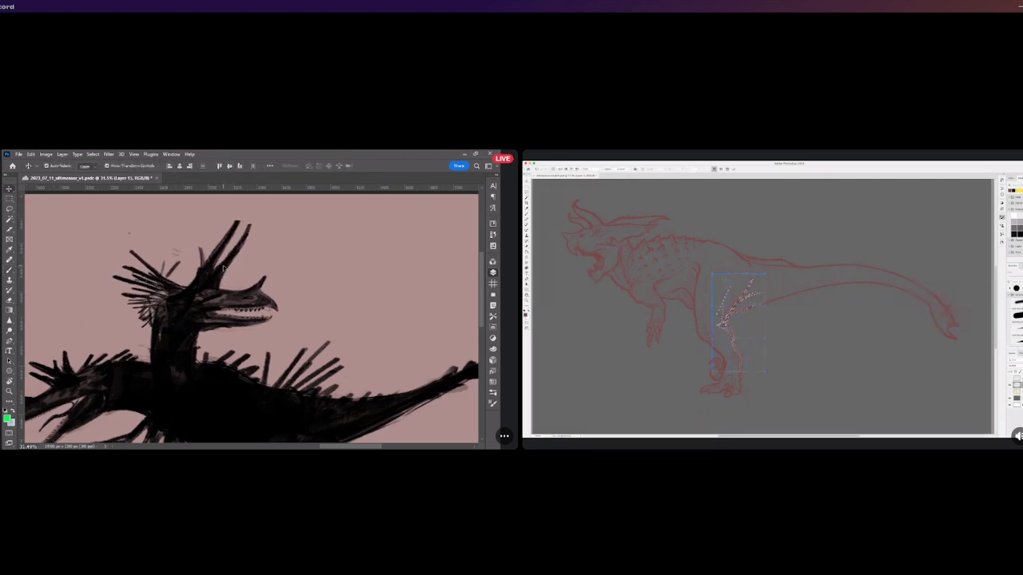
scroll(228, 302, down, 3)
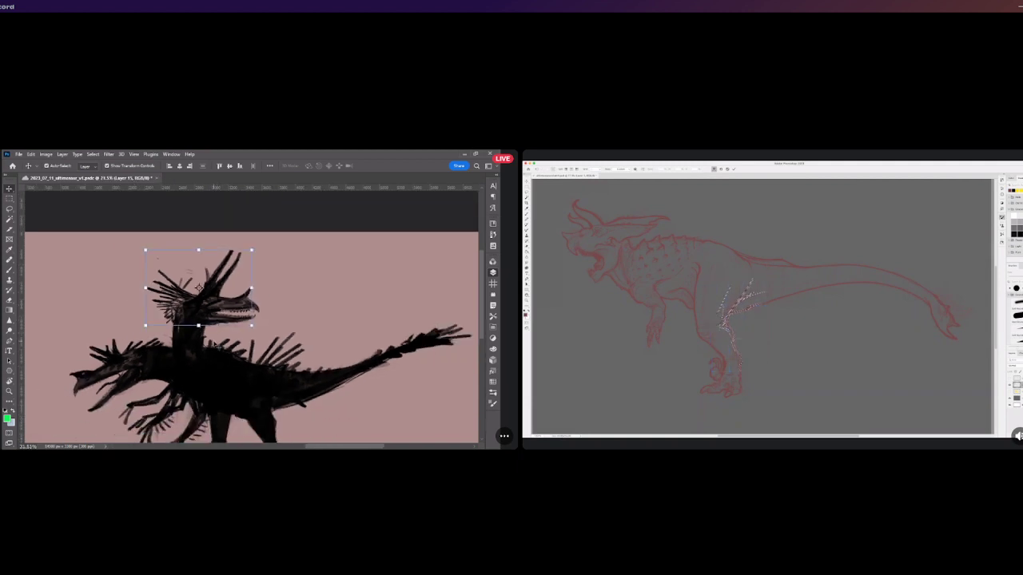
scroll(216, 347, down, 2)
scroll(213, 351, down, 2)
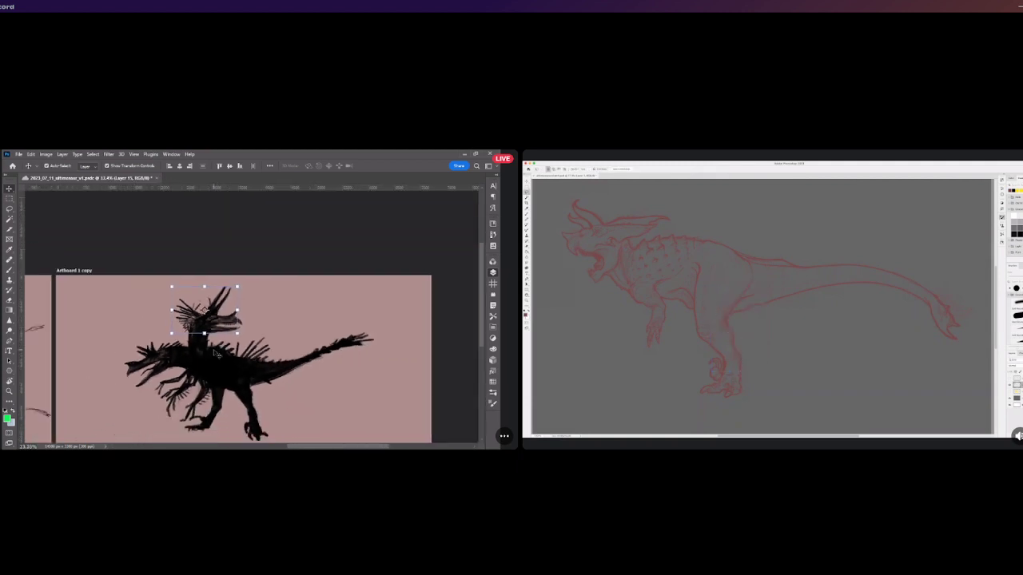
scroll(214, 353, up, 2)
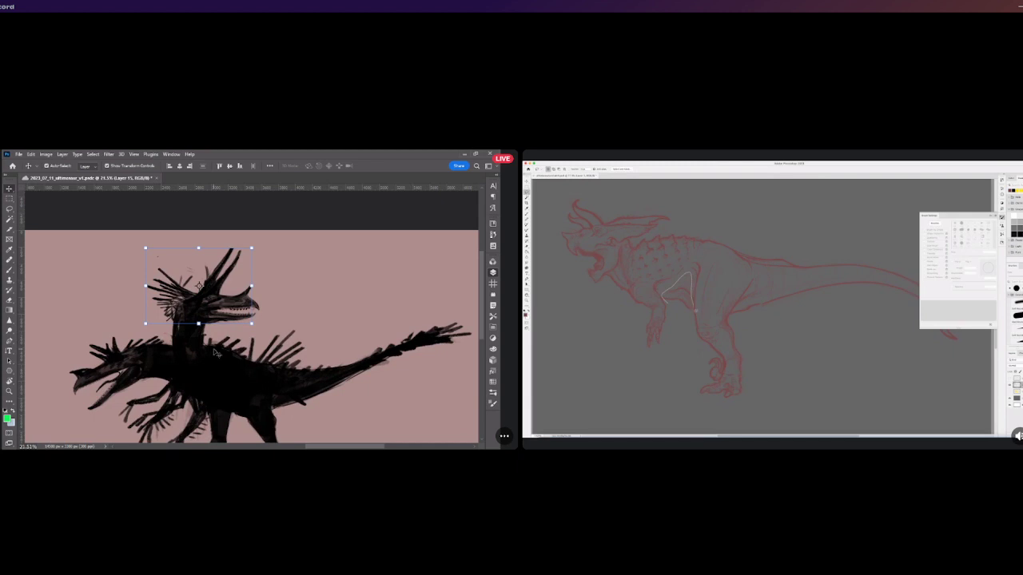
Sample black from the creature as the foreground colour, activate Layer 12 and brush beside the upper head's horns.
key(b)
scroll(216, 348, up, 1)
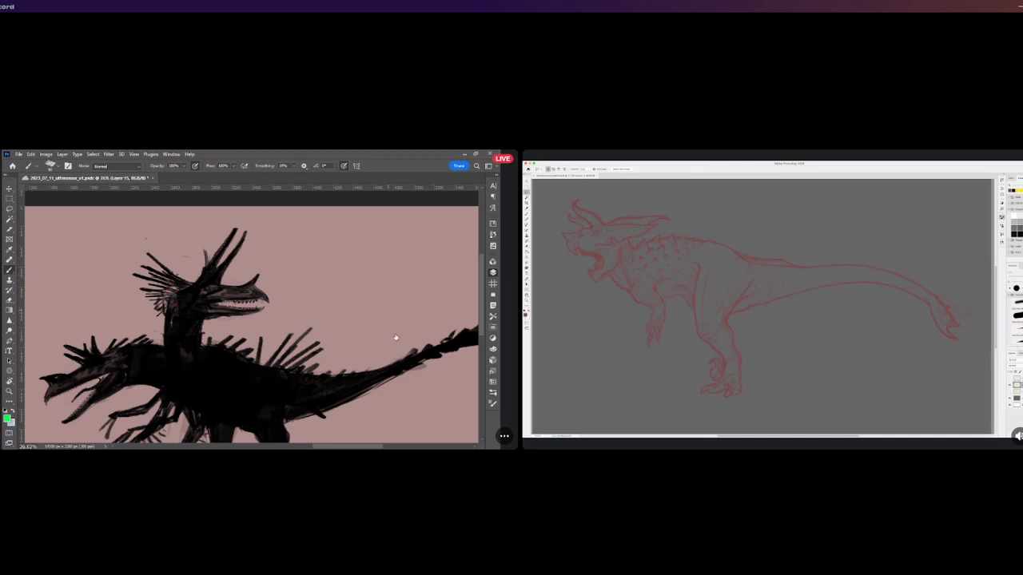
key(i)
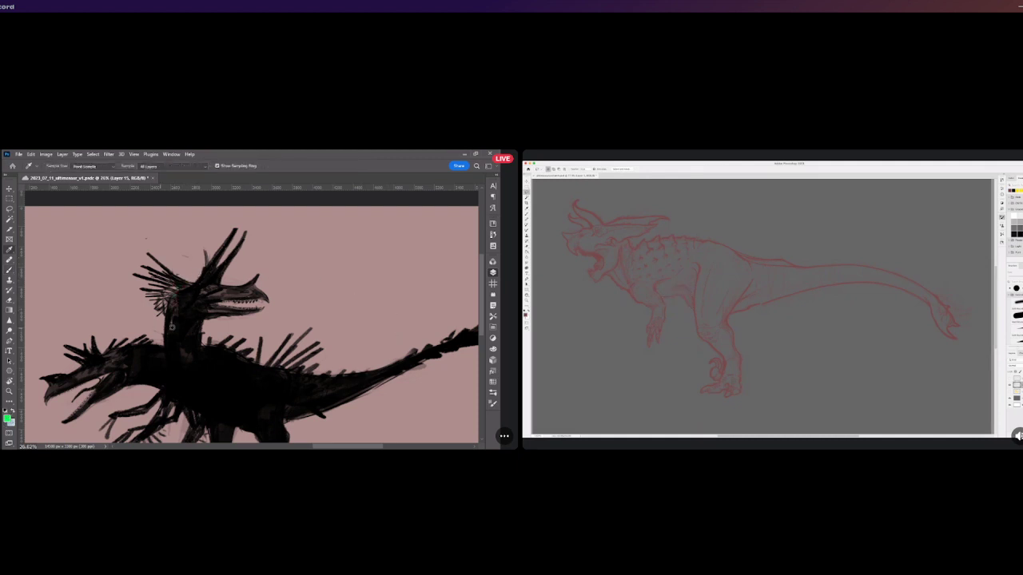
alt+click(424, 269)
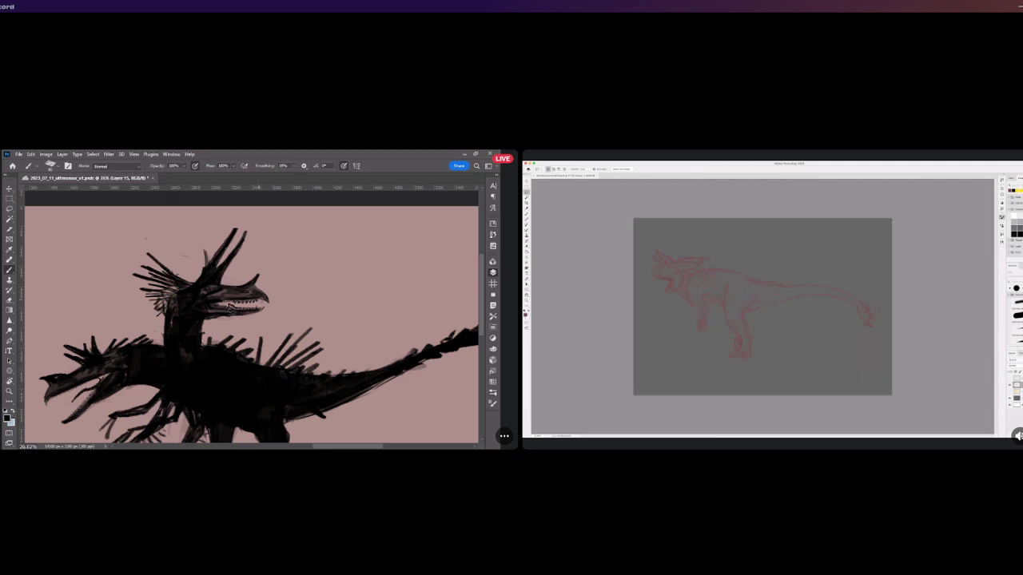
click(409, 337)
click(392, 337)
click(391, 336)
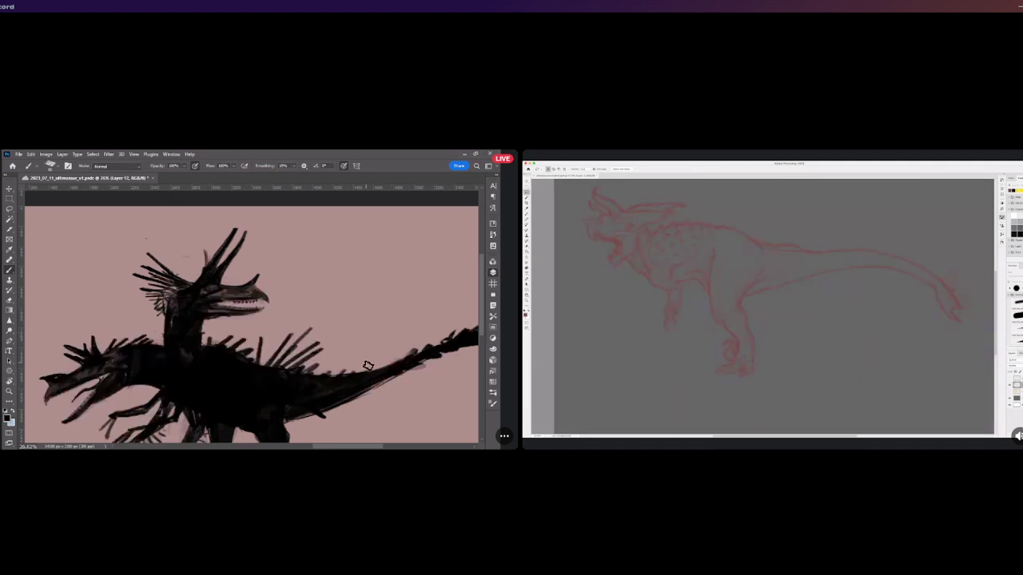
mouse_move(203, 243)
mouse_down()
mouse_move(225, 220)
mouse_move(222, 272)
mouse_up()
Check the combined creature on the whole artboard and save the document.
scroll(227, 276, down, 3)
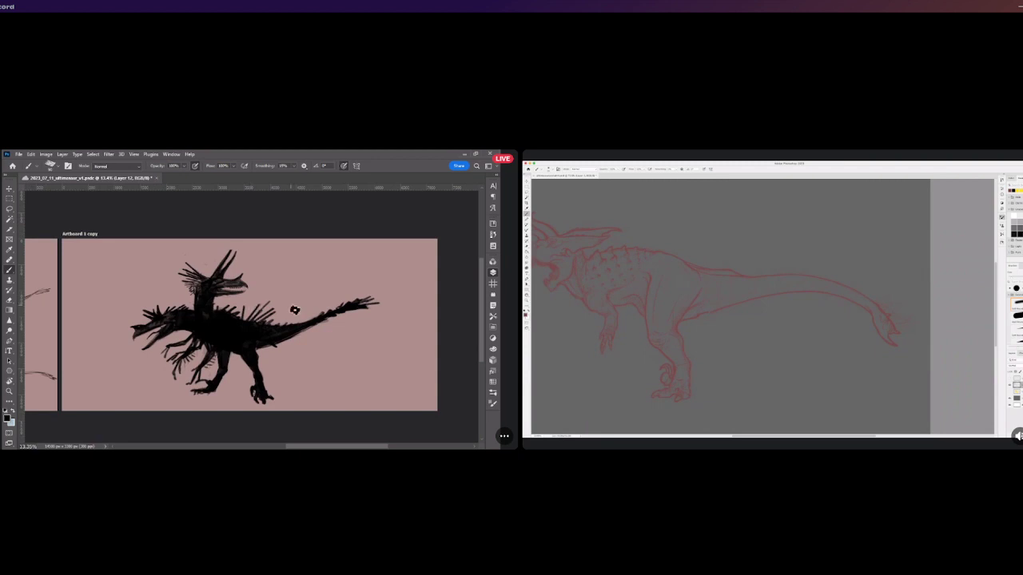
scroll(295, 309, down, 1)
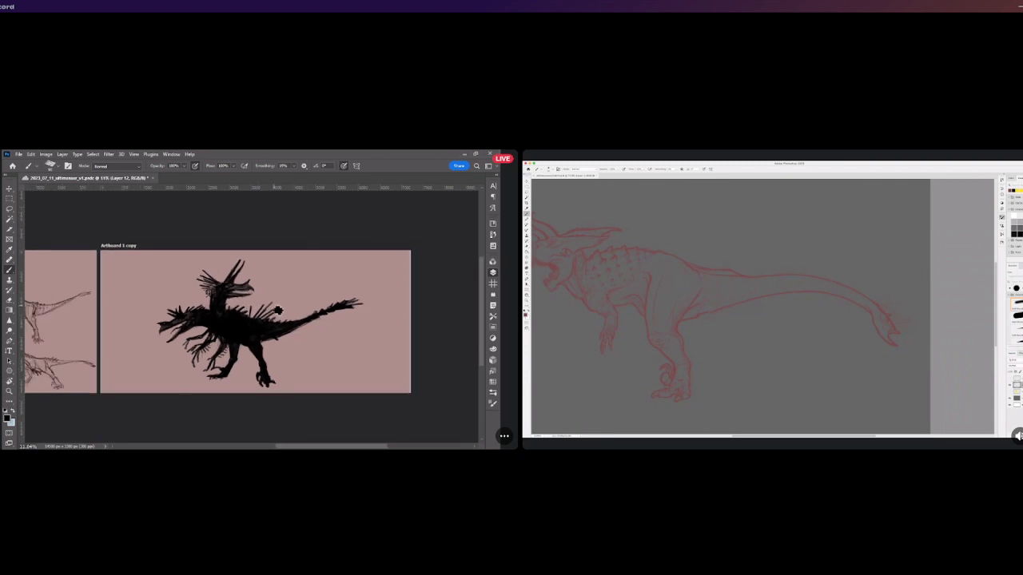
scroll(226, 347, up, 1)
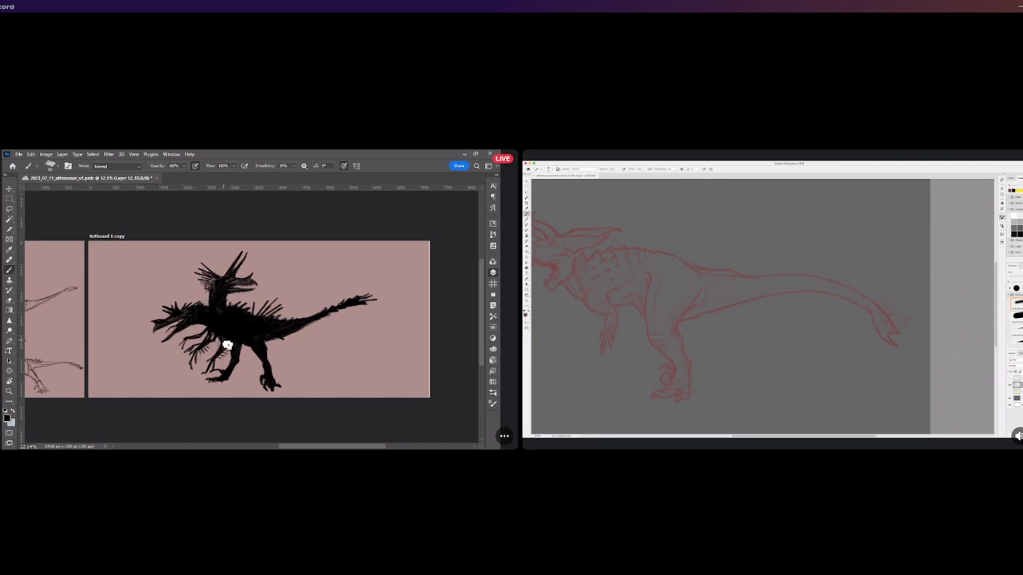
key(ctrl+s)
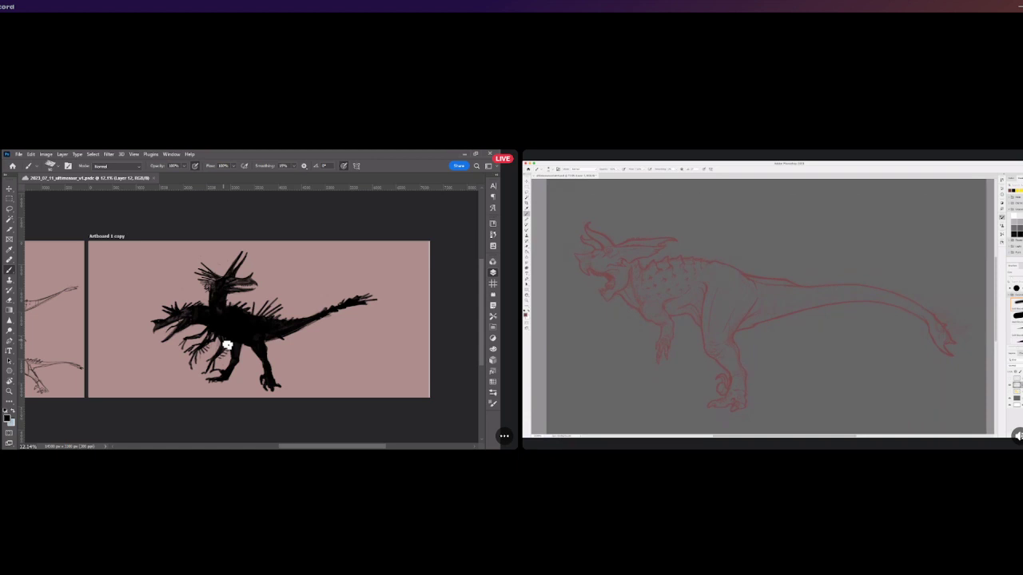
Start a warp of the creature on Layer 12 with a 3x3 grid and stretch its tail tip outward.
scroll(227, 346, up, 2)
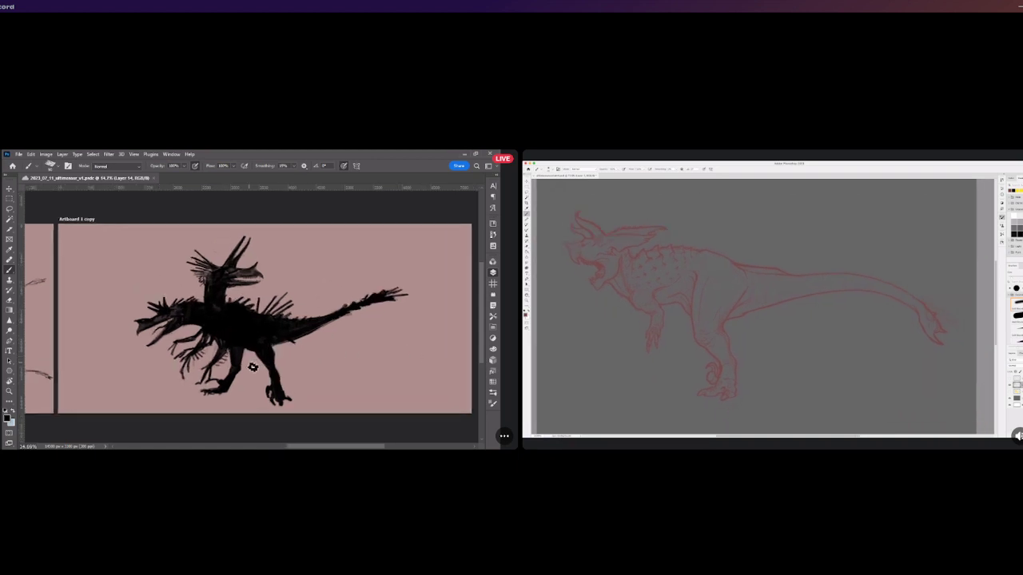
scroll(242, 366, up, 1)
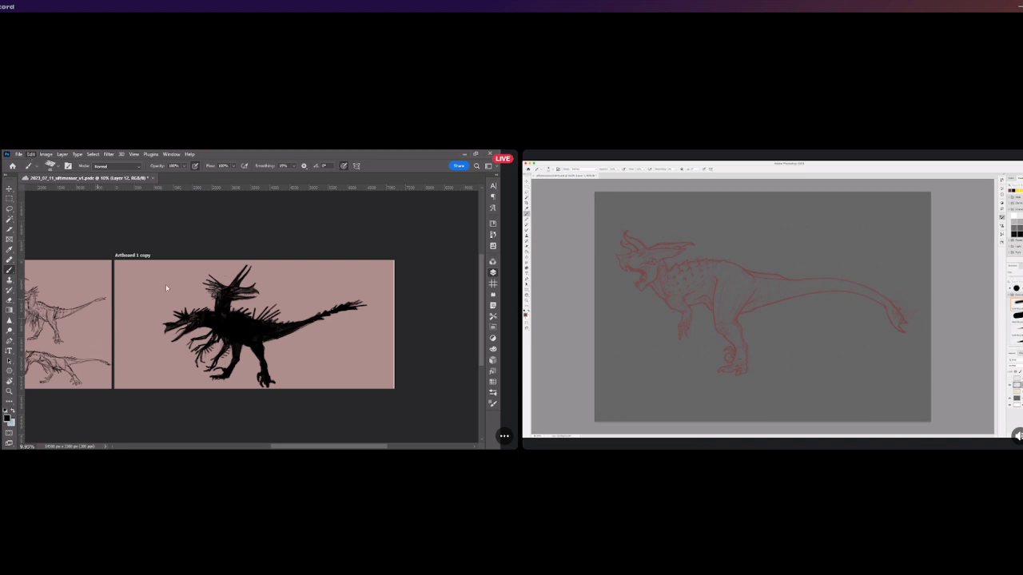
key(ctrl+t)
click(131, 166)
click(134, 191)
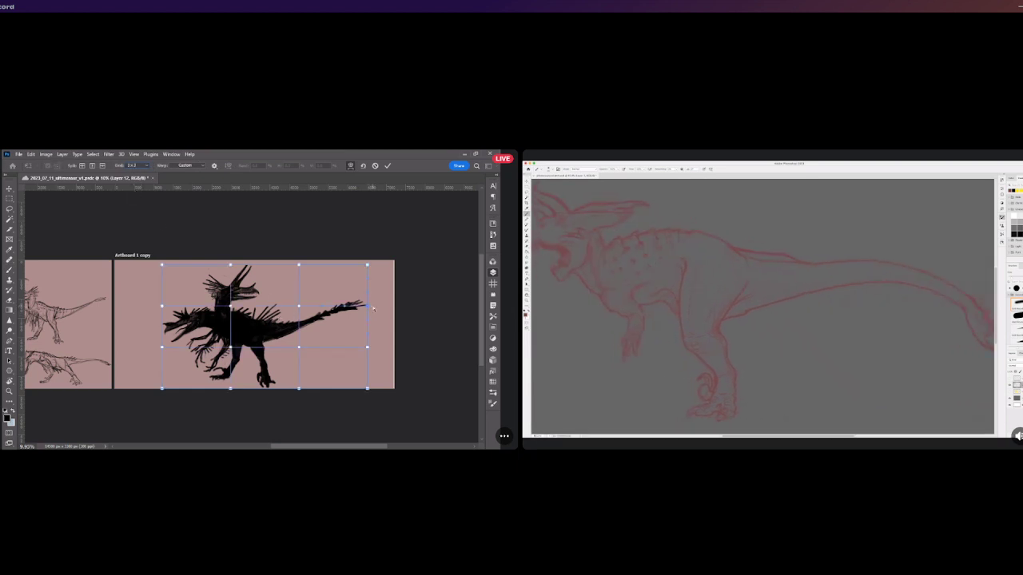
drag(367, 306, 388, 305)
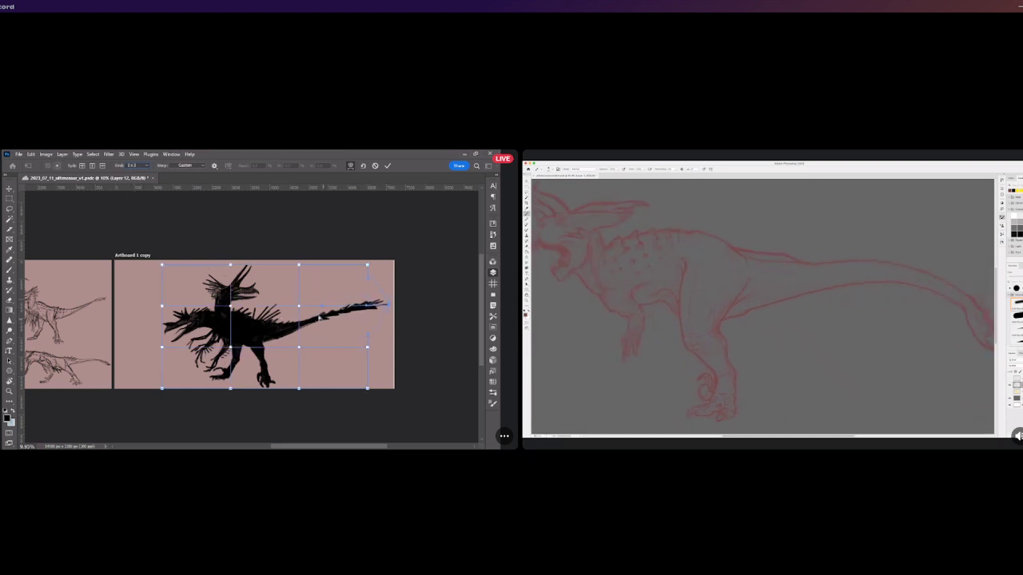
Refine the warped tail's tip and mid-section bend, undo the pull on the lower grid edge and apply the warp.
scroll(318, 429, right, 3)
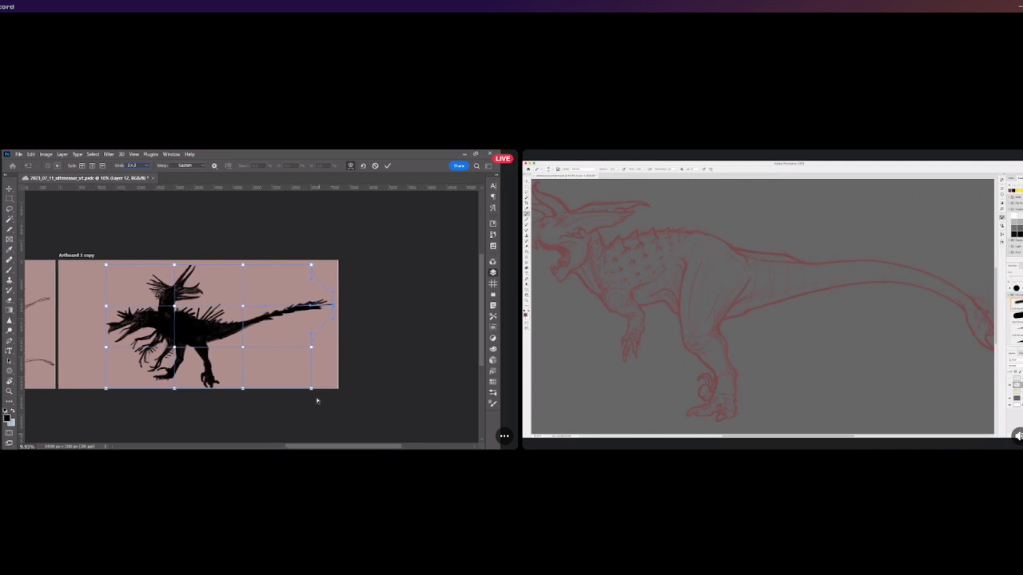
mouse_move(334, 307)
mouse_down()
mouse_move(312, 313)
mouse_move(324, 308)
mouse_up()
drag(267, 314, 264, 310)
drag(265, 309, 260, 323)
drag(320, 307, 325, 307)
drag(242, 388, 244, 401)
key(ctrl+z)
click(387, 165)
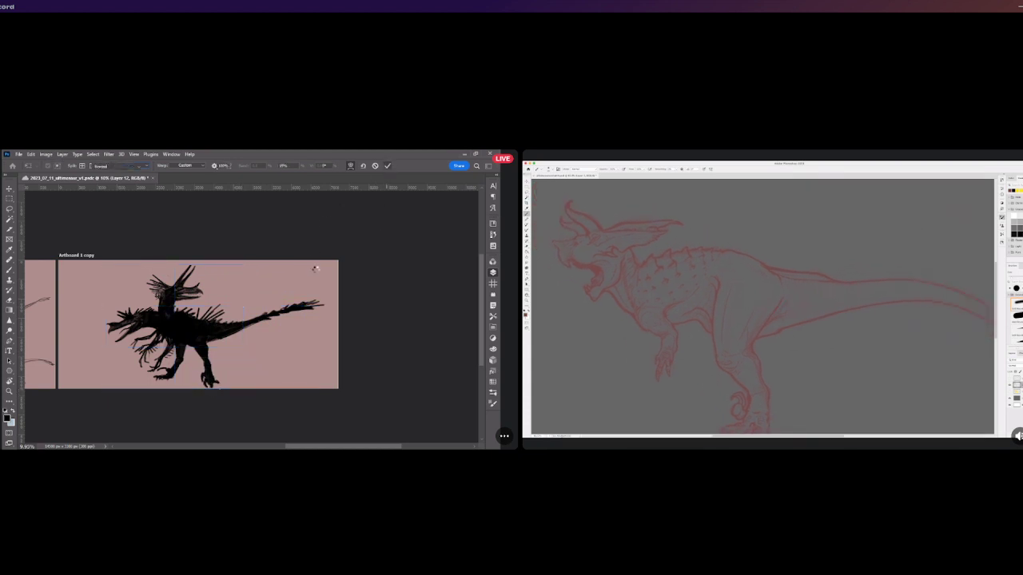
Scale the whole creature down slightly, nudge it upward within the artboard and apply the transform.
key(v)
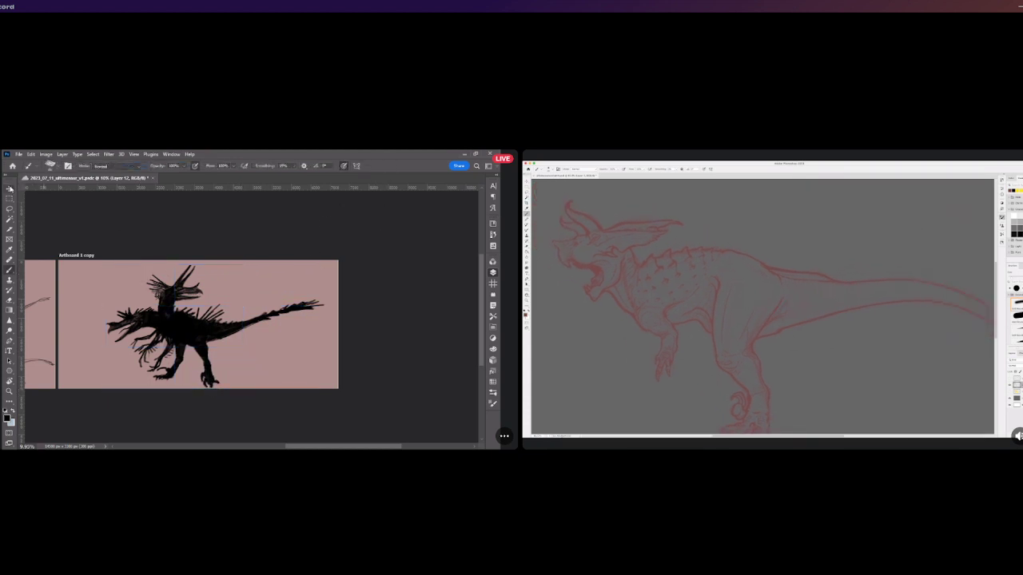
drag(323, 264, 311, 274)
drag(188, 336, 190, 330)
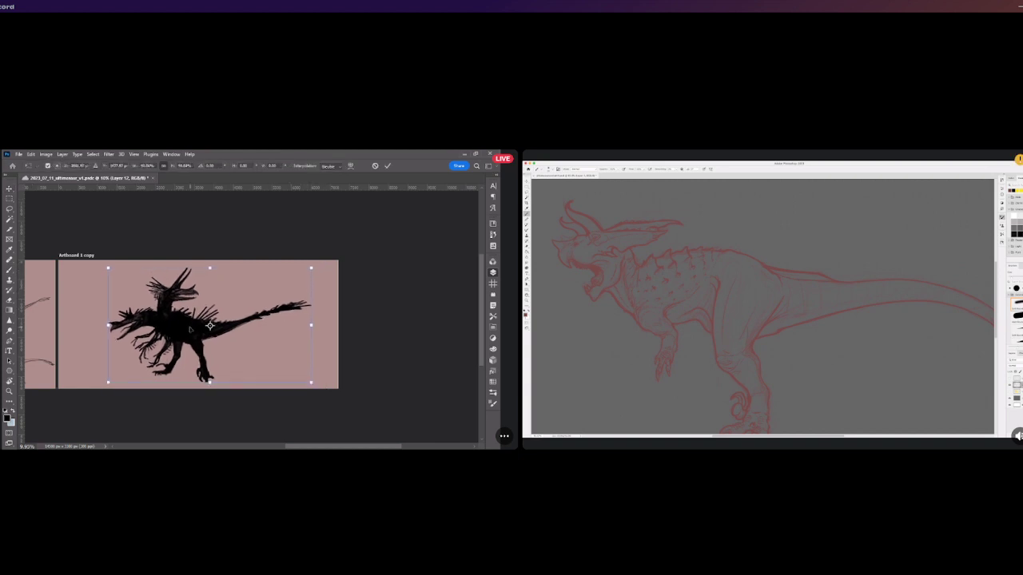
click(387, 165)
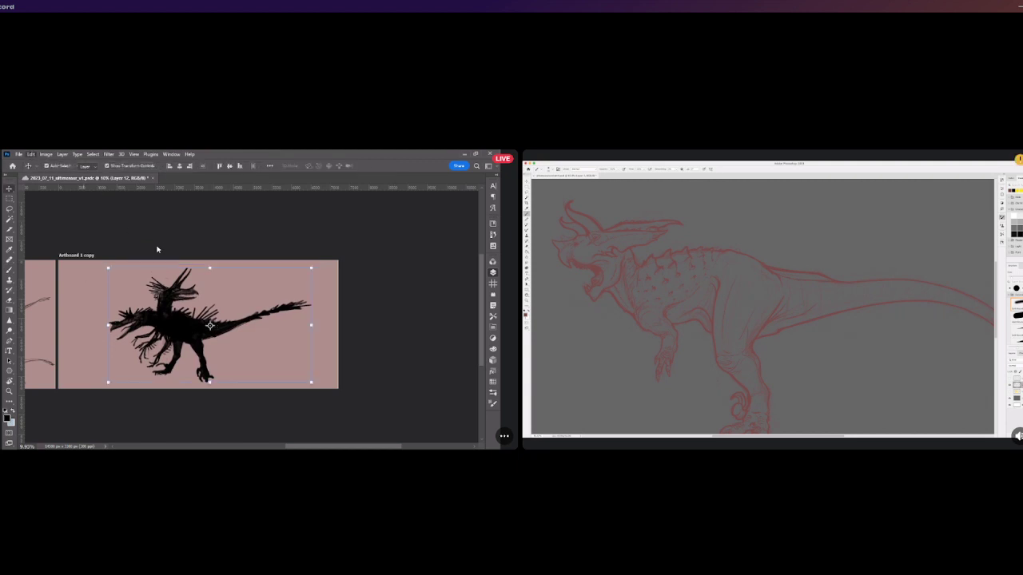
Warp the creature's feet slightly downward with a 3x3 grid, apply the warp and return to the Brush tool.
click(183, 387)
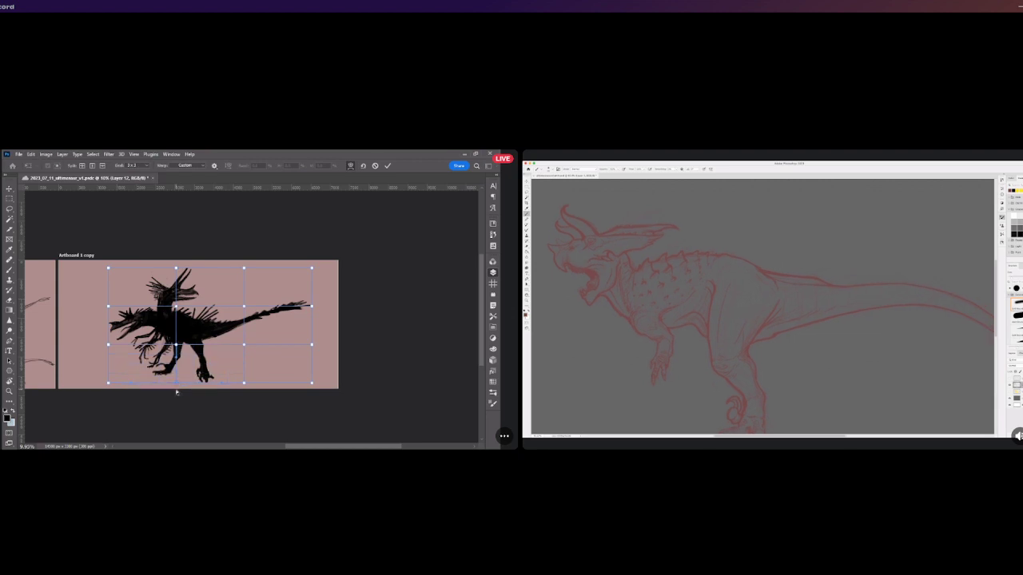
drag(178, 387, 178, 388)
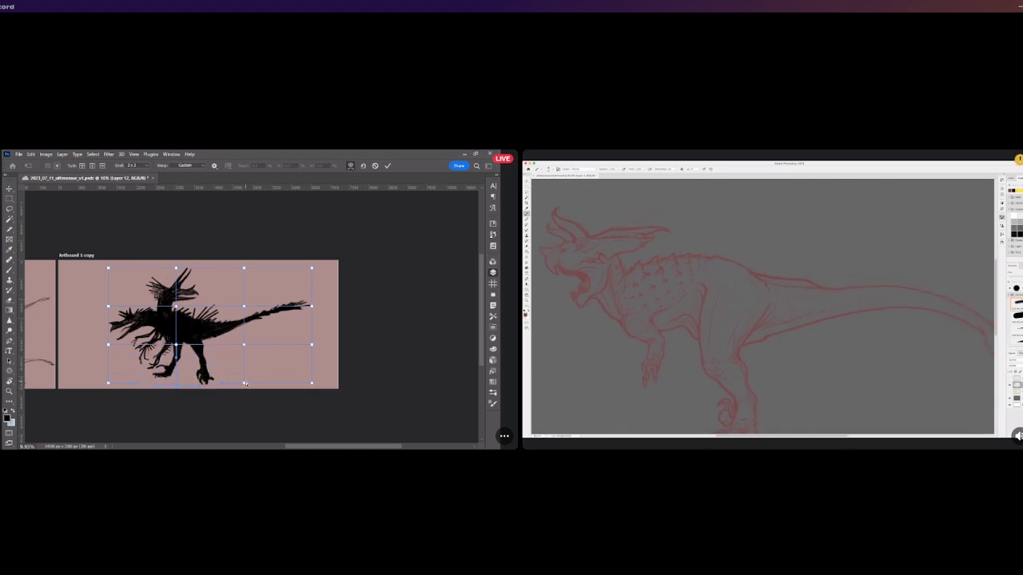
click(387, 167)
key(b)
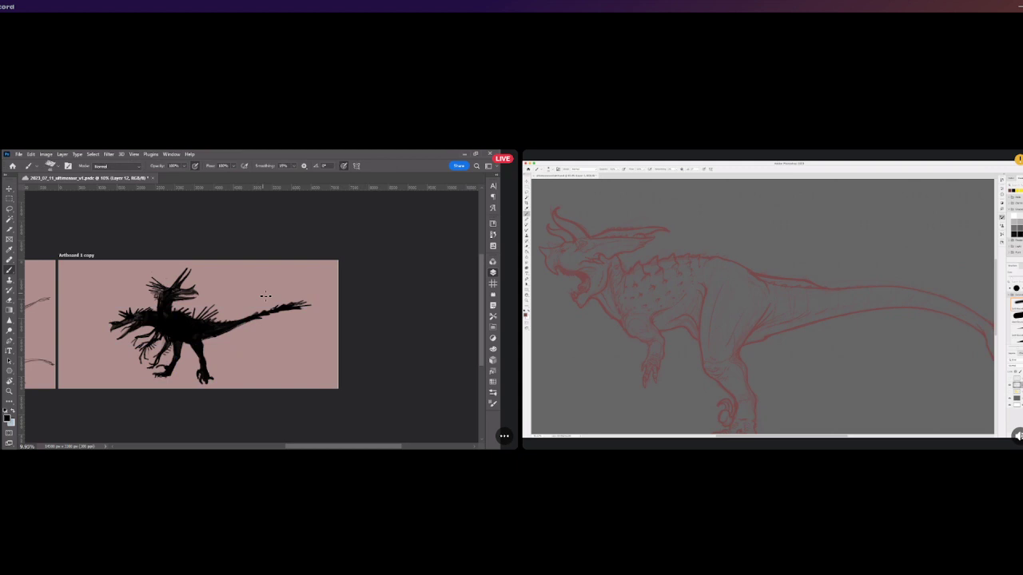
Check the creature's upper head up close and the whole silhouette from farther out, and save the document.
scroll(160, 302, up, 5)
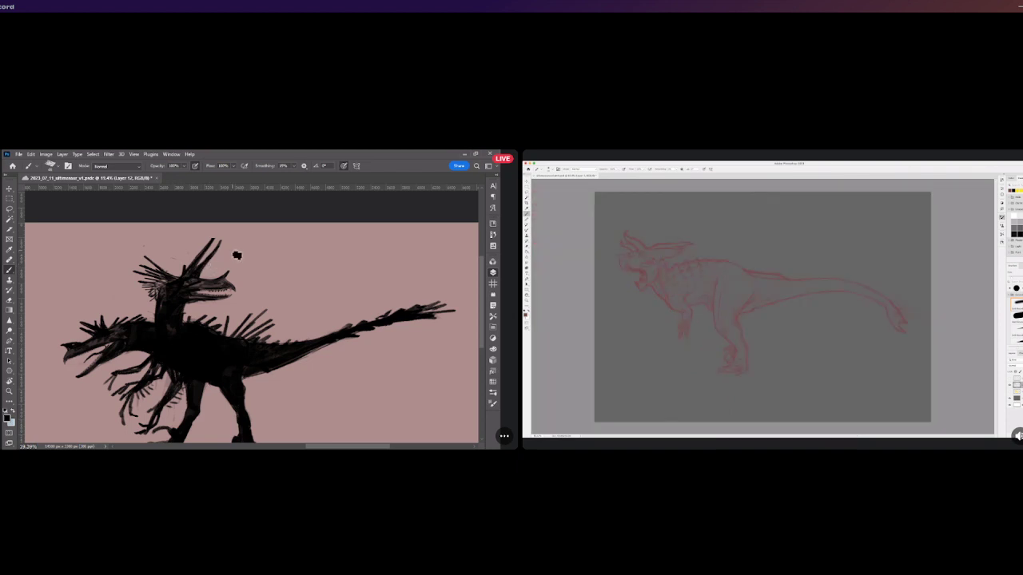
scroll(224, 251, down, 2)
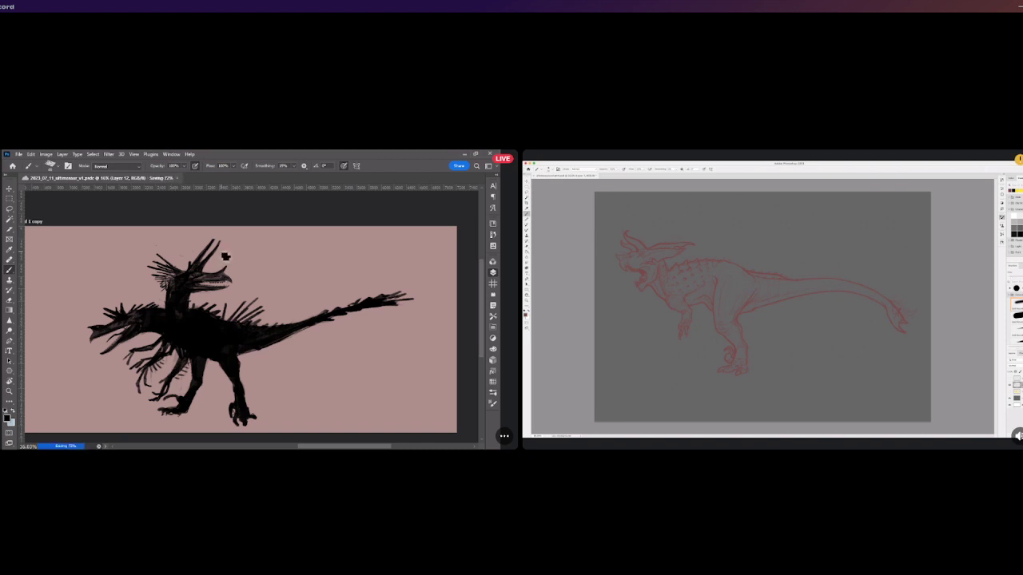
scroll(225, 256, down, 1)
scroll(225, 281, up, 1)
scroll(232, 281, up, 1)
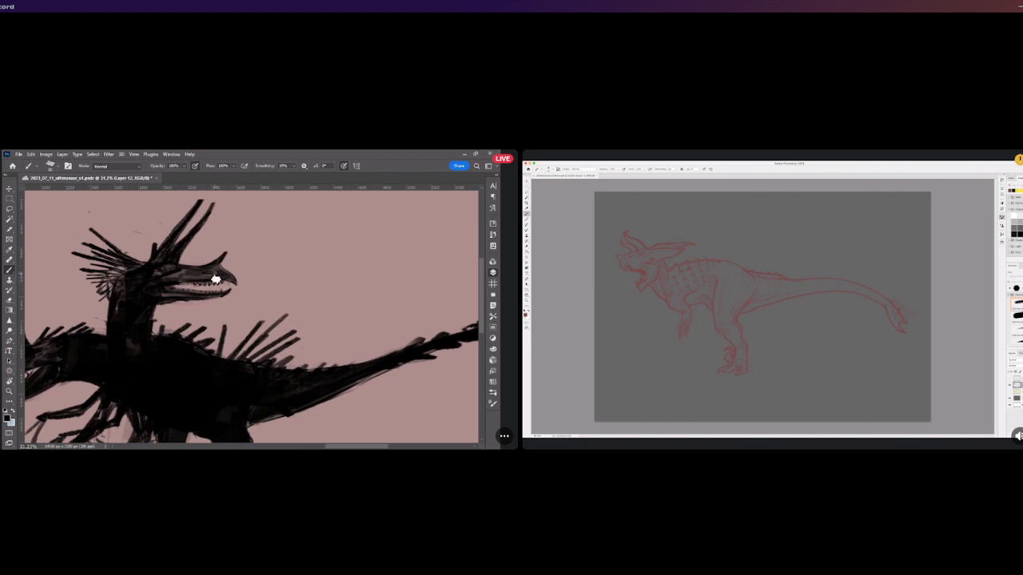
scroll(212, 275, down, 2)
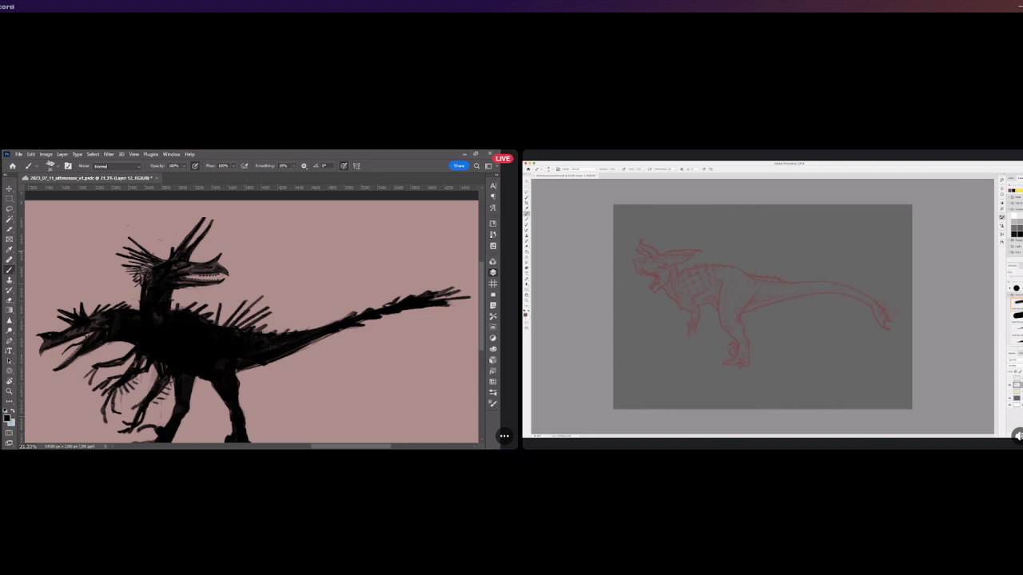
scroll(126, 295, down, 2)
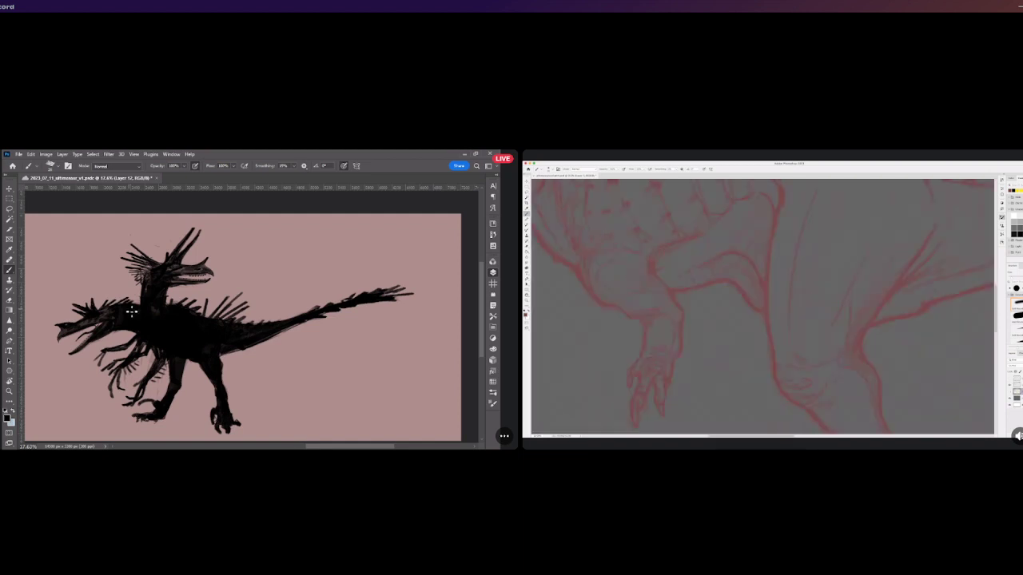
Fade the black silhouette and, on new Layer 13, draw a curved action line from the upper neck through the body to the tail.
scroll(130, 313, down, 3)
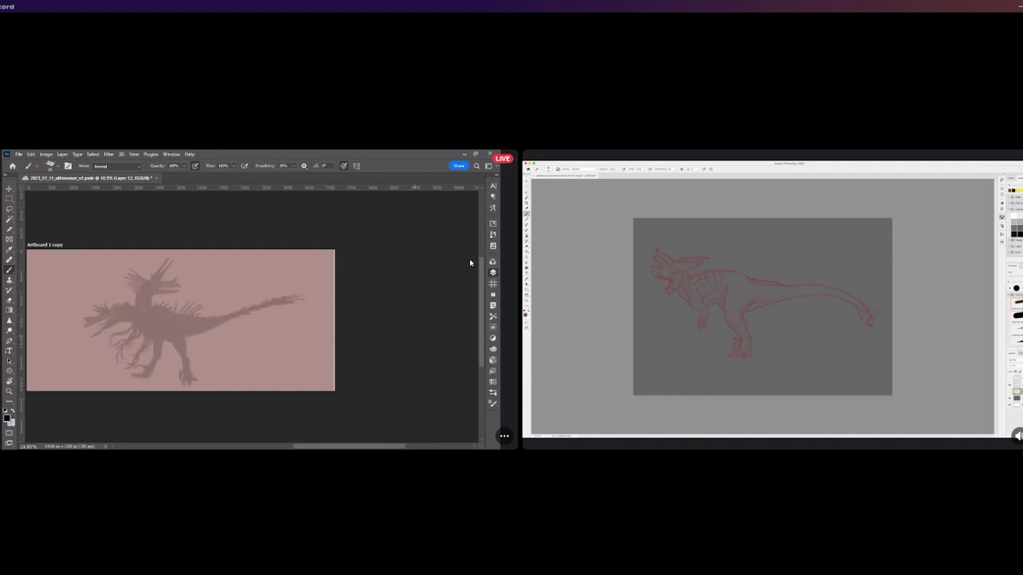
scroll(128, 331, up, 3)
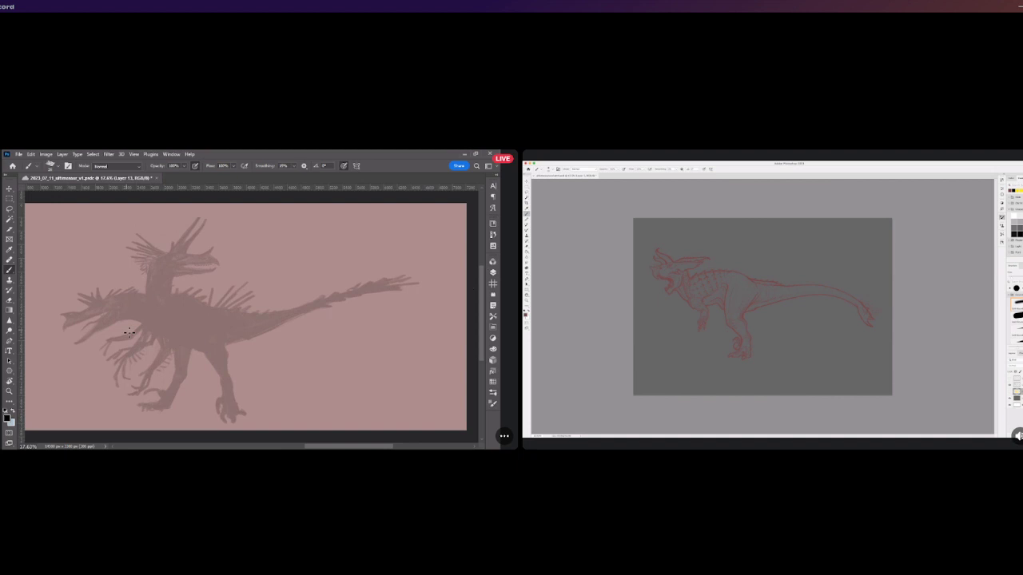
scroll(129, 332, down, 1)
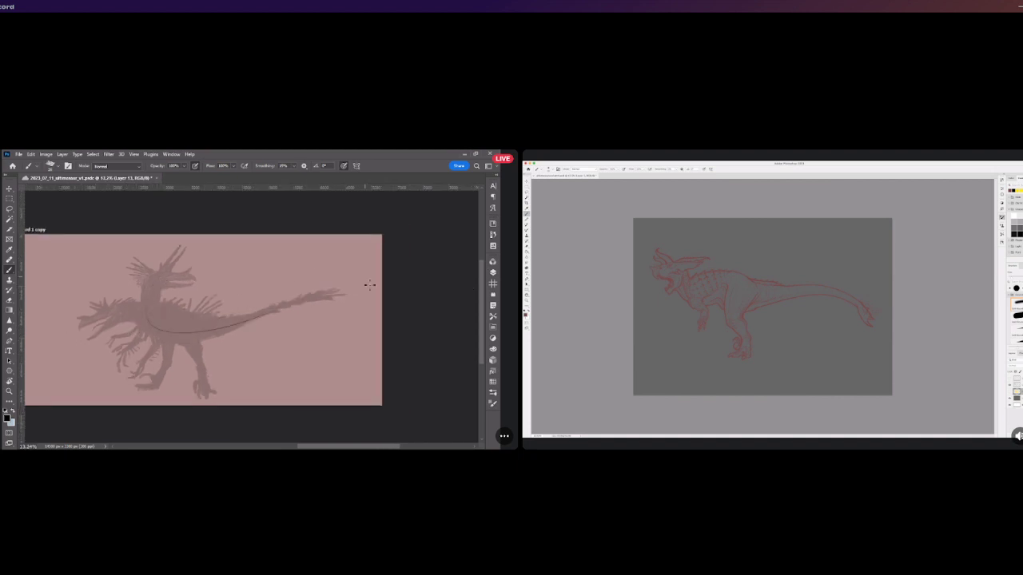
drag(149, 280, 346, 285)
key(ctrl+z)
drag(149, 279, 320, 294)
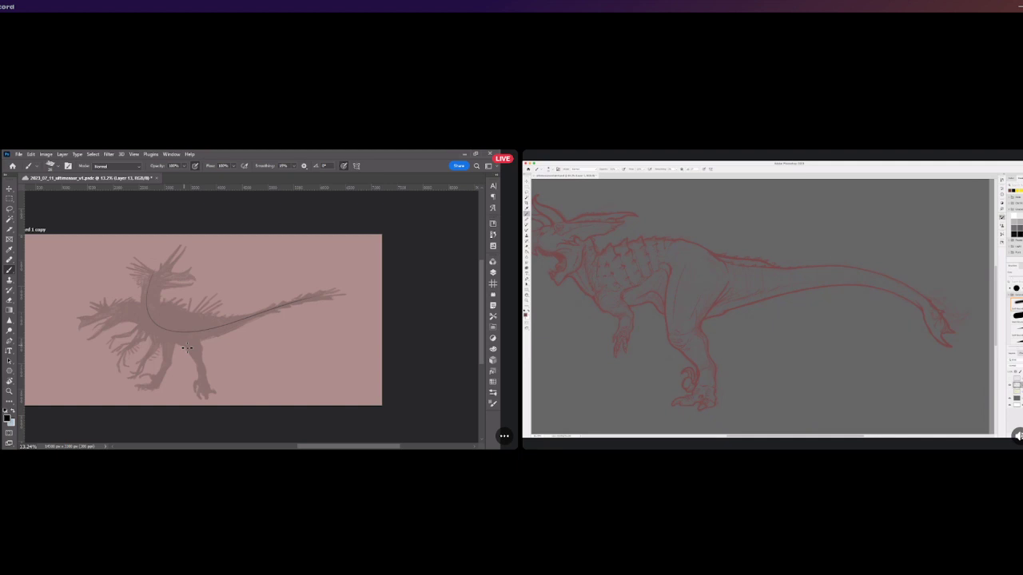
Examine the dinosaur sketches and reference photo on Artboard 1 for comparison with the action line.
scroll(188, 359, up, 1)
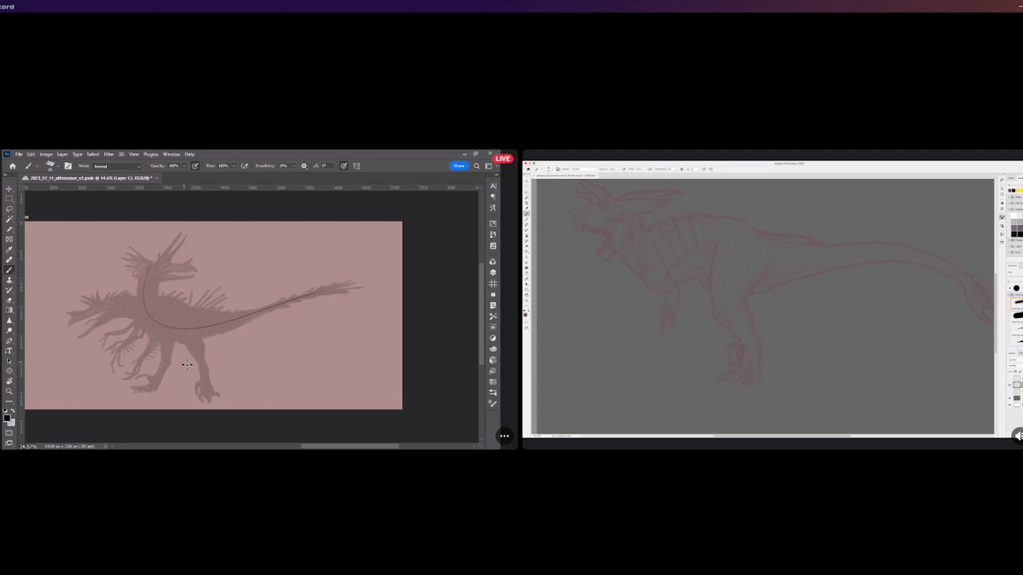
scroll(188, 356, down, 2)
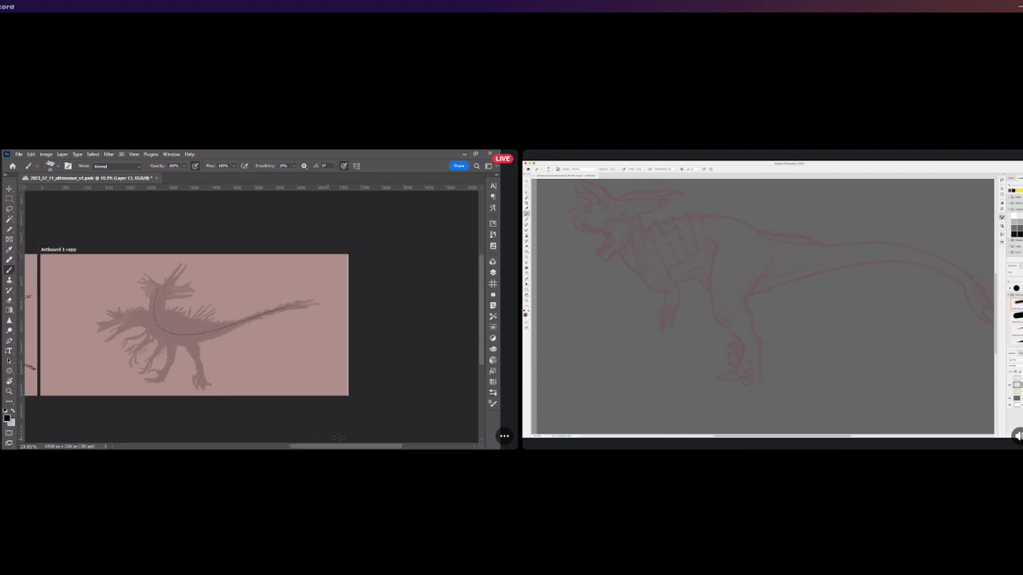
drag(350, 446, 274, 445)
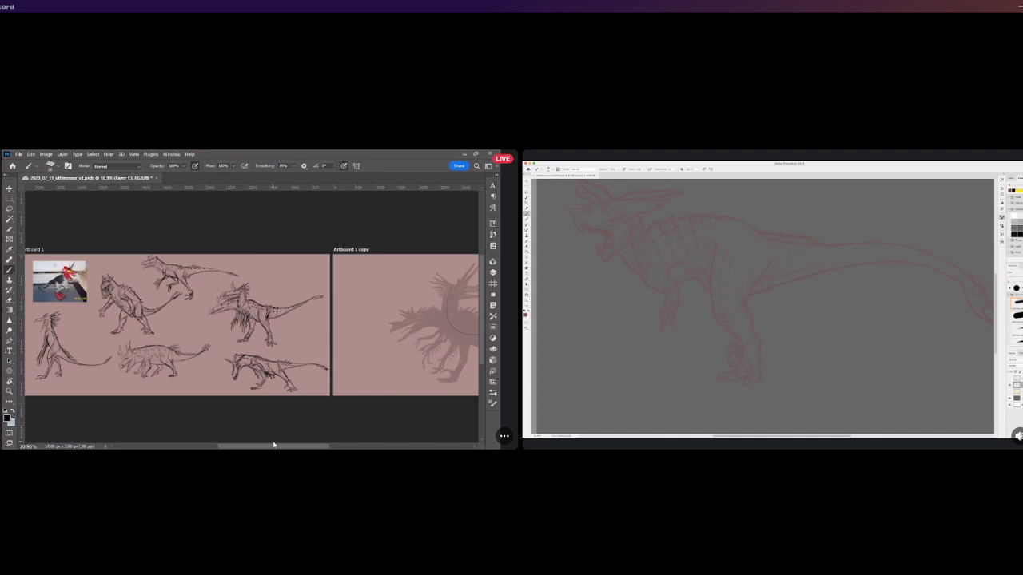
drag(274, 445, 265, 446)
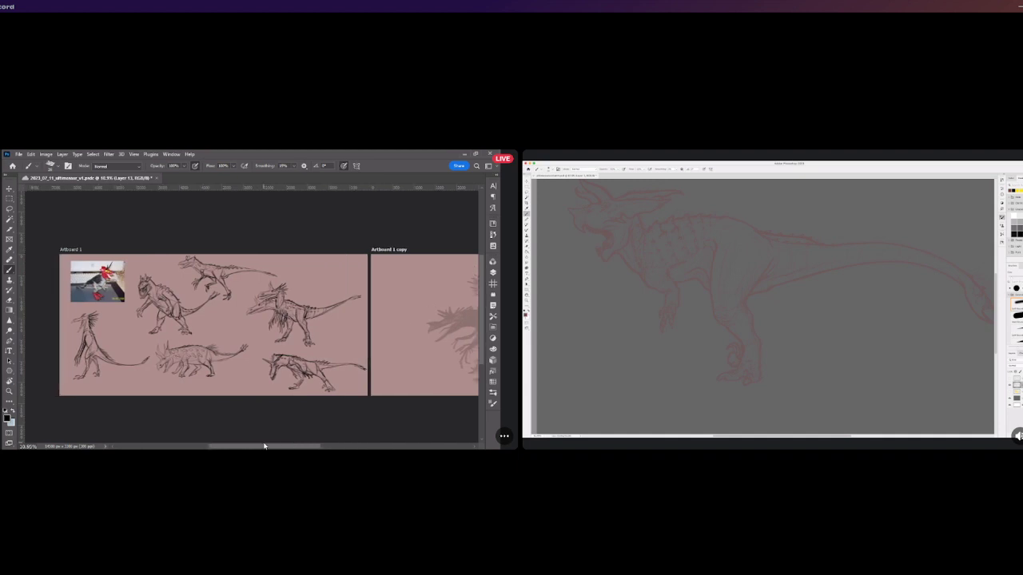
scroll(229, 411, up, 3)
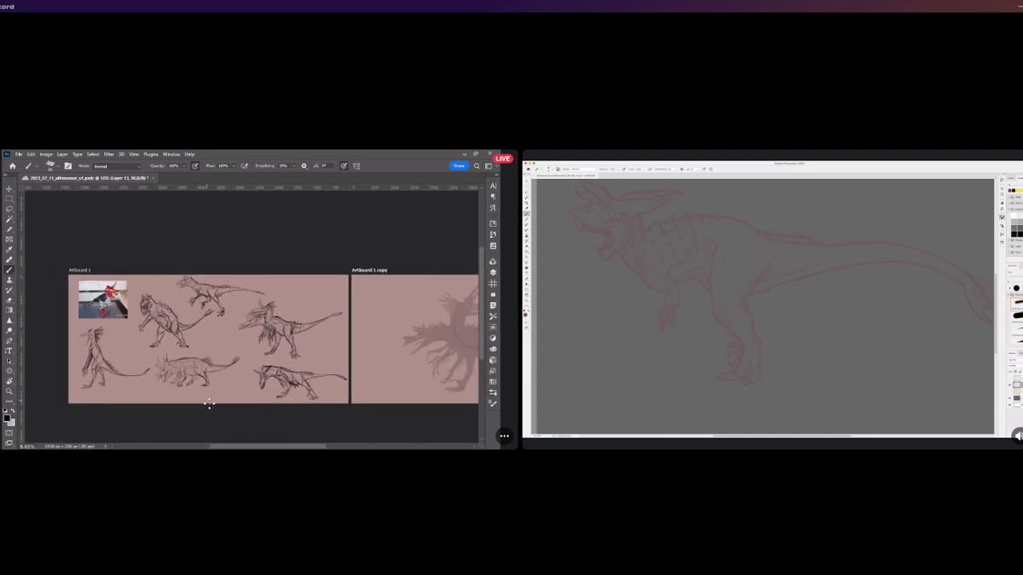
scroll(215, 412, down, 3)
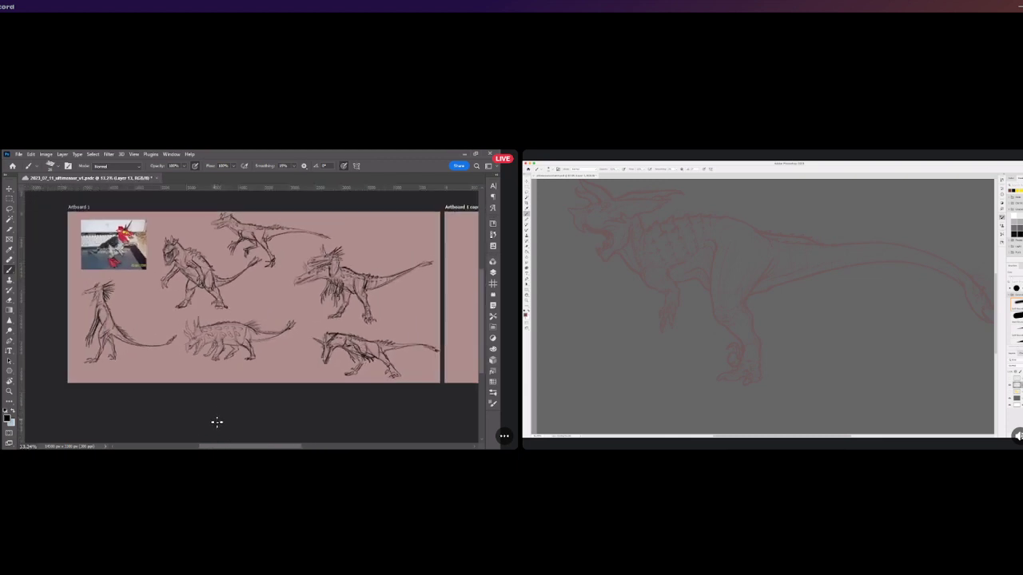
scroll(218, 421, down, 1)
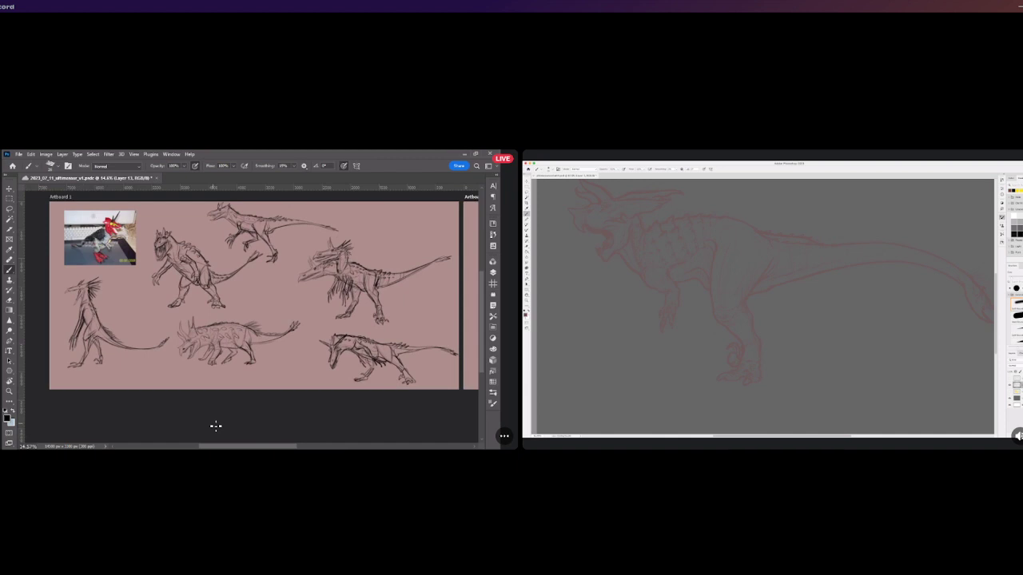
drag(218, 447, 310, 447)
Sketch an oval for the front of the ribcage and a curved back line over the faded body, redrawing the first attempt.
scroll(318, 335, up, 3)
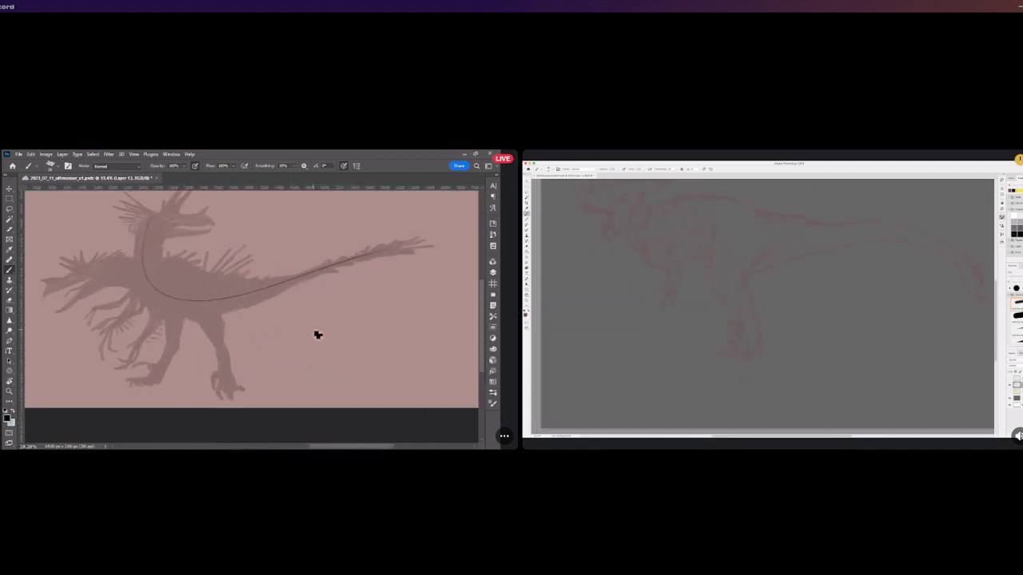
scroll(270, 347, down, 2)
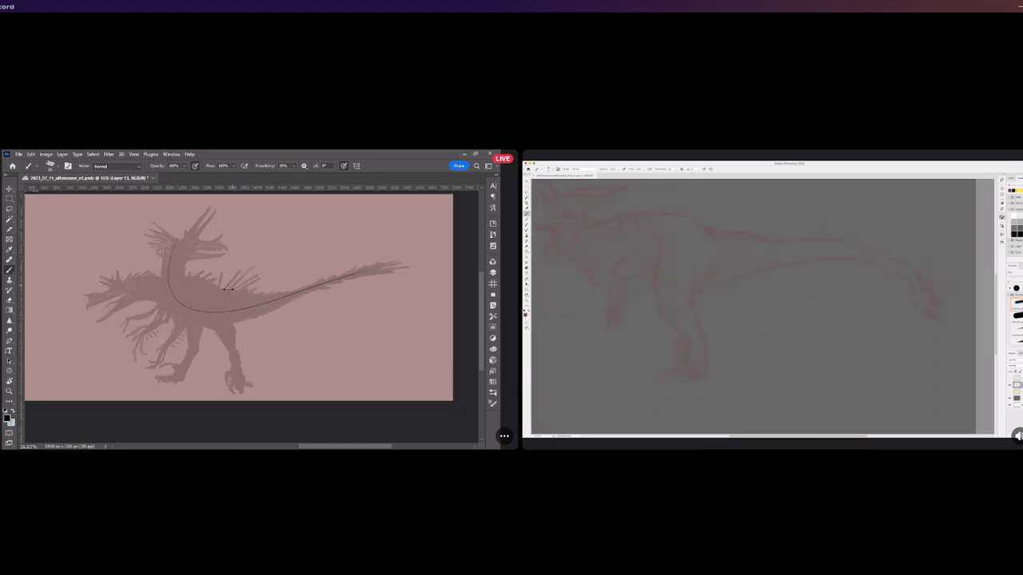
scroll(218, 296, up, 2)
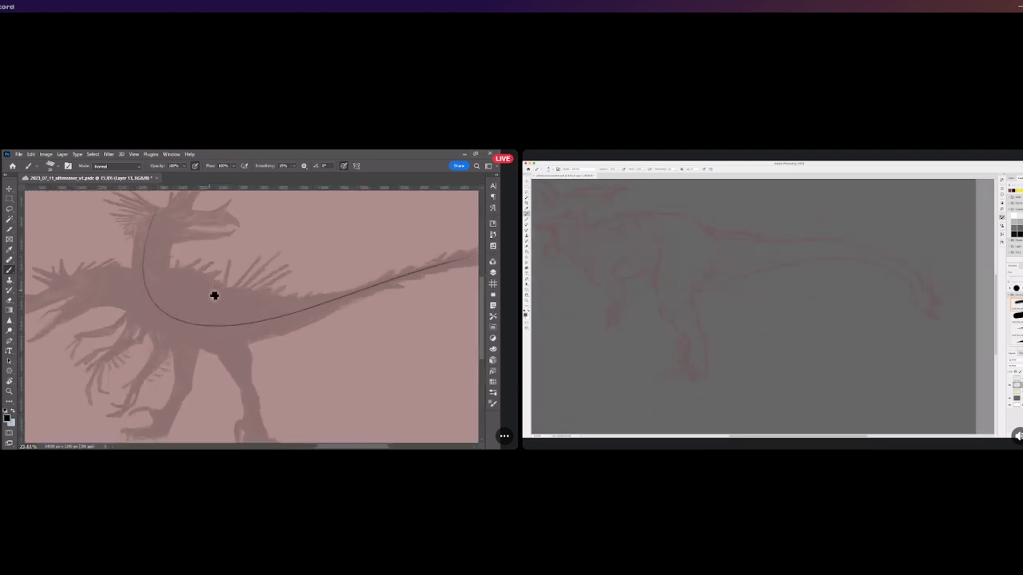
mouse_move(169, 276)
mouse_down()
mouse_move(137, 324)
mouse_move(175, 275)
mouse_move(131, 308)
mouse_move(138, 330)
mouse_move(175, 266)
mouse_move(156, 290)
mouse_move(184, 266)
mouse_move(170, 273)
mouse_move(223, 294)
mouse_up()
key(ctrl+z)
drag(170, 271, 216, 286)
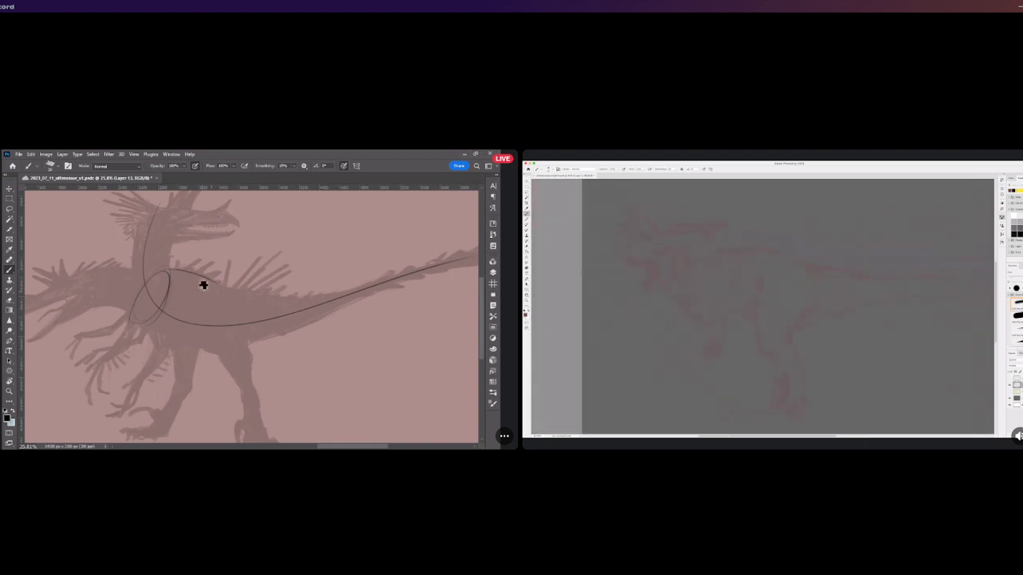
Sketch the ribcage's underside and the oval that closes its rear end over the faded body.
drag(139, 319, 208, 348)
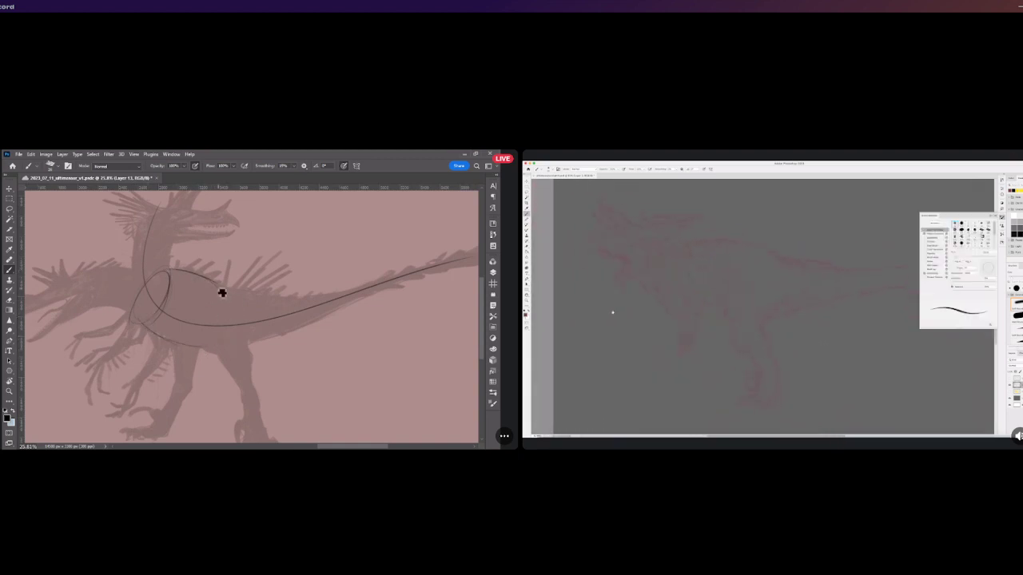
mouse_move(222, 290)
mouse_down()
mouse_move(189, 337)
mouse_move(210, 340)
mouse_move(224, 282)
mouse_move(256, 289)
mouse_up()
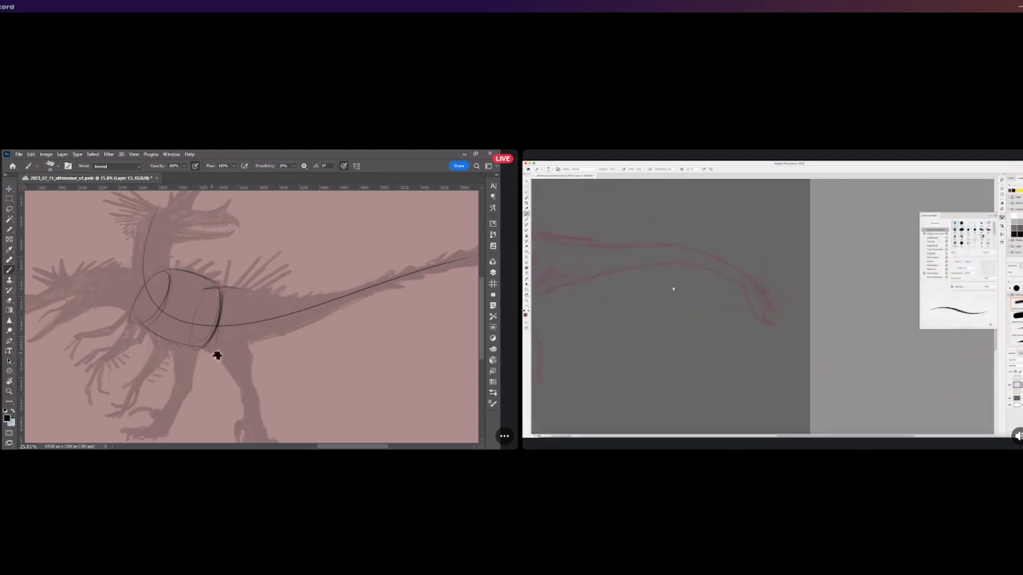
mouse_move(204, 290)
mouse_down()
mouse_move(201, 352)
mouse_move(200, 335)
mouse_move(218, 355)
mouse_up()
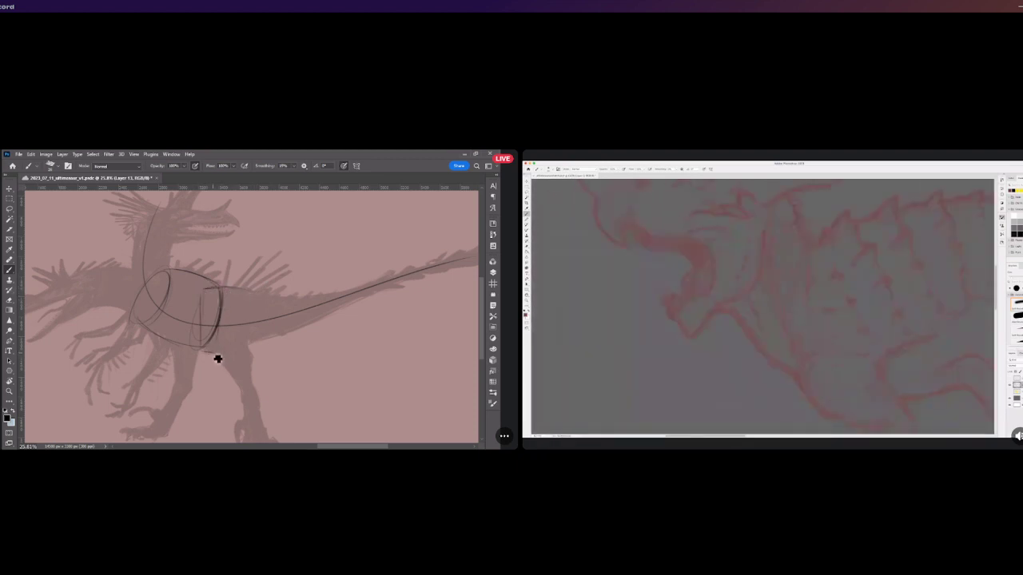
Block in the pelvis behind the ribcage and draw a curved guide line down each hind leg.
shift+click(269, 337)
drag(256, 294, 258, 333)
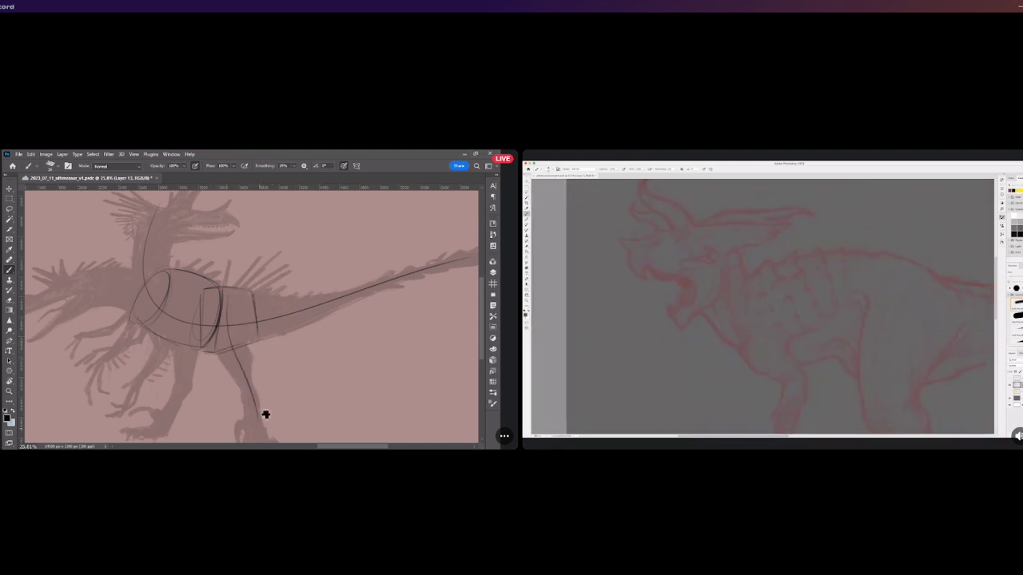
scroll(228, 301, down, 2)
drag(229, 342, 247, 395)
drag(196, 326, 184, 390)
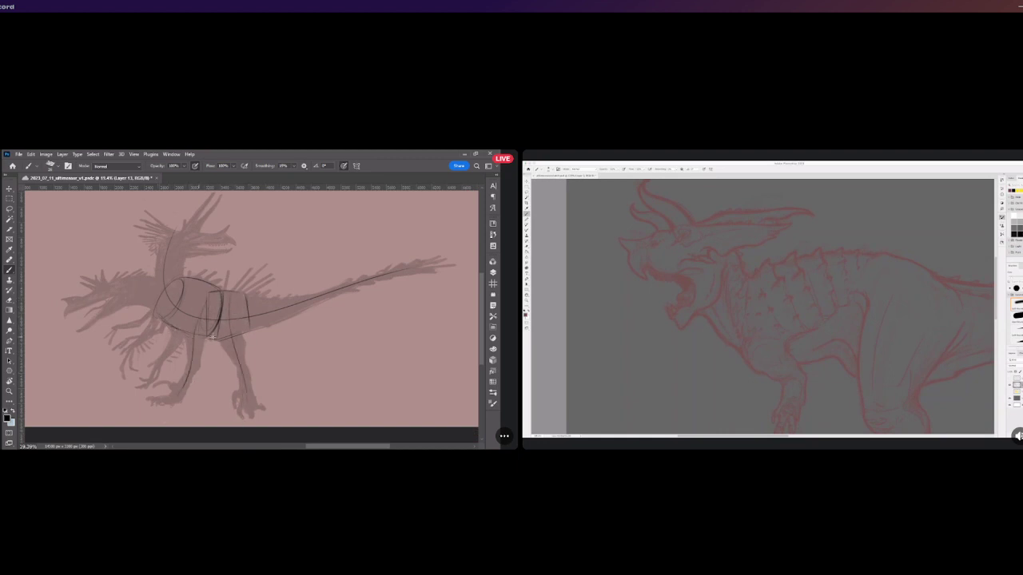
Reinforce the ribcage's belly, front edge and rear oval with darker strokes.
mouse_move(208, 333)
mouse_down()
mouse_move(220, 282)
mouse_move(211, 332)
mouse_up()
drag(165, 322, 205, 335)
mouse_move(183, 276)
mouse_down()
mouse_move(228, 304)
mouse_move(159, 300)
mouse_move(168, 318)
mouse_move(181, 275)
mouse_move(165, 326)
mouse_up()
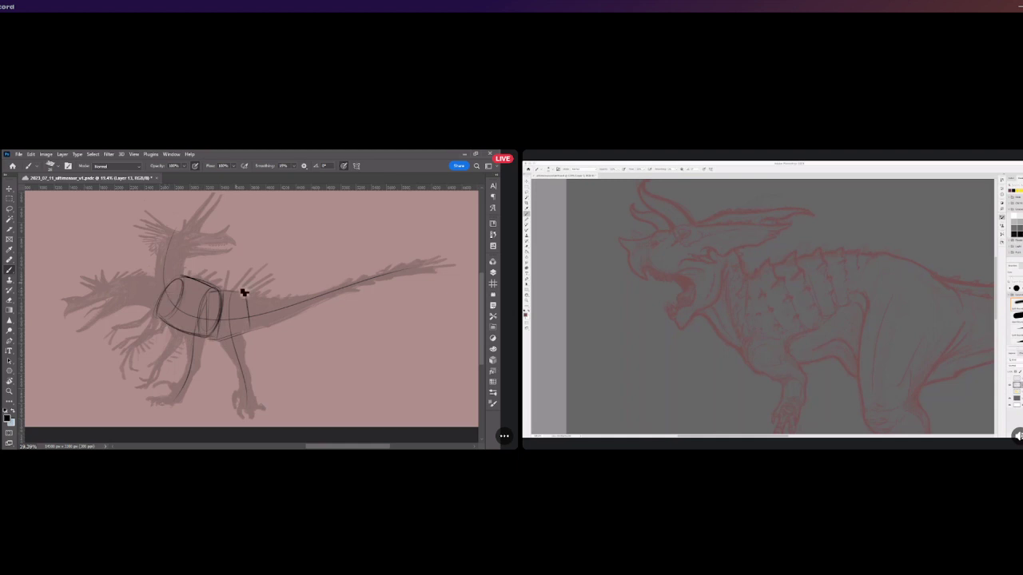
drag(210, 296, 209, 336)
Sketch the pelvis oval and the tapering thigh of the rear leg down to its joint.
mouse_move(228, 322)
mouse_down()
mouse_move(247, 320)
mouse_move(246, 334)
mouse_up()
mouse_move(230, 313)
mouse_down()
mouse_move(234, 354)
mouse_move(226, 319)
mouse_move(224, 339)
mouse_up()
mouse_move(242, 298)
mouse_down()
mouse_move(247, 356)
mouse_move(231, 347)
mouse_move(241, 379)
mouse_move(248, 372)
mouse_up()
key(ctrl+z)
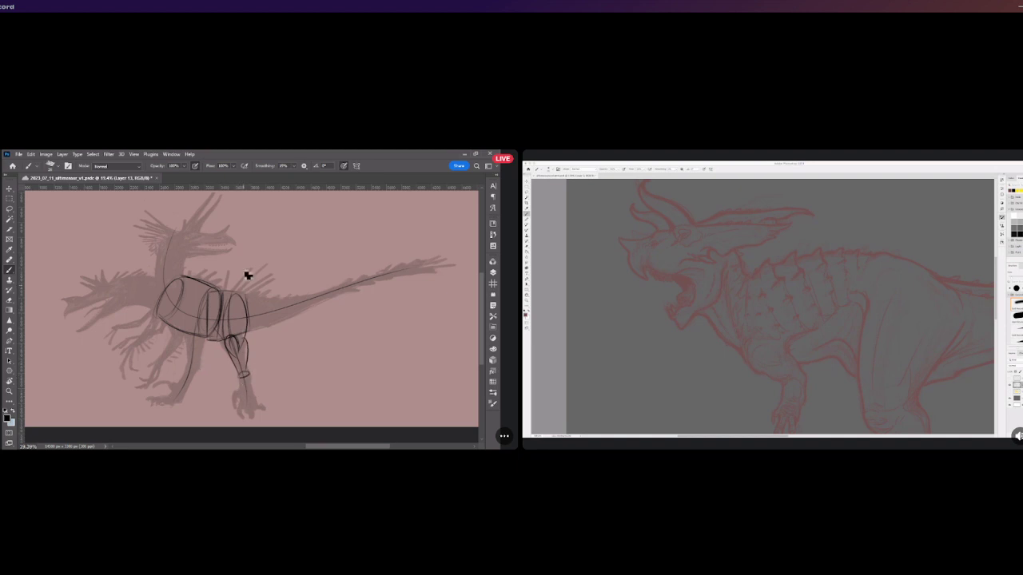
Sketch the forward leg's thigh and mark the leg joints with small circles, redrawing stray strokes.
drag(220, 328, 193, 370)
key(ctrl+z)
mouse_move(197, 363)
mouse_down()
mouse_move(190, 368)
mouse_move(198, 362)
mouse_up()
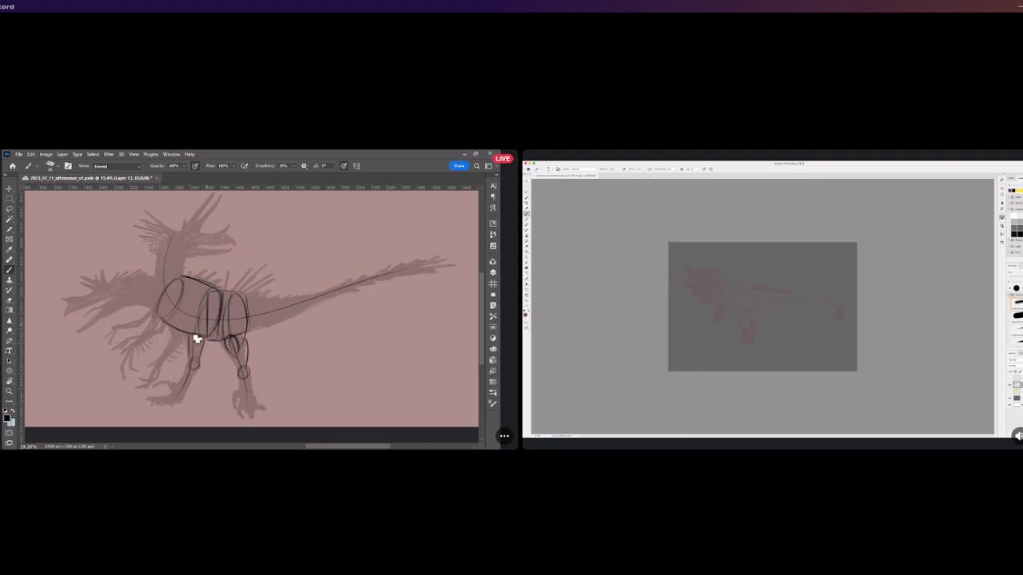
key(ctrl+z)
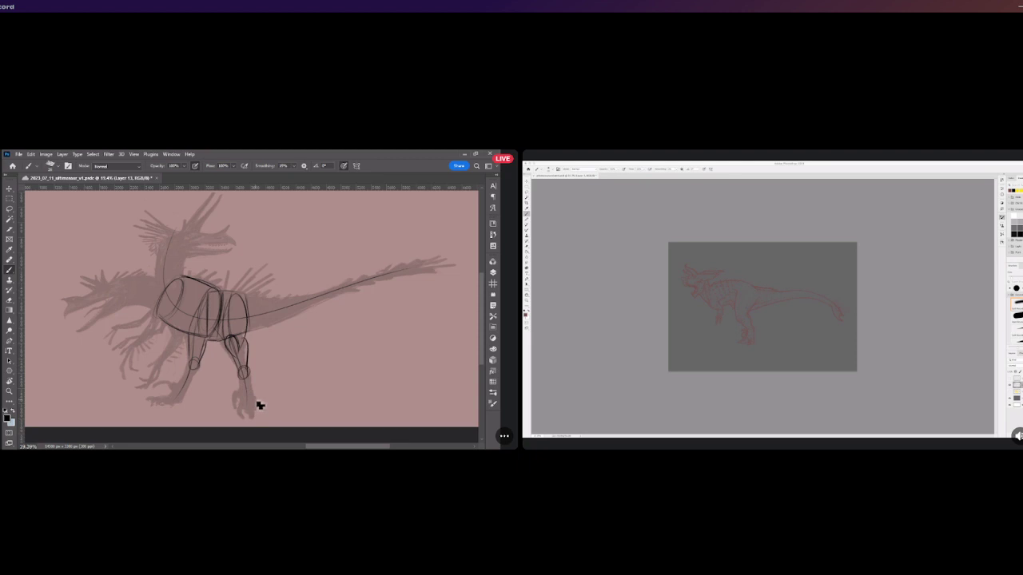
Build up both lower legs below the joint circles and block in the rear leg's foot.
scroll(164, 339, down, 2)
scroll(163, 348, up, 3)
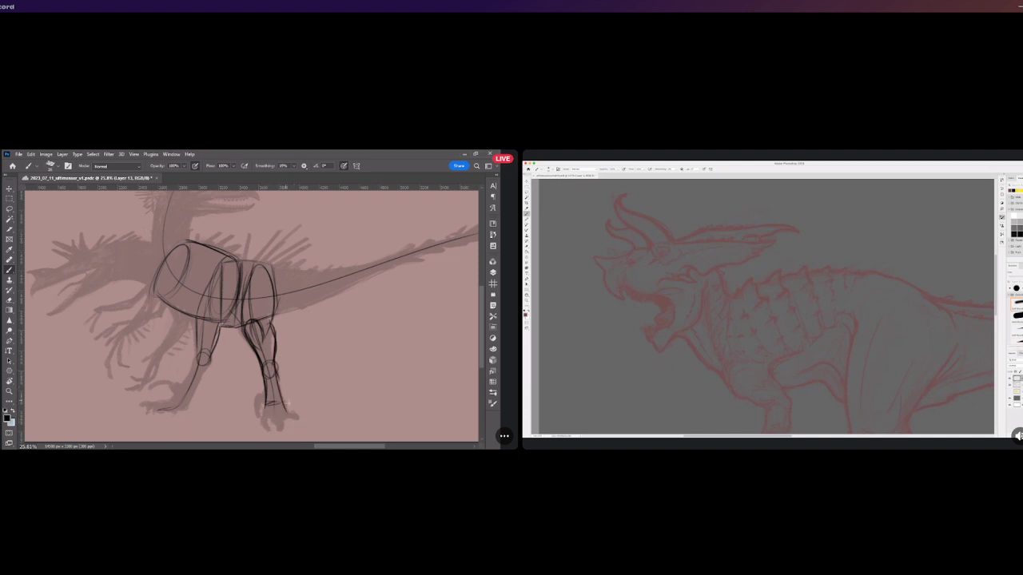
drag(264, 417, 282, 417)
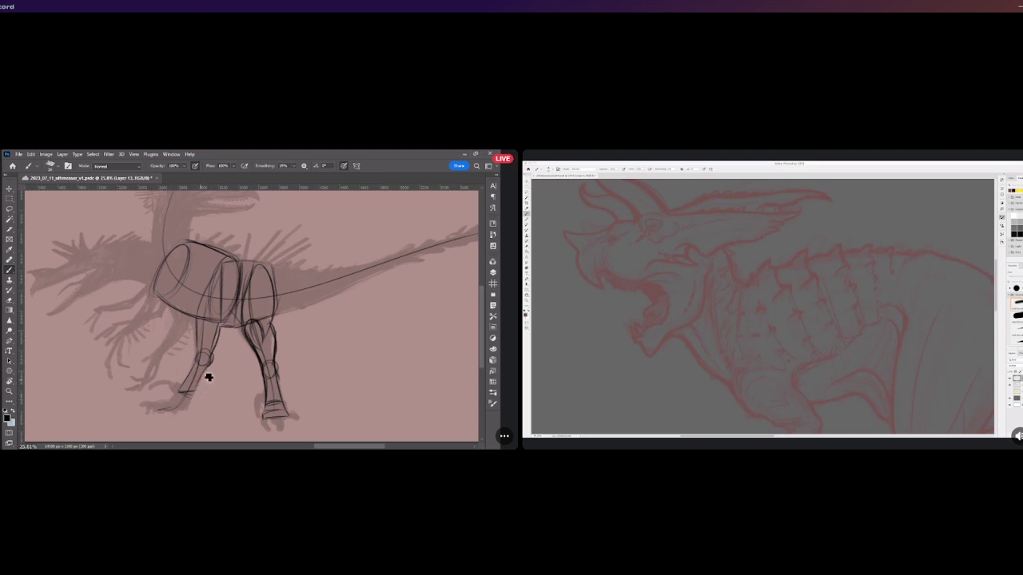
Save the document and sketch the flat foot of the forward leg, redrawing its strokes.
key(ctrl+s)
drag(177, 401, 149, 406)
key(ctrl+z)
drag(150, 407, 179, 408)
key(ctrl+z)
Sketch the shoulder blade shape and round shoulder joints at the front of the ribcage, redrawing the first attempts.
mouse_move(165, 272)
mouse_down()
mouse_move(162, 298)
mouse_move(194, 239)
mouse_move(162, 283)
mouse_move(167, 270)
mouse_move(206, 268)
mouse_move(191, 295)
mouse_move(157, 219)
mouse_move(193, 290)
mouse_move(176, 243)
mouse_move(180, 280)
mouse_up()
key(ctrl+z)
mouse_move(188, 242)
mouse_down()
mouse_move(171, 281)
mouse_move(189, 243)
mouse_up()
key(ctrl+z)
drag(157, 279, 178, 246)
key(ctrl+z)
key(ctrl+shift+z)
scroll(195, 313, down, 4)
scroll(195, 313, up, 4)
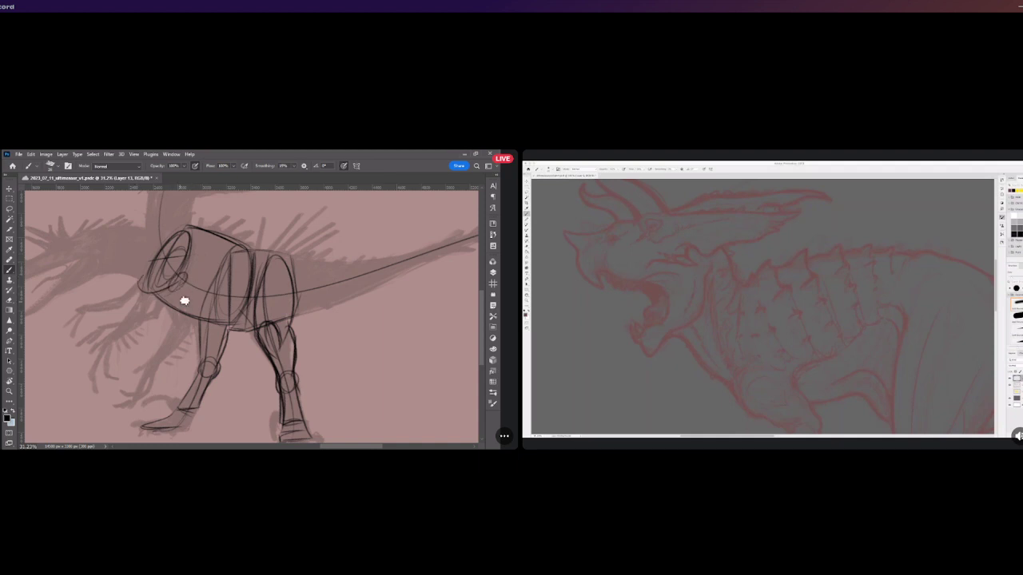
drag(192, 301, 196, 286)
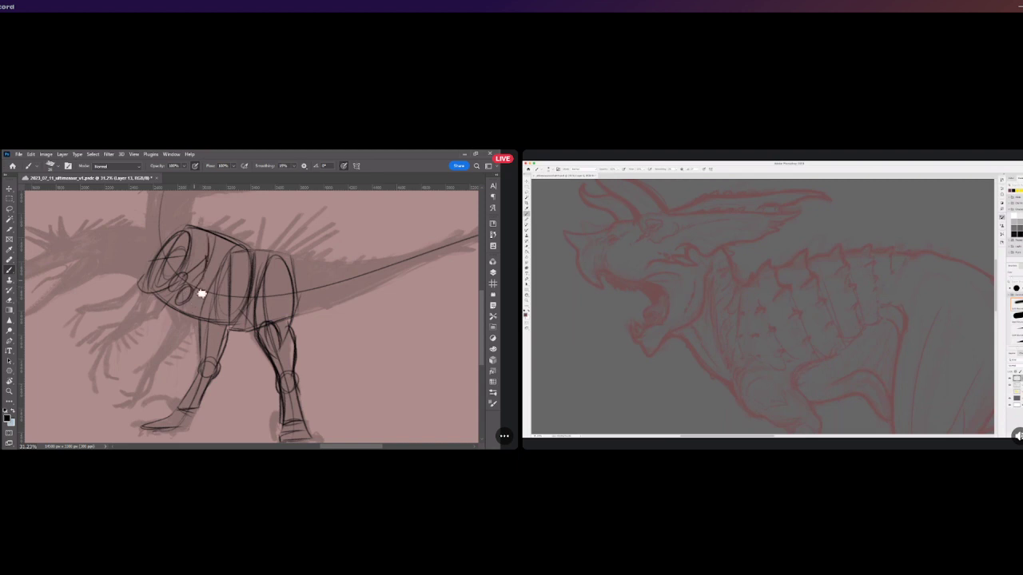
Draw guide lines for the two arms from the shoulder joints, redoing the outstretched one.
drag(184, 303, 155, 370)
mouse_move(181, 315)
mouse_down()
mouse_move(155, 368)
mouse_move(107, 331)
mouse_up()
key(ctrl+z)
drag(166, 312, 87, 334)
key(ctrl+z)
Check the body construction against the whole faded silhouette from farther out.
scroll(169, 314, down, 5)
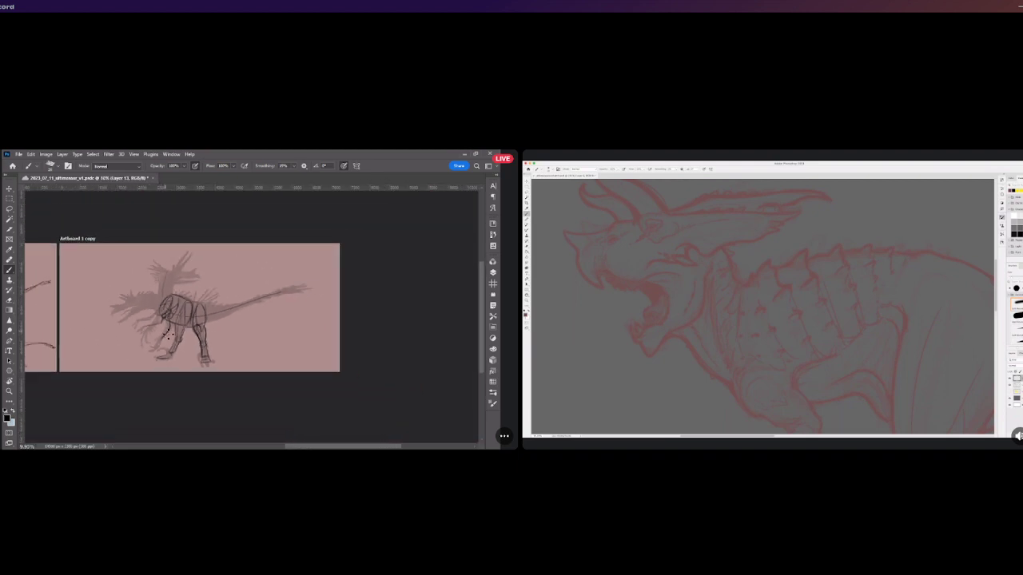
scroll(190, 296, up, 1)
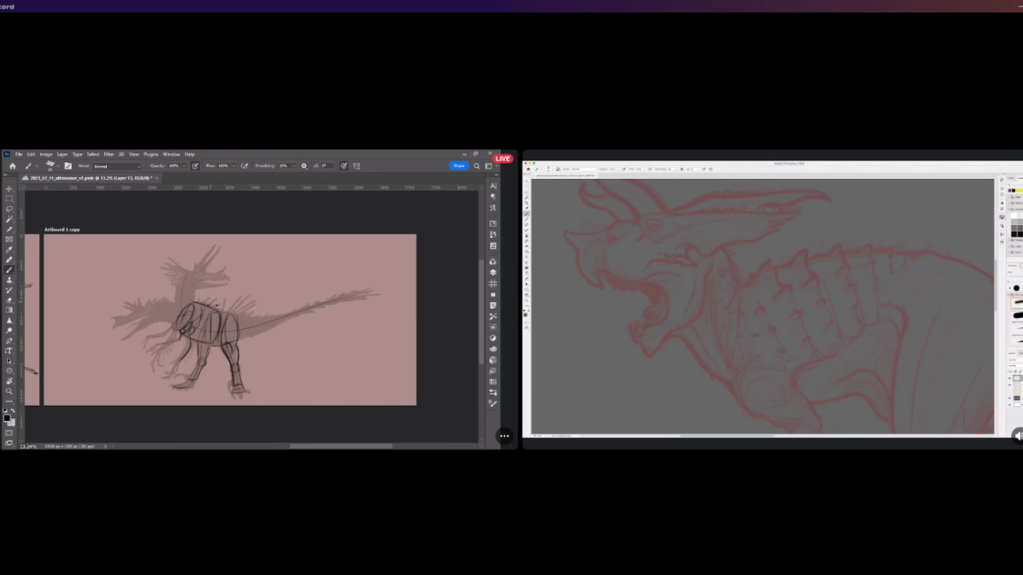
scroll(205, 302, up, 2)
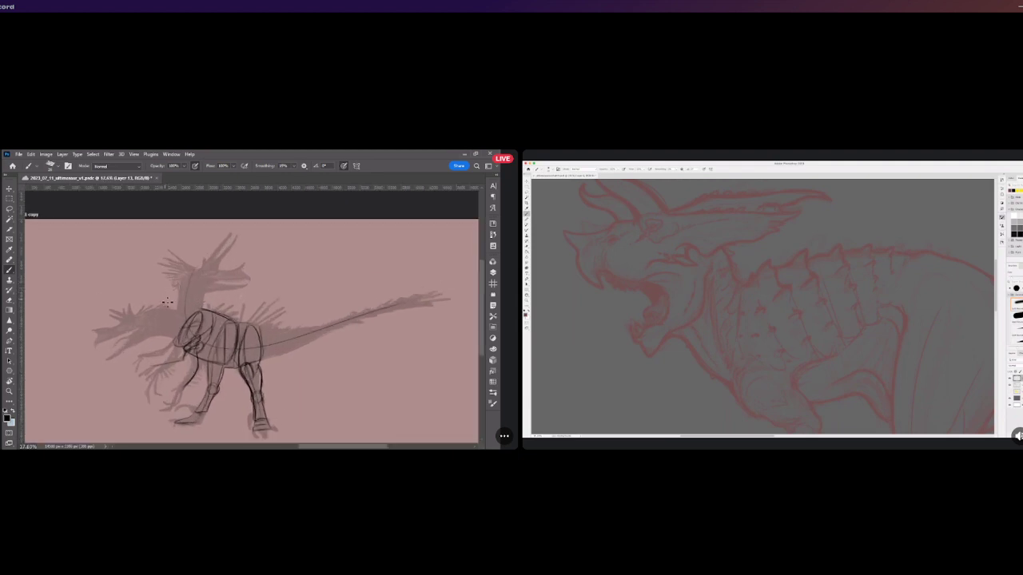
scroll(167, 301, down, 1)
scroll(163, 306, up, 1)
scroll(150, 315, down, 2)
mouse_move(302, 450)
mouse_down()
mouse_move(203, 448)
mouse_move(326, 449)
mouse_move(259, 447)
mouse_move(307, 448)
mouse_move(295, 447)
mouse_up()
scroll(207, 336, up, 3)
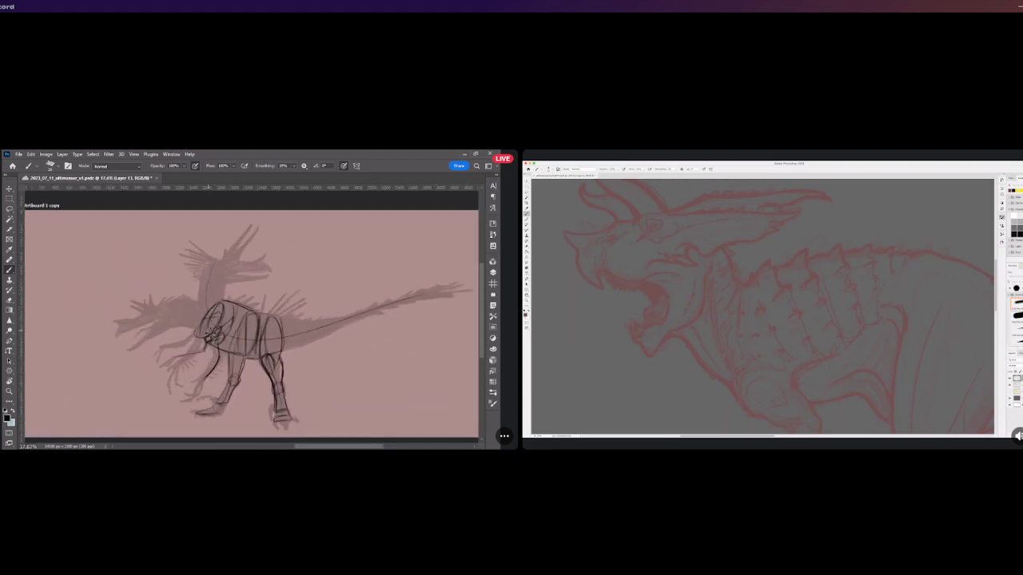
scroll(202, 308, up, 2)
scroll(200, 320, down, 4)
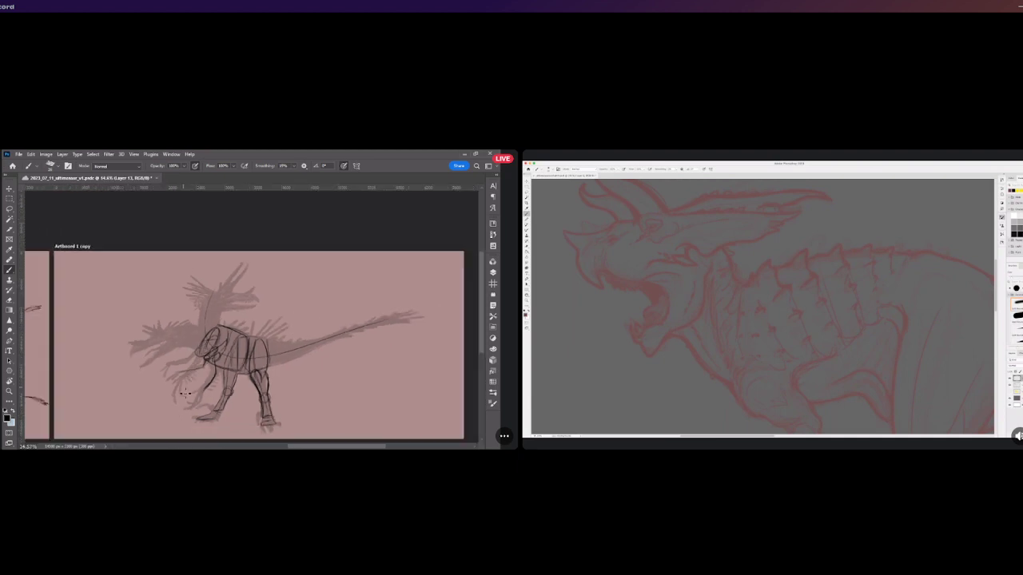
Draw the upper neck's curved back line from the chest to the head, replacing the first attempt.
scroll(197, 326, up, 3)
scroll(207, 238, up, 1)
drag(214, 356, 211, 265)
key(ctrl+z)
key(ctrl+z)
mouse_move(209, 365)
mouse_down()
mouse_move(205, 294)
mouse_move(223, 251)
mouse_up()
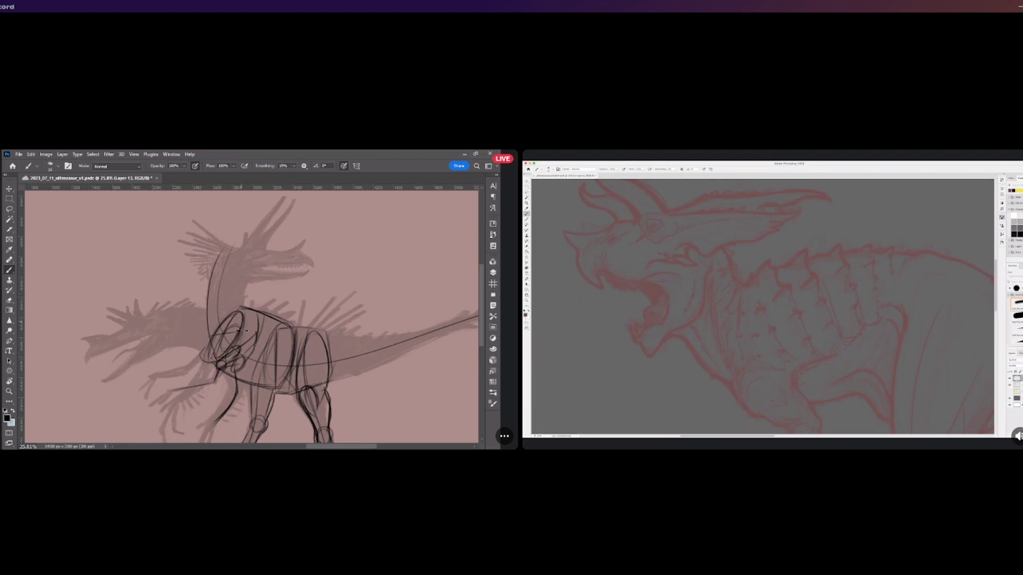
Block in the back of the upper head's skull and a straight line for the lower jaw.
scroll(236, 291, up, 2)
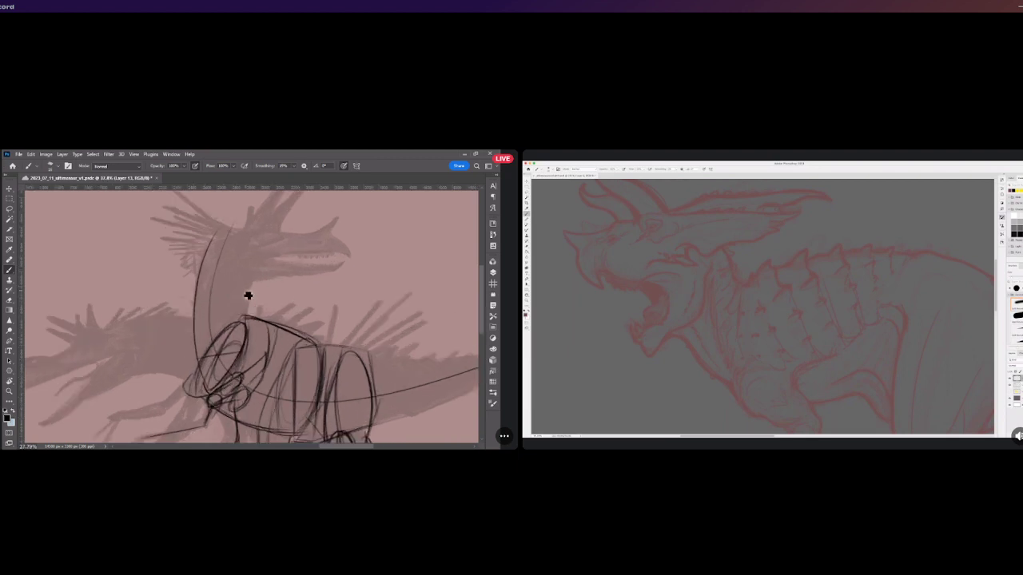
drag(246, 274, 323, 272)
drag(212, 237, 238, 232)
drag(199, 240, 238, 274)
drag(244, 234, 242, 267)
scroll(232, 292, down, 3)
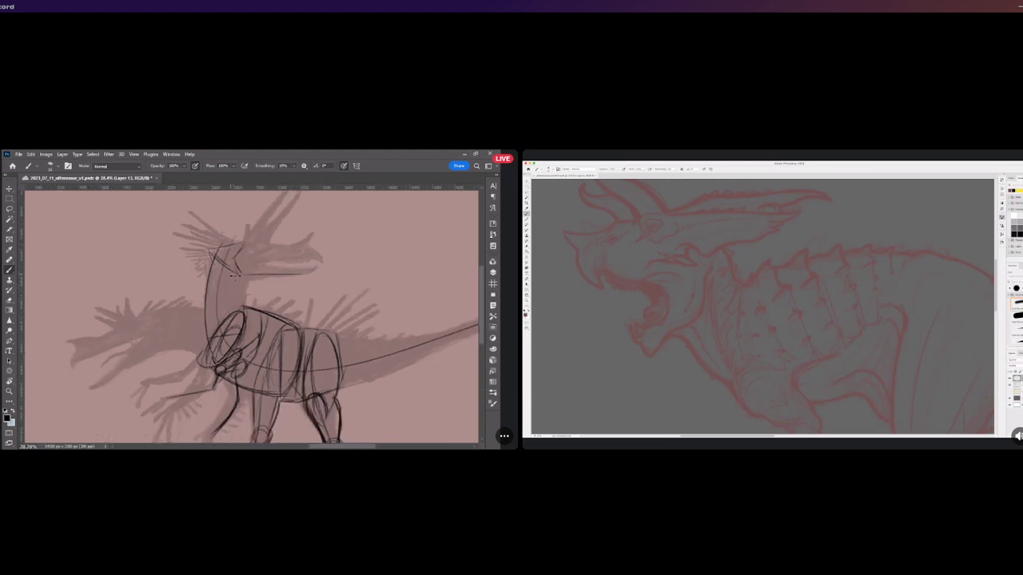
scroll(233, 277, up, 1)
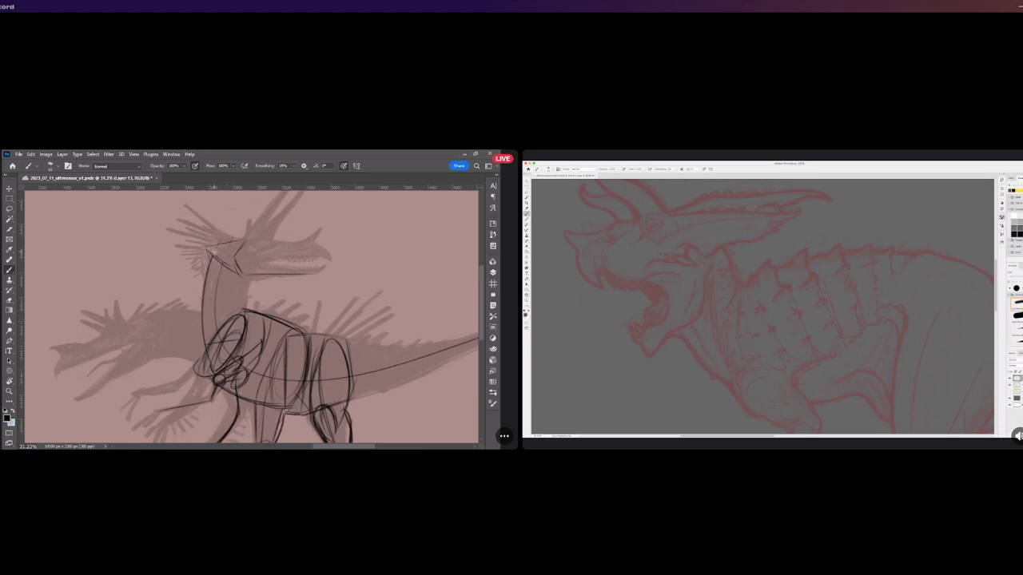
drag(210, 251, 233, 261)
Compare the upper head's construction with the dinosaur sketches on the neighbouring artboard.
scroll(261, 286, down, 1)
scroll(261, 285, down, 2)
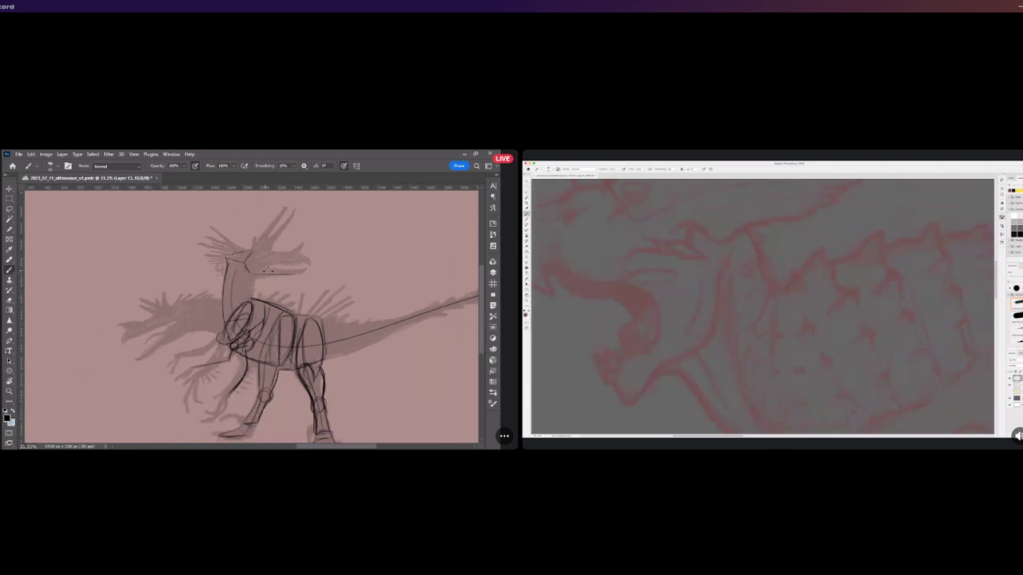
scroll(269, 269, down, 2)
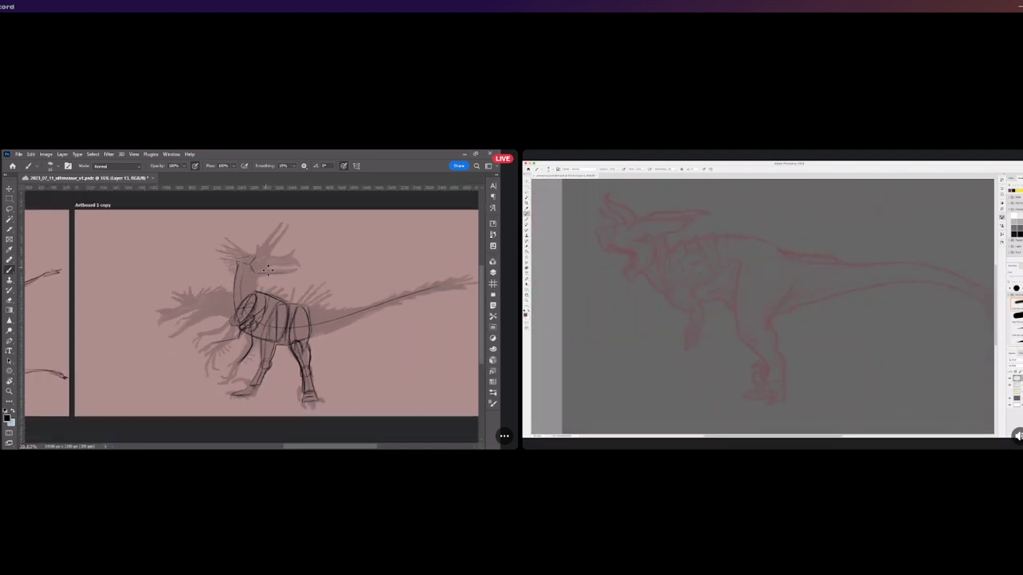
scroll(283, 369, up, 1)
drag(314, 446, 279, 442)
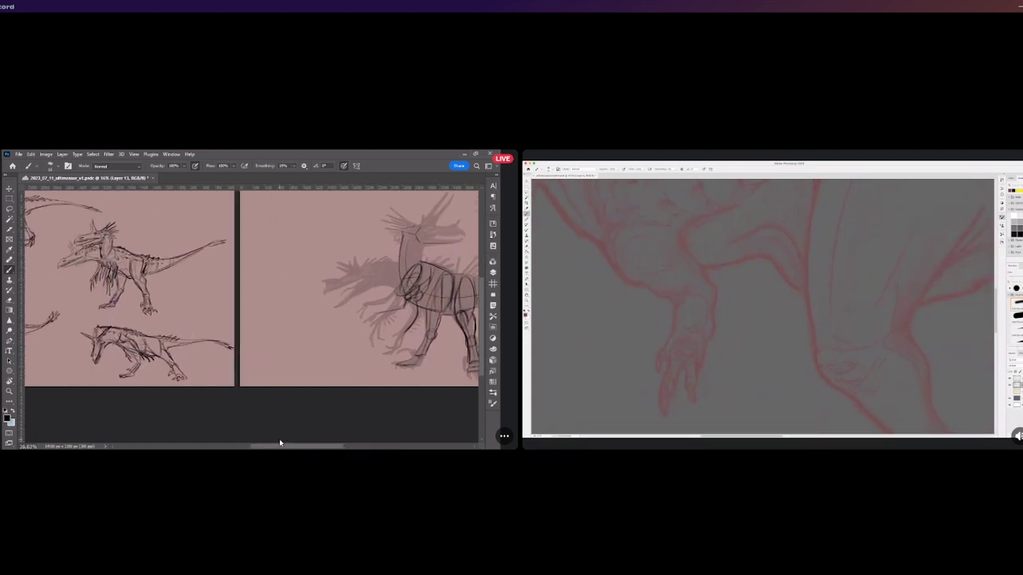
drag(281, 443, 322, 439)
Sketch the upper head's jaw lines and the muscle and throat lines running down its neck.
scroll(226, 216, up, 9)
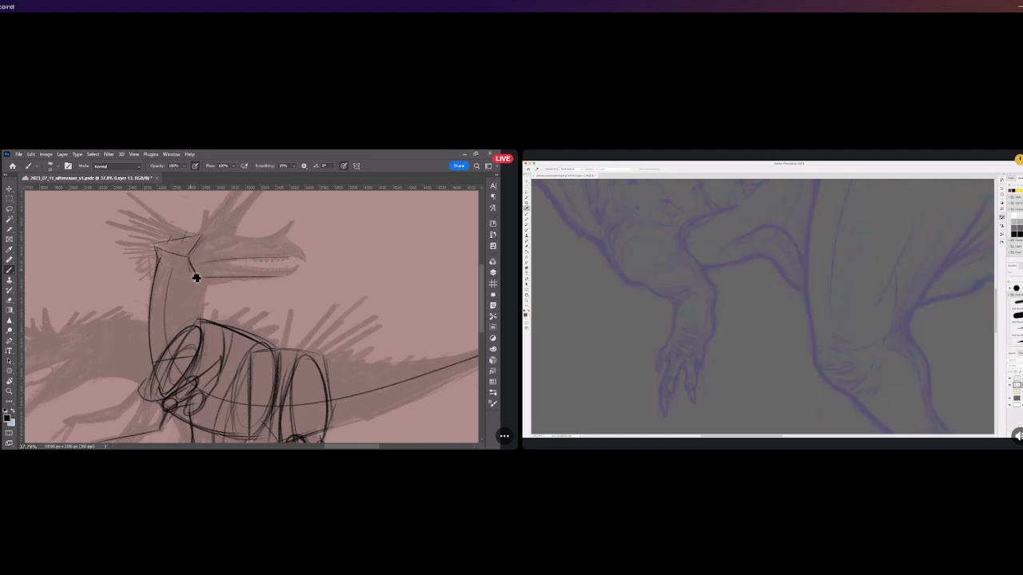
mouse_move(194, 269)
mouse_down()
mouse_move(207, 278)
mouse_move(262, 276)
mouse_up()
scroll(206, 233, down, 2)
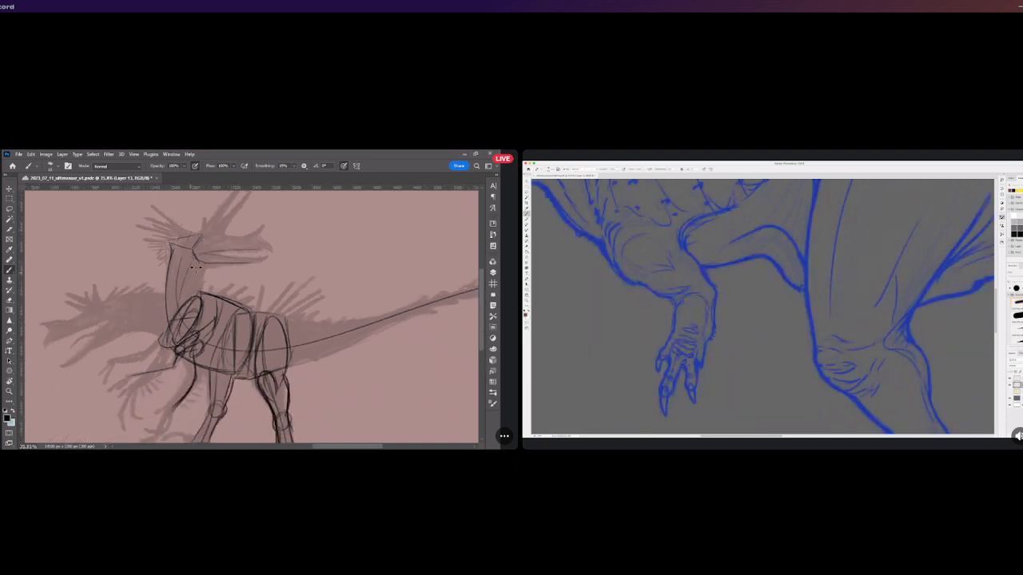
drag(199, 260, 175, 335)
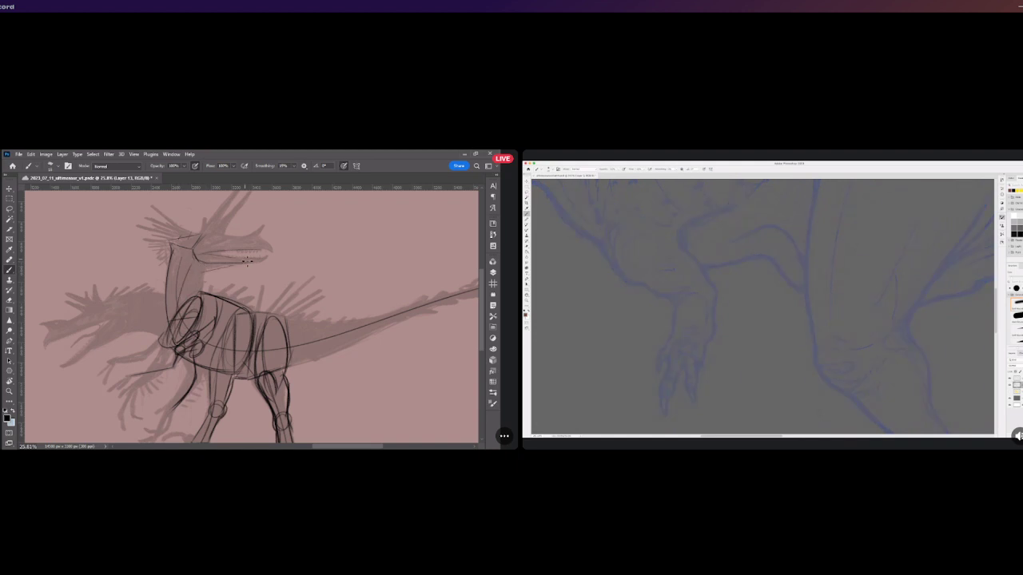
drag(206, 276, 181, 344)
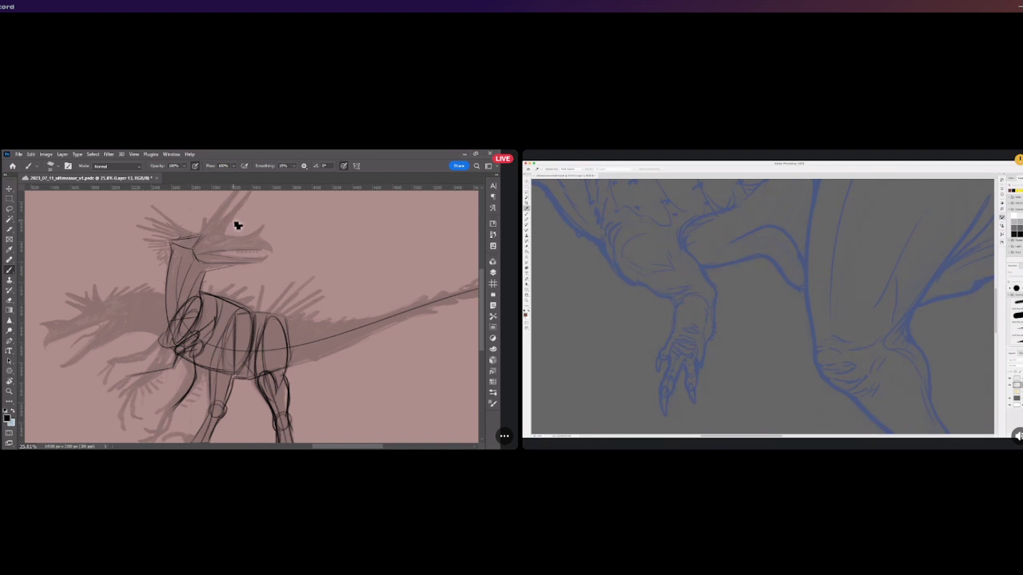
Check the upper head and neck against the full silhouette at different zoom levels.
scroll(238, 227, down, 4)
scroll(196, 309, up, 3)
scroll(193, 329, down, 2)
scroll(193, 330, down, 3)
scroll(176, 315, up, 3)
scroll(176, 315, down, 2)
scroll(176, 314, up, 3)
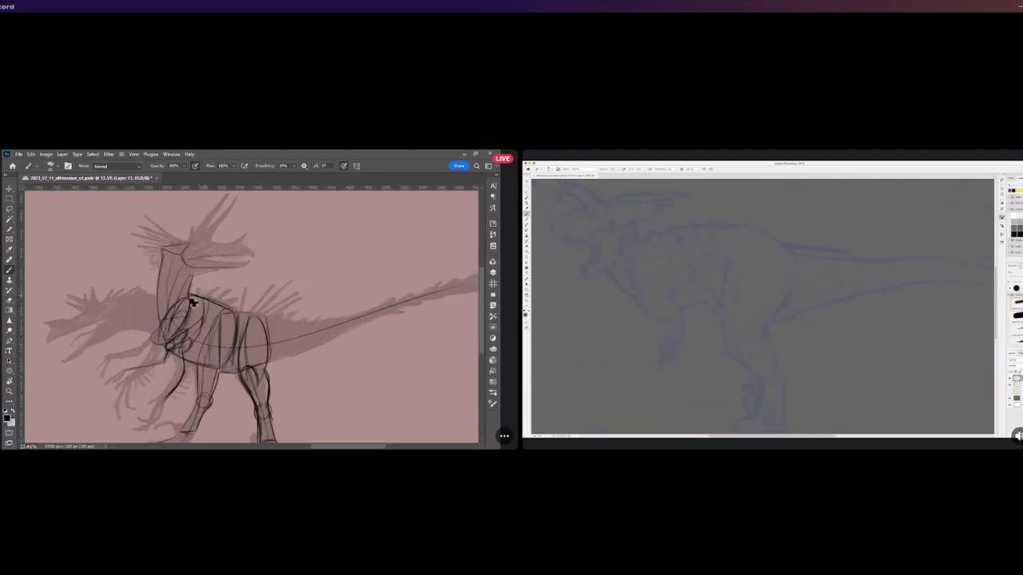
scroll(205, 301, down, 1)
Outline the upper head's snout with its nose horn and hooked beak, and define the open mouth.
scroll(211, 256, up, 4)
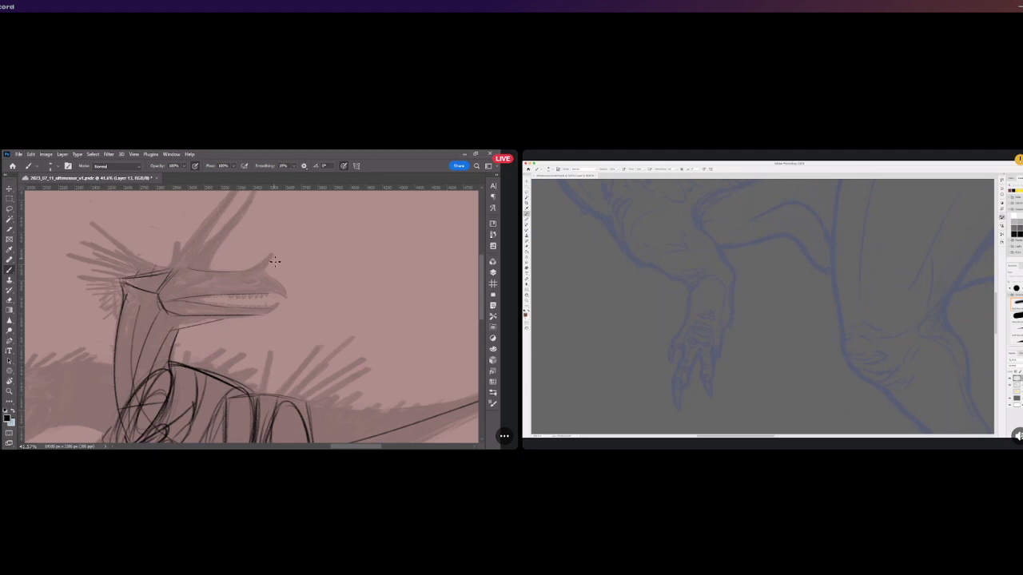
mouse_move(249, 269)
mouse_down()
mouse_move(276, 256)
mouse_move(268, 276)
mouse_move(285, 293)
mouse_up()
mouse_move(213, 306)
mouse_down()
mouse_move(273, 306)
mouse_move(262, 315)
mouse_up()
scroll(189, 251, down, 2)
scroll(206, 233, up, 3)
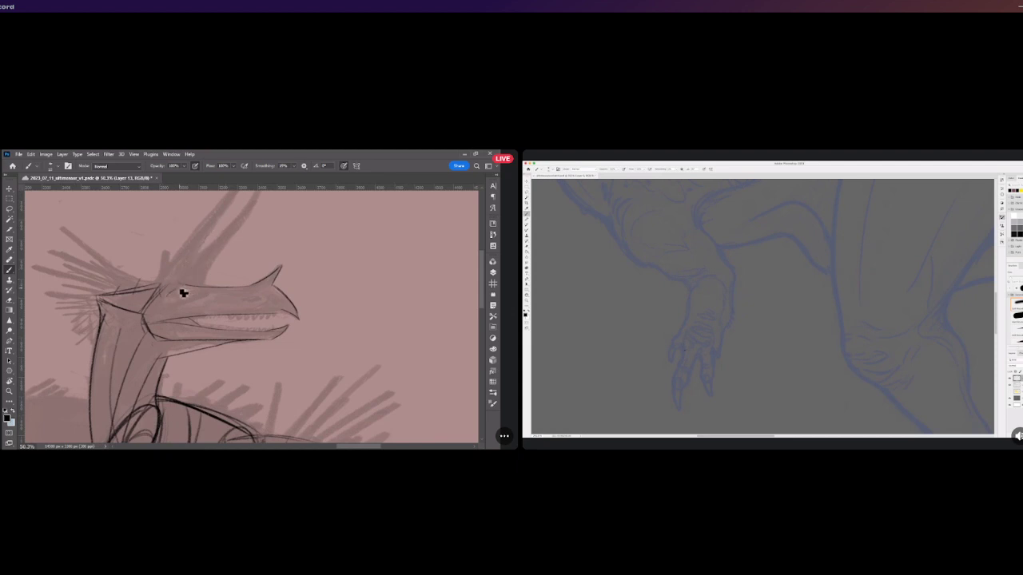
Try out strokes for the long horn's curve and the short spike behind it on the upper head.
drag(190, 290, 200, 243)
mouse_move(203, 287)
mouse_down()
mouse_move(258, 213)
mouse_move(201, 282)
mouse_move(222, 245)
mouse_up()
key(ctrl+z)
key(ctrl+z)
drag(159, 285, 166, 257)
key(ctrl+z)
Outline the two long swept-back horns of the upper head to their pointed tips, redoing one stroke.
scroll(164, 314, down, 4)
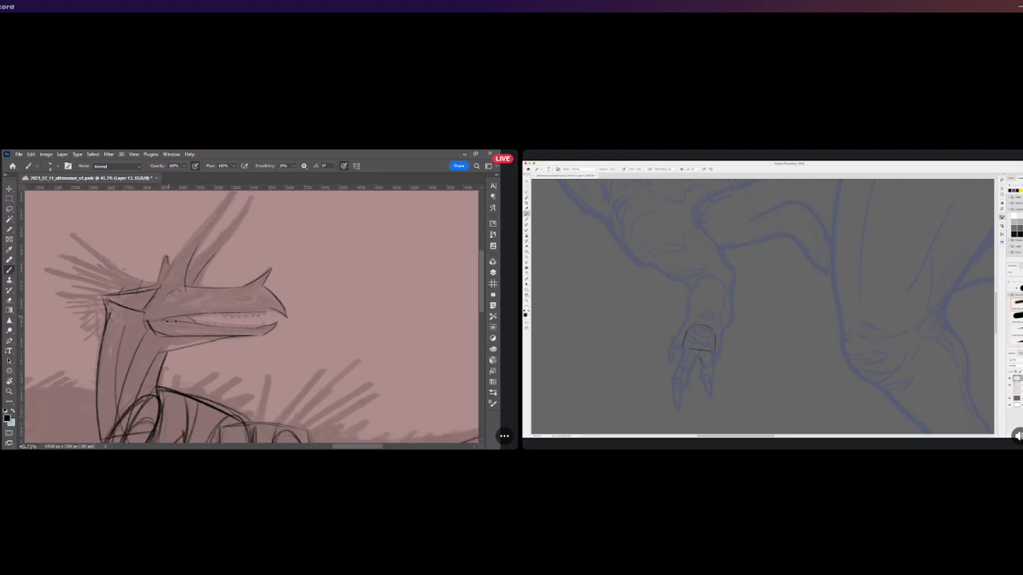
scroll(186, 243, up, 3)
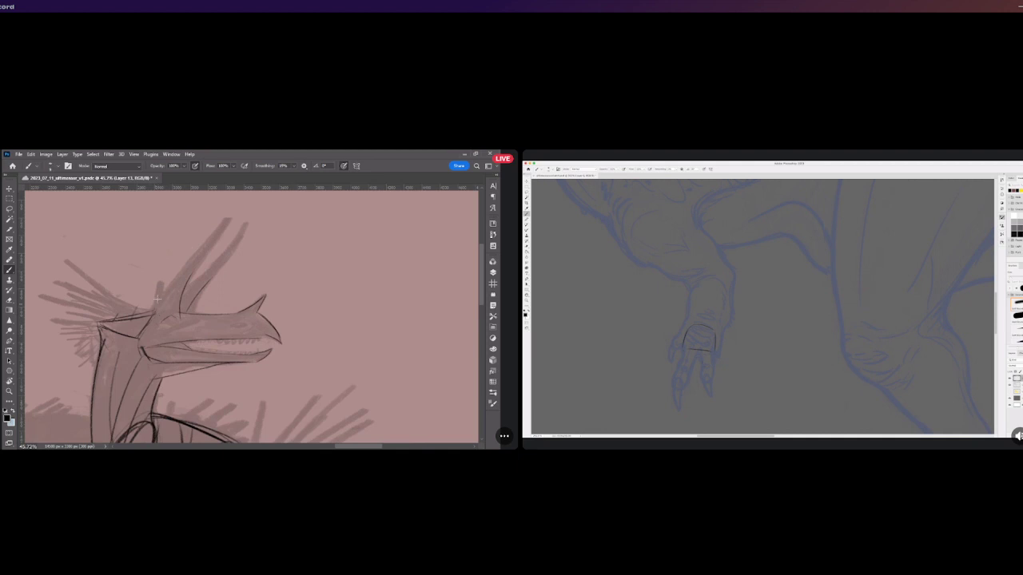
mouse_move(164, 297)
mouse_down()
mouse_move(240, 198)
mouse_move(185, 286)
mouse_move(240, 234)
mouse_move(221, 264)
mouse_up()
key(ctrl+z)
drag(246, 223, 227, 260)
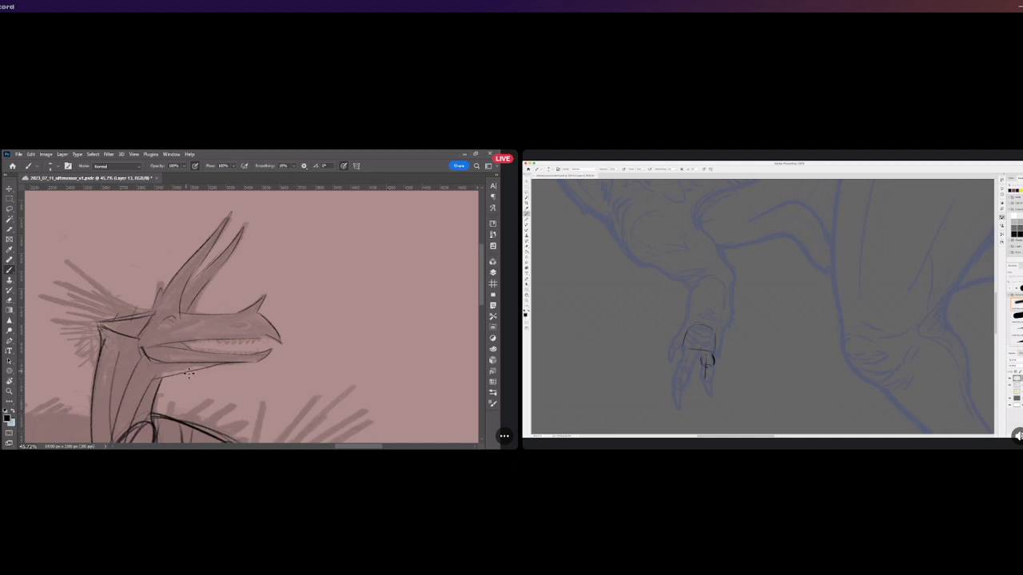
Examine the upper head and neck at several zoom levels to judge the horn and jaw proportions.
scroll(188, 373, down, 2)
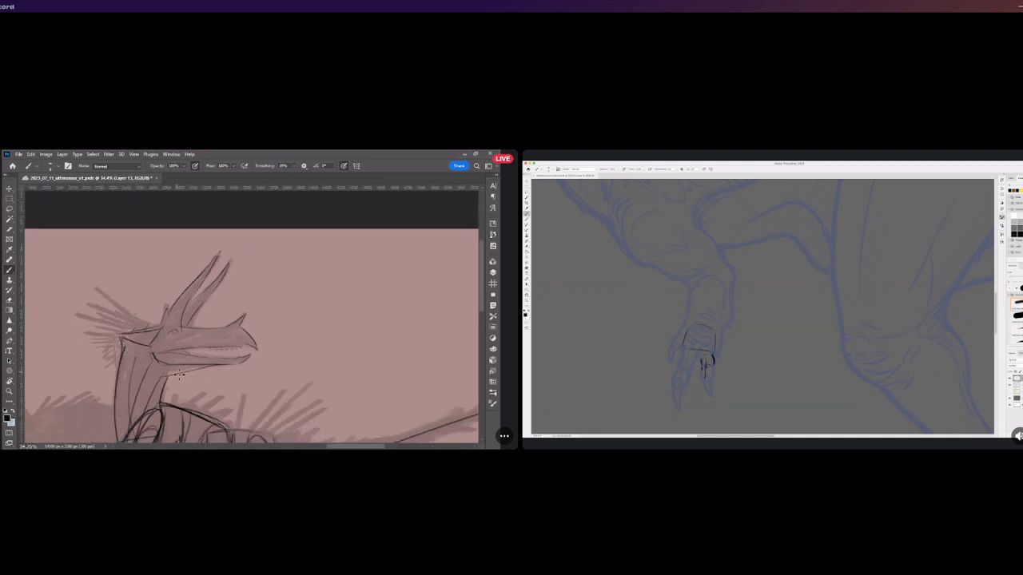
scroll(179, 374, up, 2)
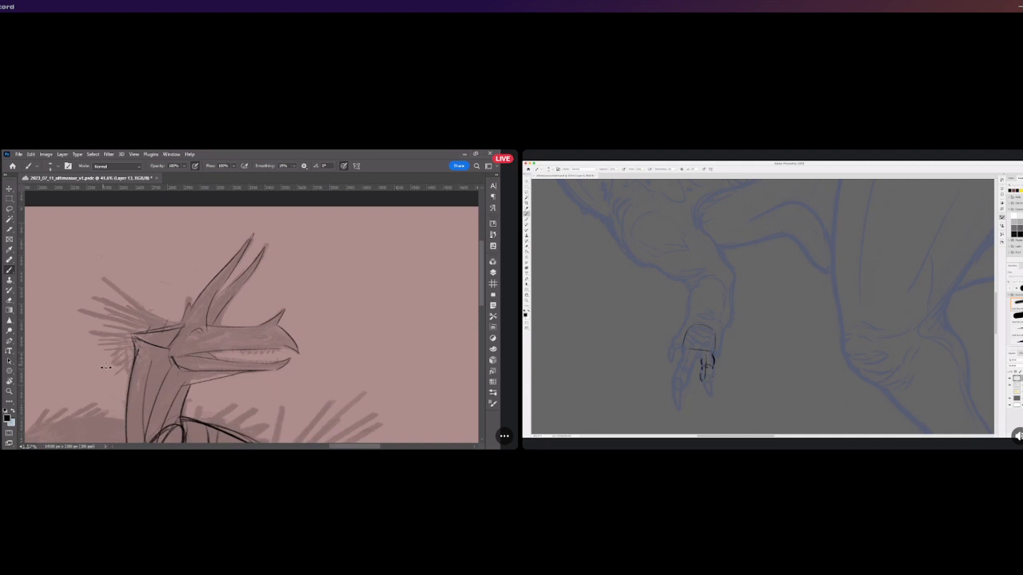
scroll(106, 368, down, 2)
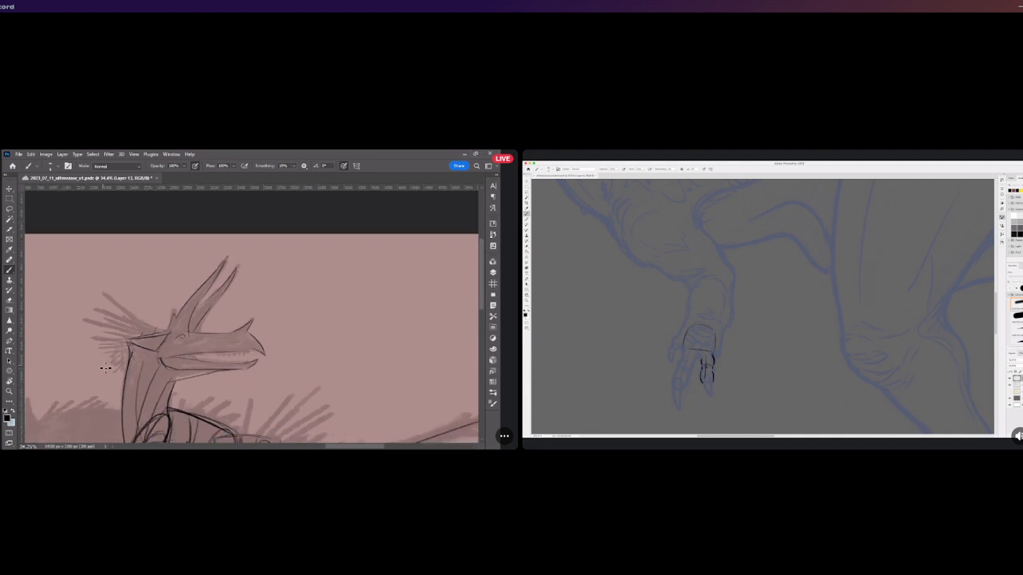
scroll(106, 368, up, 3)
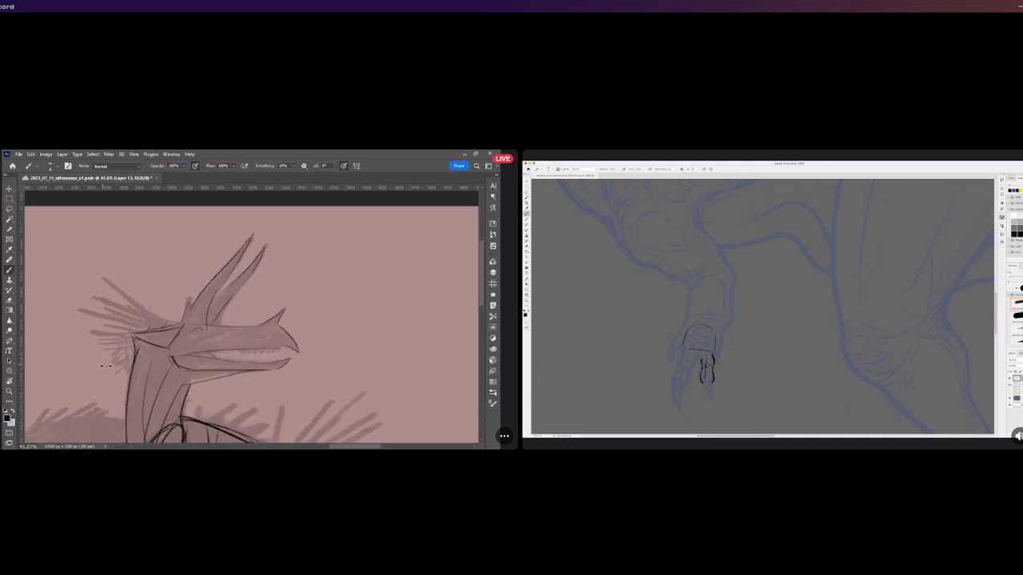
scroll(114, 359, down, 1)
scroll(126, 345, down, 2)
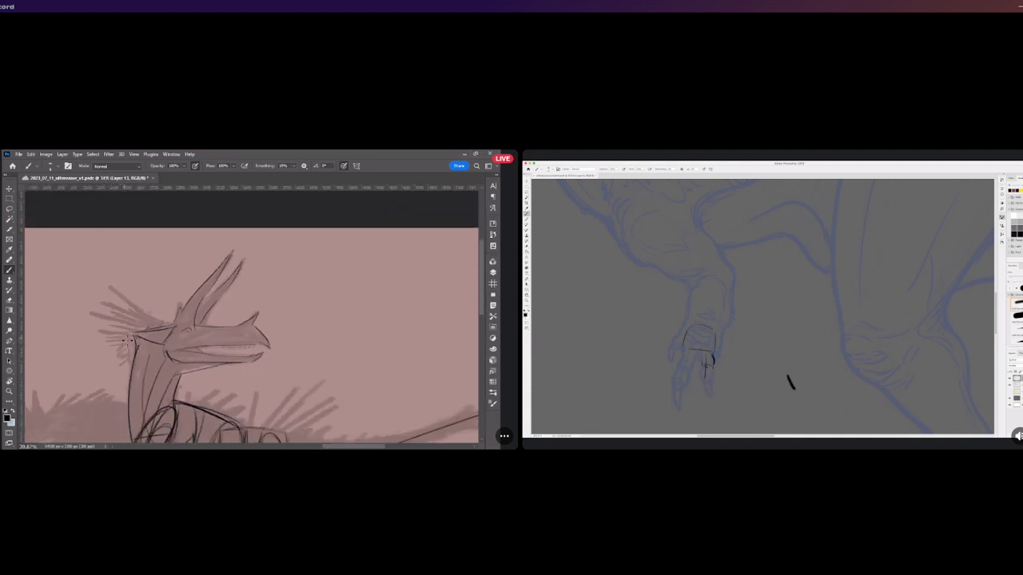
scroll(128, 344, up, 2)
scroll(172, 351, down, 4)
scroll(177, 358, up, 3)
scroll(253, 389, up, 3)
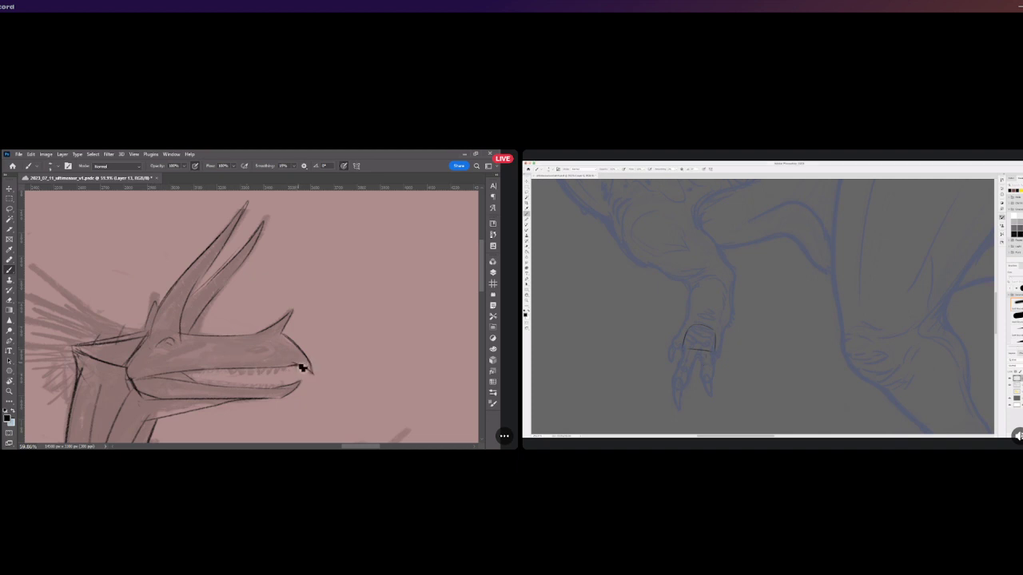
Add a nostril and a jaw line to the upper head, and redraw a contour stroke on its long horns.
drag(252, 351, 266, 349)
drag(131, 382, 298, 366)
drag(183, 312, 222, 261)
key(ctrl+z)
drag(192, 295, 220, 257)
key(ctrl+z)
drag(192, 295, 220, 260)
scroll(257, 323, down, 5)
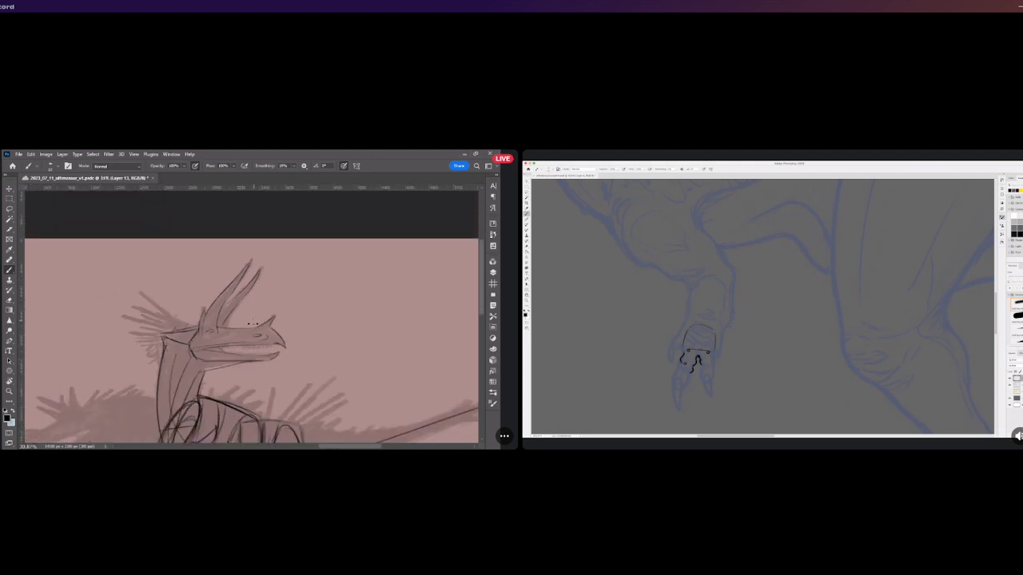
scroll(193, 328, up, 3)
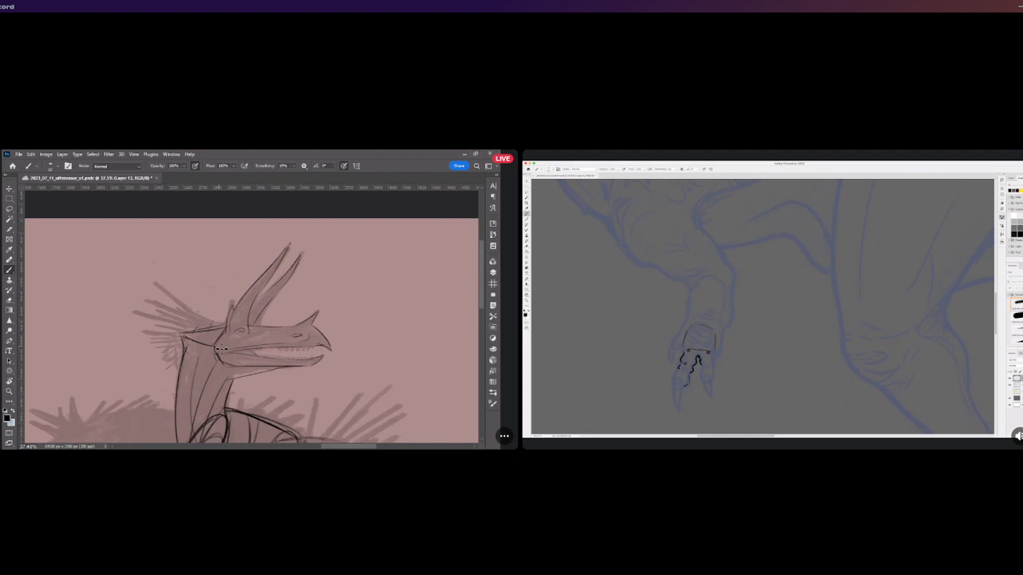
Sketch a row of overlapping pointed spikes down the back of the upper neck and behind the skull.
scroll(221, 350, down, 2)
mouse_move(316, 446)
mouse_down()
mouse_move(255, 446)
mouse_move(322, 446)
mouse_up()
scroll(249, 358, down, 1)
scroll(268, 366, up, 2)
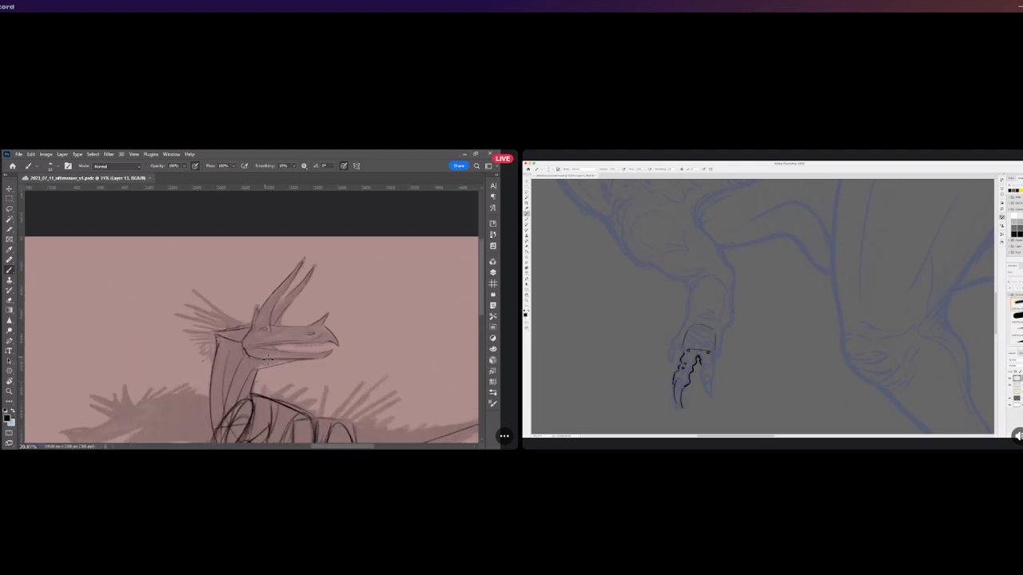
mouse_move(220, 335)
mouse_down()
mouse_move(236, 328)
mouse_move(234, 339)
mouse_up()
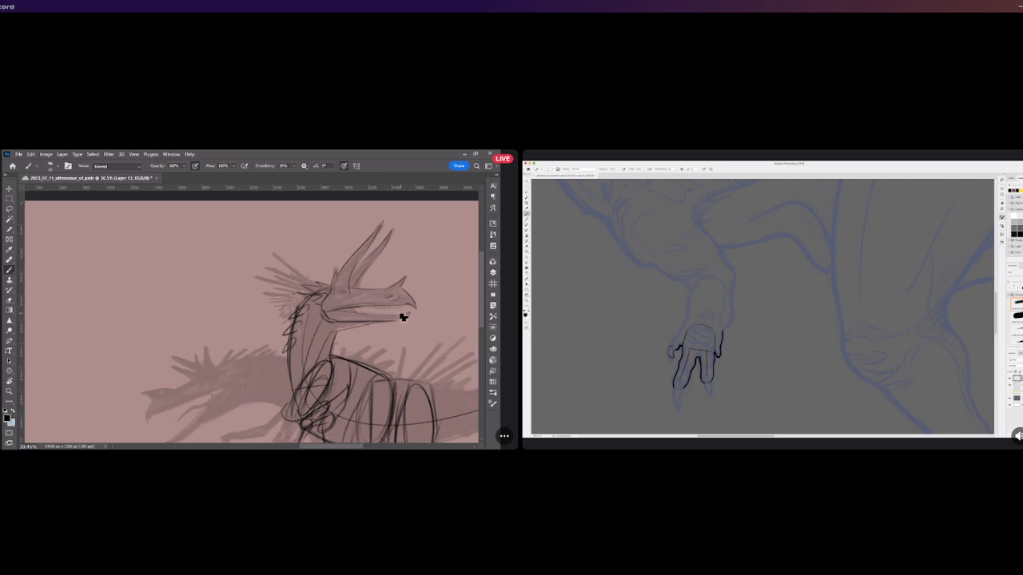
scroll(320, 284, down, 6)
scroll(328, 281, up, 5)
drag(434, 299, 398, 289)
scroll(392, 288, up, 6)
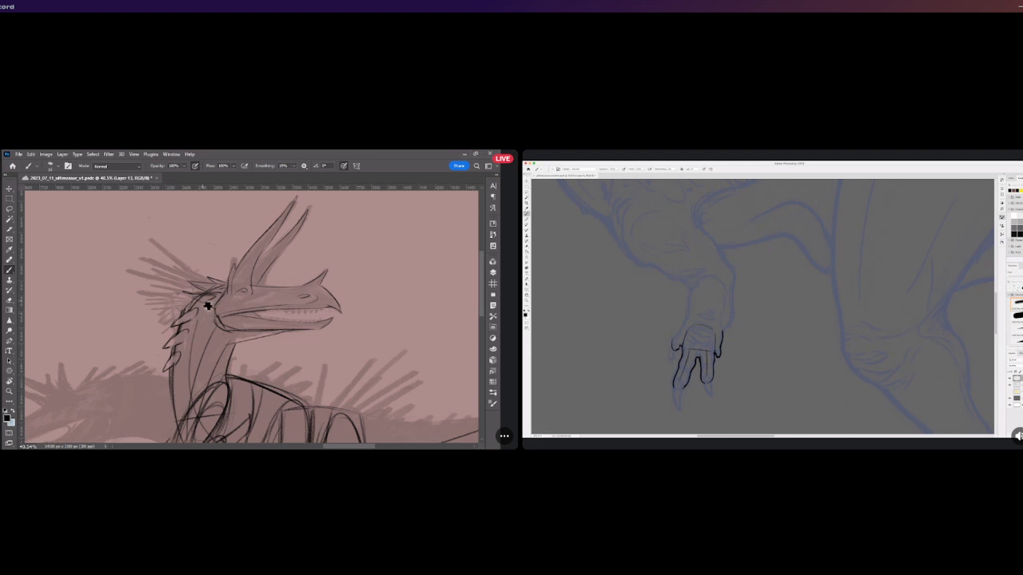
Detail the upper head's eye socket and the jaw hinge at the corner of its mouth.
scroll(209, 302, up, 4)
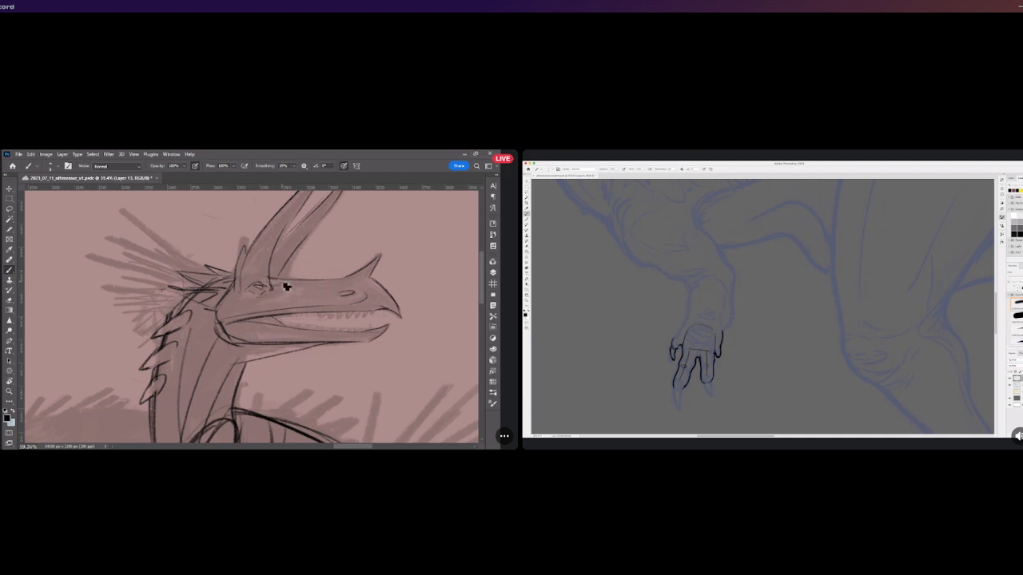
mouse_move(342, 448)
mouse_down()
mouse_move(240, 445)
mouse_move(350, 447)
mouse_up()
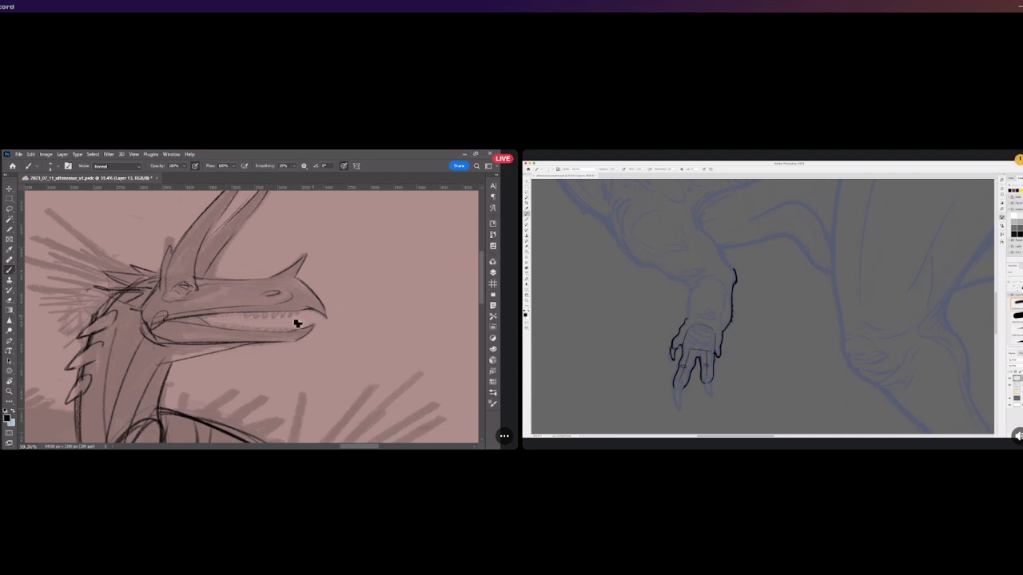
scroll(235, 258, down, 5)
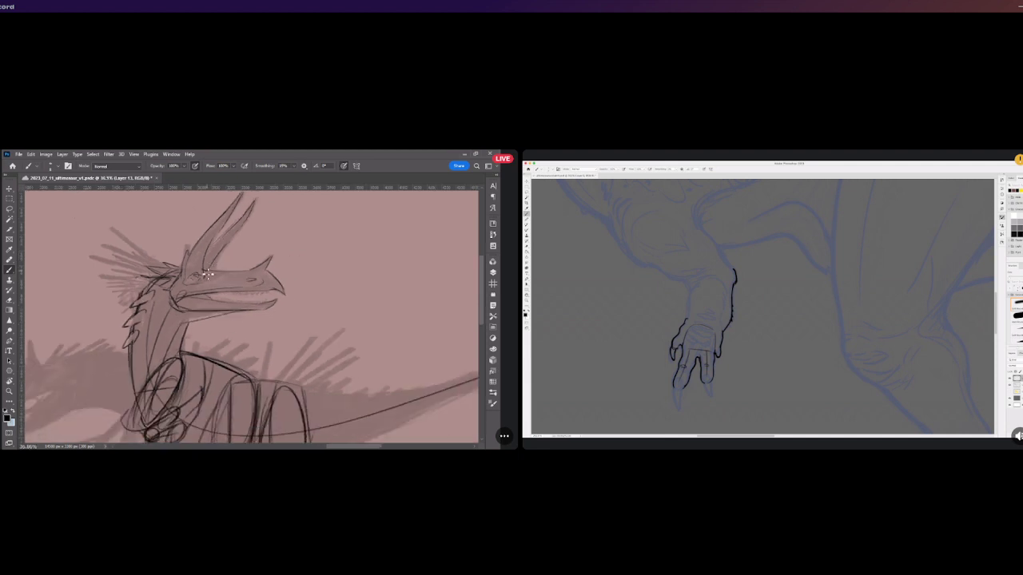
scroll(107, 242, up, 2)
drag(108, 243, 115, 237)
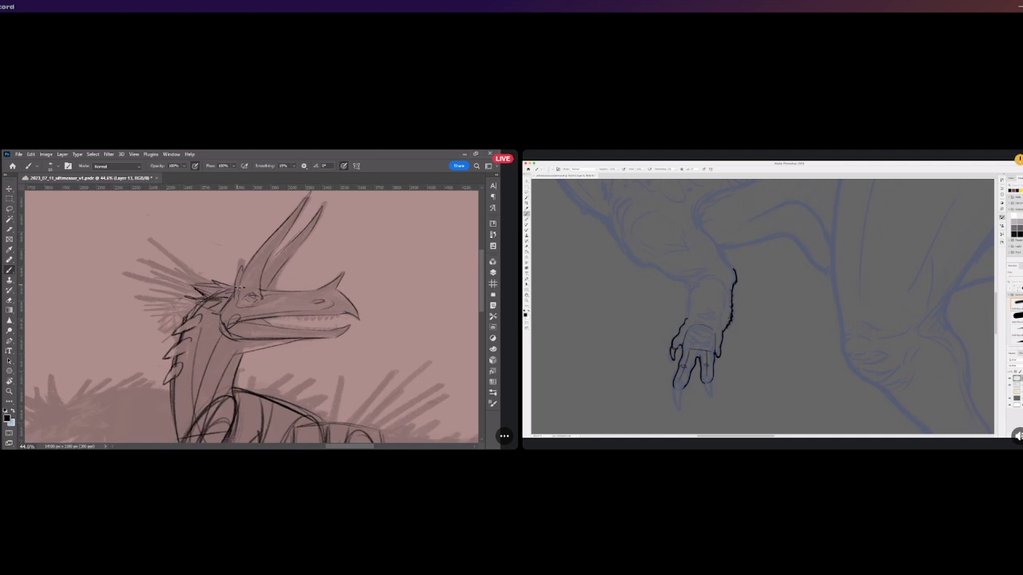
Sketch the lower neck and open-beaked head on Layer 14, outline its nose horn, and remove its two long horns.
scroll(235, 250, down, 8)
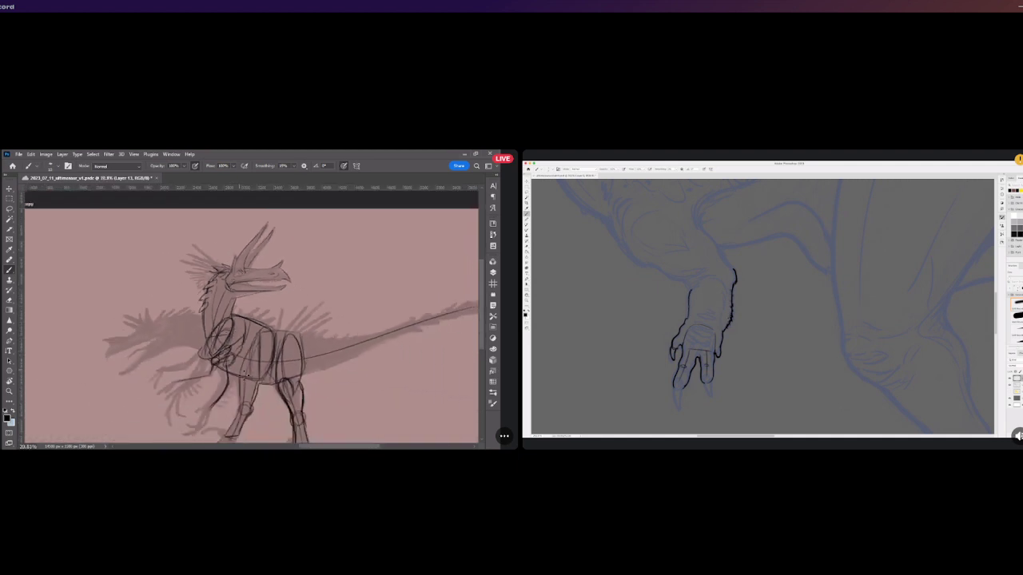
mouse_move(311, 447)
mouse_down()
mouse_move(248, 447)
mouse_move(313, 446)
mouse_move(261, 446)
mouse_move(305, 438)
mouse_up()
scroll(245, 297, up, 8)
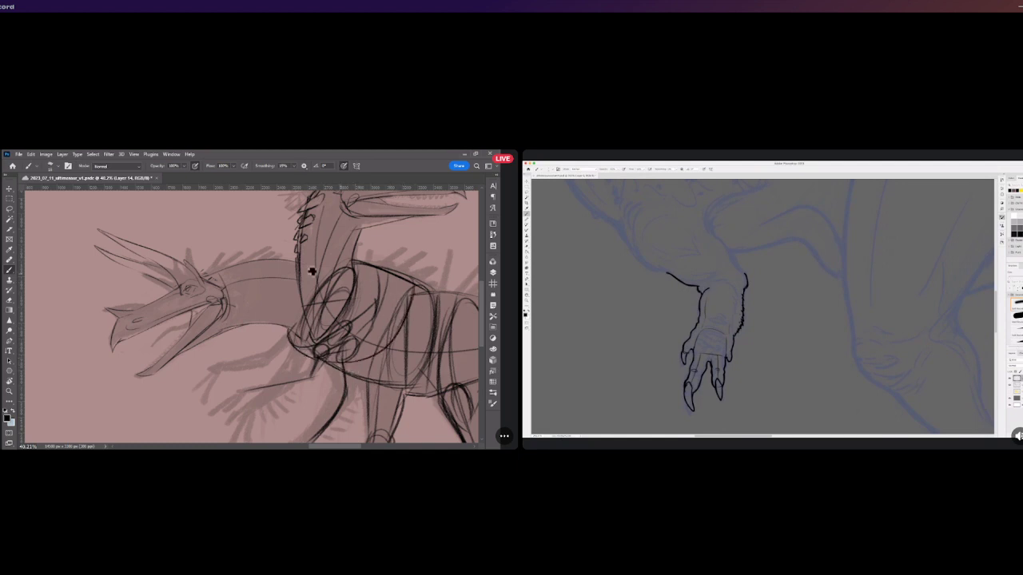
scroll(300, 266, up, 5)
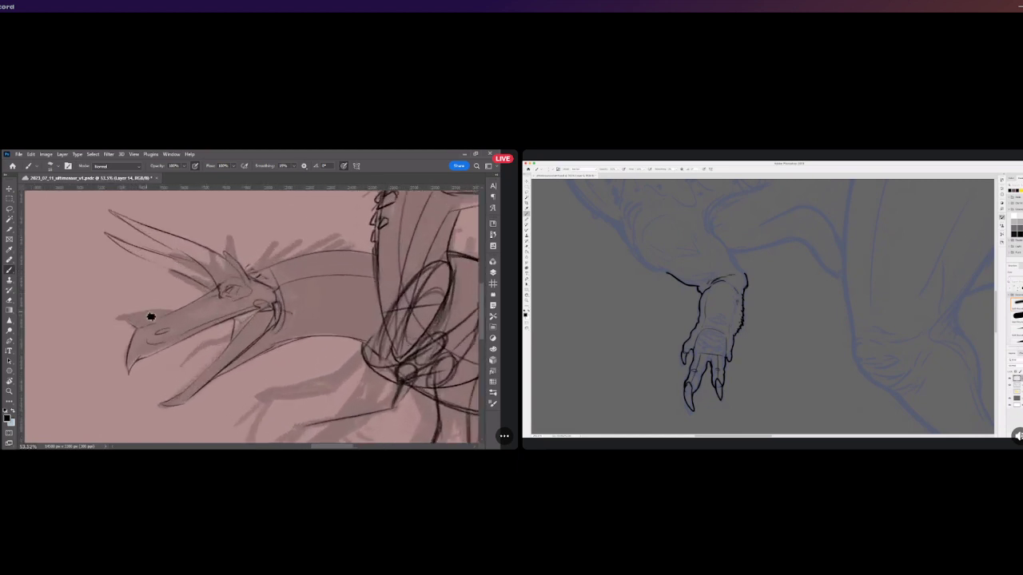
mouse_move(122, 316)
mouse_down()
mouse_move(181, 315)
mouse_move(134, 327)
mouse_up()
mouse_move(110, 221)
mouse_down()
mouse_move(145, 217)
mouse_move(117, 254)
mouse_move(209, 223)
mouse_move(203, 261)
mouse_up()
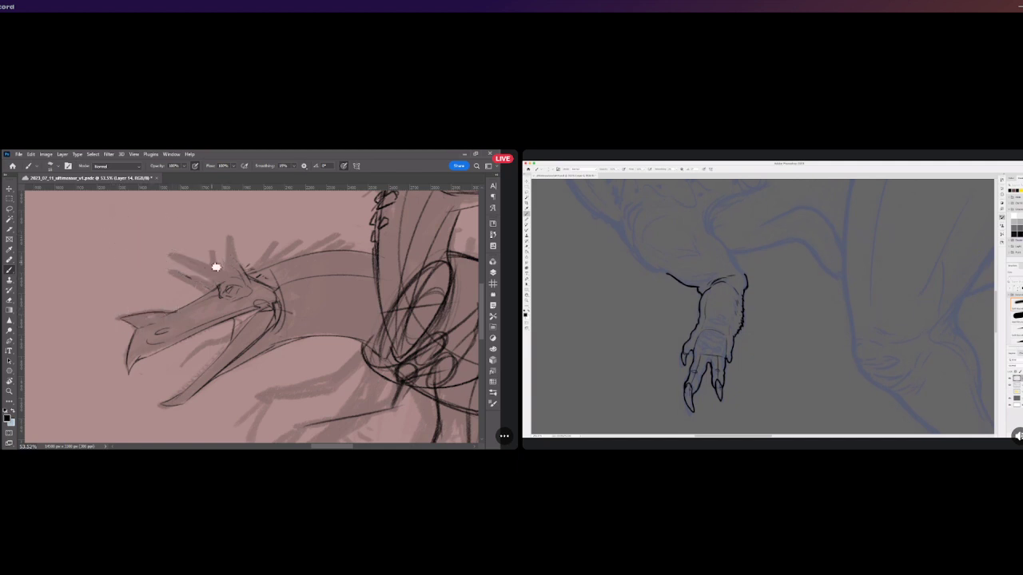
Outline a crown of short pointed horns on the lower head along the silhouette's spikes, redoing stray strokes.
drag(223, 295, 170, 252)
key(ctrl+z)
drag(209, 281, 168, 255)
mouse_move(168, 255)
mouse_down()
mouse_move(240, 279)
mouse_move(224, 274)
mouse_move(233, 283)
mouse_move(214, 295)
mouse_move(170, 271)
mouse_up()
mouse_move(171, 271)
mouse_down()
mouse_move(217, 289)
mouse_move(167, 271)
mouse_up()
key(ctrl+z)
mouse_move(166, 271)
mouse_down()
mouse_move(216, 287)
mouse_move(180, 277)
mouse_move(210, 286)
mouse_move(228, 238)
mouse_move(244, 274)
mouse_move(226, 267)
mouse_move(273, 268)
mouse_up()
key(ctrl+z)
key(ctrl+z)
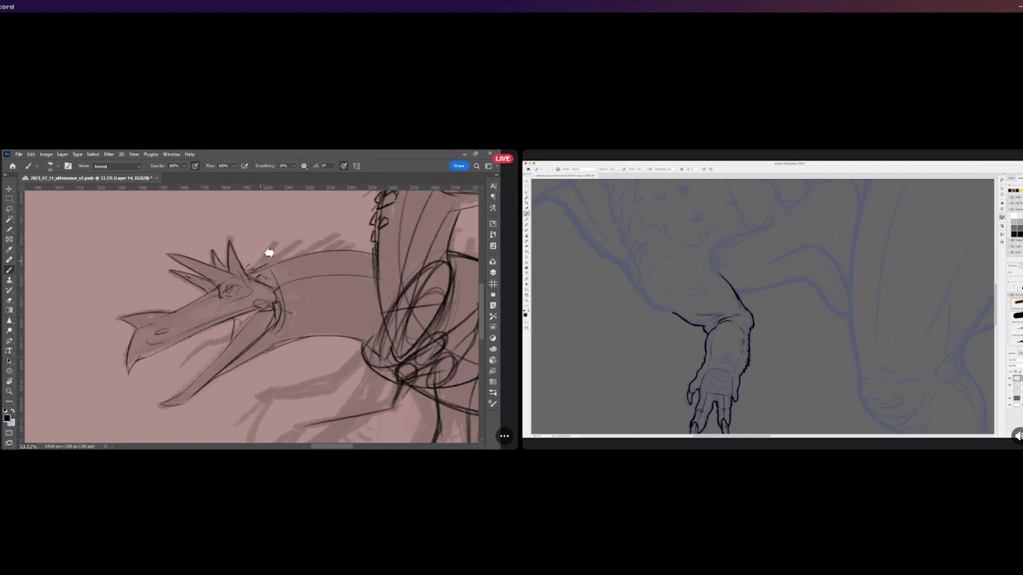
Add spikes and scutes behind the lower head, and rework the upper neck's spikes into a row of oval scutes.
scroll(266, 261, down, 5)
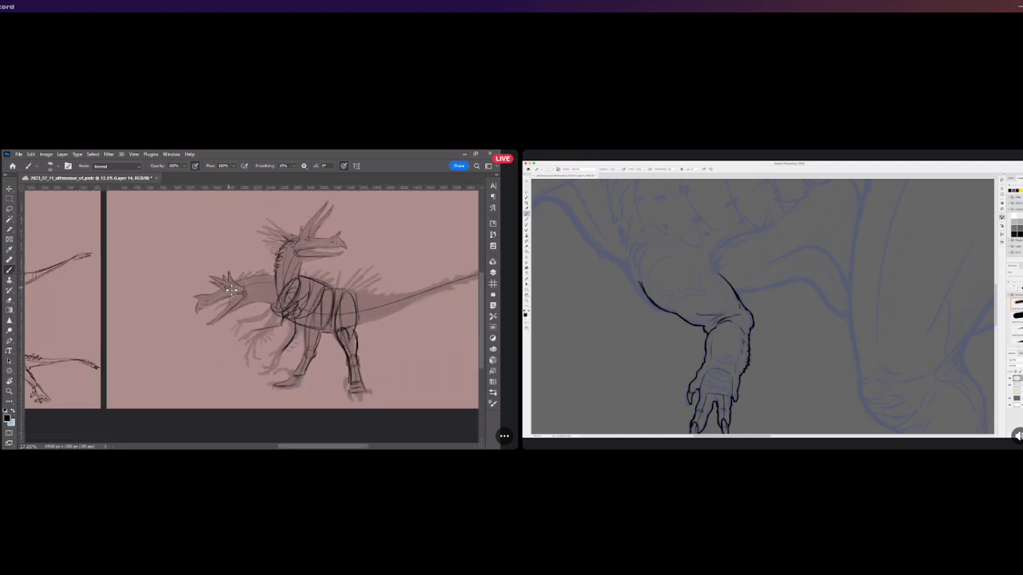
scroll(301, 246, up, 4)
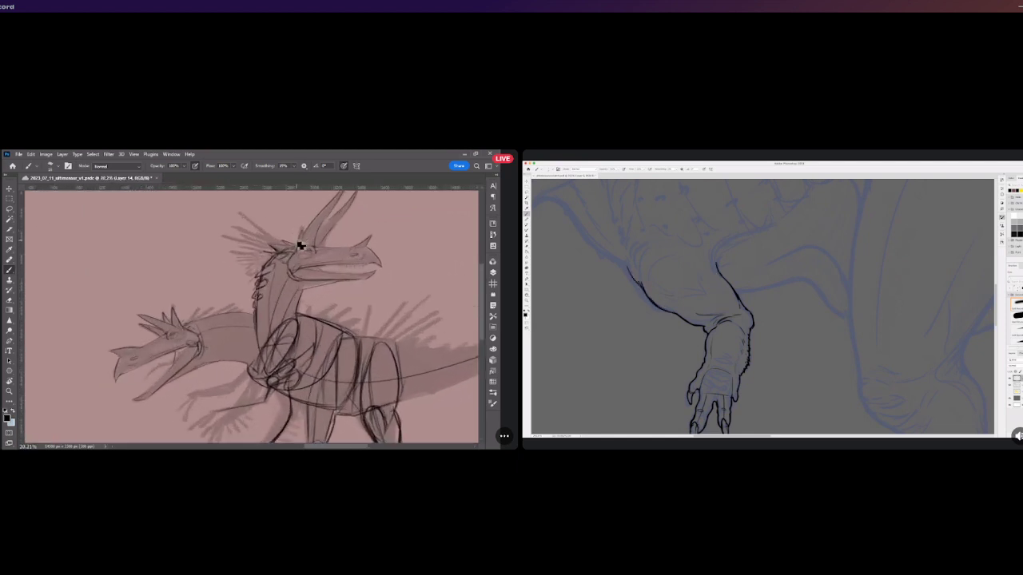
mouse_move(200, 322)
mouse_down()
mouse_move(190, 327)
mouse_move(203, 318)
mouse_up()
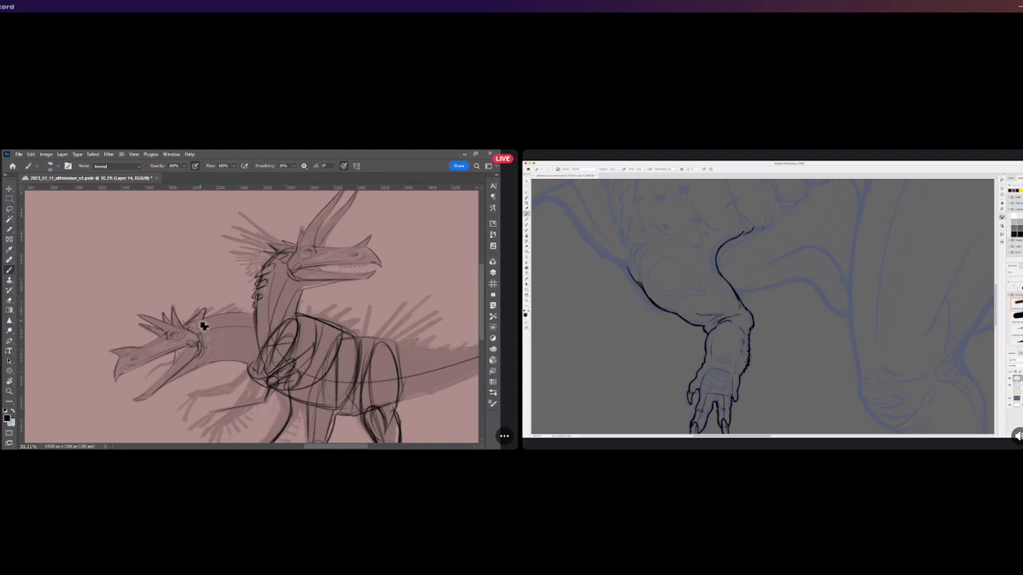
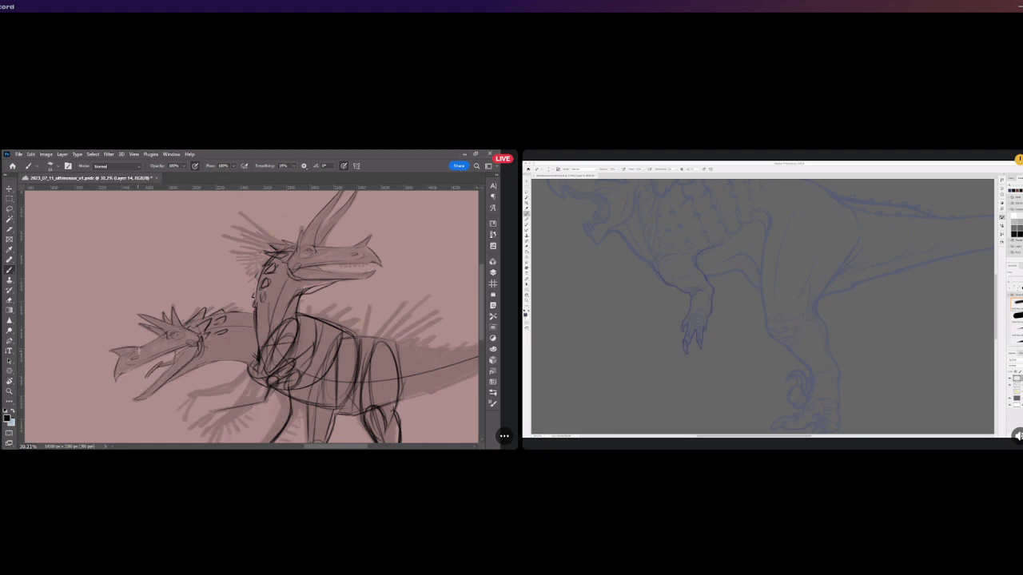
Sketch the small front arms reaching forward from the chest, replacing the earlier arm stroke.
scroll(151, 328, down, 3)
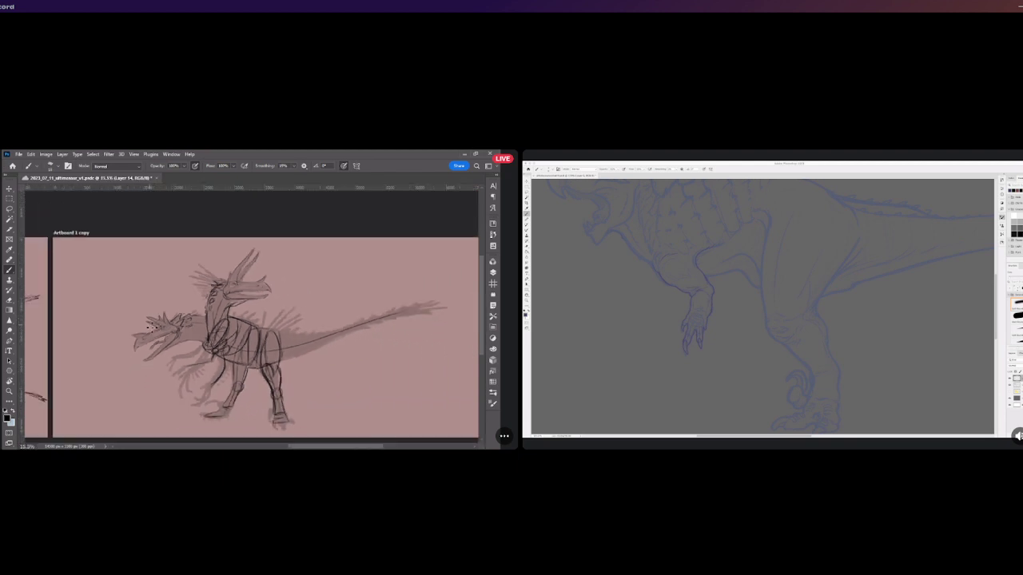
scroll(232, 342, up, 3)
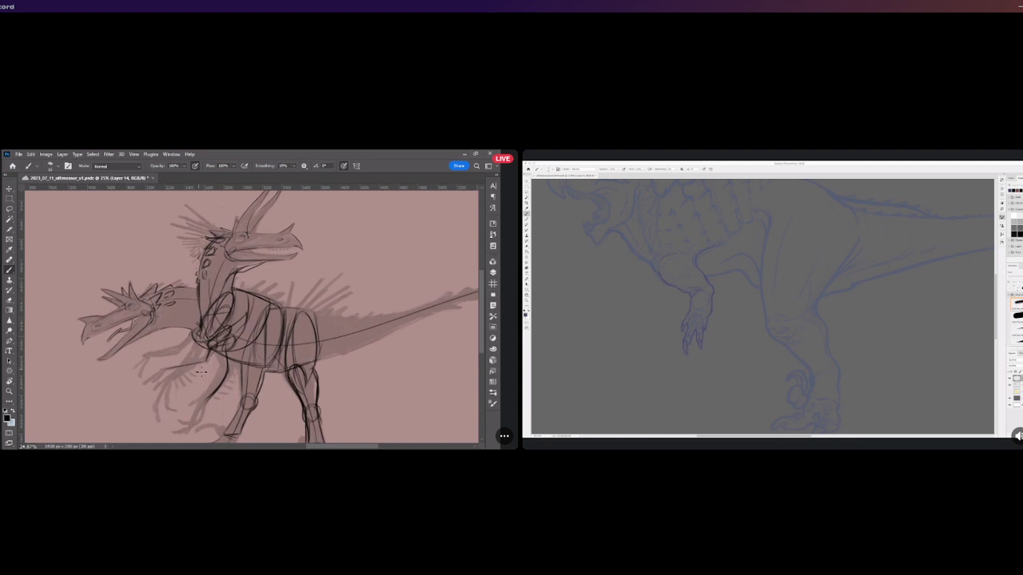
key(ctrl+z)
key(ctrl+z)
key(ctrl+shift+z)
key(ctrl+shift+z)
key(ctrl+z)
drag(169, 368, 206, 360)
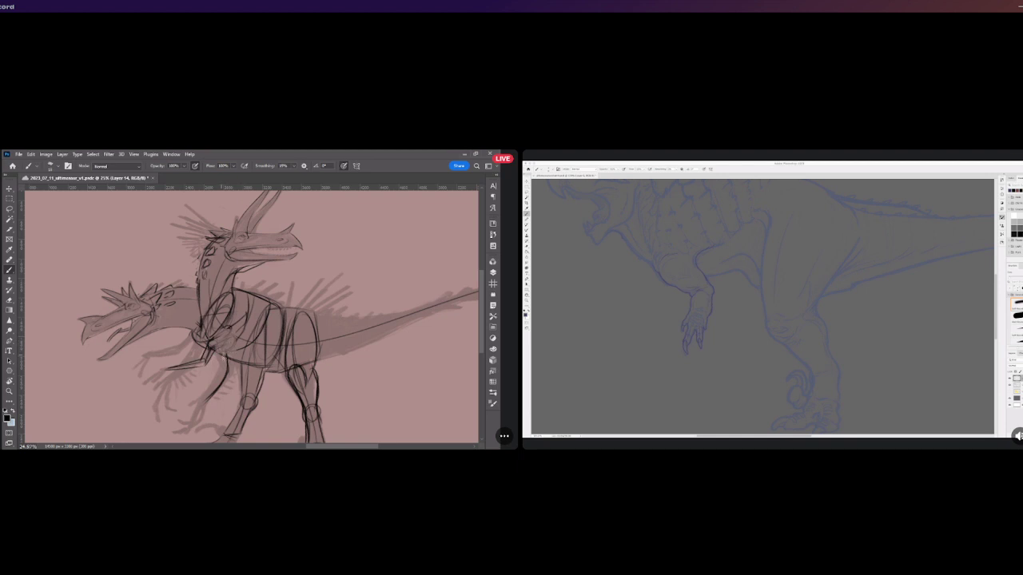
drag(217, 352, 226, 374)
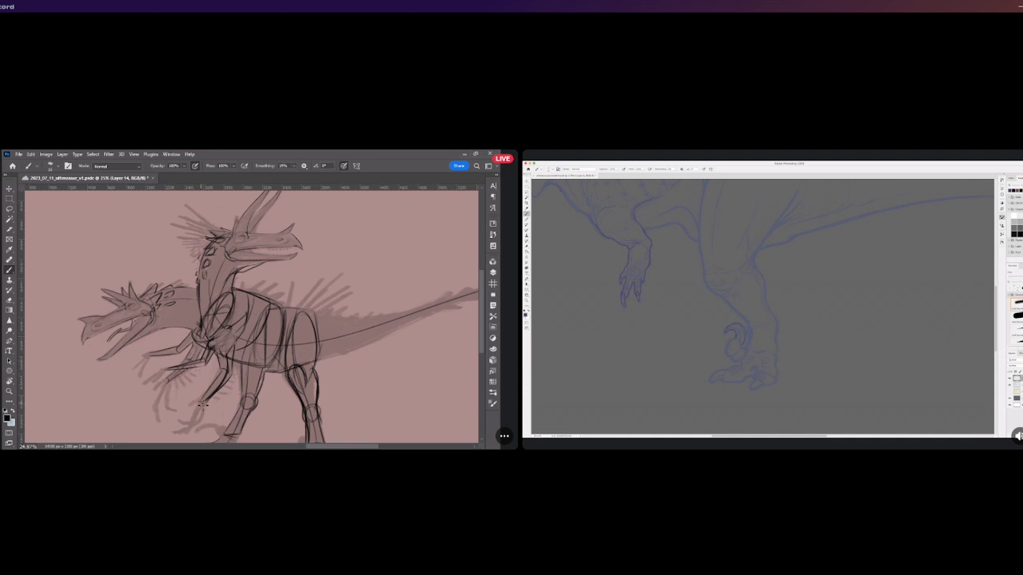
Outline the upper and lower edges of the tail from the hips along the silhouette.
scroll(265, 327, down, 5)
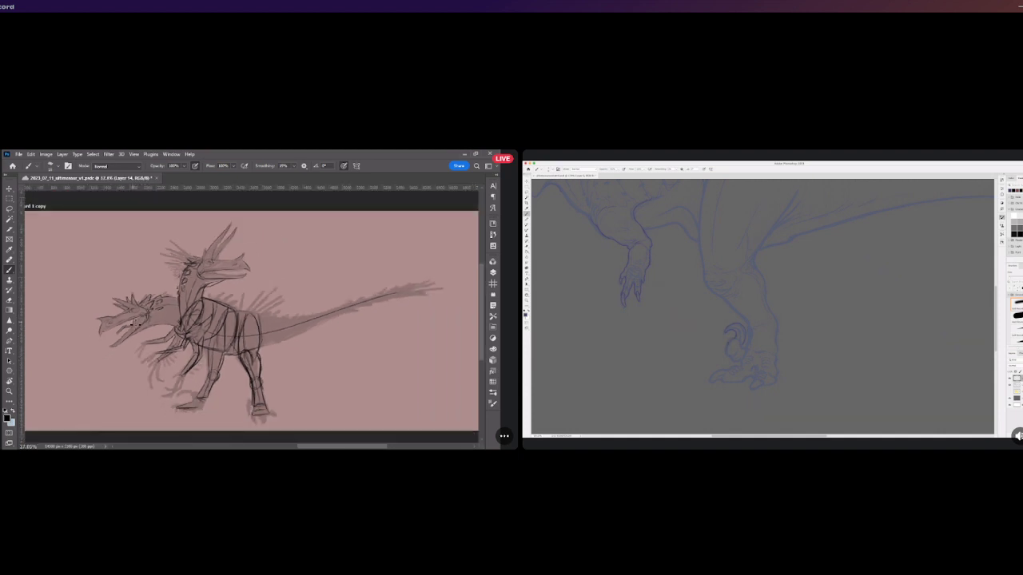
scroll(265, 327, up, 1)
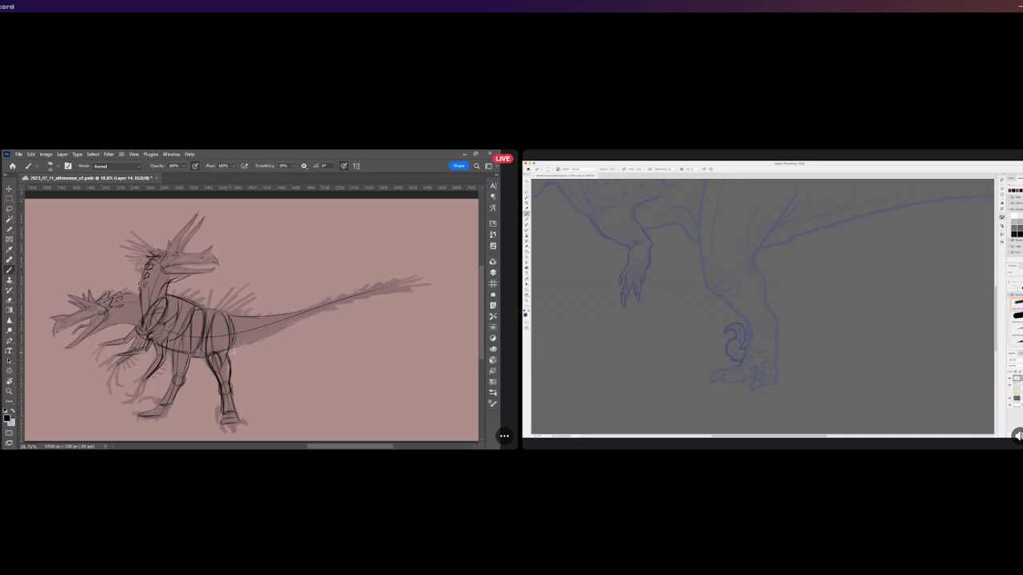
drag(255, 341, 339, 306)
scroll(388, 287, down, 4)
scroll(421, 284, up, 5)
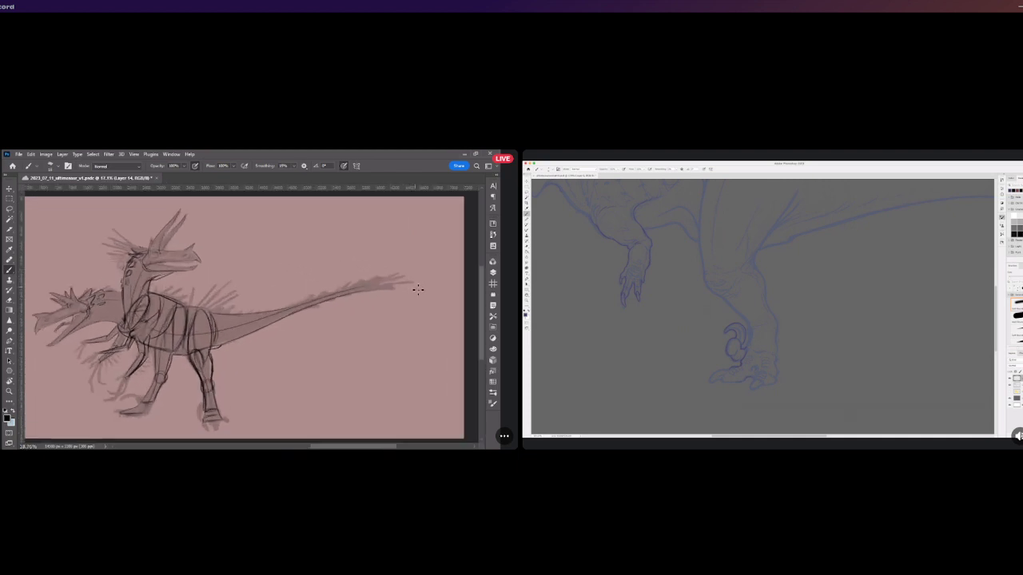
scroll(414, 296, up, 2)
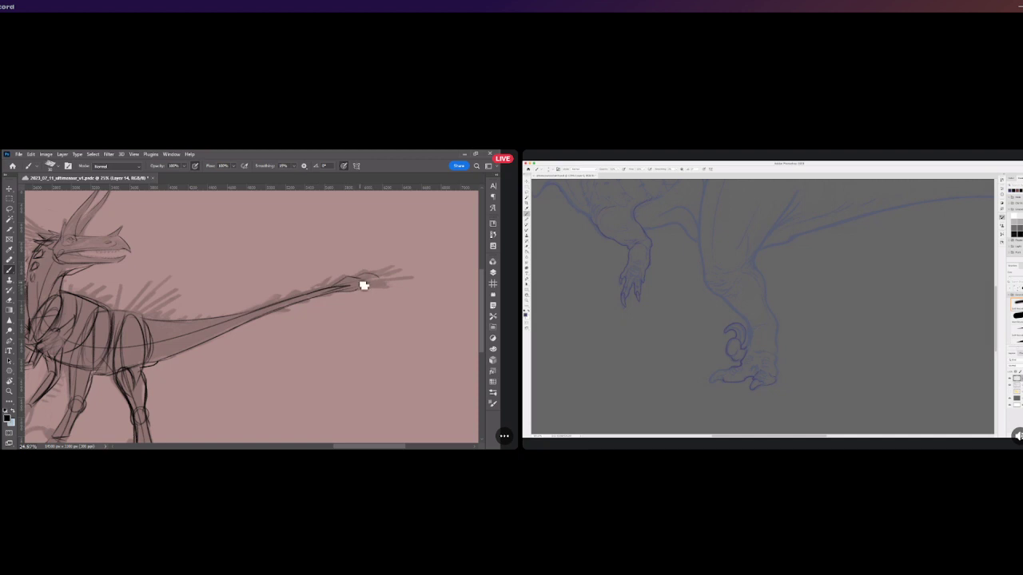
Sketch jagged, feather-like spikes around the tail's tip and along its outer half.
drag(366, 288, 385, 277)
mouse_move(379, 280)
mouse_down()
mouse_move(354, 274)
mouse_move(373, 278)
mouse_move(362, 292)
mouse_up()
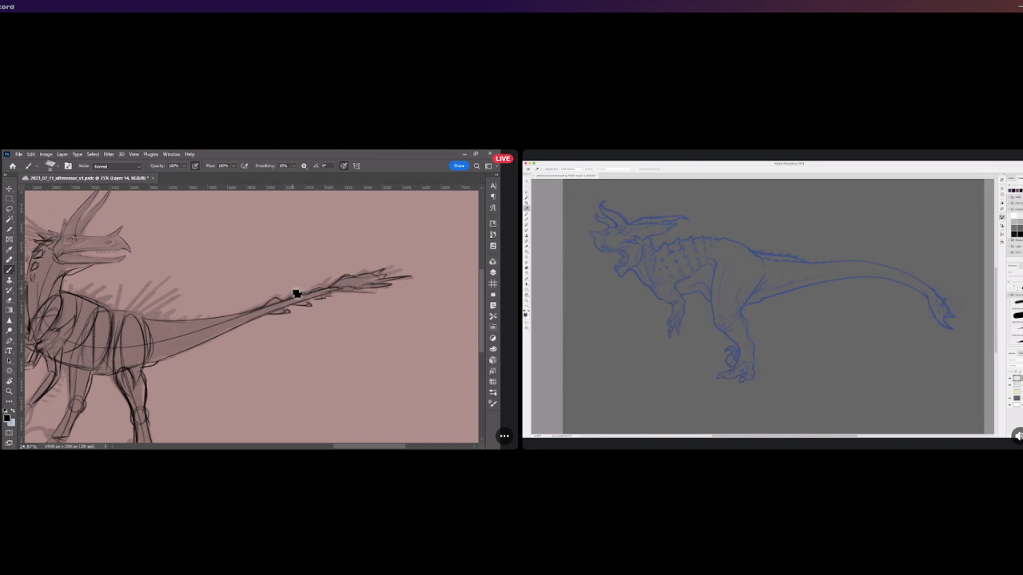
scroll(306, 293, down, 2)
scroll(295, 342, down, 2)
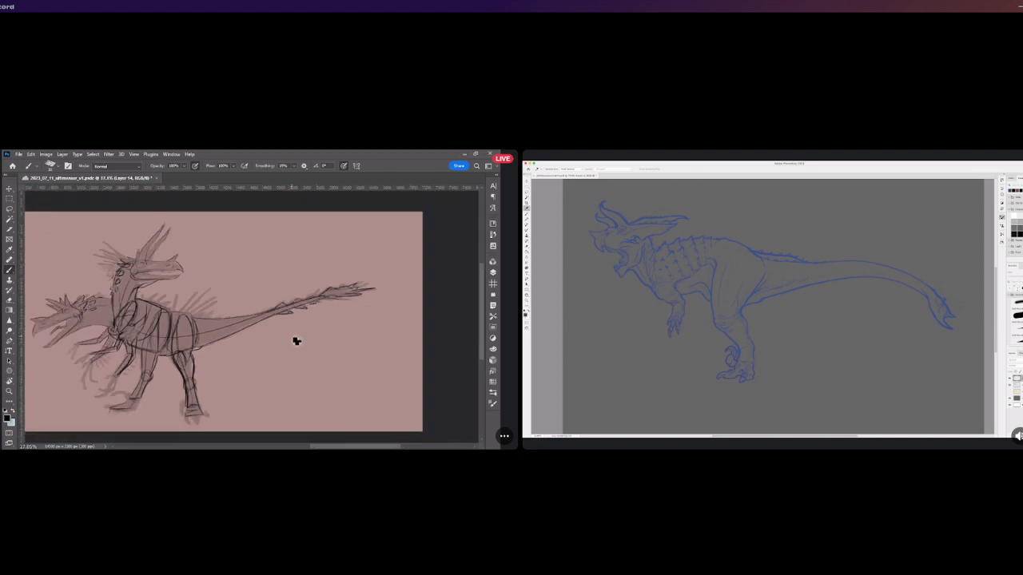
scroll(296, 342, down, 1)
scroll(125, 375, up, 2)
scroll(126, 376, down, 1)
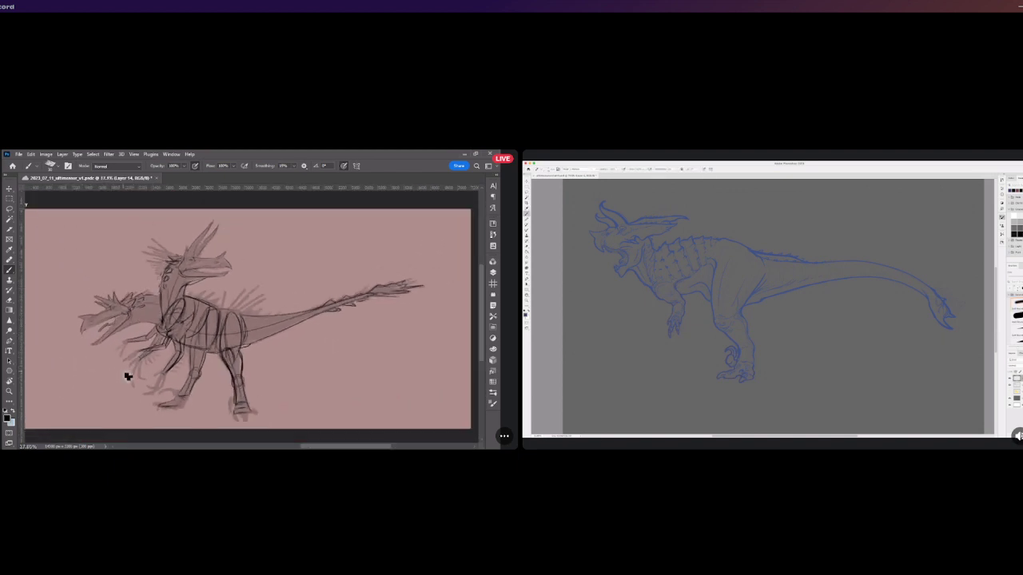
scroll(127, 371, down, 1)
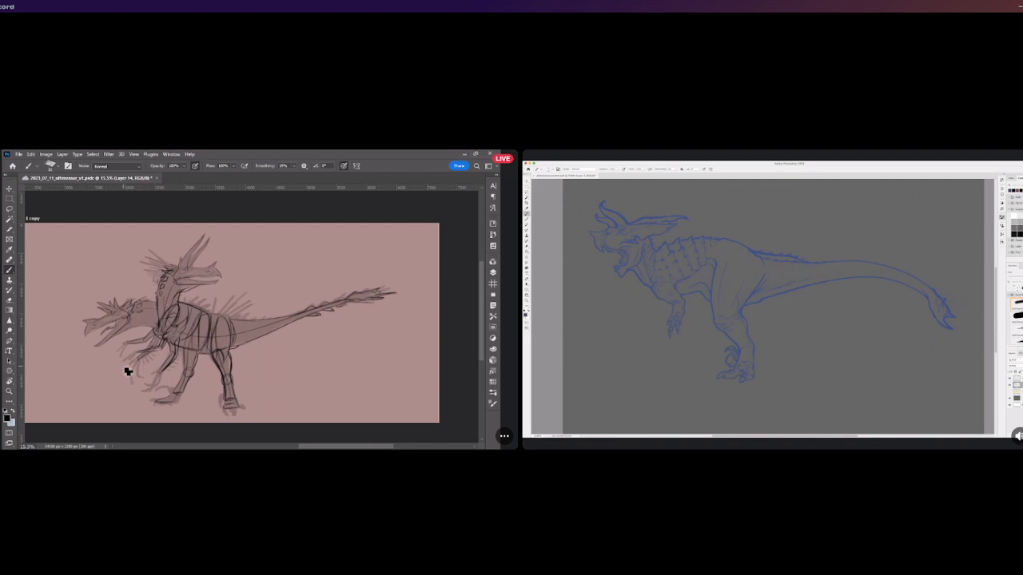
scroll(127, 374, up, 3)
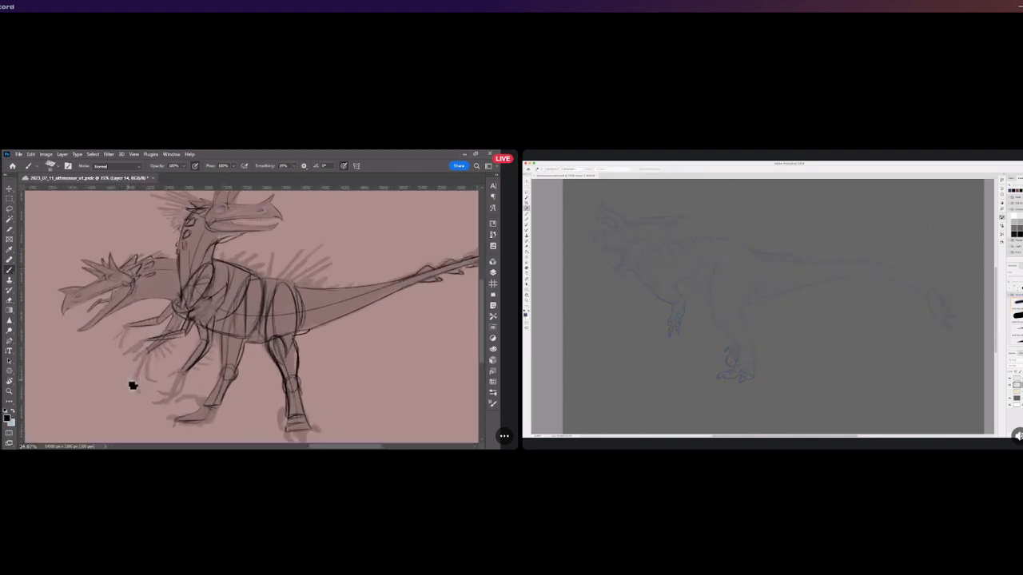
scroll(133, 386, down, 3)
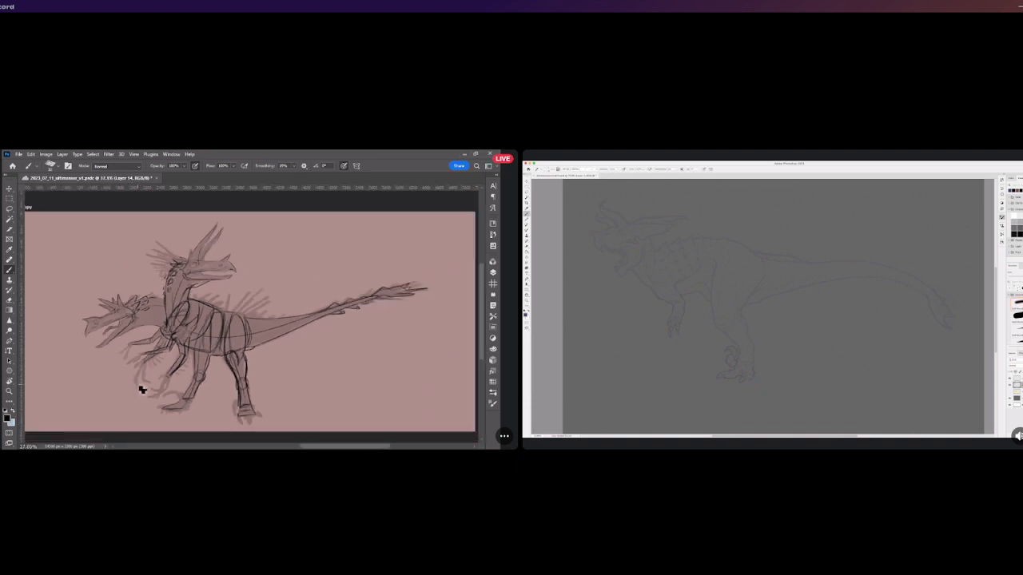
scroll(141, 388, up, 2)
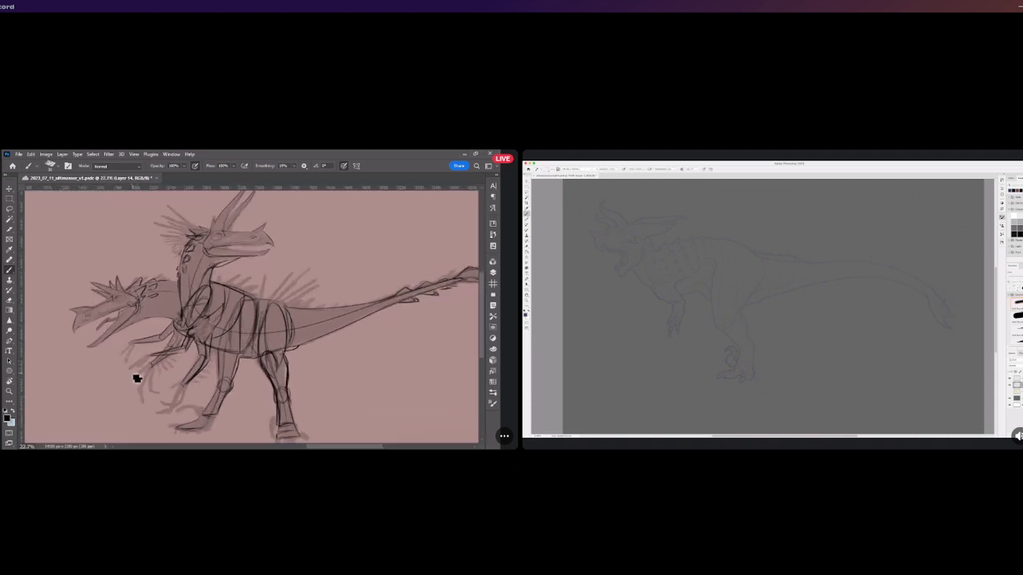
scroll(137, 379, down, 2)
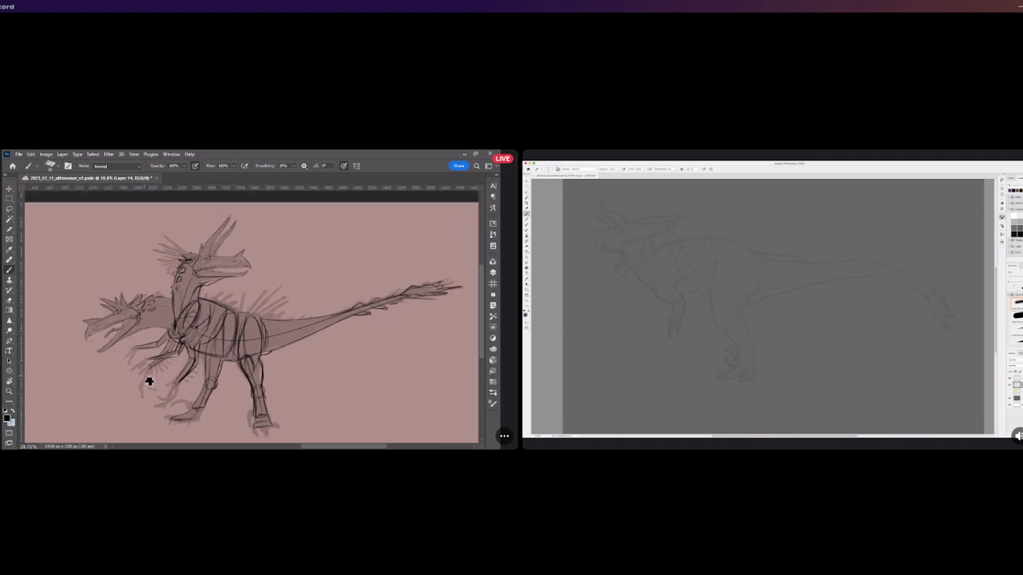
scroll(183, 379, up, 2)
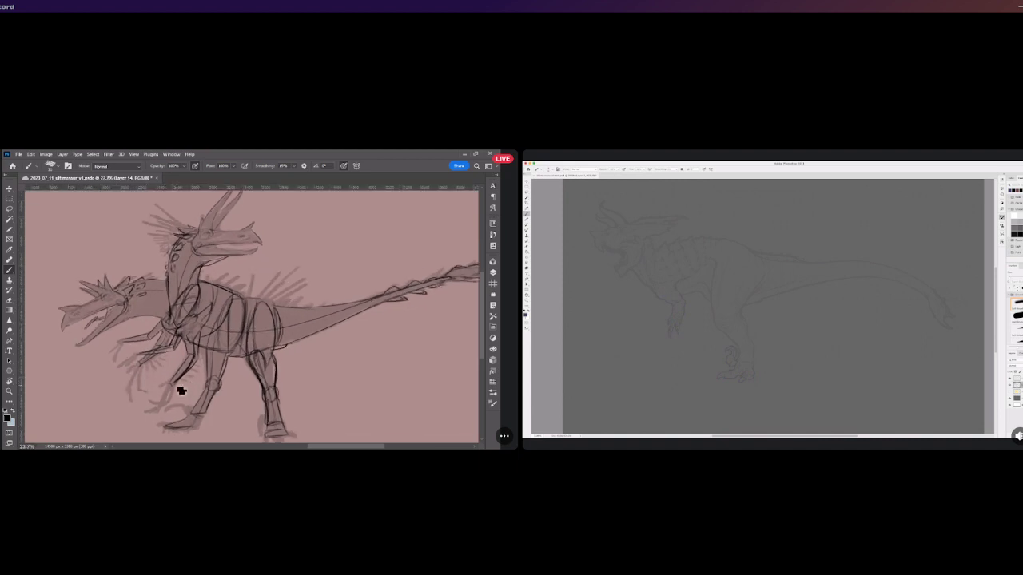
Sketch curved clawed fingers on the front arms and short feather-like spikes along the forearms.
scroll(159, 418, up, 1)
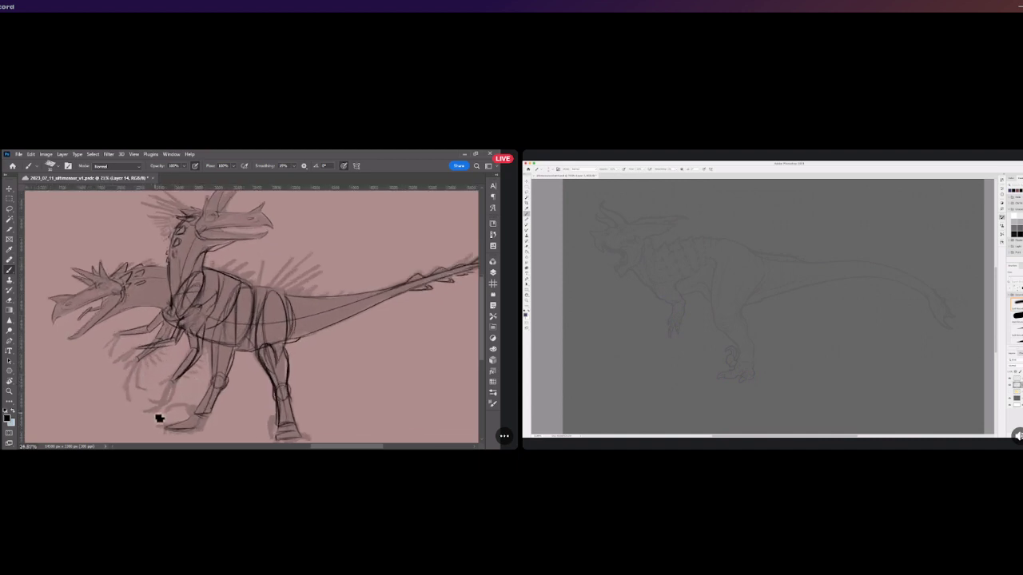
scroll(160, 418, up, 1)
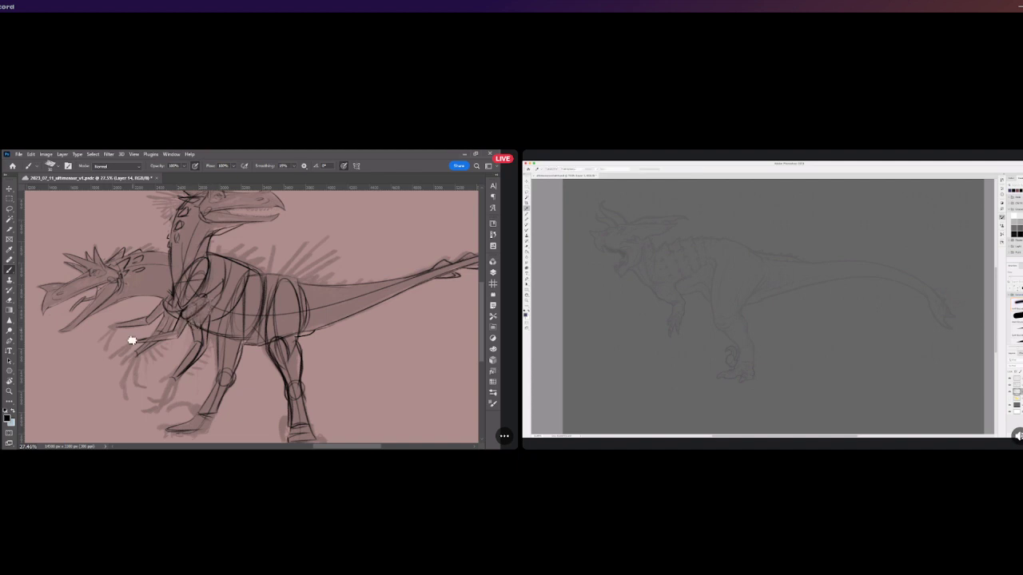
mouse_move(137, 345)
mouse_down()
mouse_move(116, 356)
mouse_move(176, 346)
mouse_move(132, 351)
mouse_up()
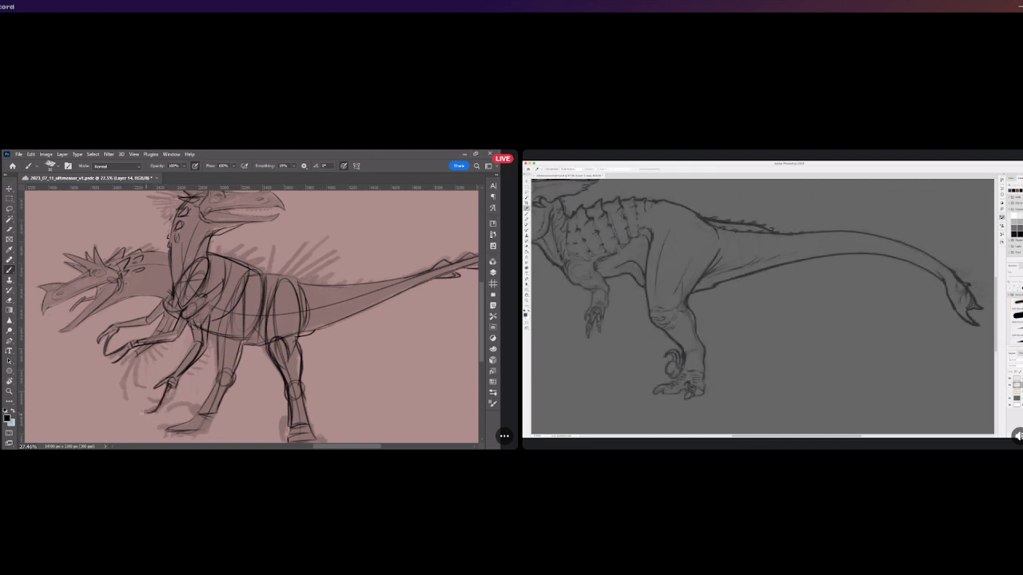
drag(141, 405, 157, 412)
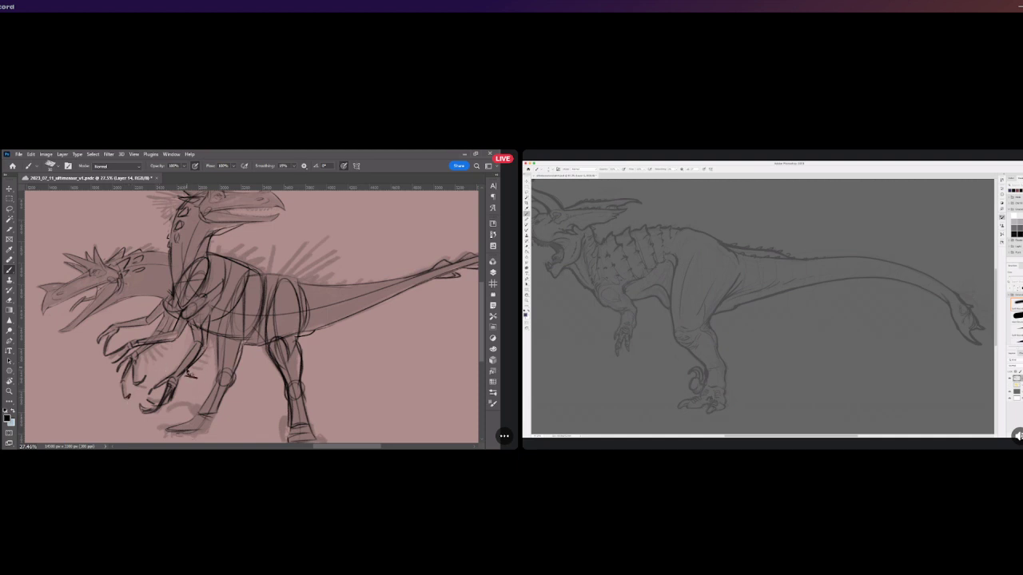
mouse_move(201, 370)
mouse_down()
mouse_move(195, 363)
mouse_move(211, 361)
mouse_up()
Sketch a row of short, backward-leaning spikes along the front of the back behind the upper neck.
scroll(176, 343, down, 4)
scroll(224, 262, up, 2)
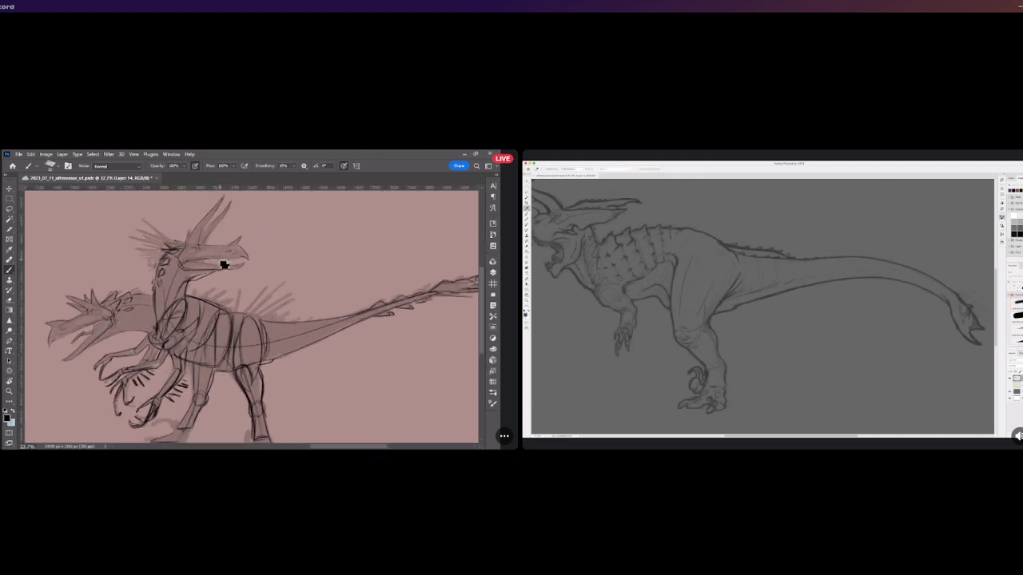
scroll(224, 265, up, 2)
mouse_move(192, 307)
mouse_down()
mouse_move(219, 327)
mouse_move(204, 300)
mouse_move(233, 308)
mouse_up()
key(ctrl+z)
key(ctrl+z)
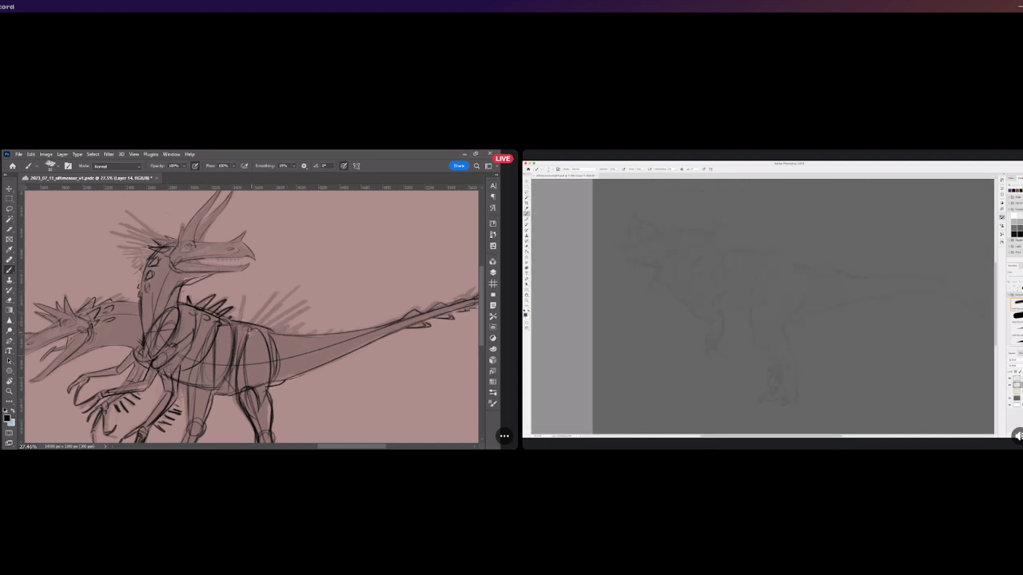
Sketch tall spikes over the hips, then smaller triangular spikes with oval scutes along the base of the tail.
drag(255, 332, 280, 292)
mouse_move(240, 328)
mouse_down()
mouse_move(243, 297)
mouse_move(295, 292)
mouse_up()
key(ctrl+z)
mouse_move(259, 329)
mouse_down()
mouse_move(287, 302)
mouse_move(267, 332)
mouse_move(297, 318)
mouse_up()
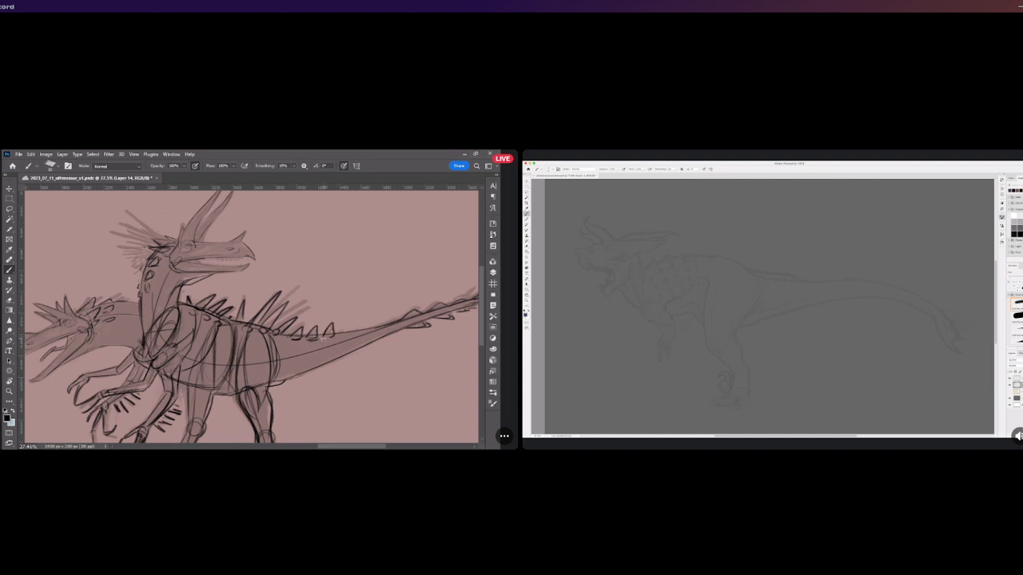
mouse_move(339, 336)
mouse_down()
mouse_move(294, 352)
mouse_move(312, 353)
mouse_up()
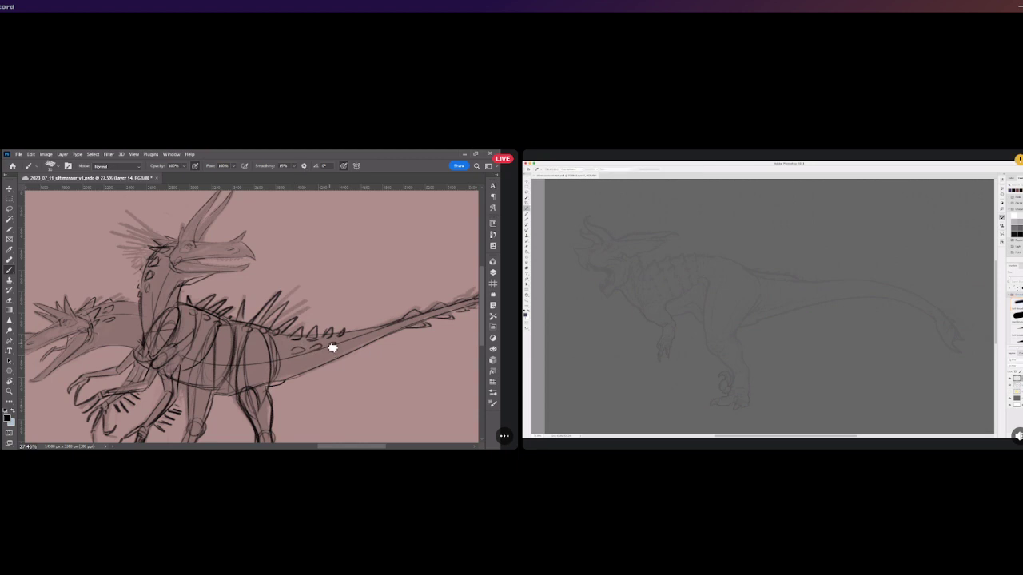
Sketch a fan of long, dark spikes radiating from behind the upper head, following the faded silhouette strokes.
scroll(298, 328, down, 3)
scroll(240, 383, down, 2)
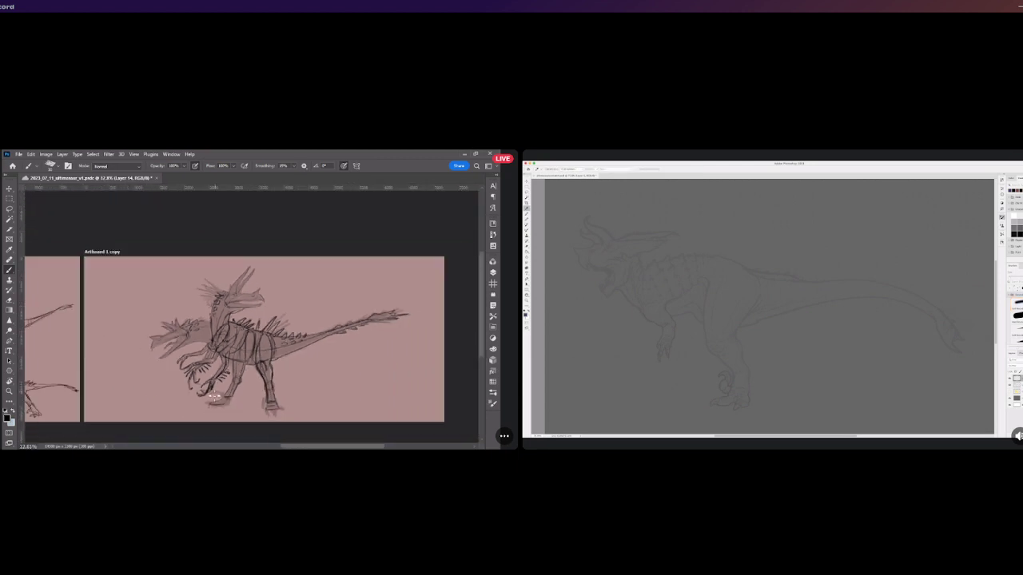
scroll(216, 395, up, 2)
scroll(215, 256, up, 1)
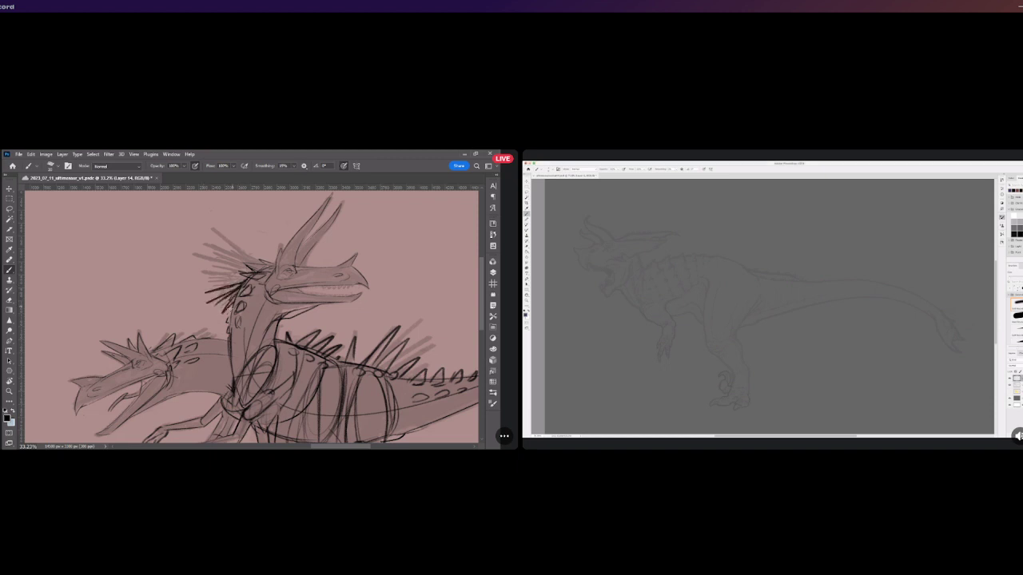
drag(196, 289, 253, 276)
key(ctrl+z)
key(ctrl+z)
drag(194, 255, 249, 269)
drag(213, 241, 261, 272)
key(ctrl+z)
mouse_move(213, 230)
mouse_down()
mouse_move(261, 268)
mouse_move(214, 239)
mouse_up()
key(ctrl+z)
drag(256, 263, 211, 229)
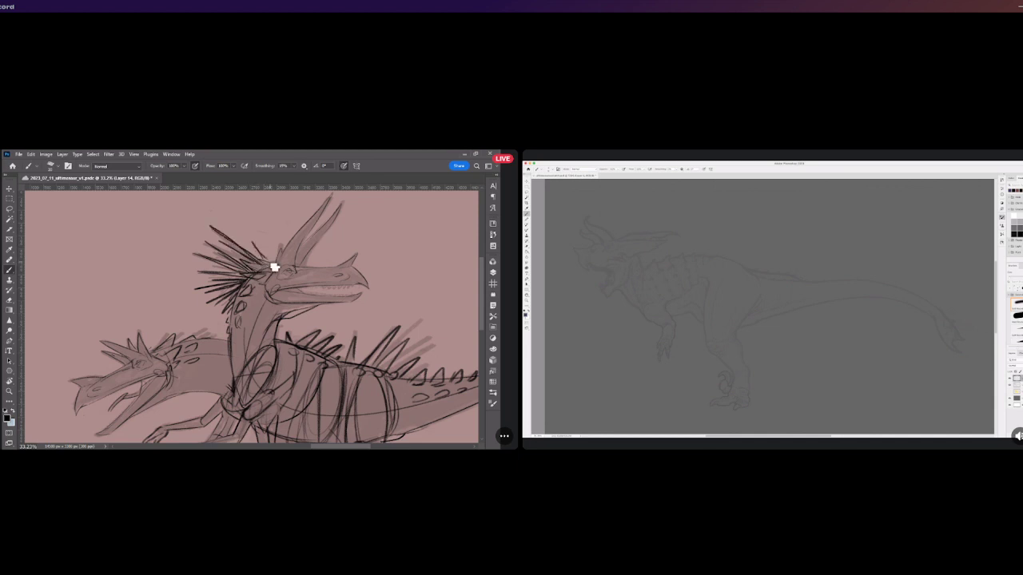
Darken the spikes behind the lower head, and add small upper teeth and a tongue in its open mouth.
mouse_move(158, 352)
mouse_down()
mouse_move(175, 326)
mouse_move(214, 329)
mouse_move(151, 322)
mouse_up()
scroll(150, 372, up, 5)
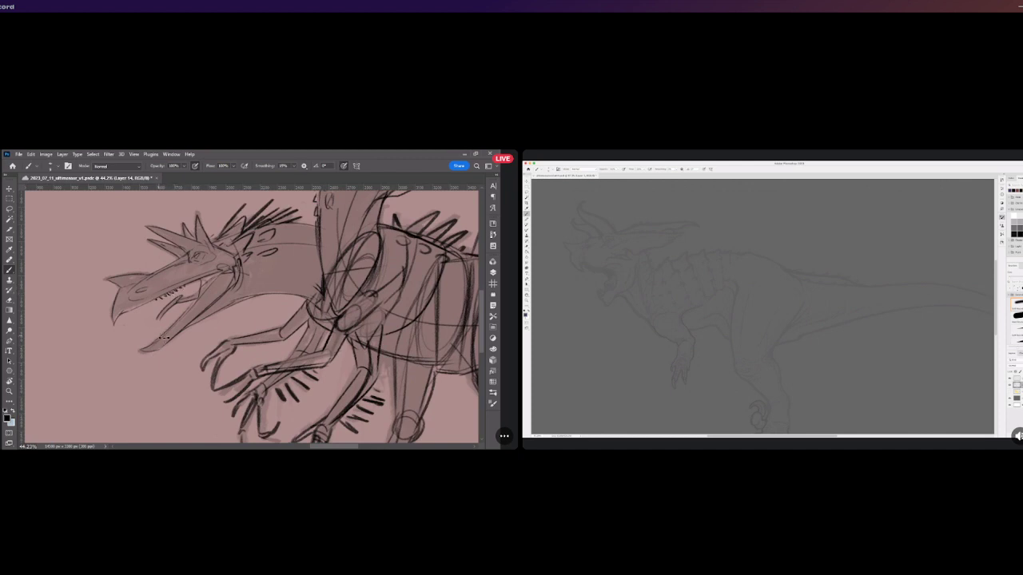
drag(166, 323, 159, 311)
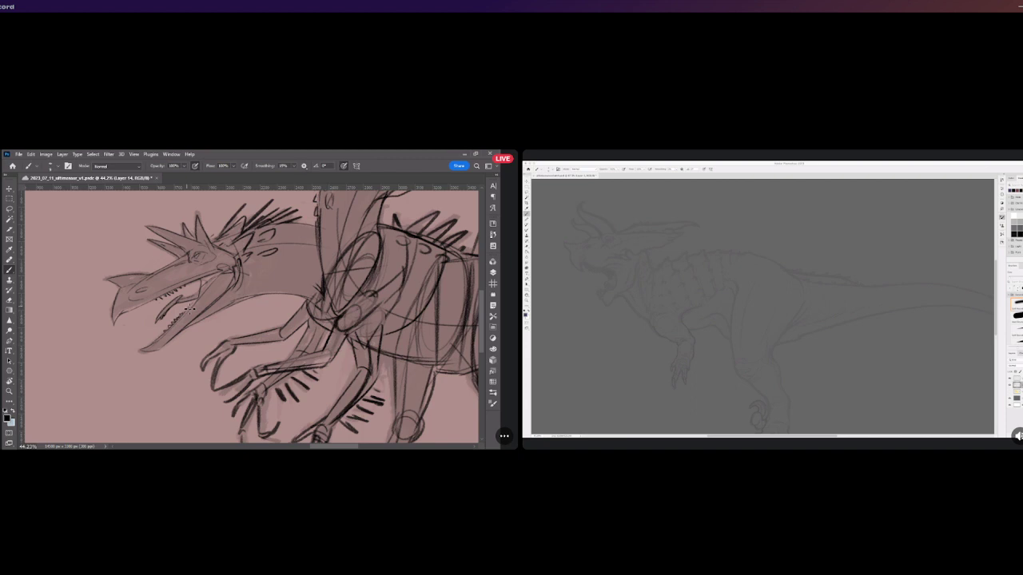
Add a row of small pointed teeth along the lower head's lower jaw.
scroll(187, 333, down, 6)
scroll(186, 356, down, 3)
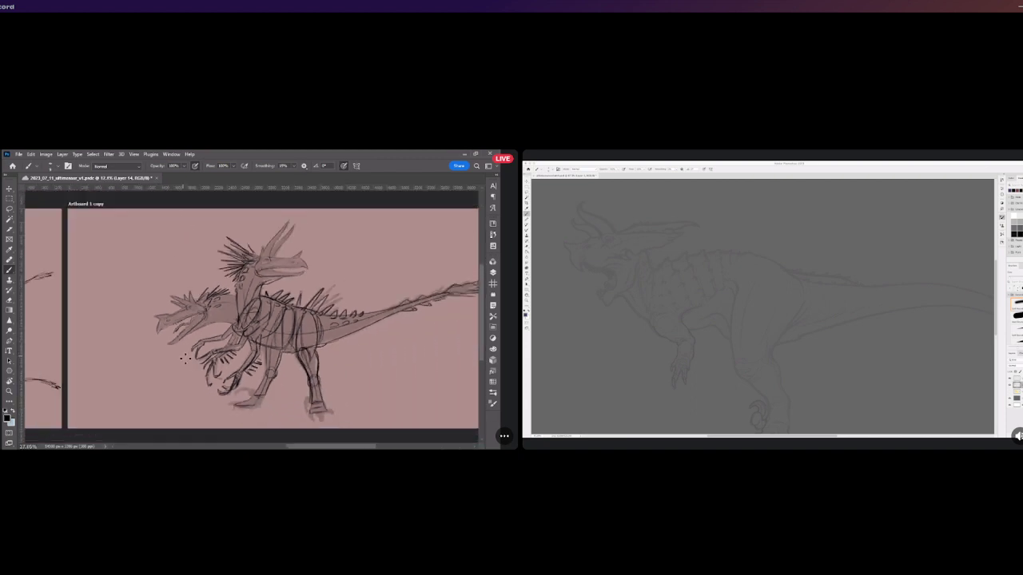
scroll(264, 287, up, 4)
scroll(262, 287, up, 2)
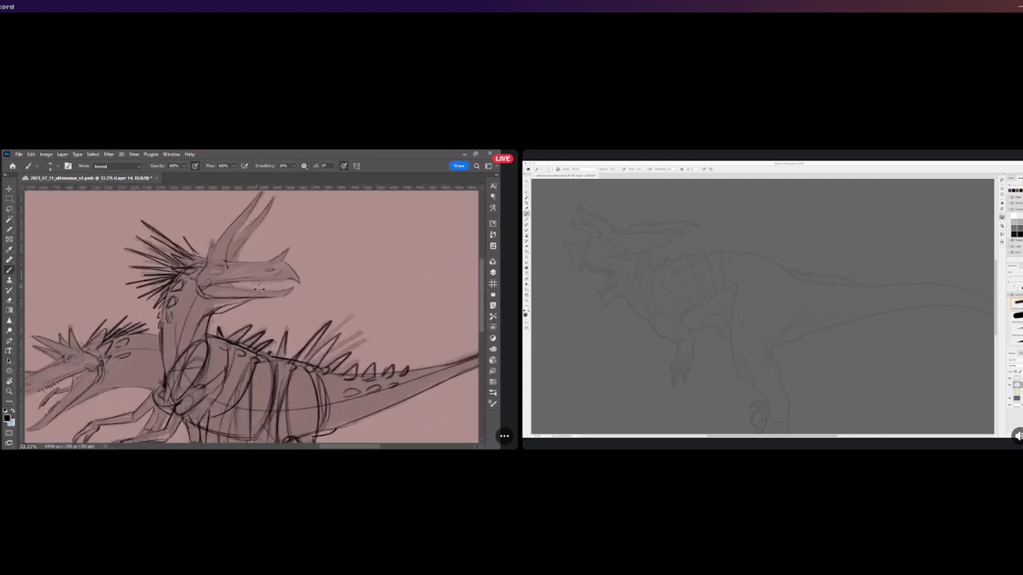
scroll(257, 286, up, 3)
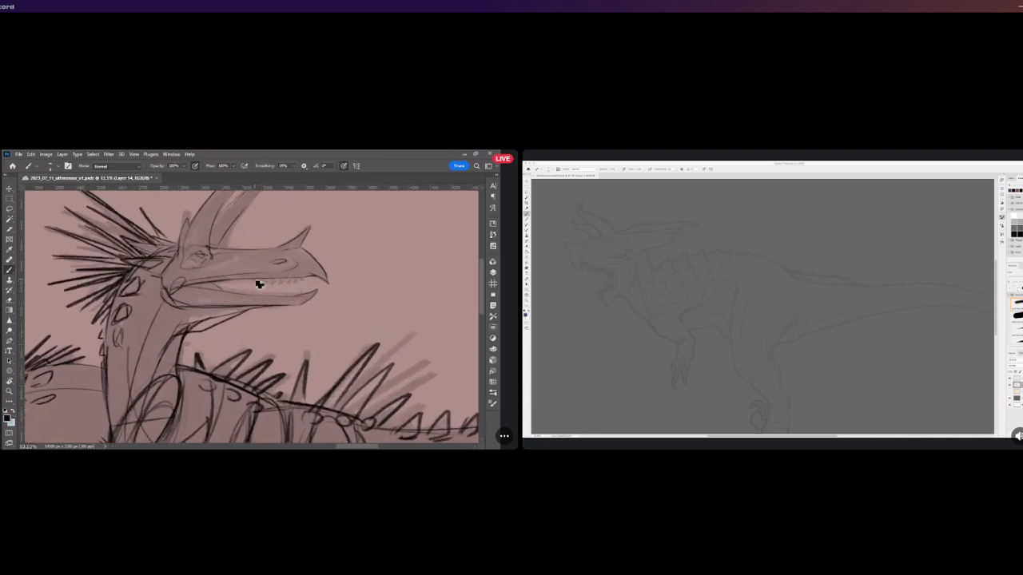
scroll(244, 278, down, 3)
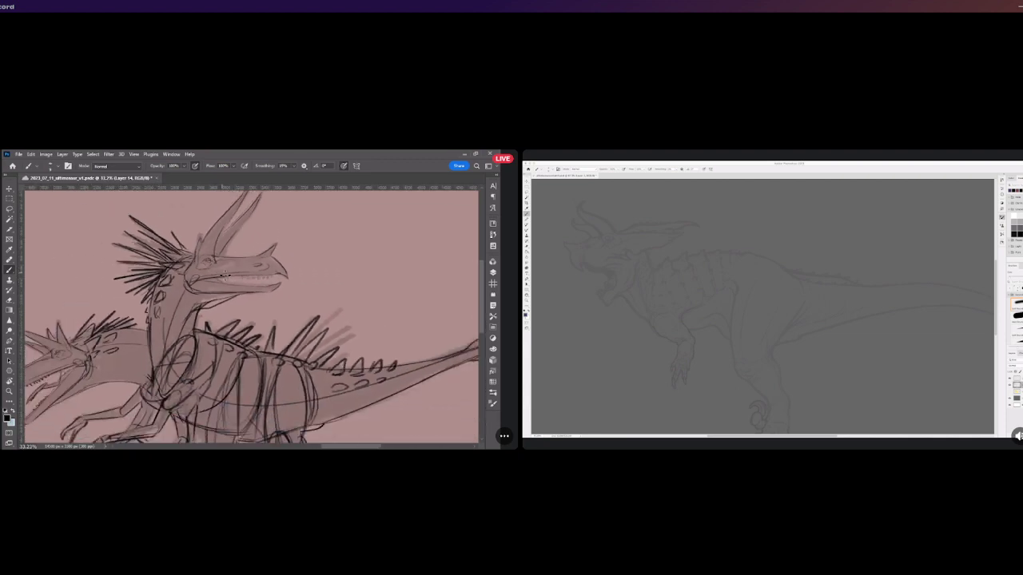
scroll(60, 374, up, 2)
scroll(62, 372, up, 1)
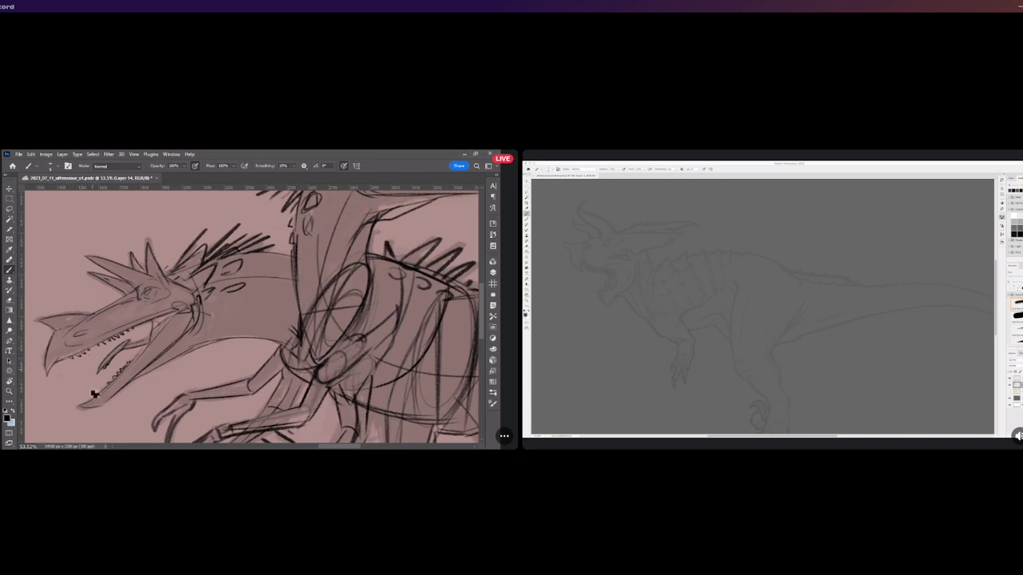
drag(95, 397, 105, 387)
drag(191, 313, 160, 313)
Sketch rows of small pointed teeth along the upper and lower jaws of the upper head.
mouse_move(183, 237)
mouse_down()
mouse_move(174, 274)
mouse_move(259, 283)
mouse_move(232, 285)
mouse_move(355, 280)
mouse_up()
scroll(257, 283, up, 2)
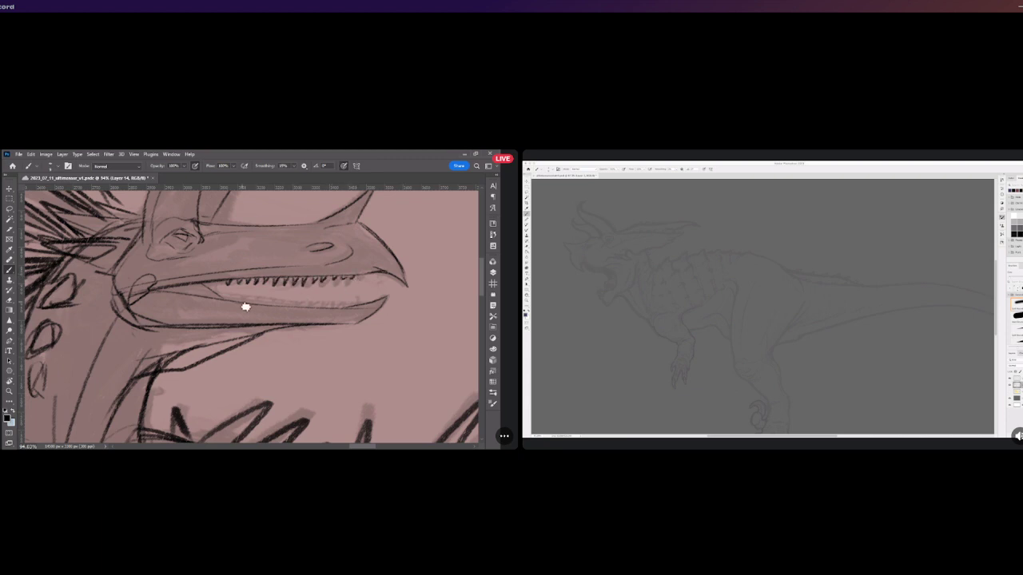
drag(263, 304, 302, 304)
scroll(352, 320, down, 8)
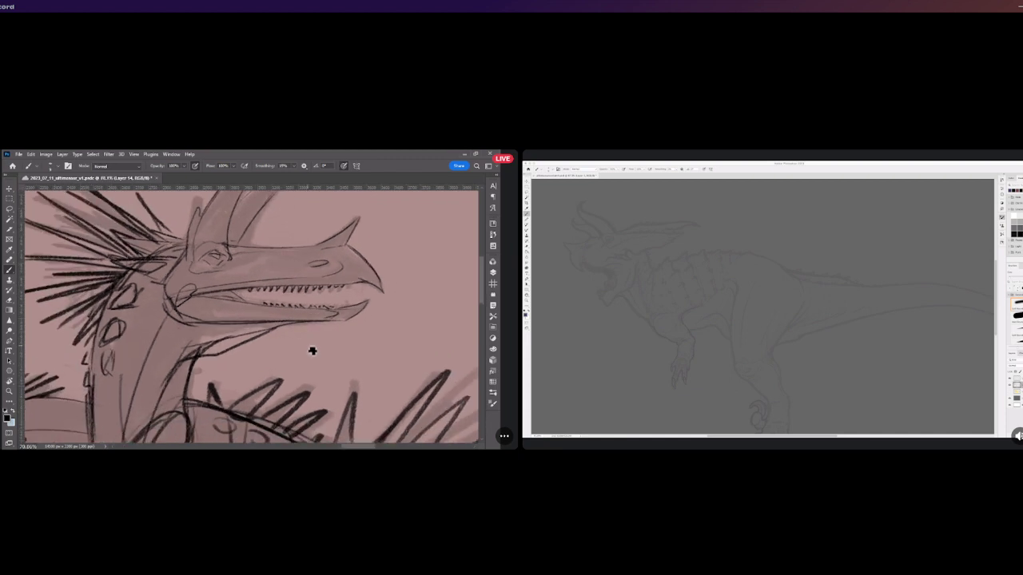
scroll(308, 297, down, 4)
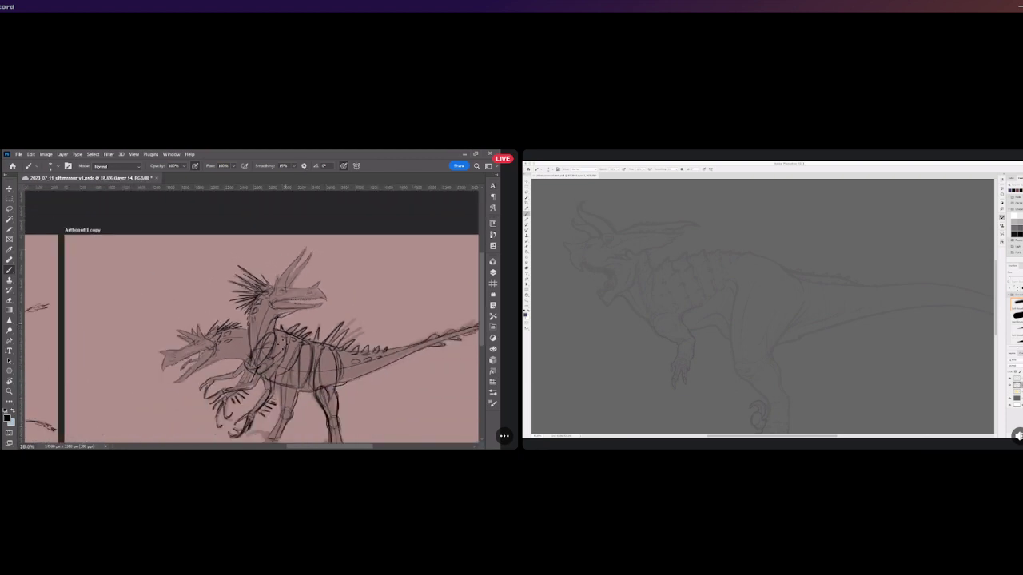
Sketch the forward foot with a raised sickle claw and long clawed toes over the silhouette.
scroll(380, 387, up, 4)
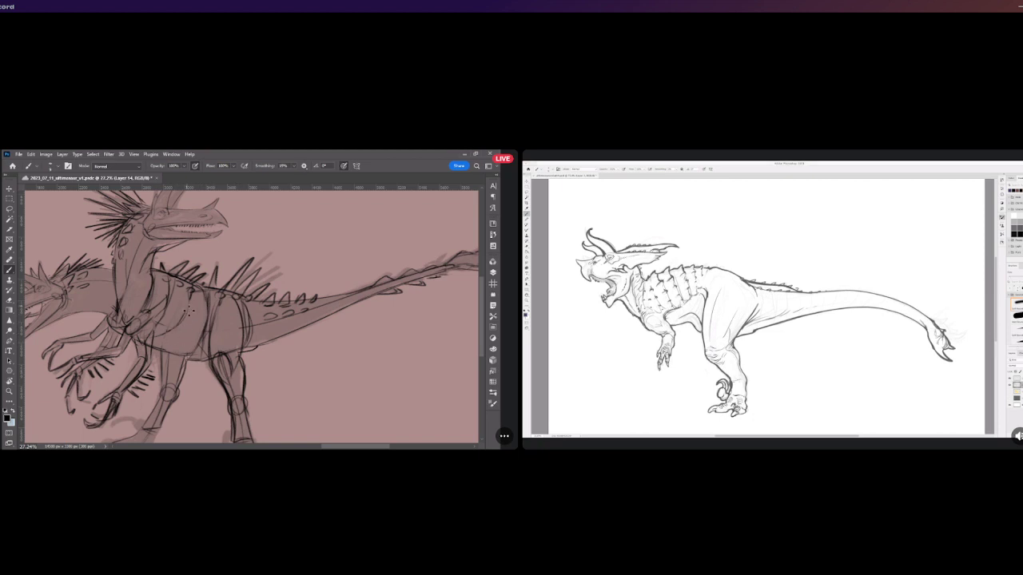
scroll(165, 322, down, 5)
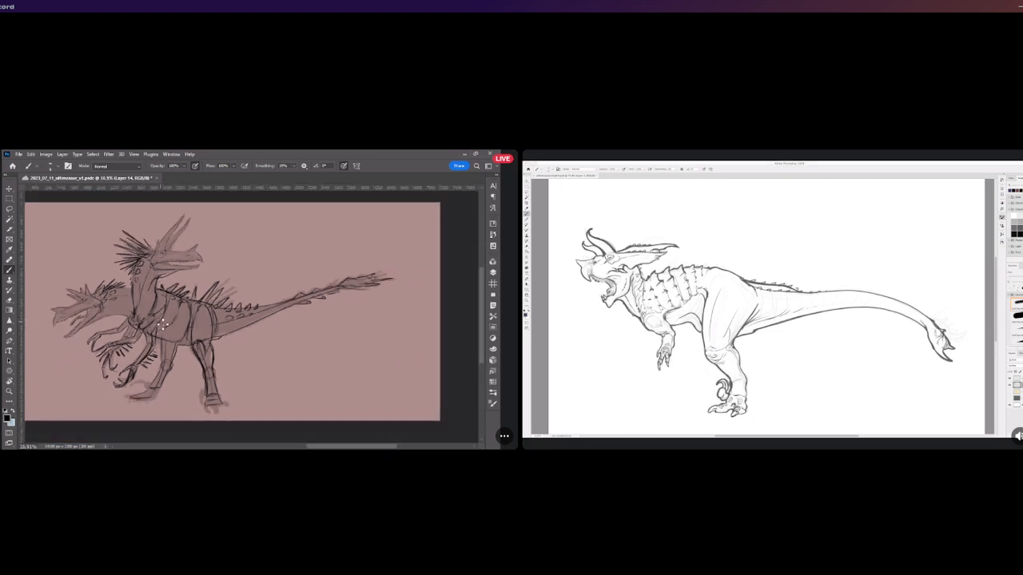
scroll(102, 345, up, 3)
scroll(108, 346, up, 4)
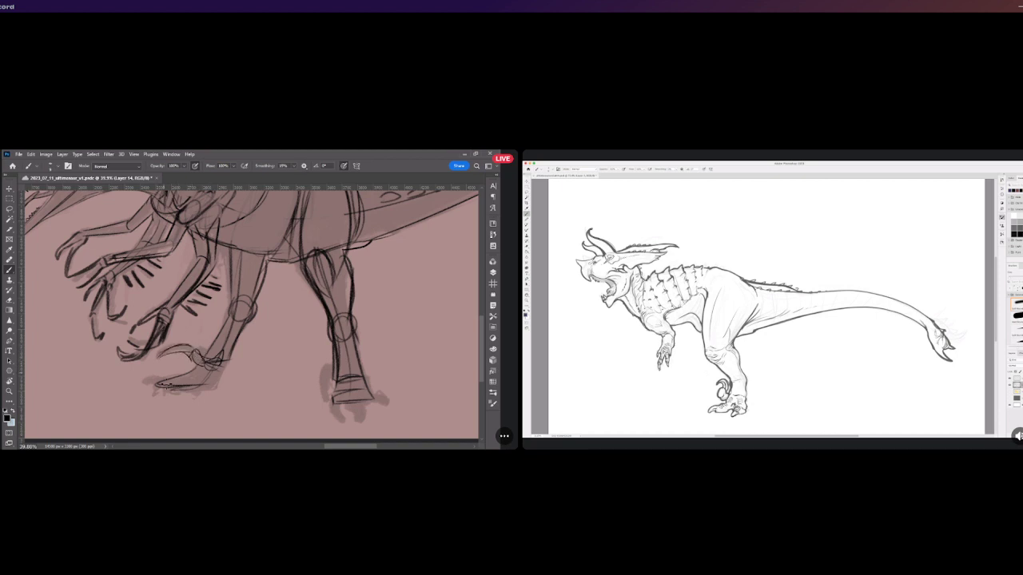
mouse_move(180, 382)
mouse_down()
mouse_move(223, 375)
mouse_move(147, 382)
mouse_move(197, 378)
mouse_move(154, 380)
mouse_move(157, 389)
mouse_move(181, 384)
mouse_move(169, 394)
mouse_move(202, 379)
mouse_move(175, 384)
mouse_up()
key(ctrl+z)
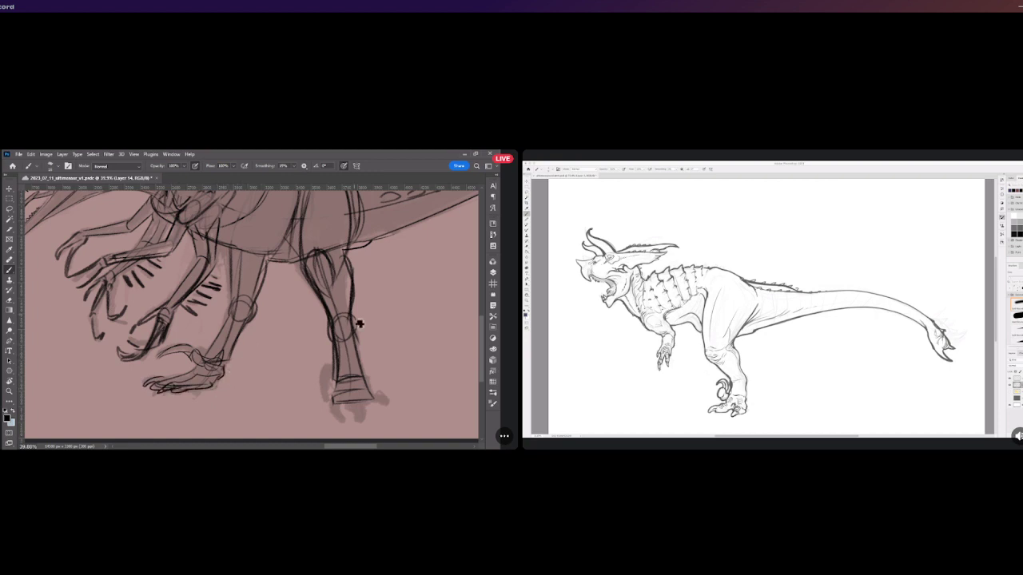
Sketch the rear foot with a curved side claw and splayed clawed toes, and refine the shin's contour above it.
mouse_move(322, 368)
mouse_down()
mouse_move(318, 397)
mouse_move(332, 367)
mouse_up()
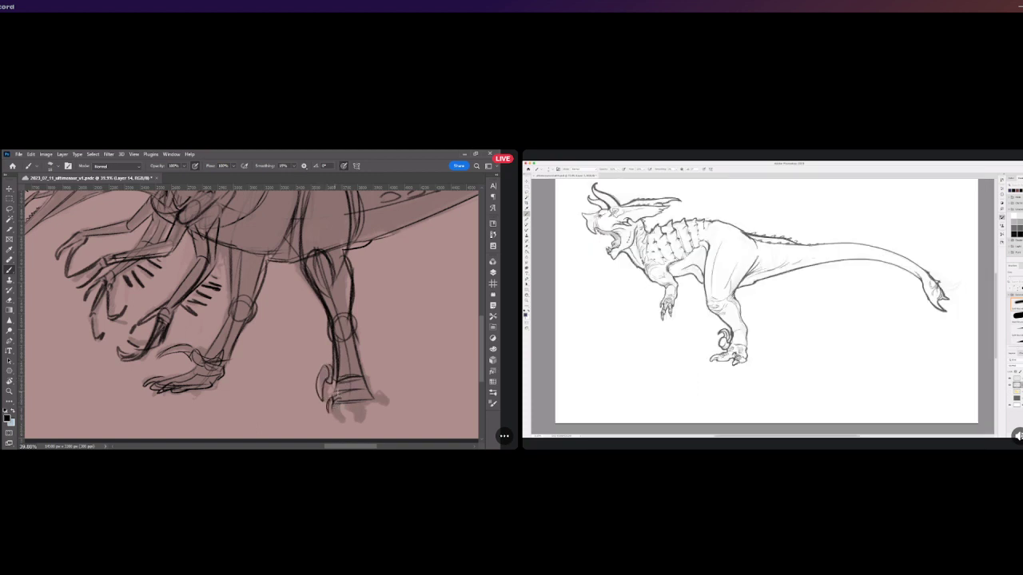
drag(339, 406, 344, 425)
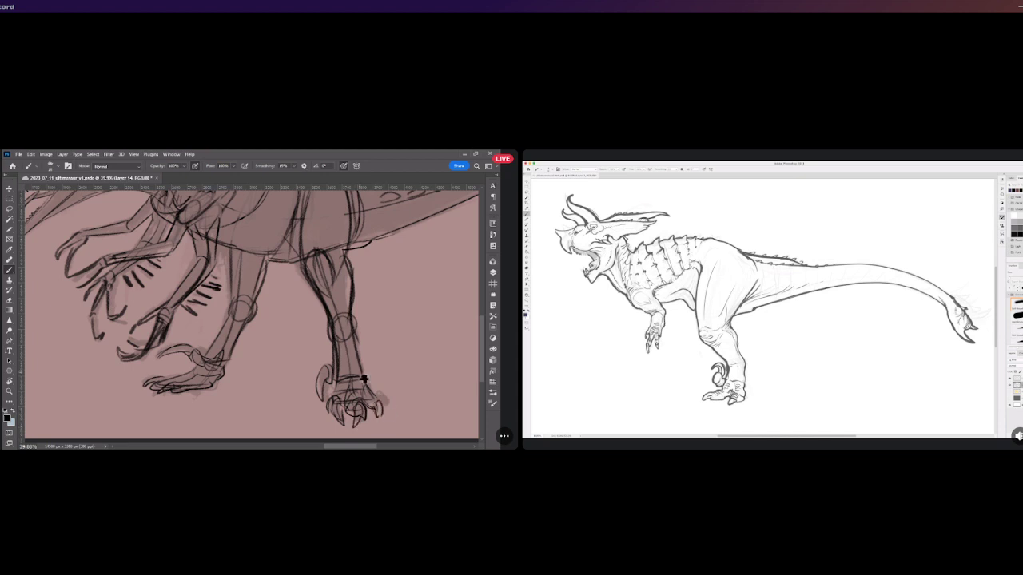
drag(352, 314, 365, 374)
scroll(364, 370, down, 6)
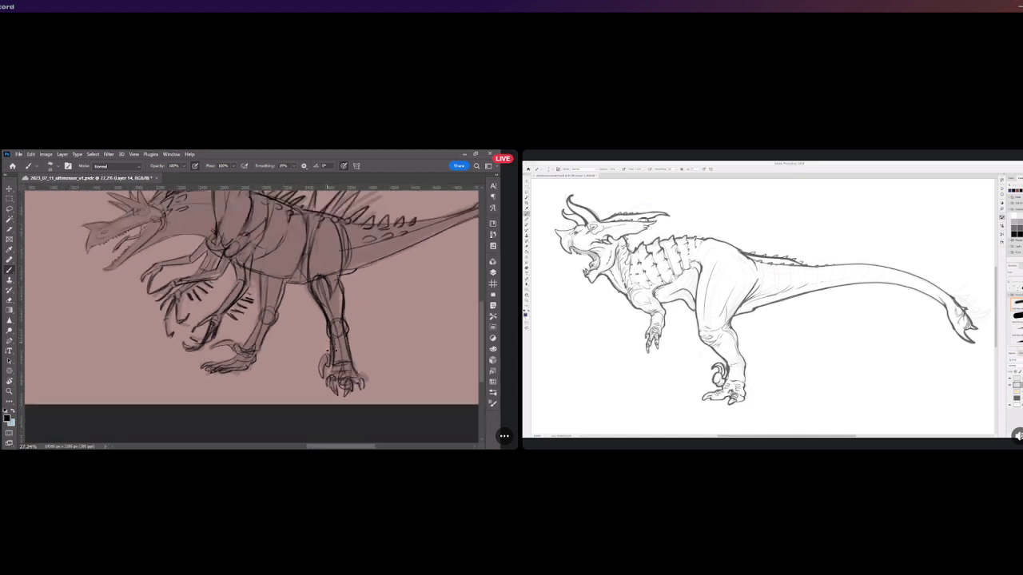
scroll(334, 352, up, 6)
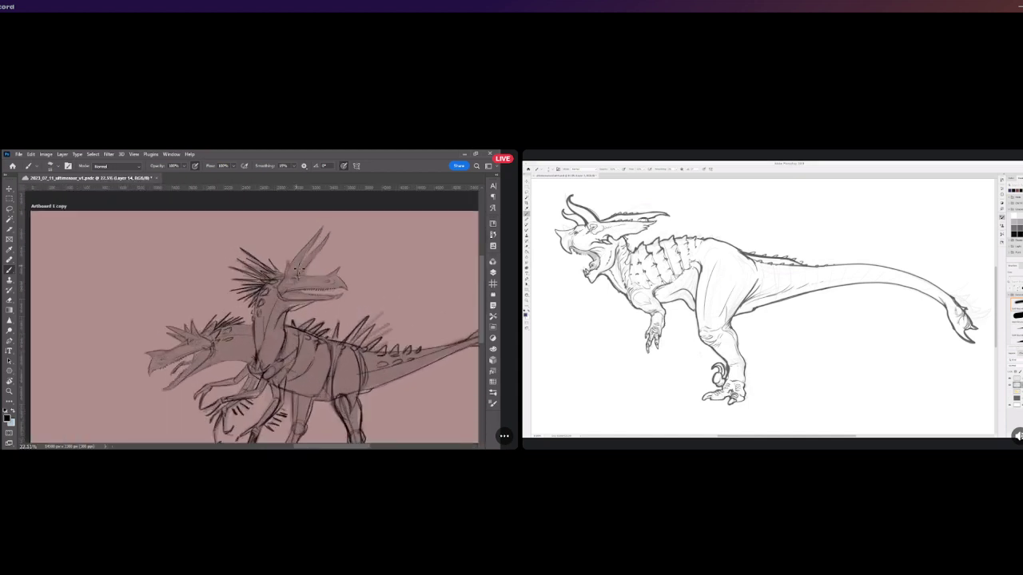
Refine the upper head's neck contours down to where the neck joins the chest and shoulder.
mouse_move(268, 348)
mouse_down()
mouse_move(250, 382)
mouse_move(249, 422)
mouse_up()
mouse_move(258, 378)
mouse_down()
mouse_move(276, 340)
mouse_move(276, 393)
mouse_move(260, 407)
mouse_up()
drag(228, 346, 239, 421)
scroll(293, 313, down, 4)
scroll(267, 354, up, 4)
drag(228, 337, 219, 352)
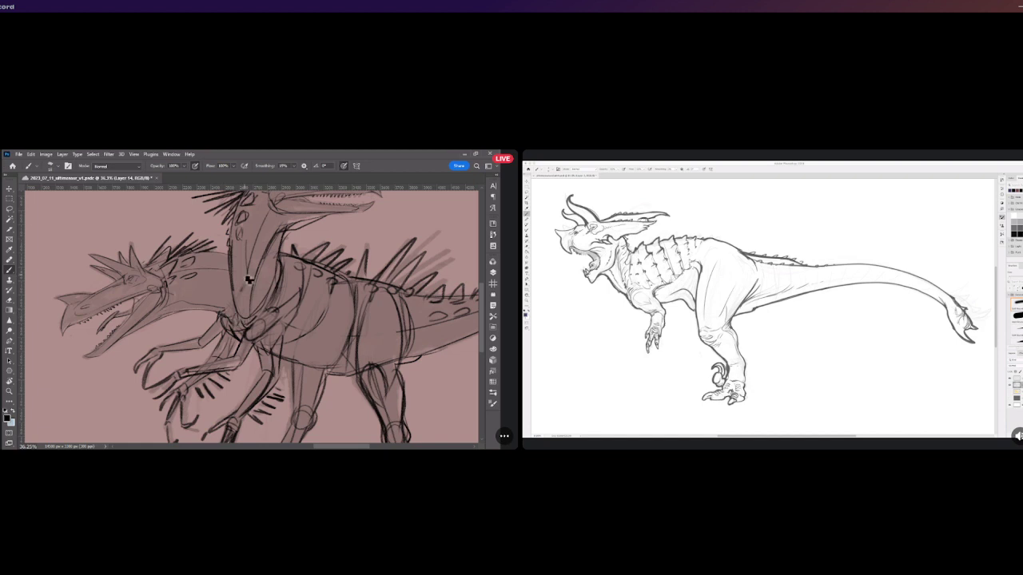
Add a dark raised spike on the upper edge of the tail about midway along its length.
scroll(249, 279, down, 3)
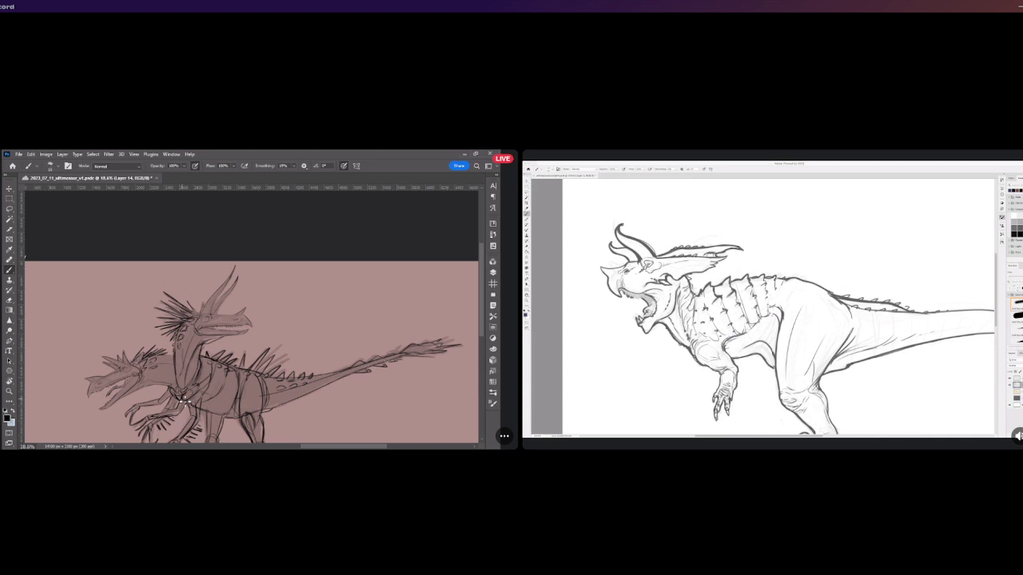
scroll(184, 401, down, 3)
scroll(285, 409, up, 2)
scroll(479, 344, down, 3)
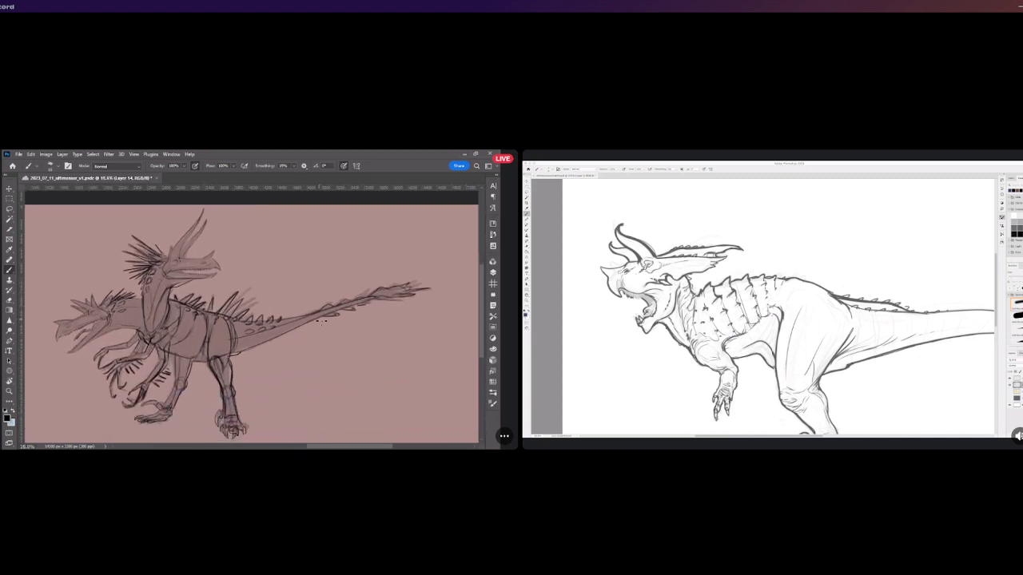
drag(319, 311, 330, 299)
scroll(210, 376, down, 1)
scroll(205, 377, up, 2)
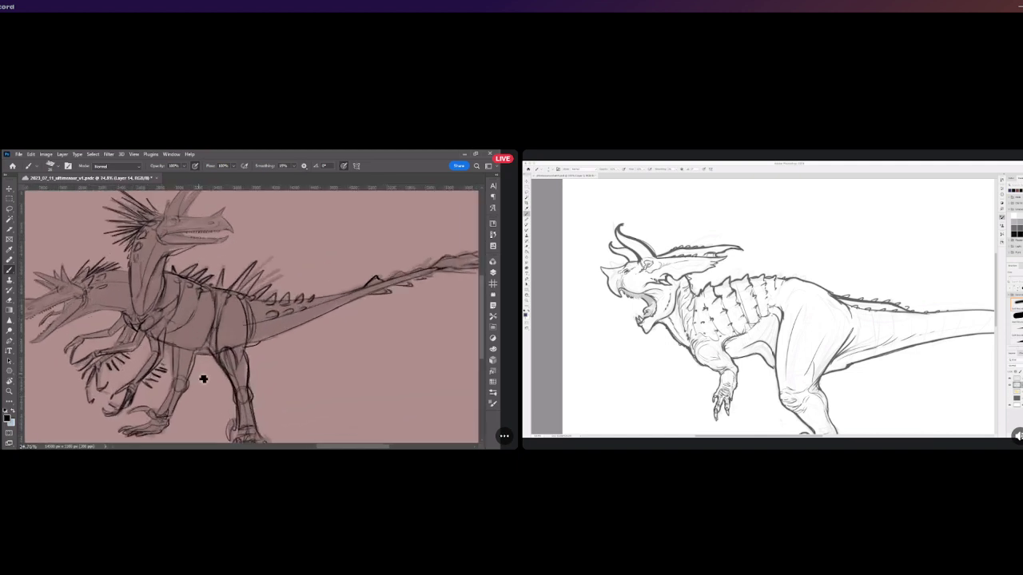
Sketch a dense row of long, backward-slanting spikes over the hips and the base of the tail.
drag(254, 294, 287, 266)
key(ctrl+z)
mouse_move(250, 296)
mouse_down()
mouse_move(279, 271)
mouse_move(269, 299)
mouse_move(298, 272)
mouse_move(278, 297)
mouse_move(299, 279)
mouse_up()
mouse_move(255, 306)
mouse_down()
mouse_move(321, 278)
mouse_move(274, 318)
mouse_up()
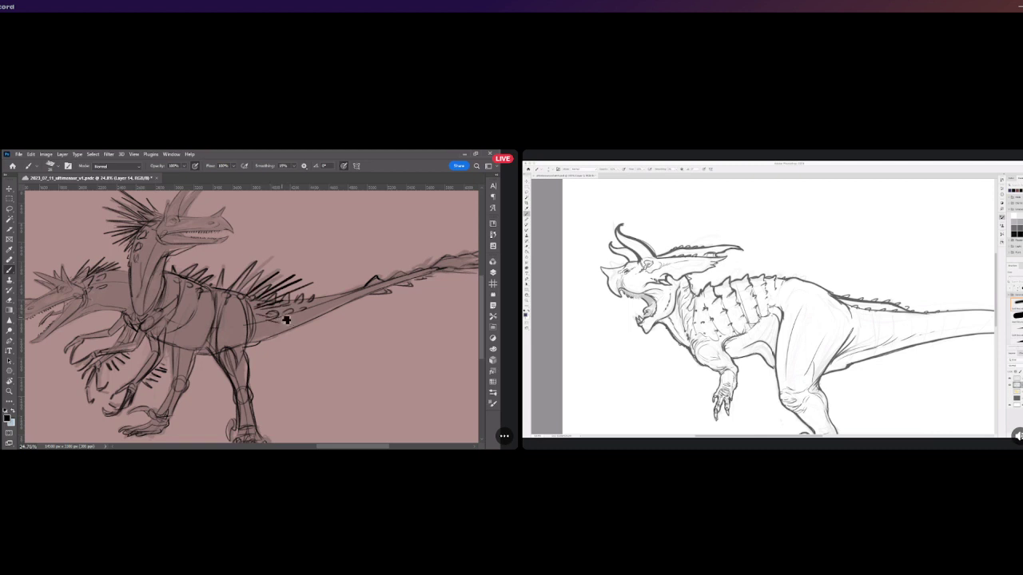
scroll(282, 324, down, 5)
scroll(176, 312, up, 1)
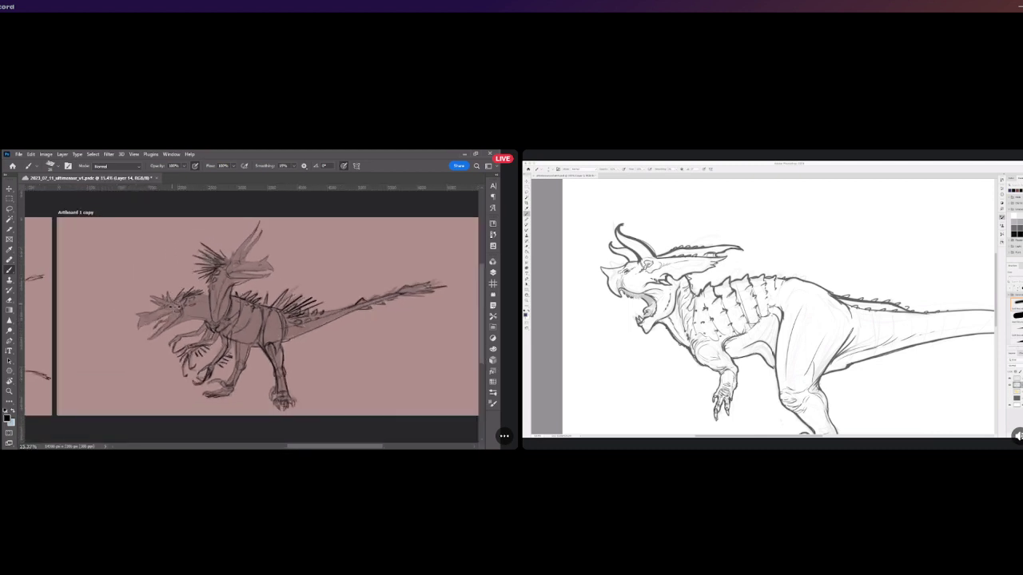
scroll(164, 303, down, 1)
scroll(156, 287, up, 2)
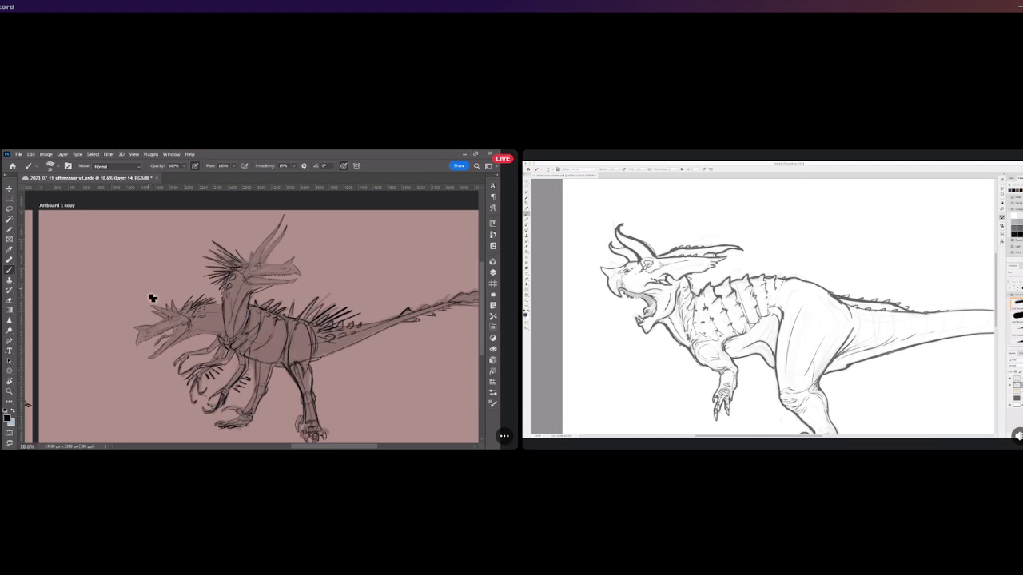
Sharpen the eye detail on the upper head beneath the base of the horns.
scroll(205, 242, up, 3)
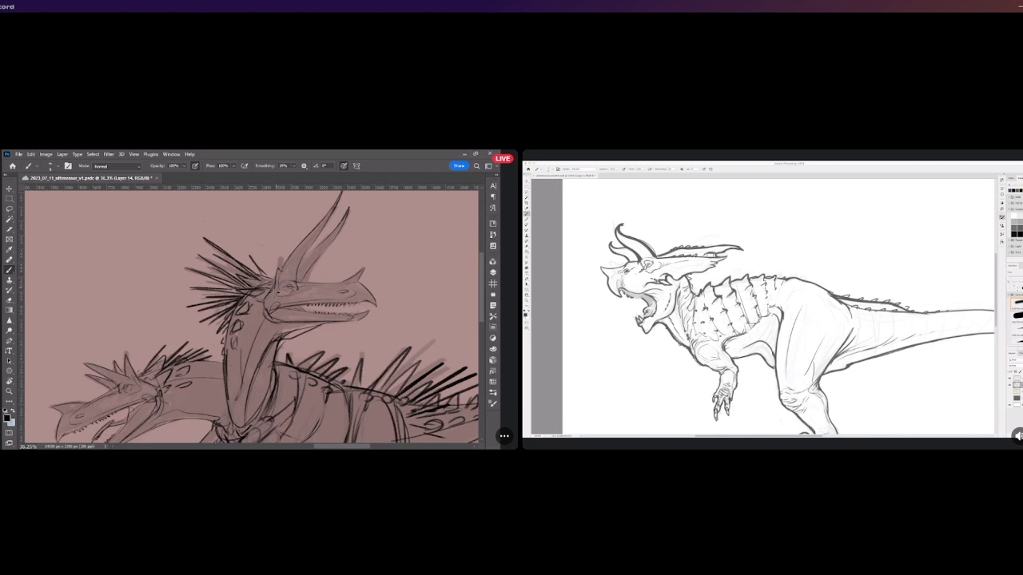
drag(277, 291, 284, 292)
scroll(309, 260, down, 2)
scroll(351, 266, down, 3)
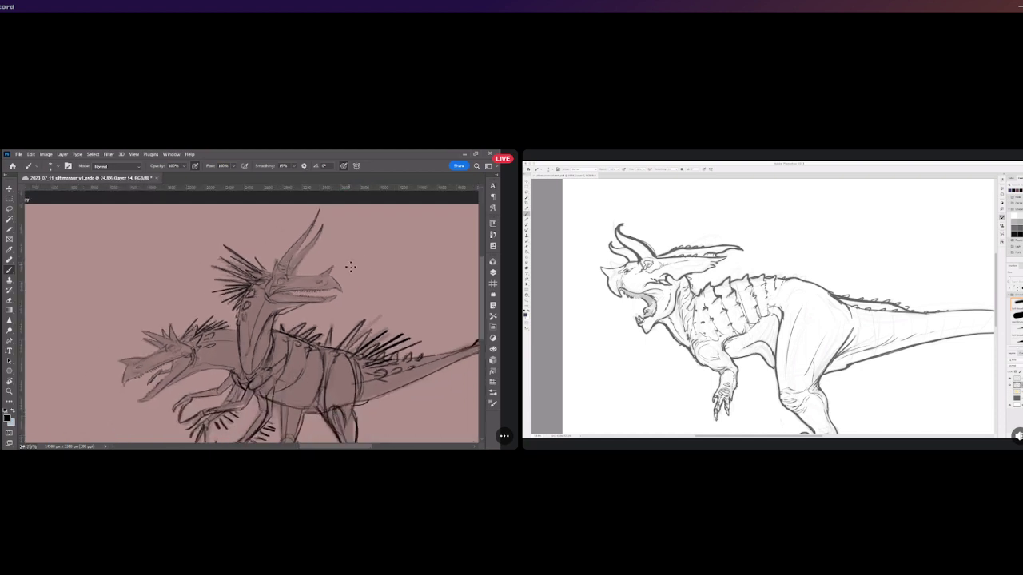
Examine the whole creature sketch, comparing both heads, the back spikes, the arms and the feet.
scroll(336, 267, down, 1)
scroll(336, 267, down, 1)
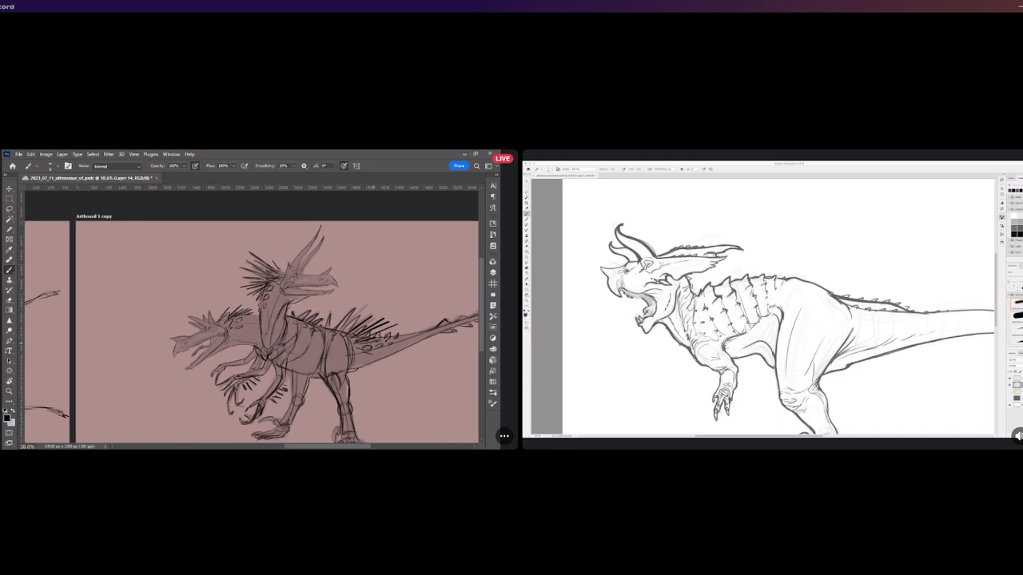
scroll(267, 297, up, 1)
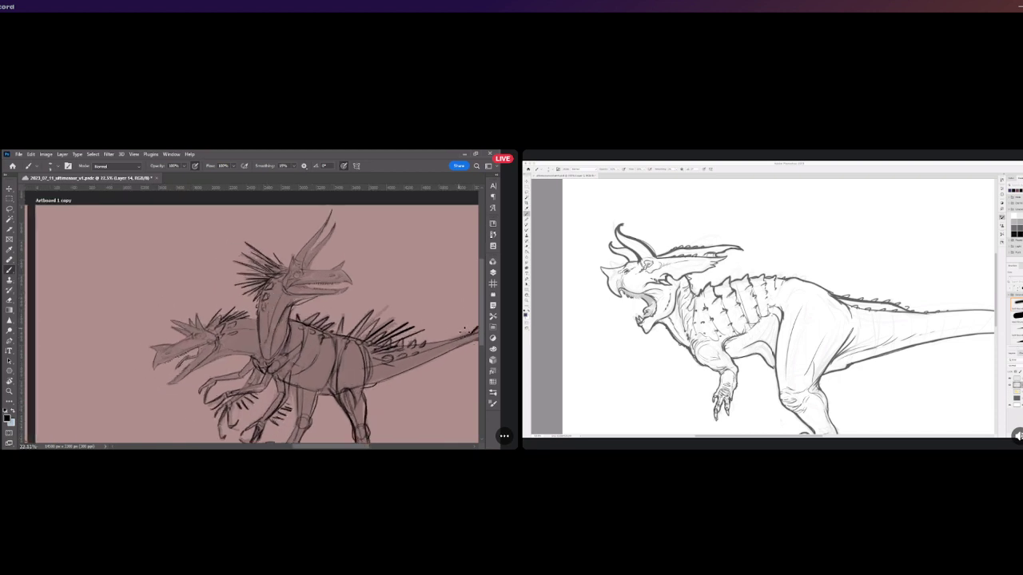
scroll(298, 264, up, 2)
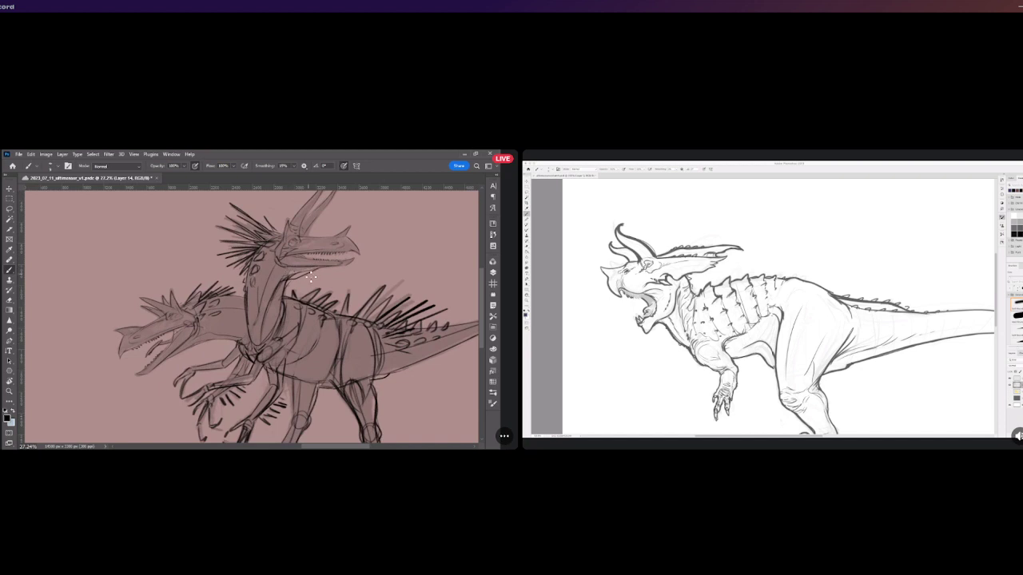
scroll(301, 239, down, 3)
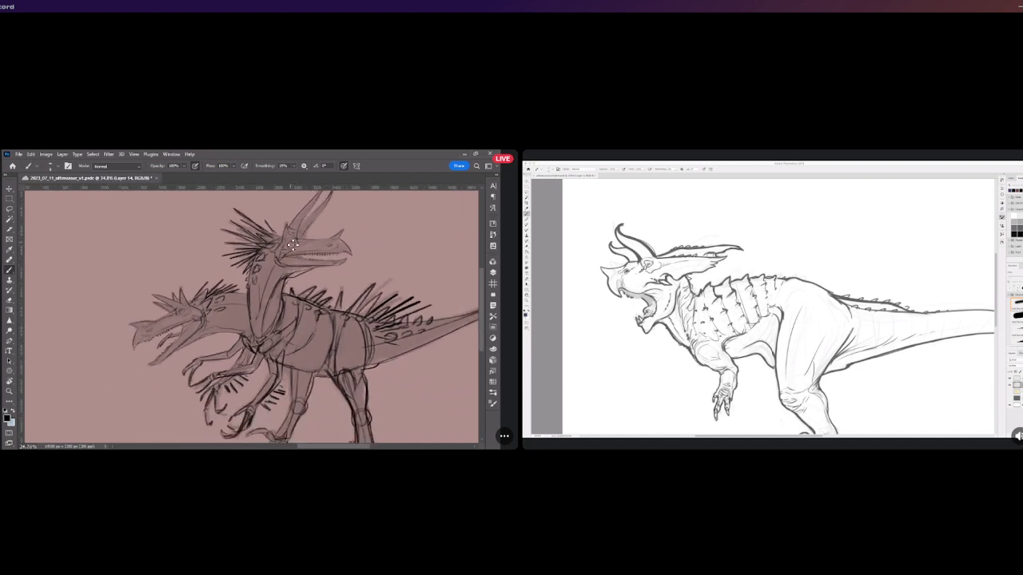
scroll(167, 328, up, 4)
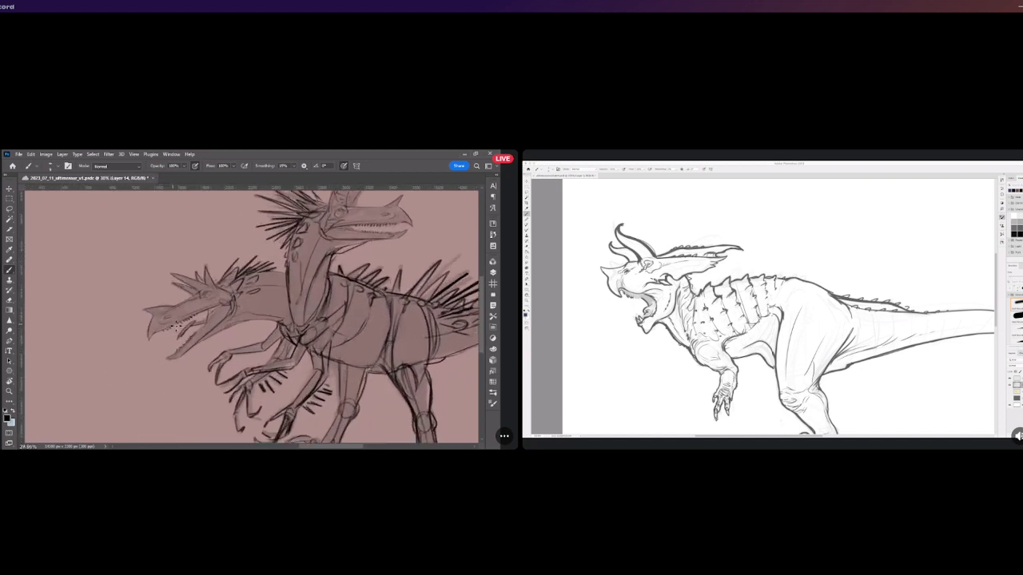
scroll(150, 349, down, 4)
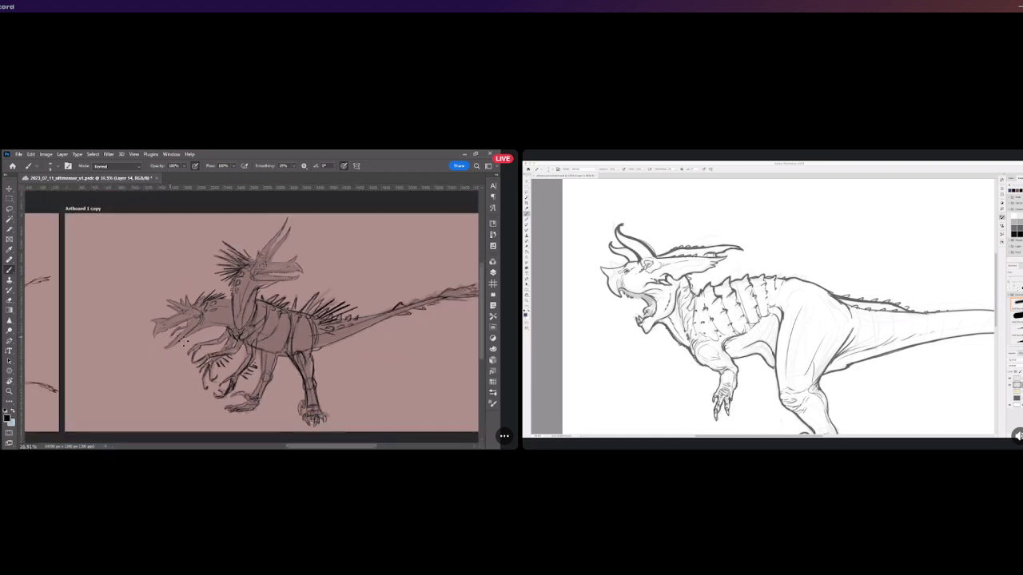
scroll(280, 406, up, 2)
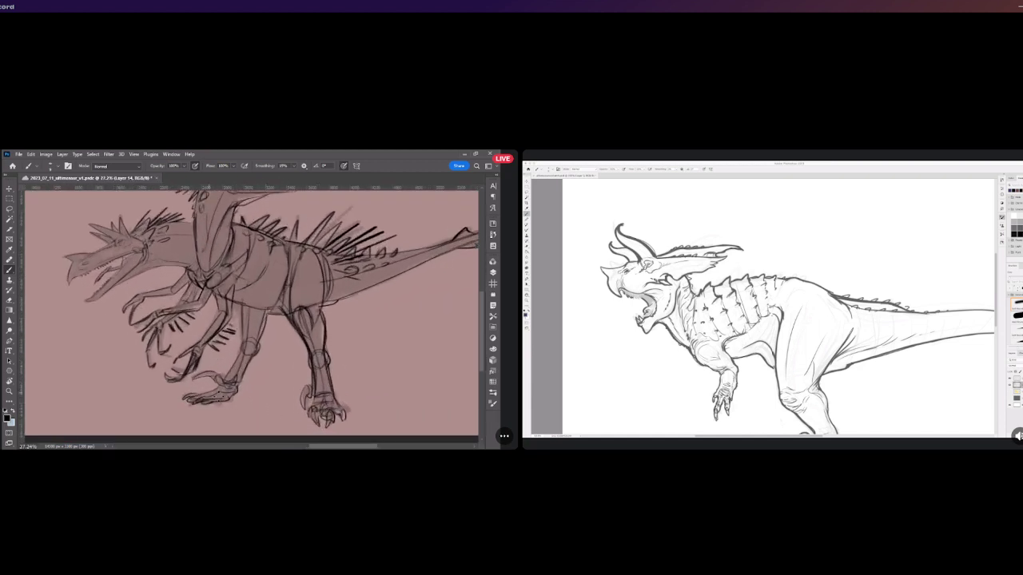
scroll(192, 386, down, 1)
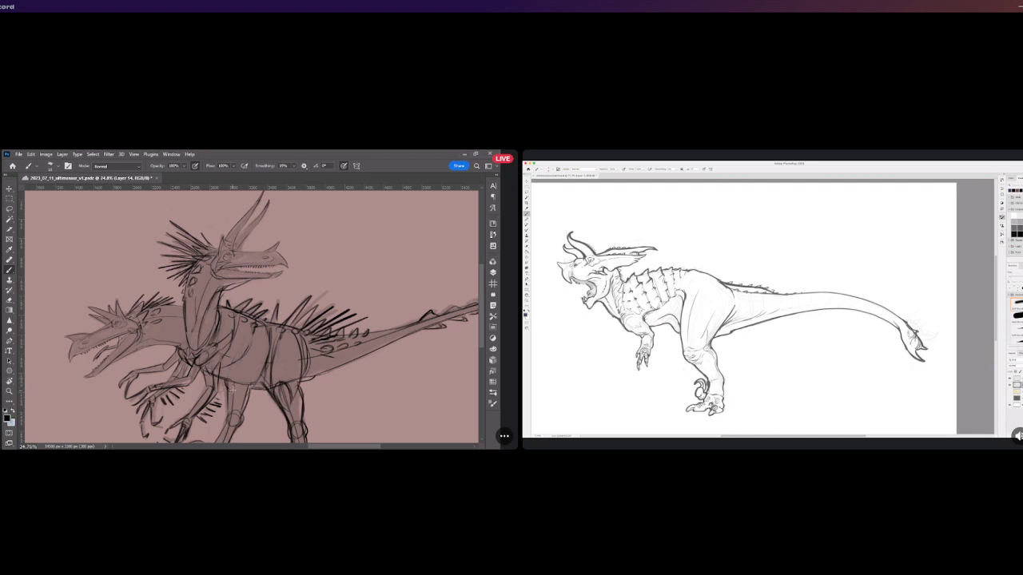
Darken the belly's underside contour and the thigh outlines of the rear leg.
mouse_move(215, 377)
mouse_down()
mouse_move(272, 388)
mouse_move(301, 381)
mouse_move(244, 408)
mouse_move(237, 425)
mouse_up()
key(ctrl+z)
drag(251, 392, 244, 418)
drag(303, 390, 304, 422)
scroll(305, 346, down, 6)
scroll(304, 346, up, 1)
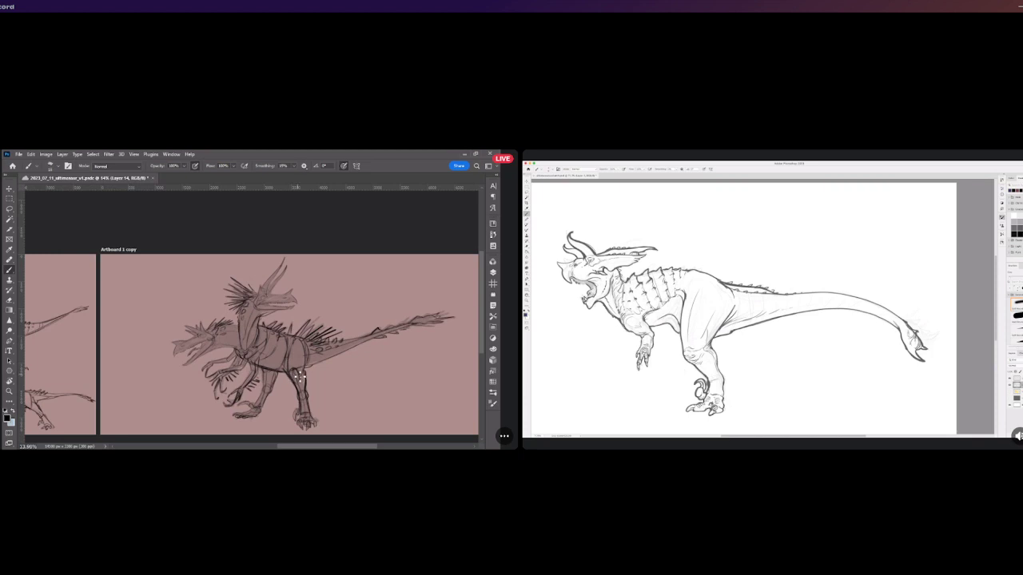